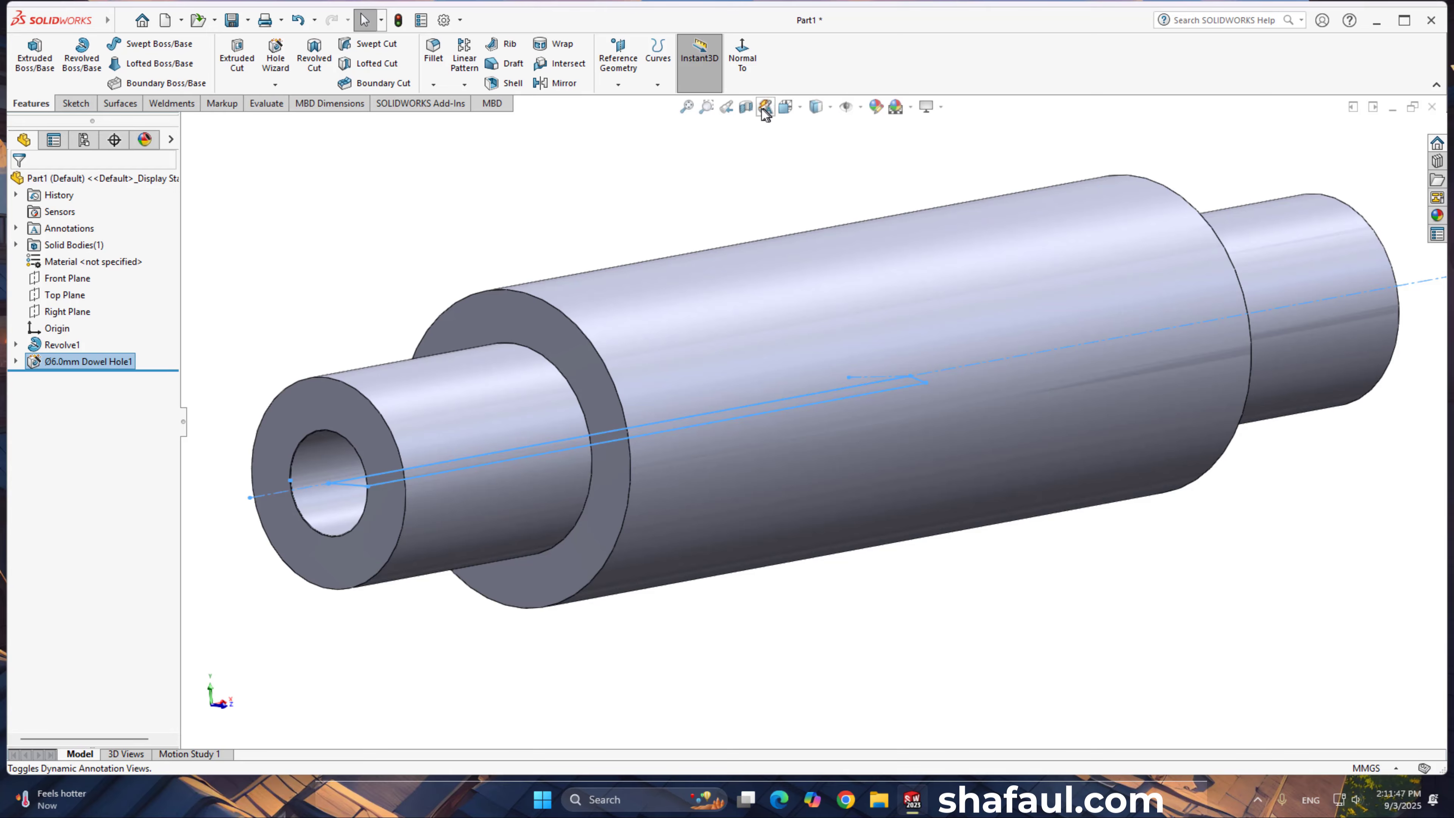
Step: Inspect the depth and shape of the shaft's axial dowel hole in a section view along the Front Plane
left_click(745, 106)
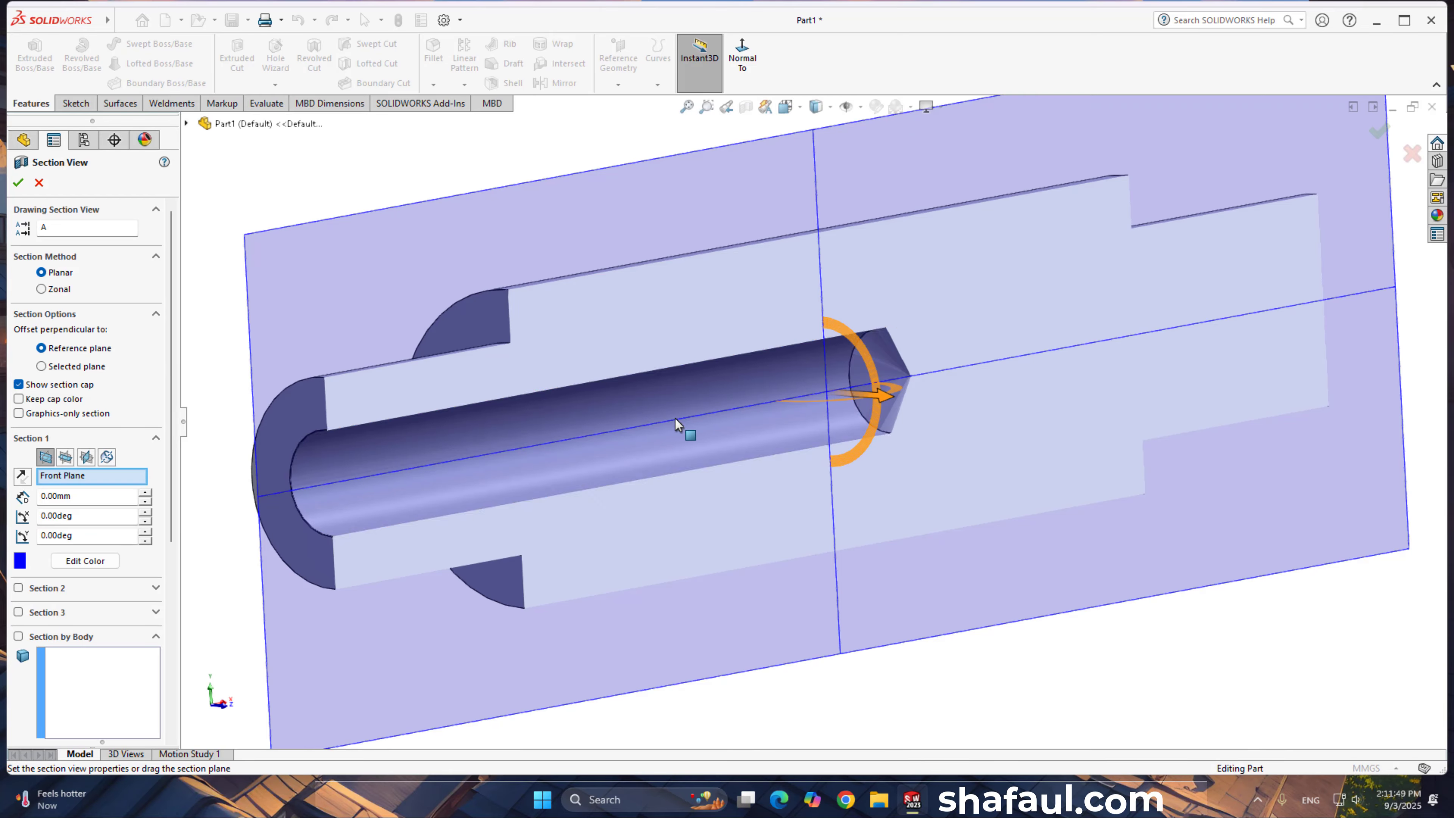
middle_click_drag(675, 418, 578, 404)
scroll(667, 420, "up", 3)
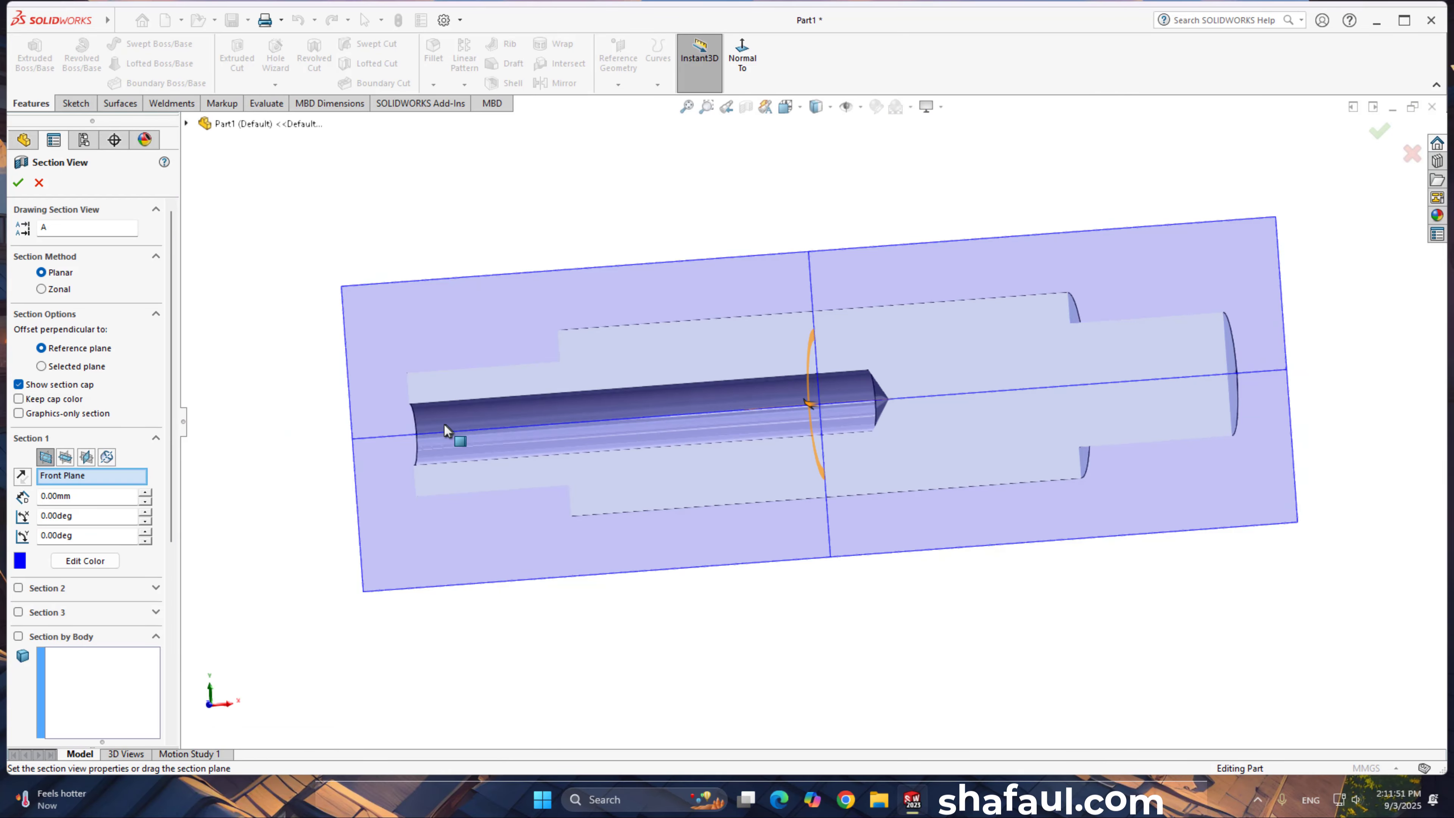
middle_click_drag(447, 425, 735, 401)
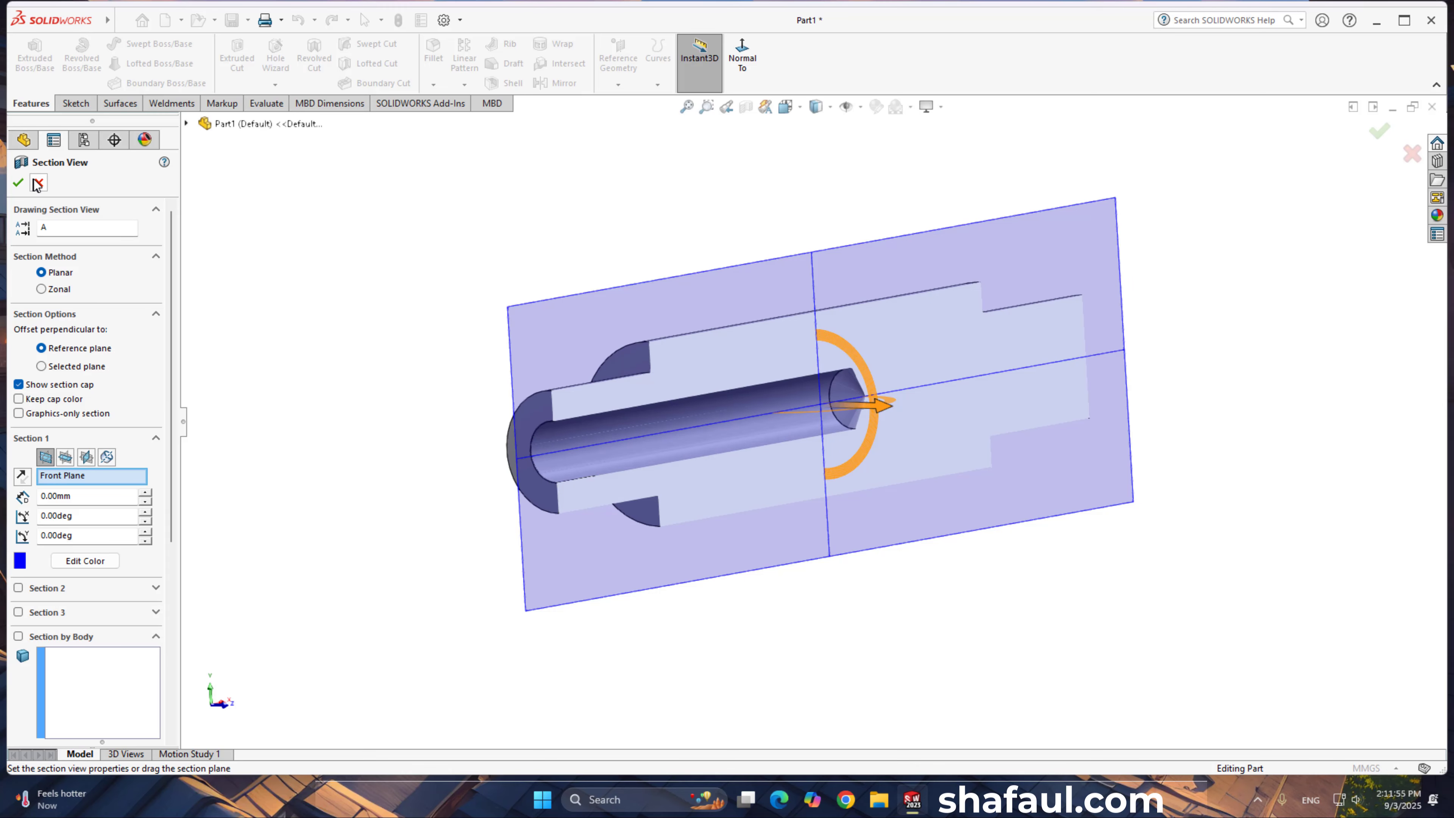
left_click(18, 182)
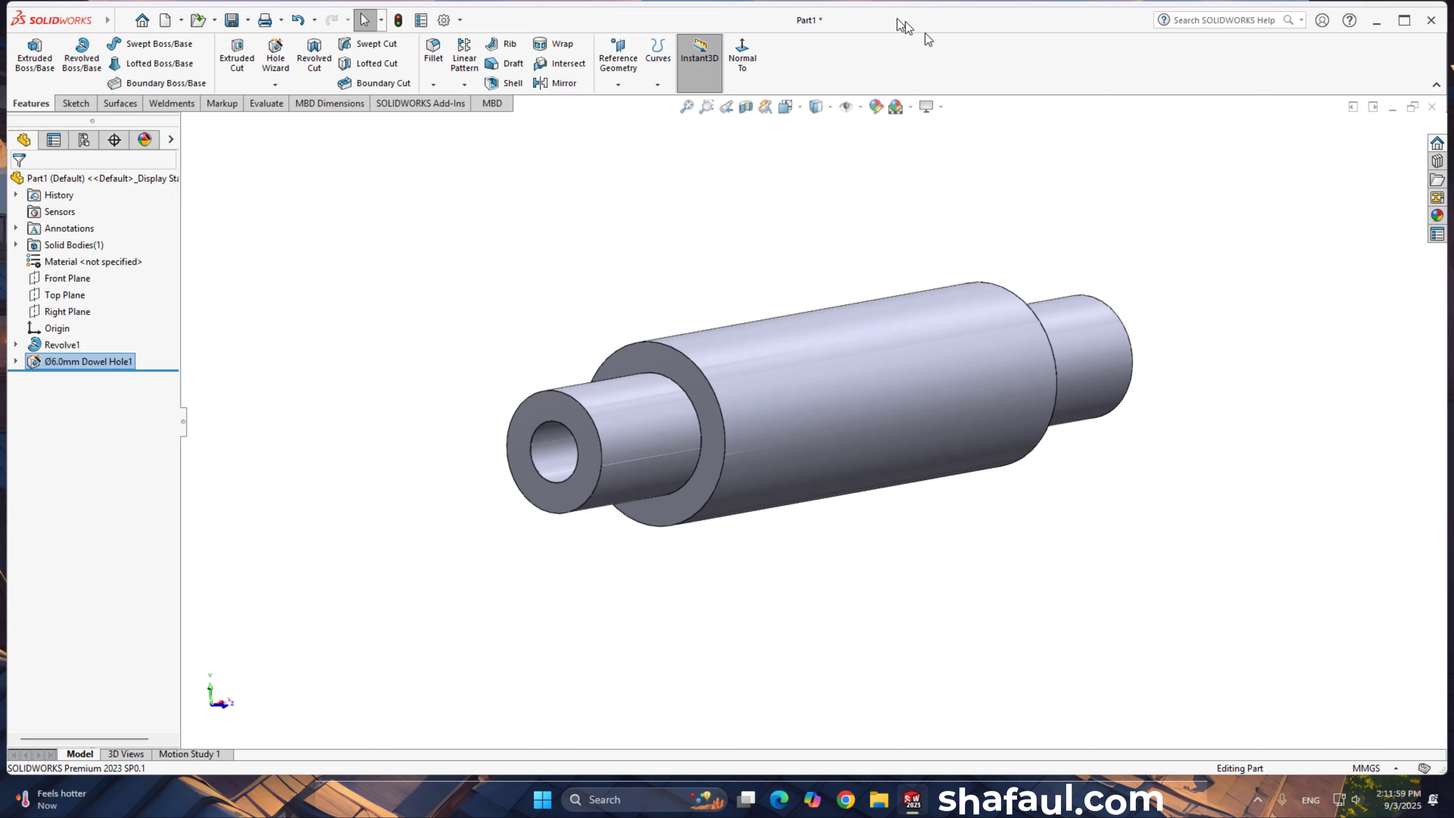
left_click(742, 55)
scroll(650, 385, "up", 5)
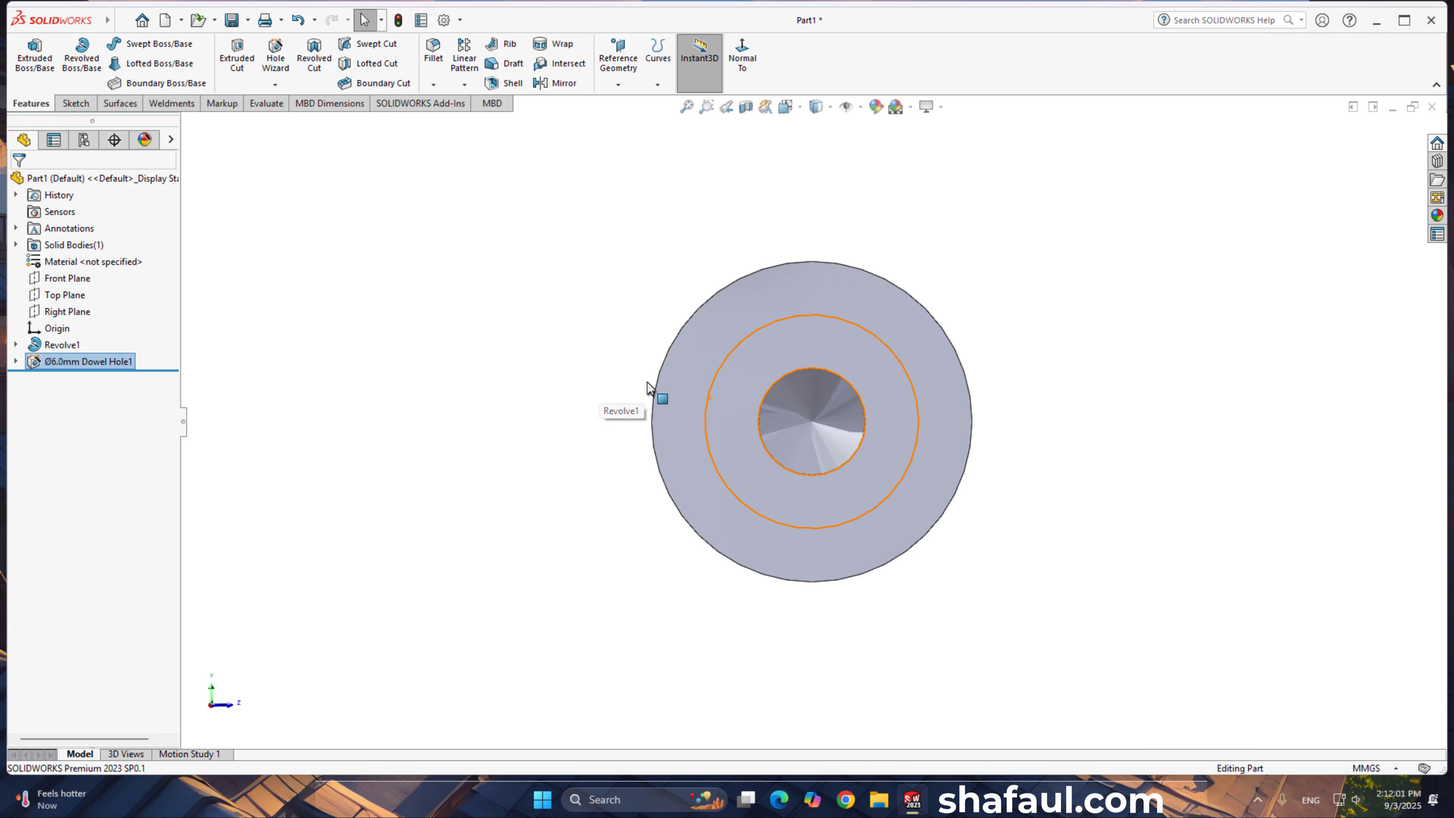
middle_click_drag(597, 398, 455, 398)
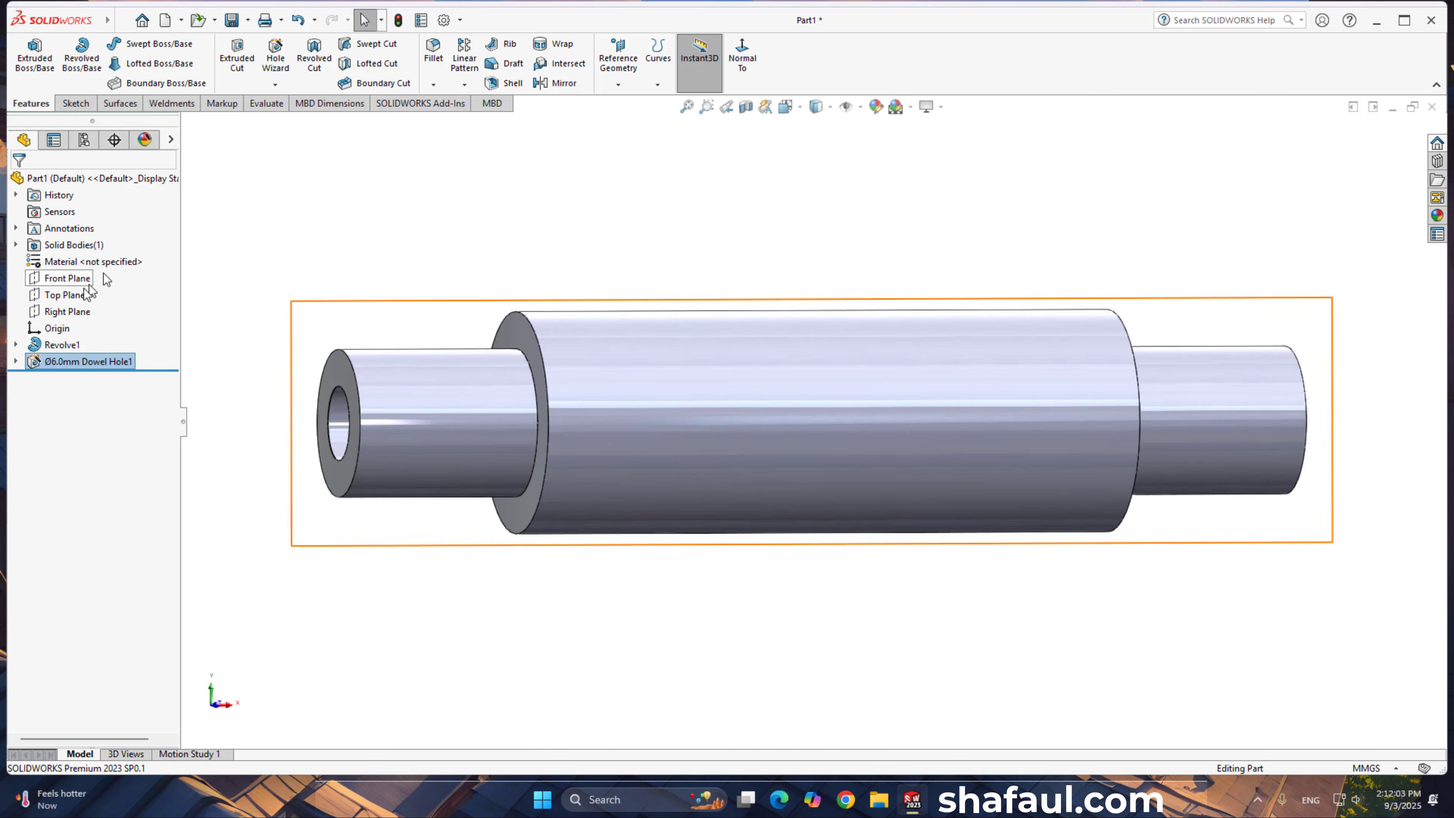
left_click(64, 296)
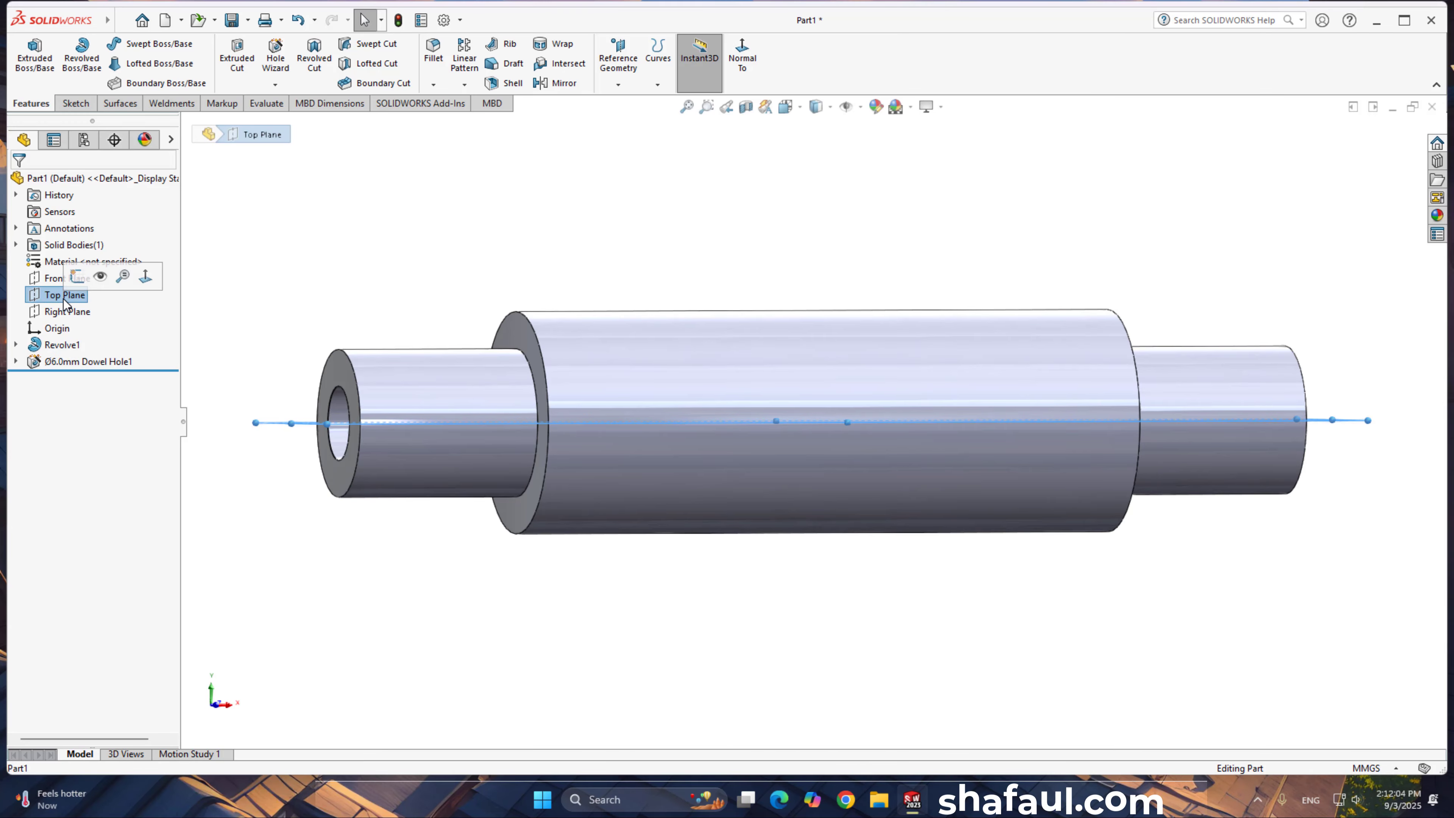
left_click(76, 278)
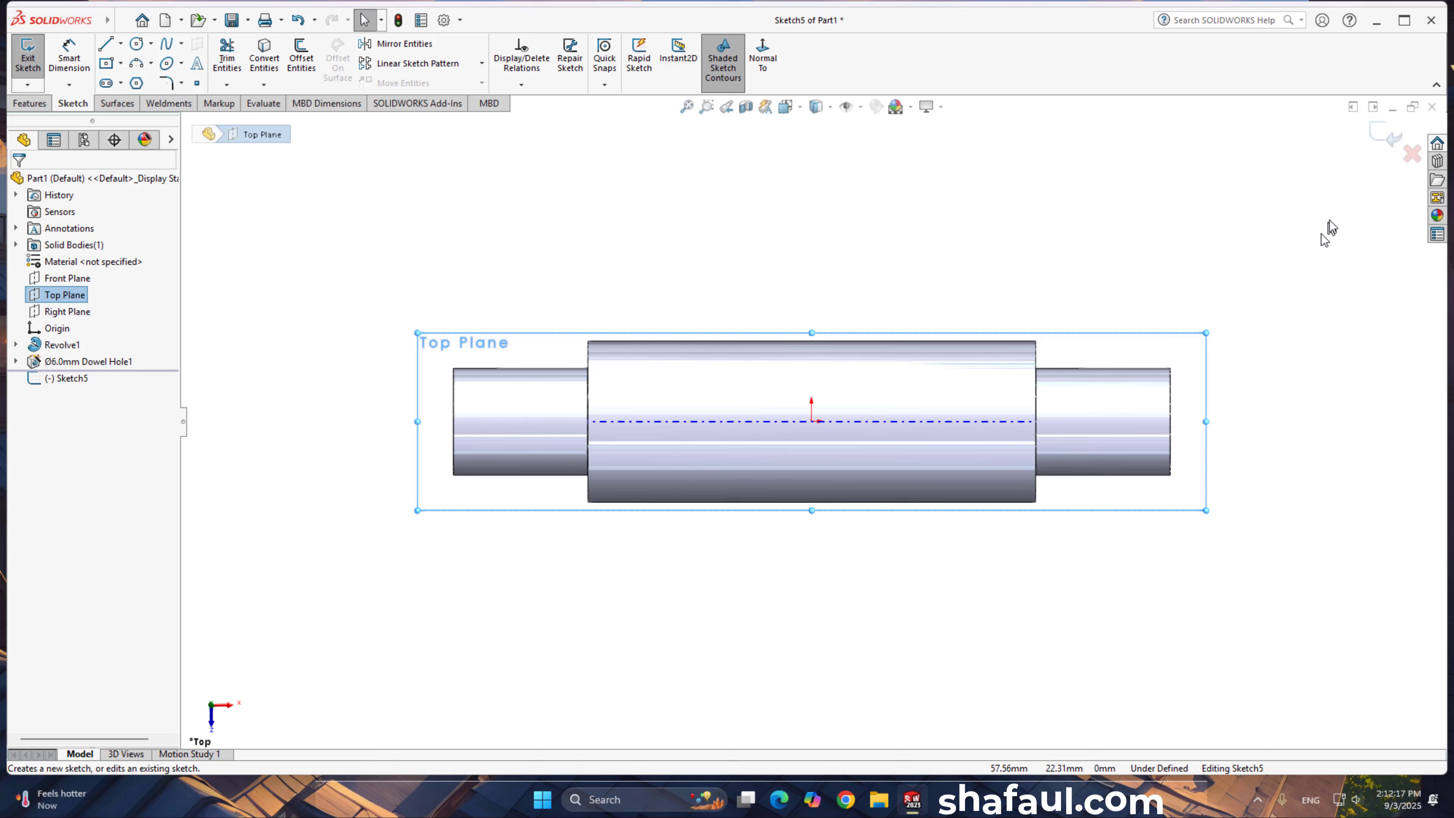
left_click(1411, 154)
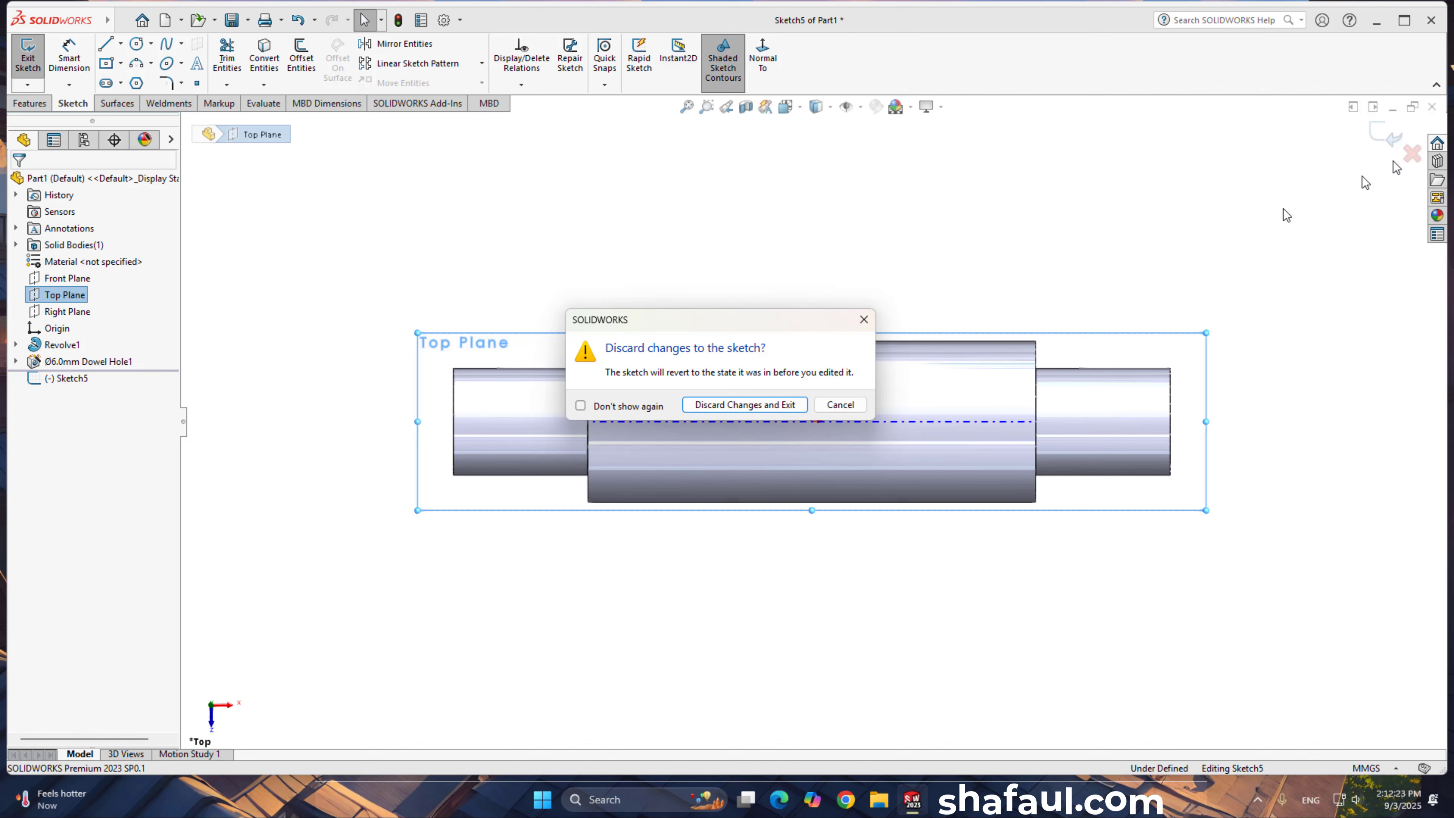
left_click(760, 408)
Step: Set up a new ISO dowel hole of size Ø6.0 with a Through All end condition
left_click(276, 84)
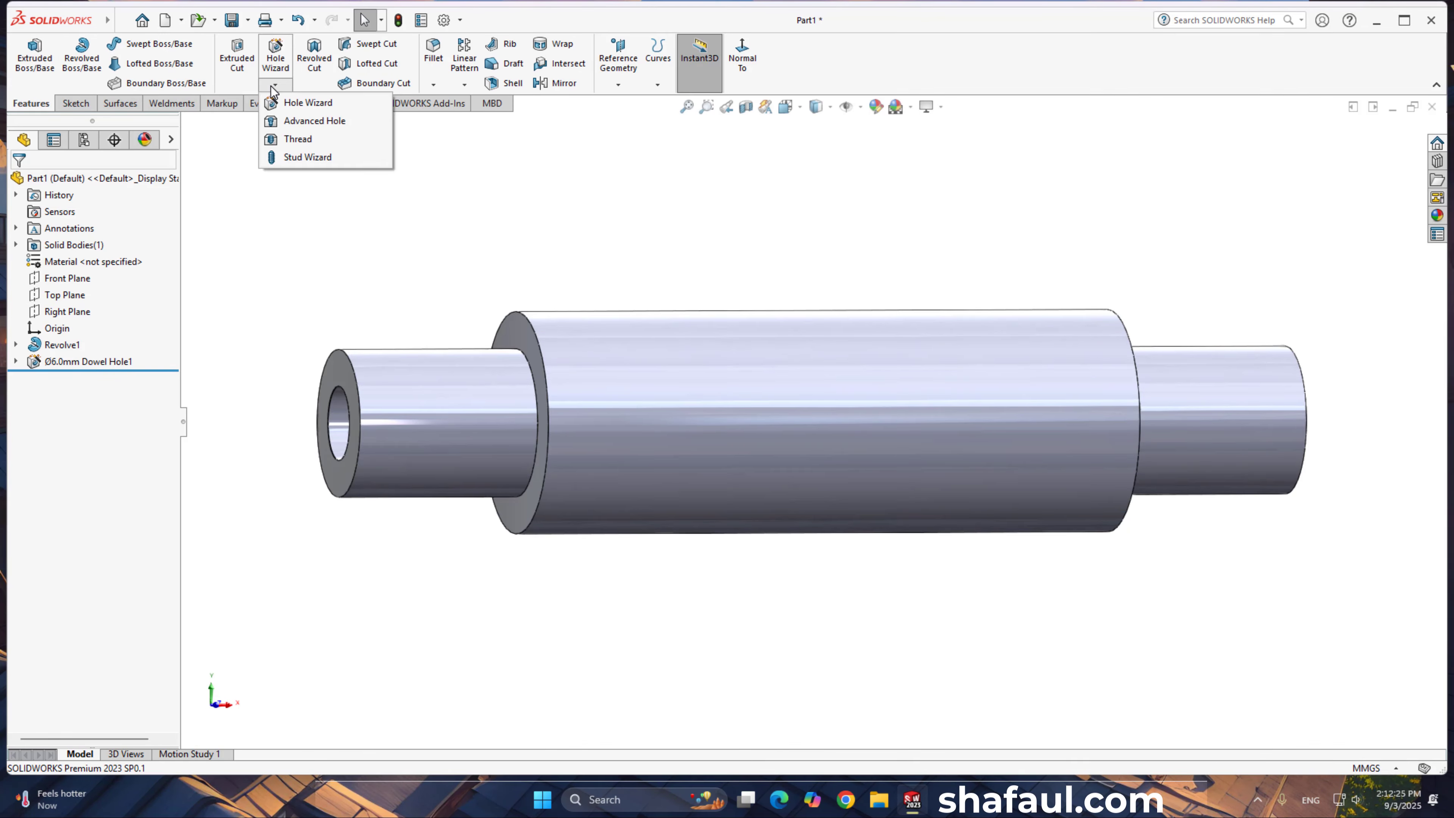
left_click(302, 103)
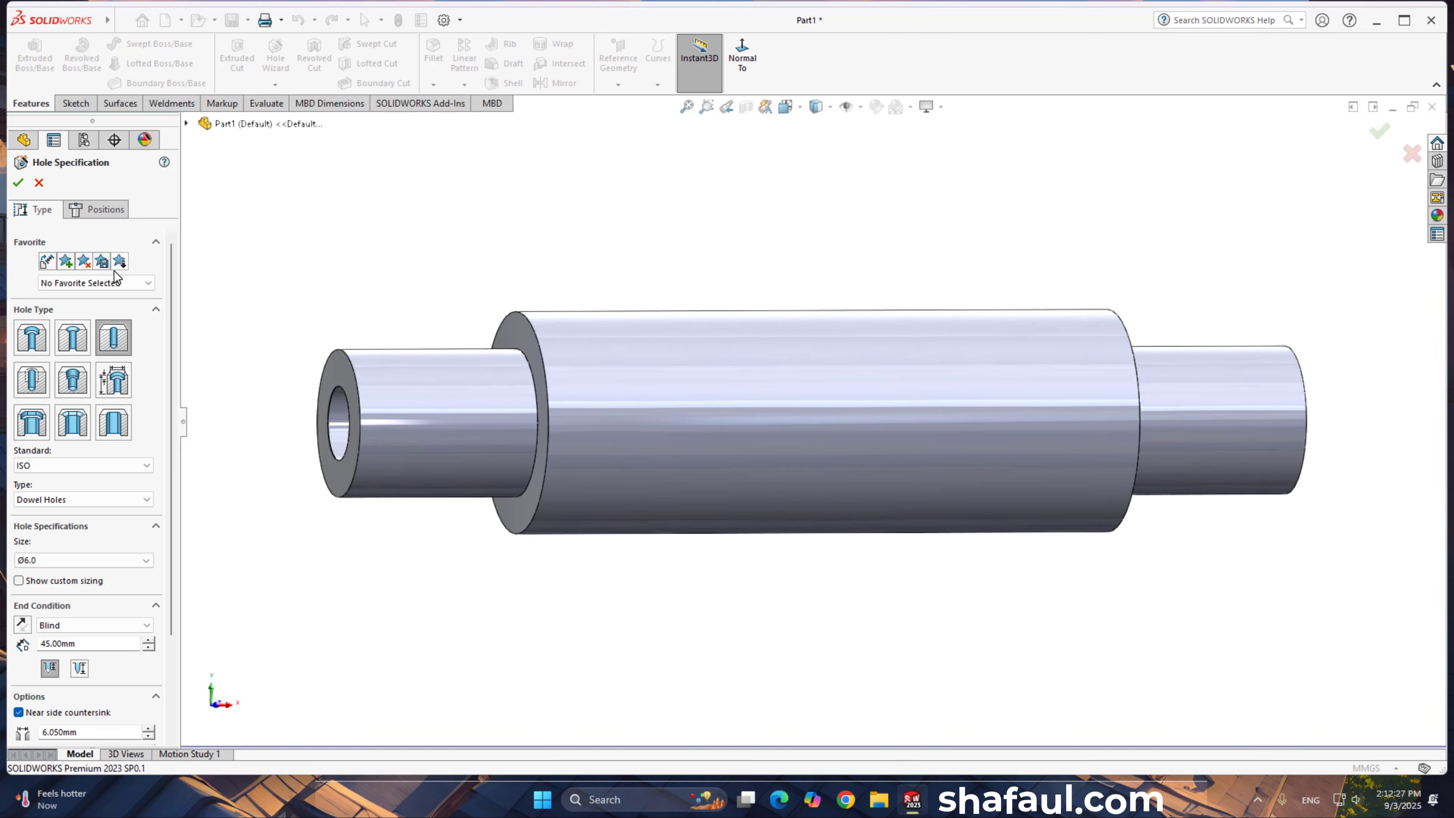
left_click(115, 338)
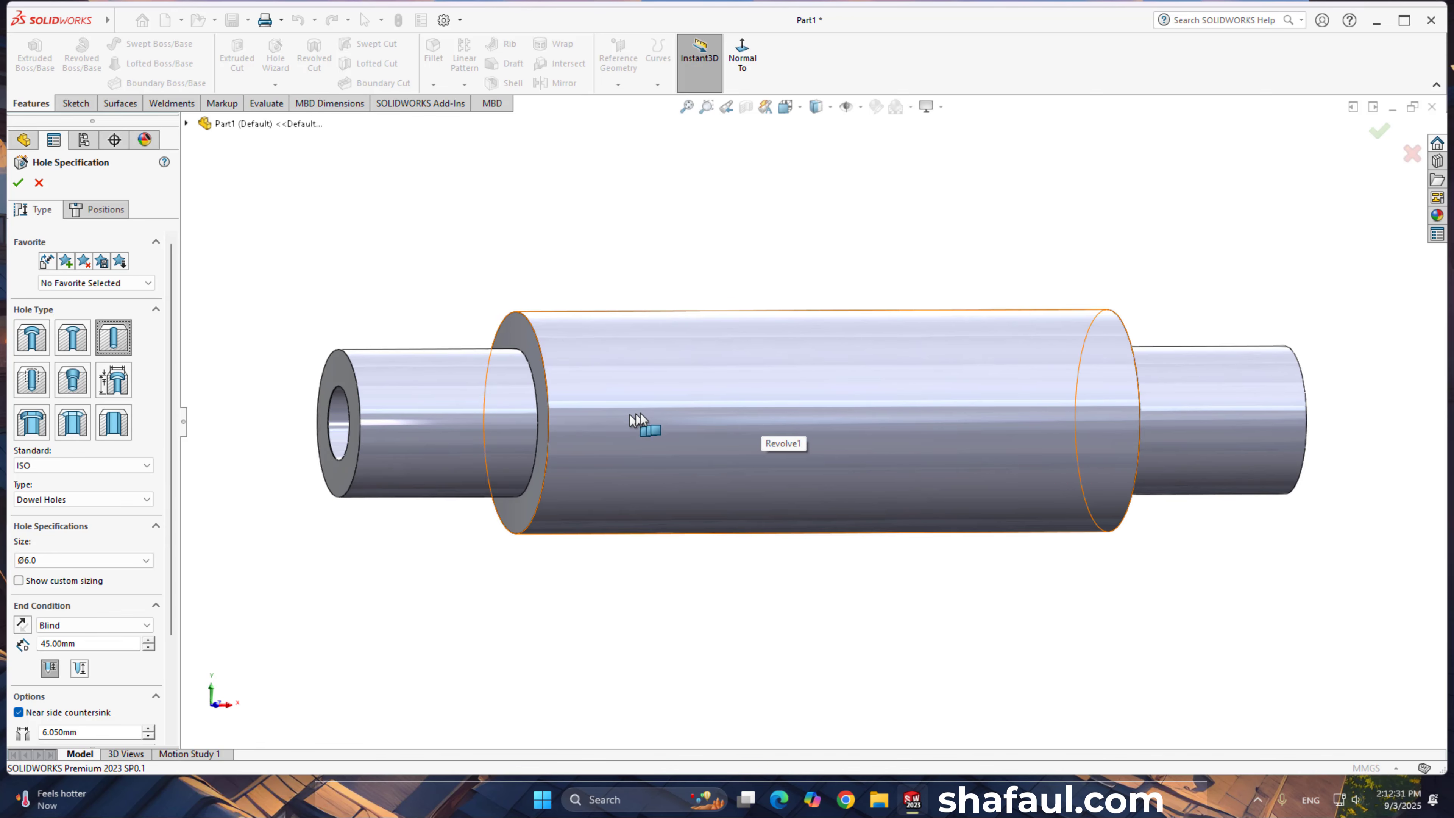
scroll(152, 556, "down", 4)
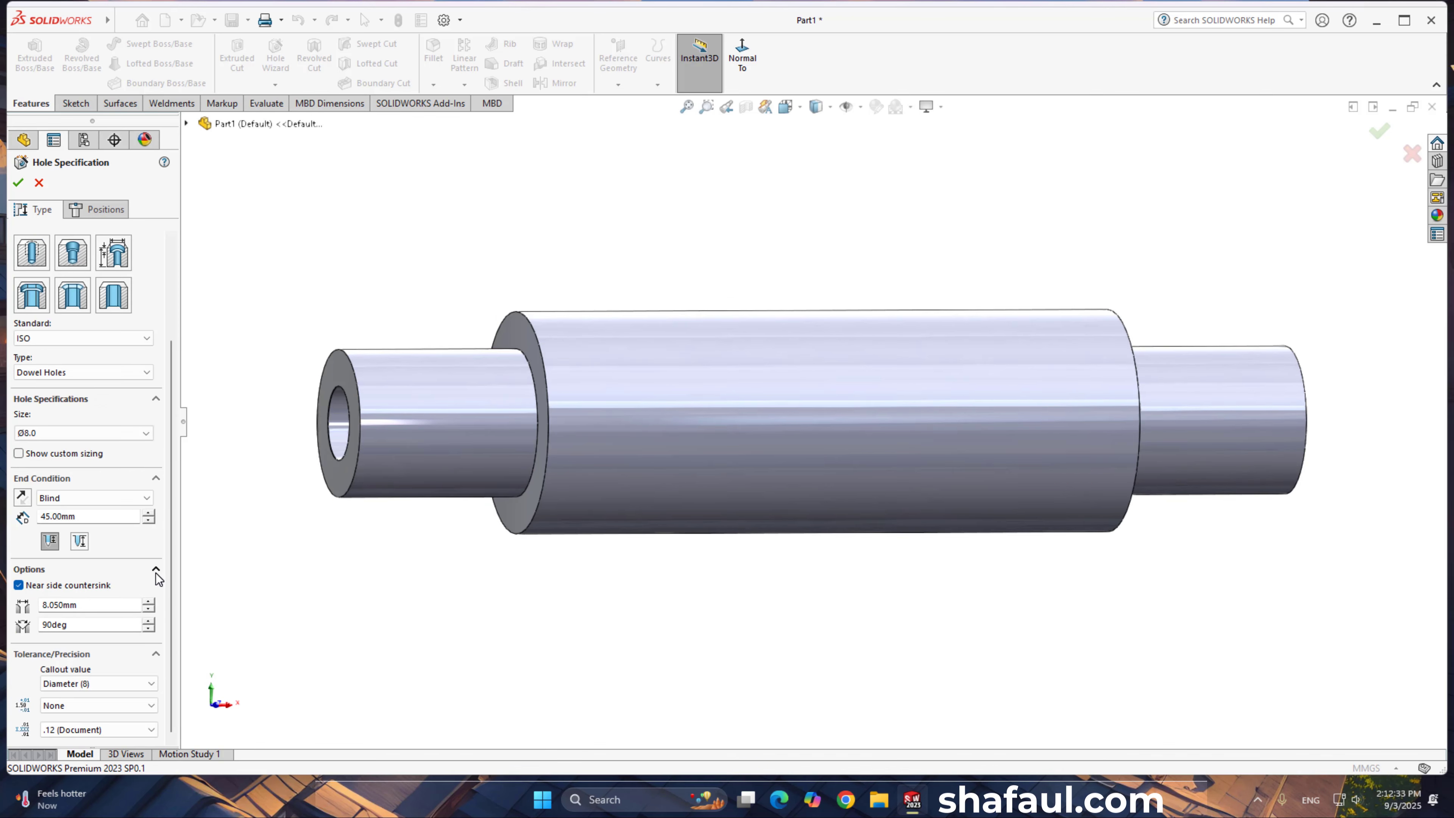
left_click(86, 432)
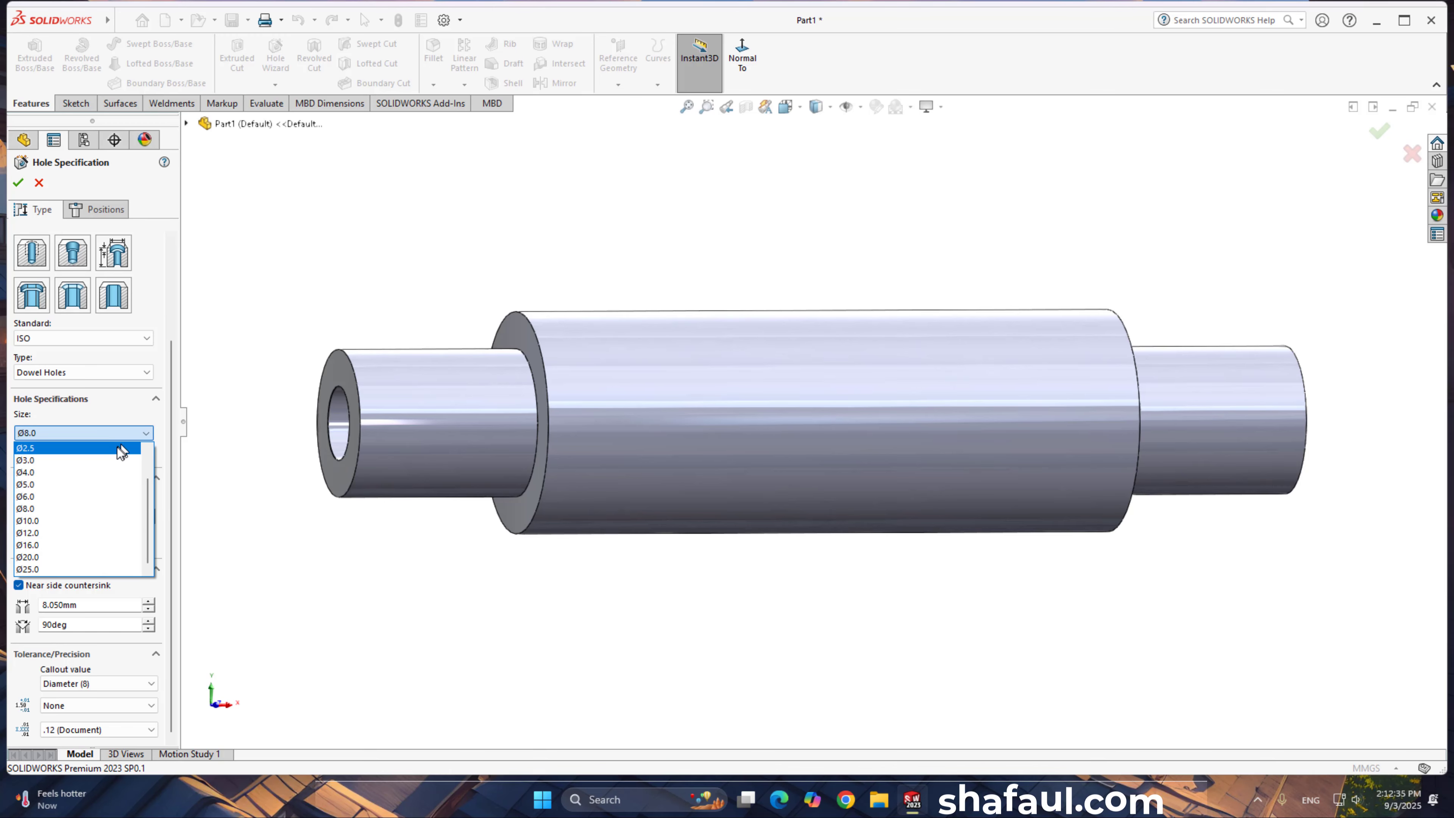
left_click(50, 496)
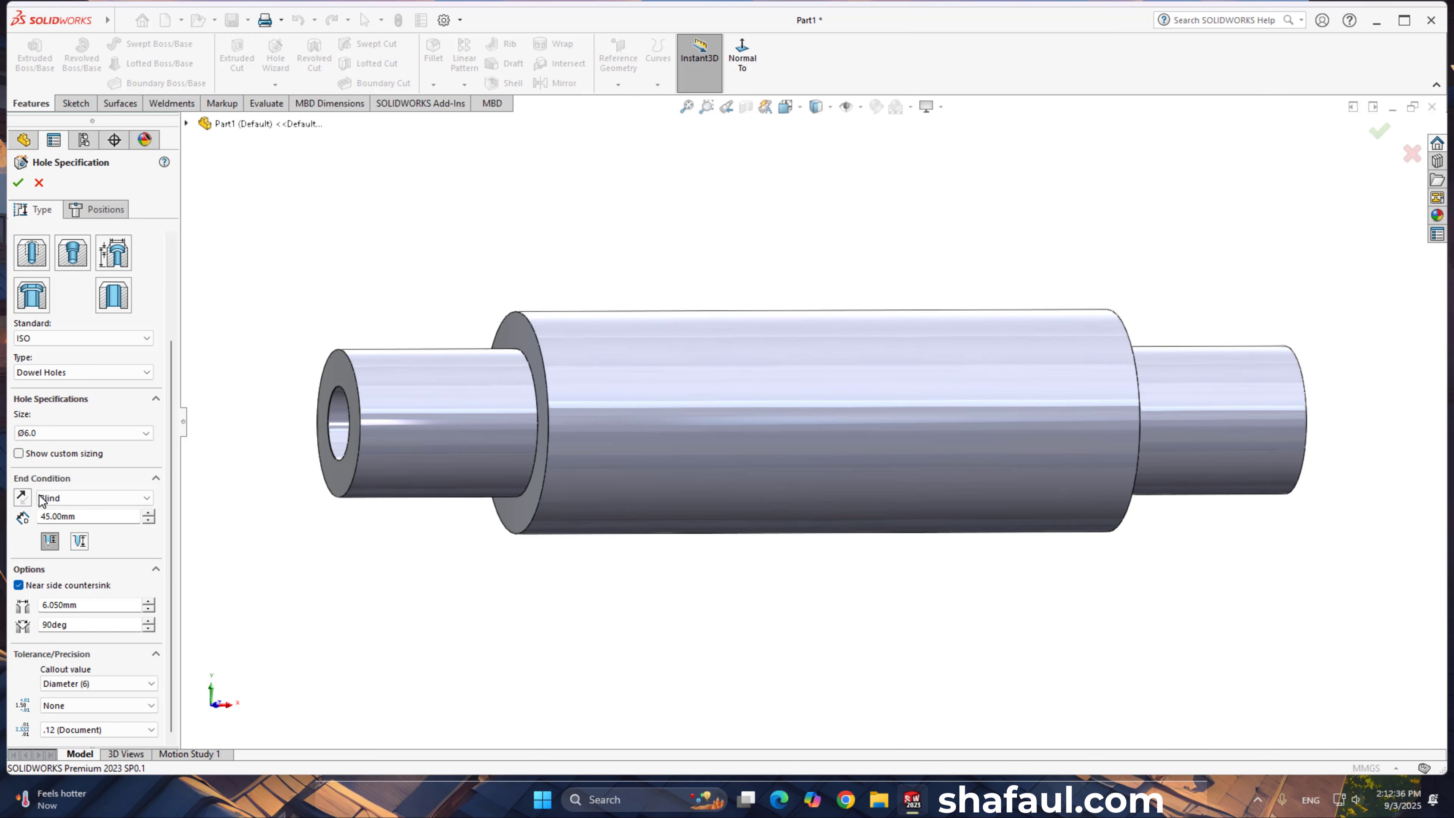
left_click(91, 497)
left_click(85, 519)
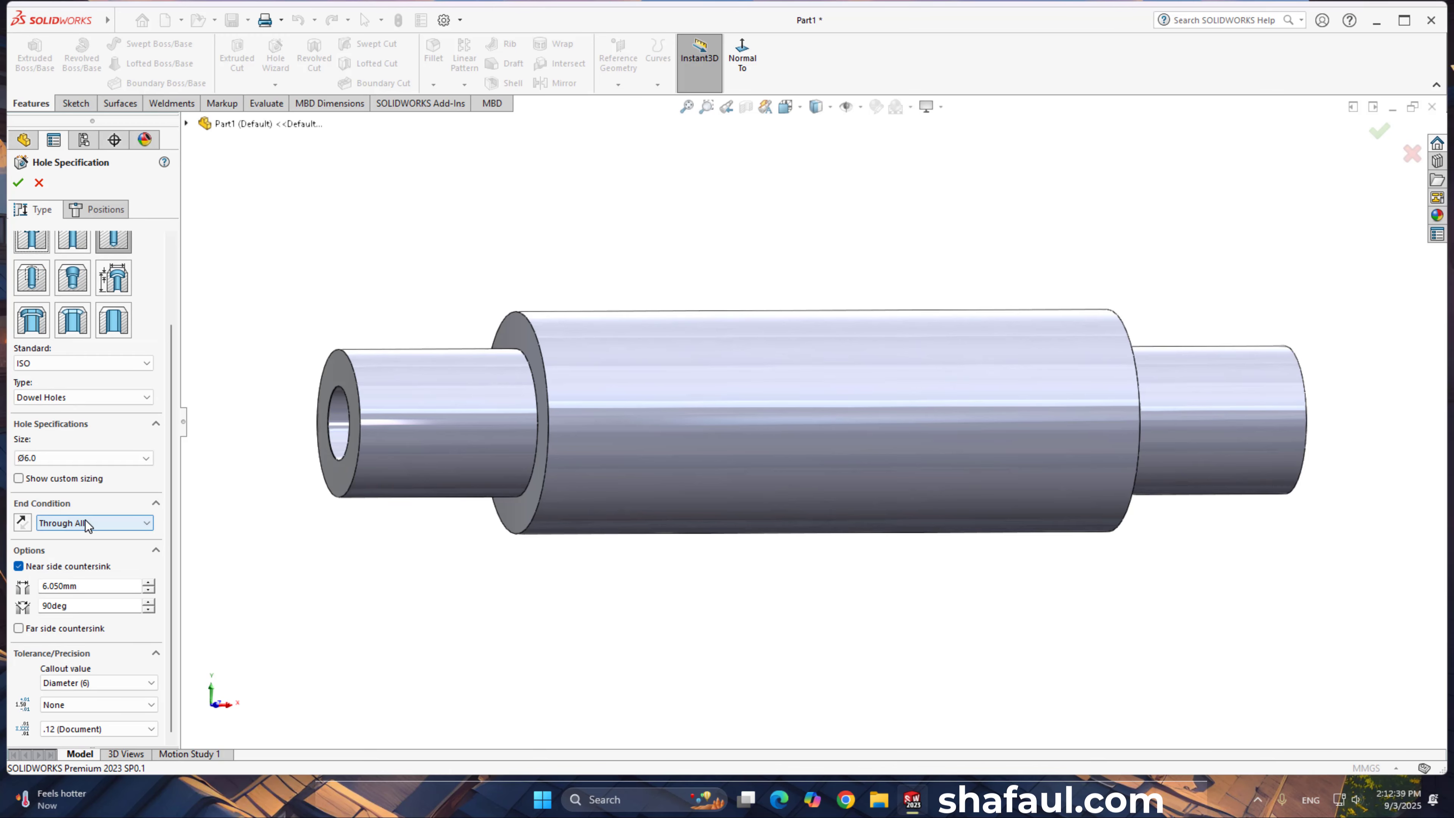
Step: Try to position the hole on the shaft's large cylindrical face with its centre point at the origin
left_click(97, 210)
left_click(804, 409)
key("ctrl+1")
left_click(814, 417)
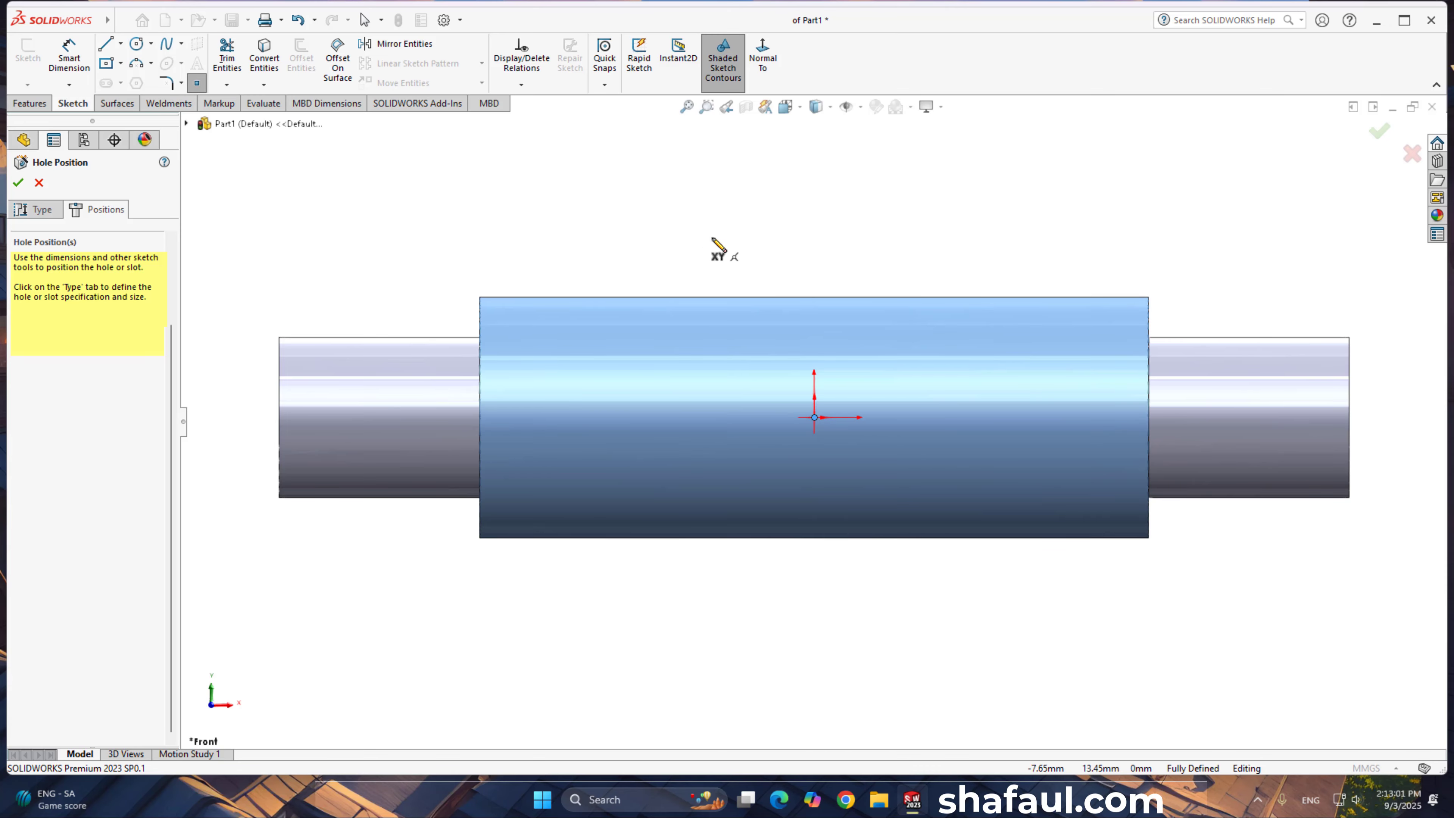
right_click(710, 221)
left_click(736, 227)
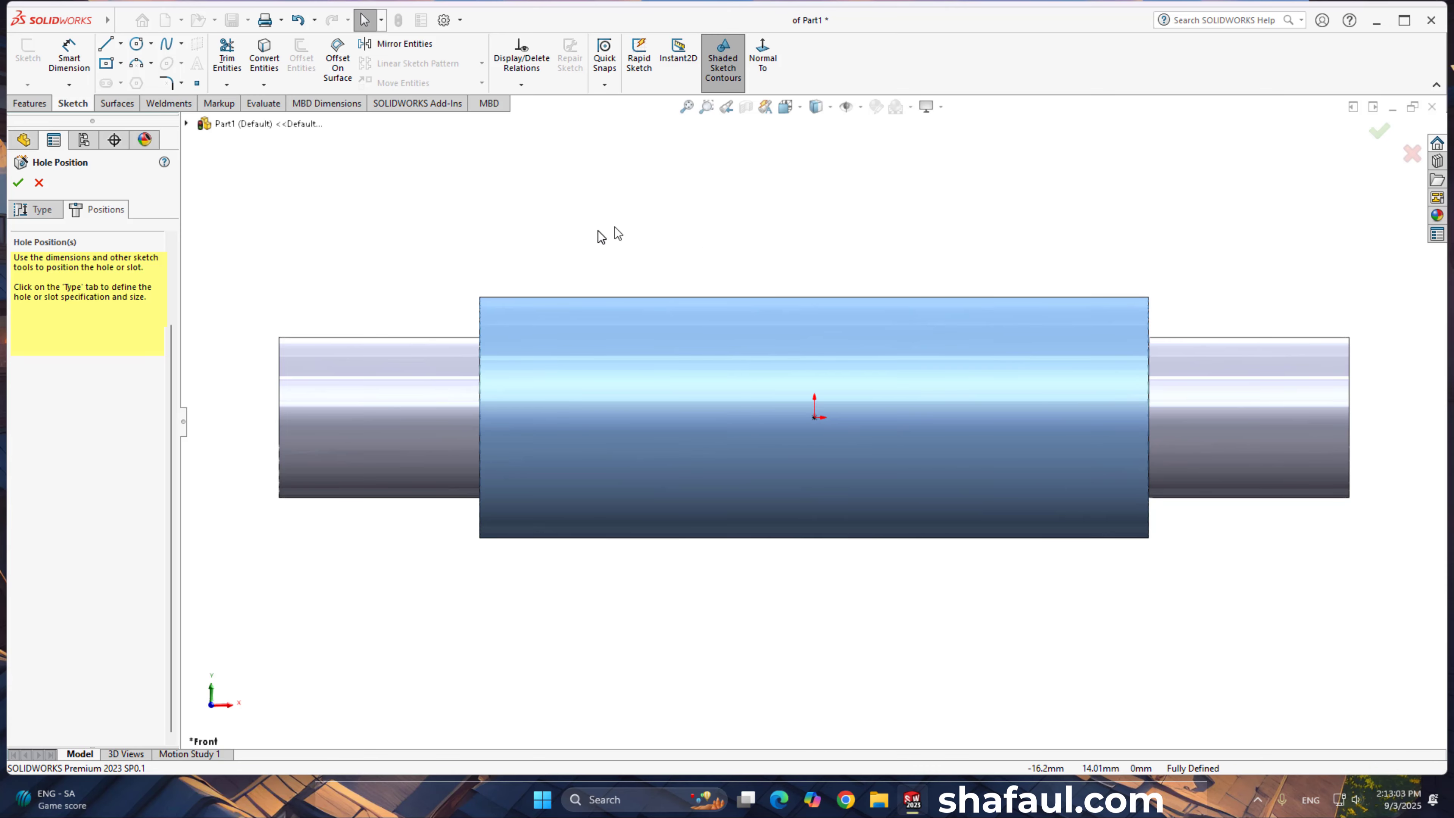
Step: Dimension the hole point from one end edge of the large cylinder and try to accept the hole
right_click_drag(411, 230, 414, 187)
left_click(480, 322)
left_click(814, 418)
left_click(639, 603)
left_click(818, 395)
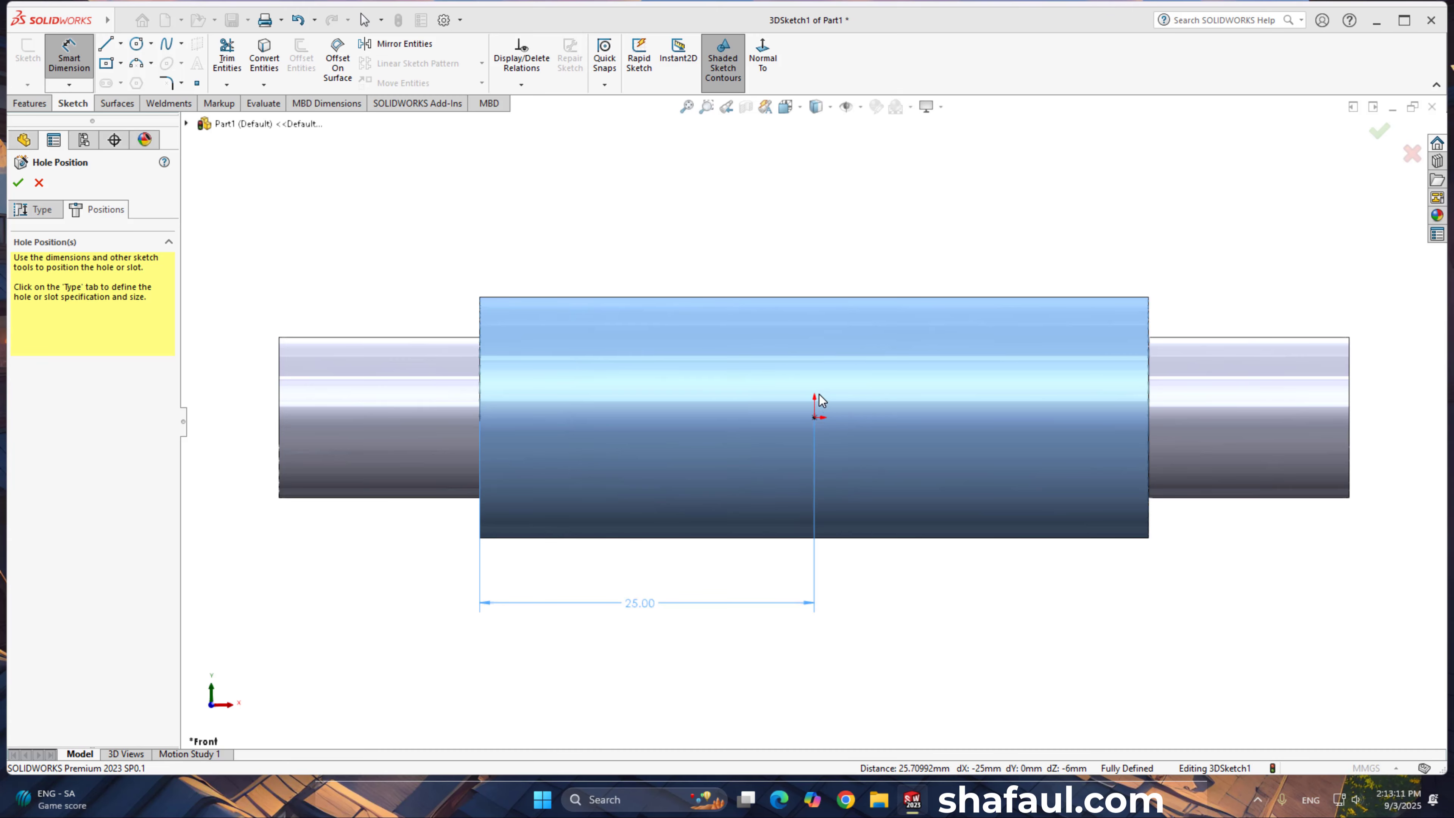
left_click(815, 418)
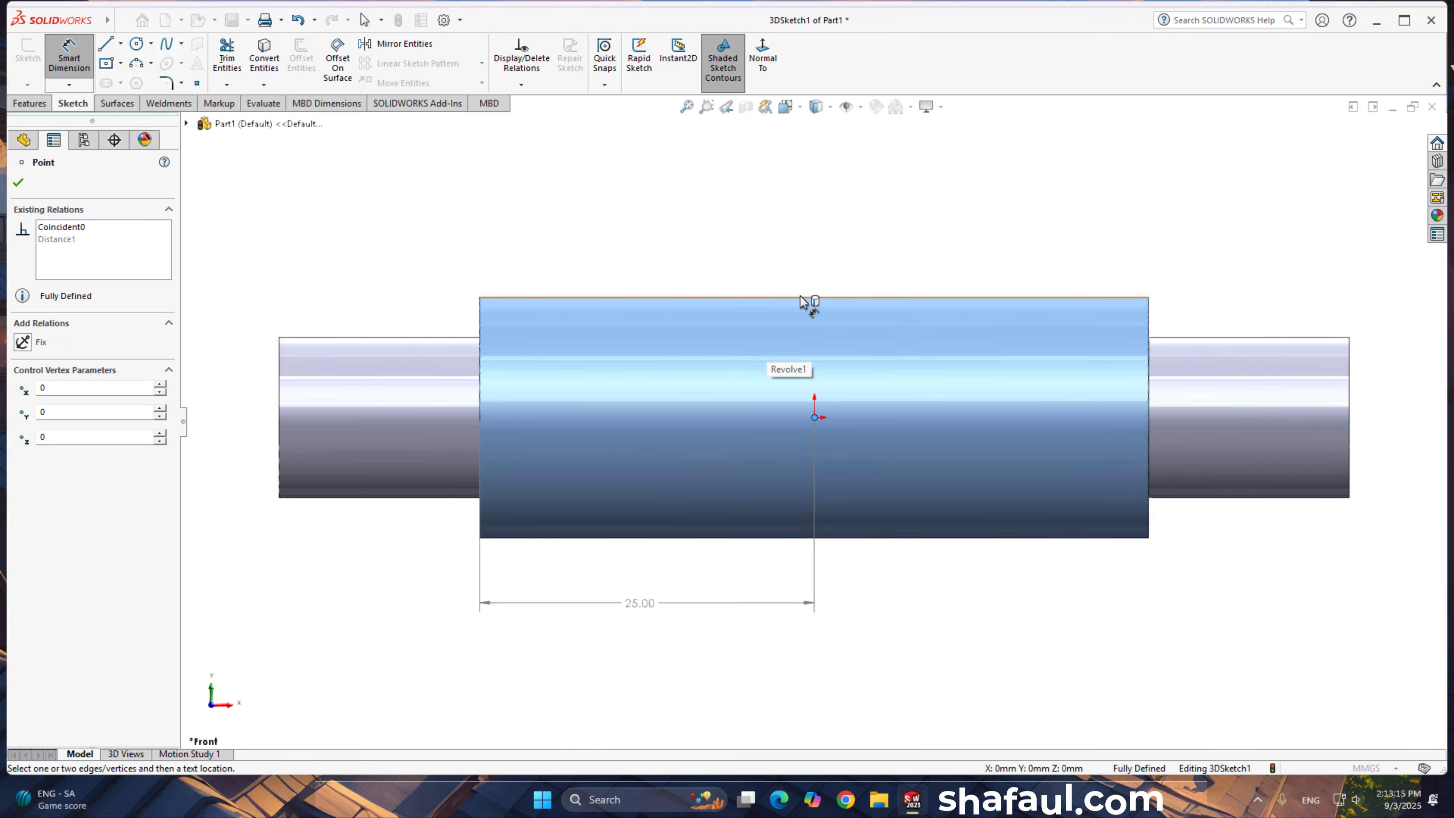
key("Escape")
left_click(18, 182)
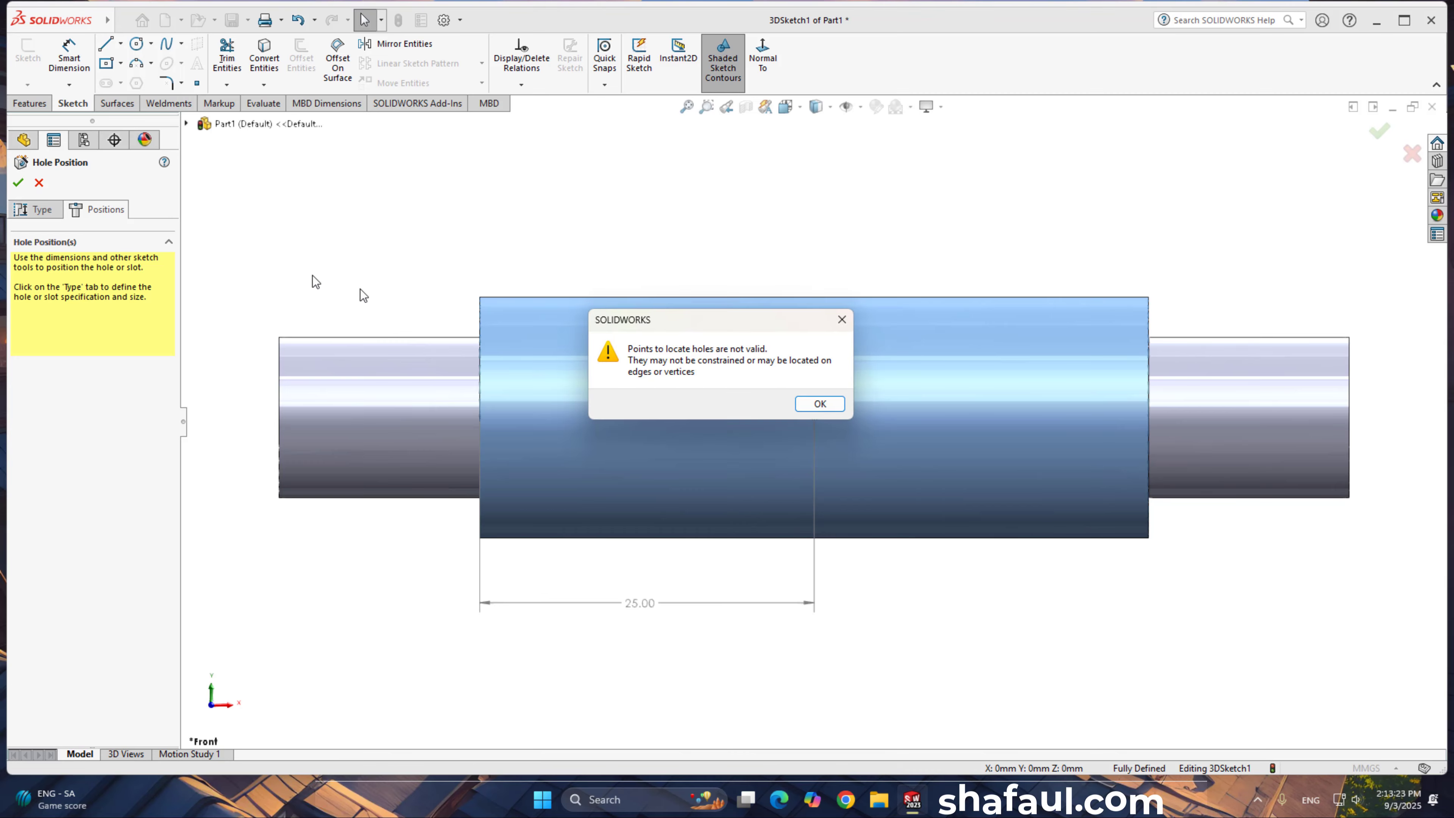
left_click(820, 404)
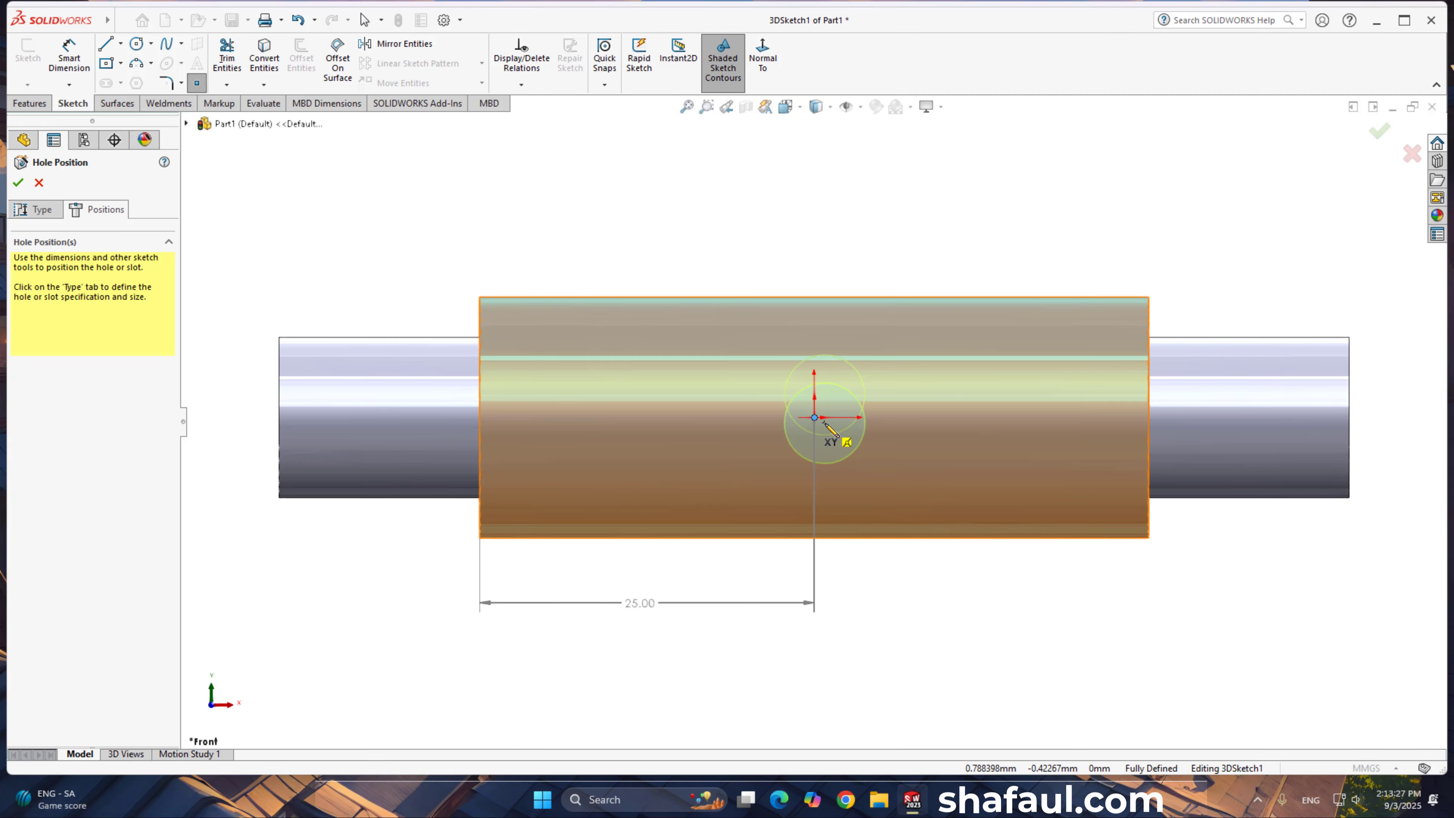
Step: Try to place the hole point at the origin again and dimension it on the large cylinder
left_click(815, 420)
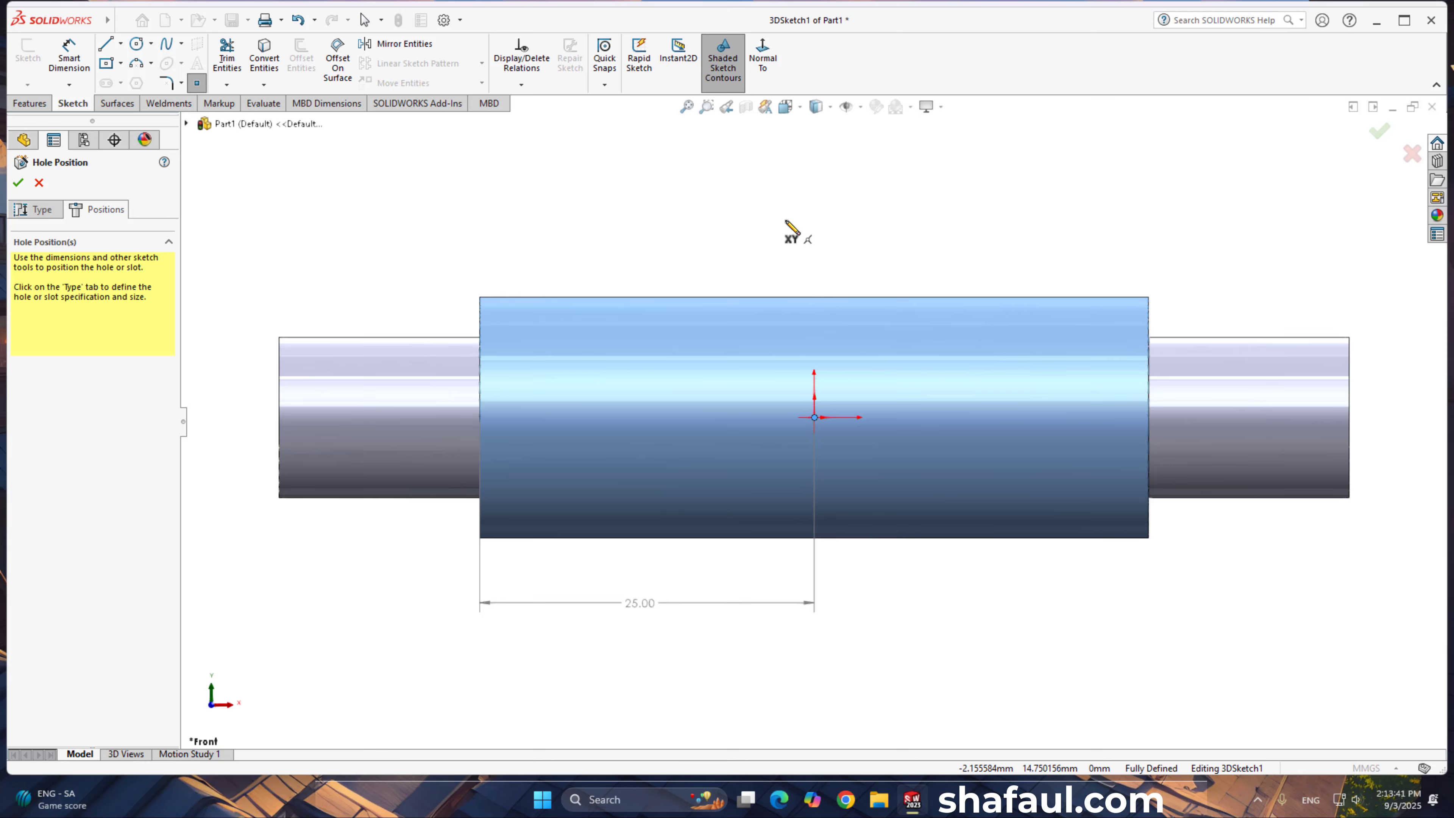
right_click(789, 226)
left_click(824, 235)
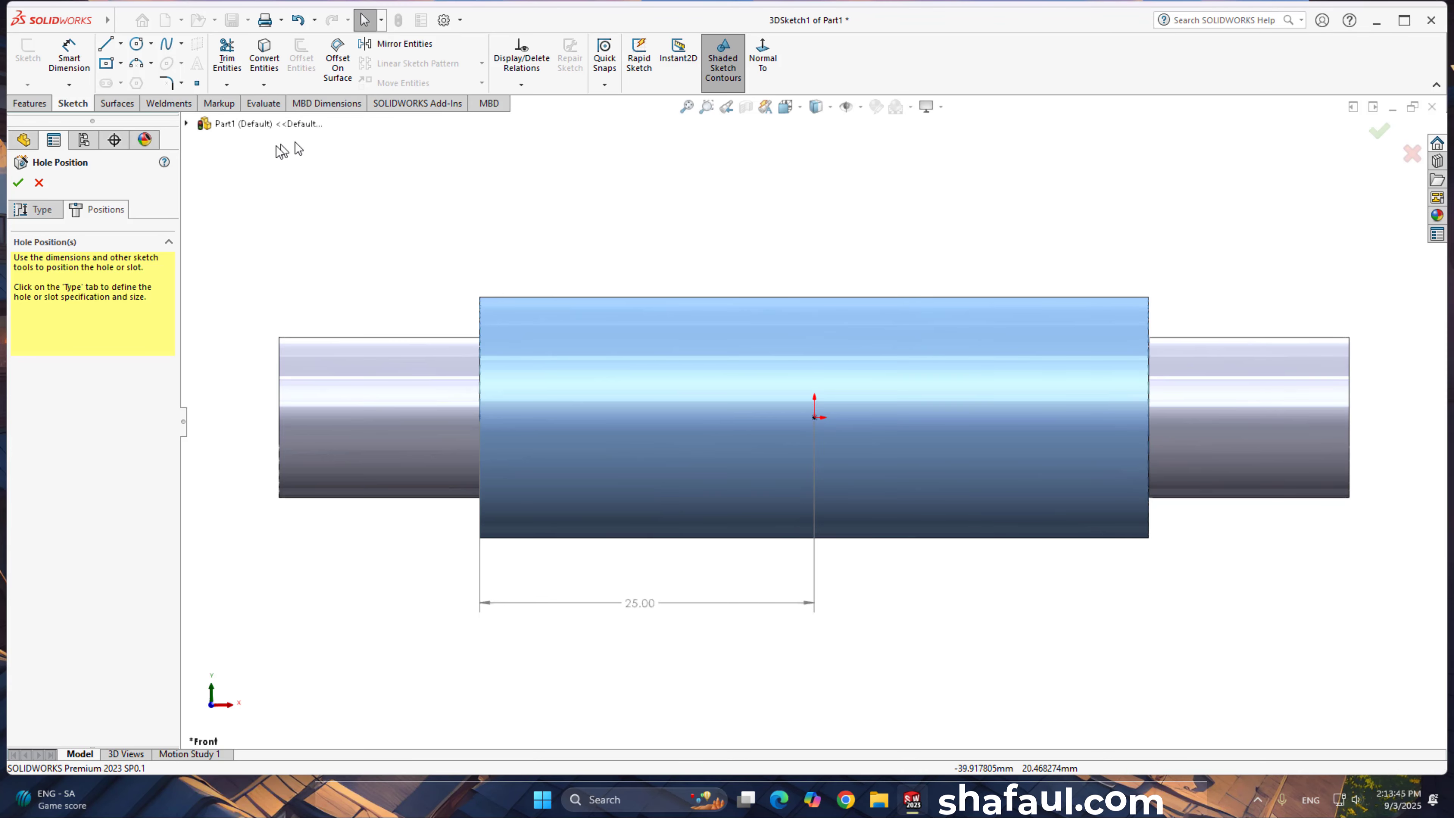
left_click(72, 57)
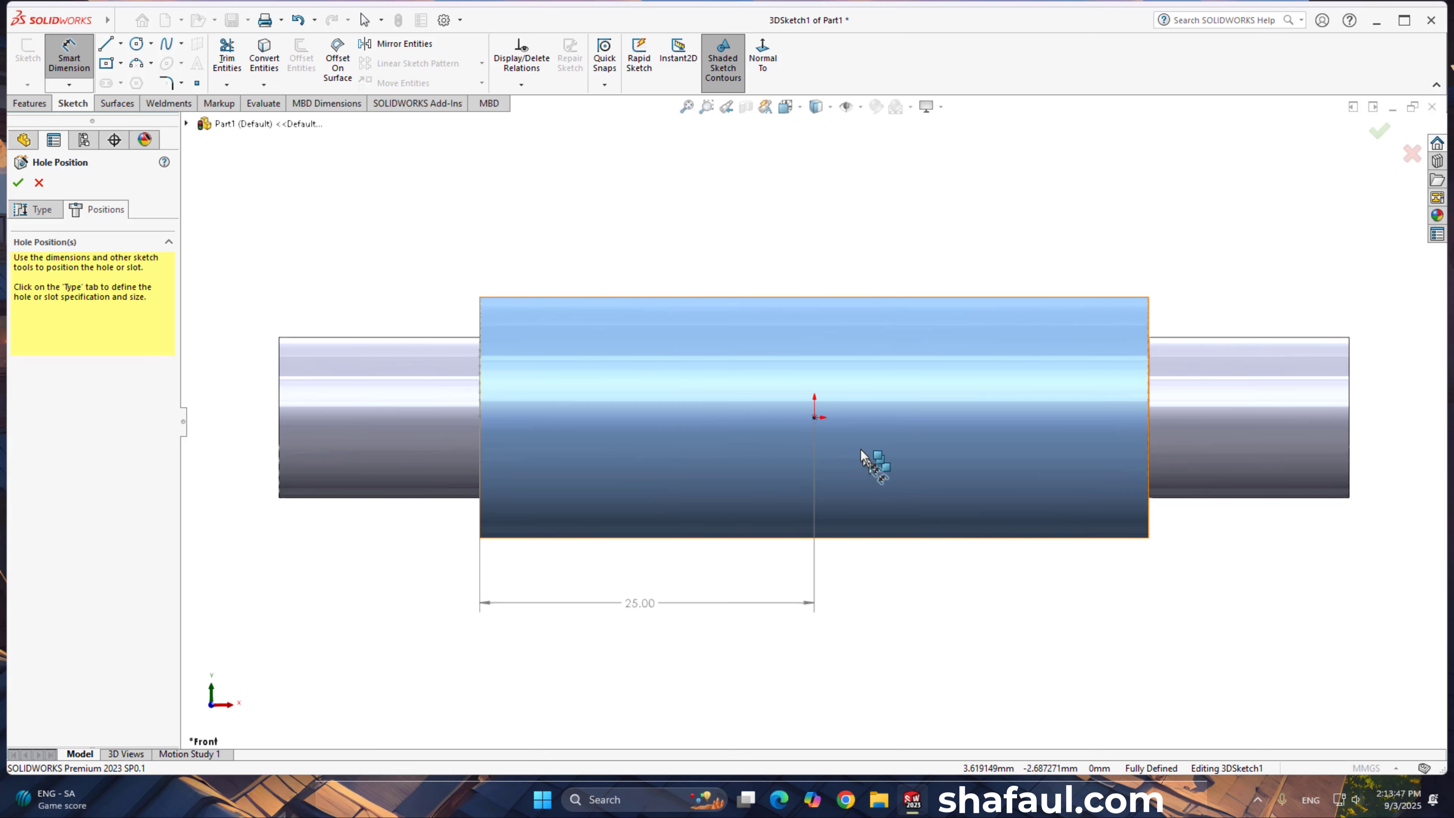
left_click(814, 418)
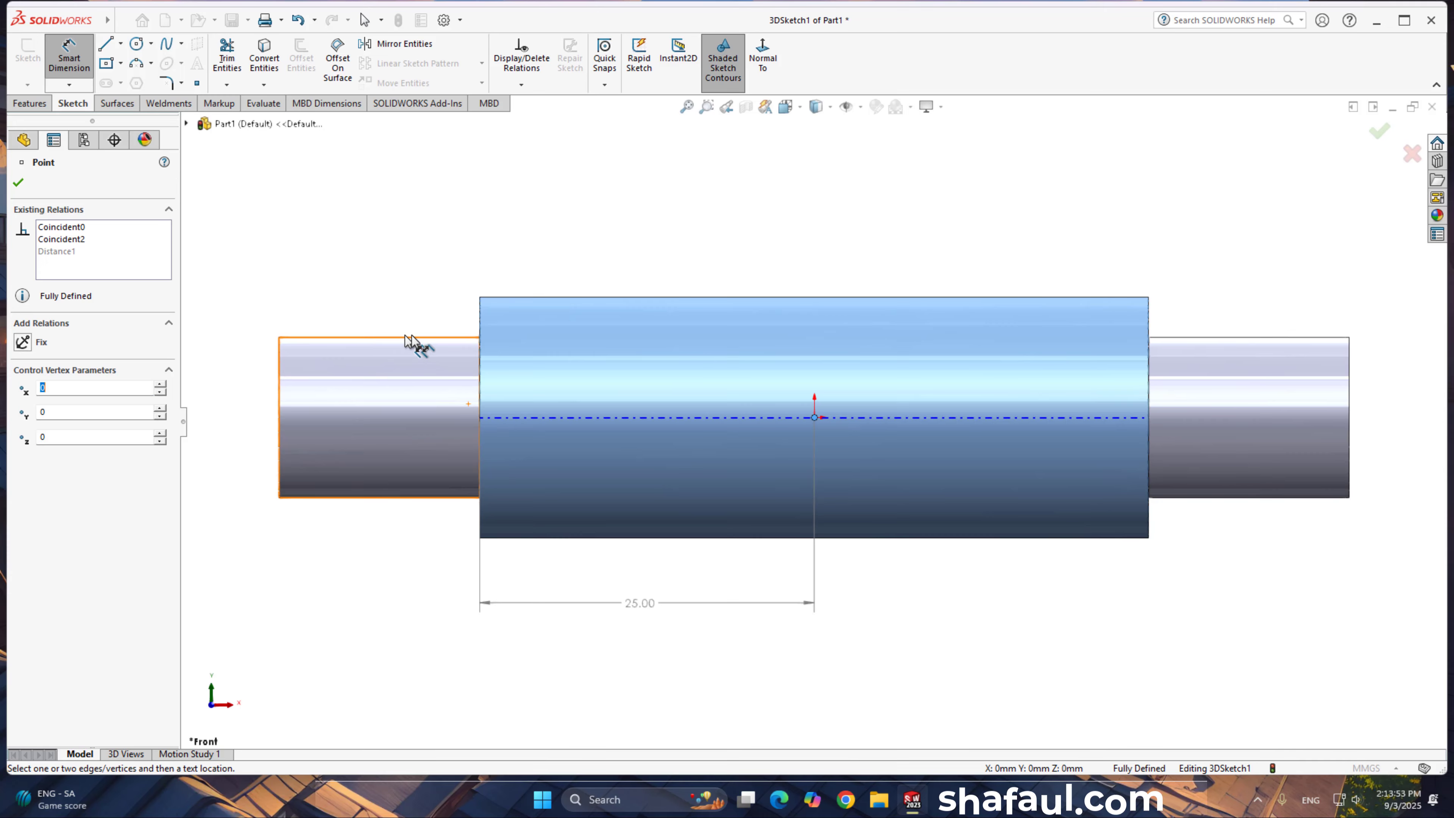
left_click(1085, 418)
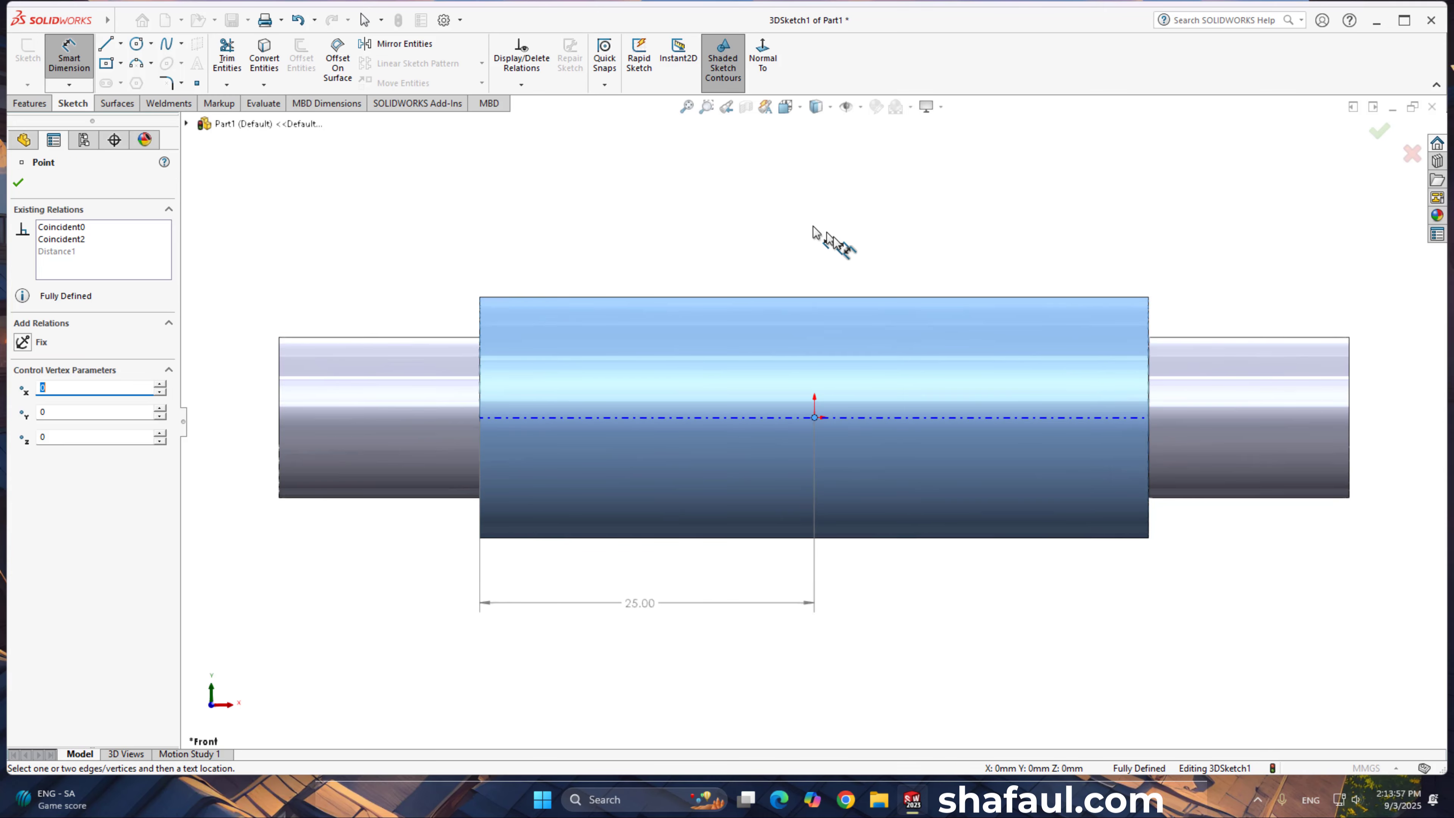
key("Escape")
scroll(686, 408, "up", 1)
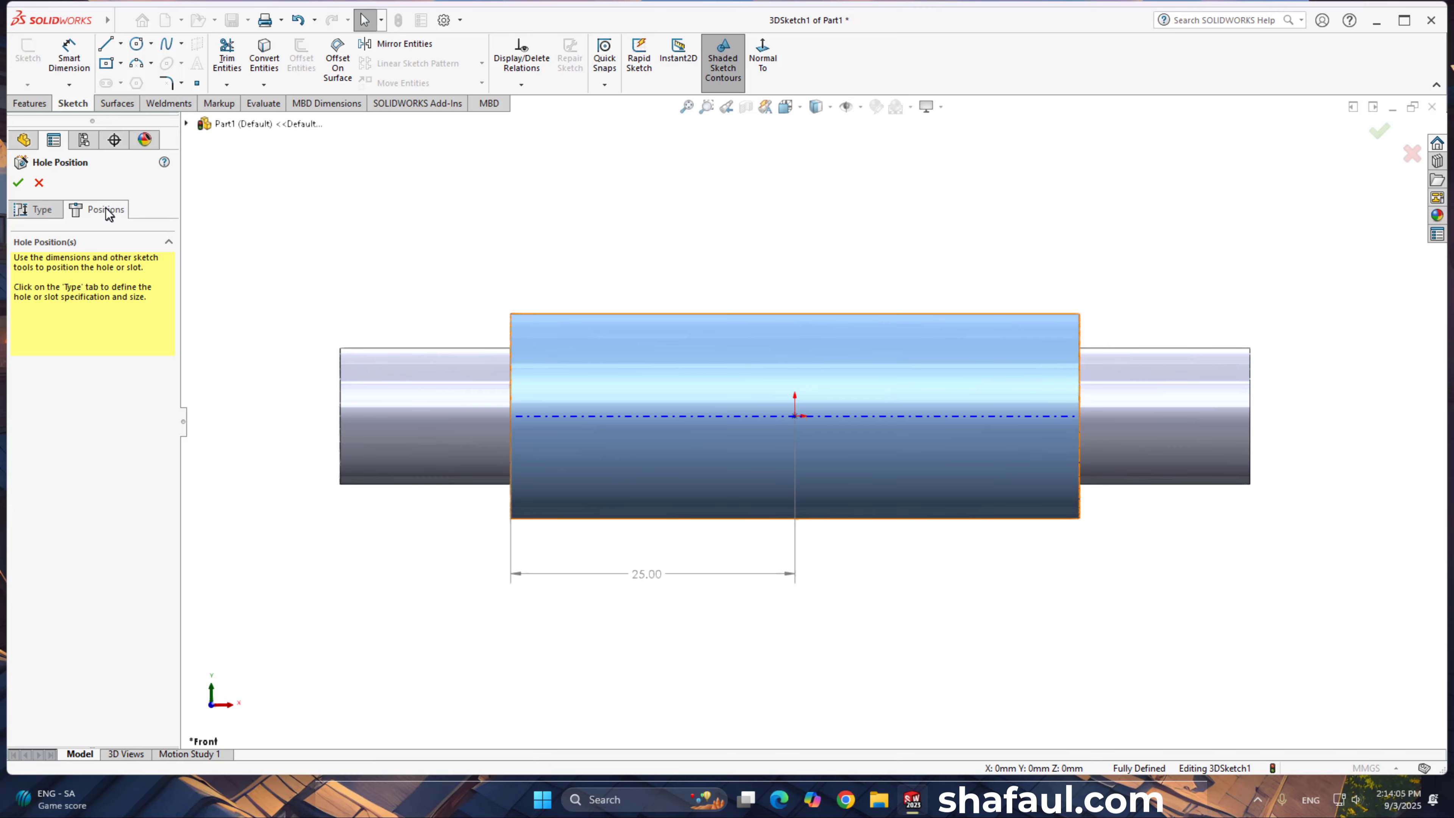
Step: View the part normal to the Top Plane, try to dimension the hole point, and abandon the dowel hole
left_click(187, 124)
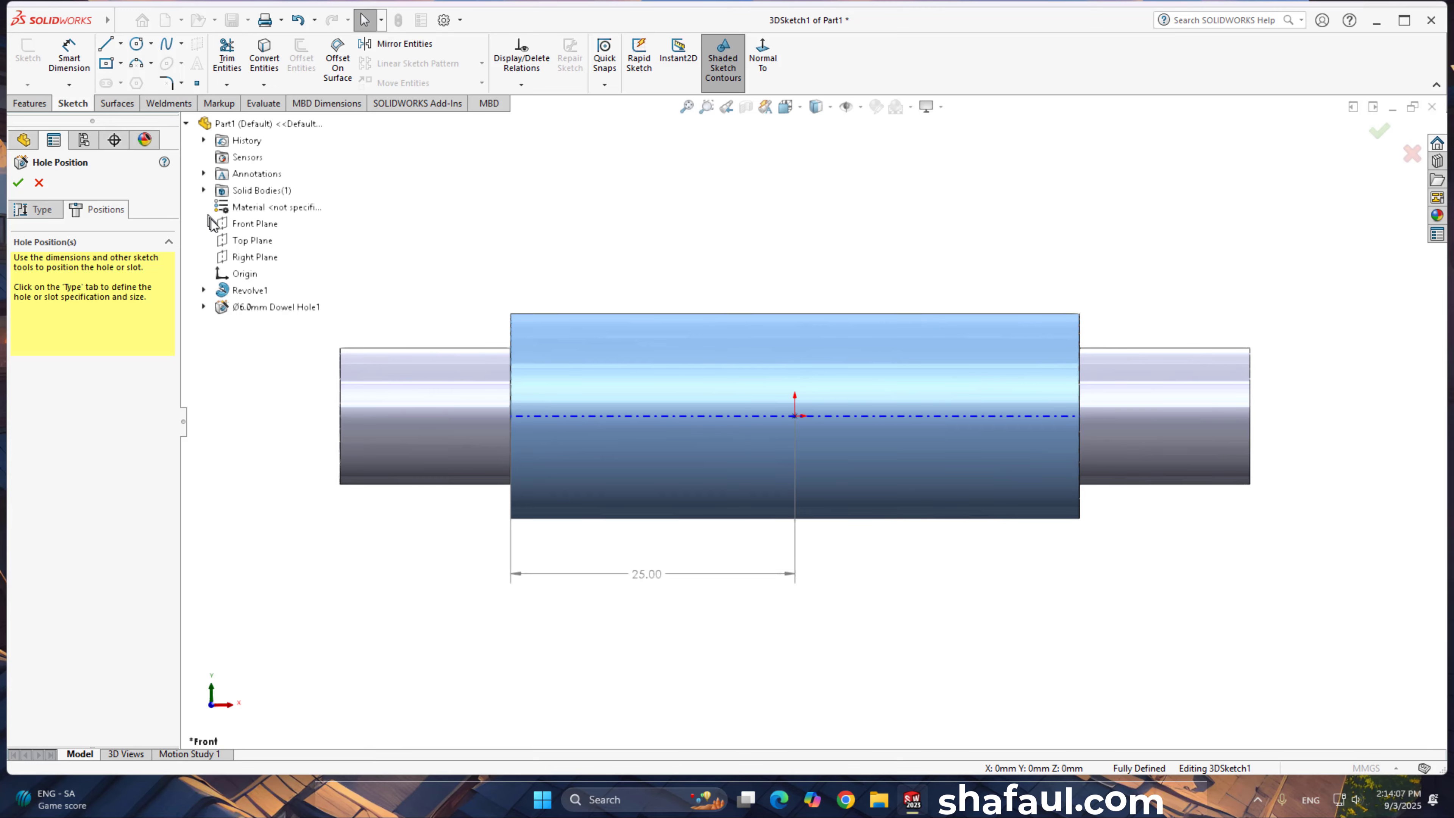
left_click(255, 241)
left_click(301, 219)
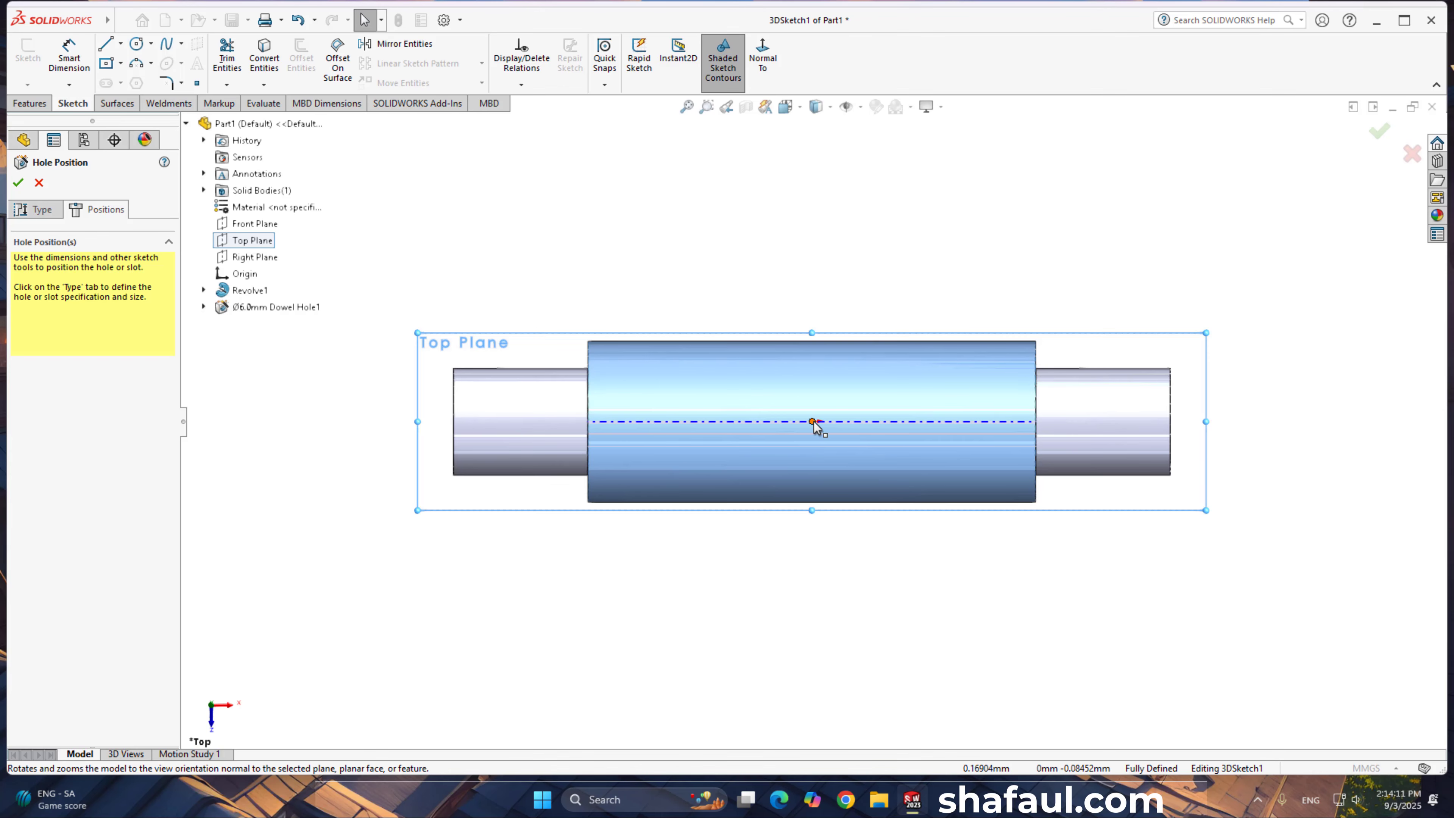
key("d")
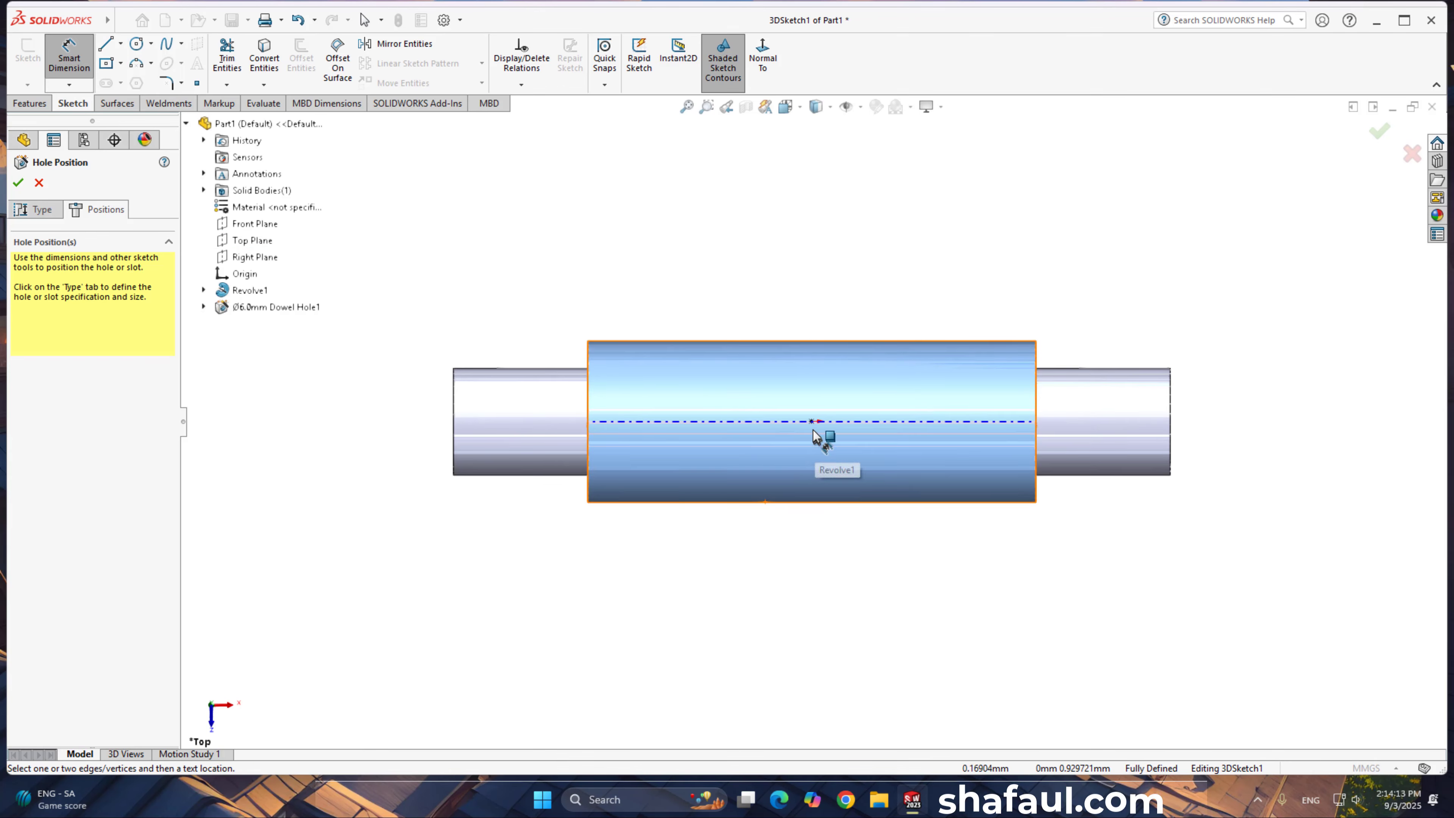
left_click(812, 423)
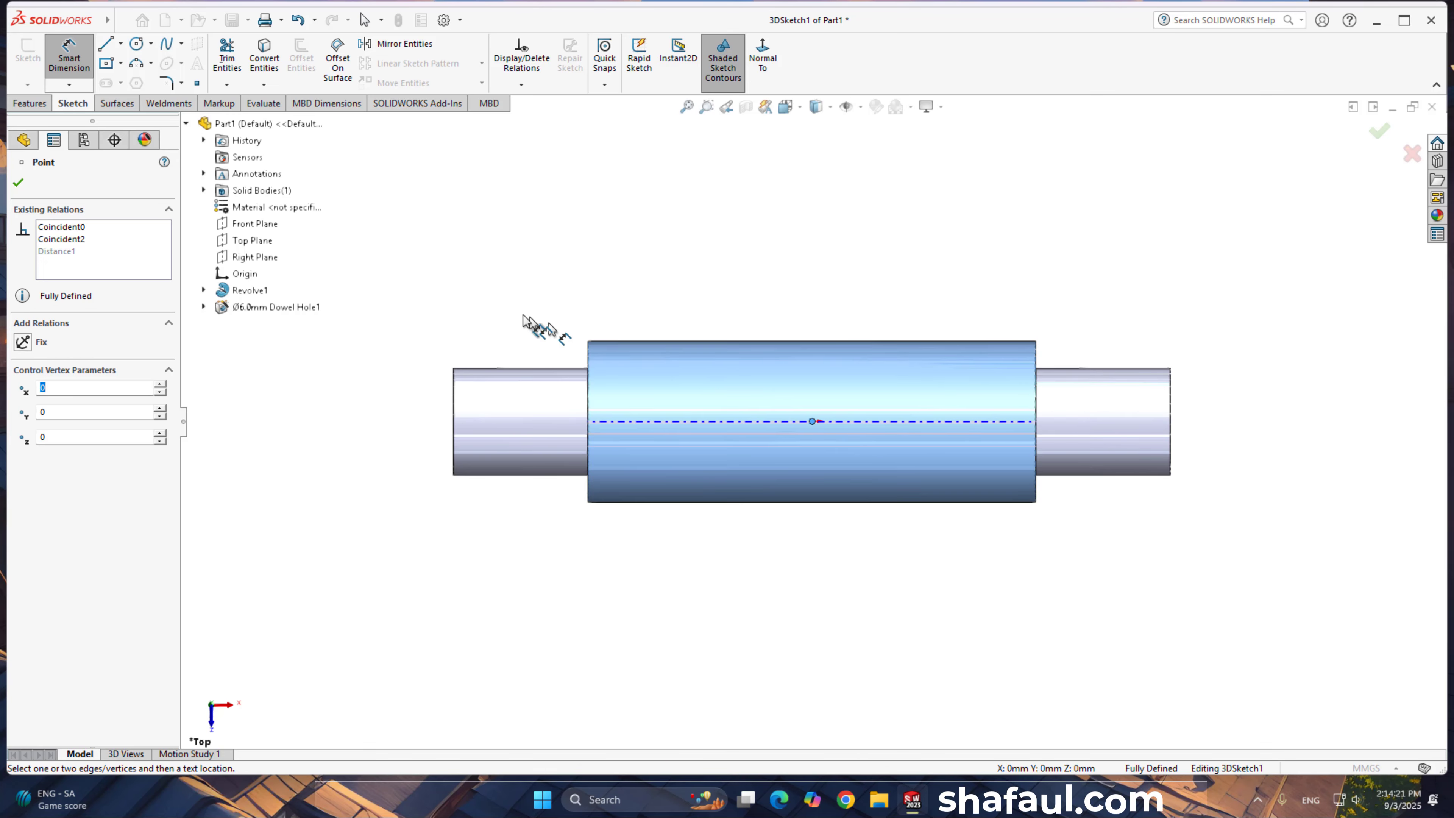
left_click(17, 182)
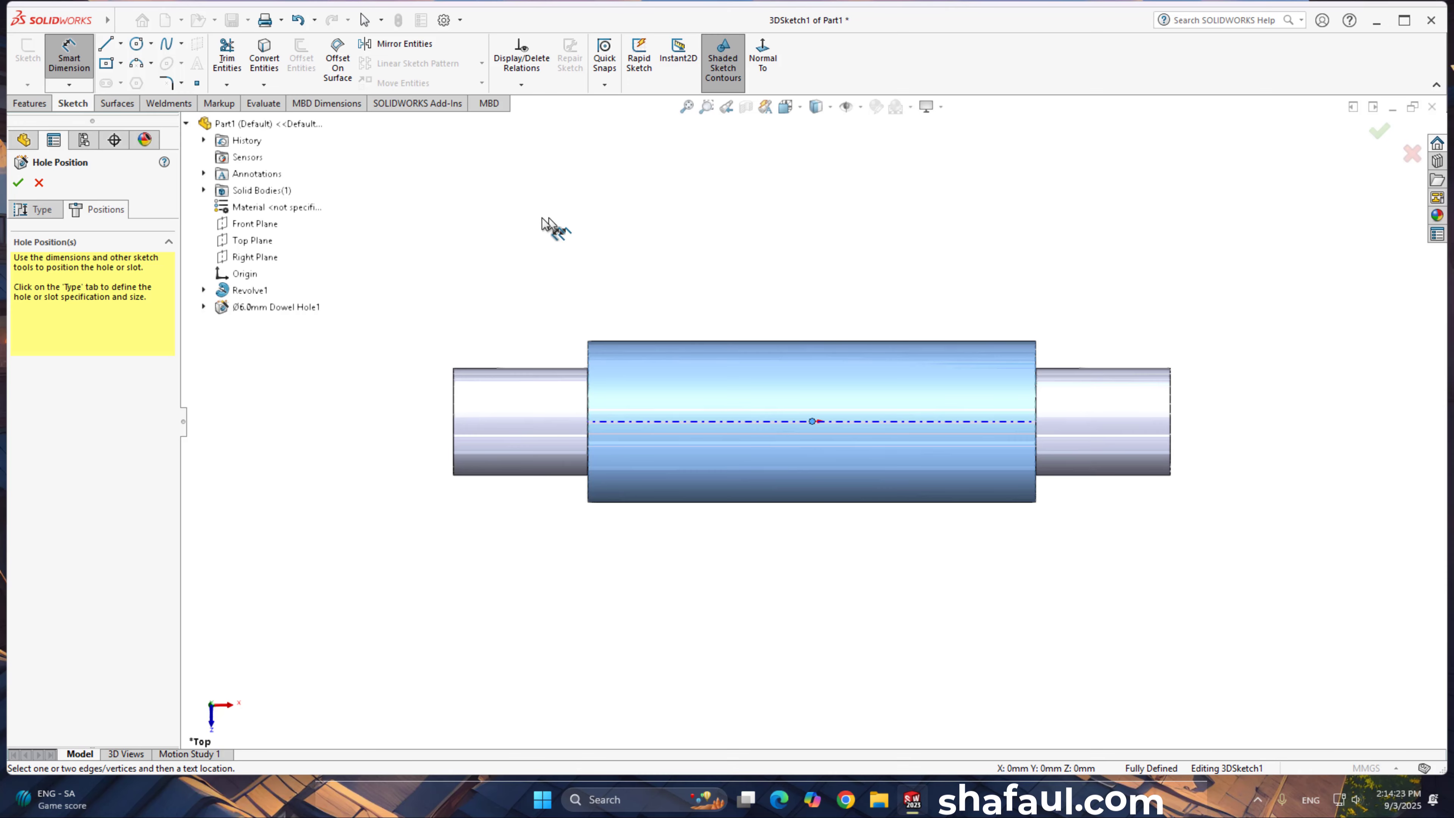
left_click(39, 183)
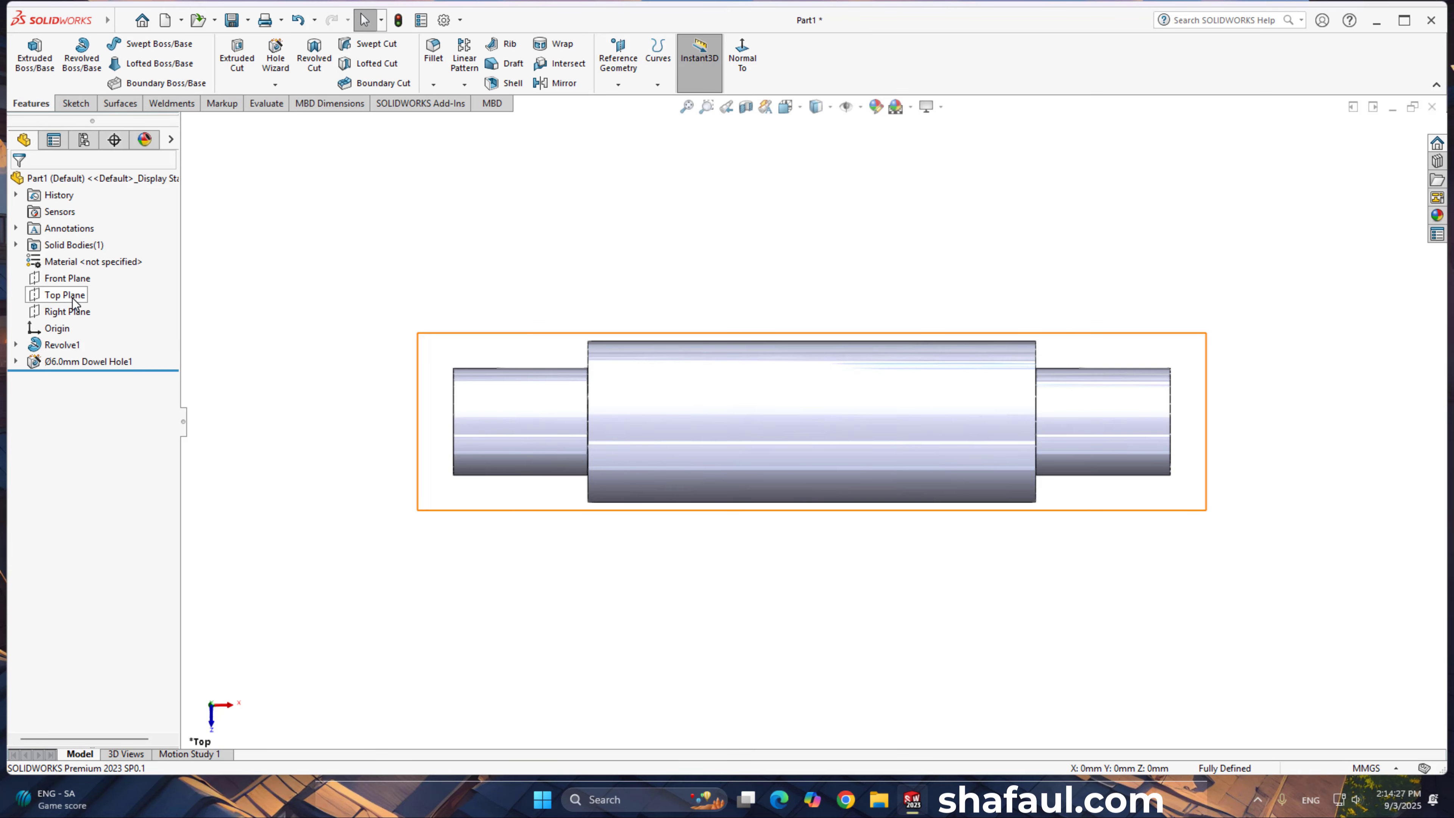
Step: Sketch a circle centred on the origin on the Top Plane and set its diameter to 6 mm
left_click(72, 299)
left_click(86, 277)
left_click(136, 43)
left_click_drag(811, 422, 838, 435)
left_click(68, 55)
left_click(830, 402)
left_click(962, 307)
type("6")
key("Return")
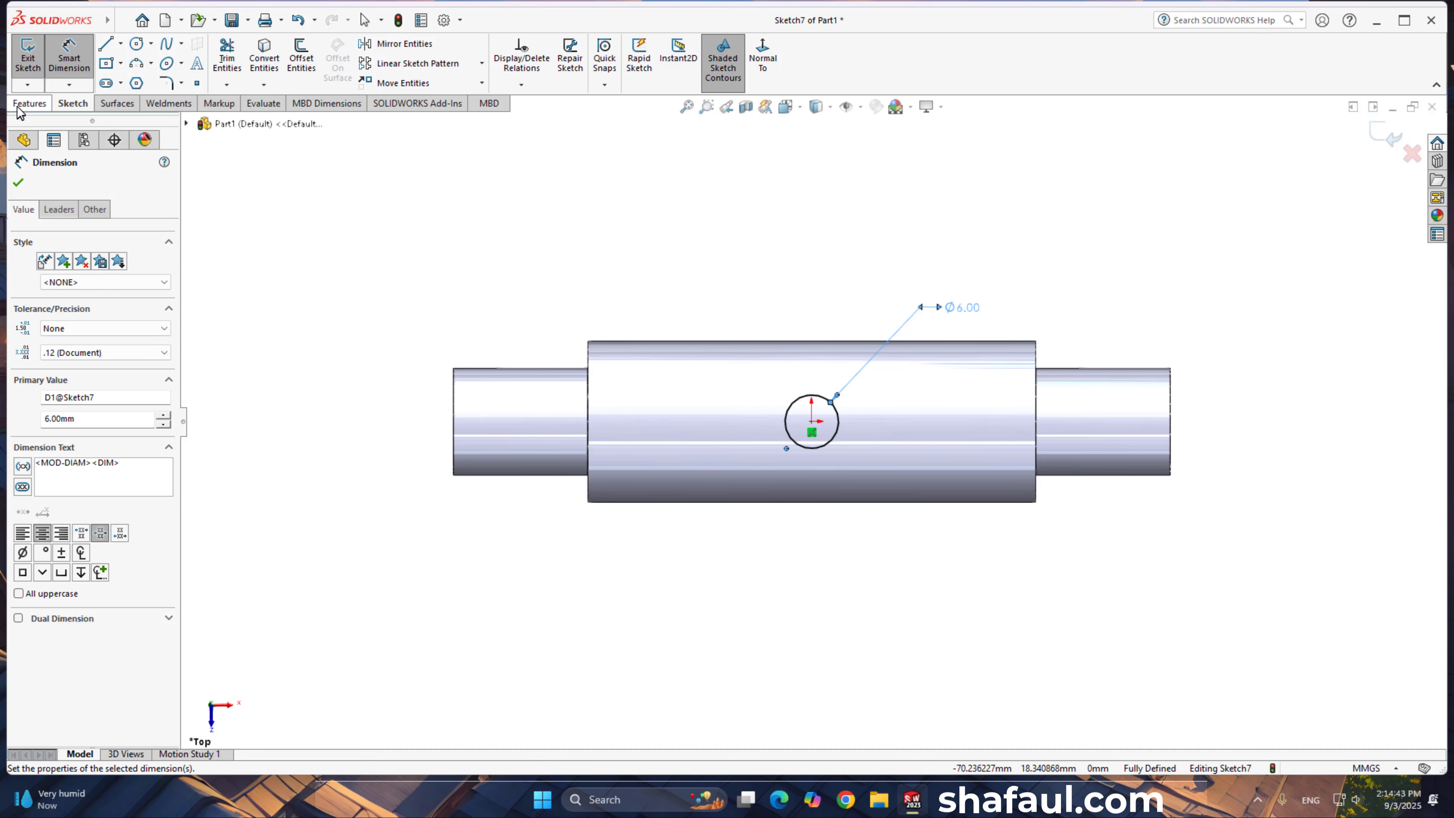
Step: Extrude-cut the circle through the whole shaft on both sides of the Top Plane and check the crossing holes in a Front Plane section
left_click(29, 103)
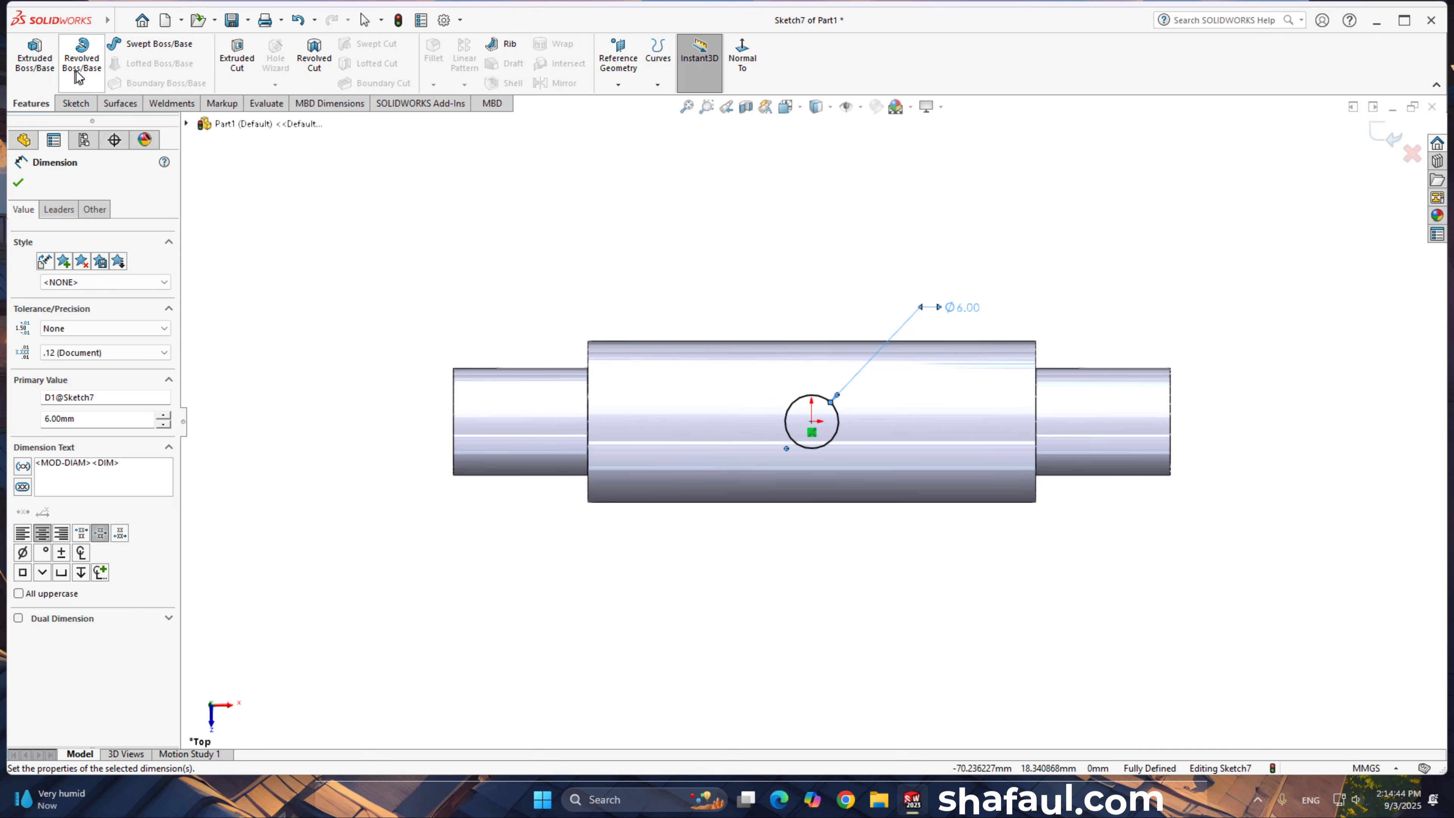
left_click(237, 56)
middle_click_drag(424, 511, 403, 240)
left_click(102, 274)
left_click(71, 310)
left_click(19, 182)
left_click(746, 107)
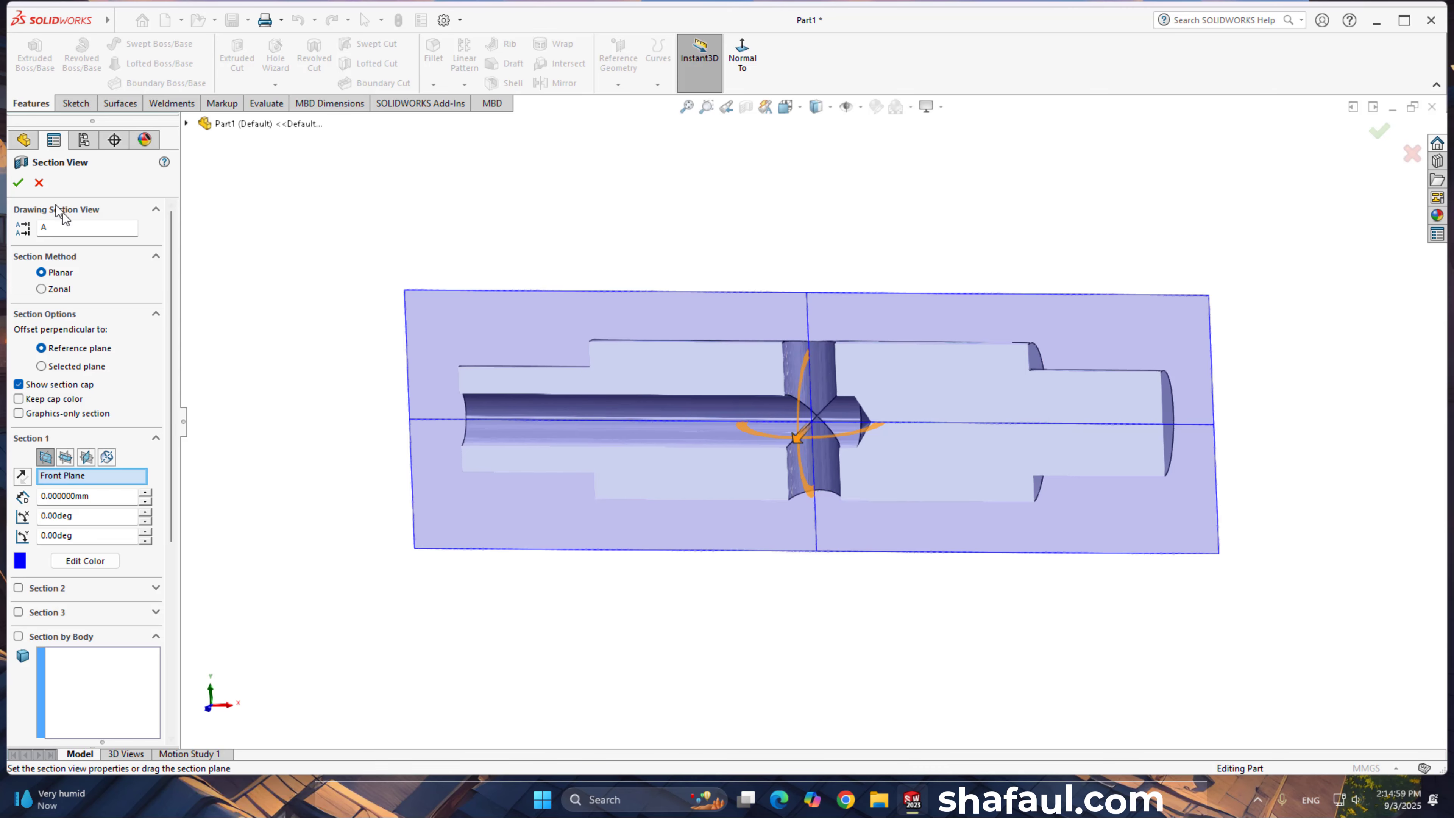
left_click(39, 183)
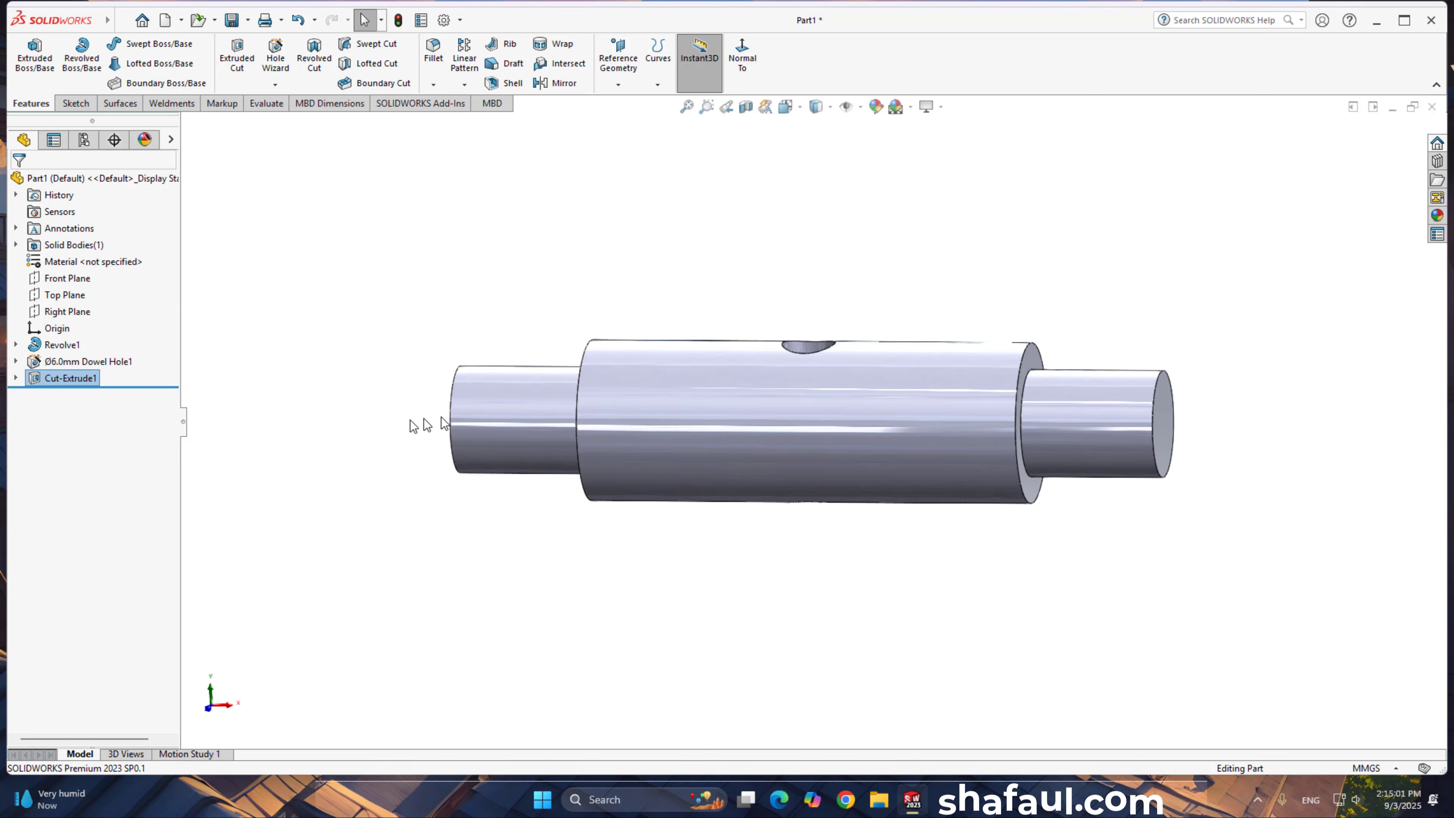
Step: Chamfer the outer circular edges at both ends of the shaft with a distance of 2 mm at 45 degrees
middle_click_drag(421, 422, 563, 430)
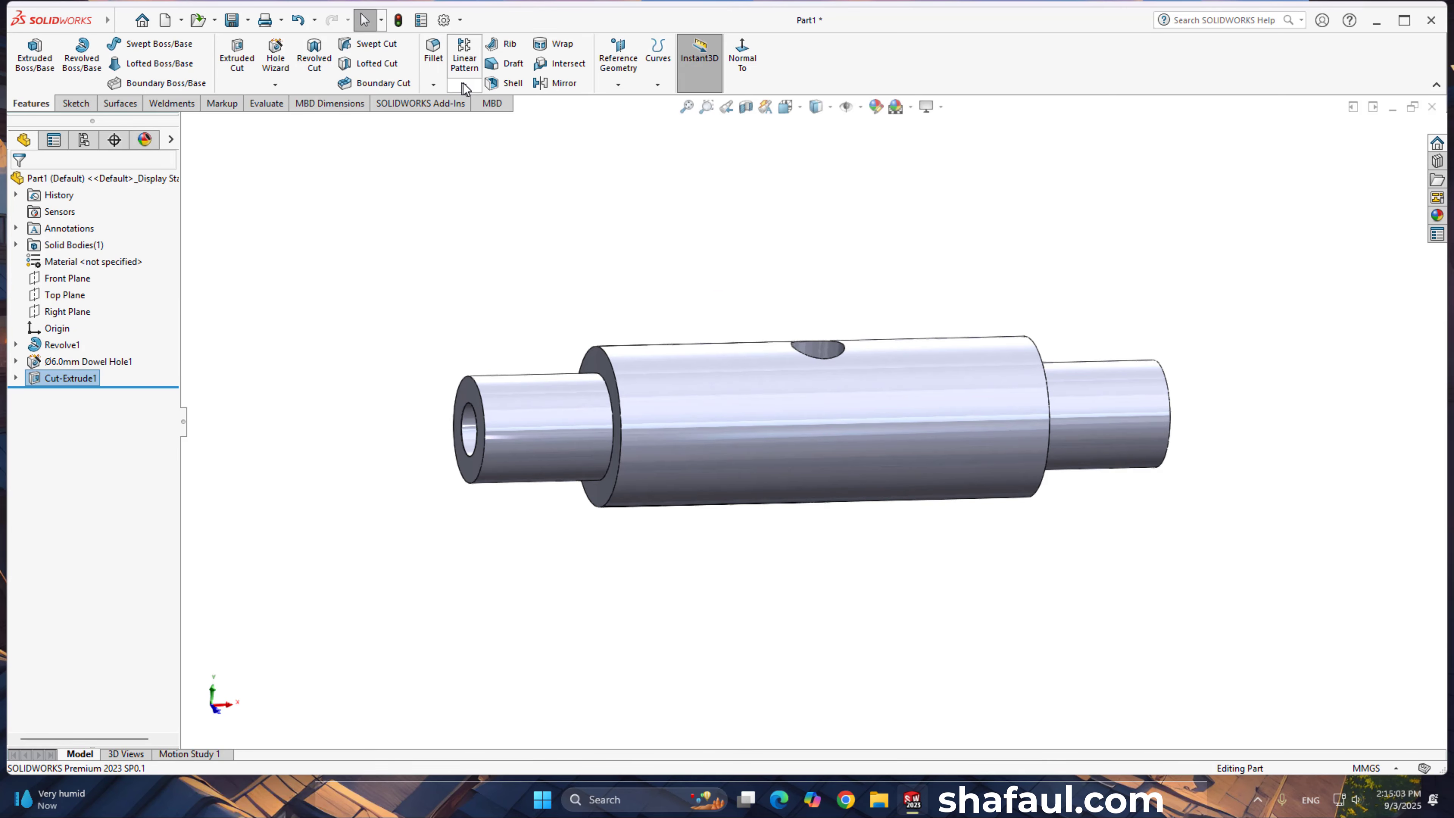
left_click(433, 84)
left_click(453, 117)
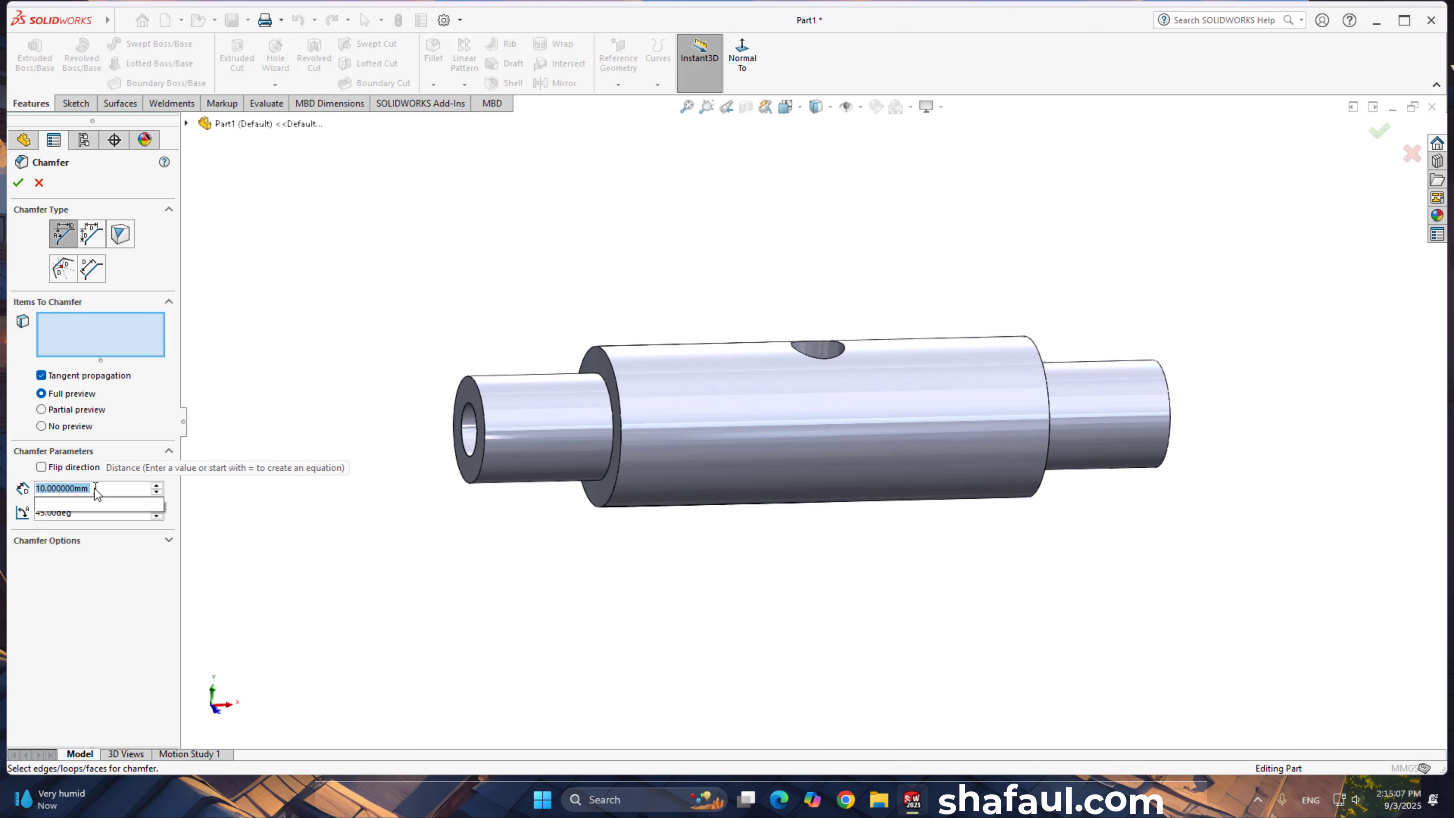
type("2")
key("Return")
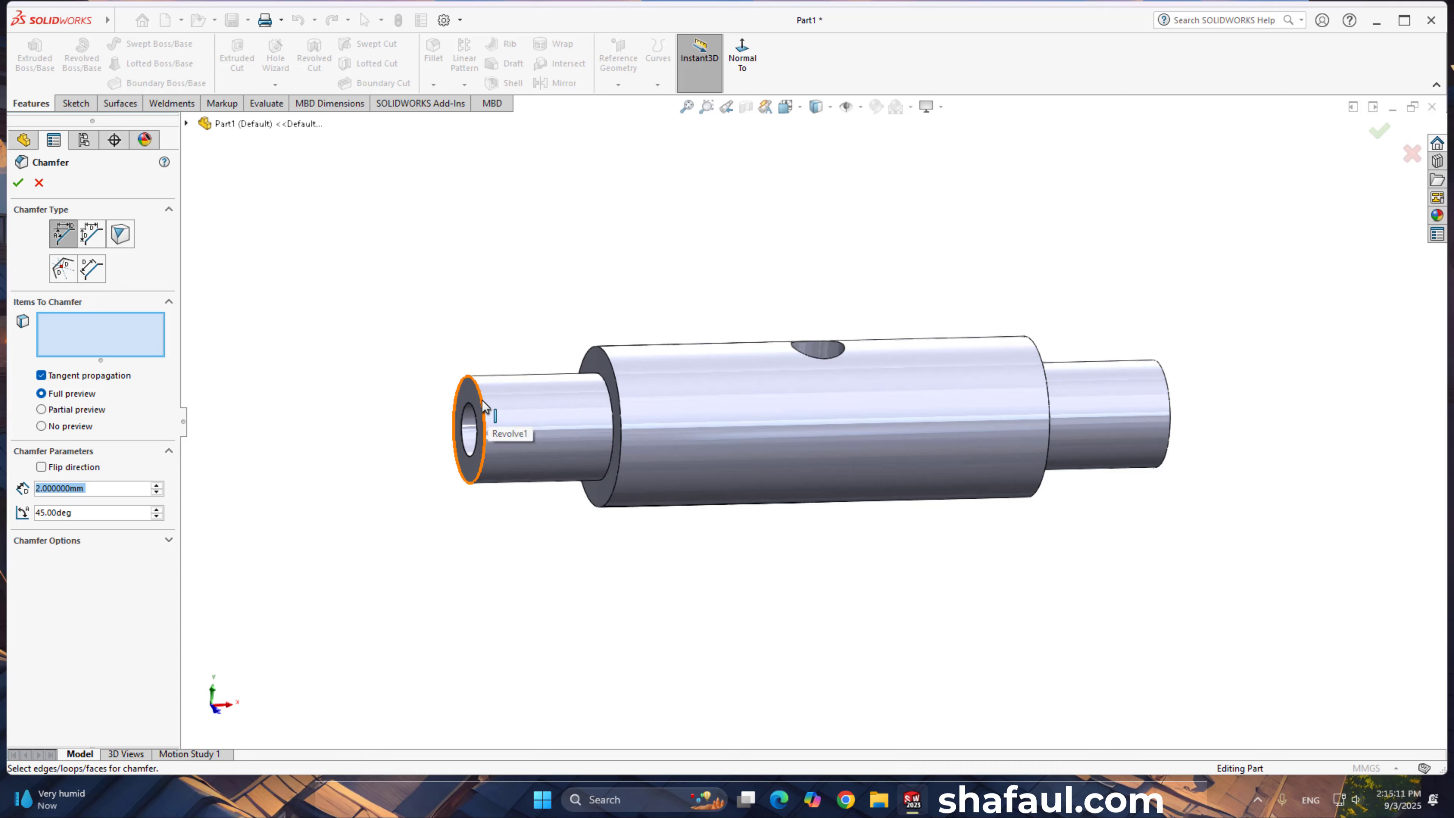
left_click(471, 394)
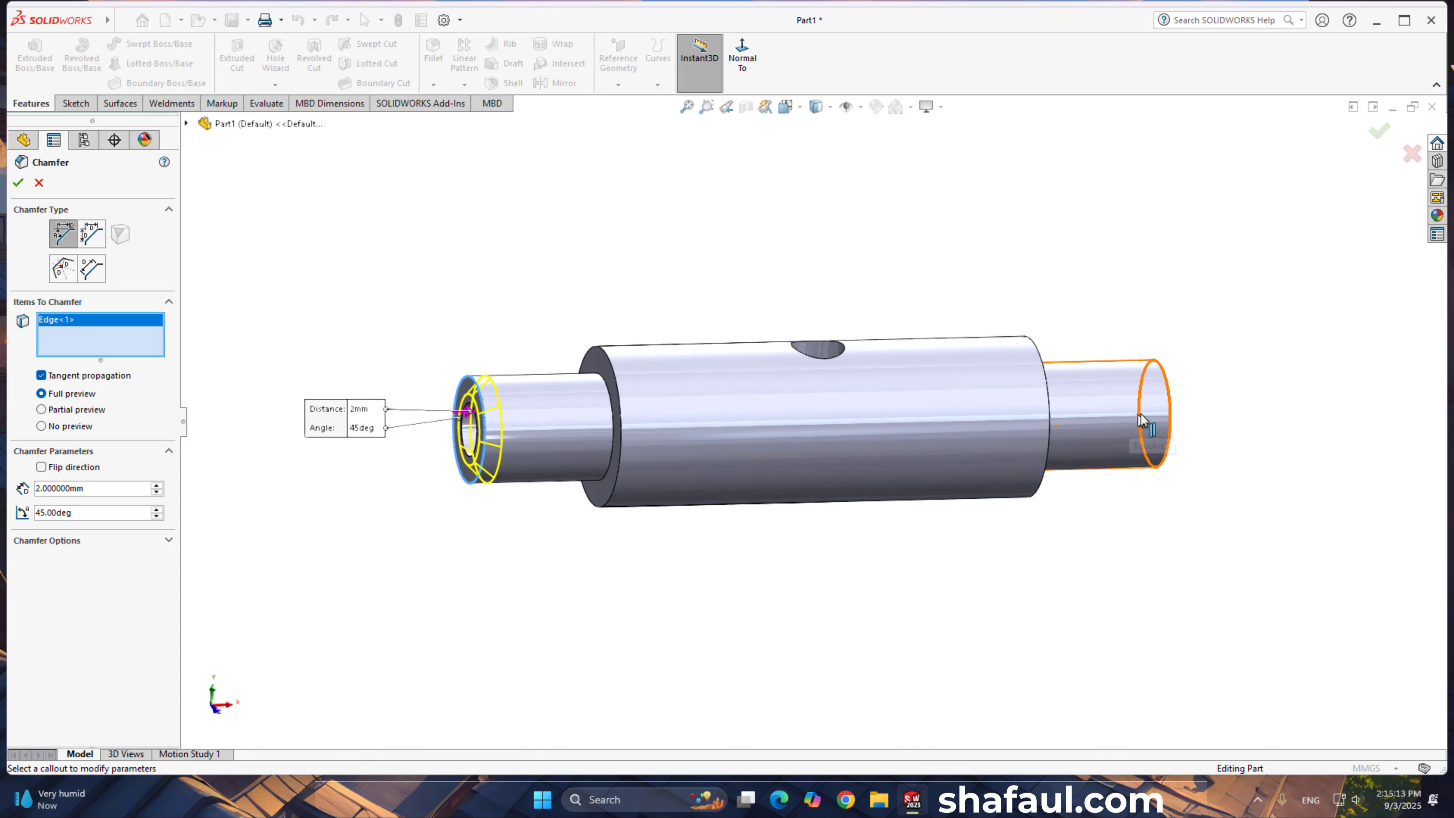
left_click(1168, 408)
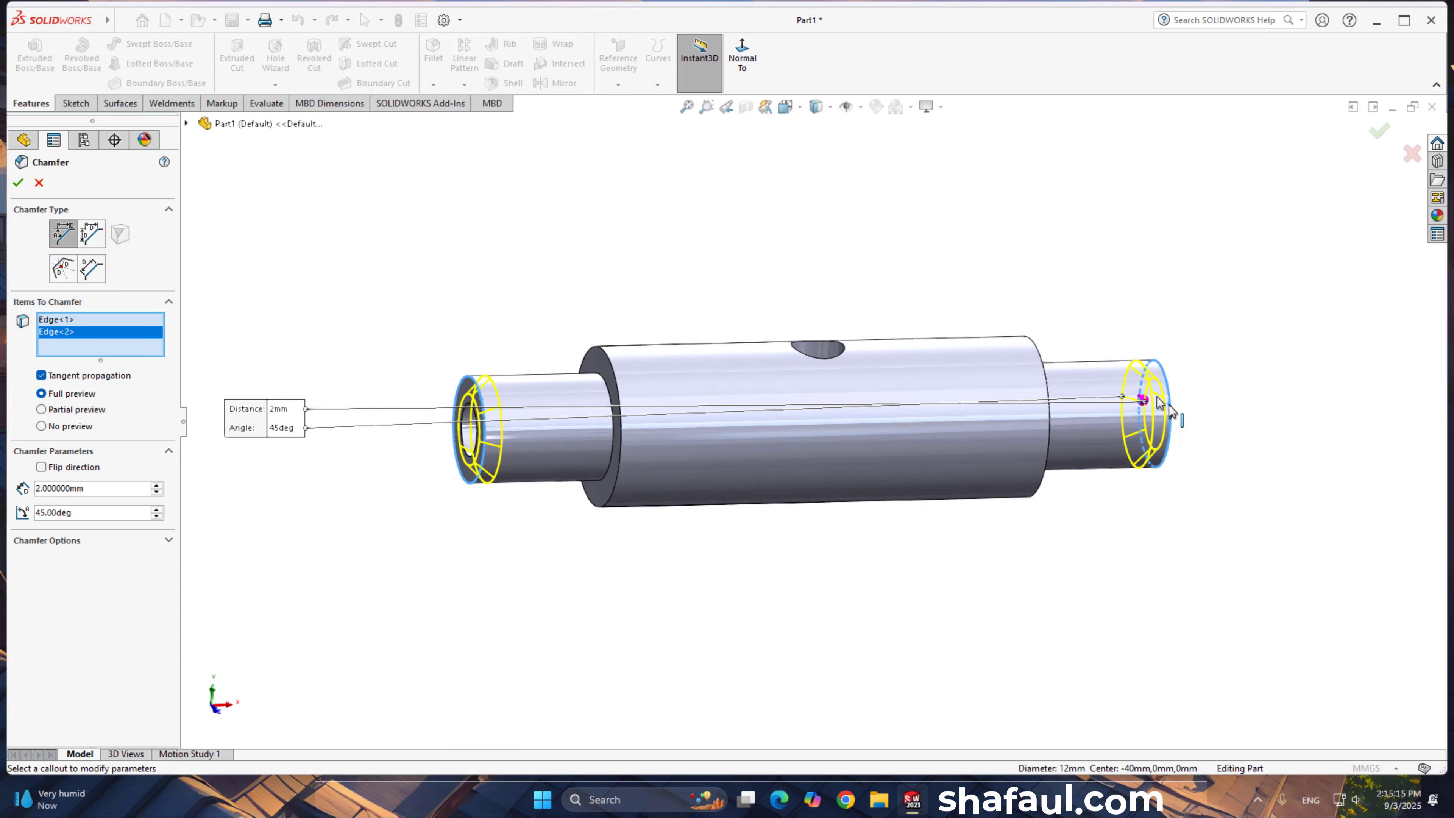
left_click(21, 186)
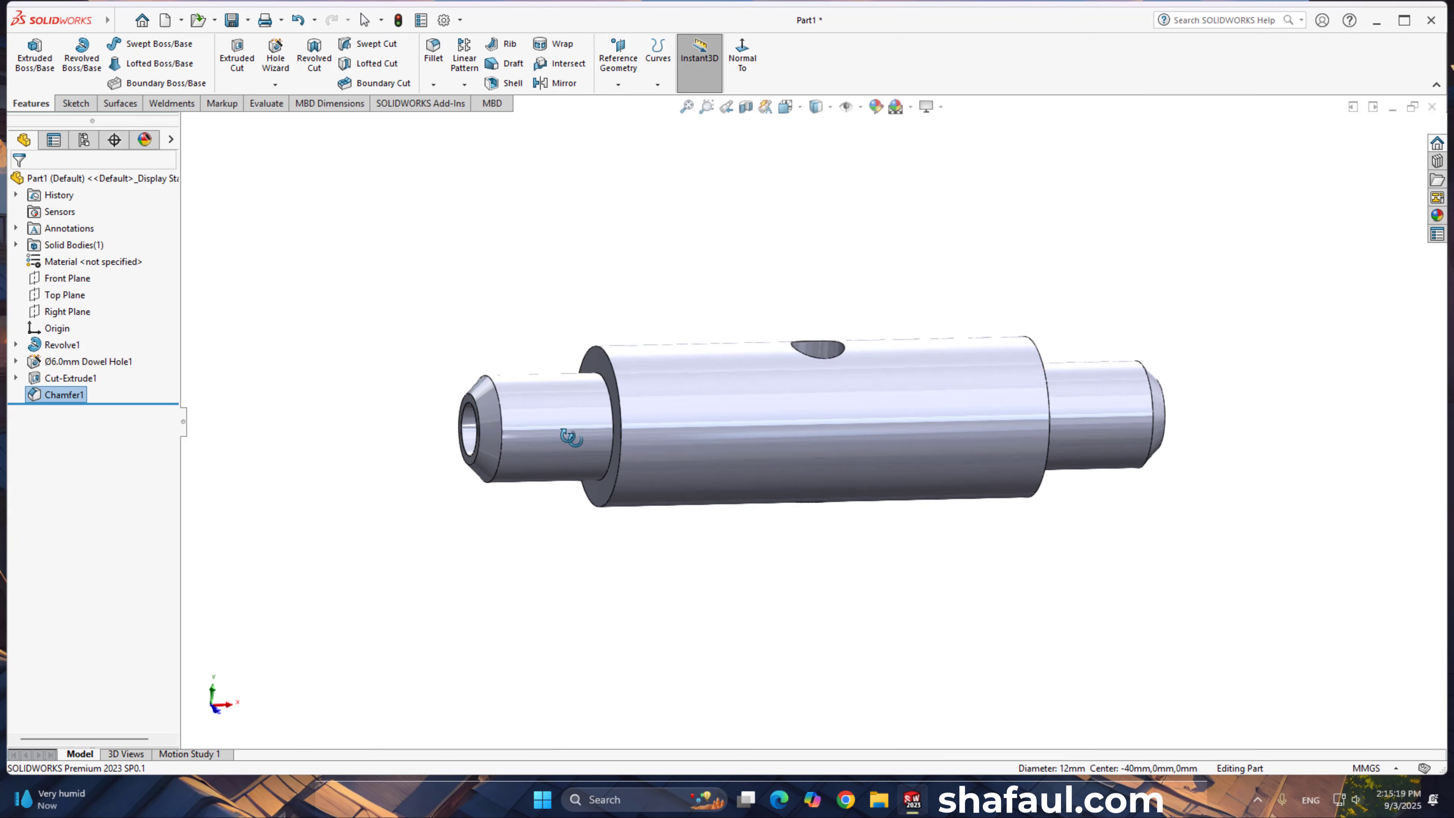
Step: Assign Plain Carbon Steel as the material of the shaft
middle_click_drag(571, 426, 491, 501)
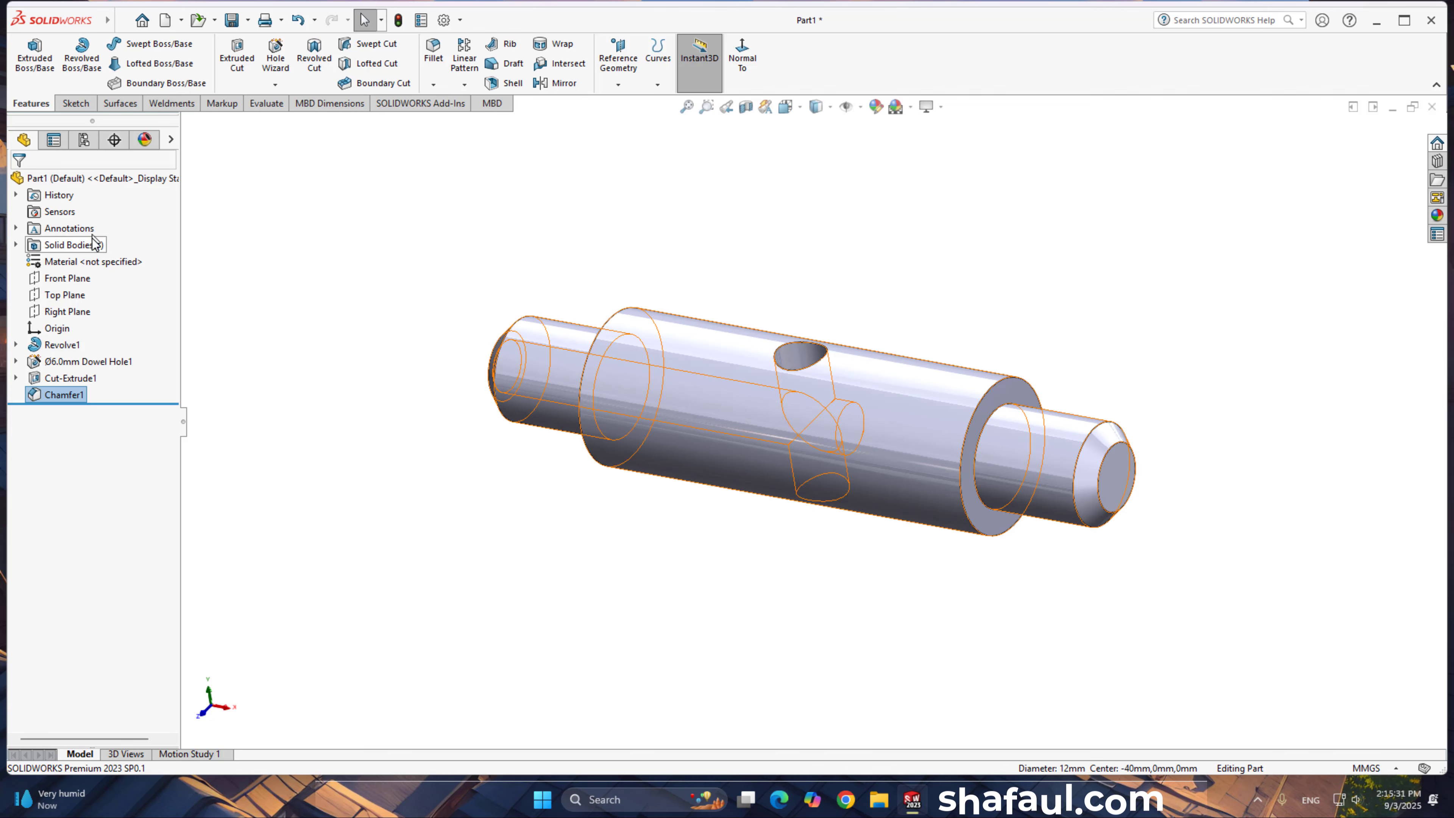
right_click(89, 263)
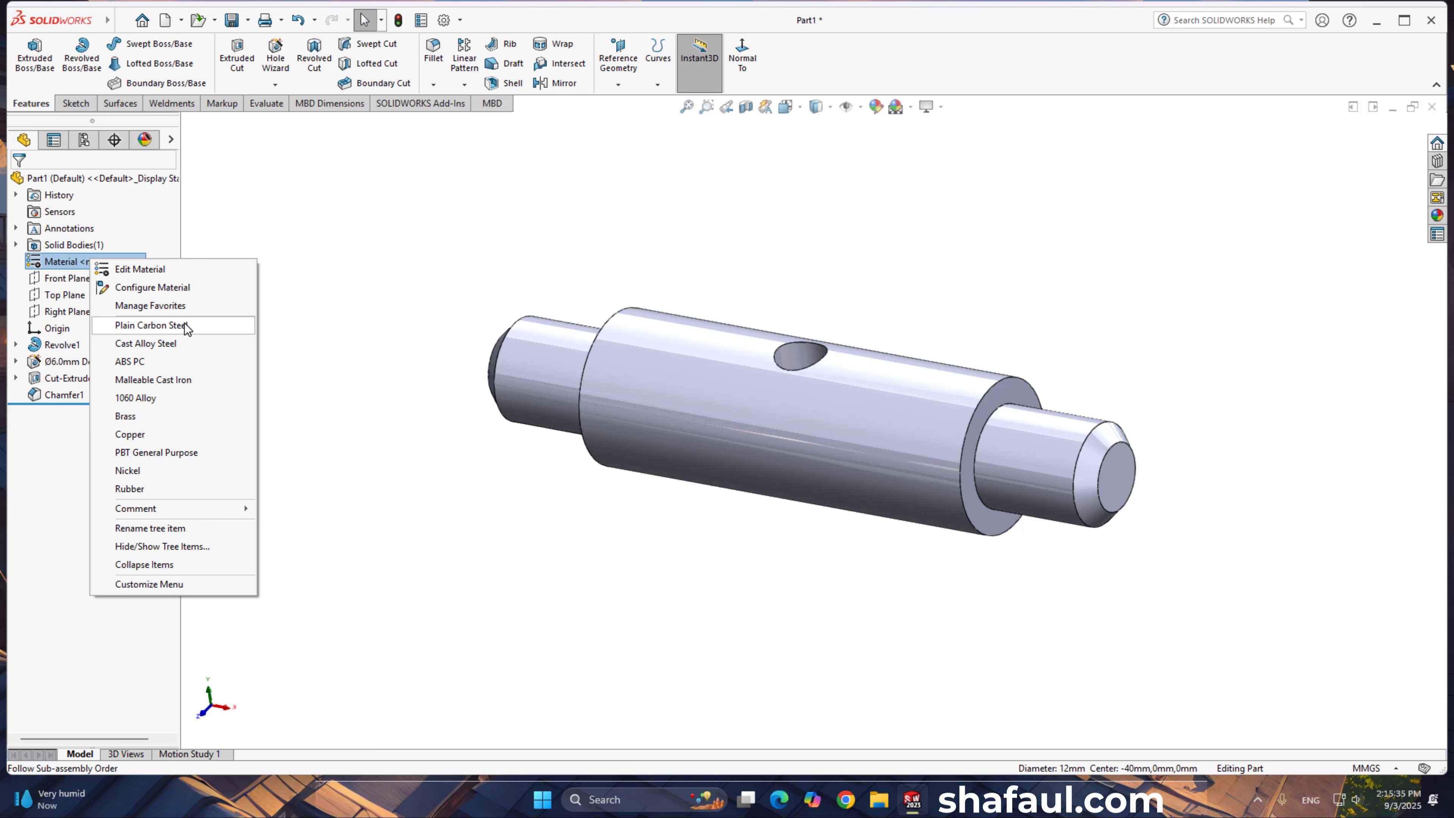
left_click(150, 324)
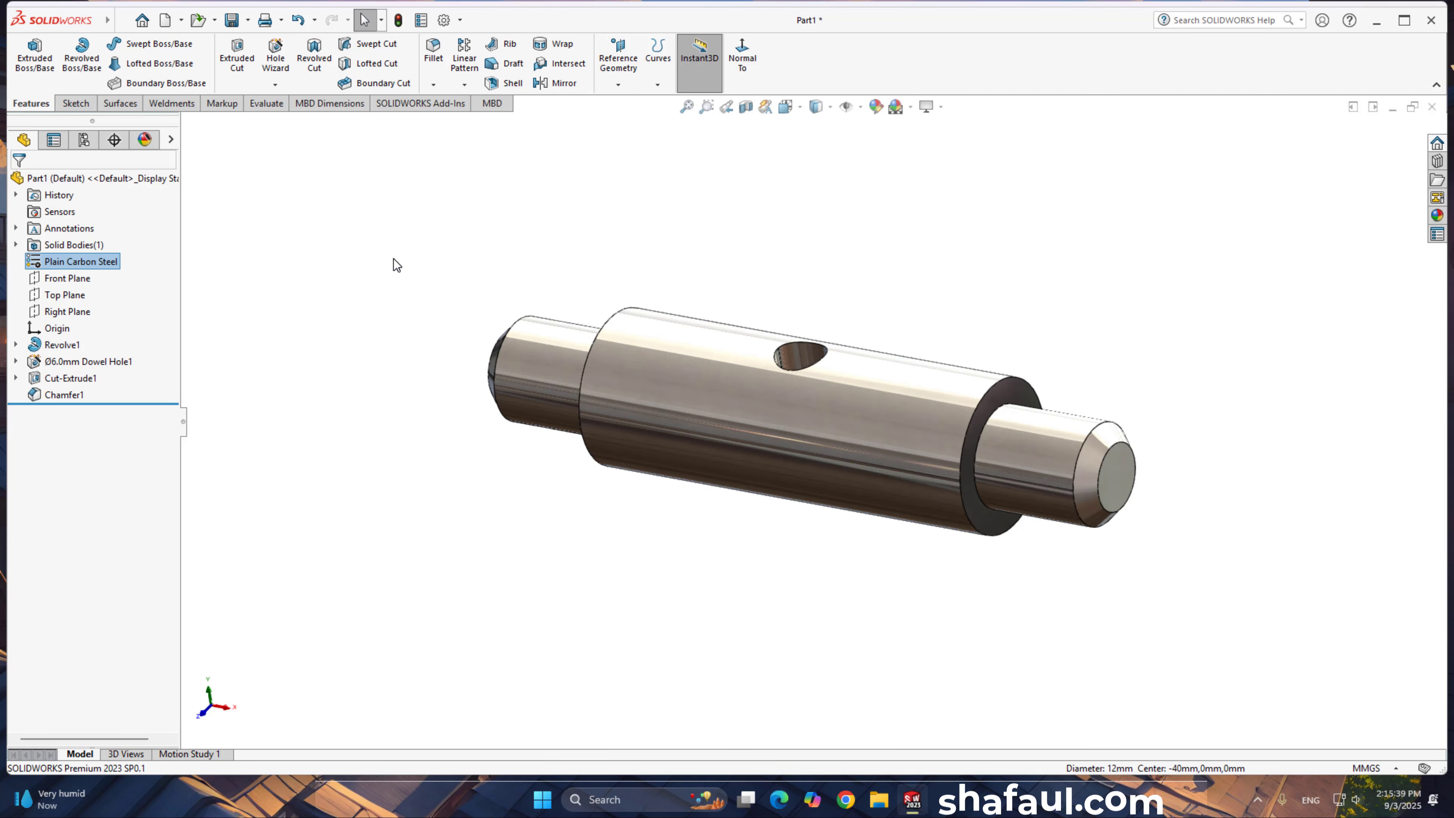
Step: Save the part in the Belt rooler Assem folder under the name 4. Shaft
key("ctrl+s")
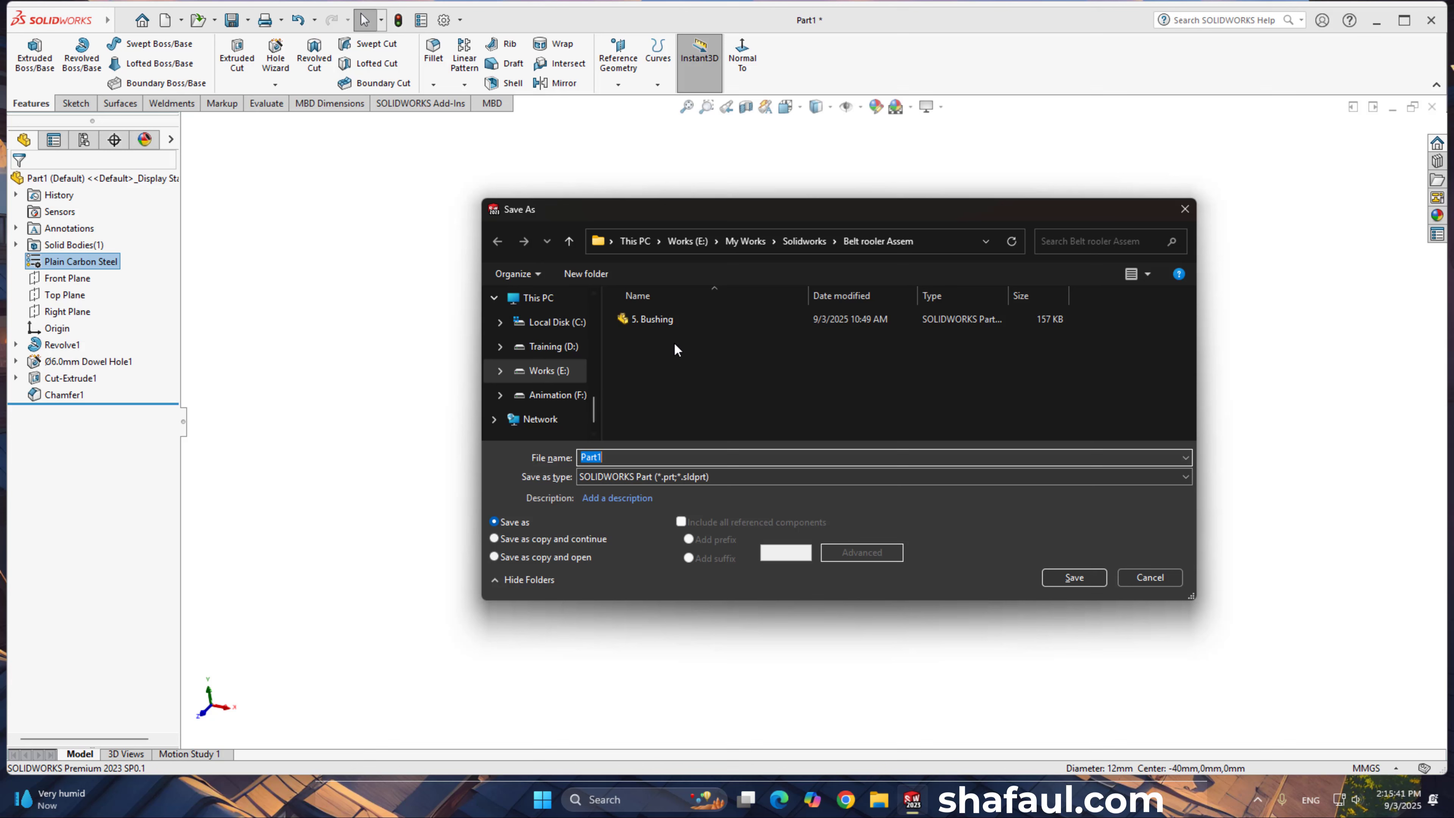
type("4. S")
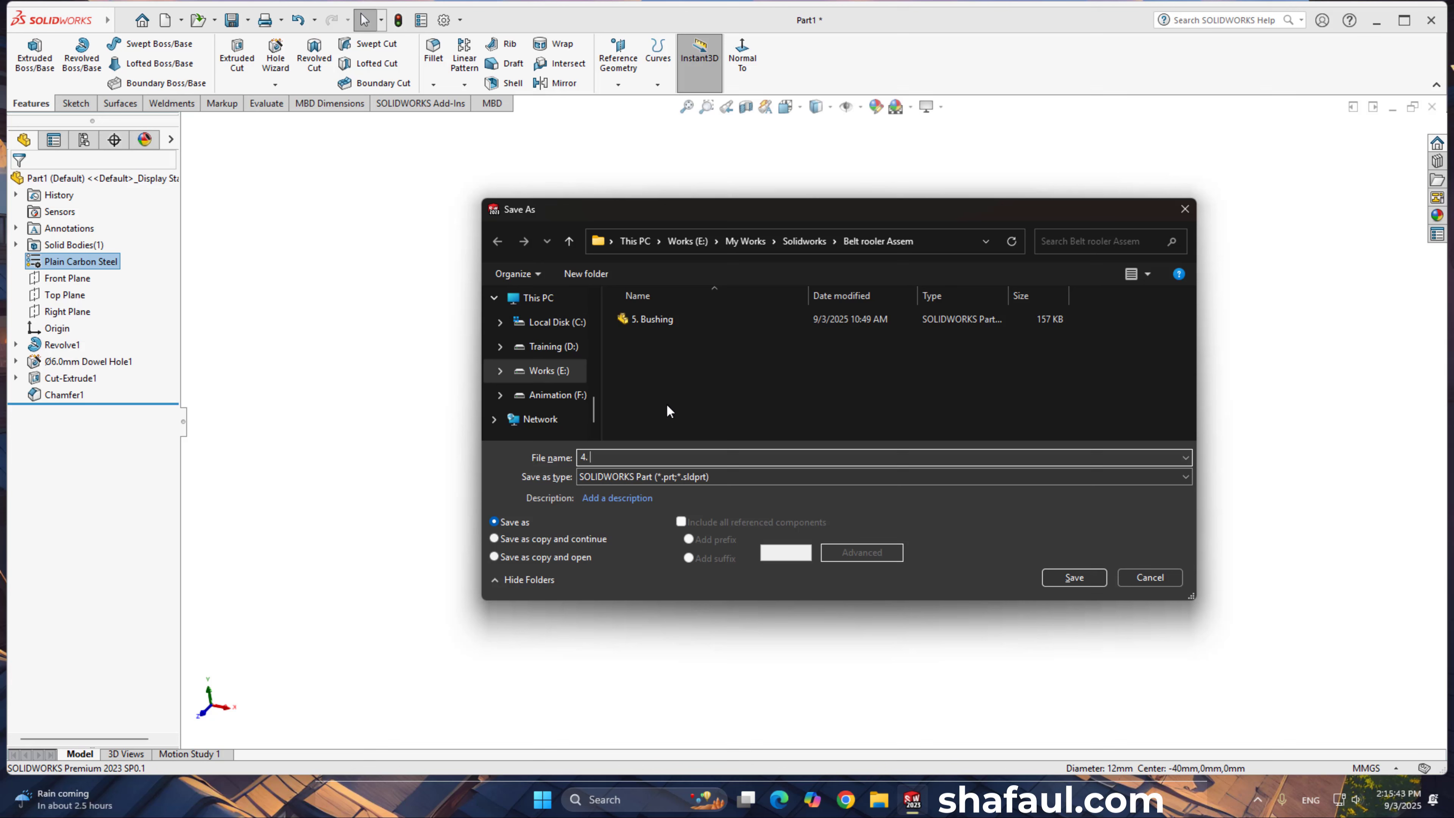
type("hafa")
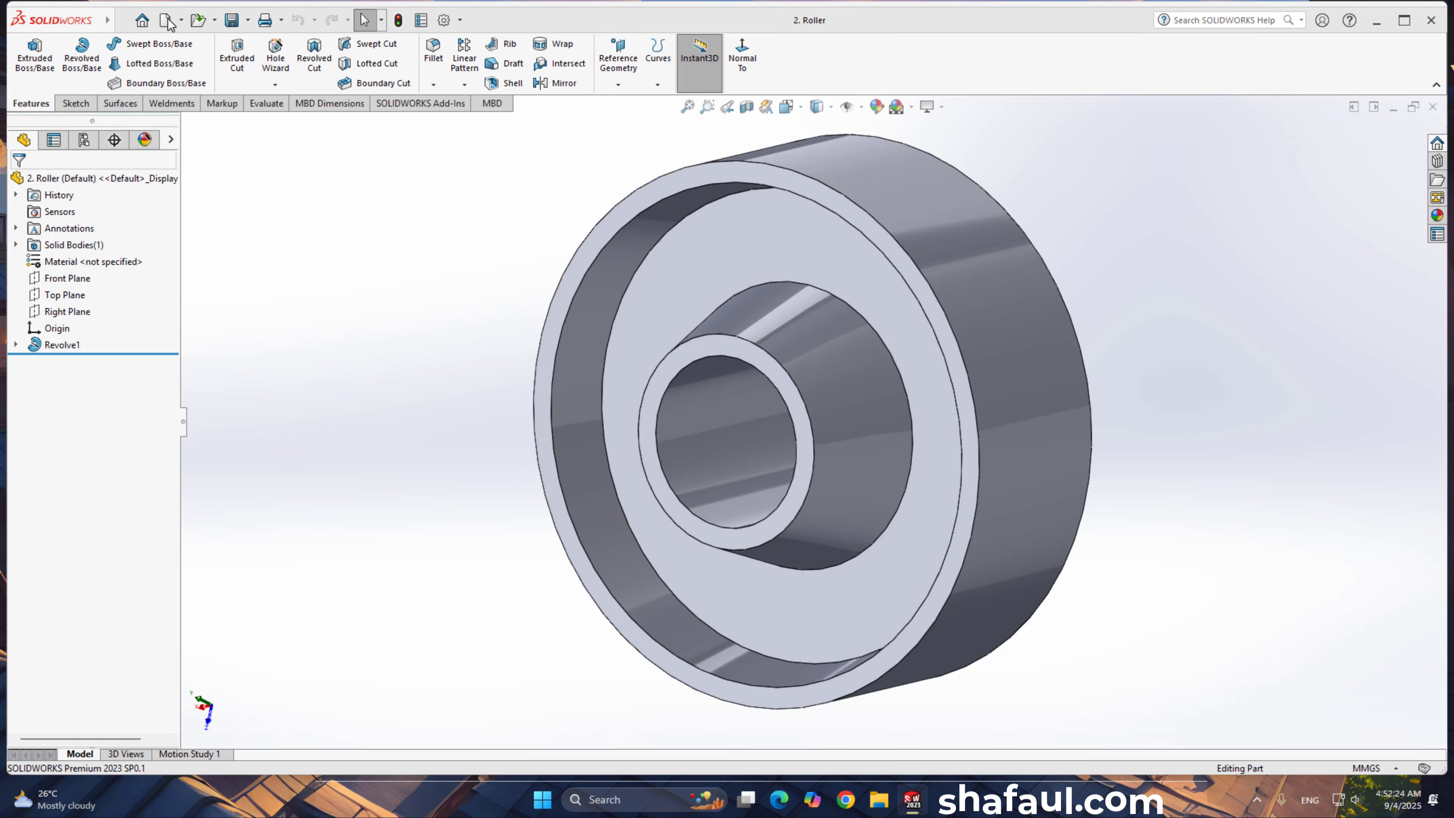
Step: Create a new part document and start a sketch on the Front Plane
left_click(166, 21)
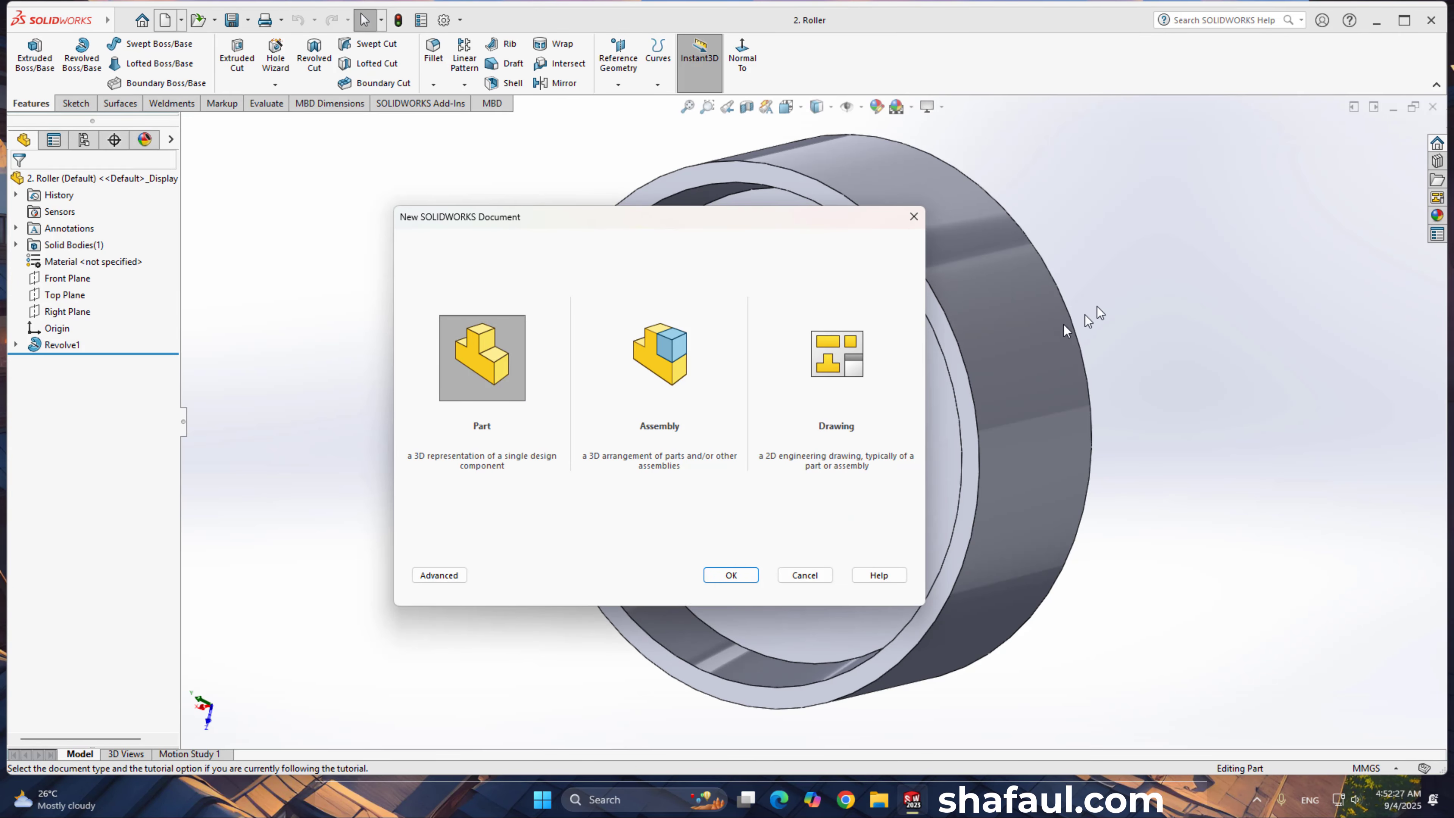
left_click(1335, 174)
left_click(731, 575)
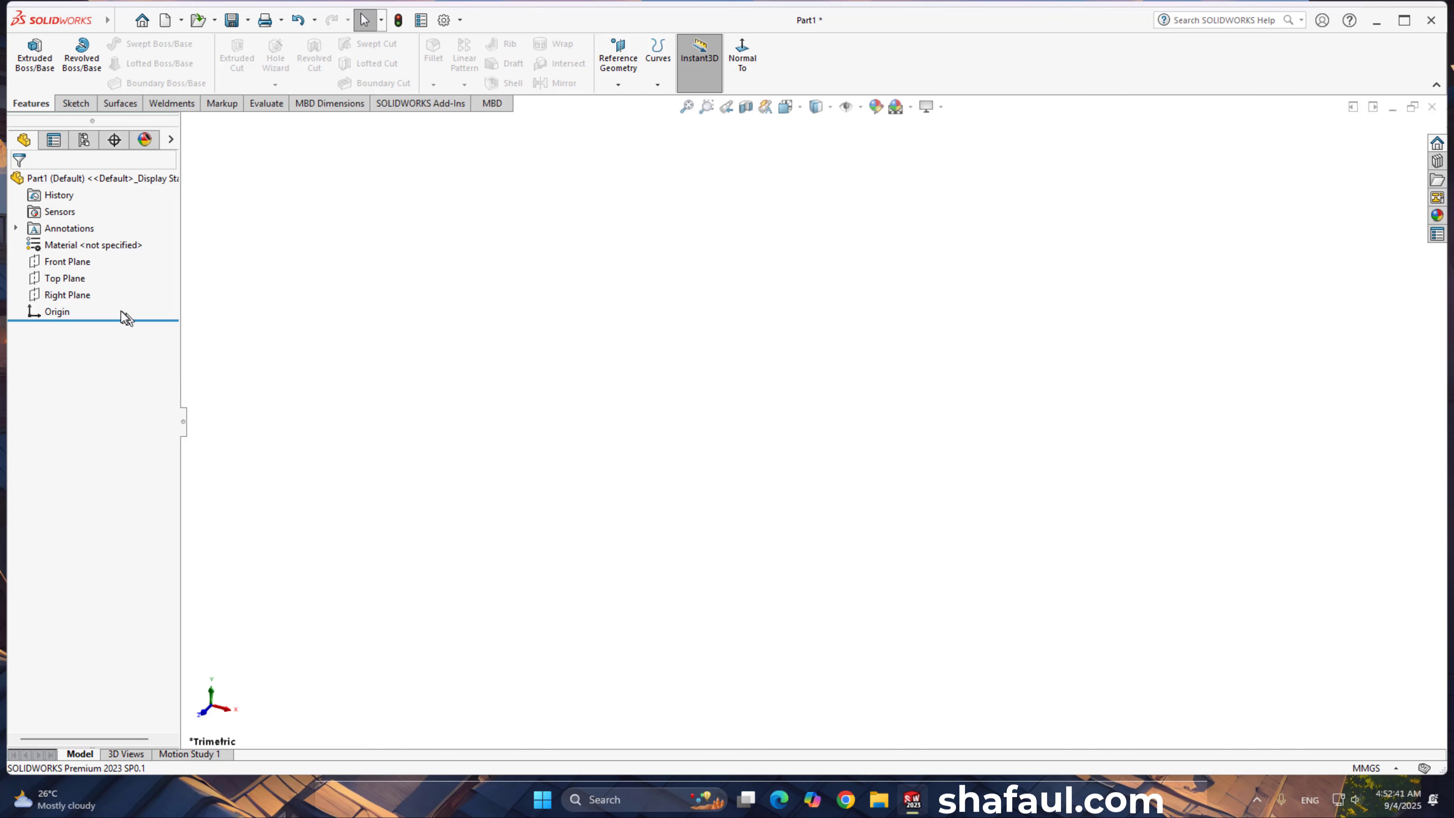
left_click(65, 279)
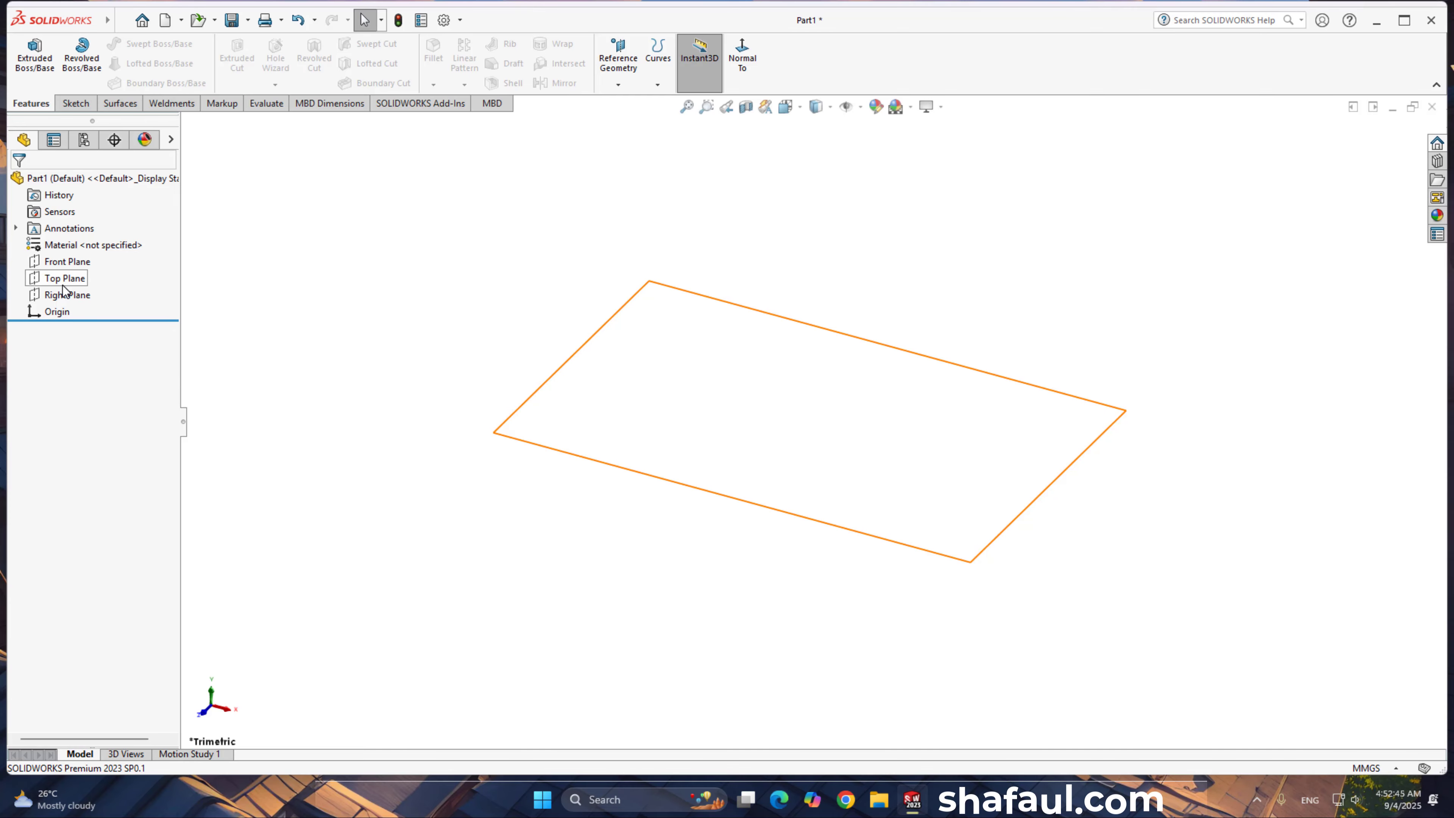
left_click(62, 265)
left_click(74, 242)
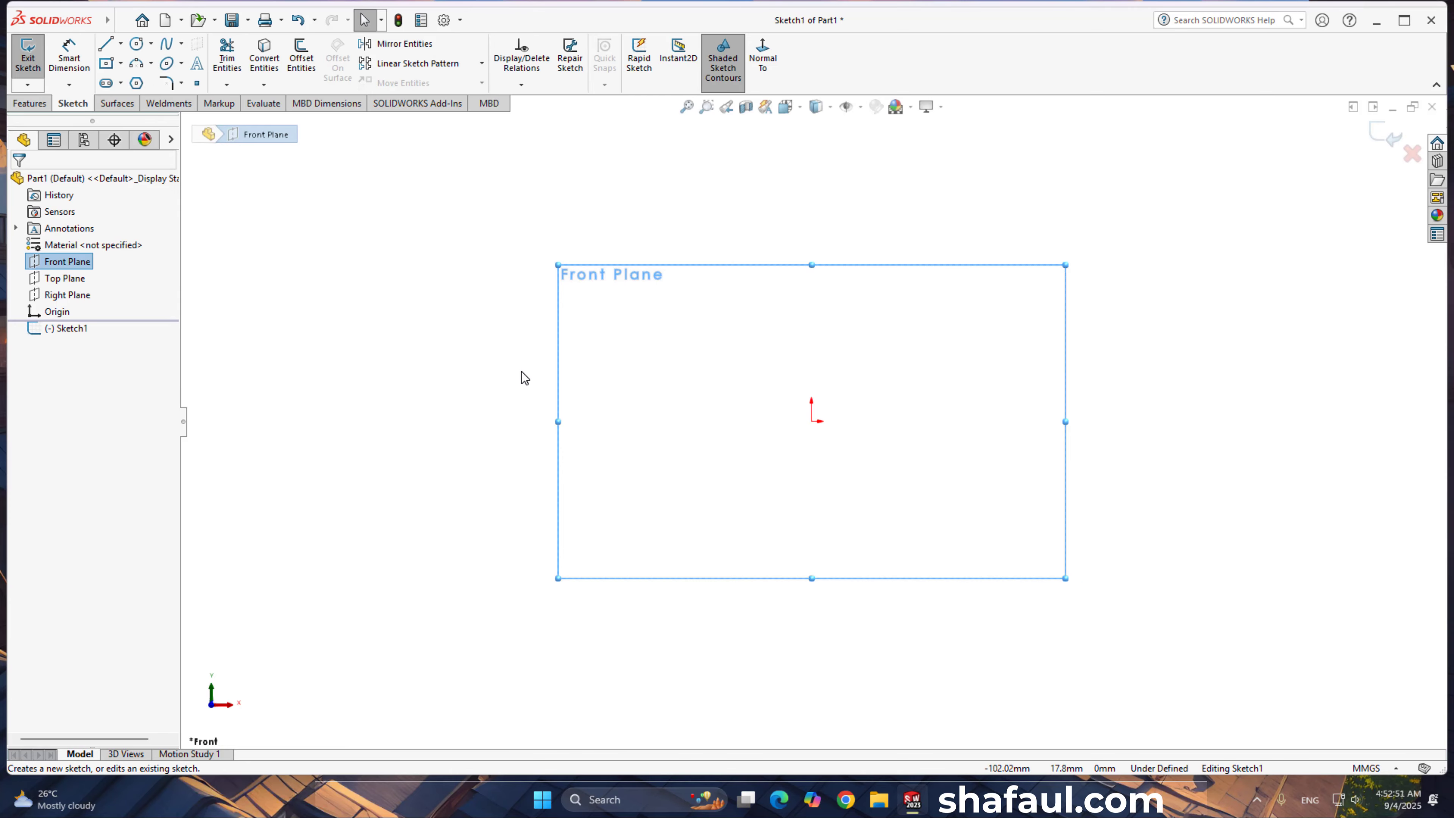
Step: Sketch a vertical line about 37 mm and a horizontal line about 54 mm meeting at the origin, both as construction geometry
left_click(106, 43)
left_click(811, 316)
left_click(812, 421)
left_click(967, 421)
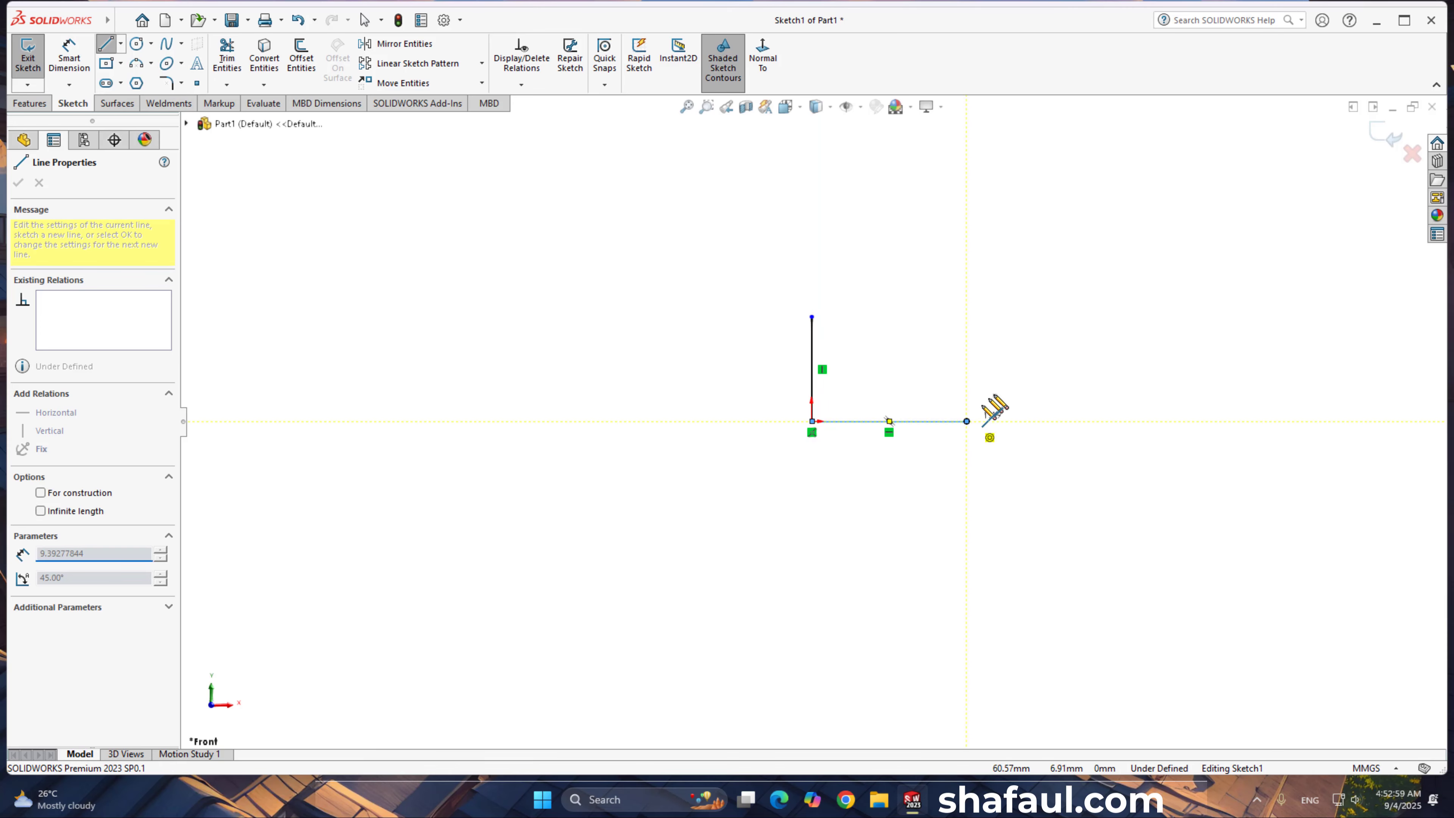
right_click(1019, 370)
left_click(1081, 387)
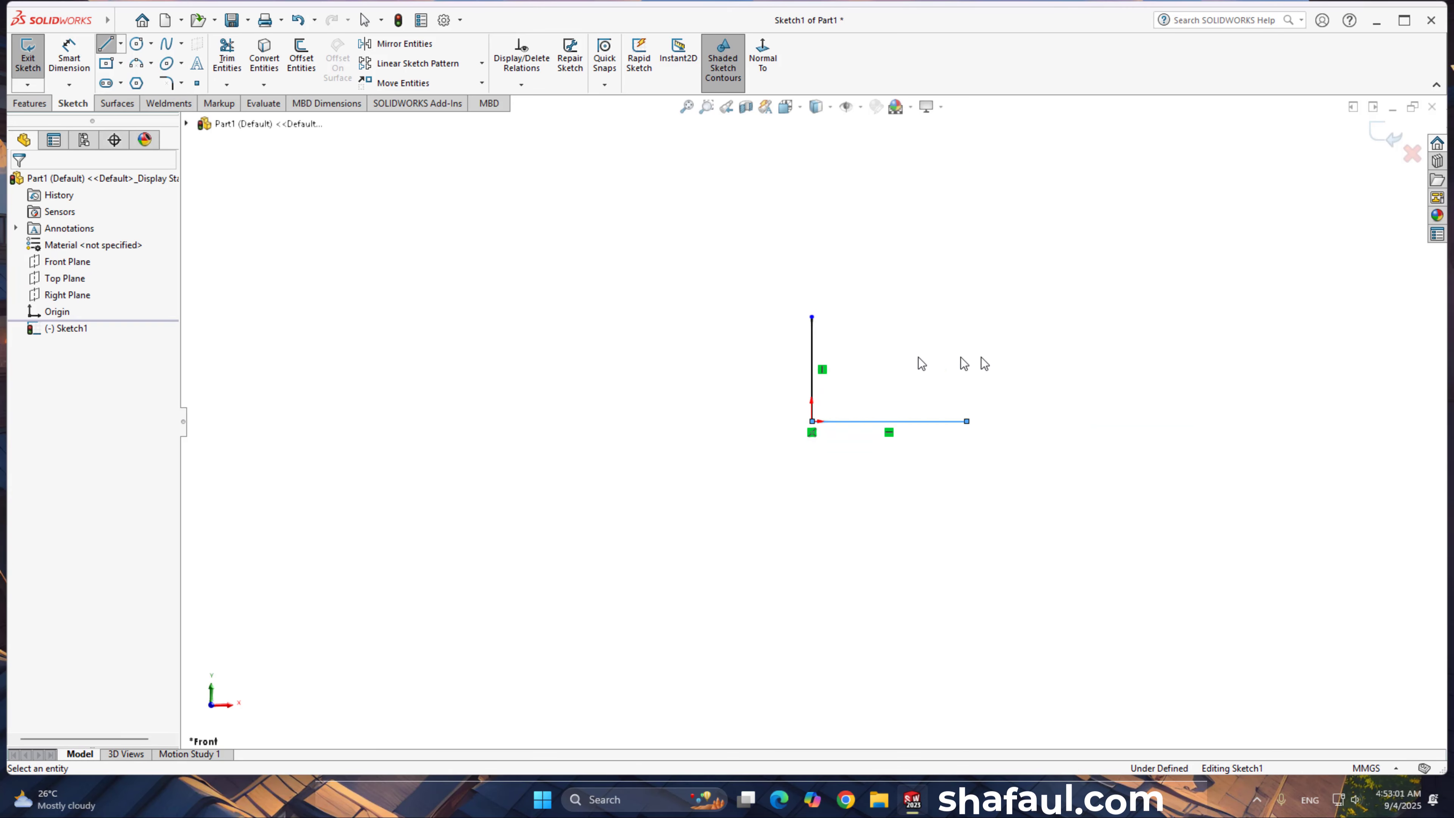
left_click(816, 344)
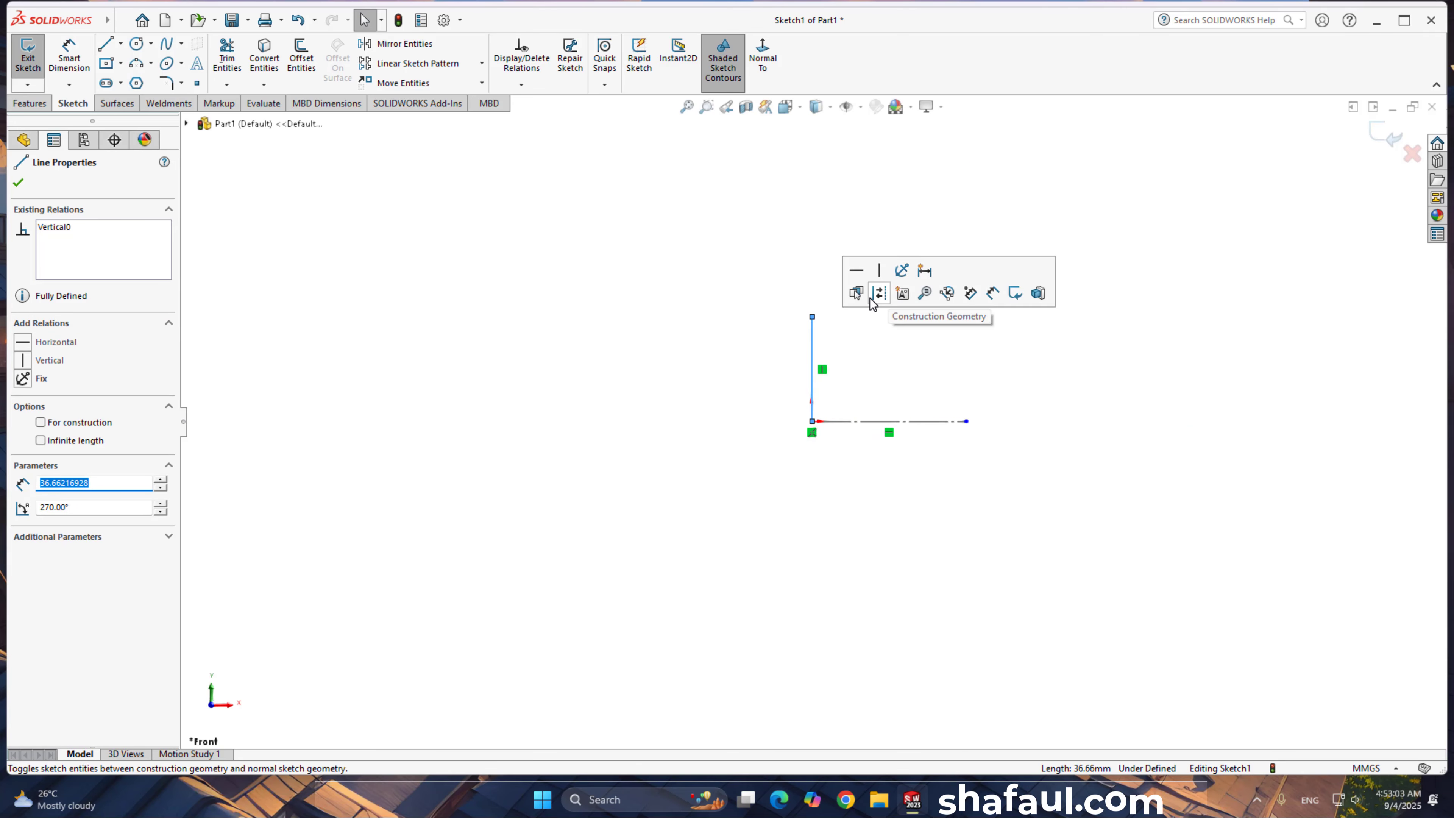
left_click(877, 292)
Step: Sketch an open half-profile from the vertical construction line's upper end: flat bore edge, short rims, two sloped edges around a vertical web, and flat outer edge
key("l")
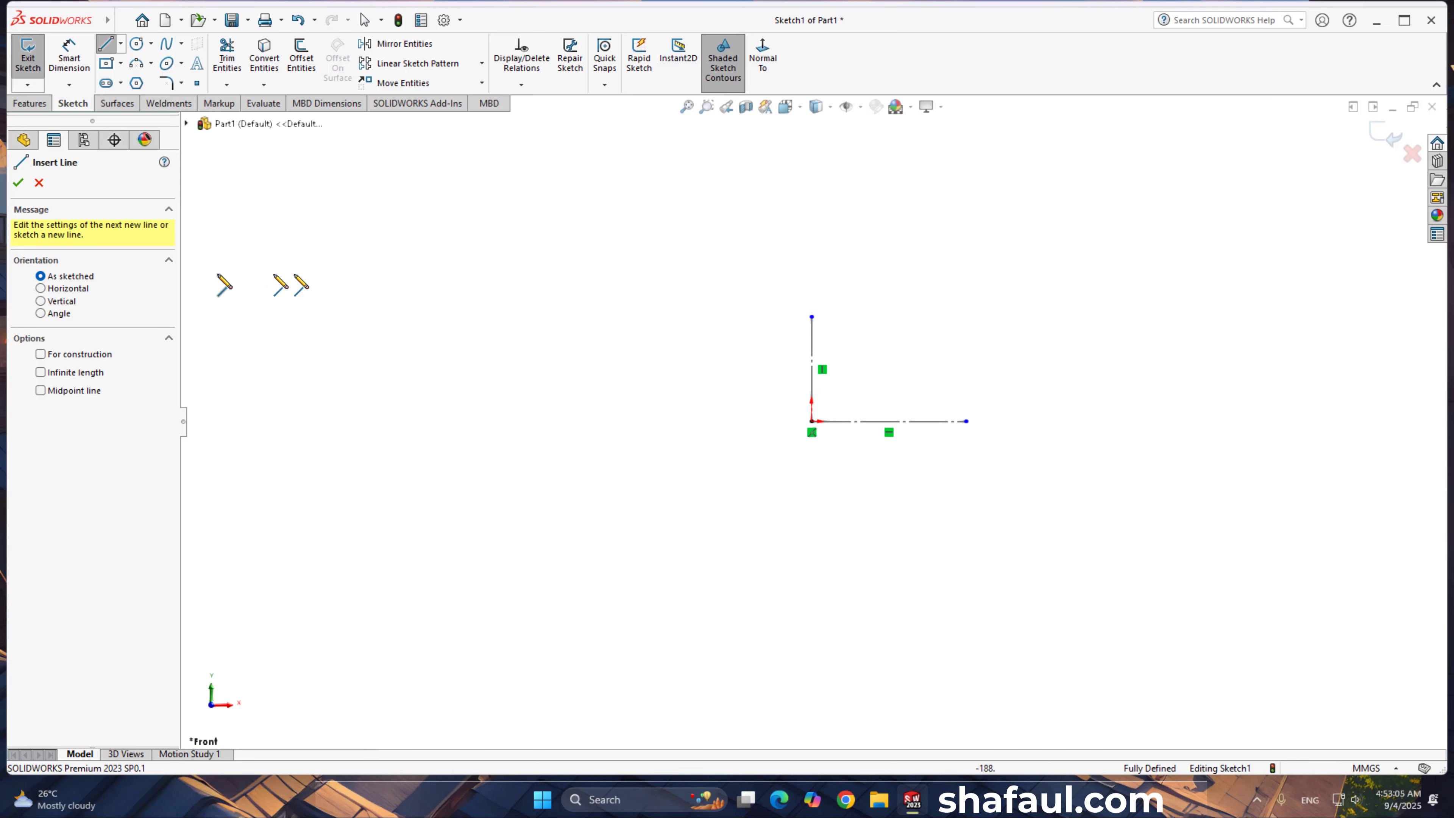
left_click(40, 390)
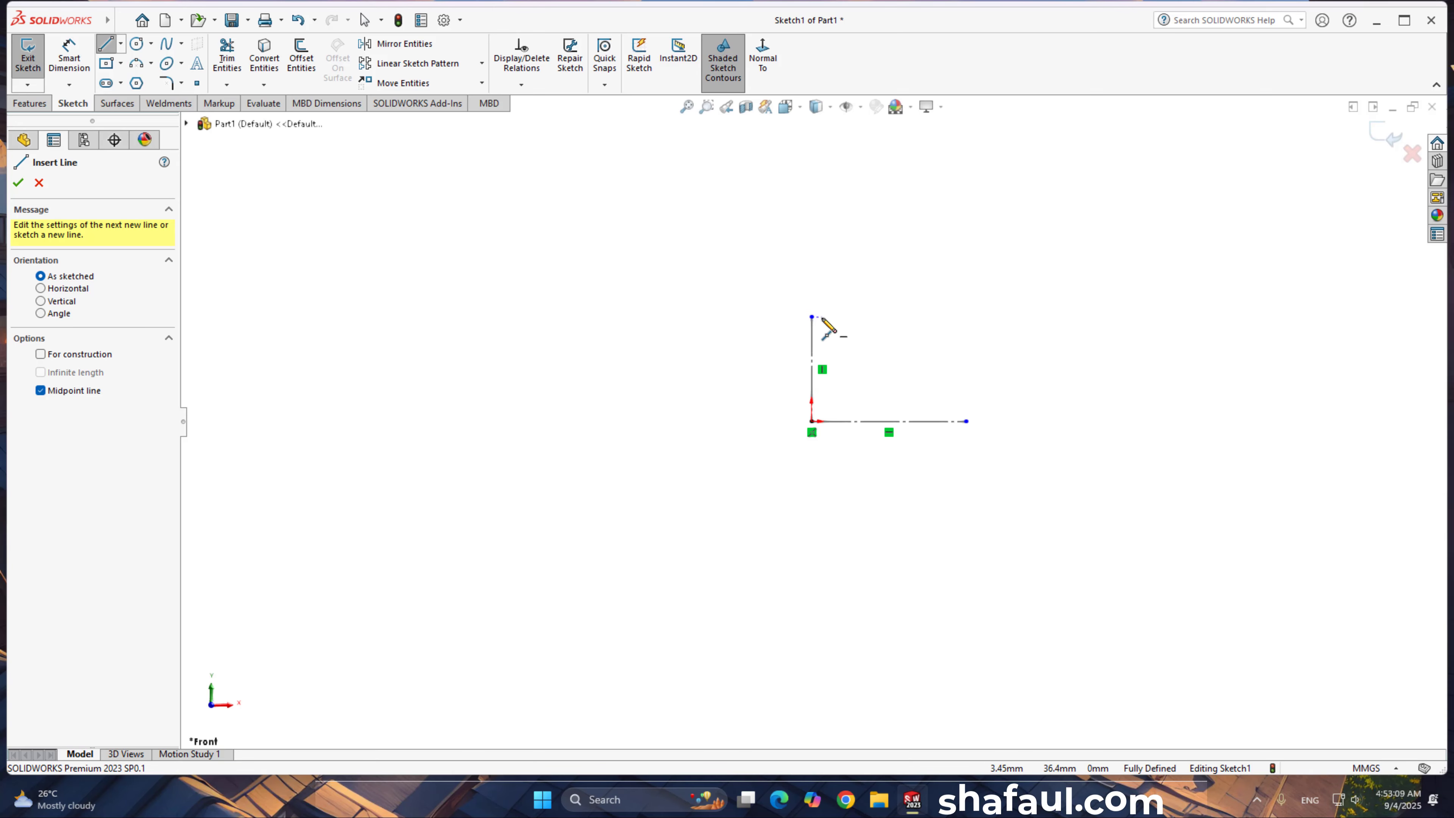
left_click(916, 316)
left_click(1022, 317)
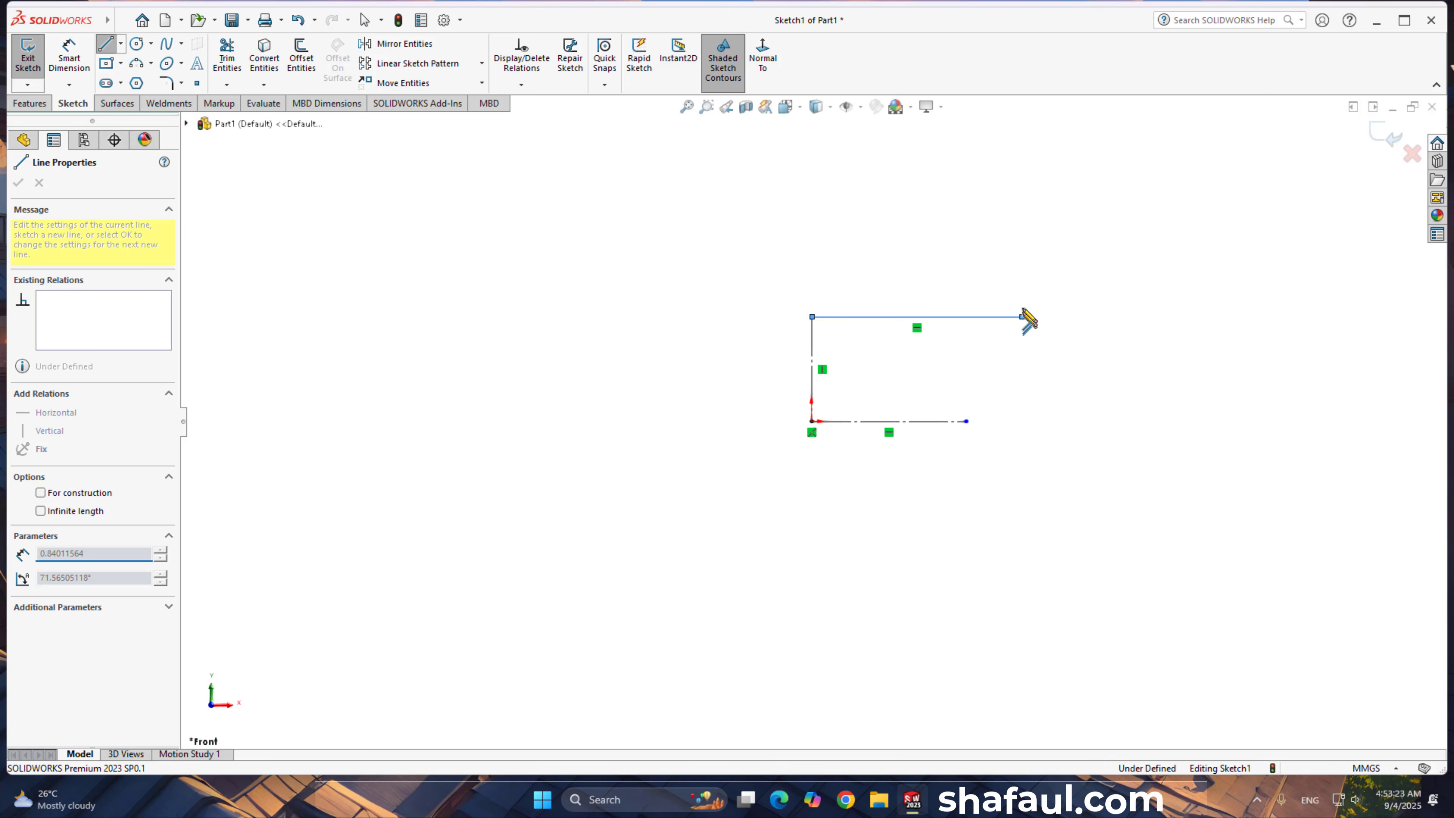
left_click(1021, 285)
left_click(929, 266)
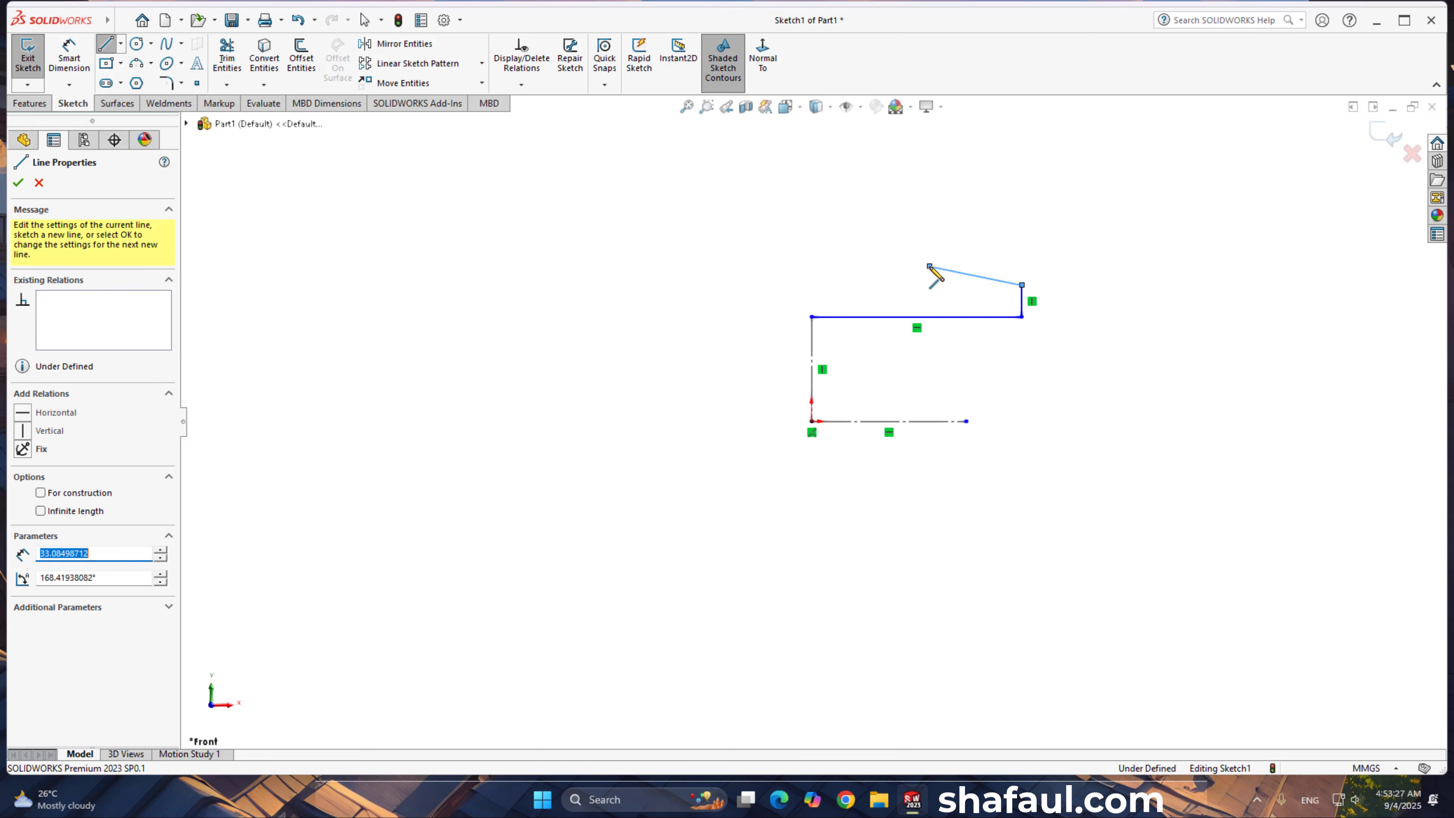
left_click(929, 197)
left_click(988, 166)
left_click(988, 143)
left_click(811, 143)
key("Escape")
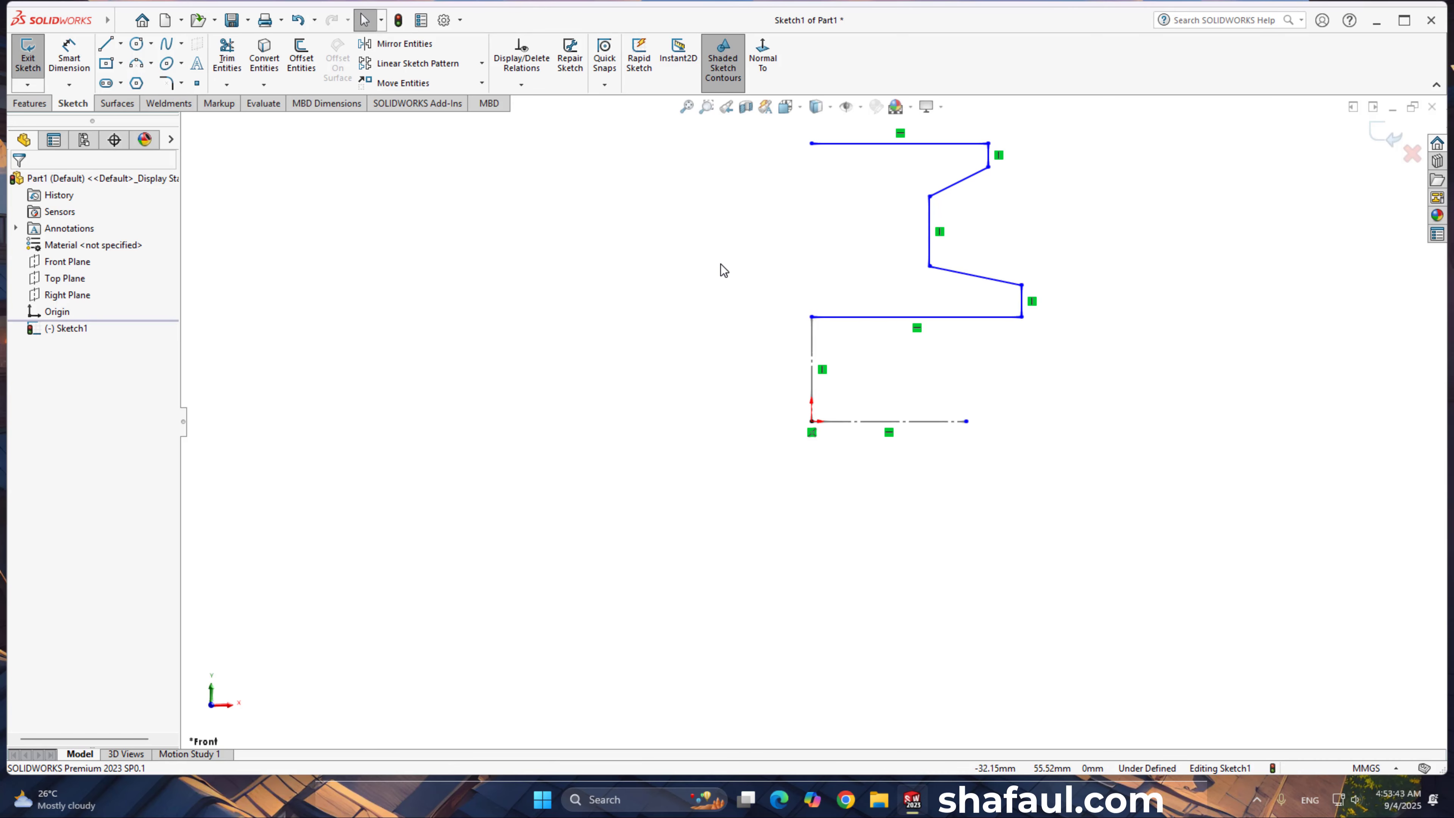
Step: Dimension the web's lower corner to the horizontal construction line as a 40 mm diameter
left_click(687, 106)
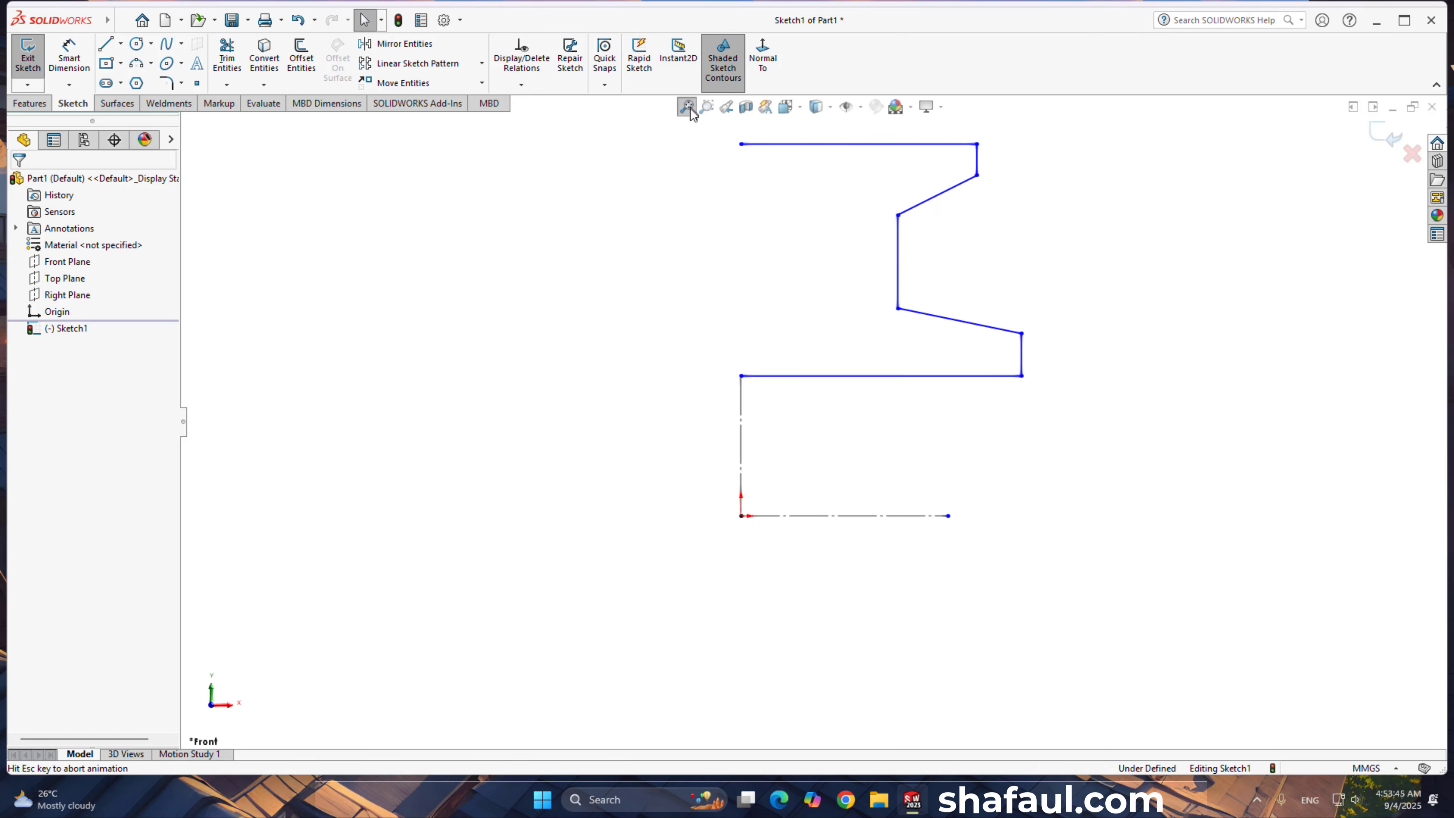
left_click(69, 56)
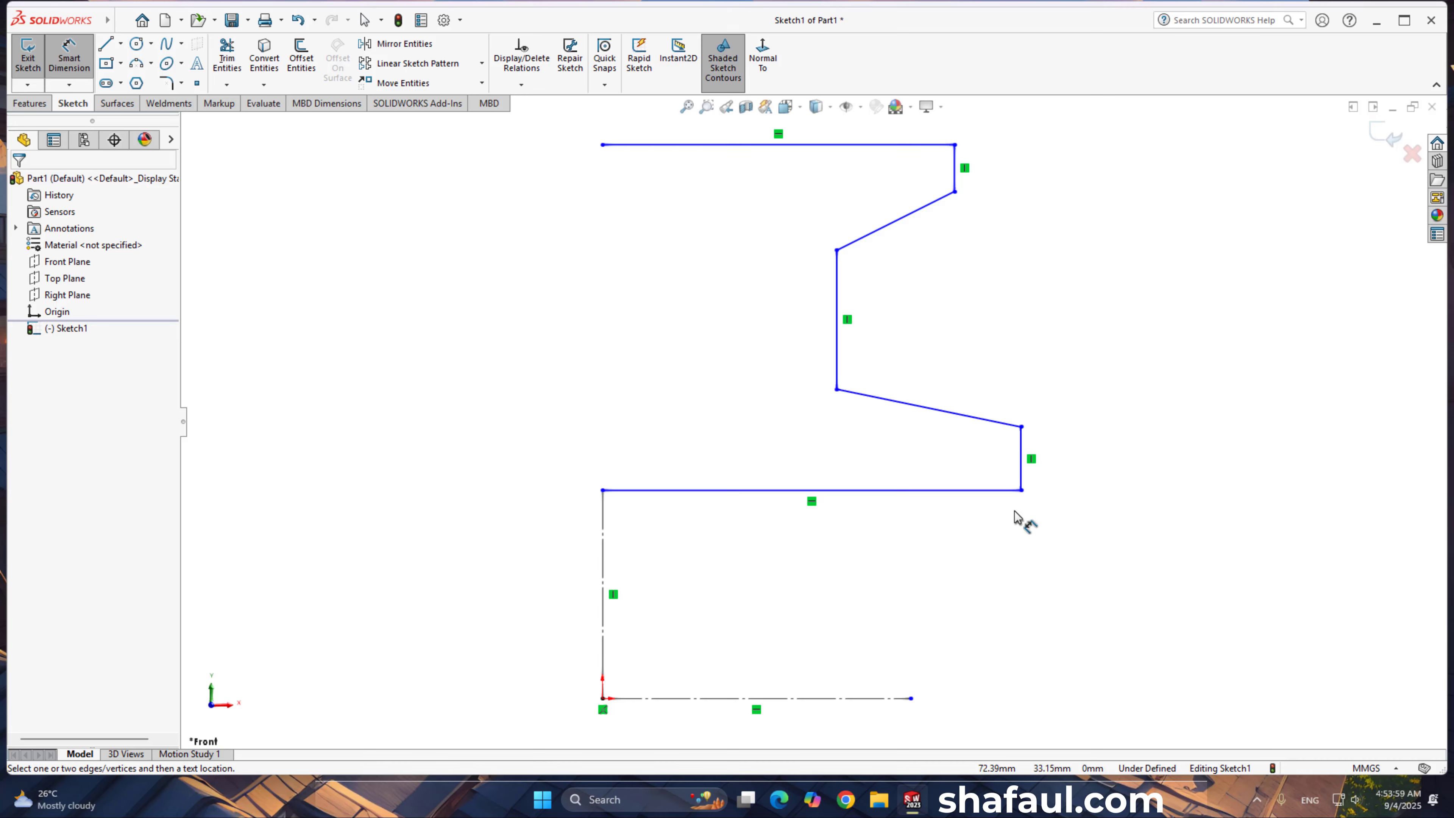
left_click(837, 390)
left_click(853, 698)
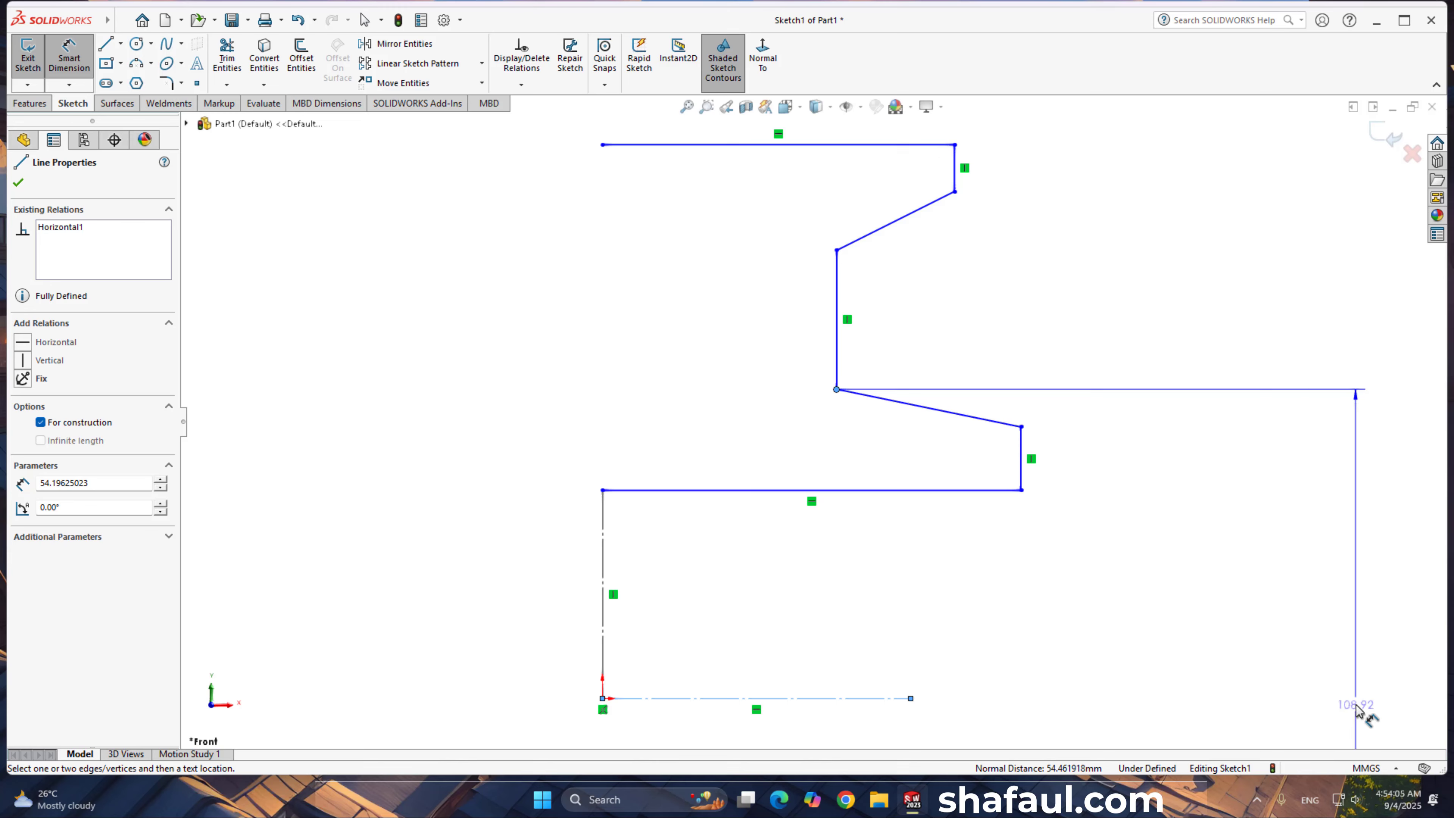
left_click(1359, 708)
left_click(1358, 708)
type("40")
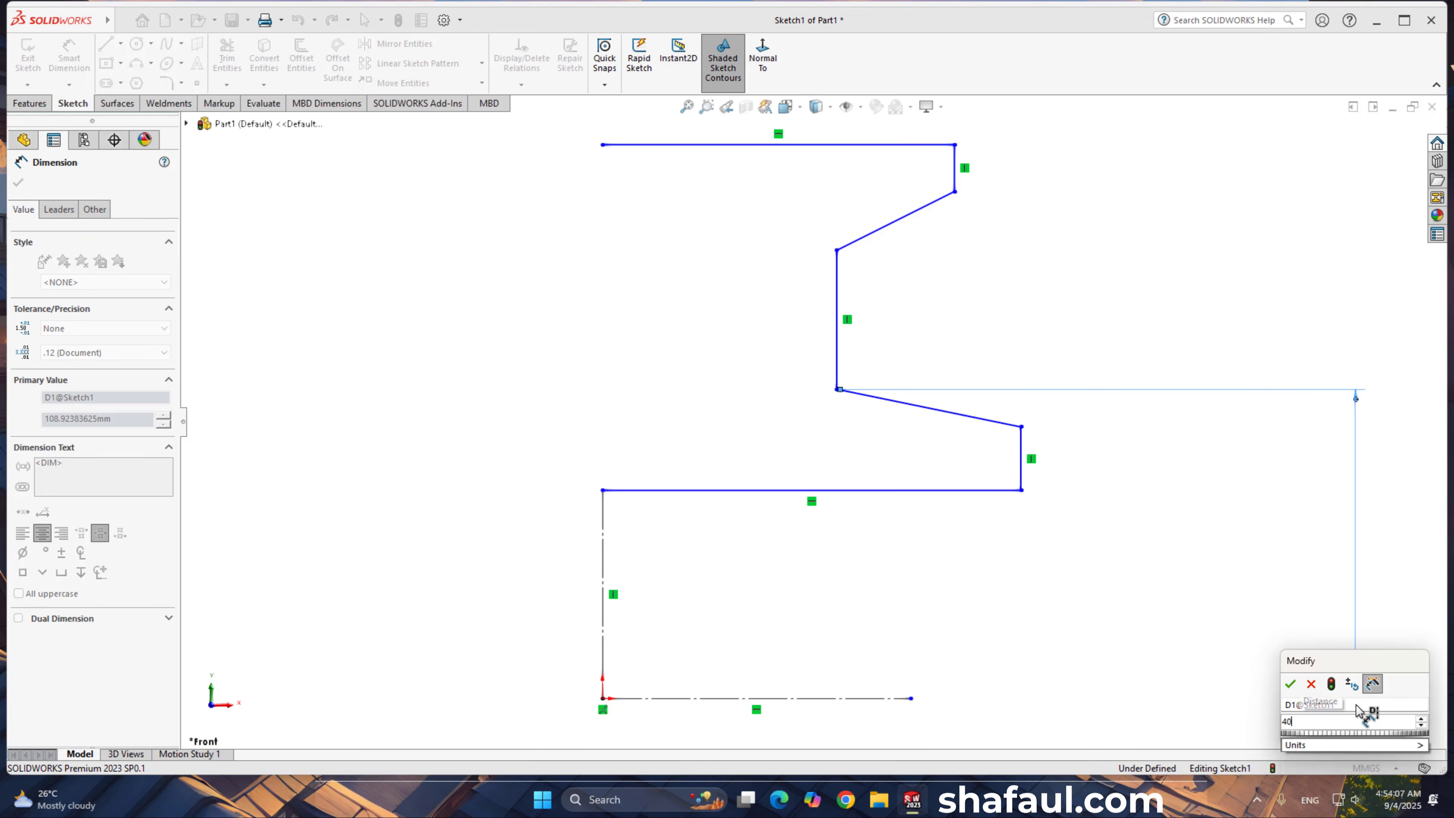
key("Return")
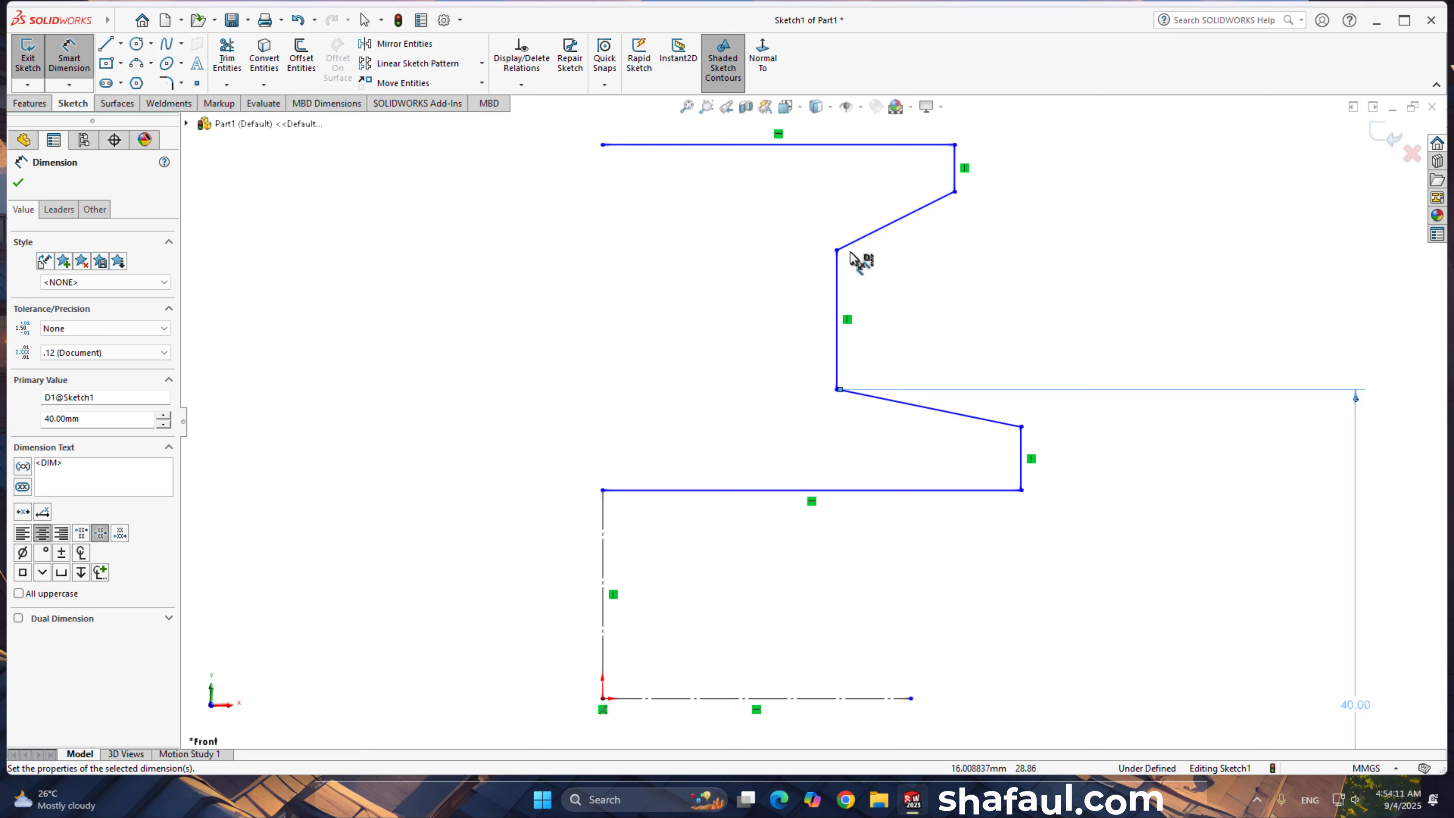
Step: Dimension the web's upper corner to the horizontal construction line as a 66 mm diameter
left_click(837, 251)
left_click(901, 697)
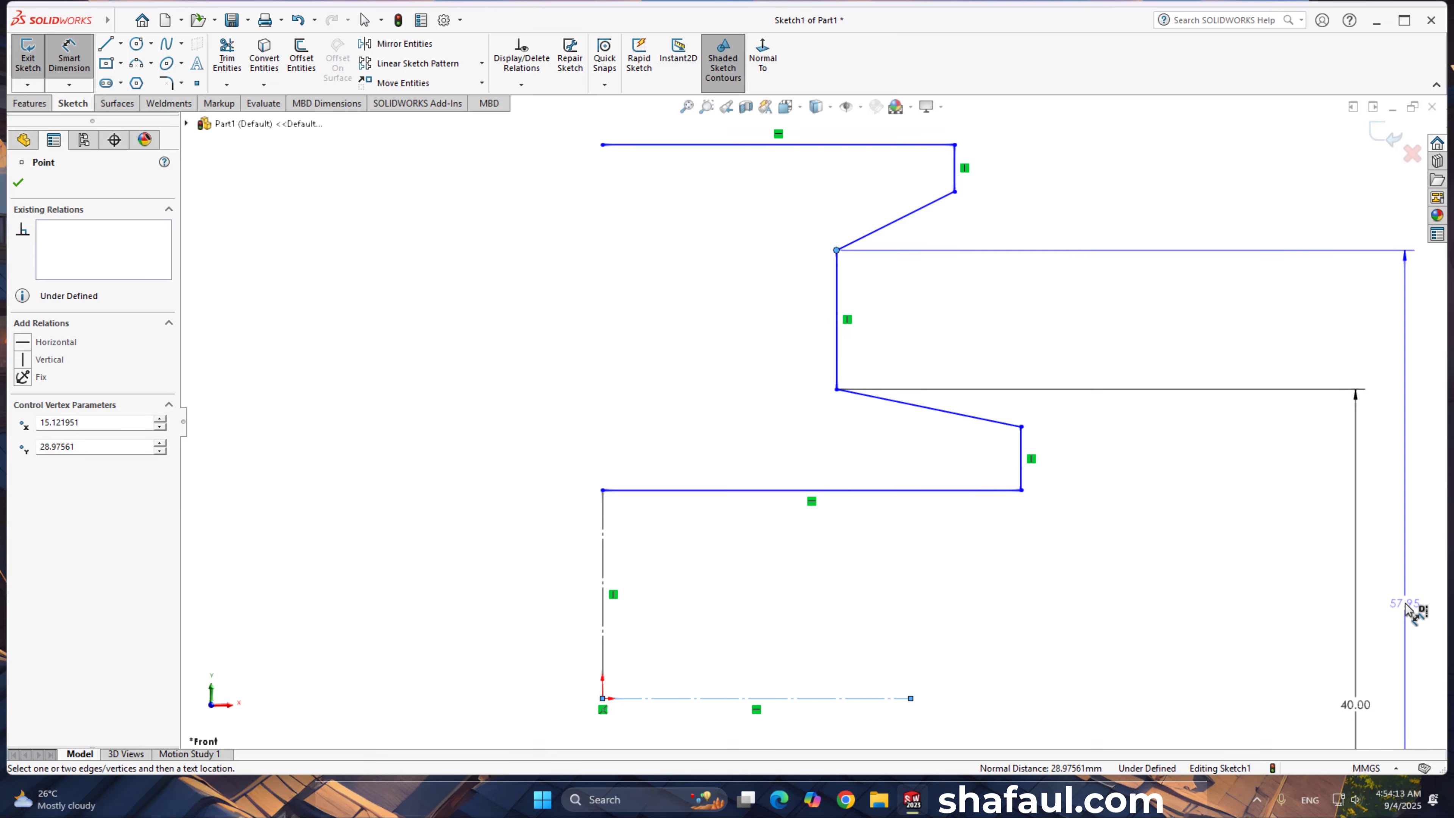
left_click(1407, 608)
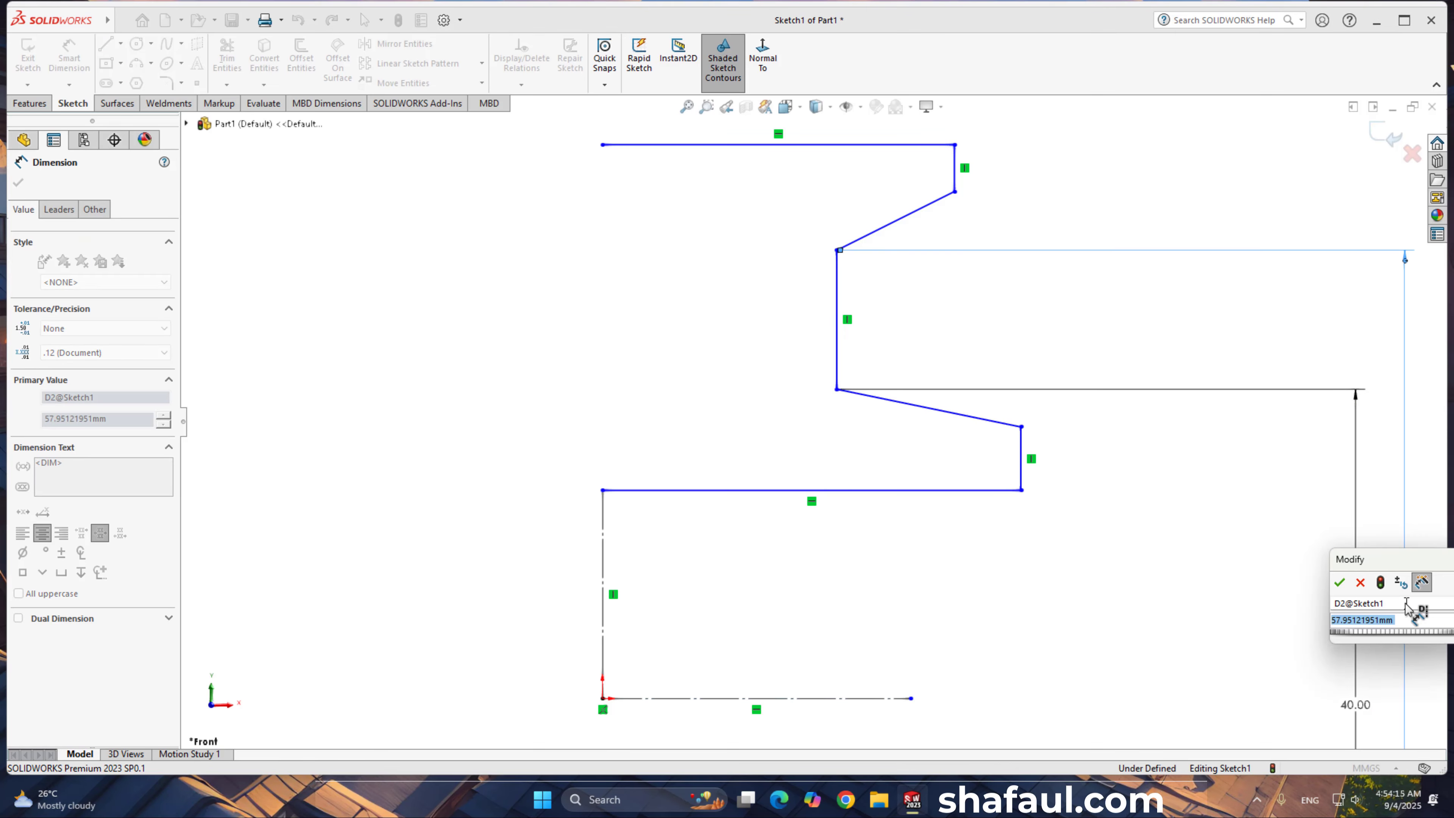
type("66")
key("Return")
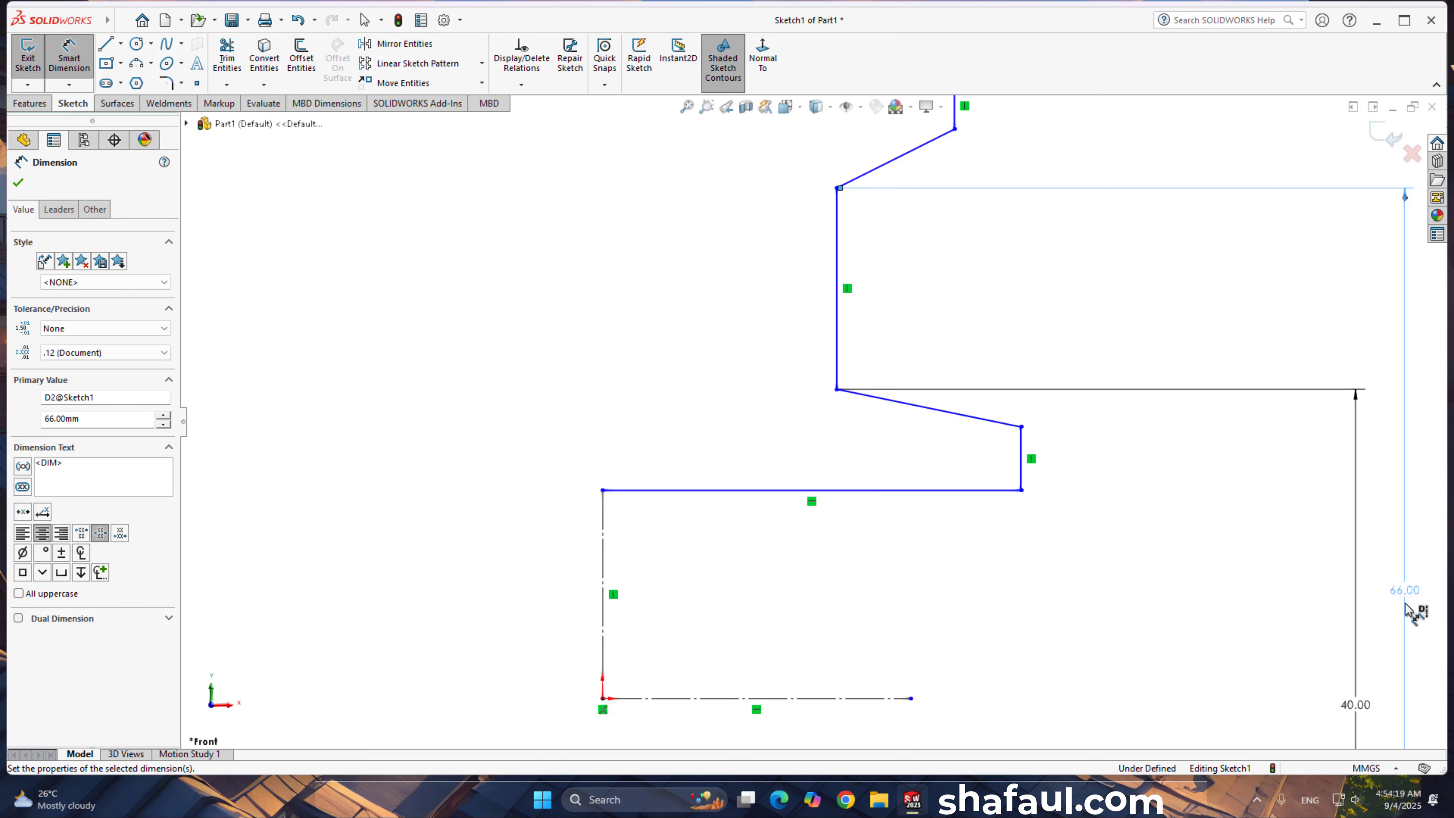
Step: Dimension the horizontal distance between the vertical web line and the upper rim's vertical edge as 9 mm
scroll(957, 364, "up", 3)
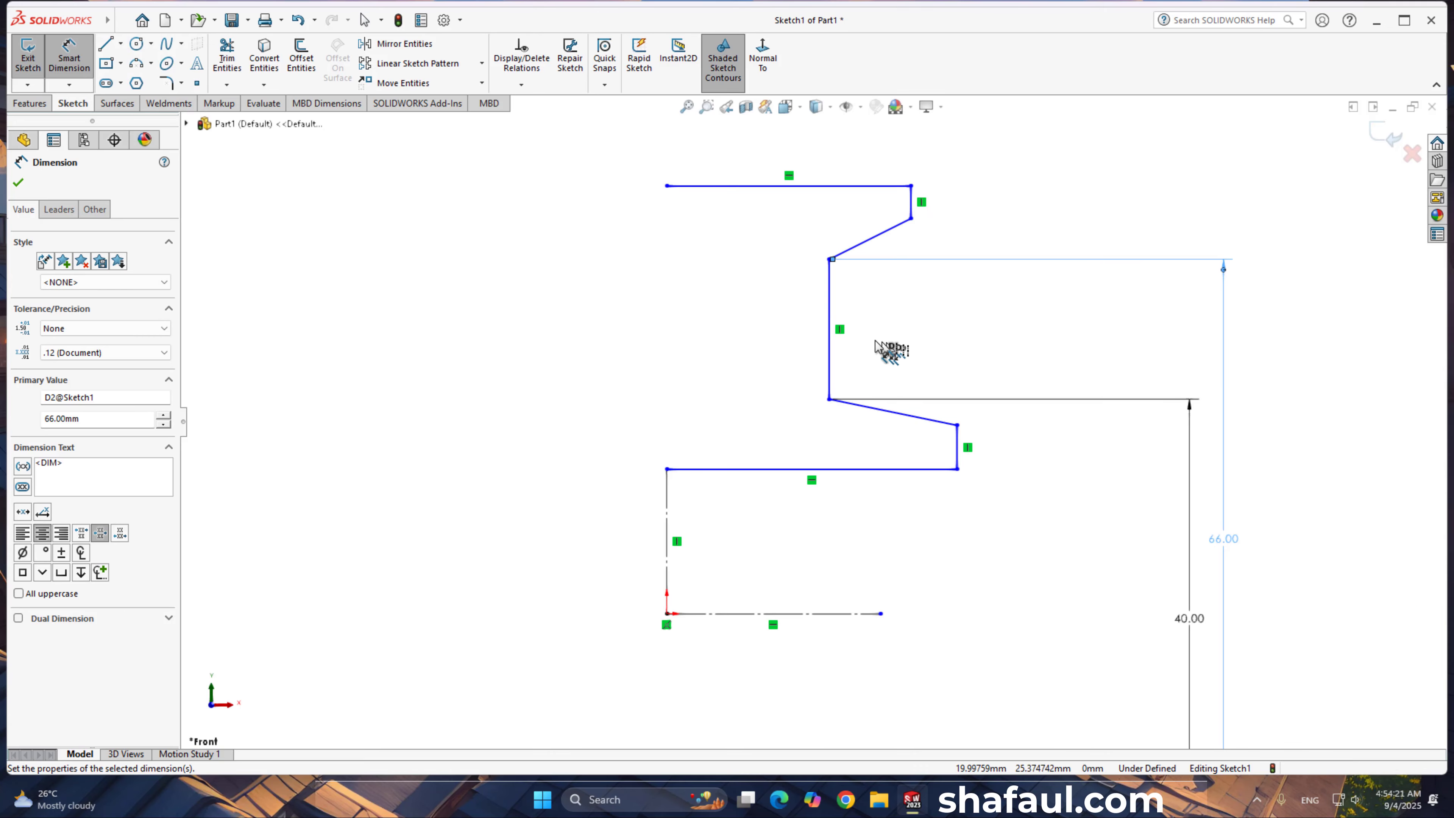
left_click(829, 352)
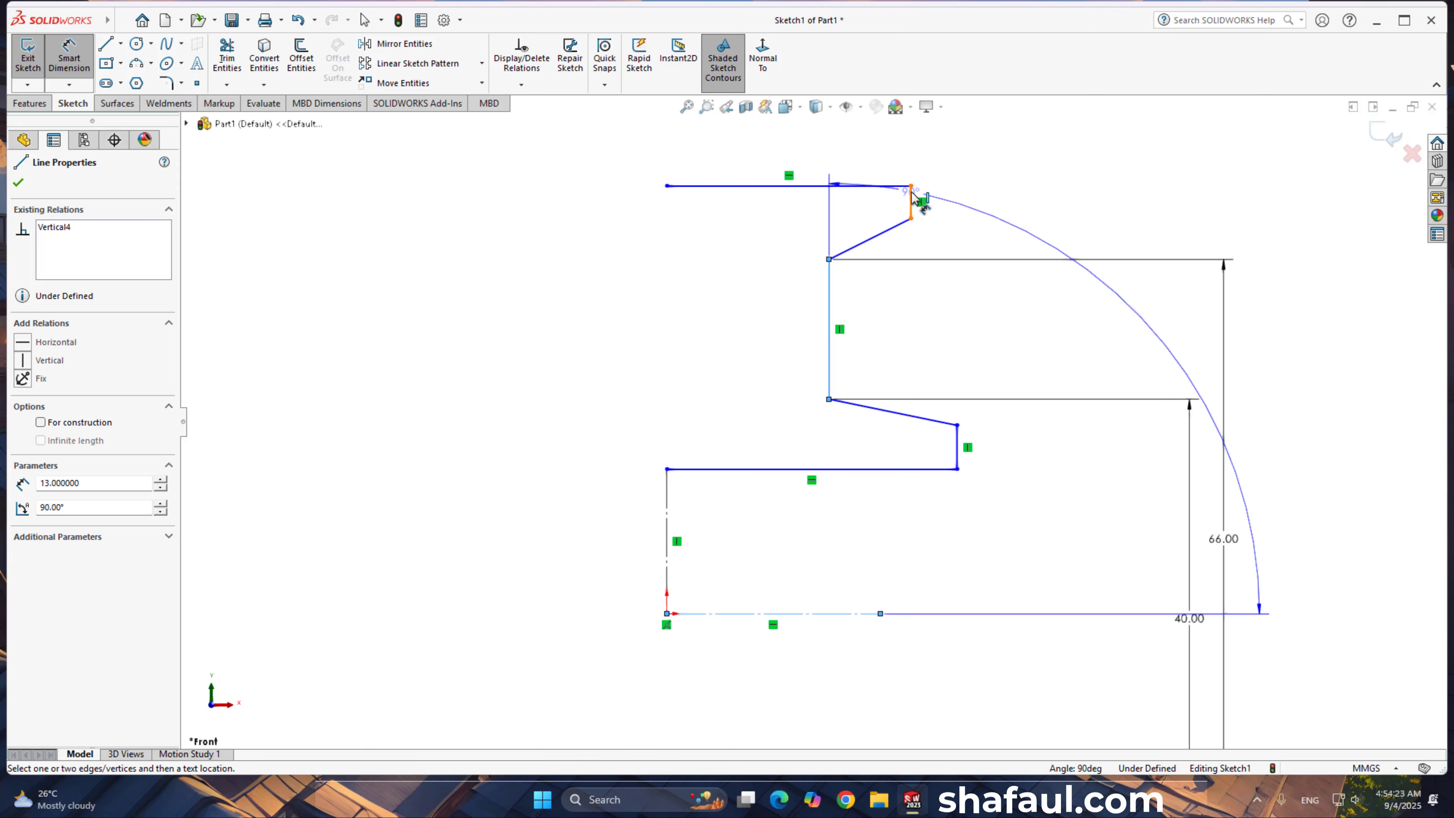
left_click(912, 209)
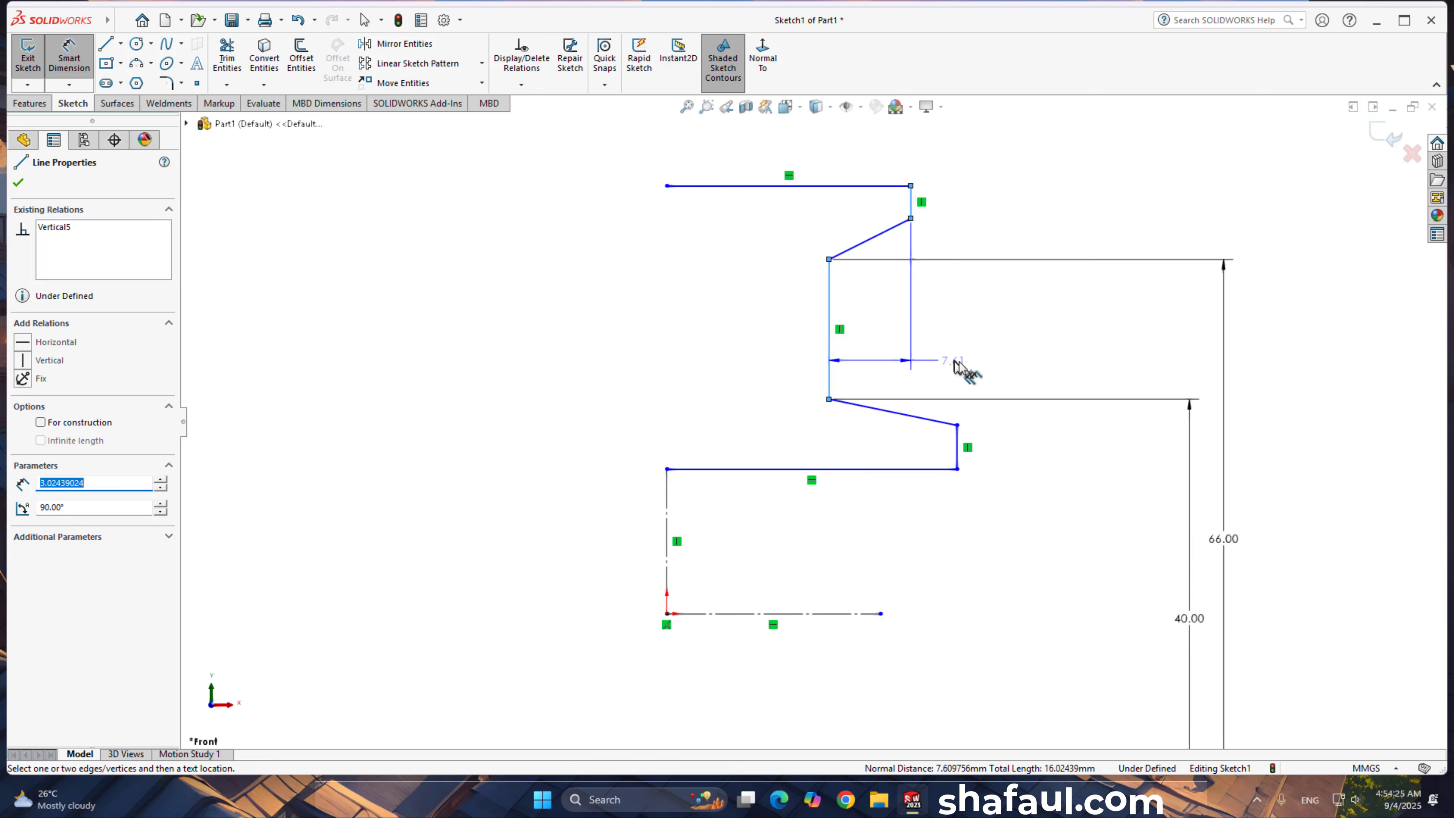
left_click(1011, 356)
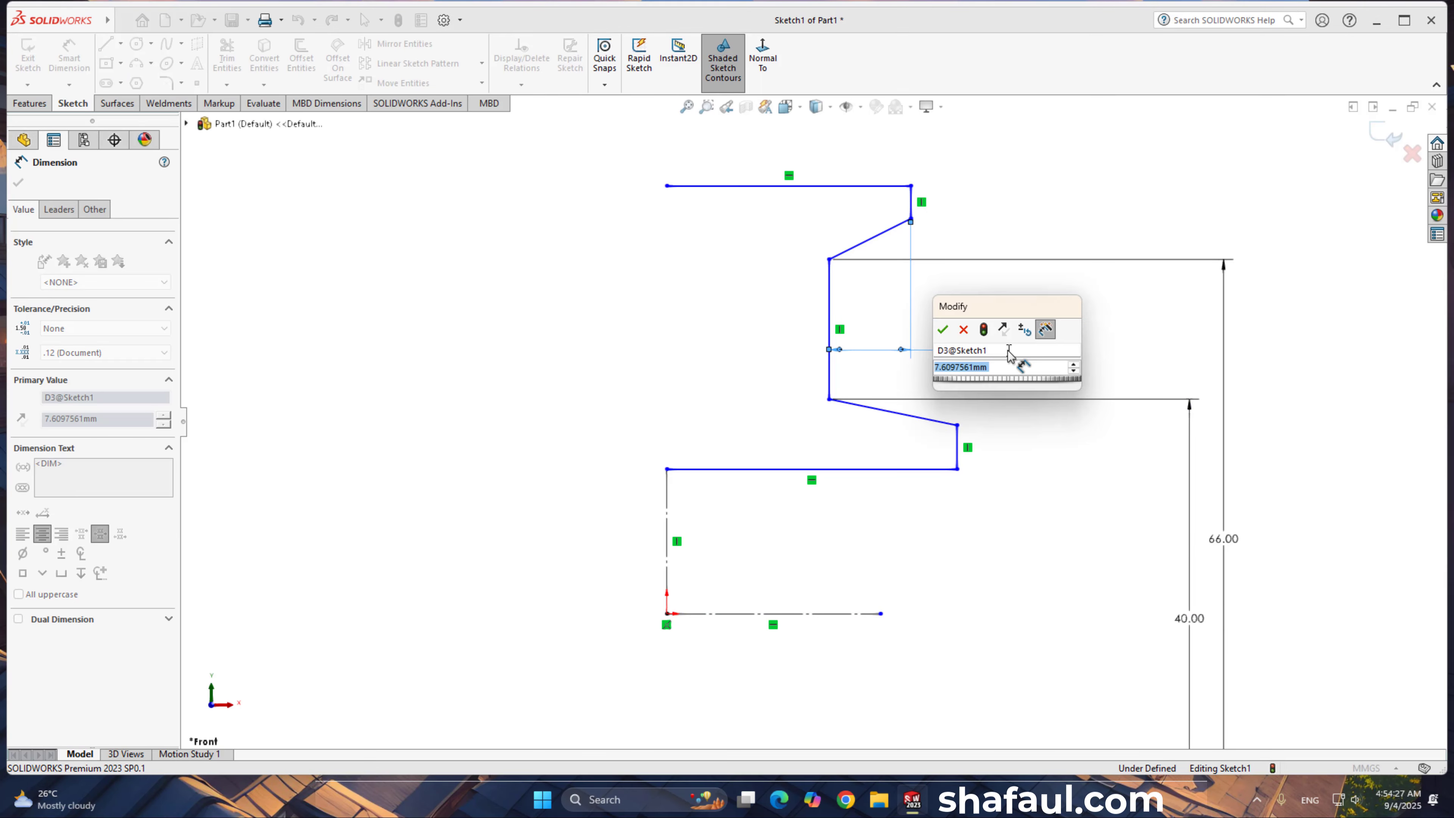
type("9")
key("Return")
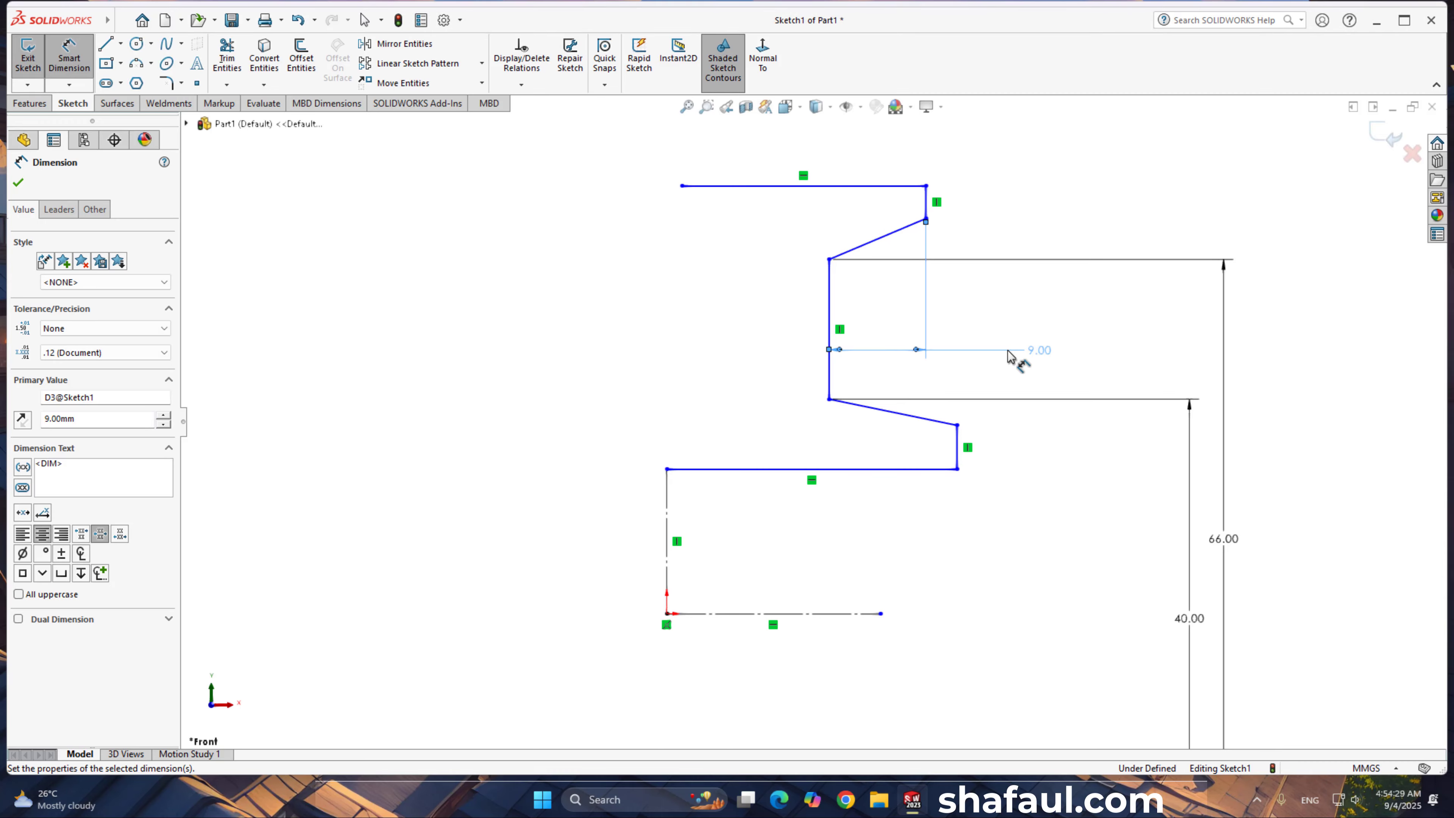
Step: Dimension the horizontal offset between the upper and lower rims' vertical edges as 7 mm
left_click(926, 213)
left_click(958, 455)
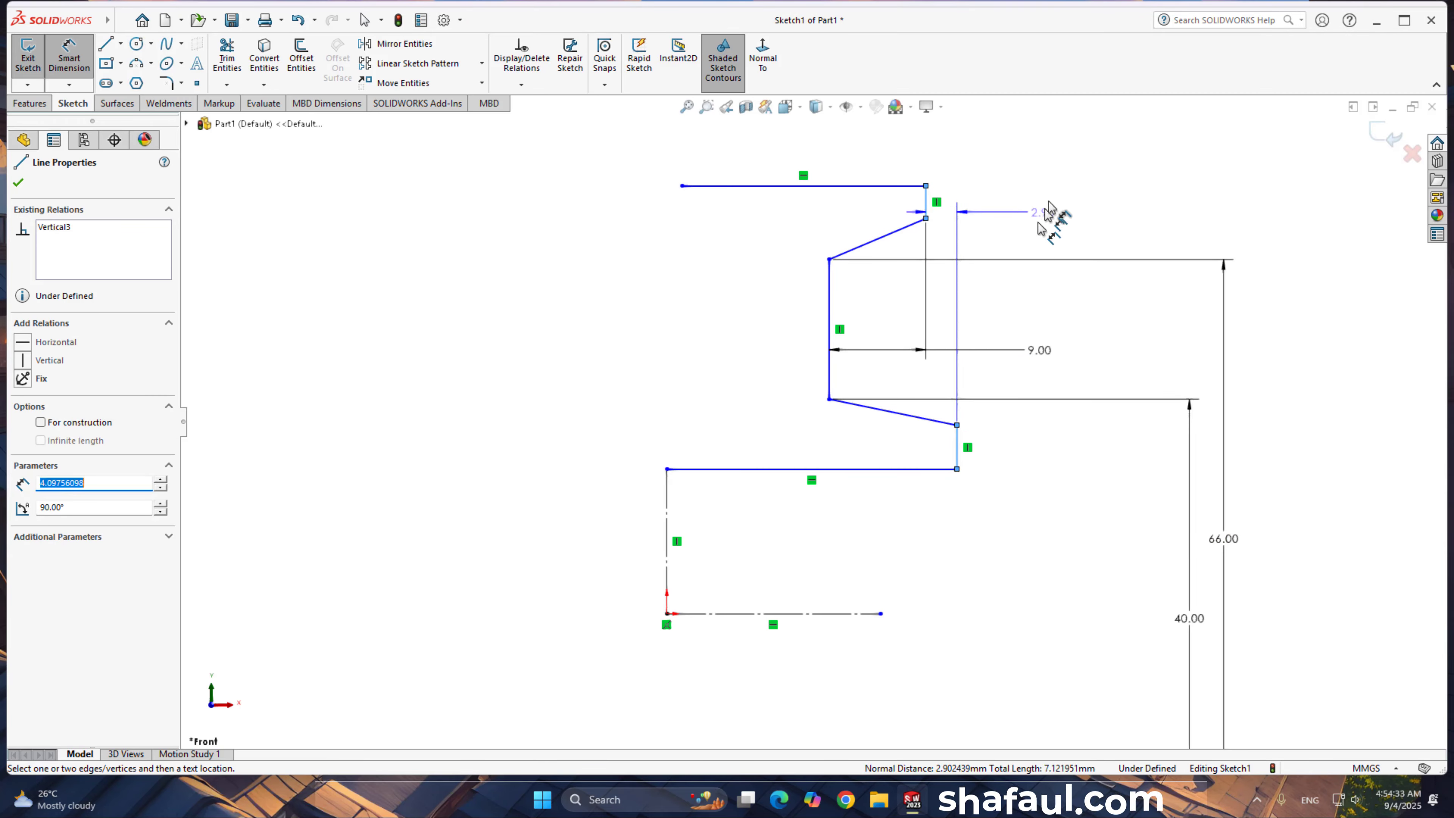
left_click(1052, 198)
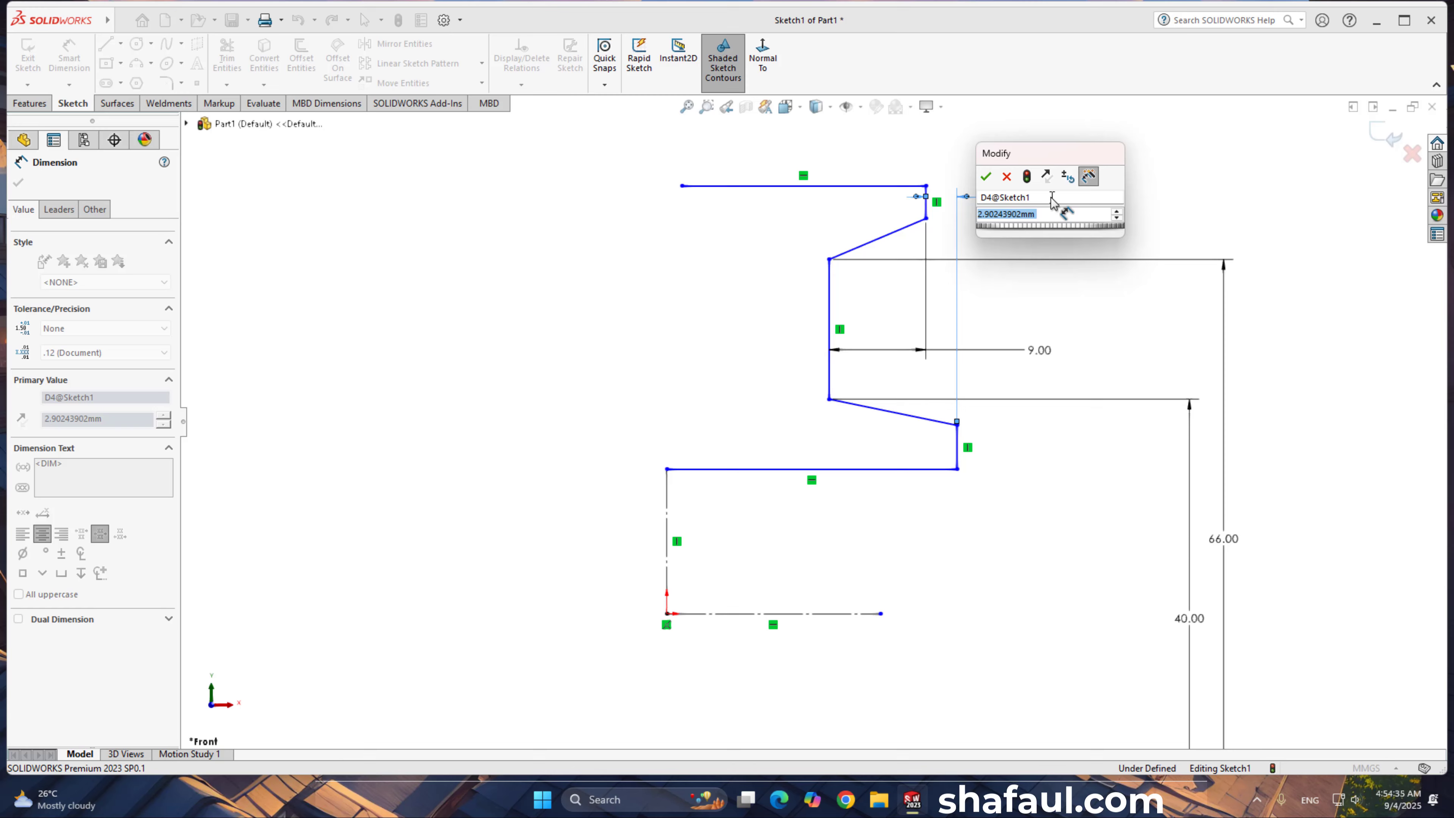
type("7")
key("Return")
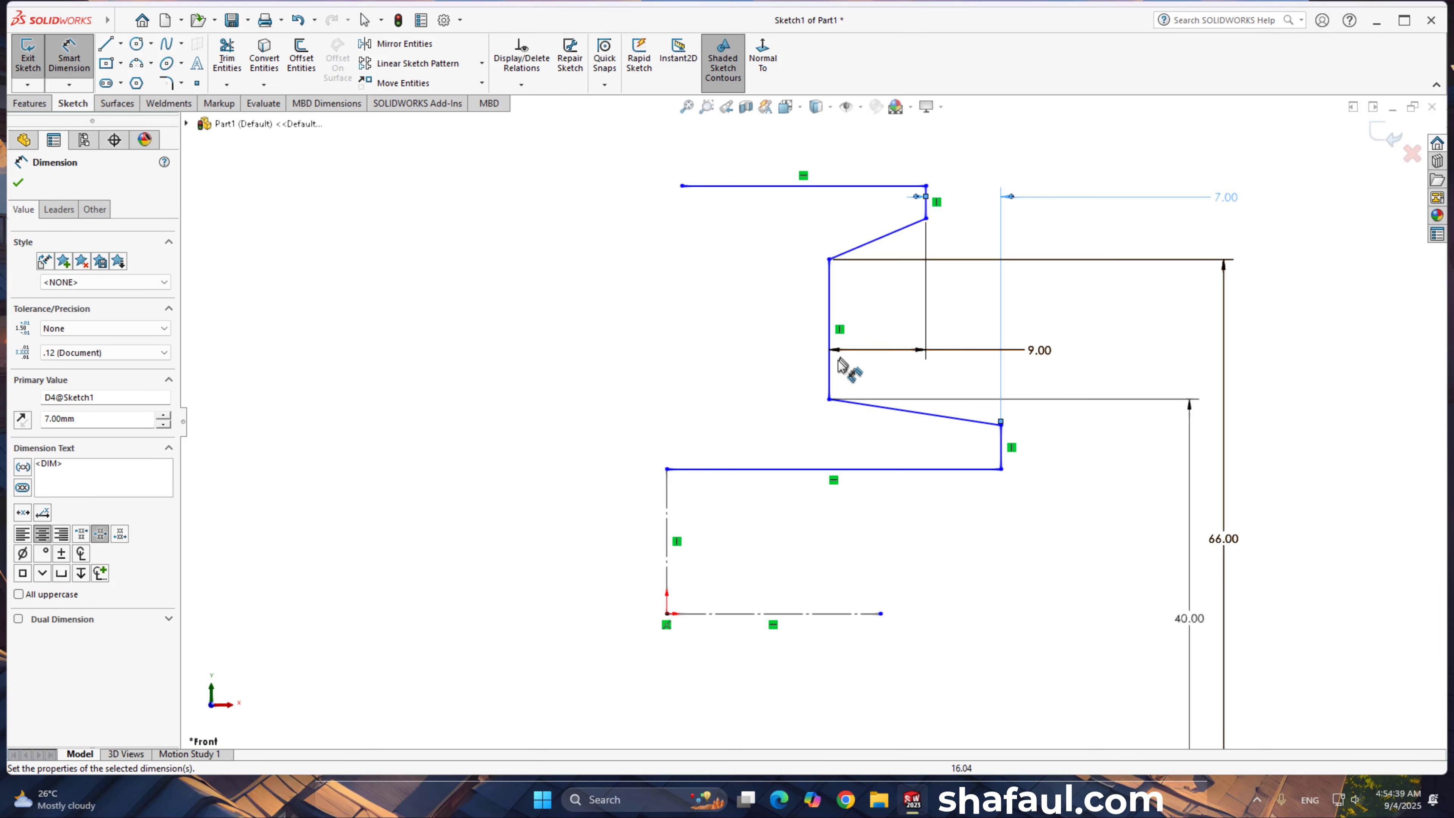
Step: Dimension the web line to the vertical construction line as a doubled distance of 8 mm
left_click(829, 378)
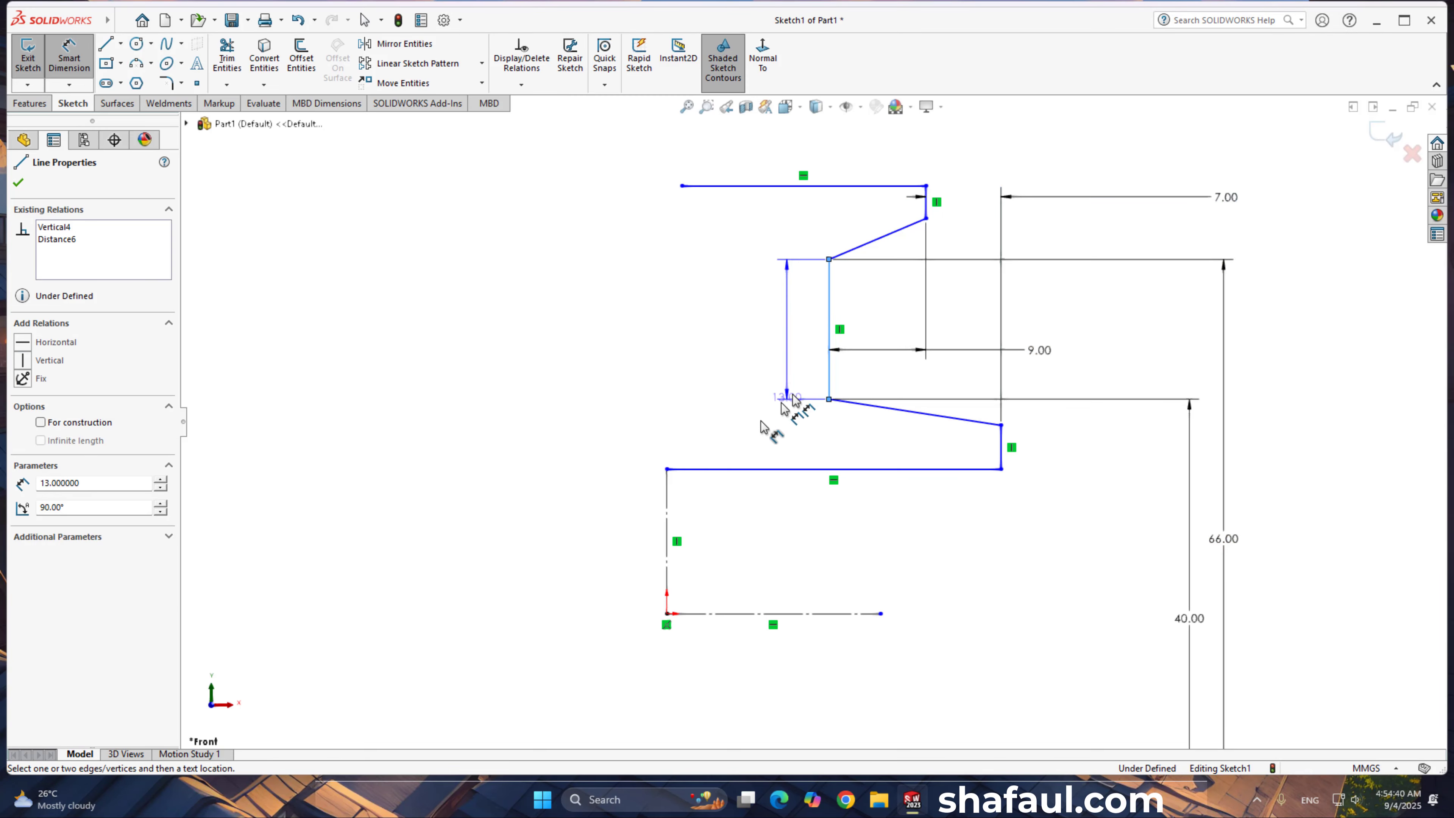
left_click(667, 544)
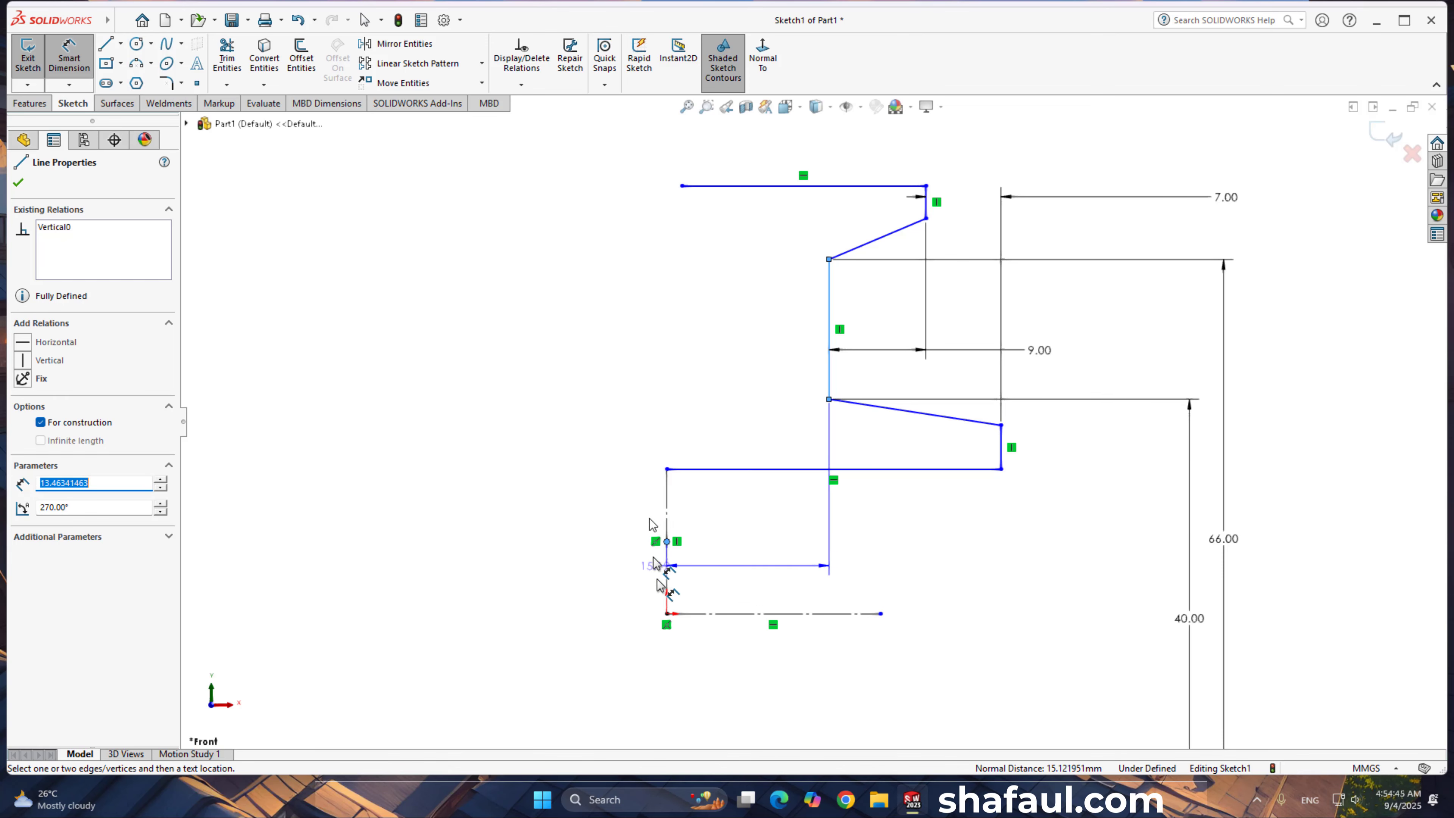
key("Escape")
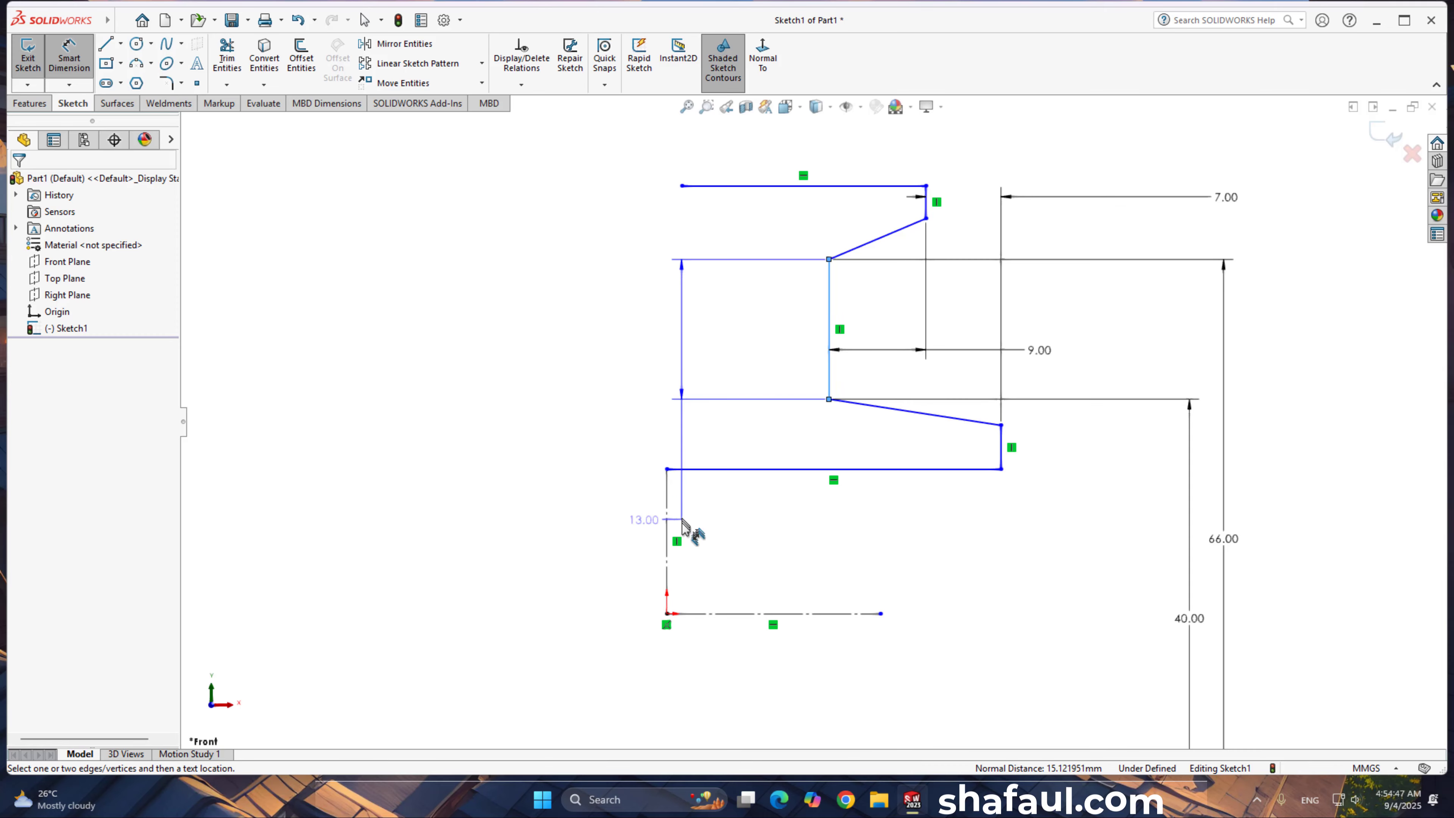
left_click(666, 579)
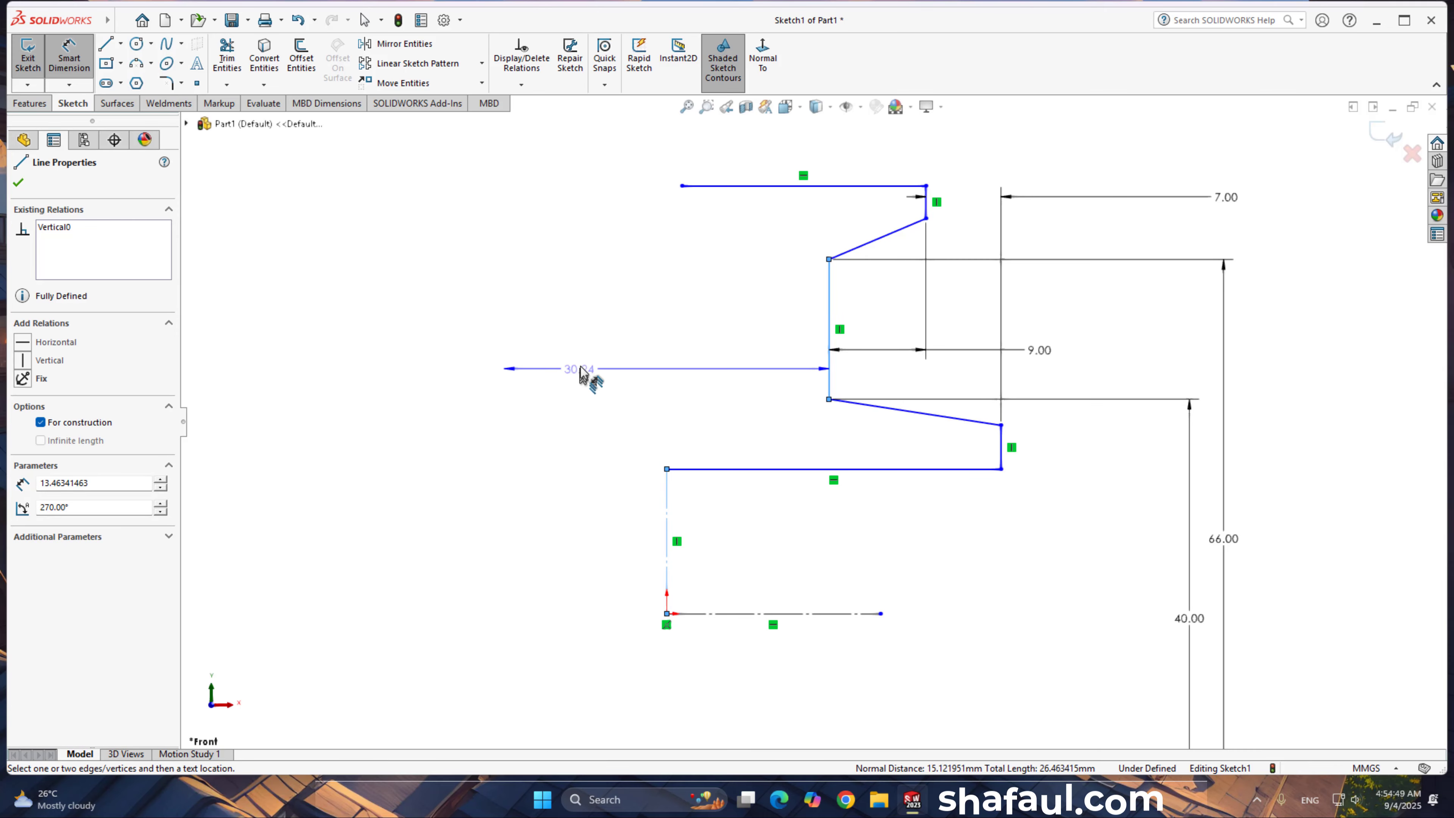
left_click(629, 341)
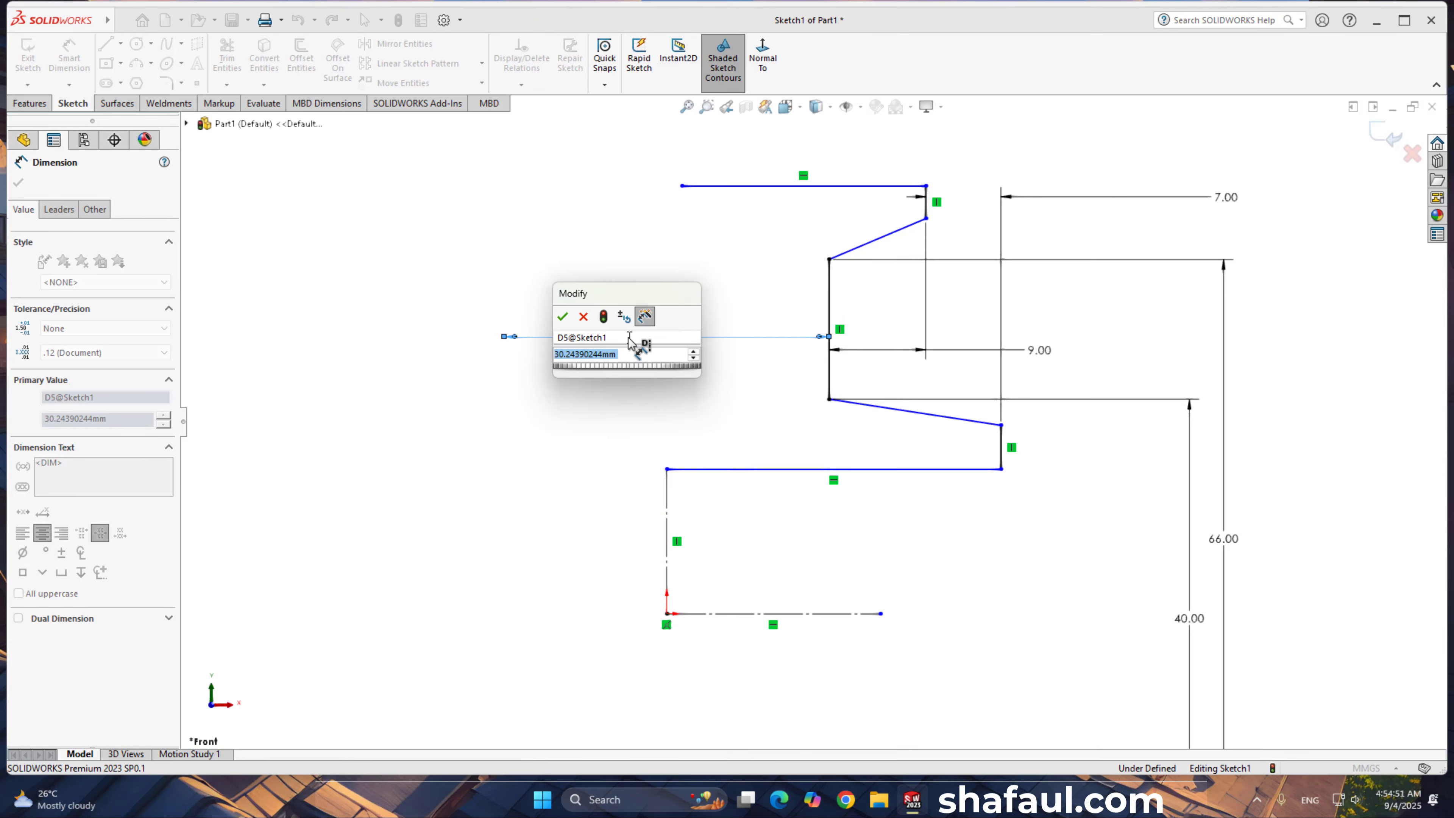
type("8")
key("Return")
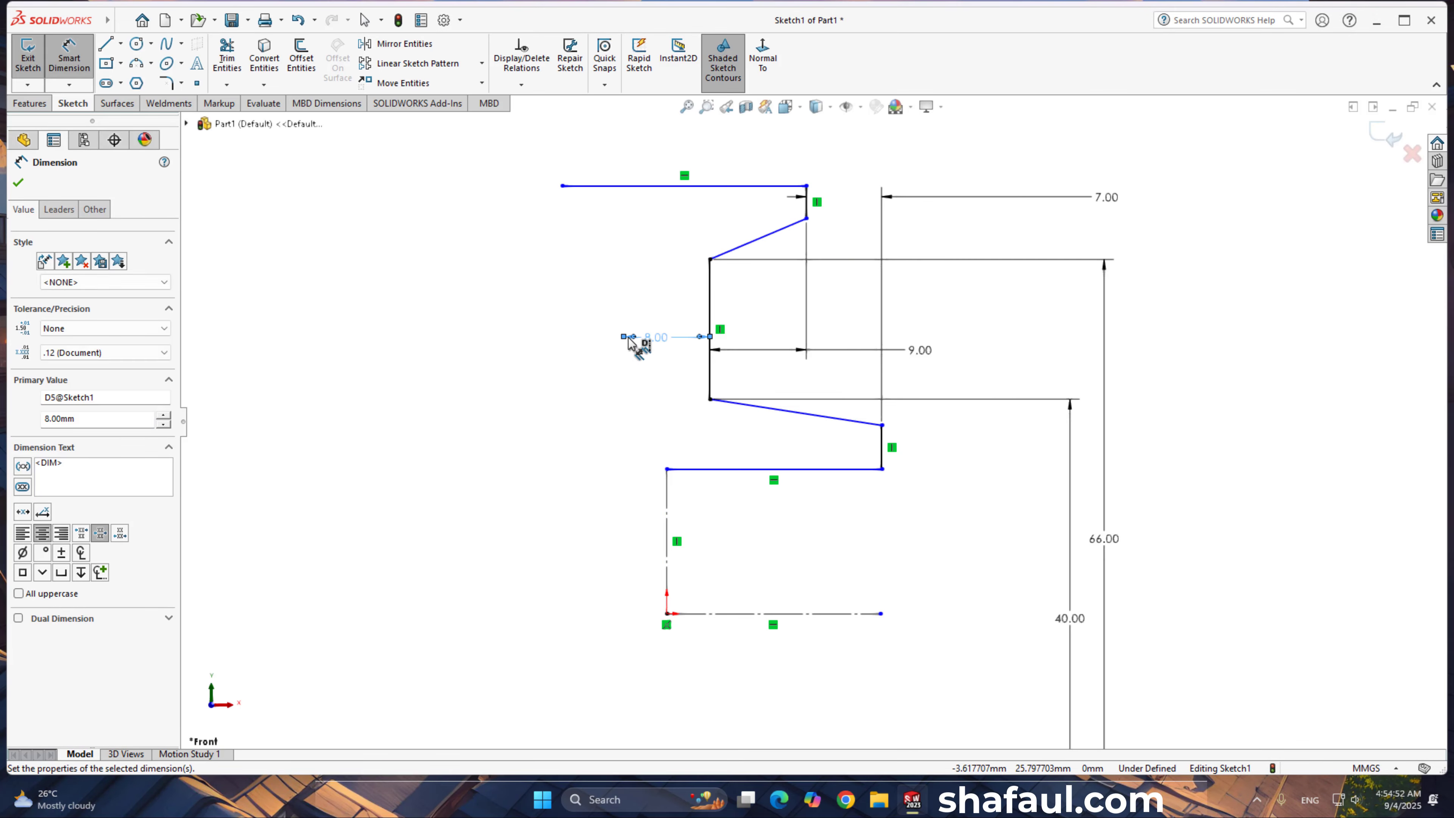
Step: Add a driven, doubled width dimension between the lower rim's vertical edge and the vertical construction line
left_click(882, 465)
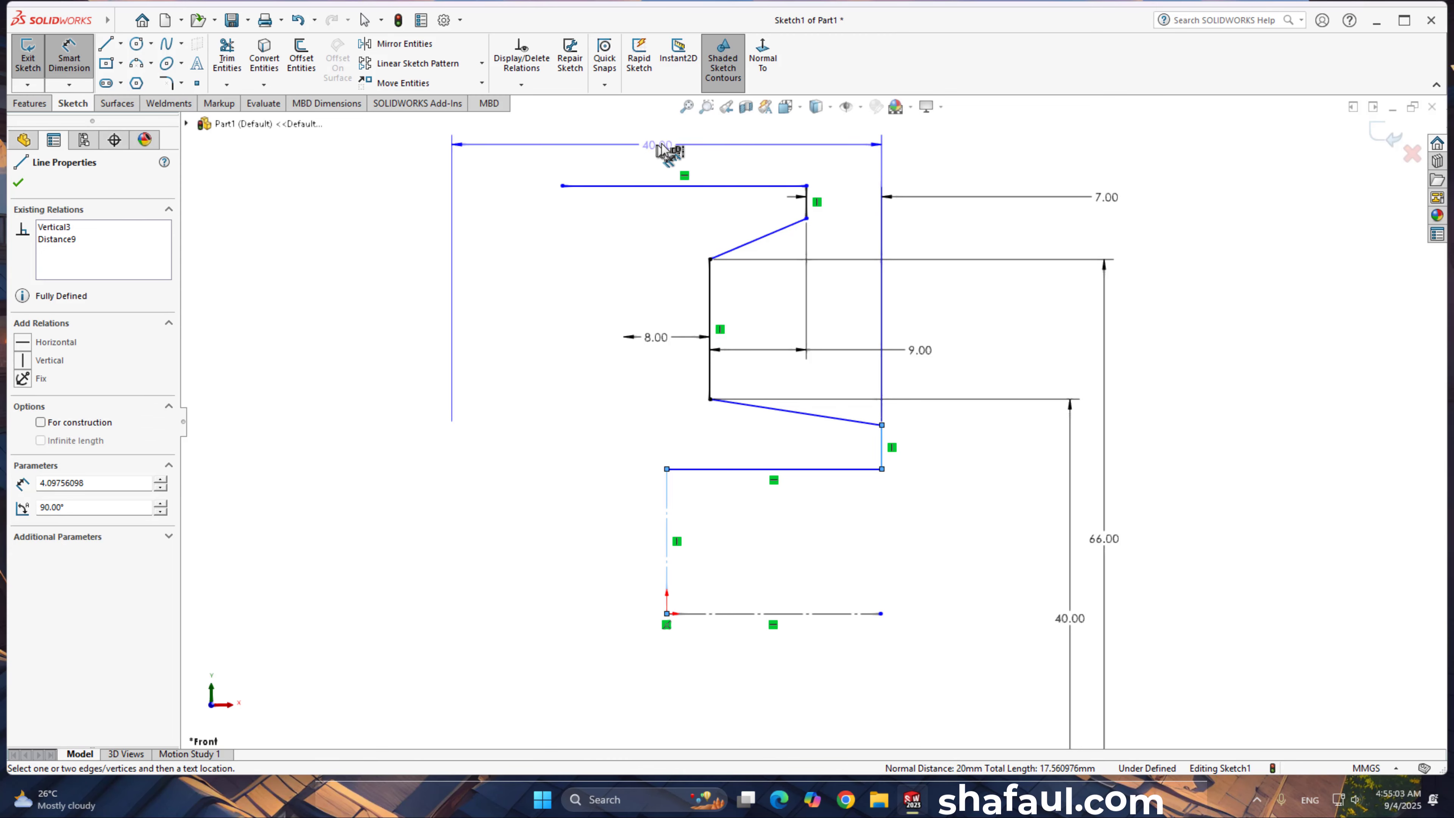
left_click(659, 146)
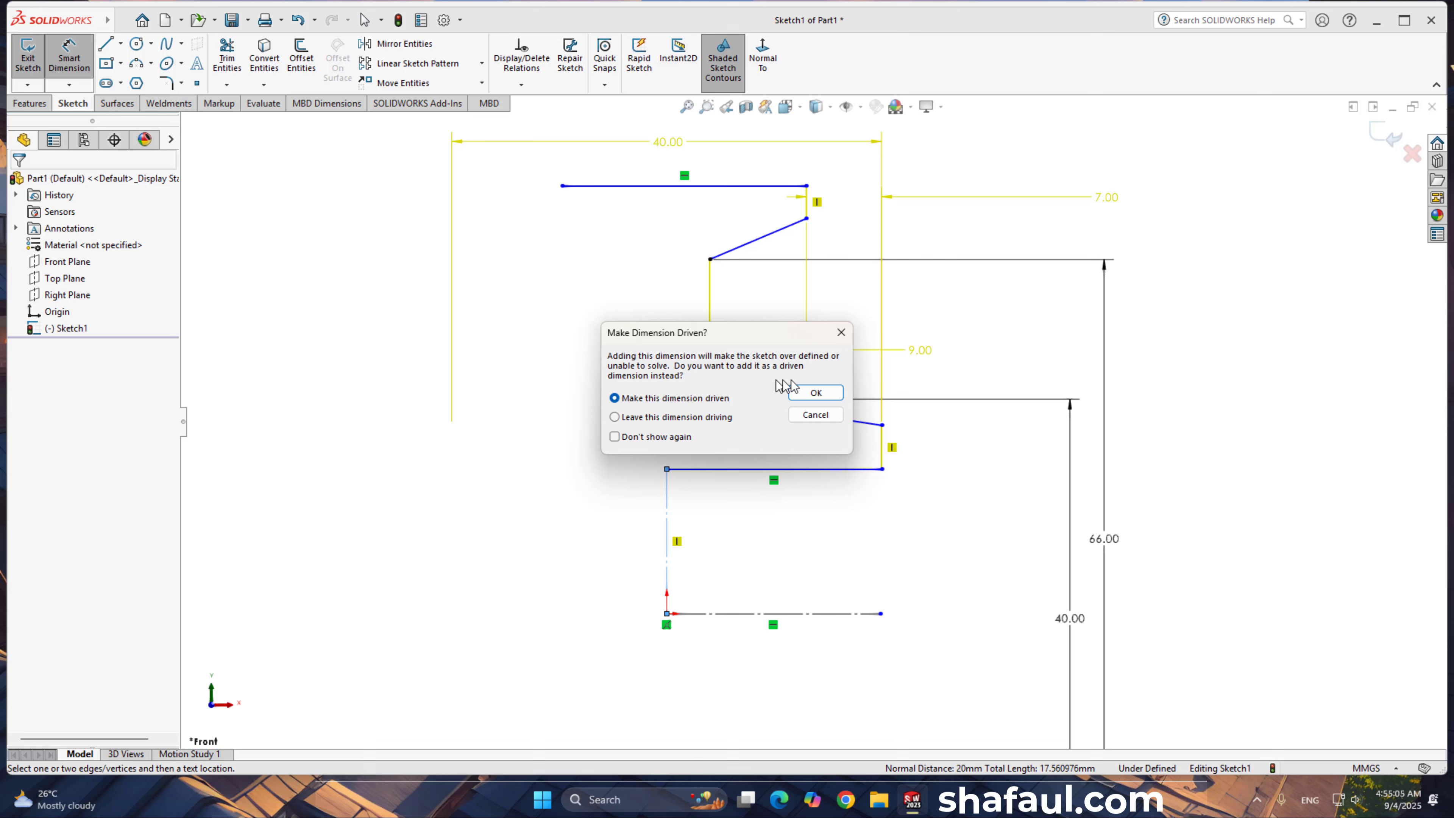
left_click(817, 393)
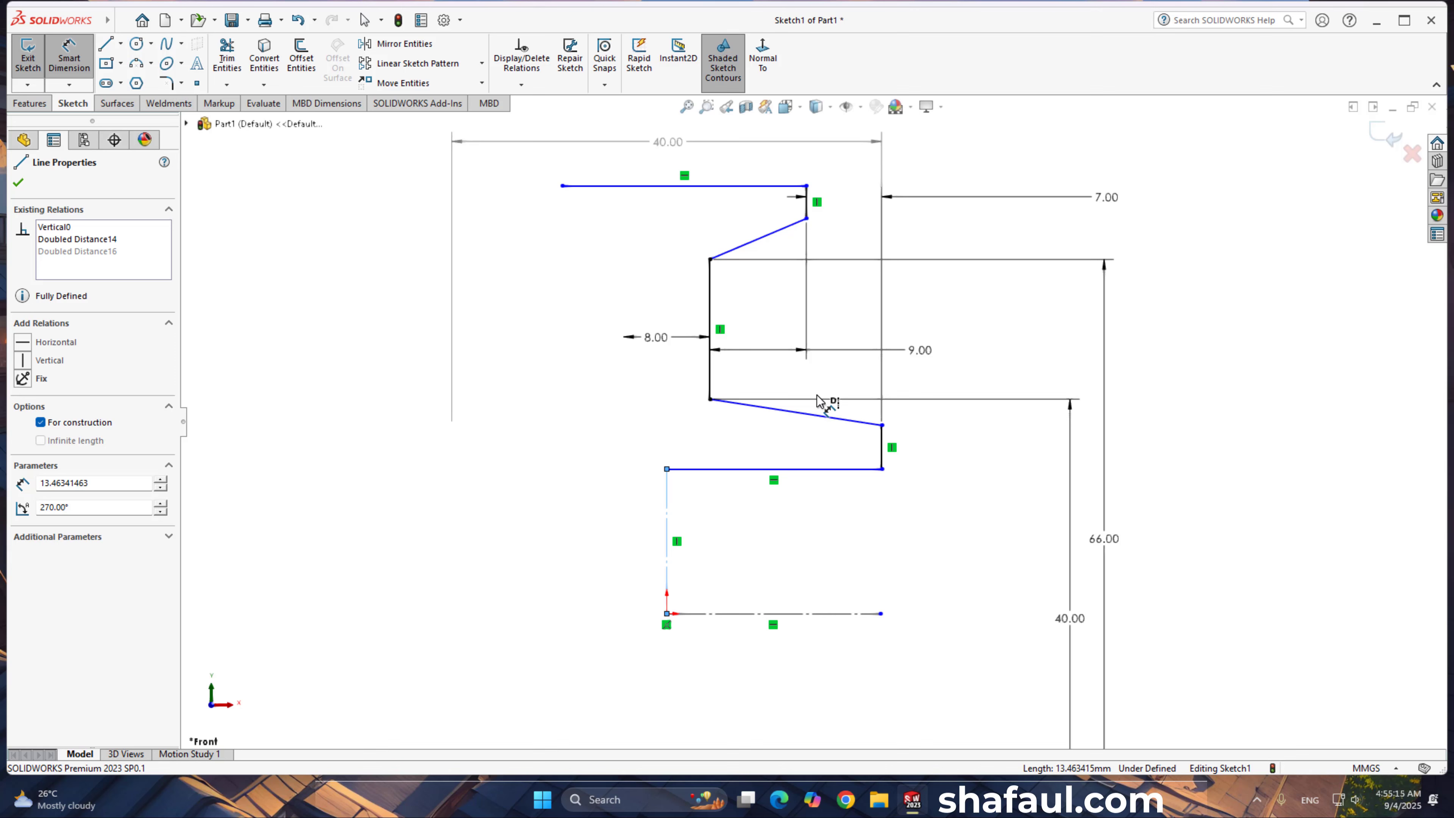
key("Escape")
Step: Dimension the flat outer edge as a 76 mm diameter and the upper rim's lower corner as a 70 mm diameter about the horizontal construction line
left_click(818, 613)
left_click(750, 185)
left_click(1336, 640)
type("76")
key("Return")
left_click(806, 218)
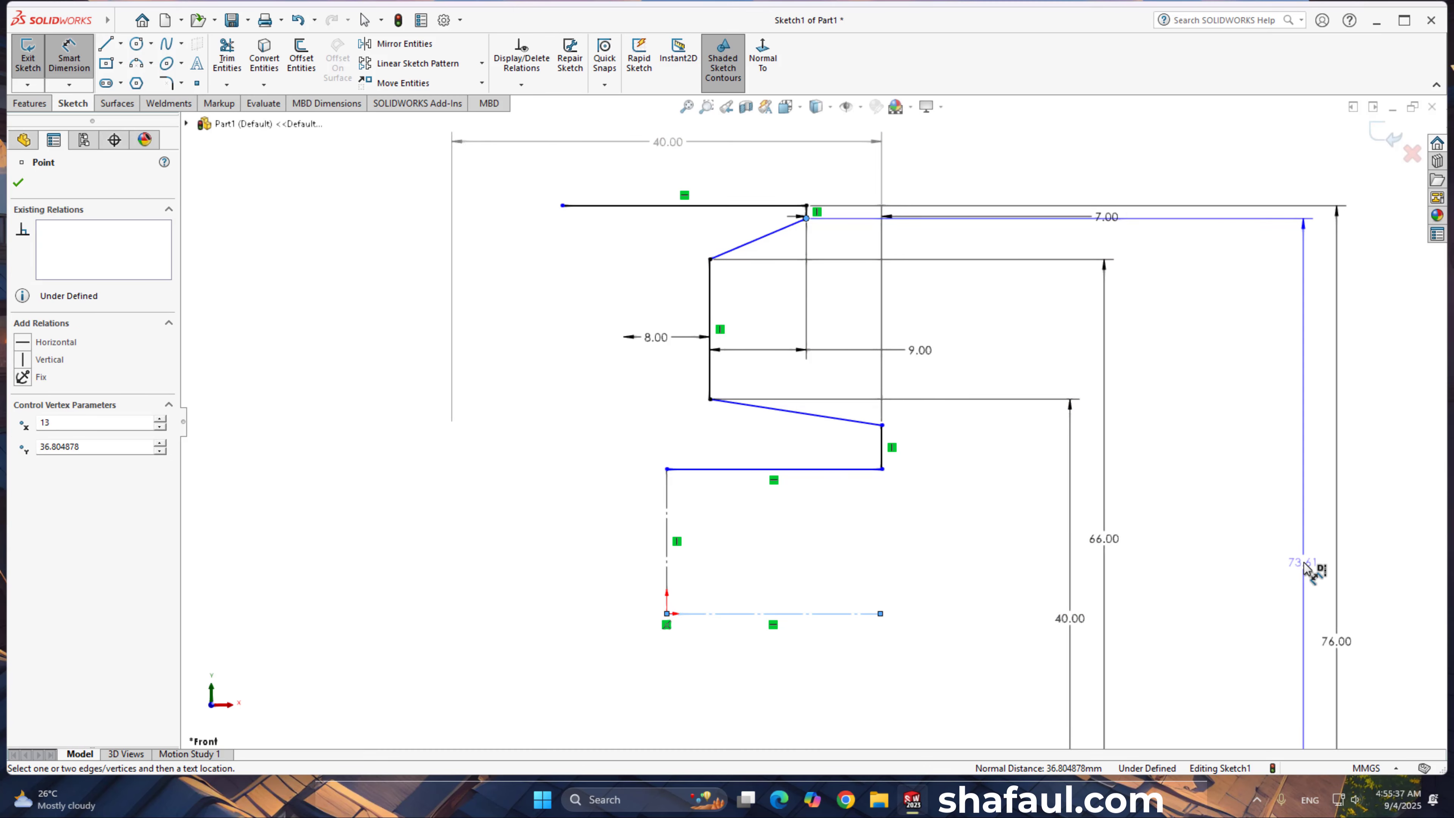
left_click(1303, 566)
type("70")
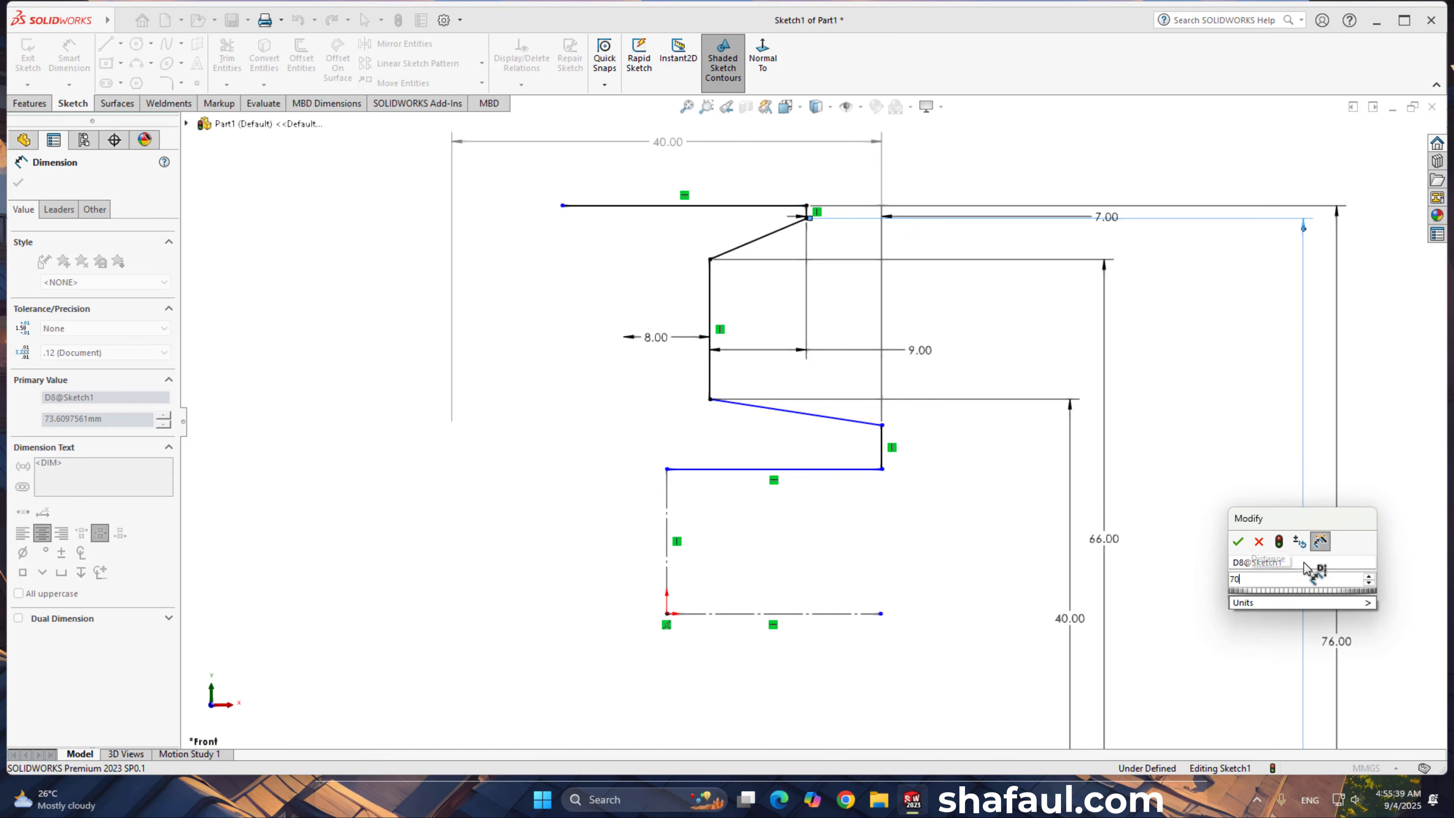
key("Return")
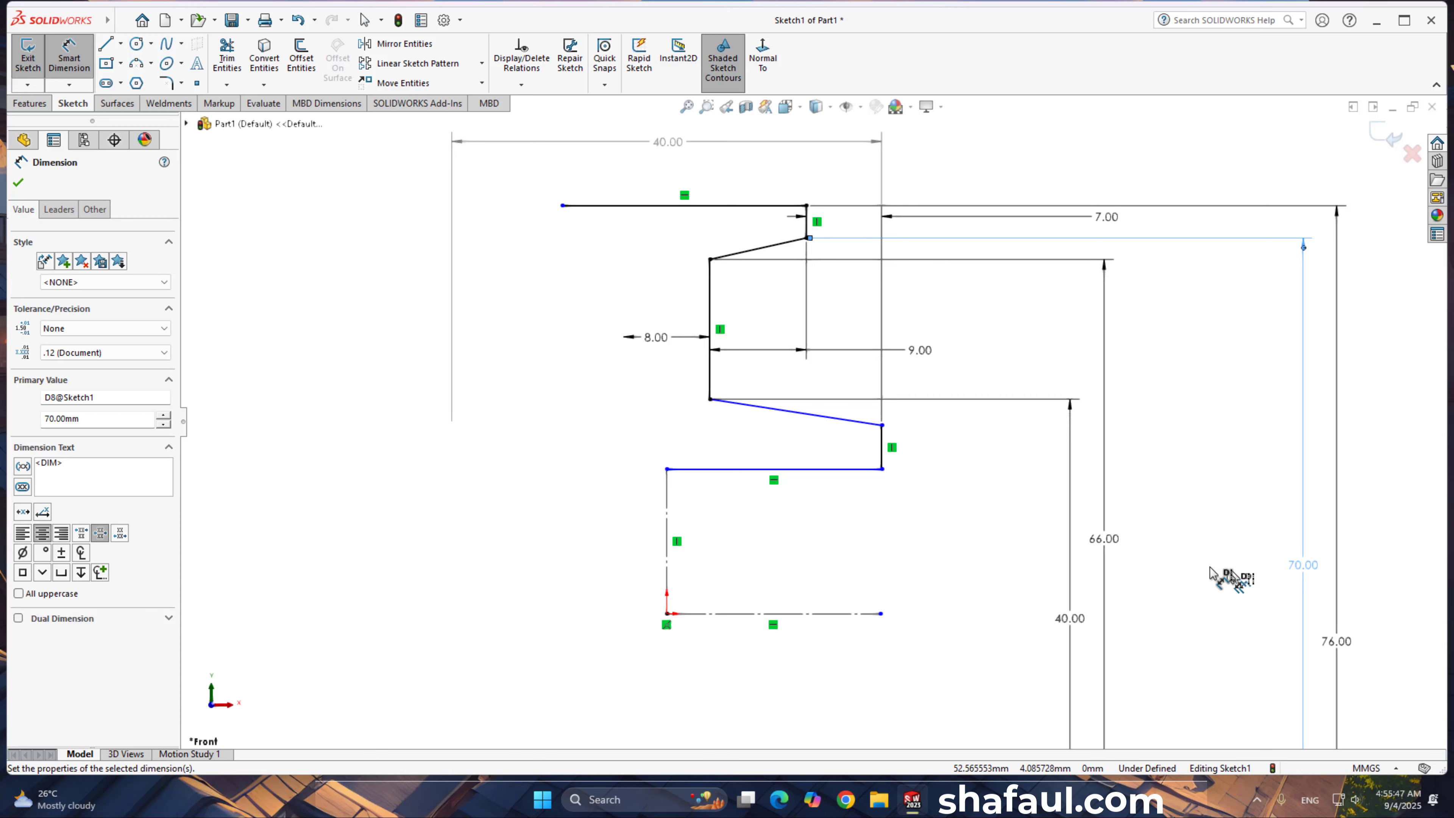
Step: Dimension the lower rim's upper corner as a 30 mm diameter and its lower corner as a 24 mm diameter about the horizontal construction line
left_click(882, 424)
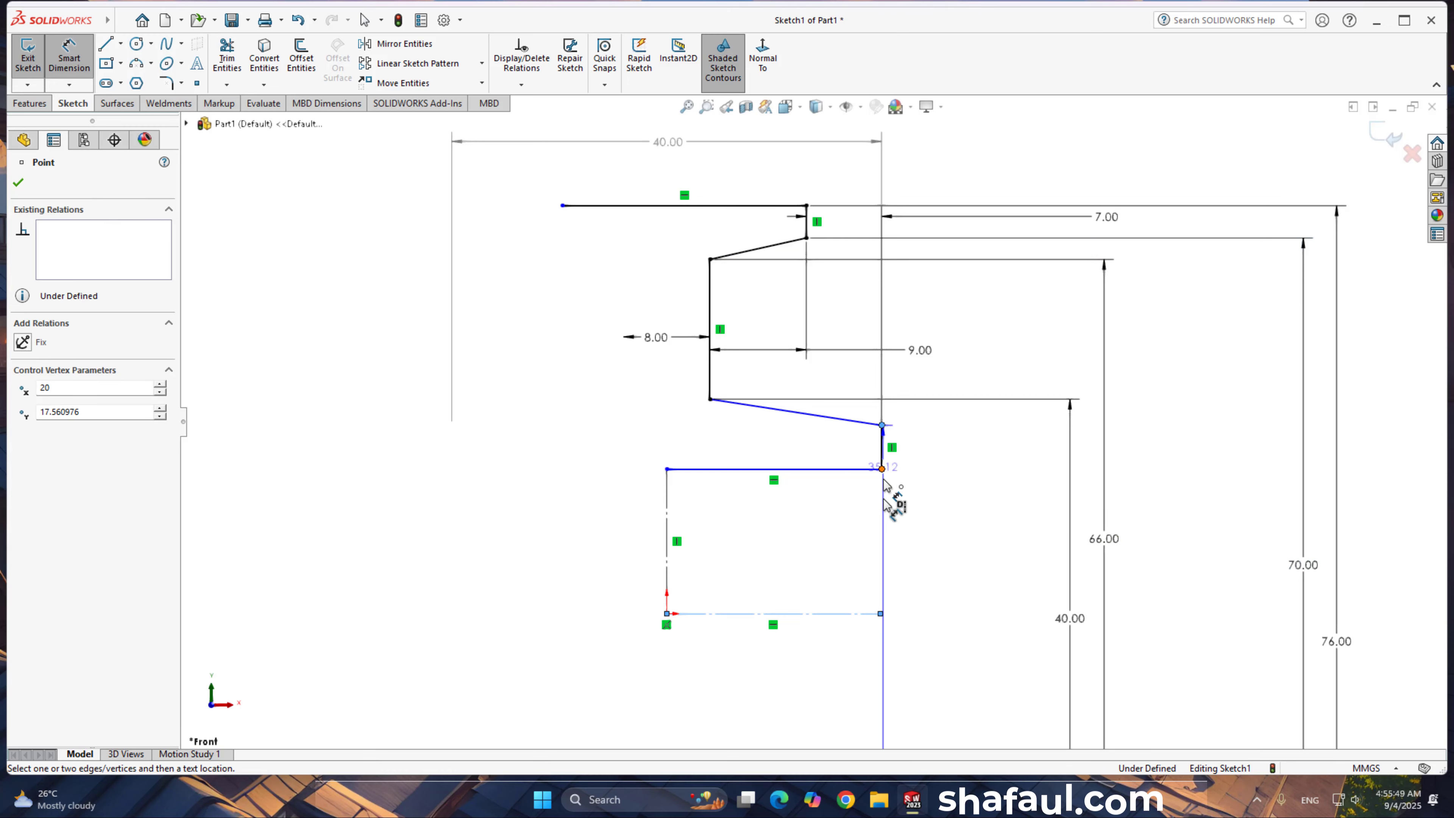
left_click(1270, 612)
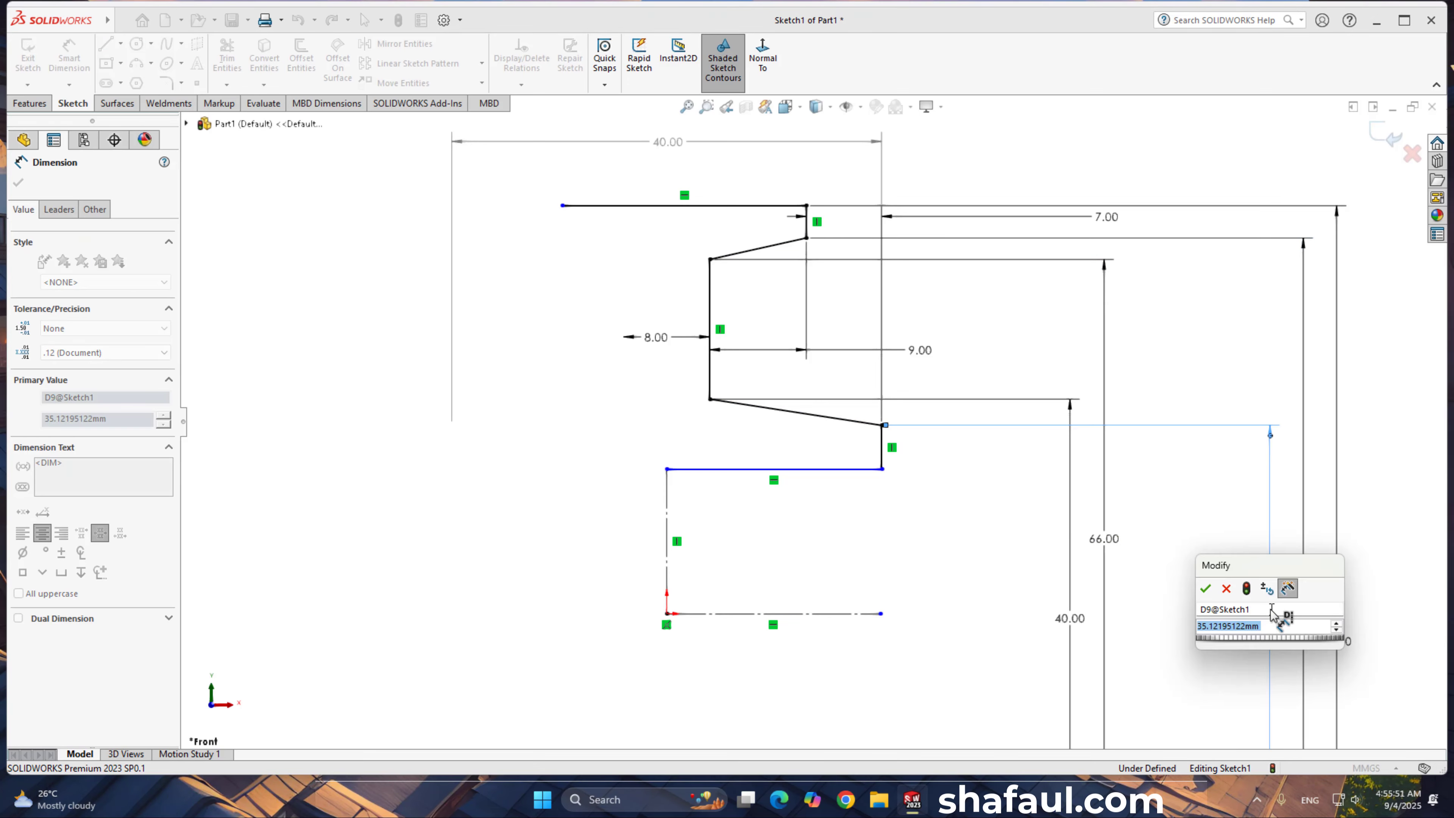
key("Return")
left_click(882, 469)
left_click(1209, 597)
type("24")
key("Return")
key("Escape")
Step: Shorten the outer edge to the vertical centre and constrain its open end with a Vertical relation to the origin
left_click_drag(563, 205, 667, 207)
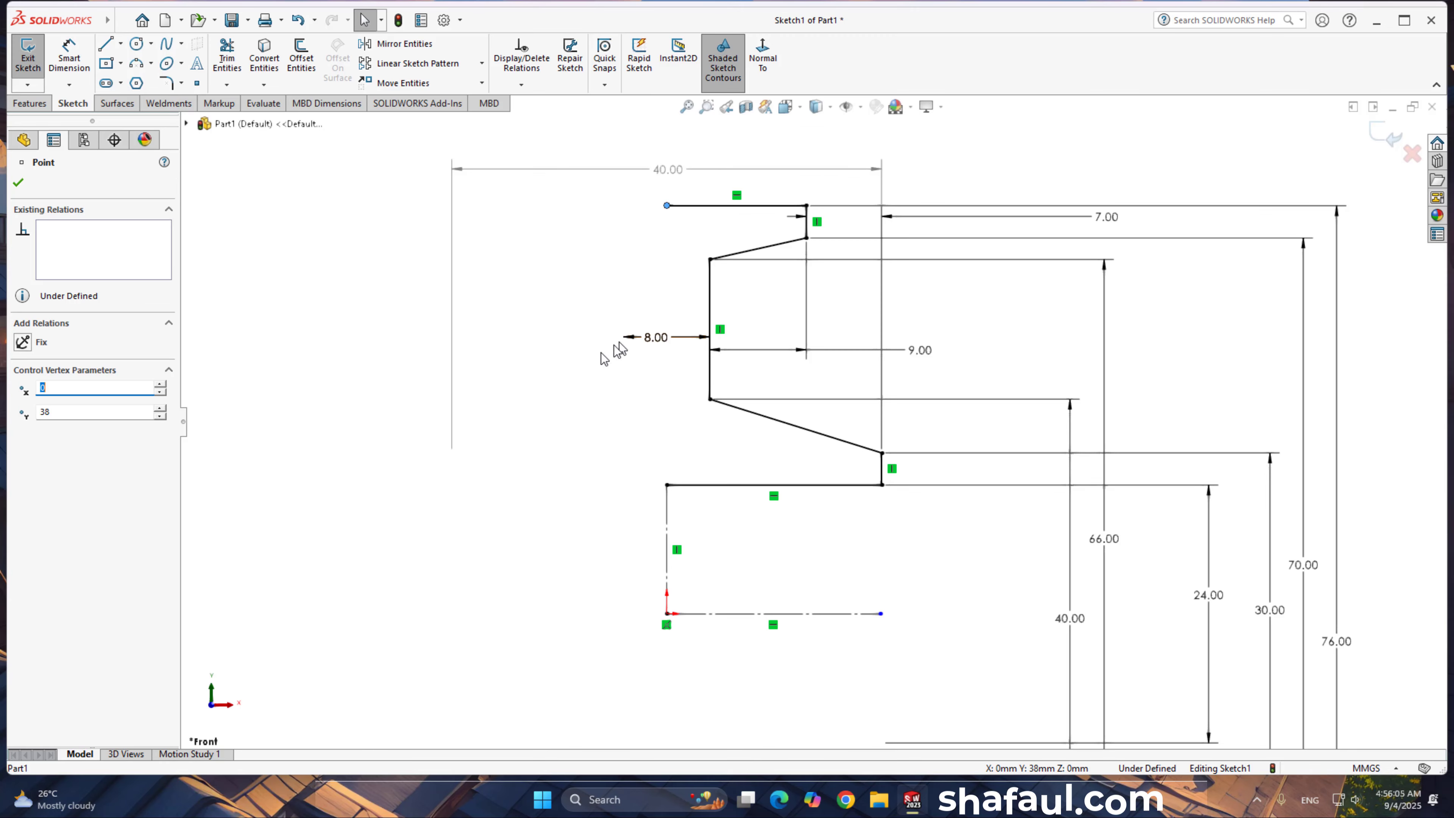
left_click(585, 359)
left_click(666, 205)
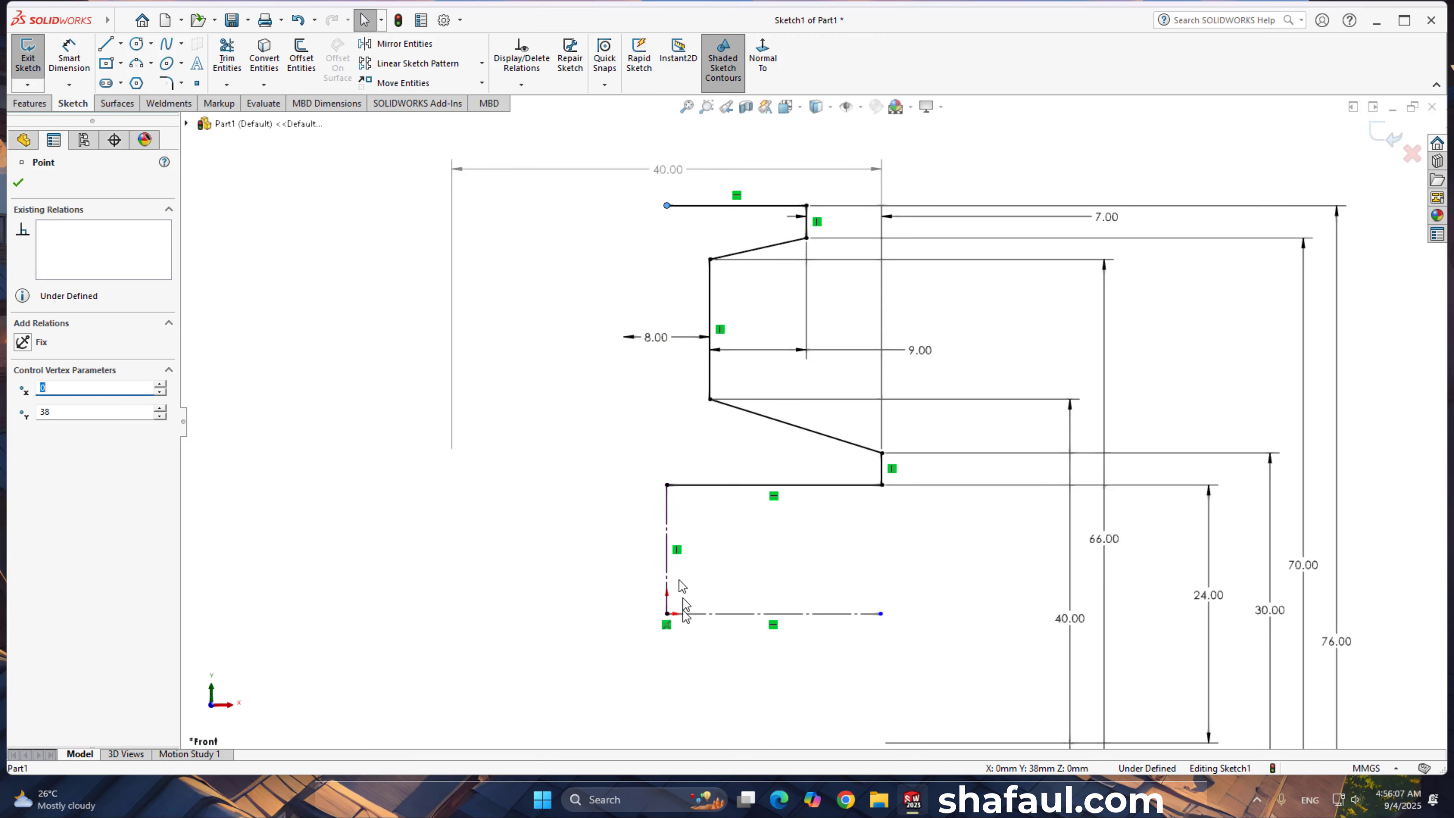
left_click(667, 566, "ctrl")
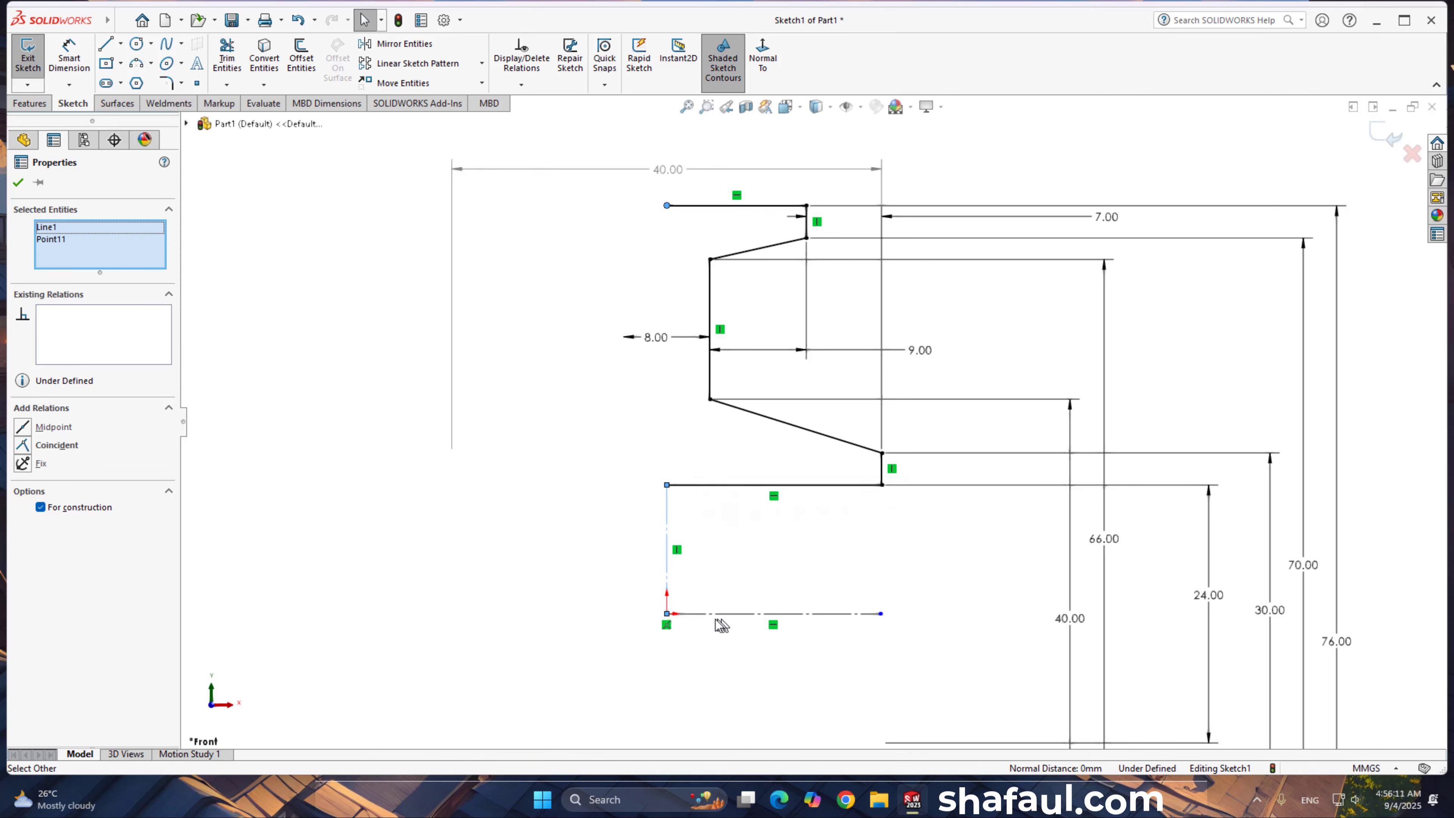
left_click(668, 614)
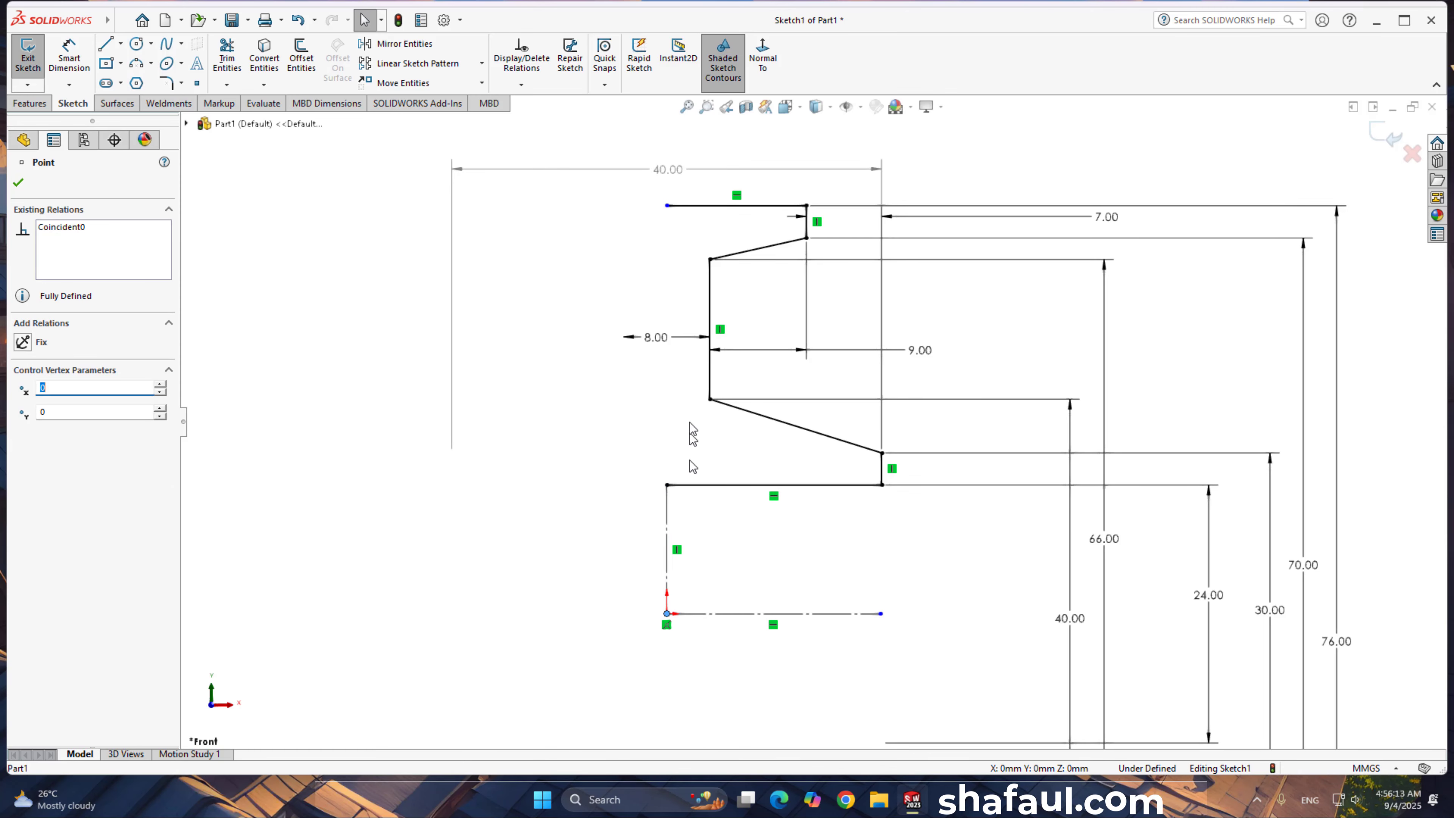
left_click(667, 206, "ctrl")
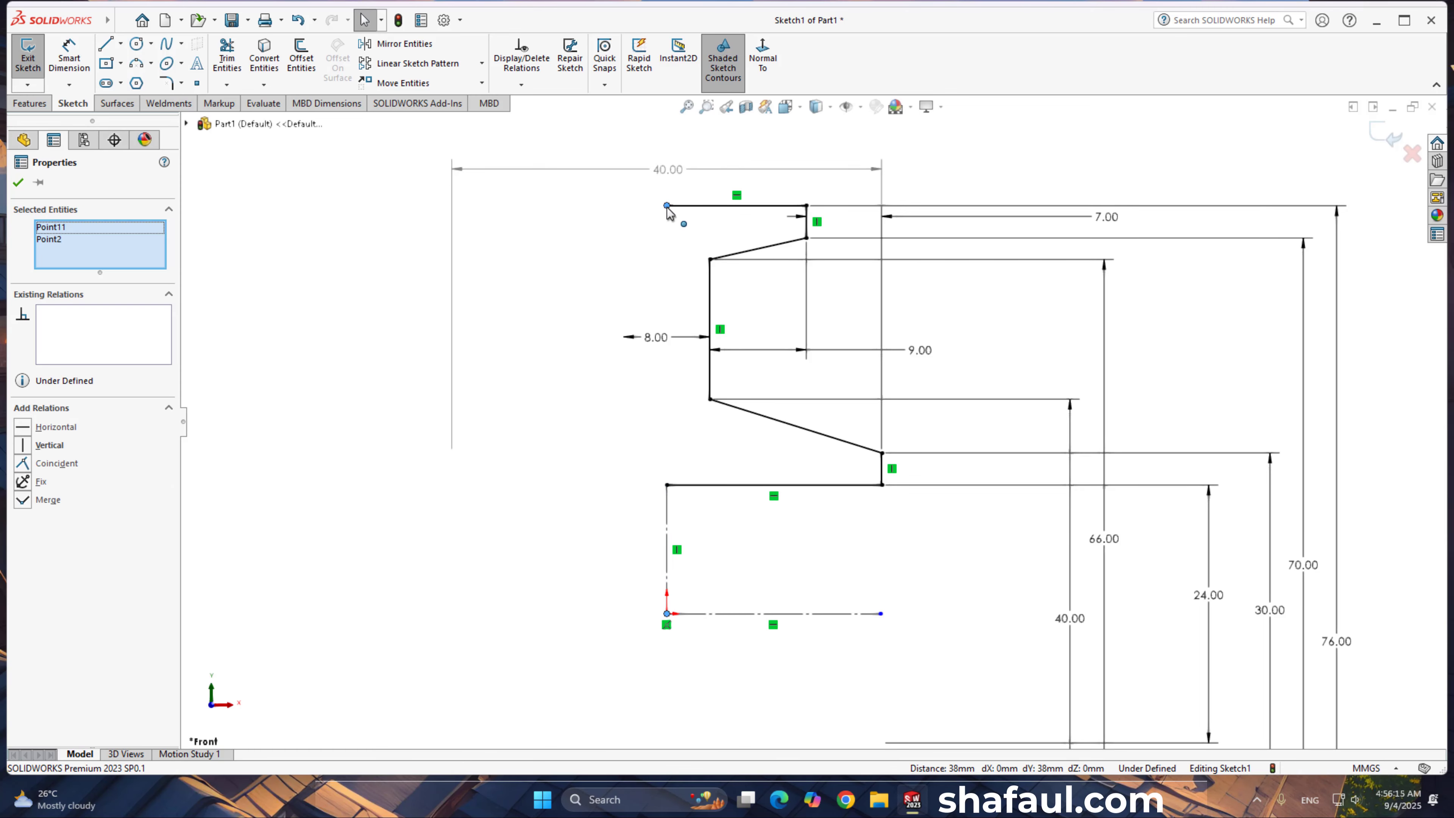
left_click(734, 139)
Step: Mirror the seven half-profile lines about the vertical construction line to close the roller's cross-section
key("ctrl+a")
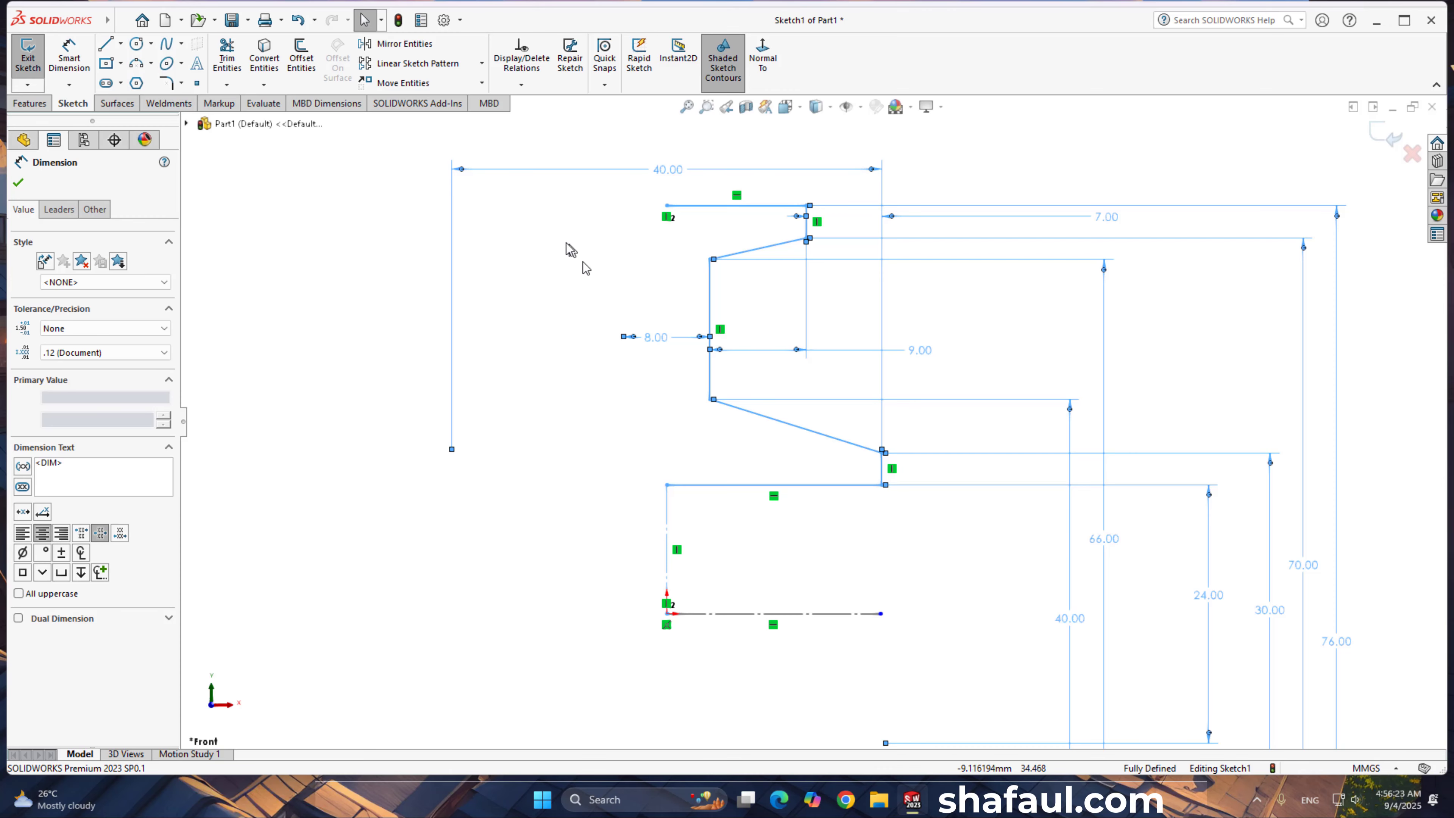
mouse_move(588, 193)
left_mouse_down()
mouse_move(746, 286)
mouse_move(943, 518)
left_mouse_up()
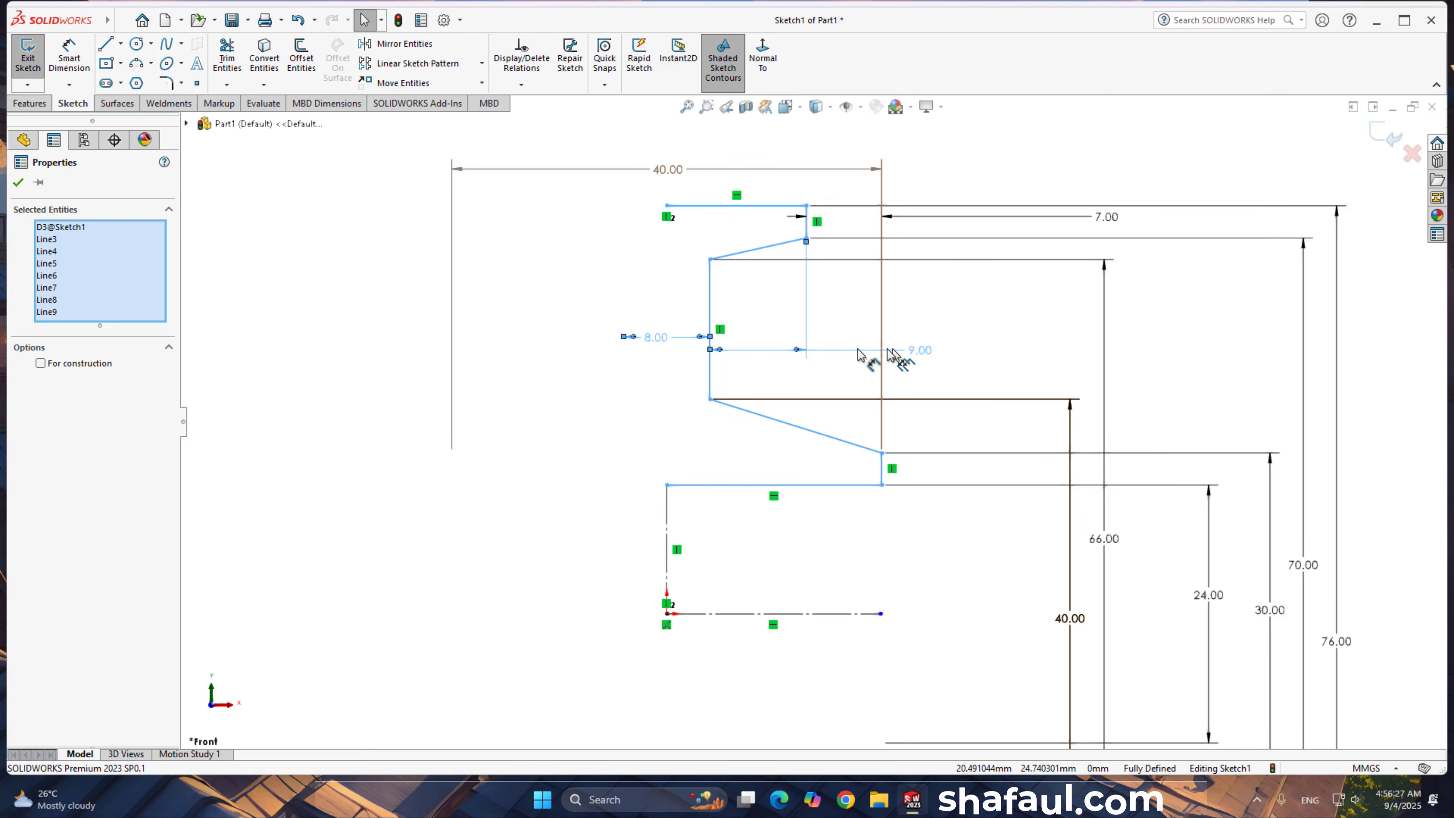
left_click(384, 48)
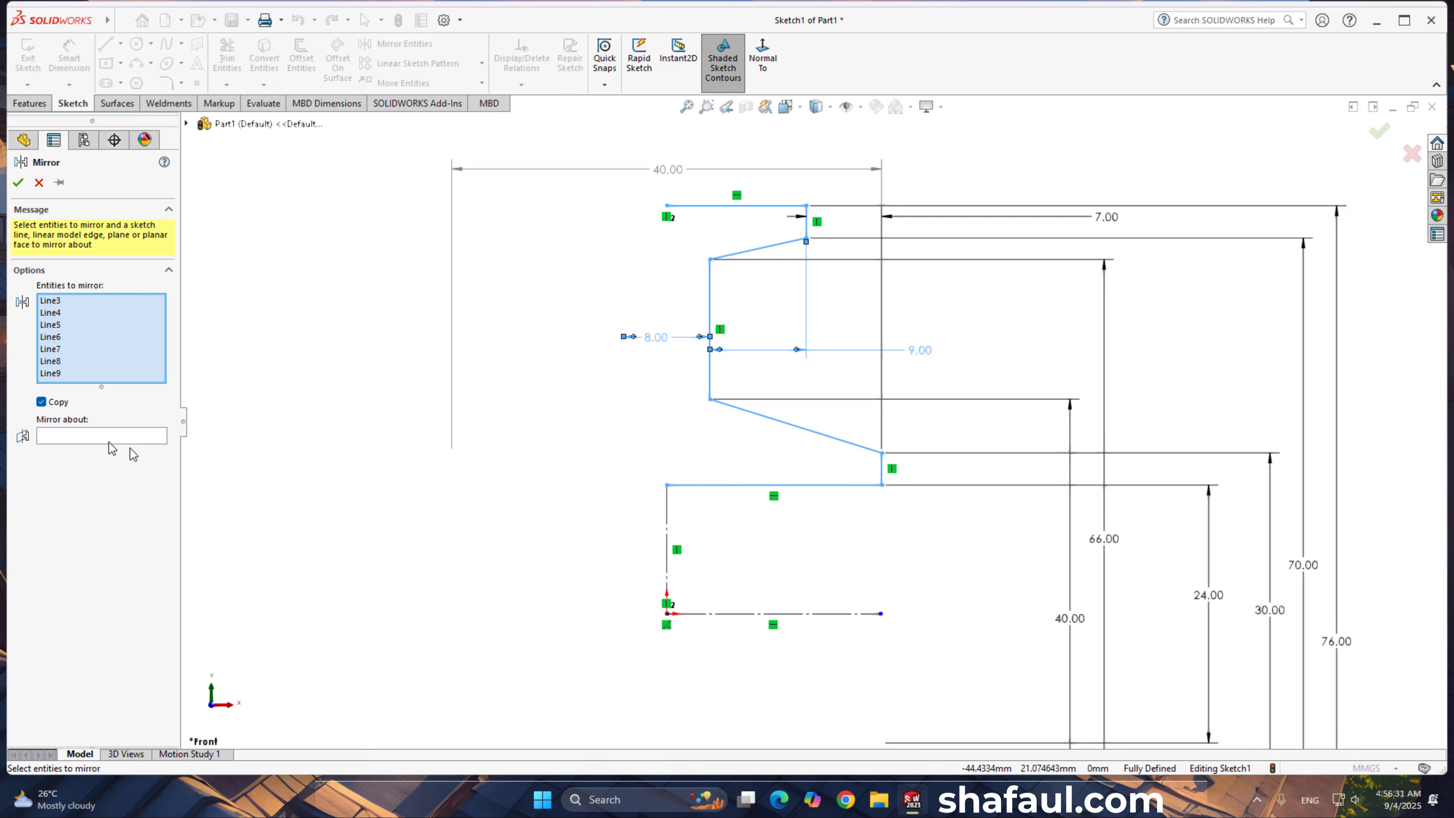
left_click(85, 437)
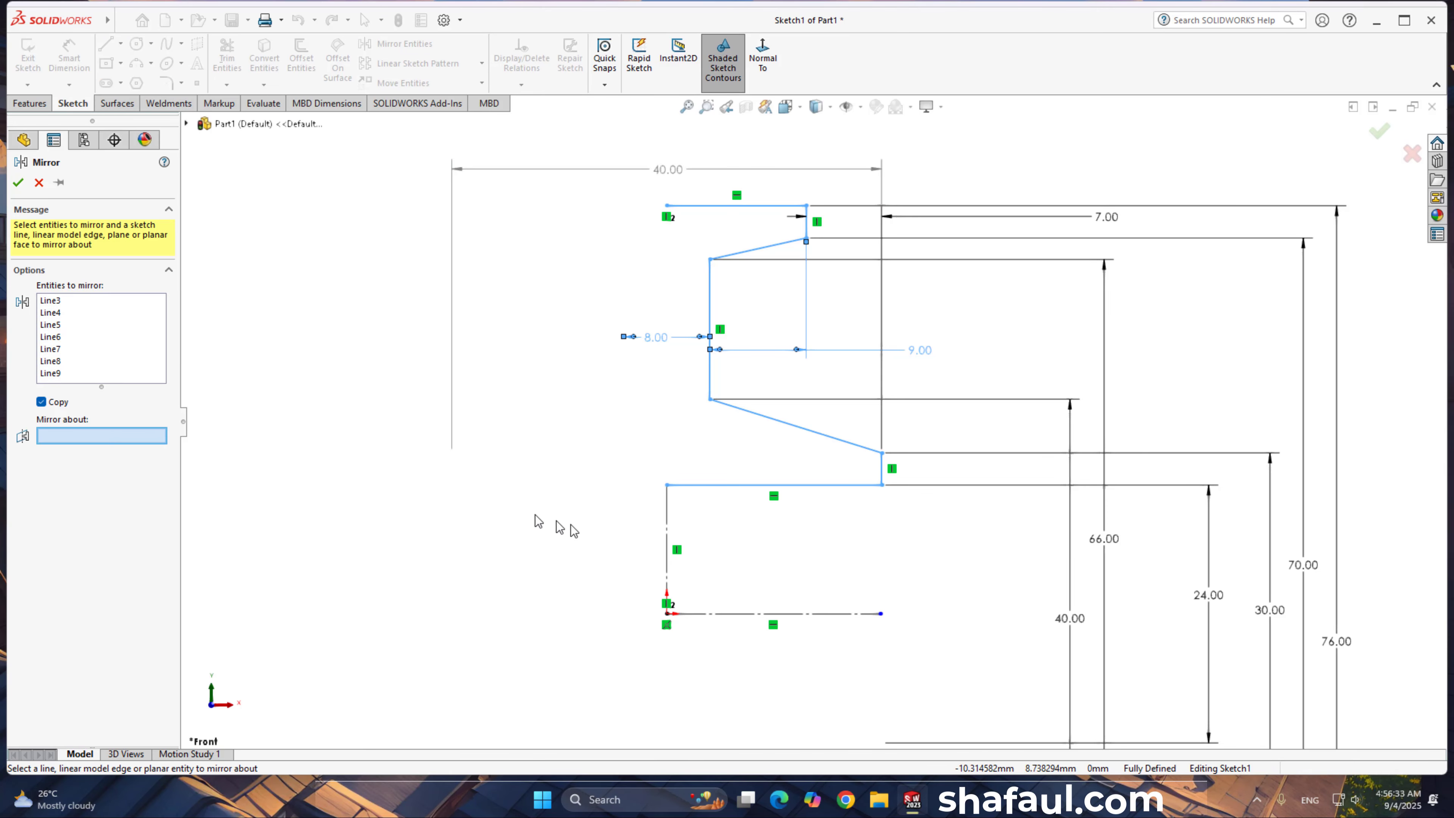
left_click(667, 563)
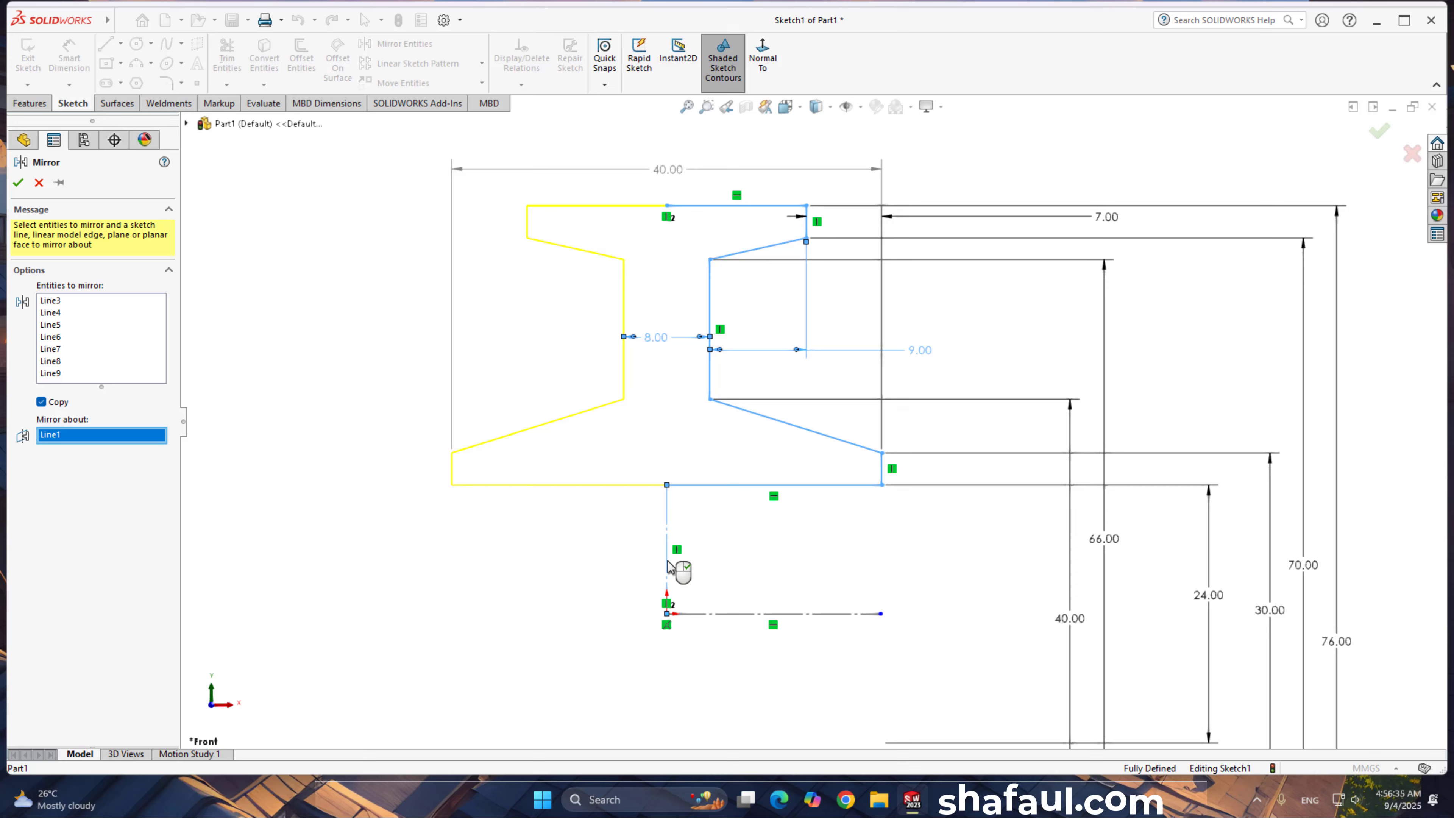
right_click(670, 566)
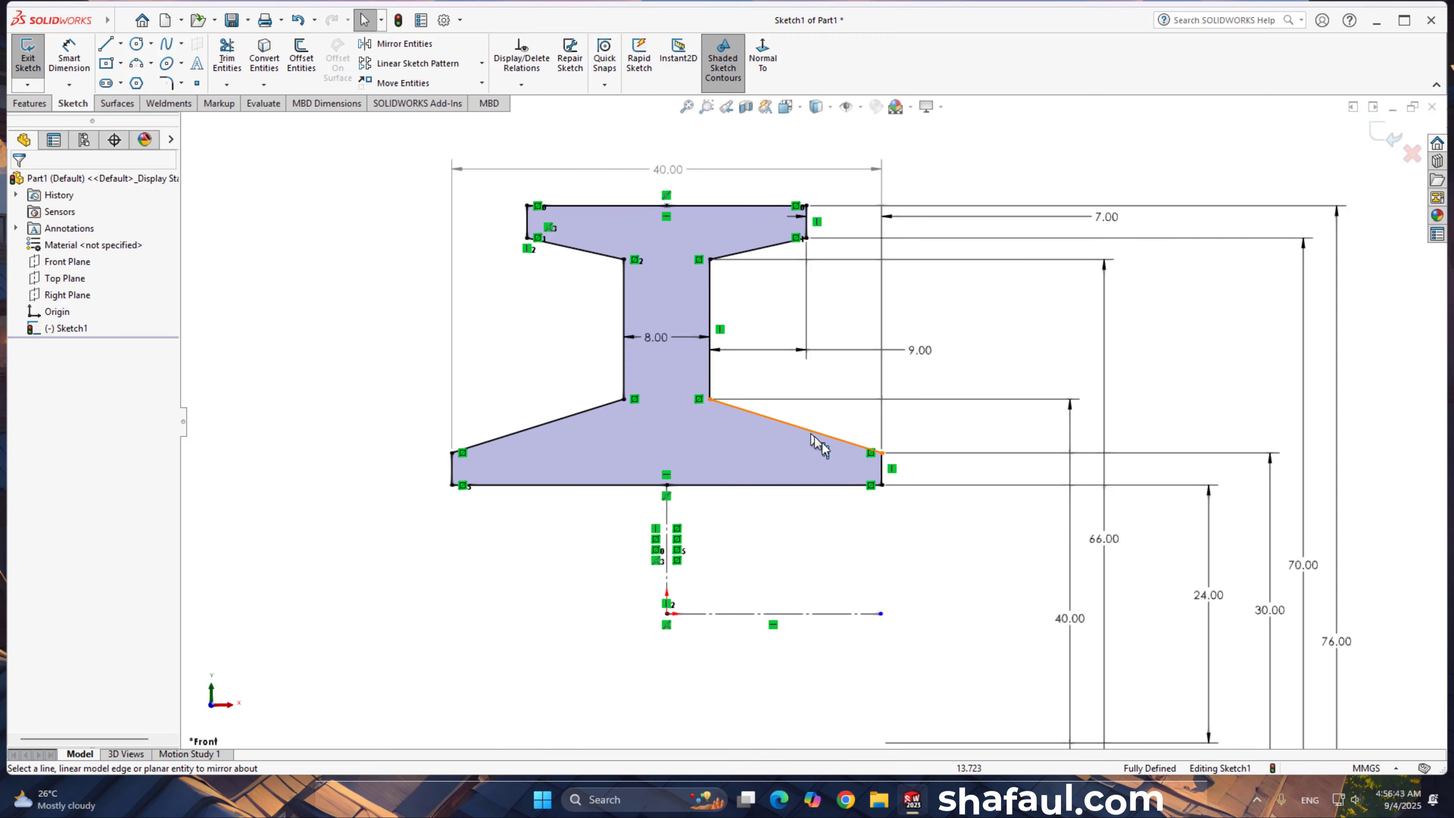
Step: Revolve the closed roller profile a full 360 degrees about the horizontal construction line
left_click_drag(398, 160, 922, 508)
left_click(744, 613, "ctrl")
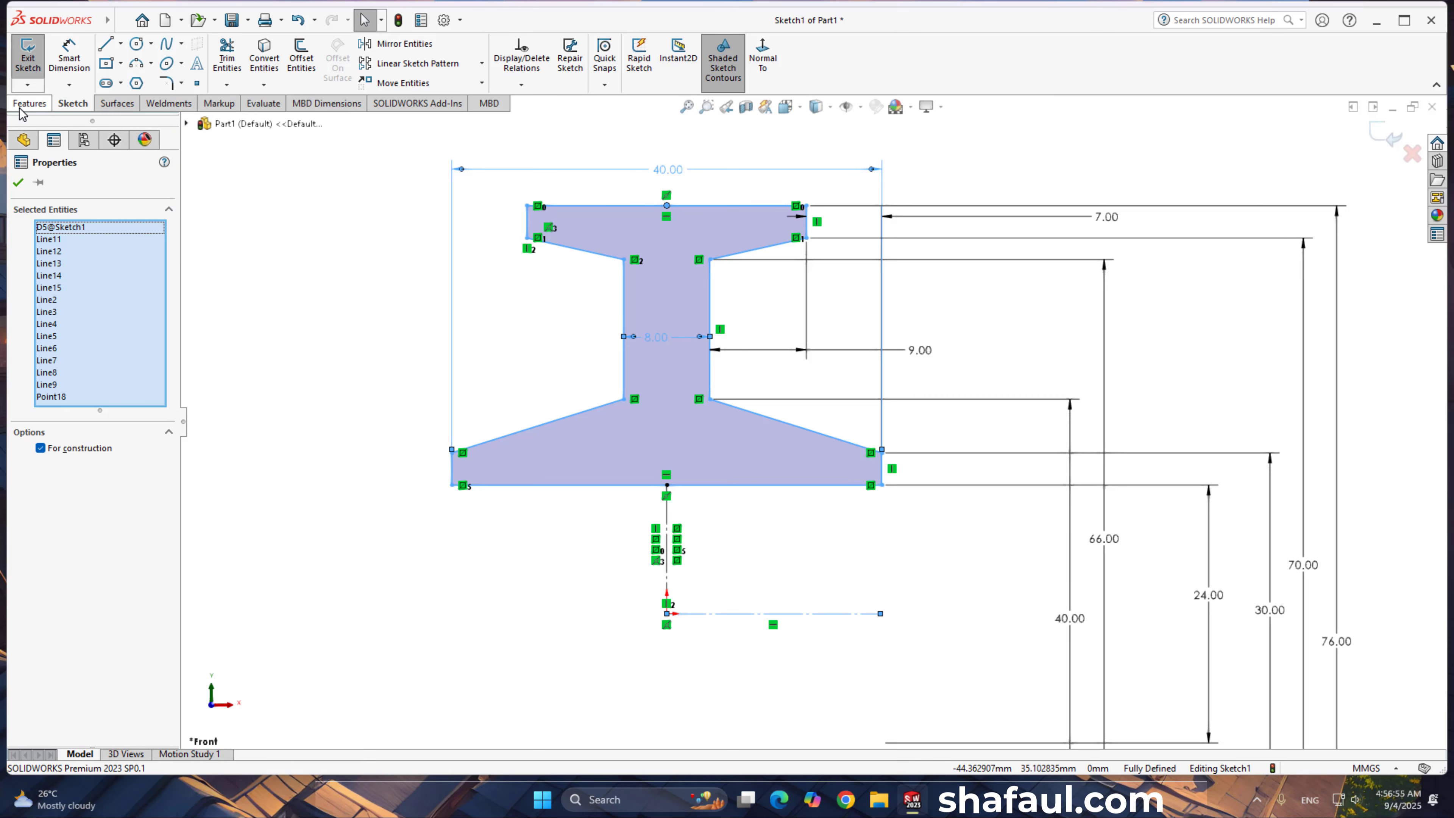
left_click(29, 103)
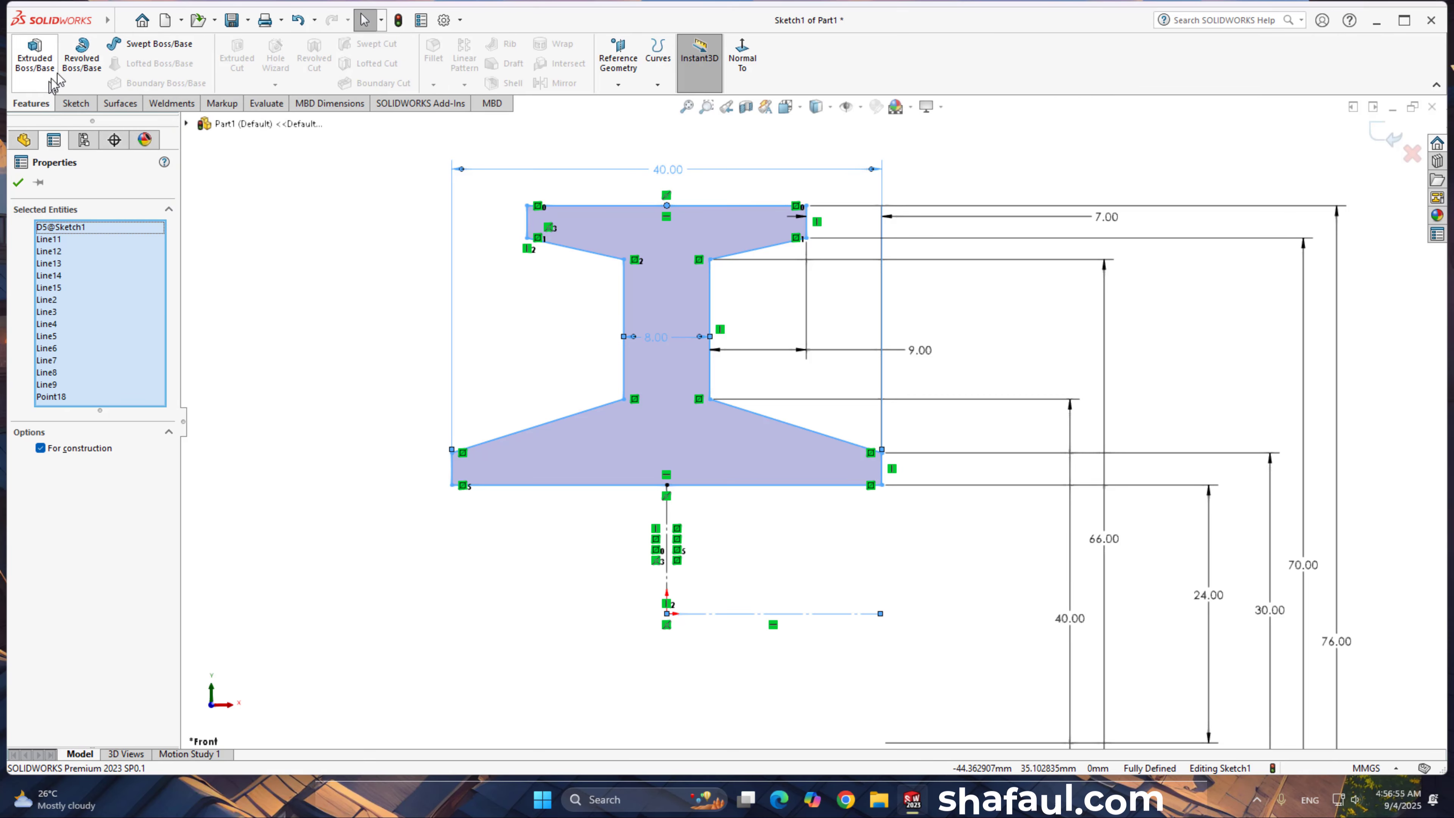
left_click(84, 61)
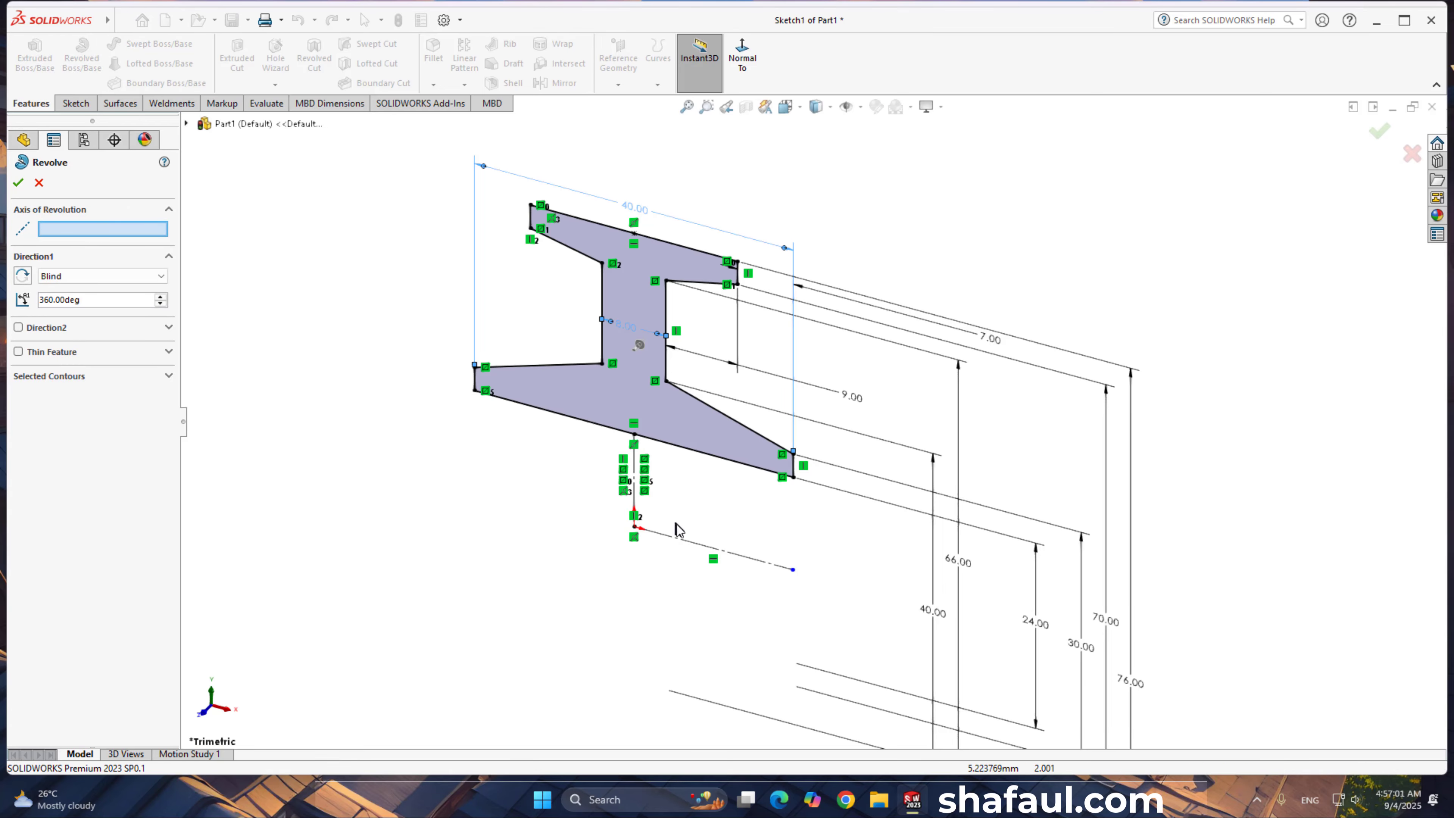
left_click(703, 545)
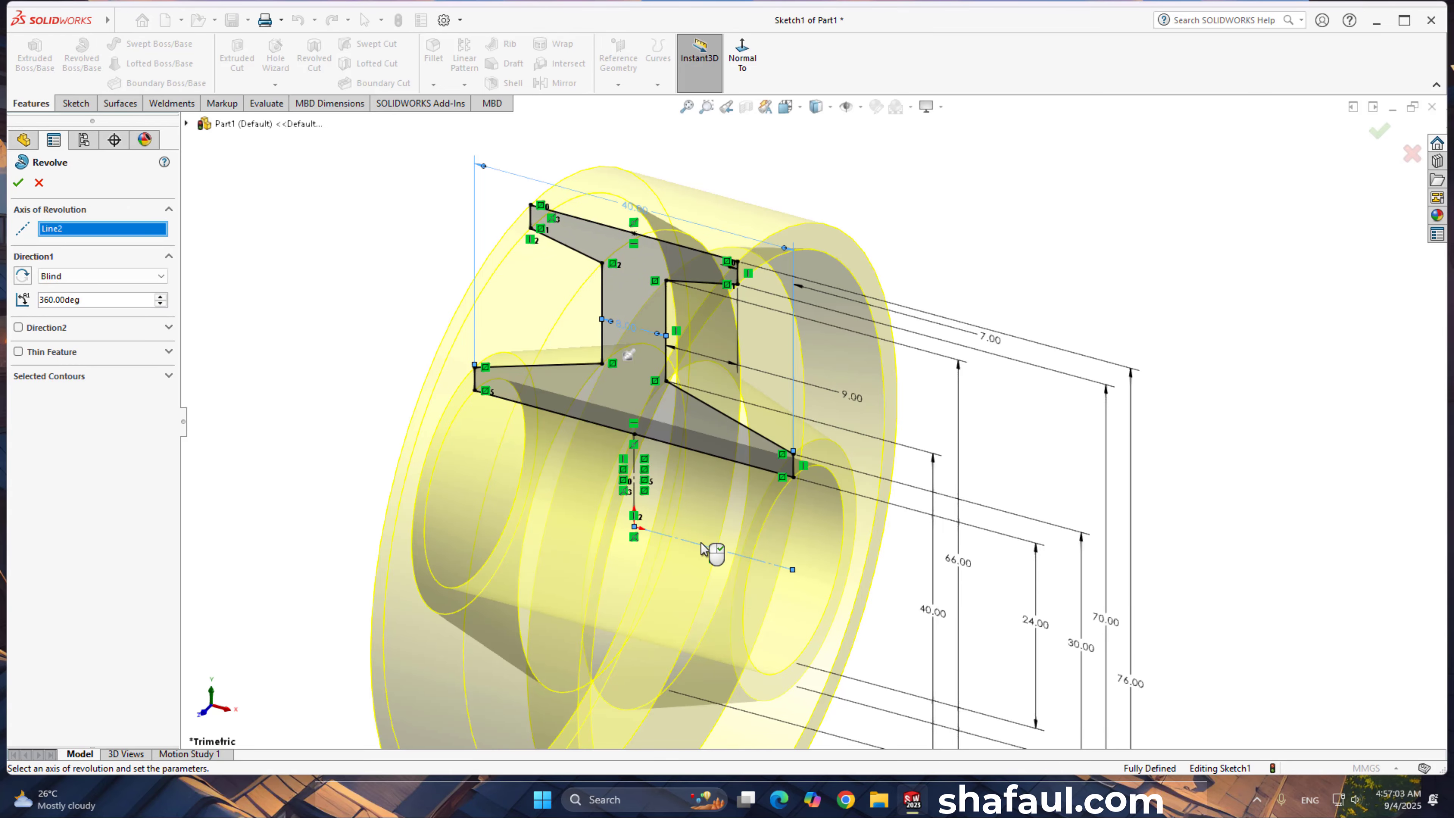
middle_click_drag(782, 552, 847, 487)
right_click(1080, 268)
left_click(1119, 375)
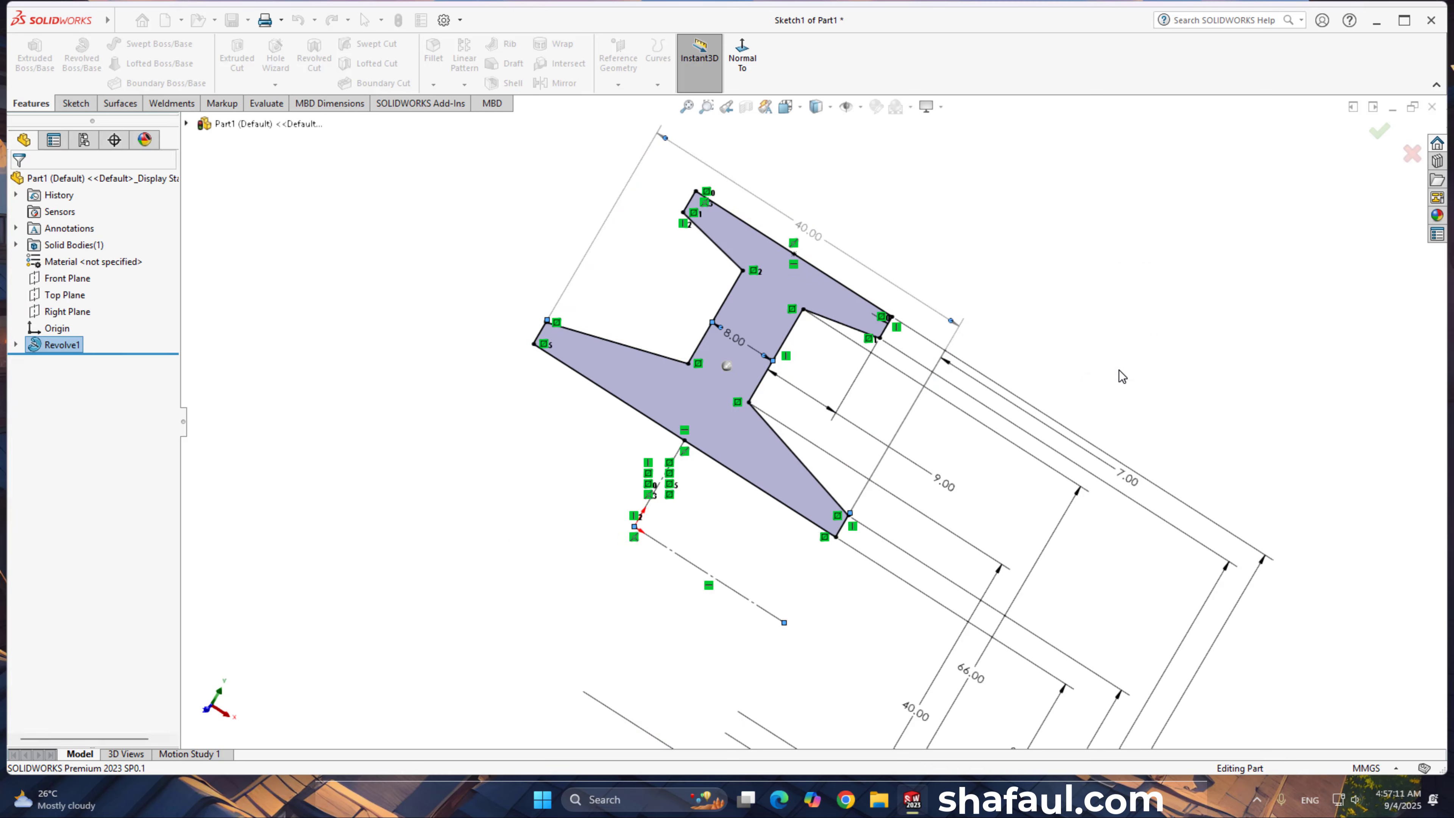
left_click(952, 412)
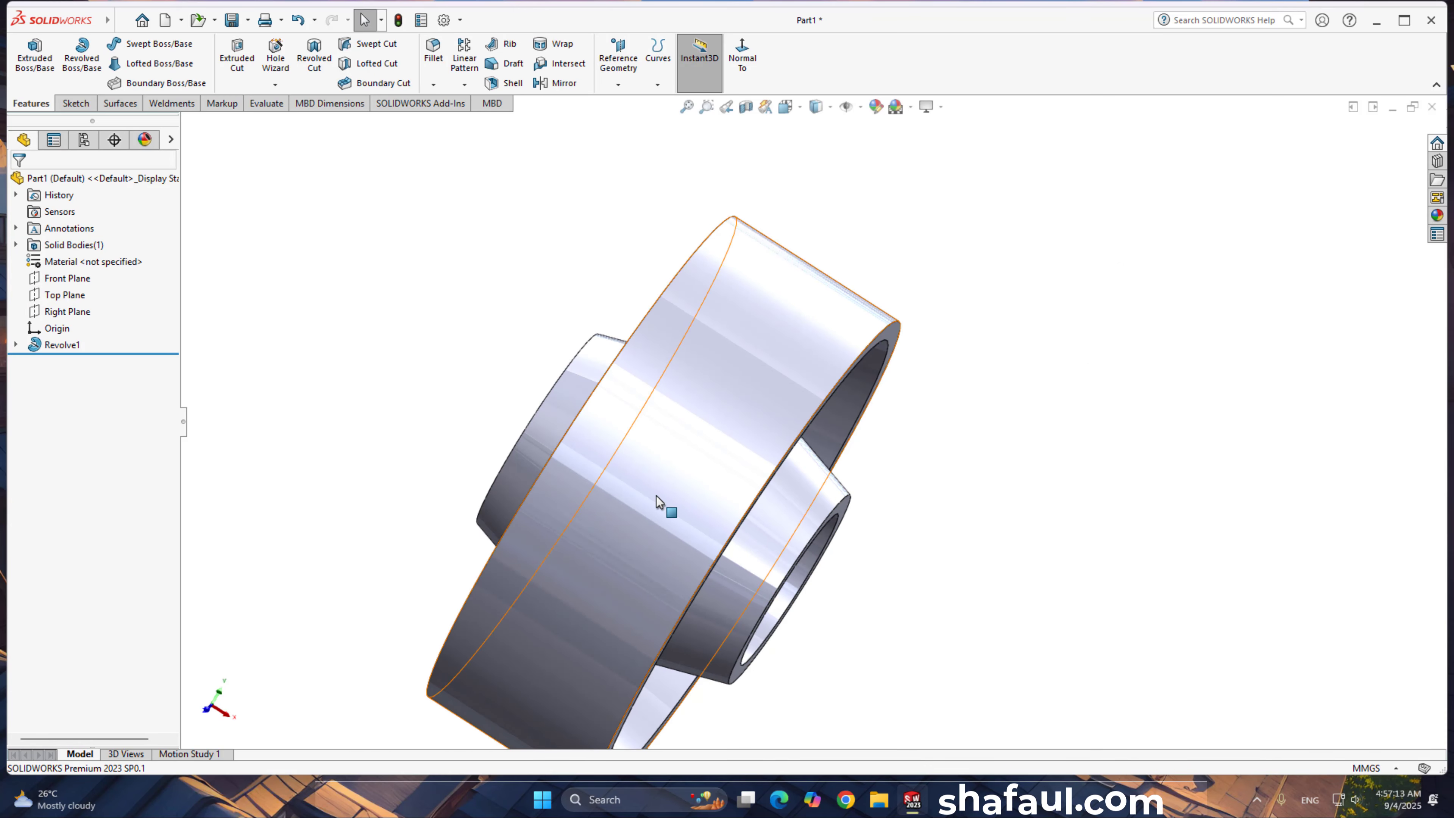
Step: Assign Cast Alloy Steel as the material of the revolved roller part
mouse_move(657, 495)
middle_mouse_down()
mouse_move(552, 373)
mouse_move(491, 428)
middle_mouse_up()
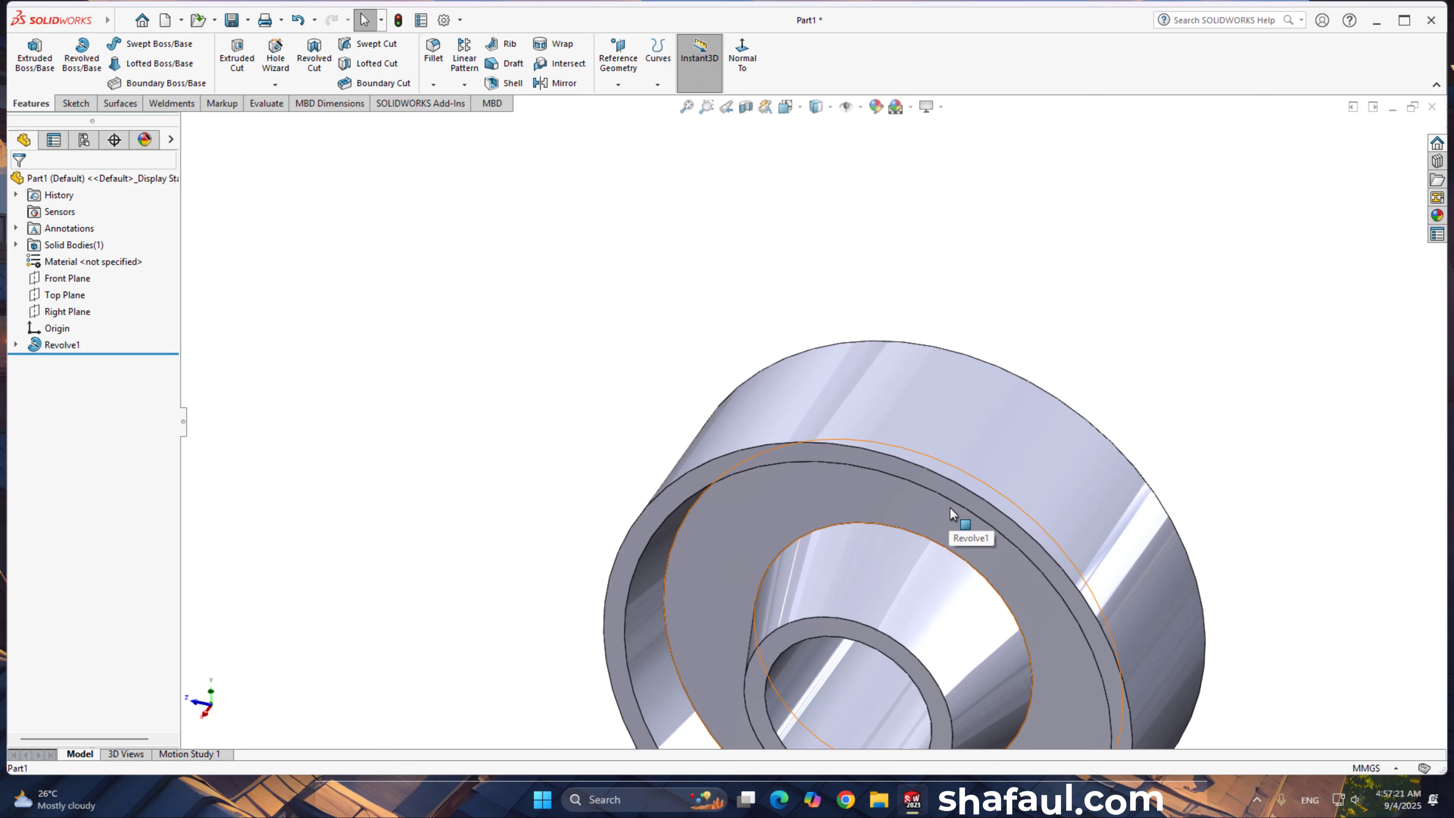
key("f")
right_click(60, 261)
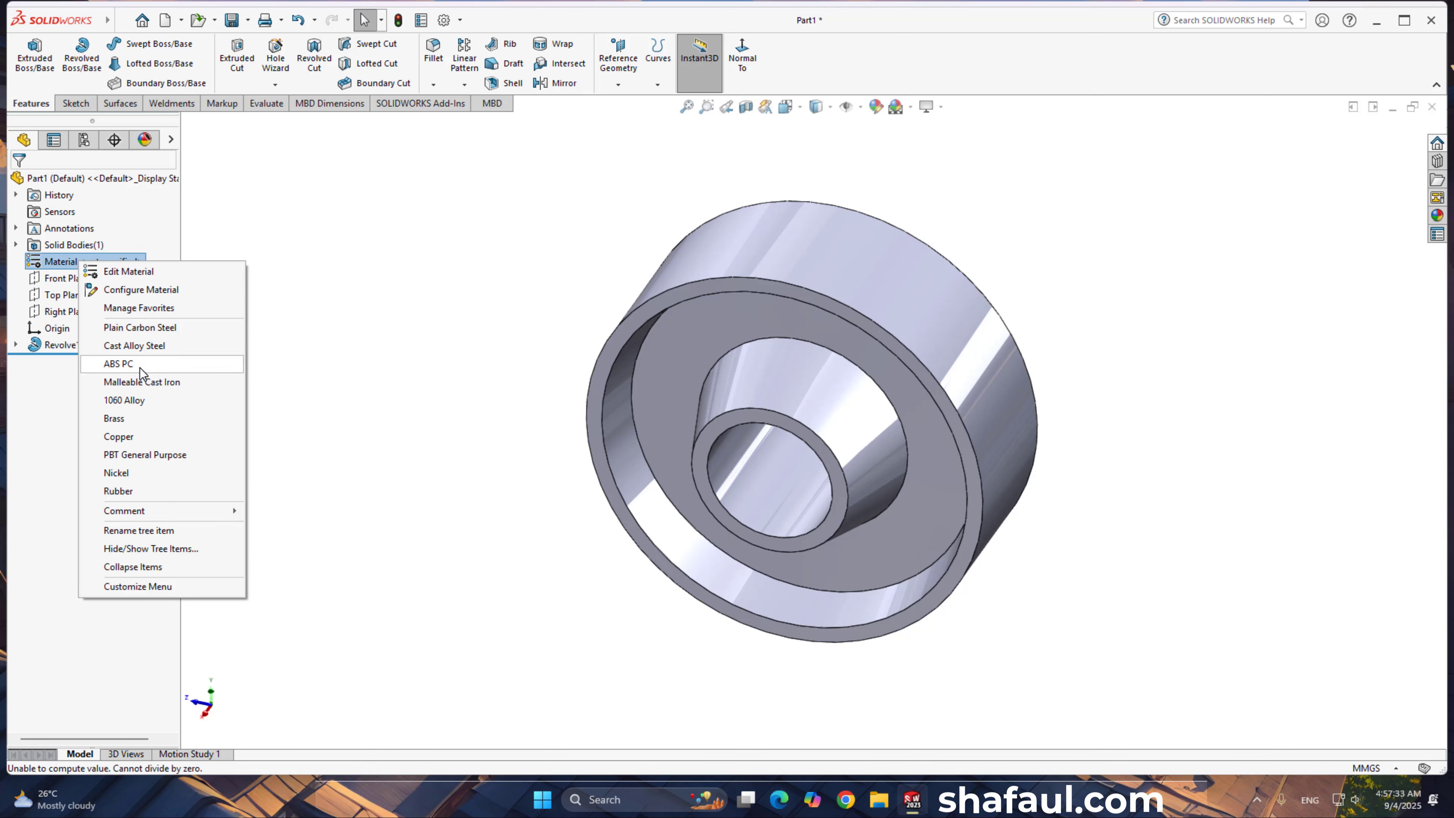
left_click(144, 348)
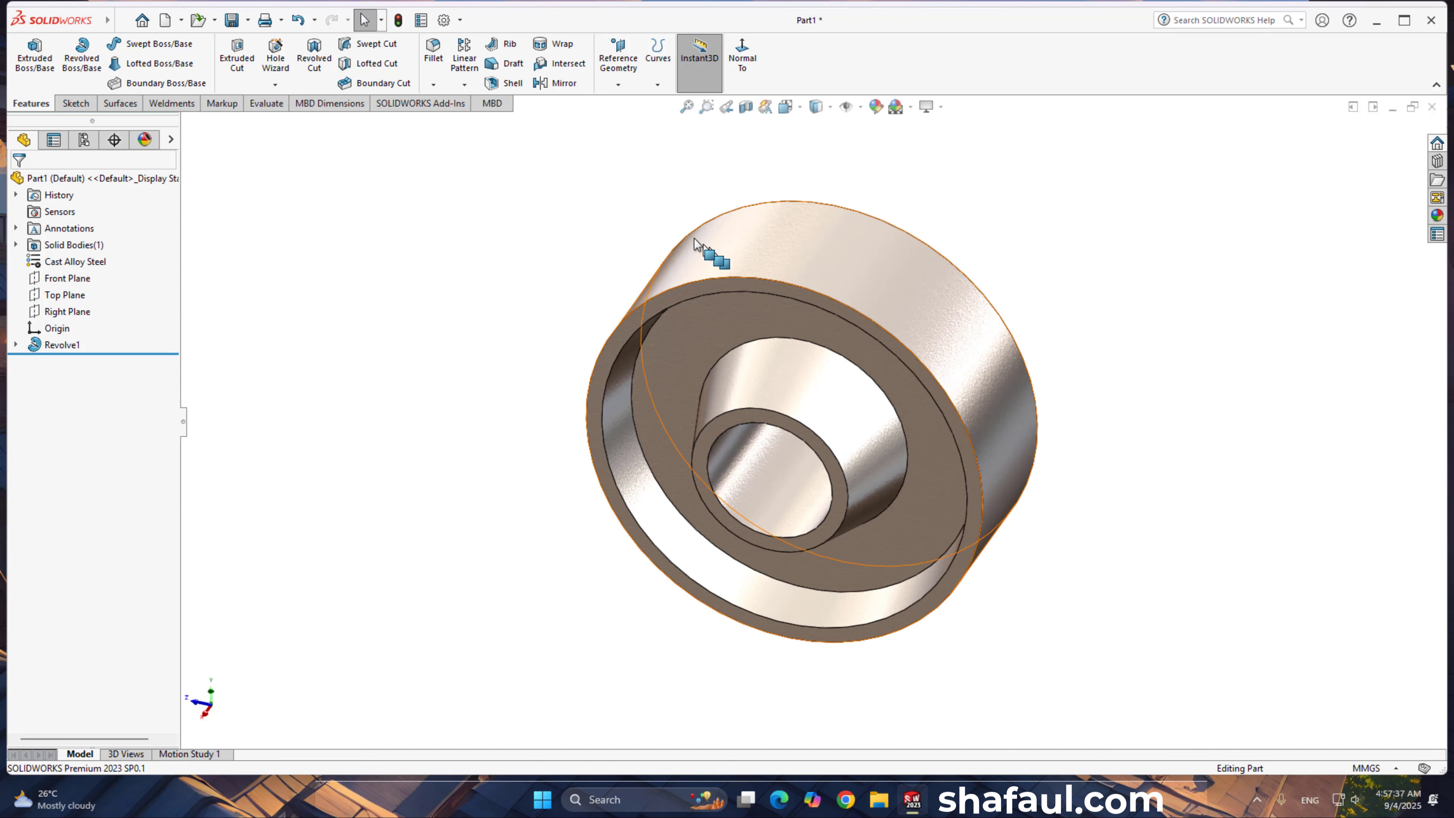
Step: Save the part as "2. Roller" in the Belt rooler Assem folder, replacing the existing file
left_click(232, 21)
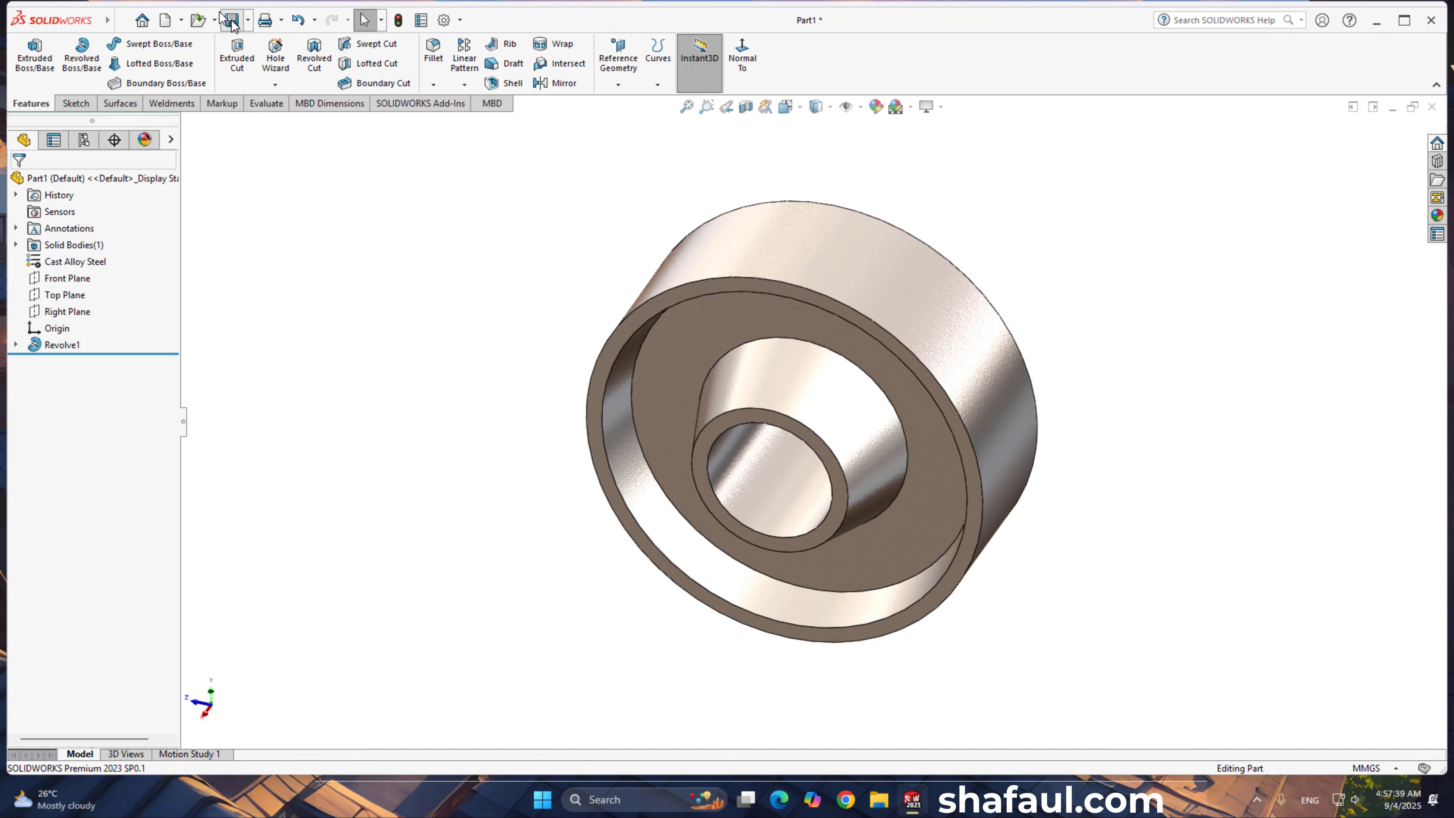
left_click(678, 322)
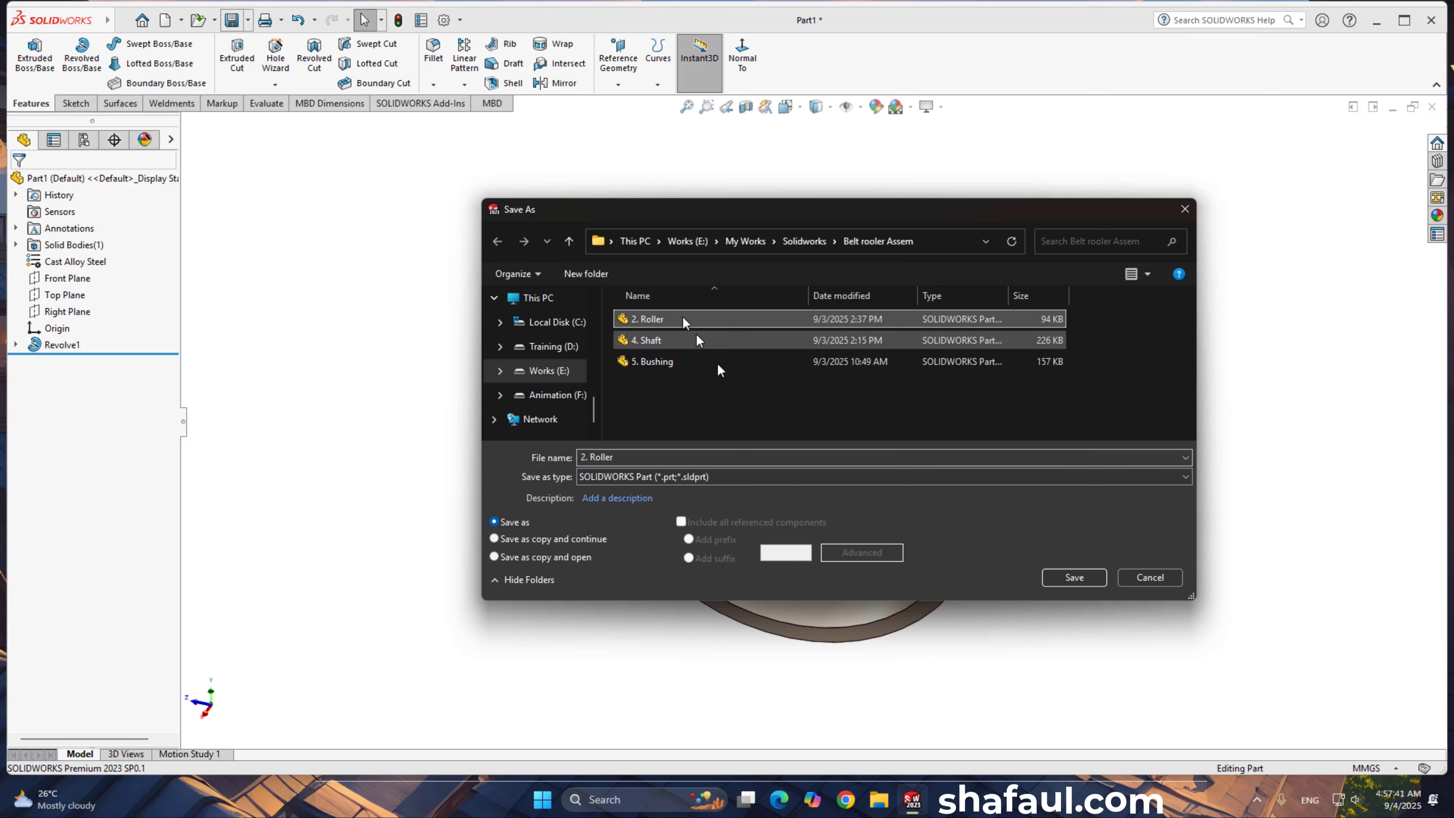
left_click(1092, 580)
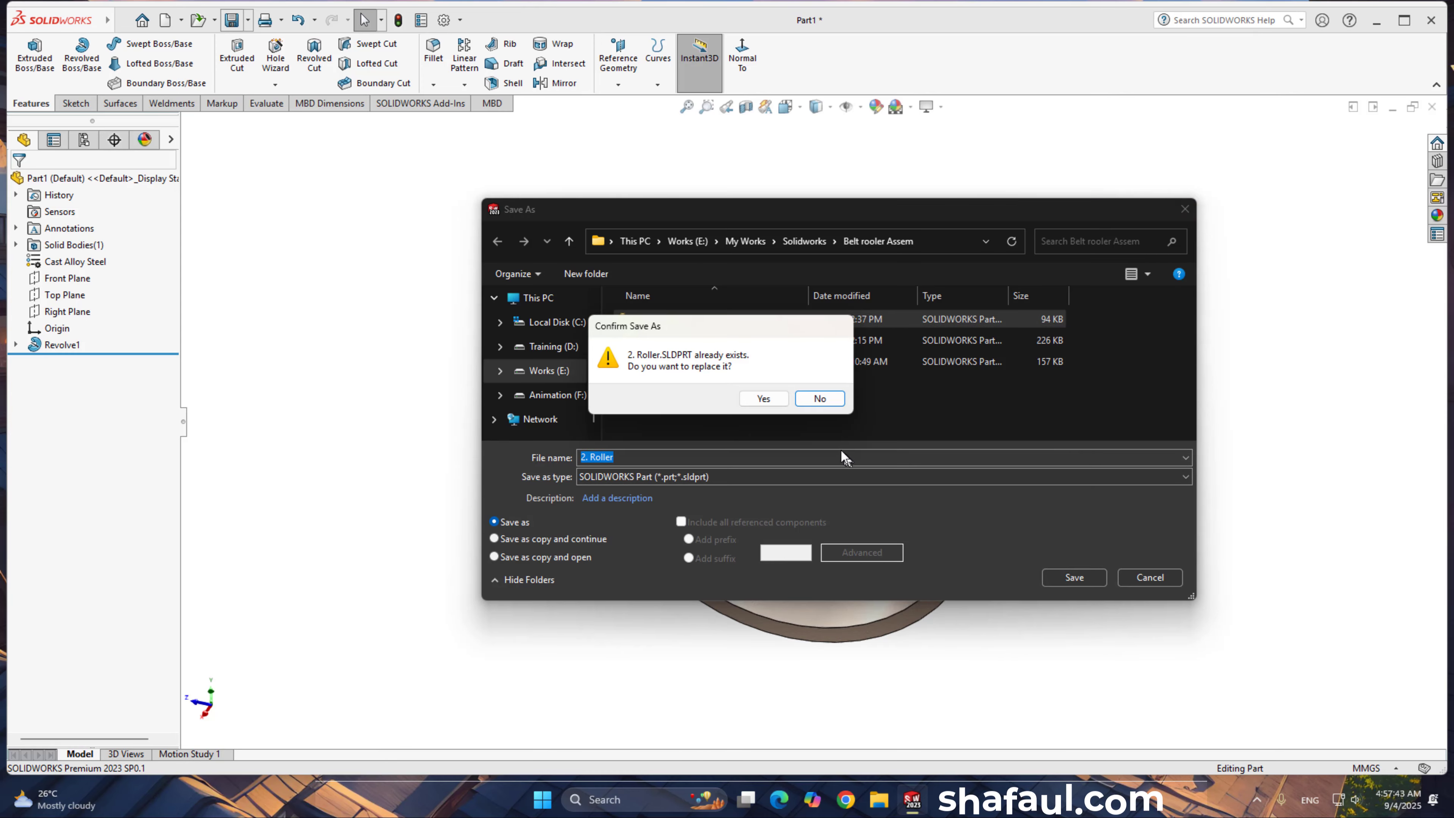
left_click(764, 397)
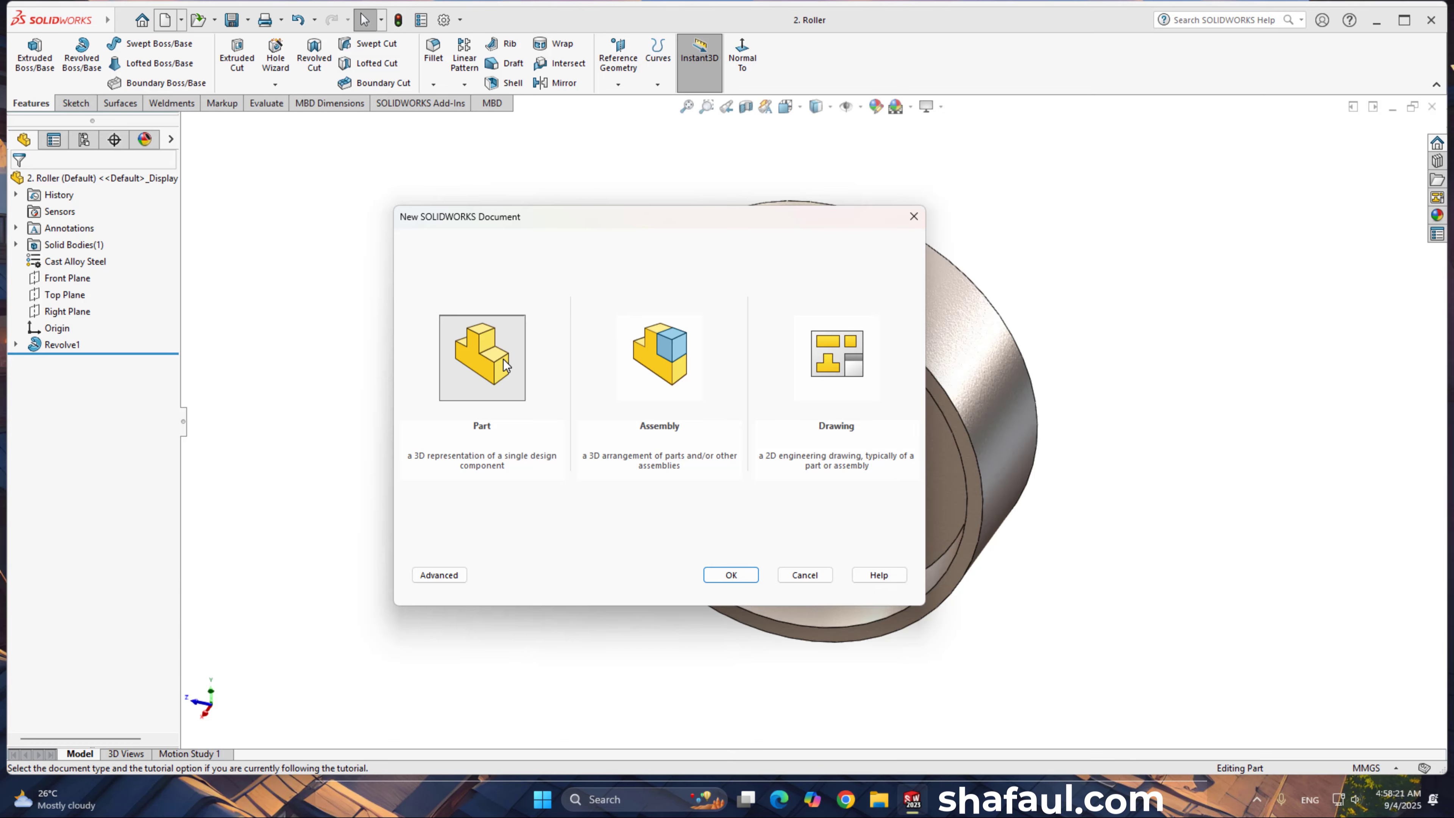
Step: Create a new part document and give its viewport a plain white background scene
left_click(748, 579)
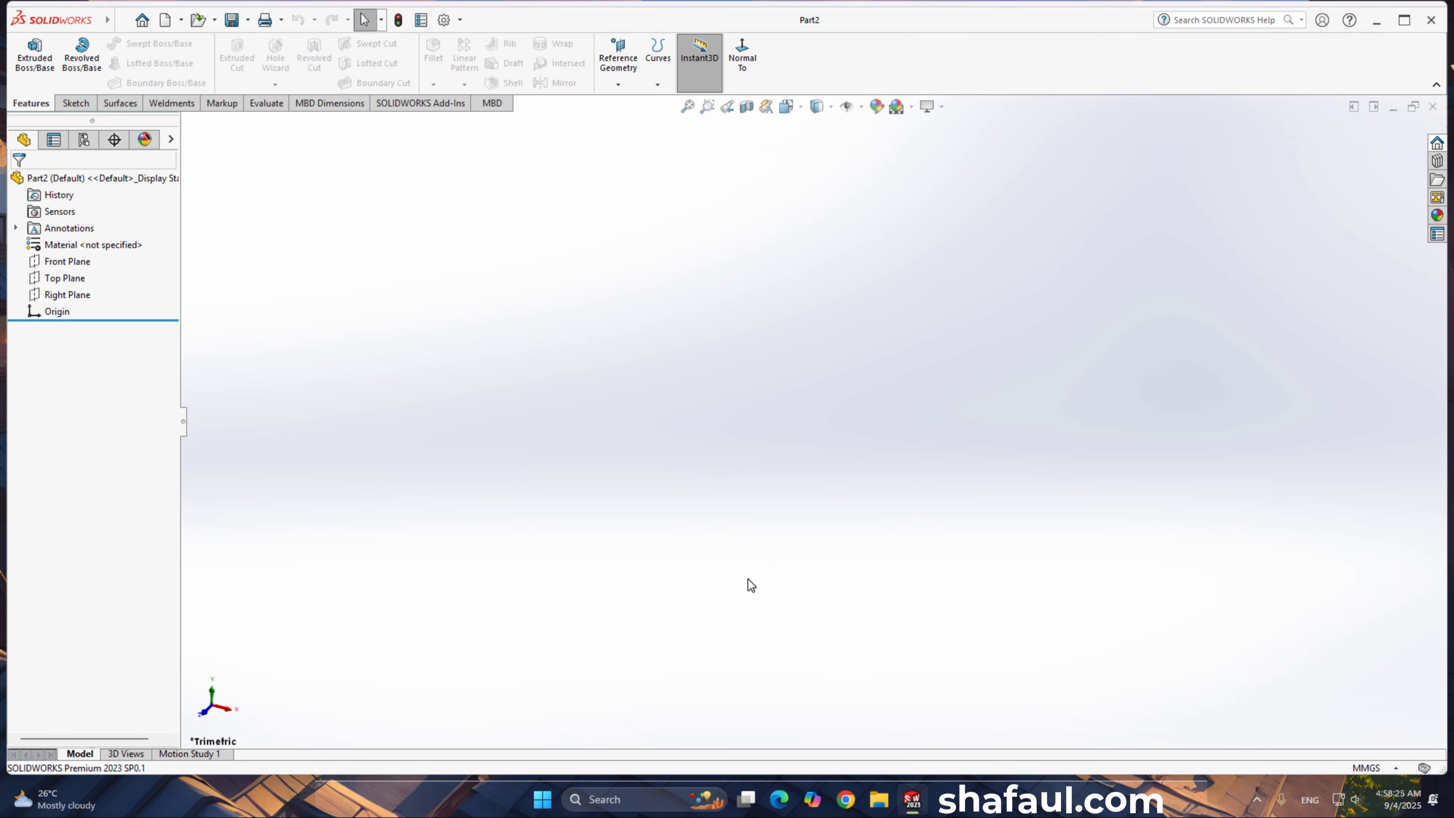
left_click(910, 106)
left_click(946, 145)
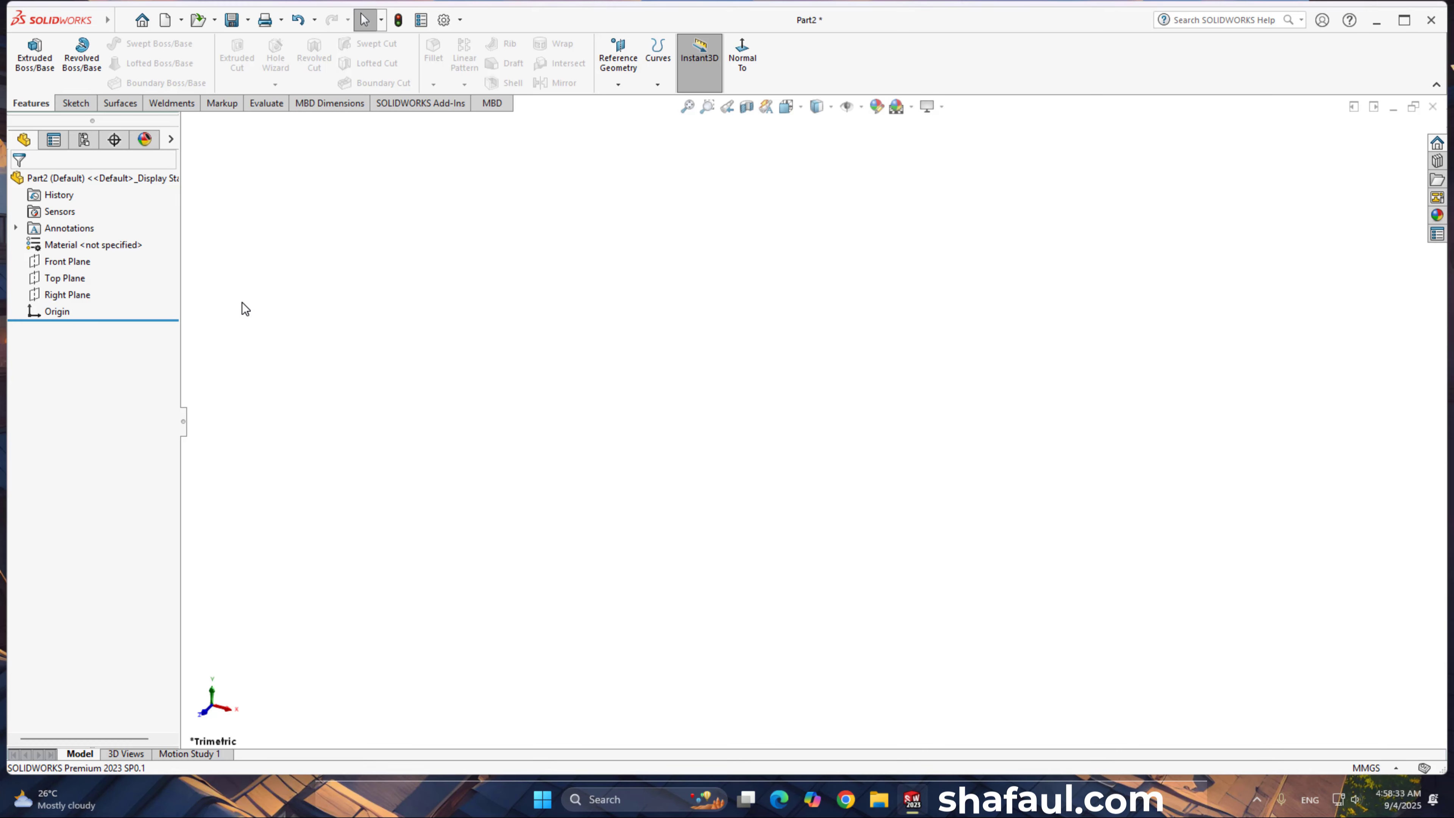
Step: Sketch a center rectangle about 190 by 105 mm on the Top Plane, centred on the origin
left_click(79, 280)
left_click(87, 257)
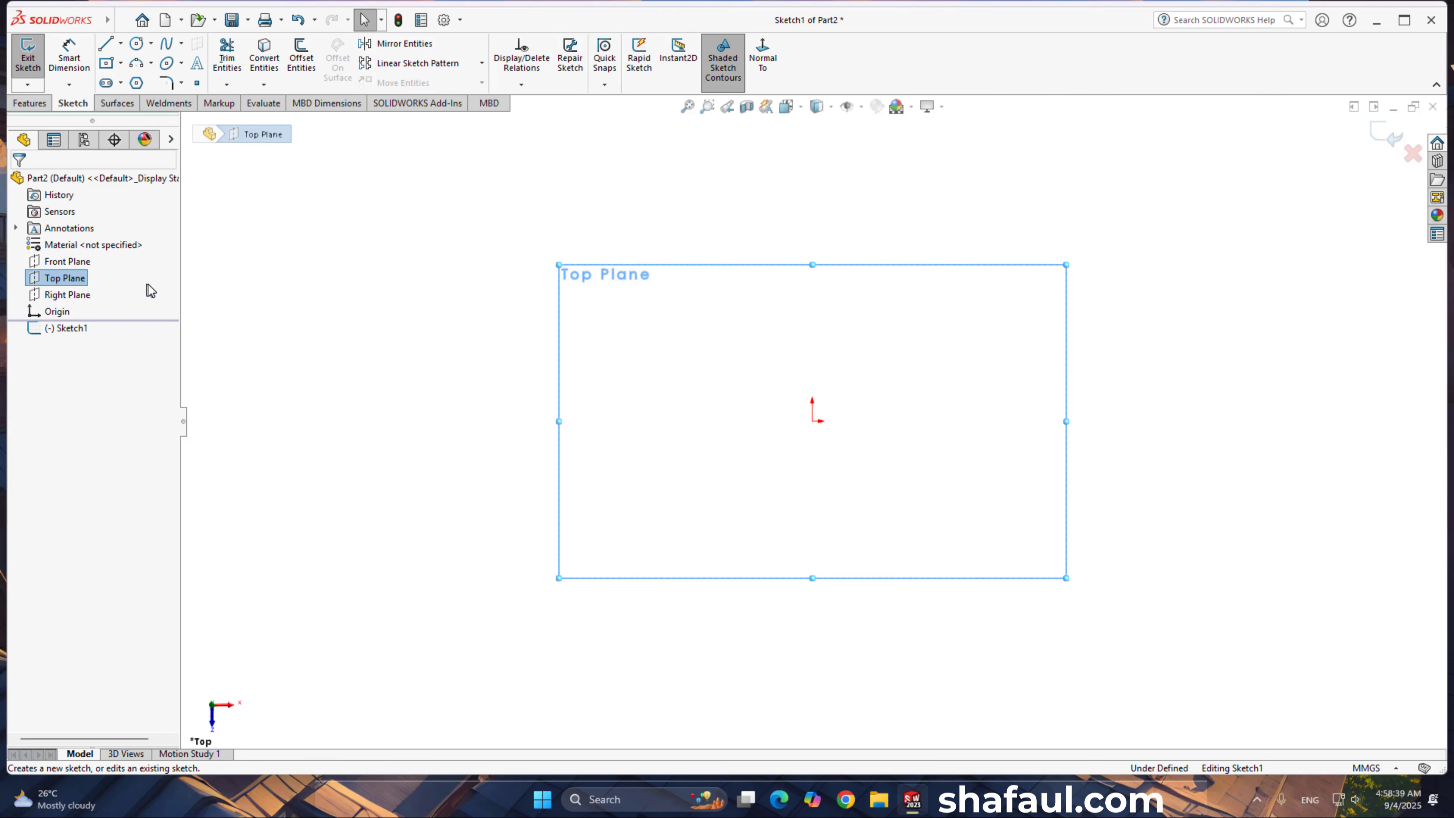
left_click(106, 63)
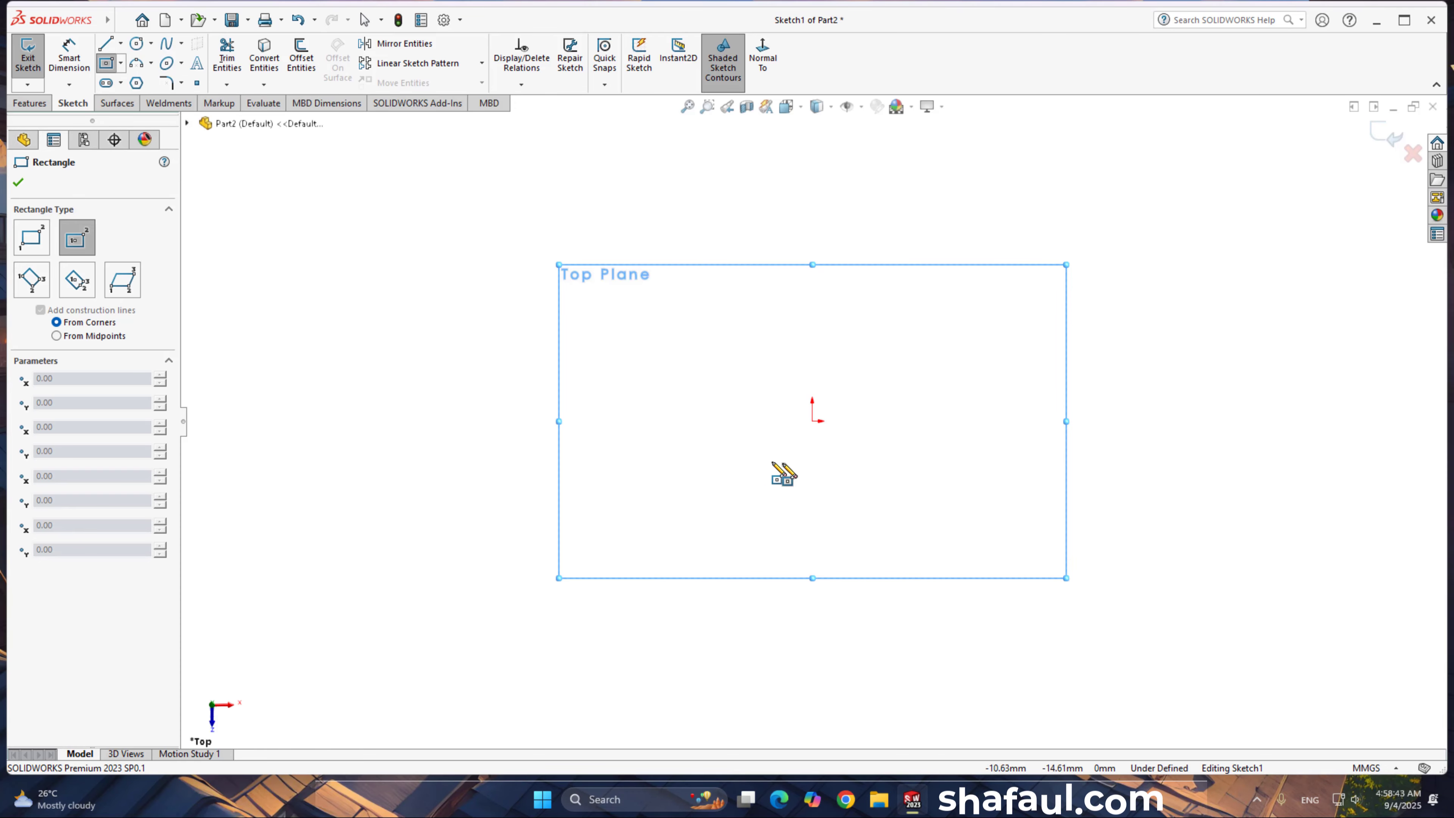
left_click(812, 421)
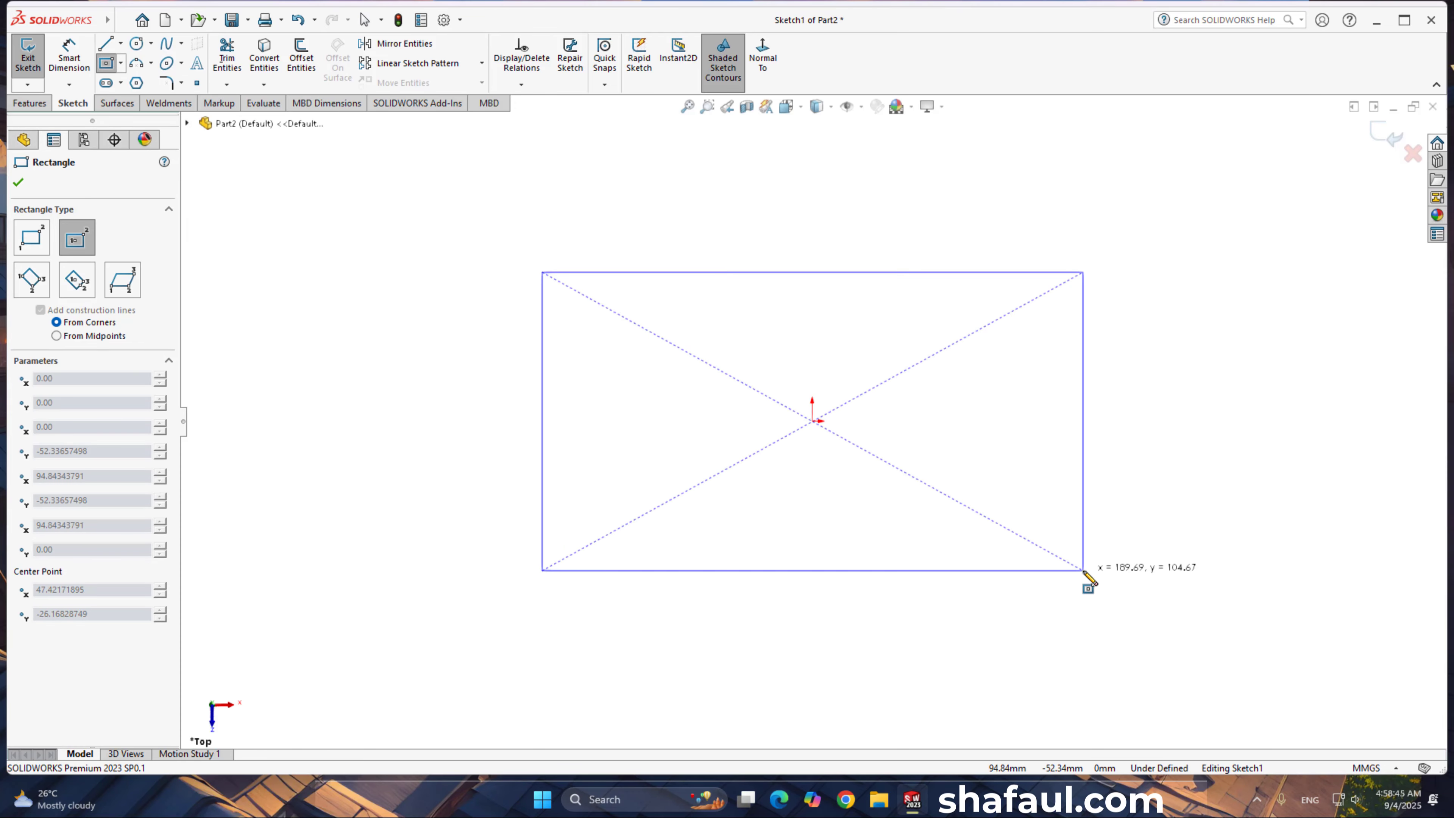
left_click(1083, 570)
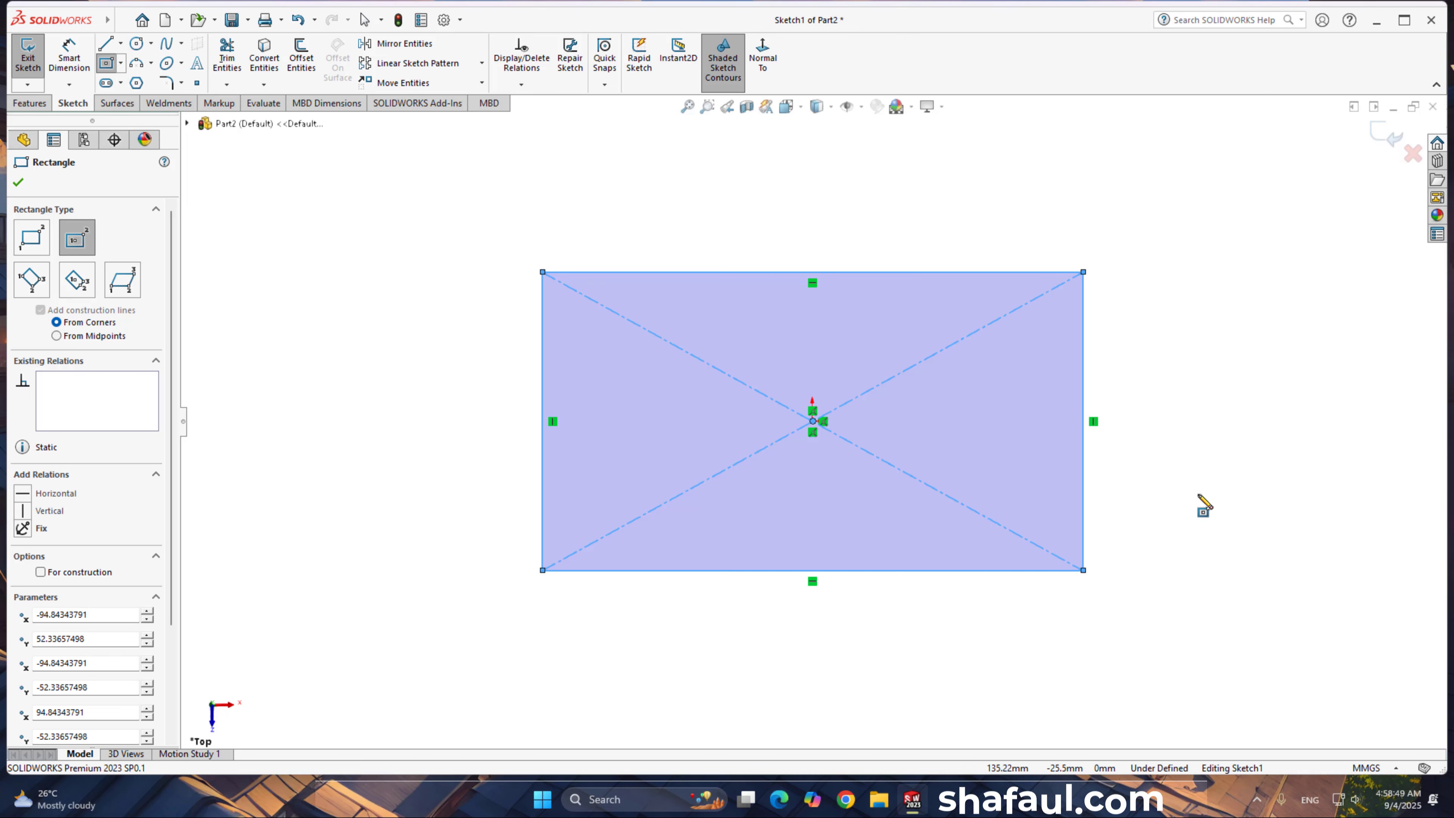
Step: Dimension the rectangle's vertical side as 35 mm
key("d")
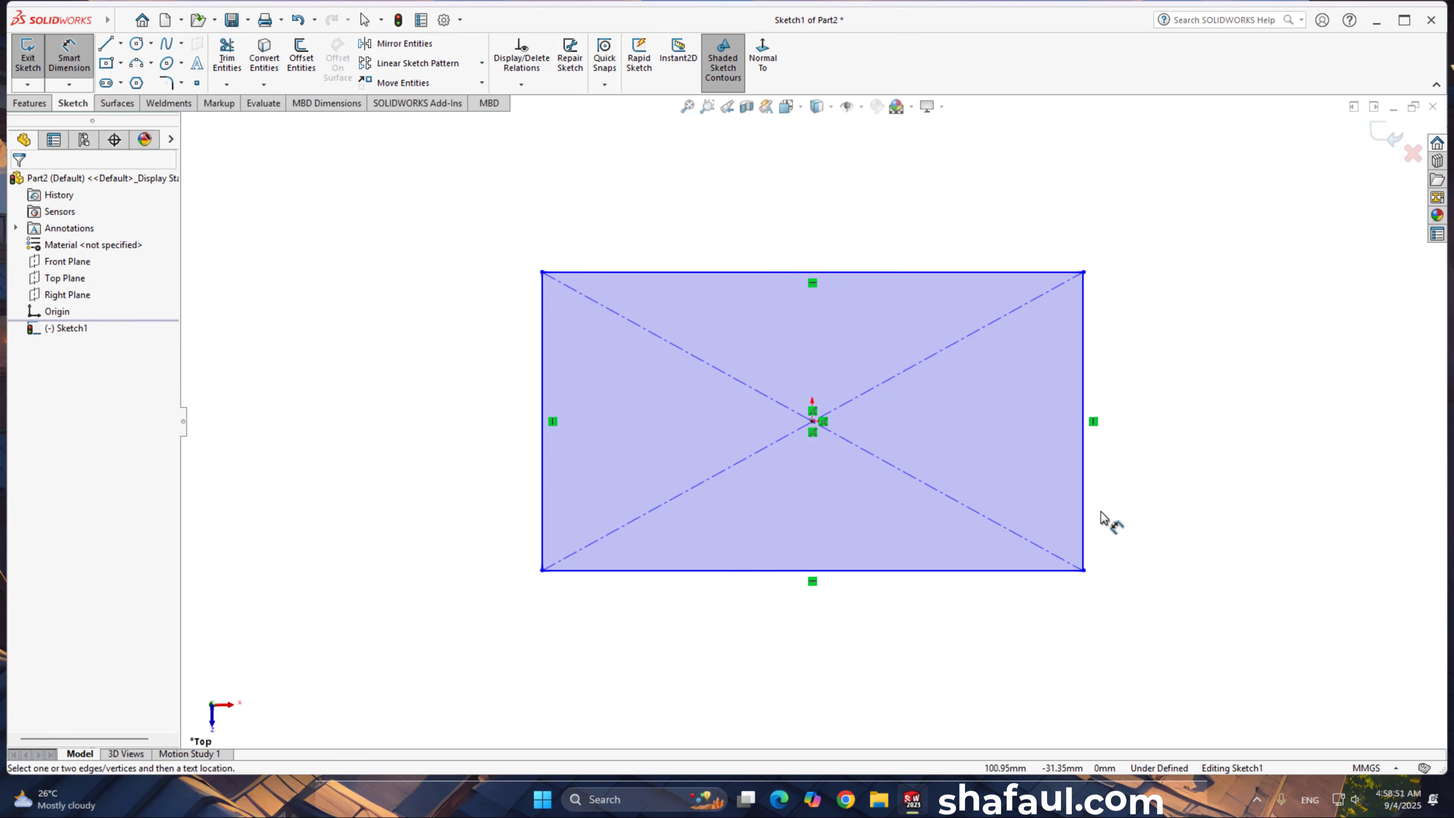
left_click(1084, 524)
left_click(1253, 463)
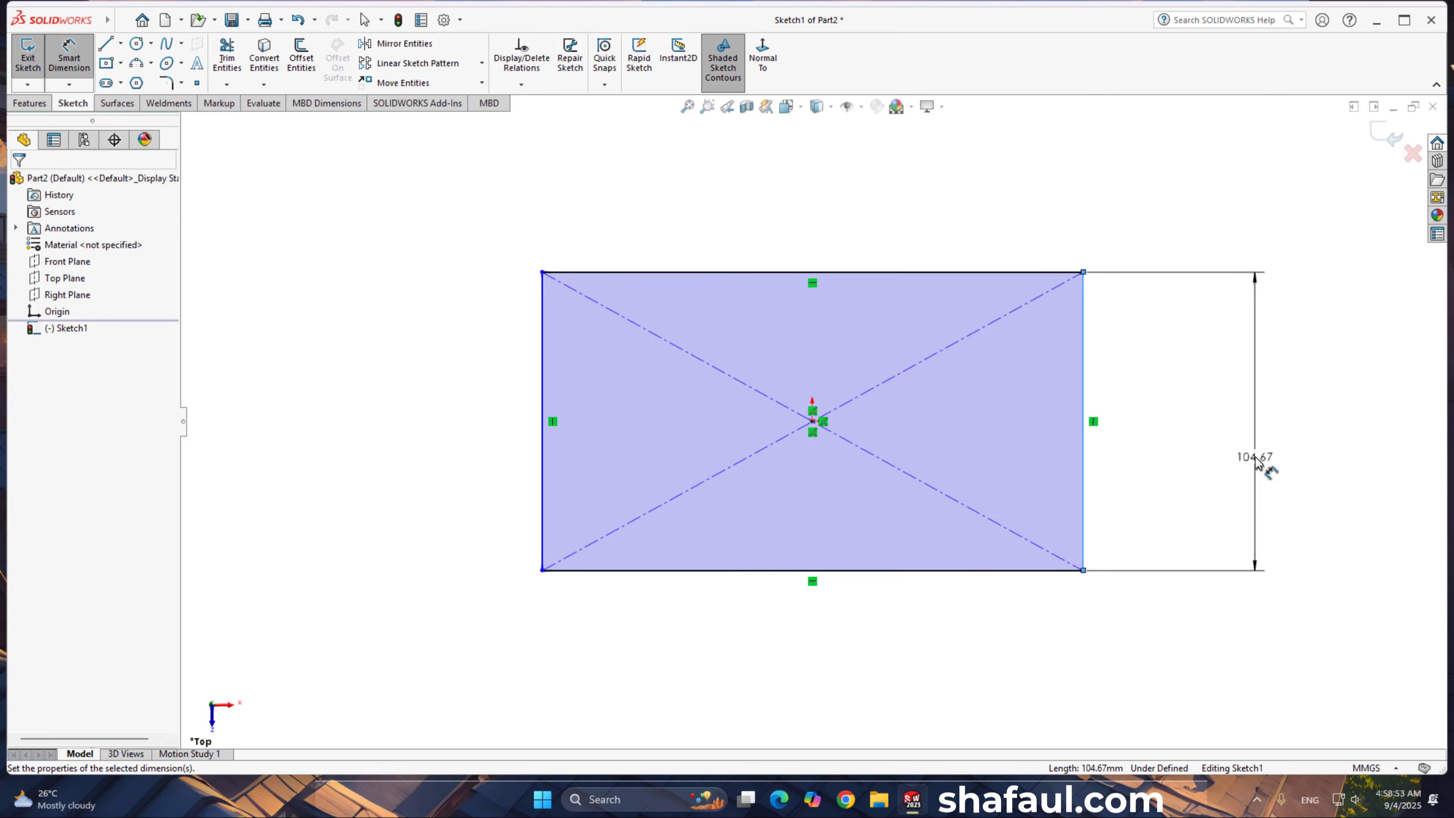
type("35")
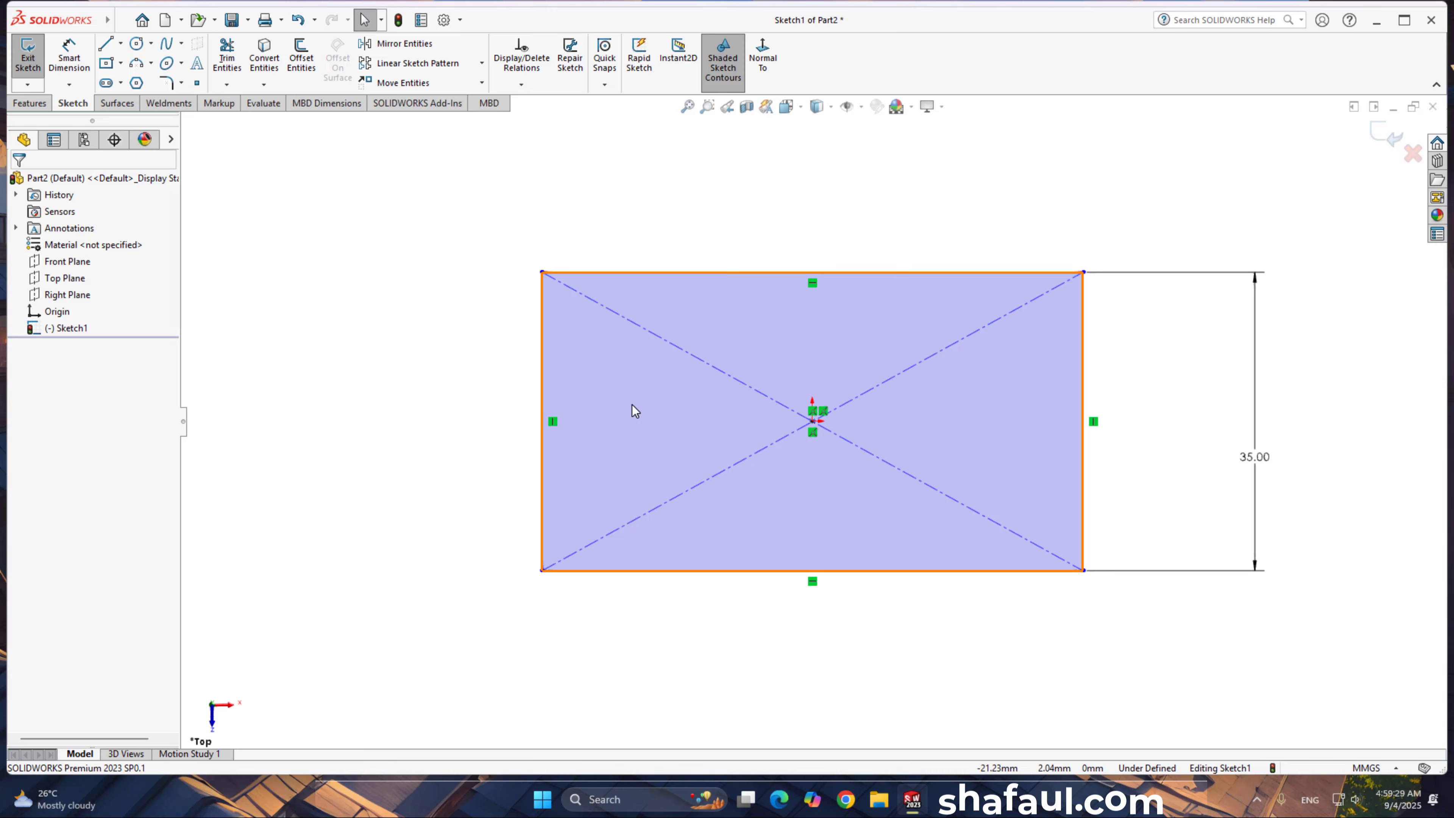
Step: Round the rectangle's two lower corners with 12 mm sketch fillets
left_click(166, 84)
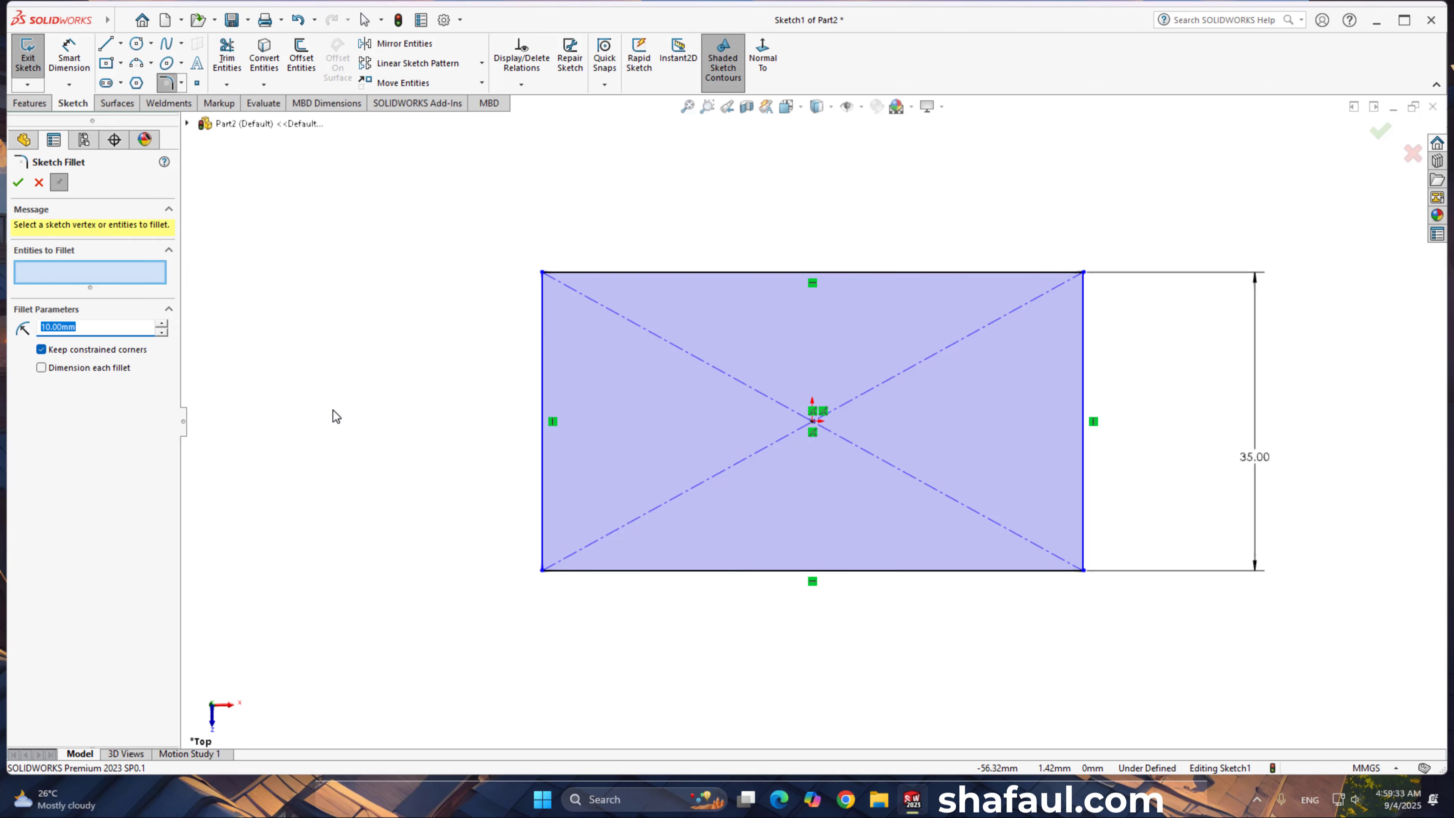
type("12")
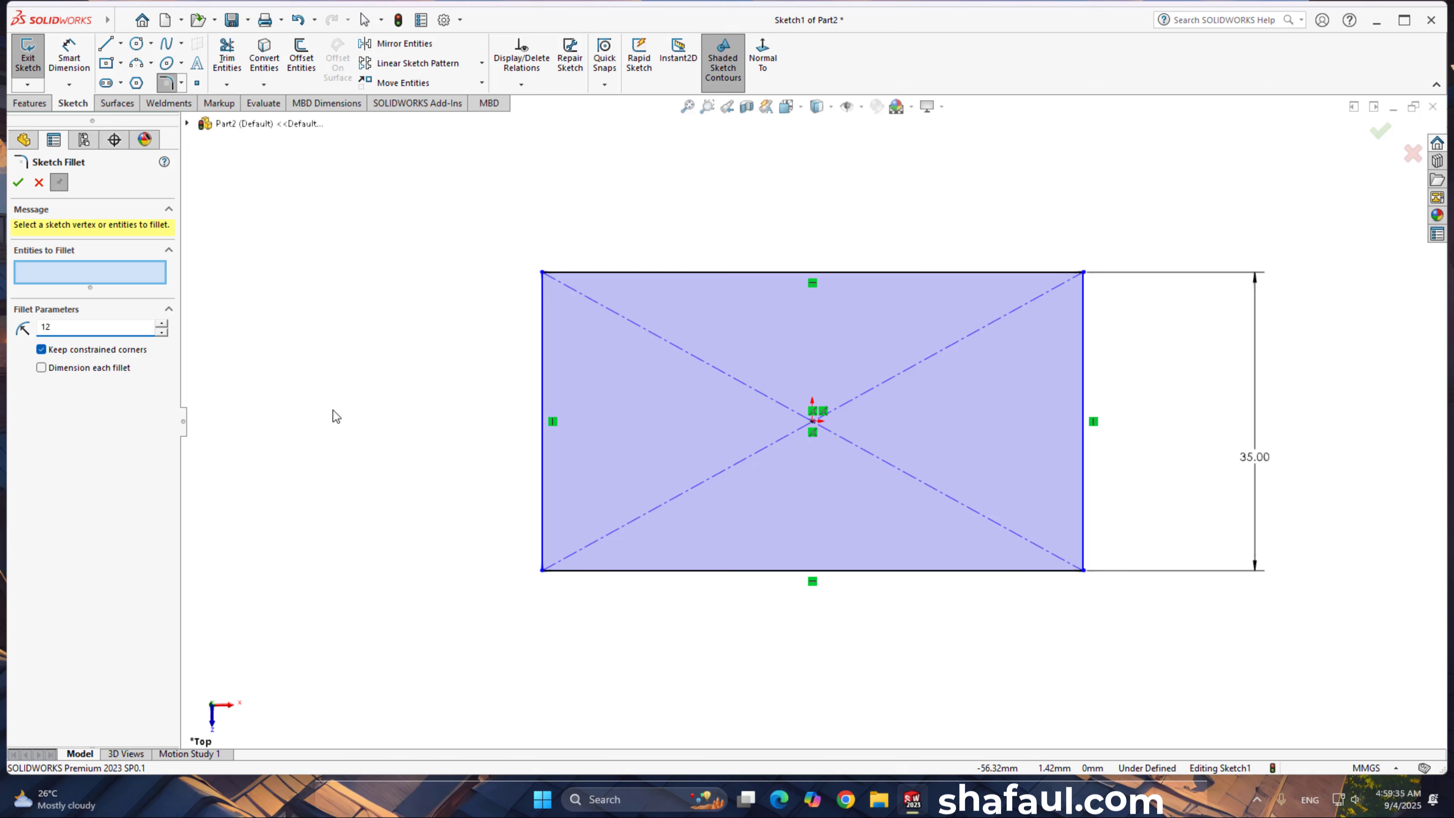
key("Return")
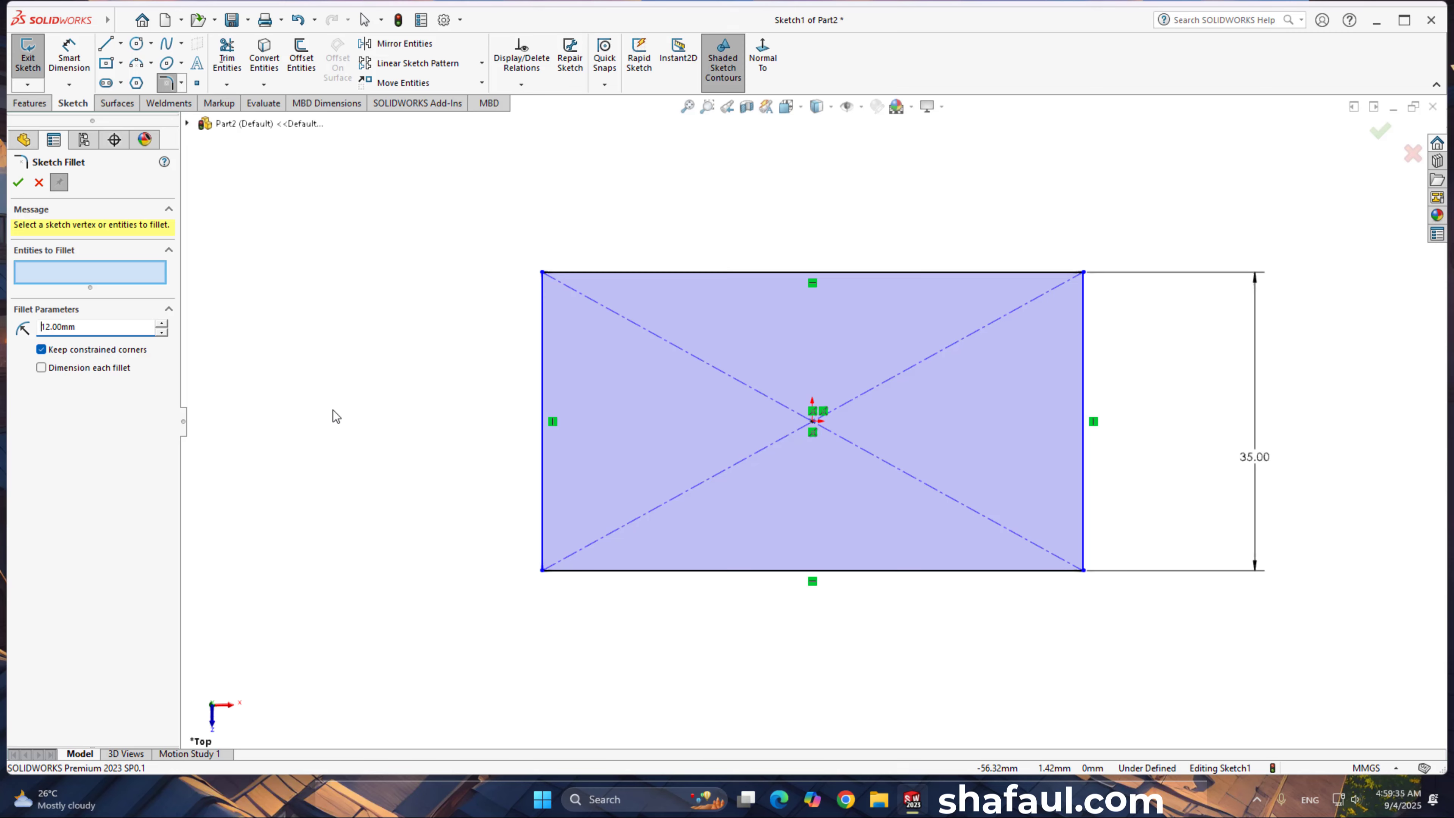
left_click(549, 581)
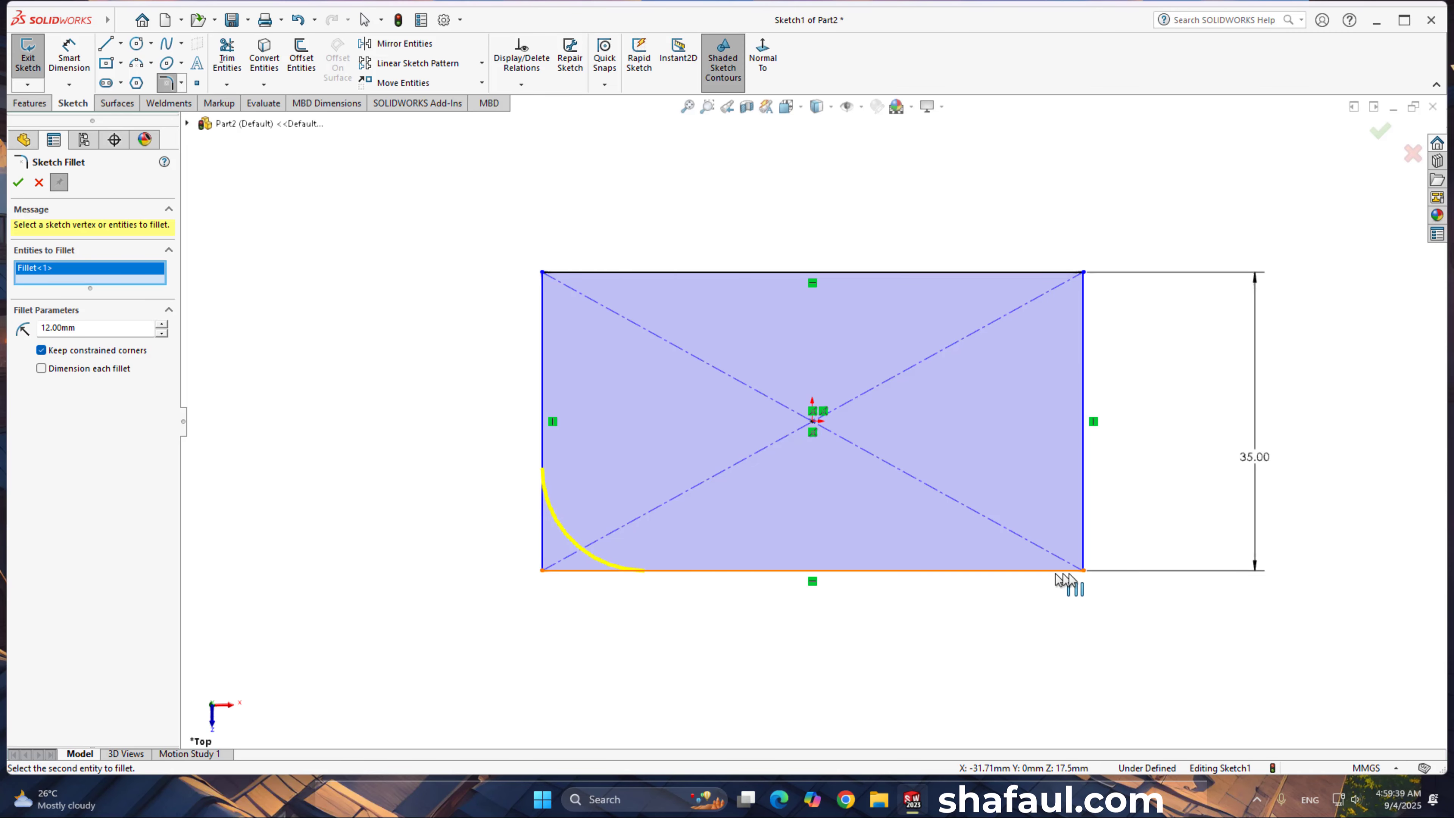
left_click(1086, 571)
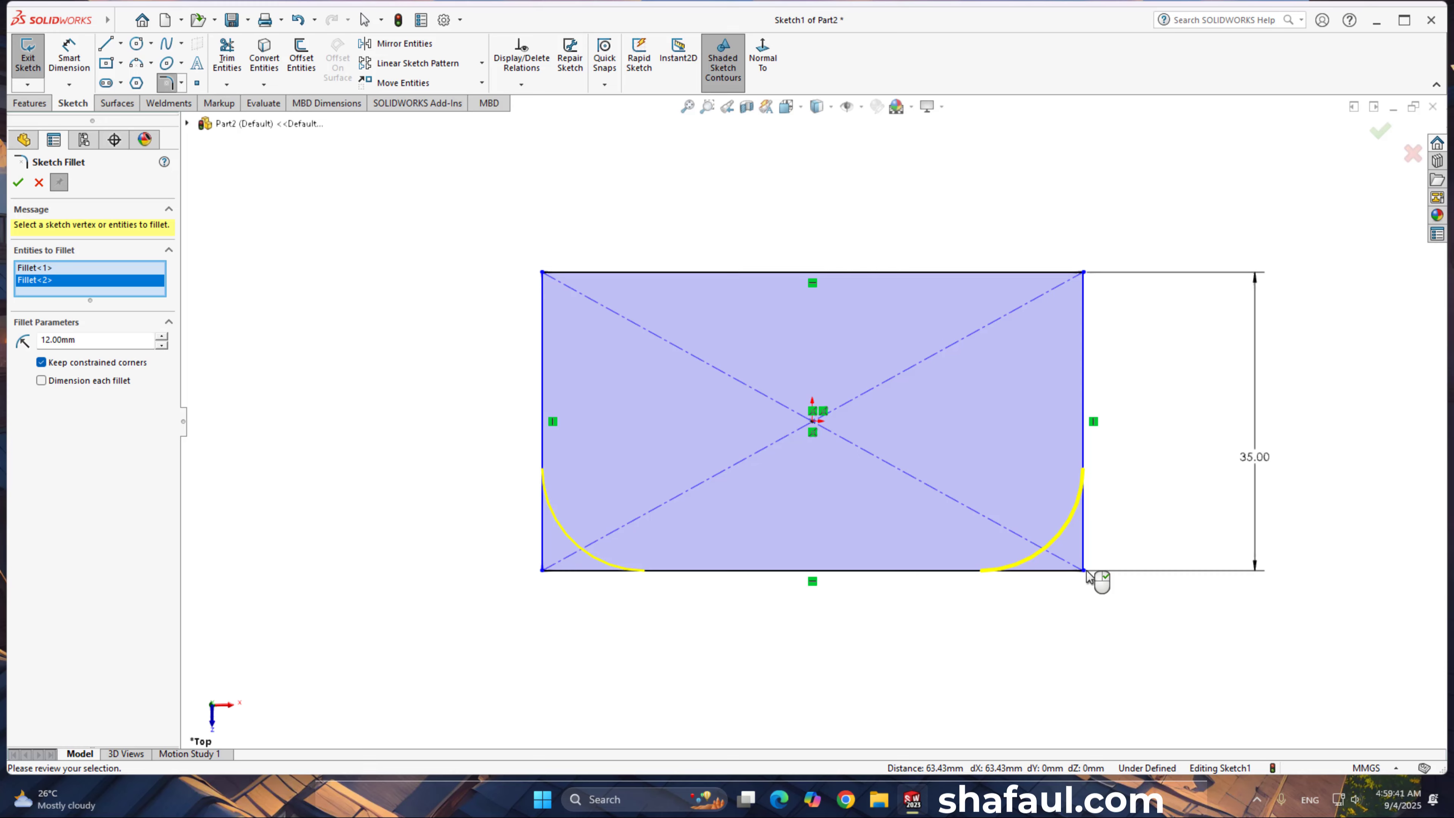
right_click(1085, 571)
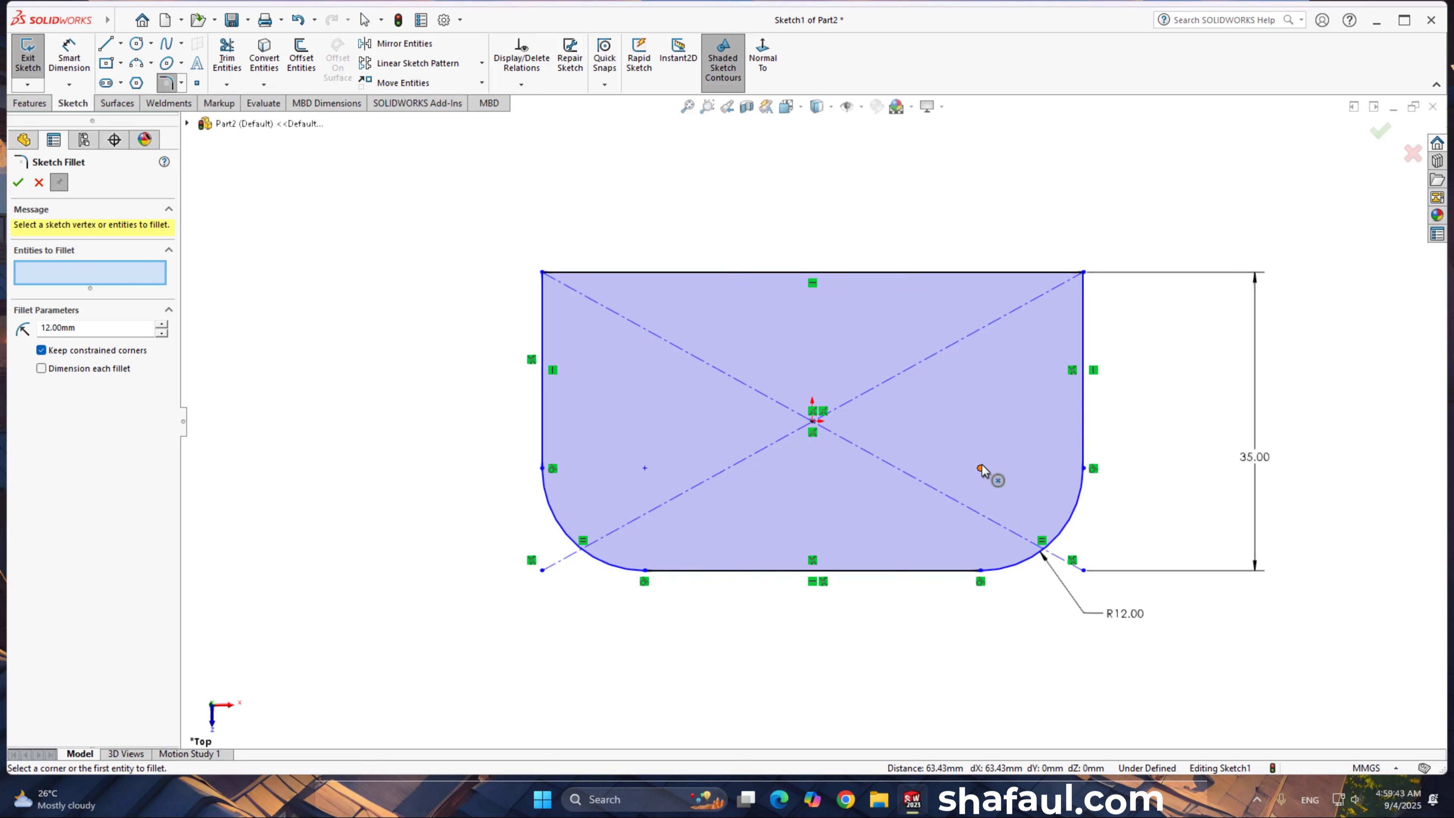
Step: Sketch circles on both fillet centre points, about 5 mm in radius at the right one and 6 mm at the left one
left_click(136, 44)
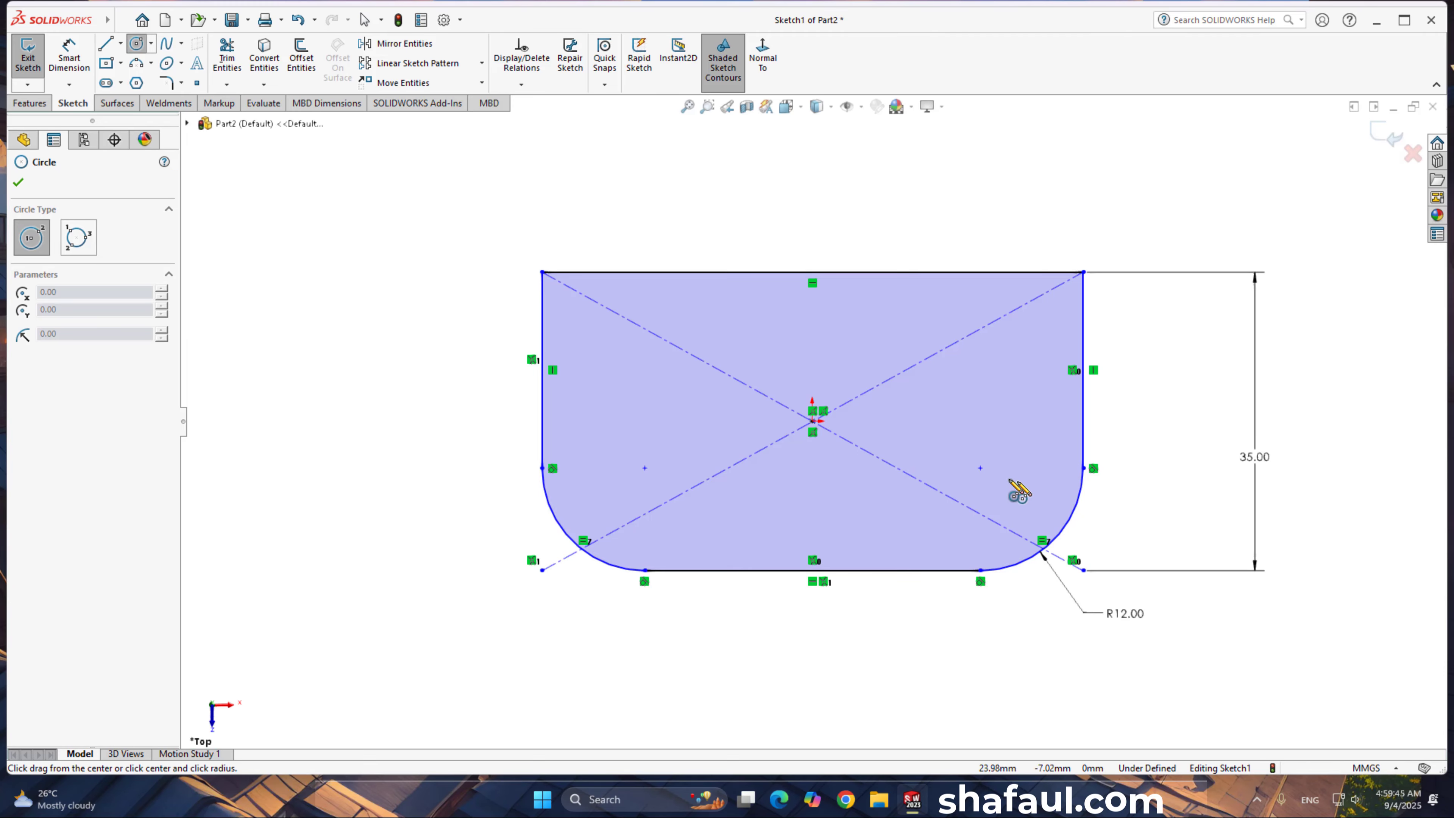
left_click(980, 468)
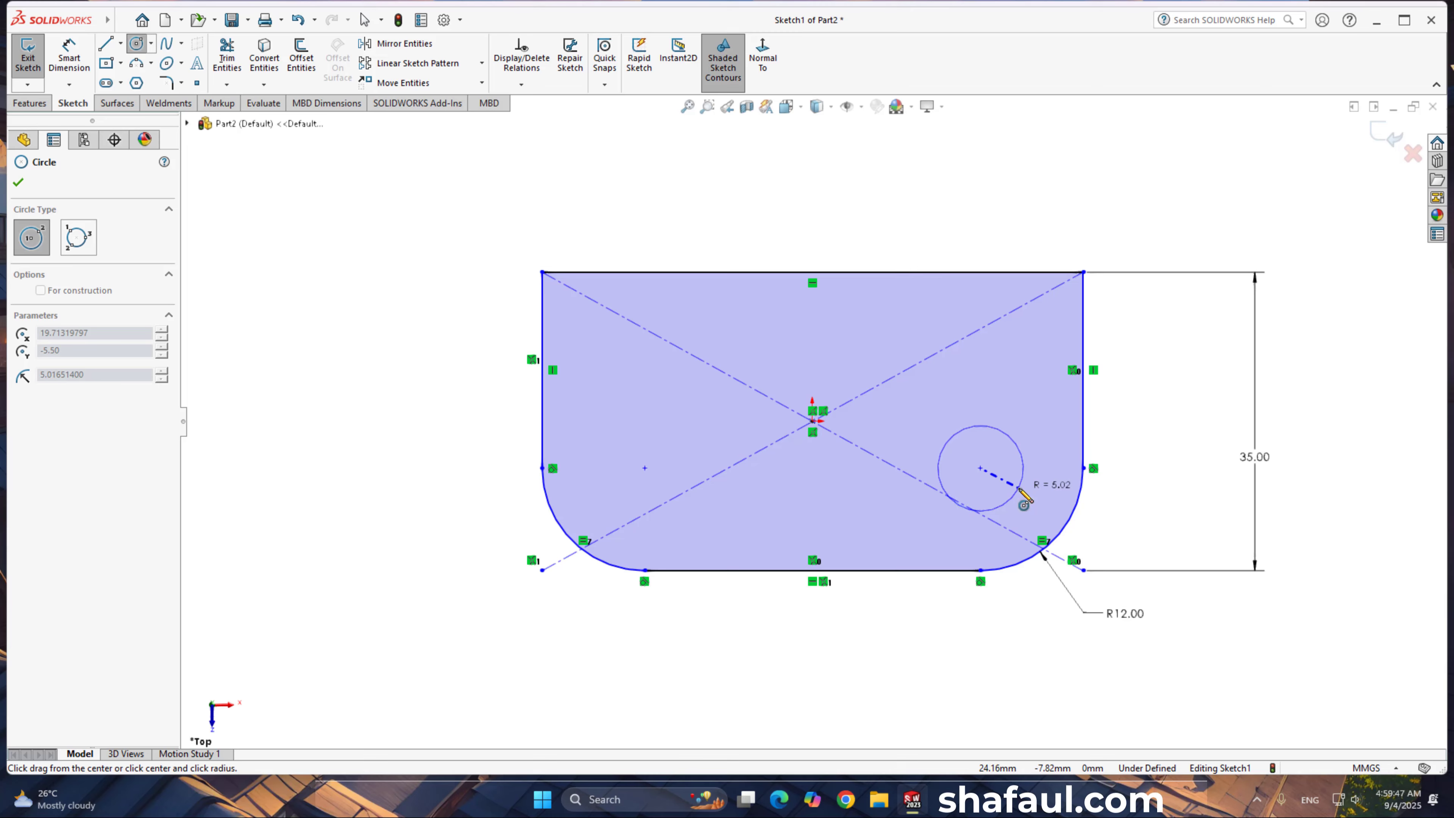
left_click(1024, 498)
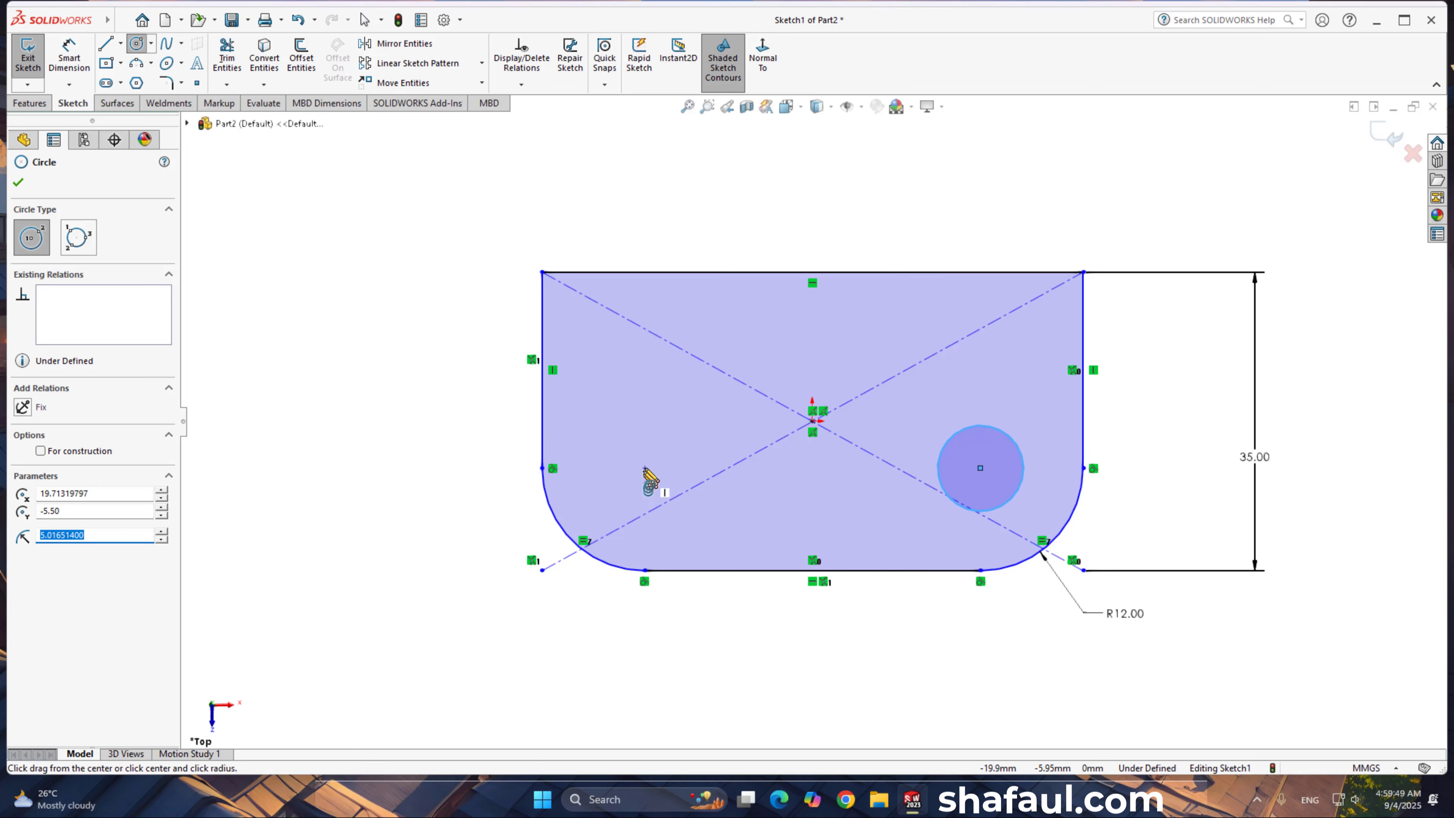
left_click(645, 468)
left_click(682, 504)
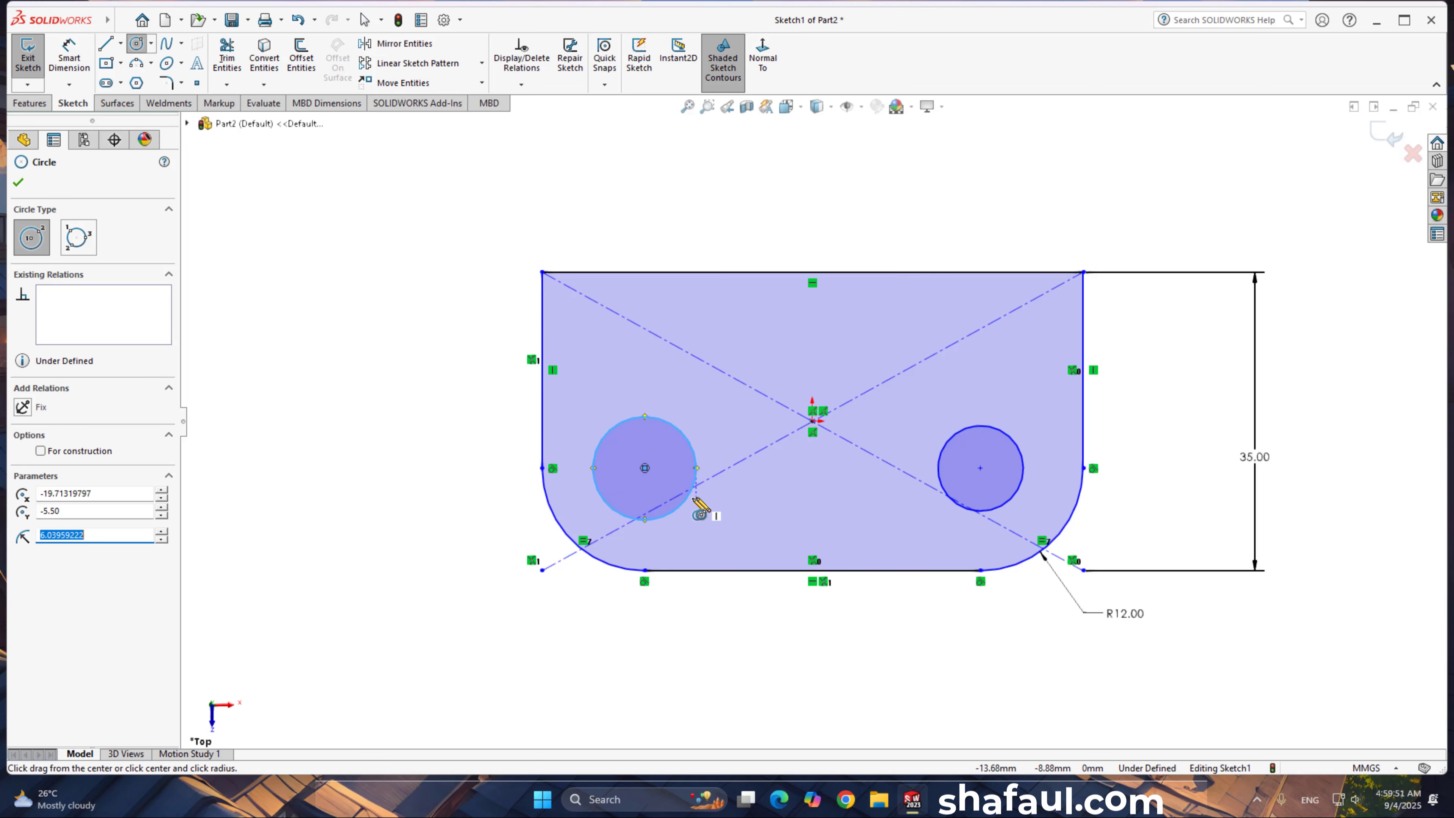
Step: Dimension the left circle's diameter as 12 mm
right_click_drag(473, 572, 471, 504)
left_click(595, 493)
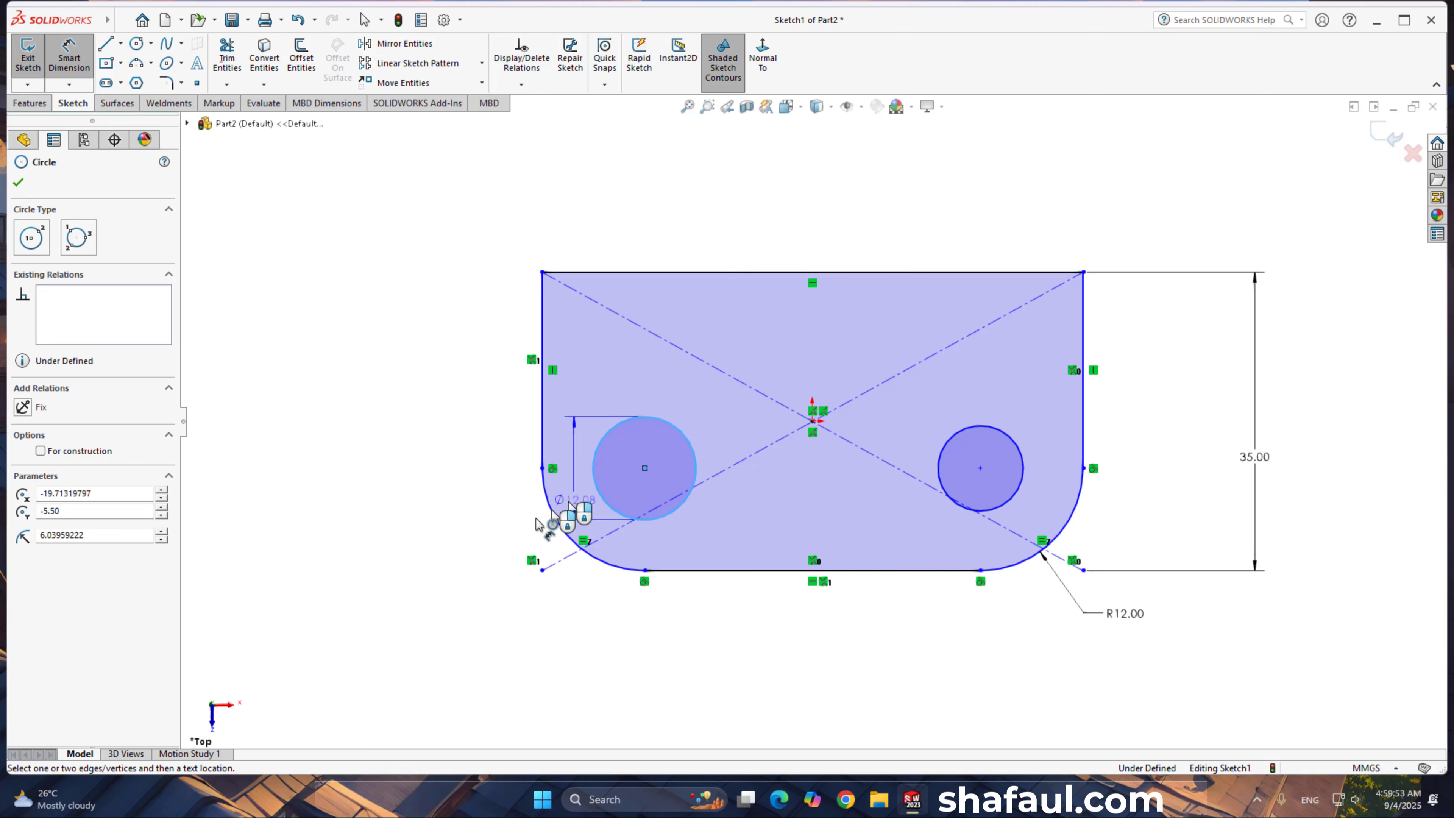
left_click(411, 560)
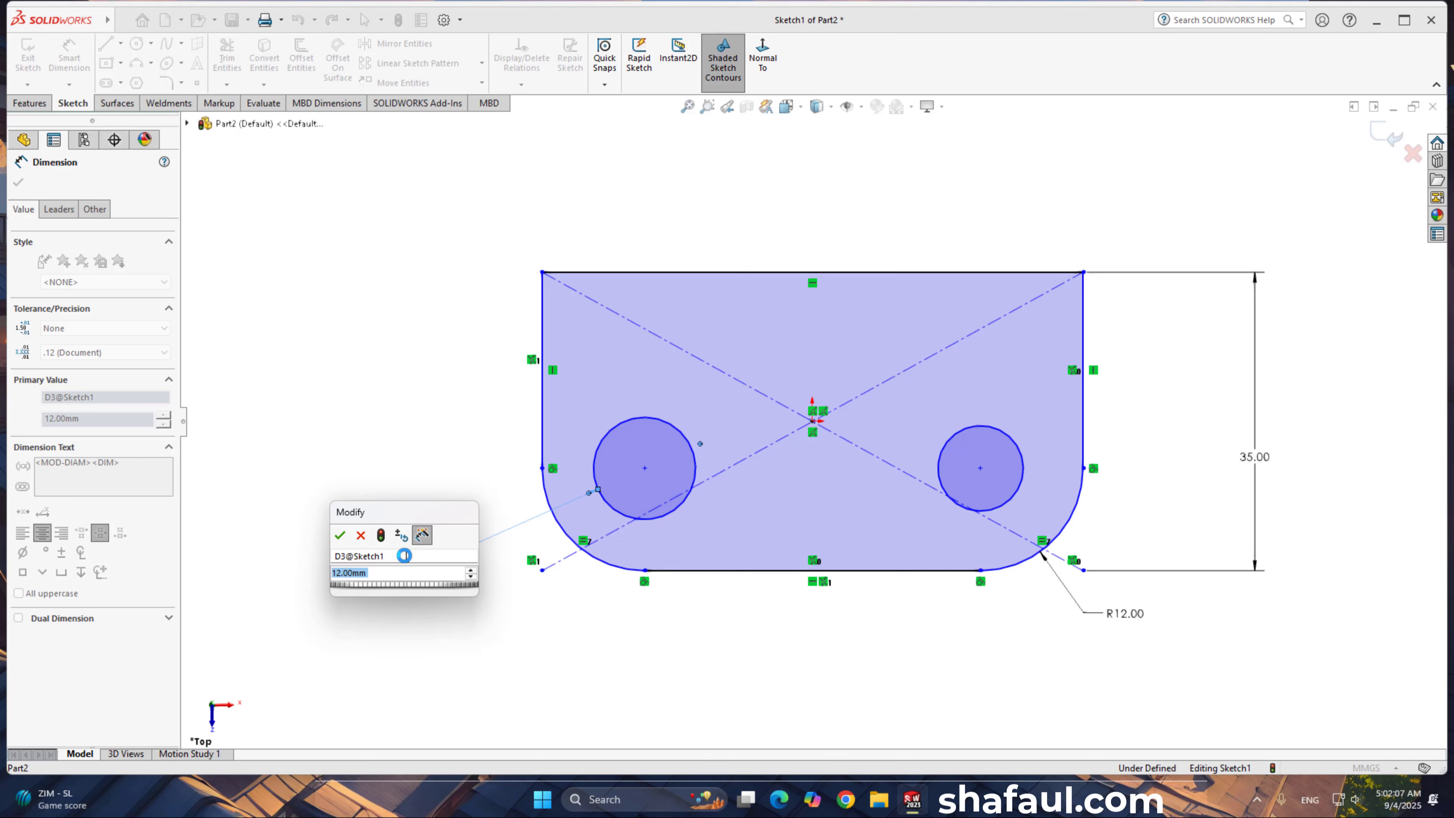
left_click(339, 535)
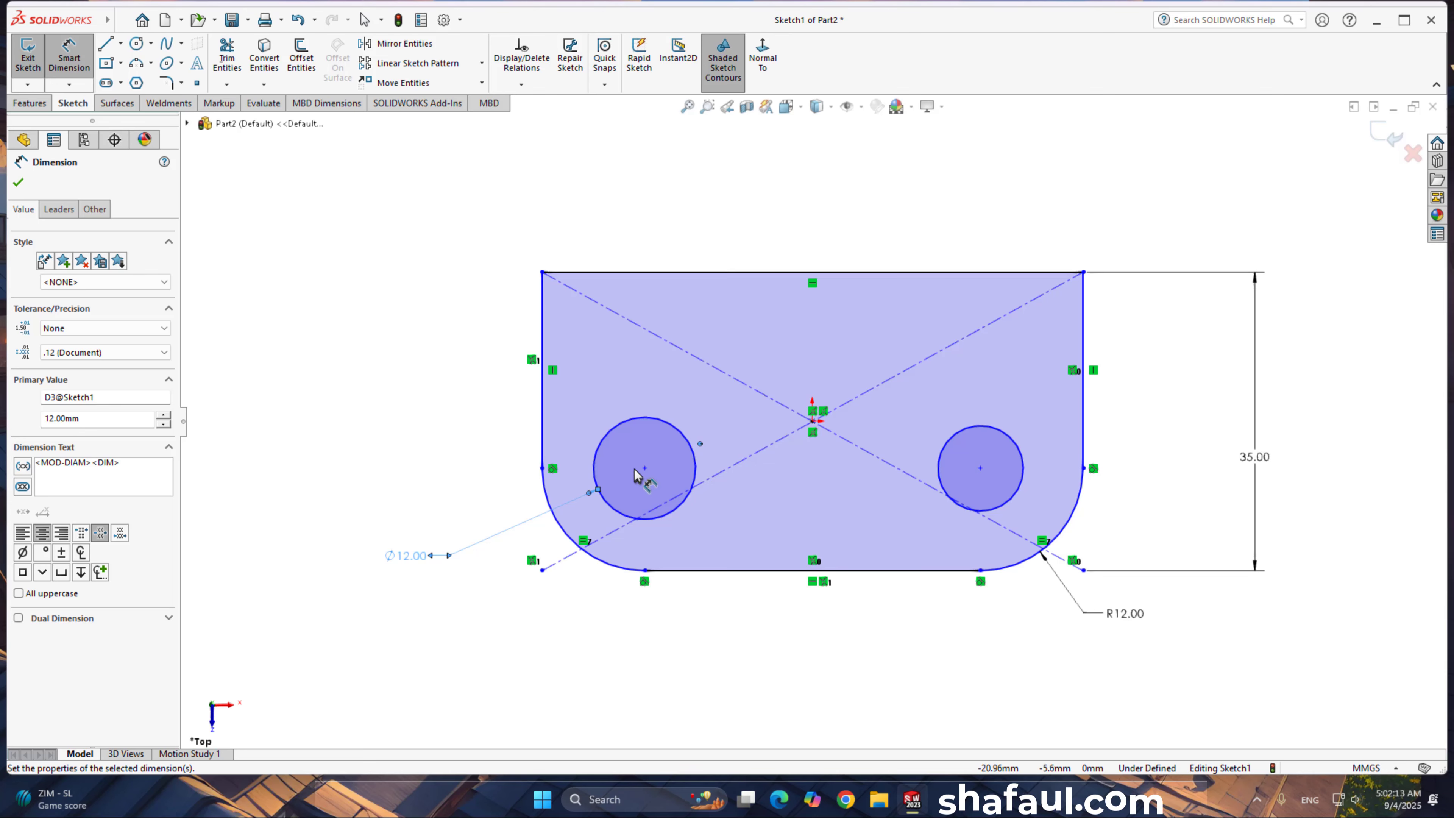
Step: Dimension the horizontal distance between the two circle centres as 48 mm
left_click(645, 468)
left_click(979, 468)
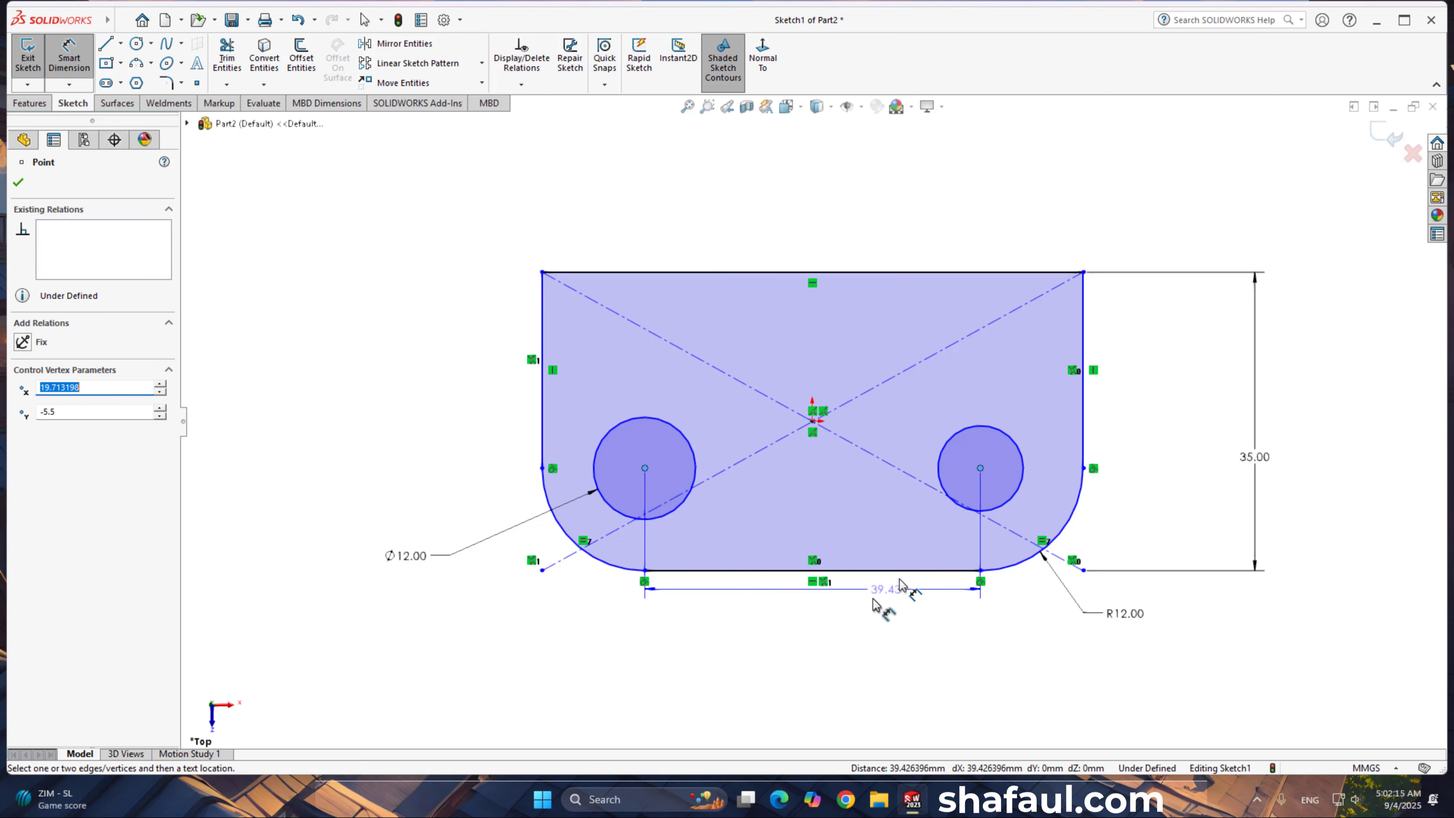
left_click(807, 627)
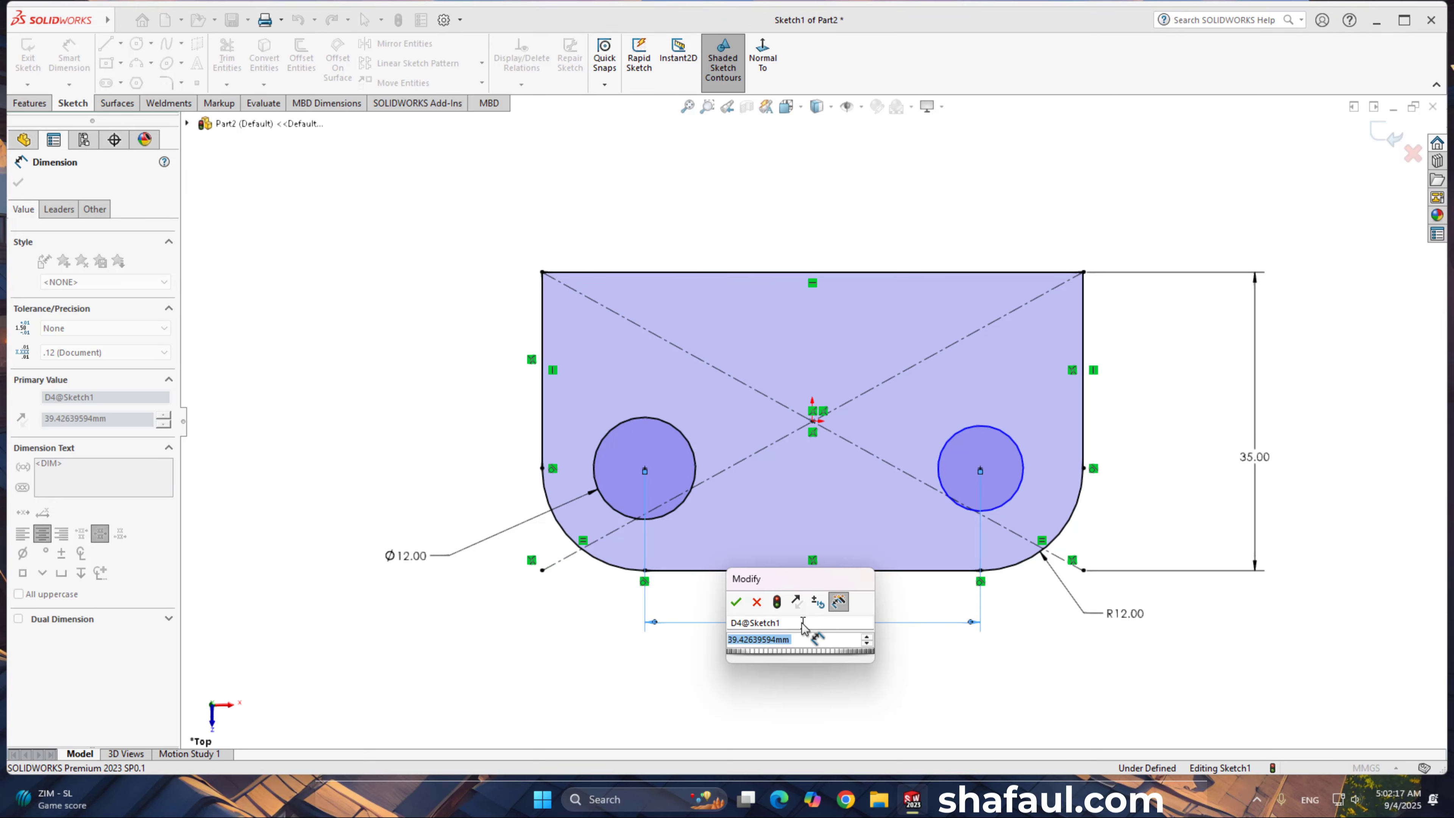
type("48")
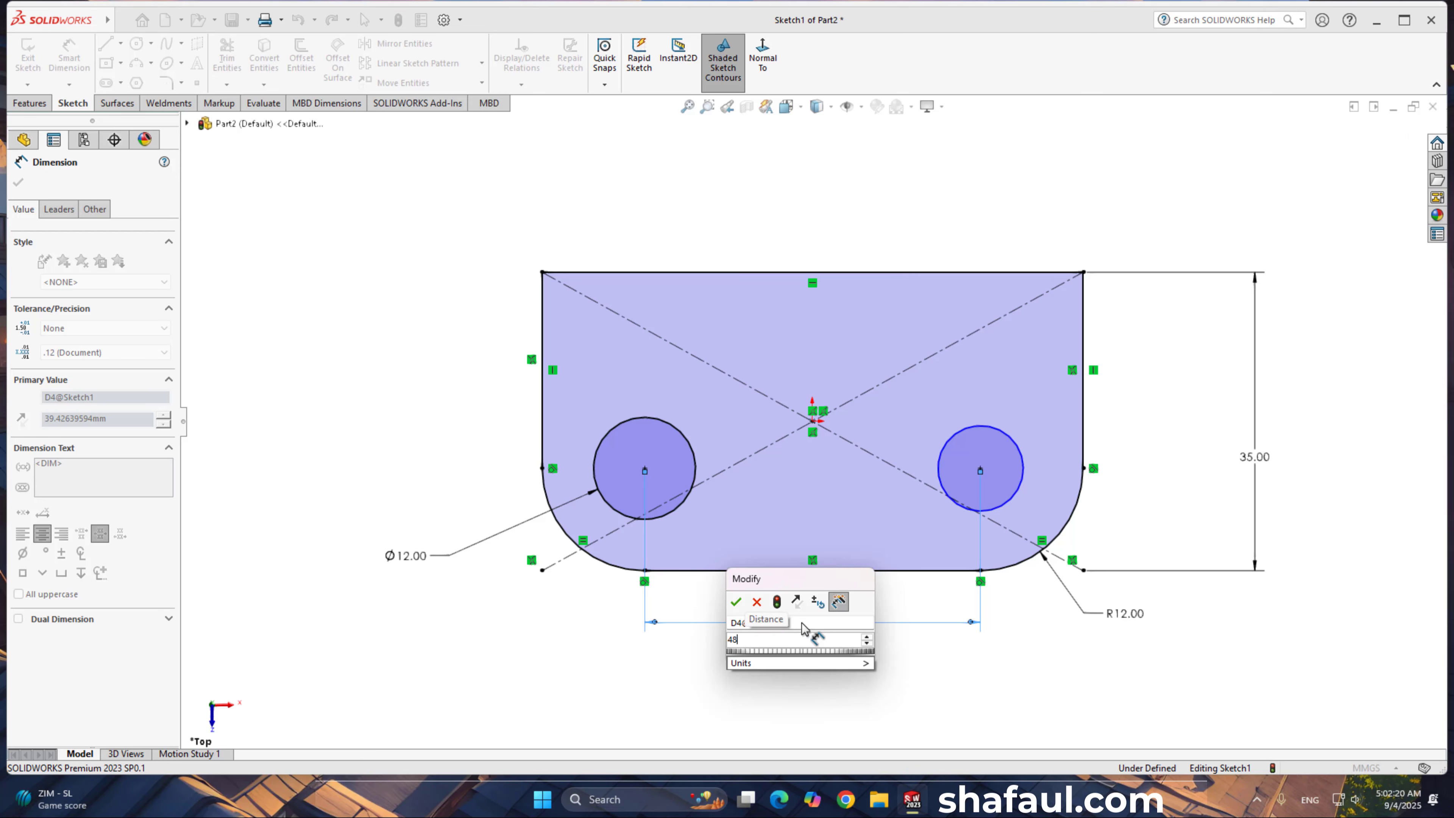
key("Return")
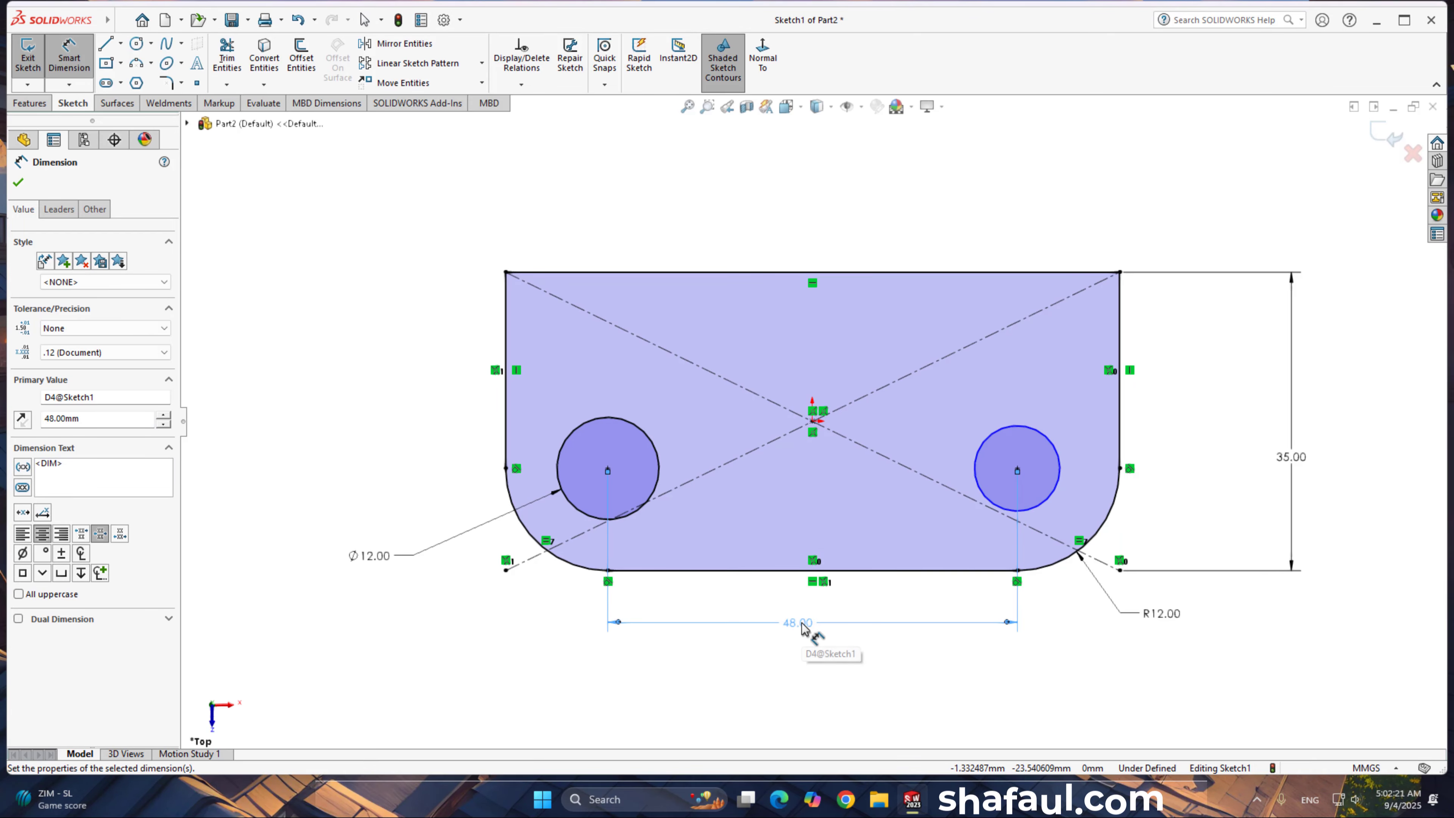
right_click(342, 396)
left_click(408, 448)
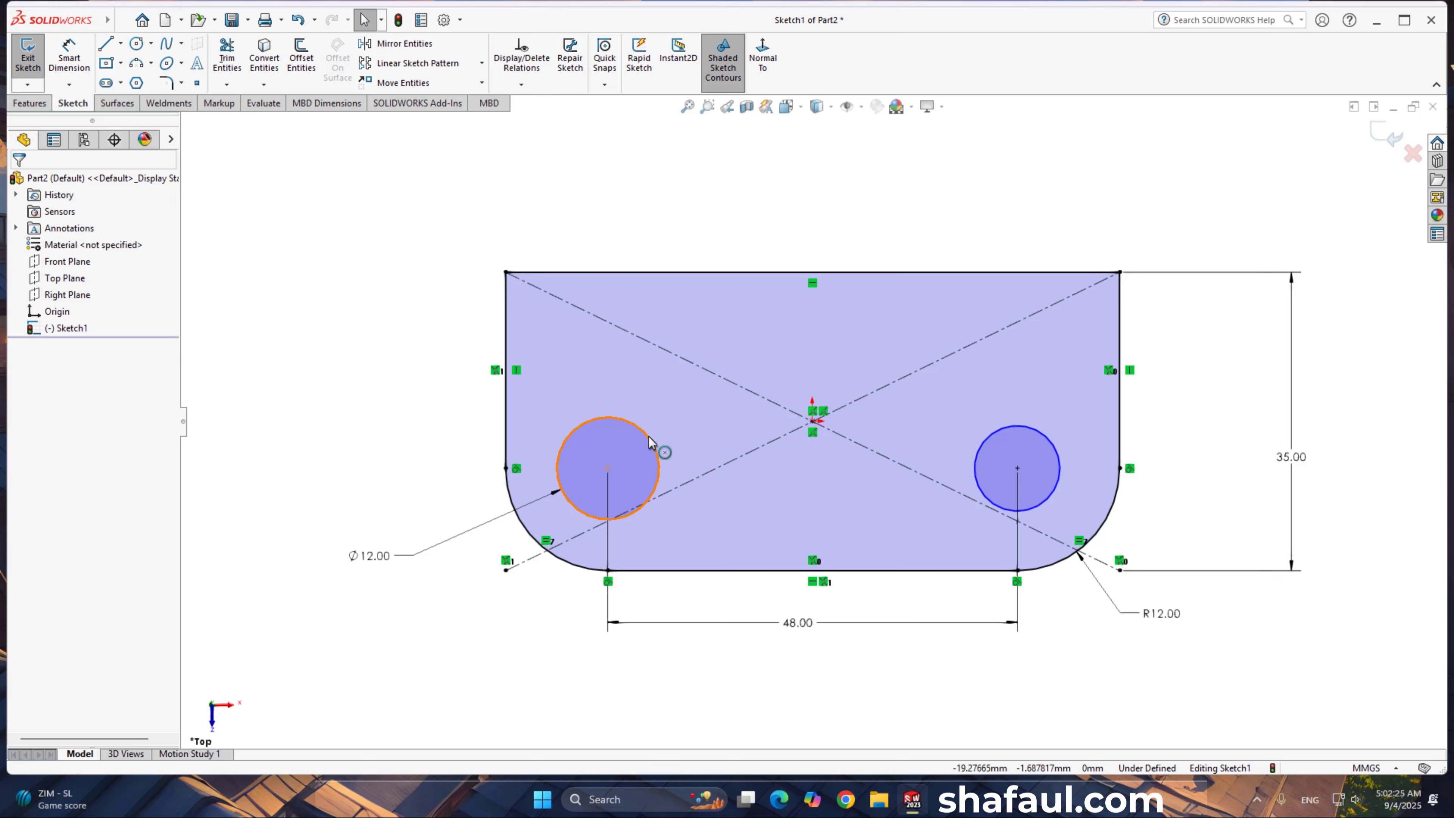
Step: Make the two mounting-hole circles equal in size
left_click(659, 453)
left_click(981, 455, "ctrl")
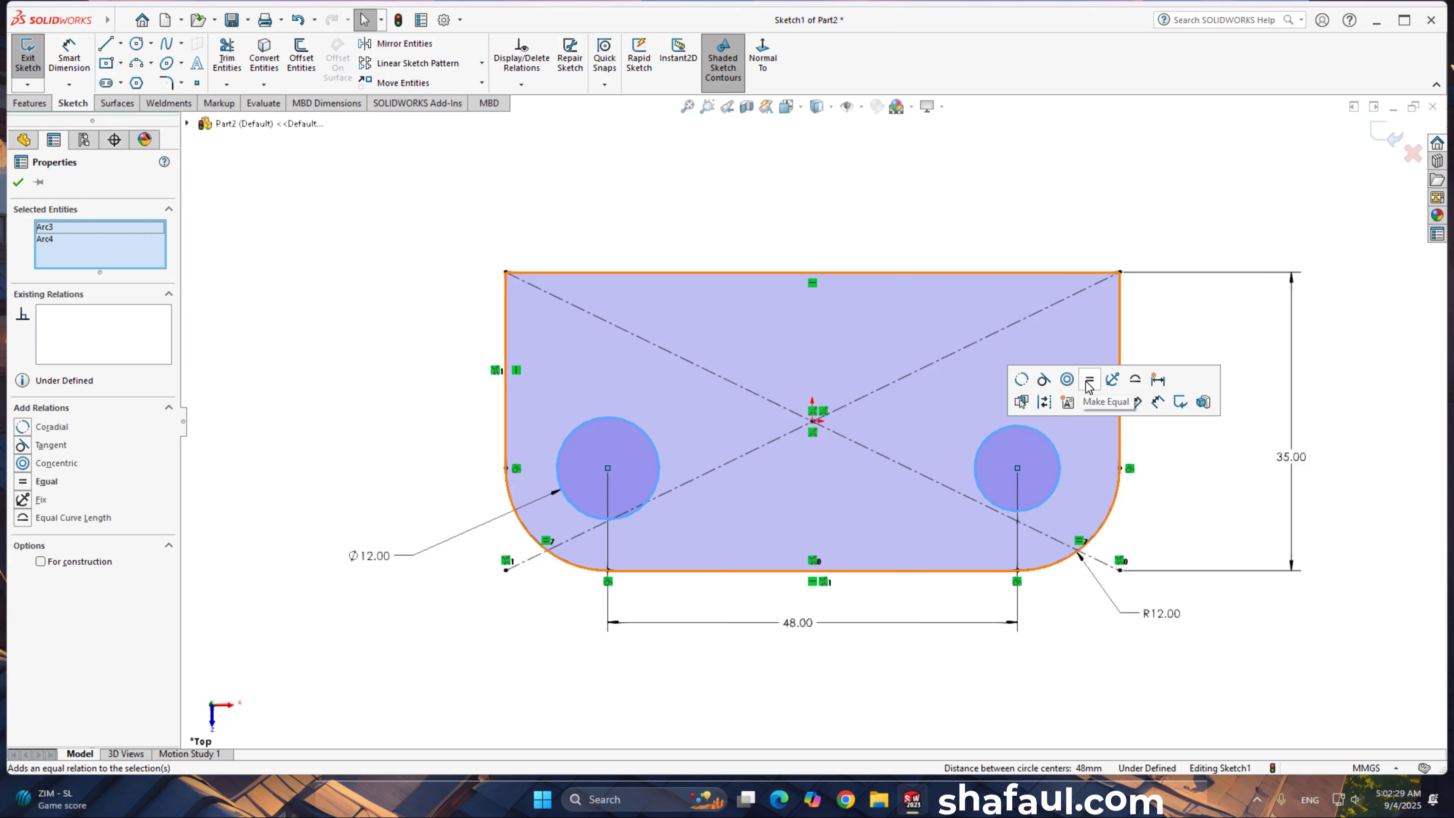
left_click(1089, 379)
left_click(18, 182)
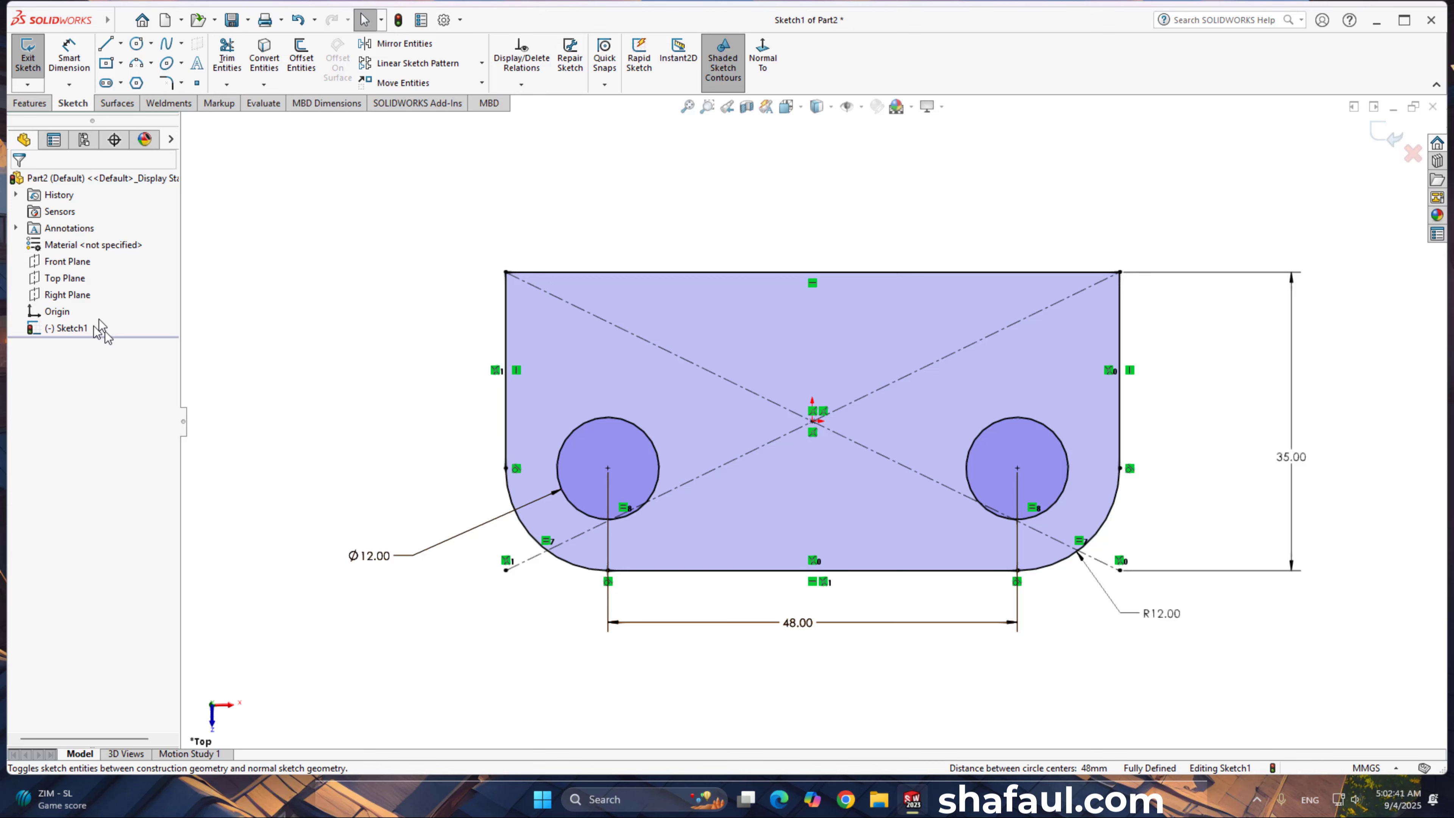
Step: Extrude the plate profile with its two holes into a solid base
left_click(31, 104)
left_click(35, 57)
left_click(16, 174)
Step: On the Right Plane, sketch a closed rectangle about 5.6 by 4.3 mm in the upper corner at the plate's unrounded edge
left_click(74, 313)
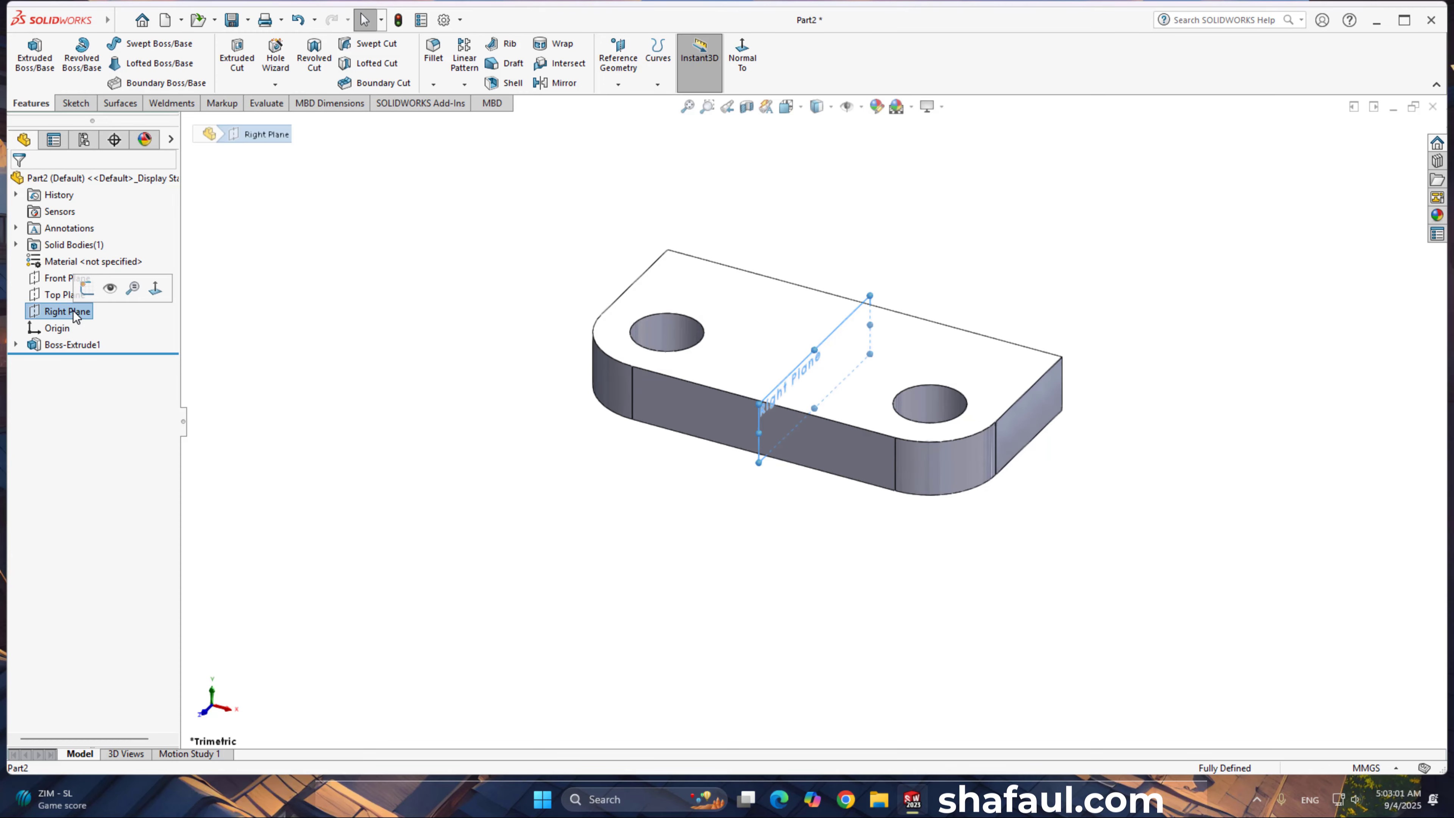
left_click(87, 290)
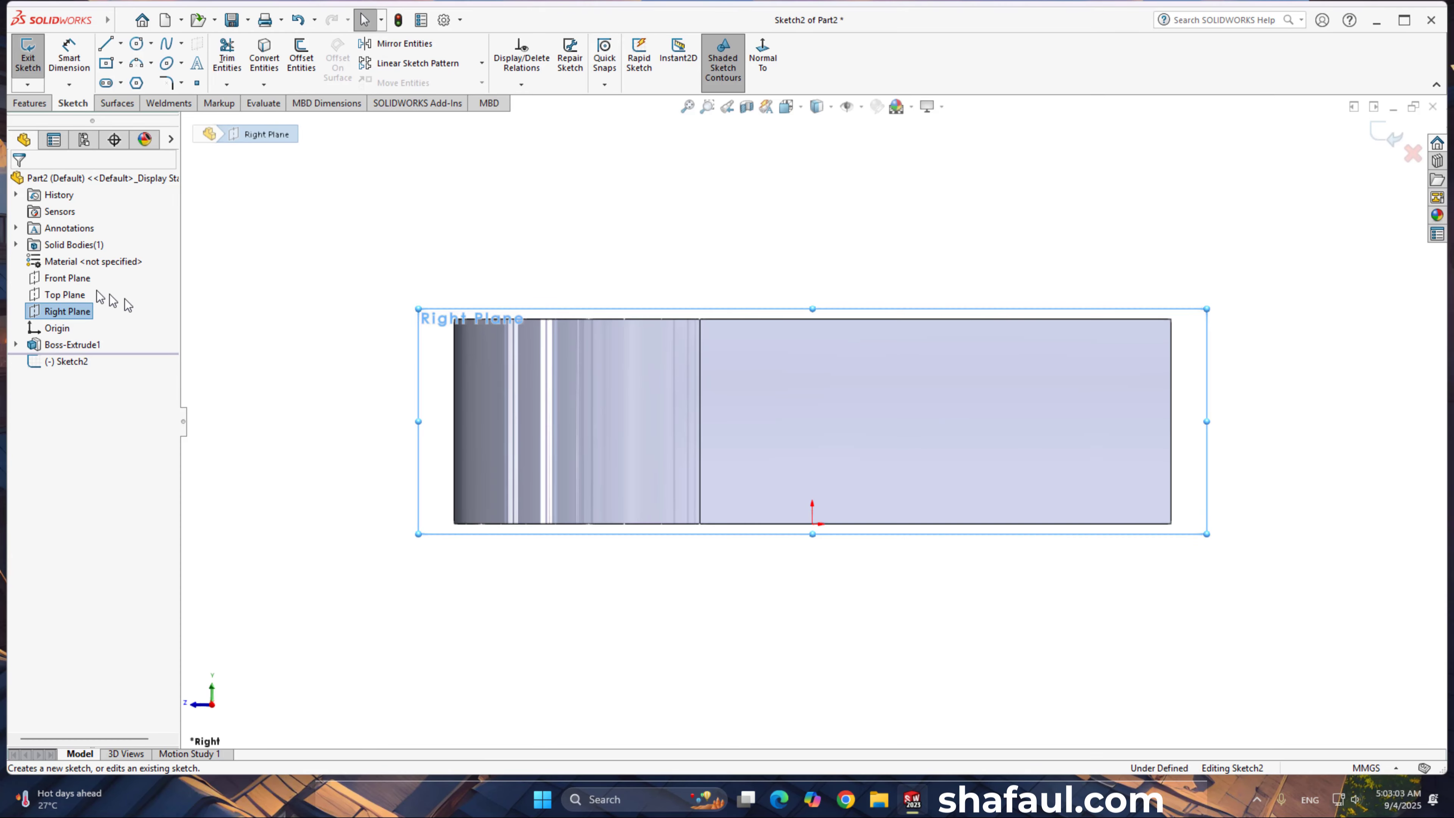
key("l")
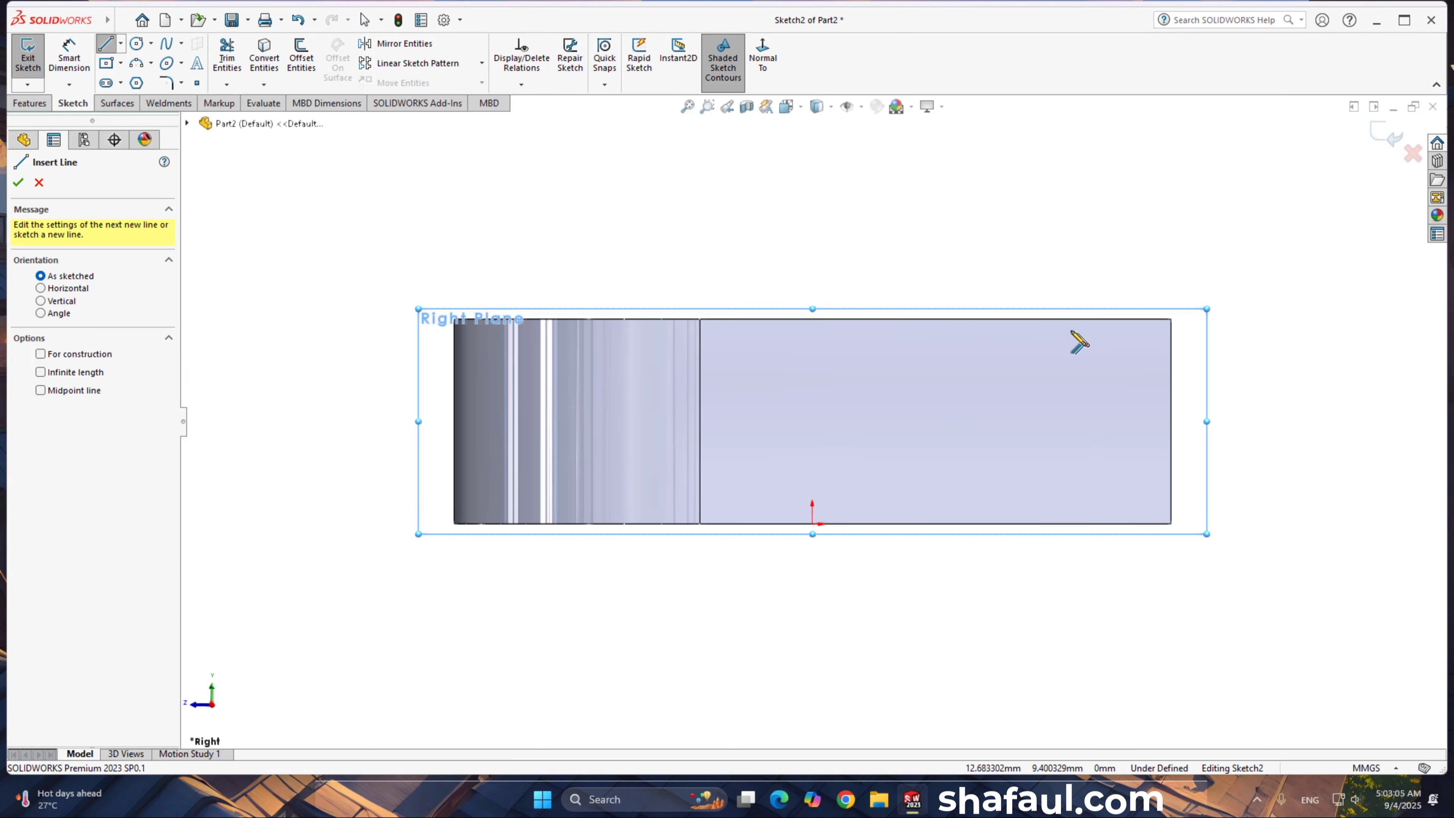
left_click(1057, 319)
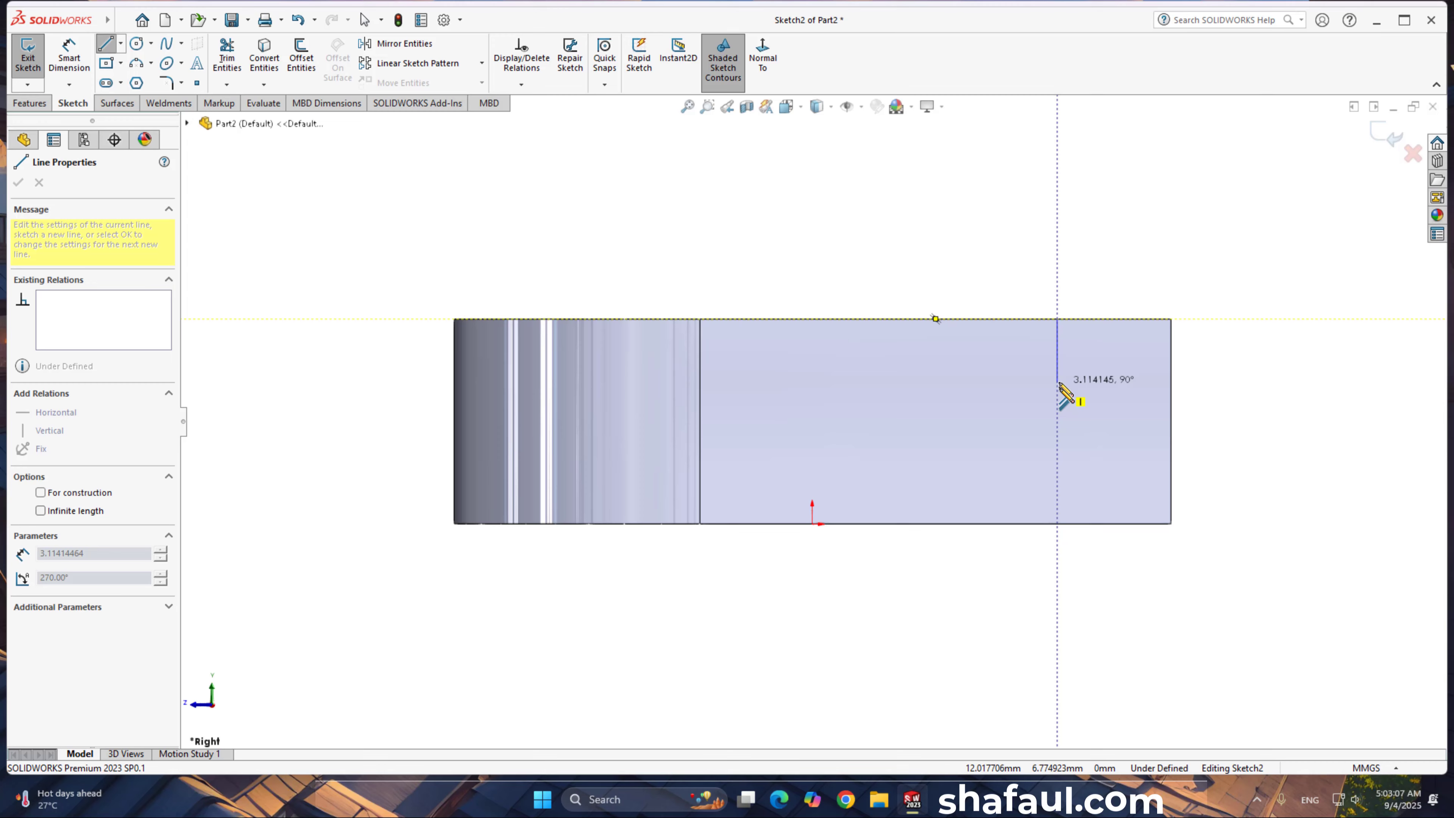
left_click(1057, 407)
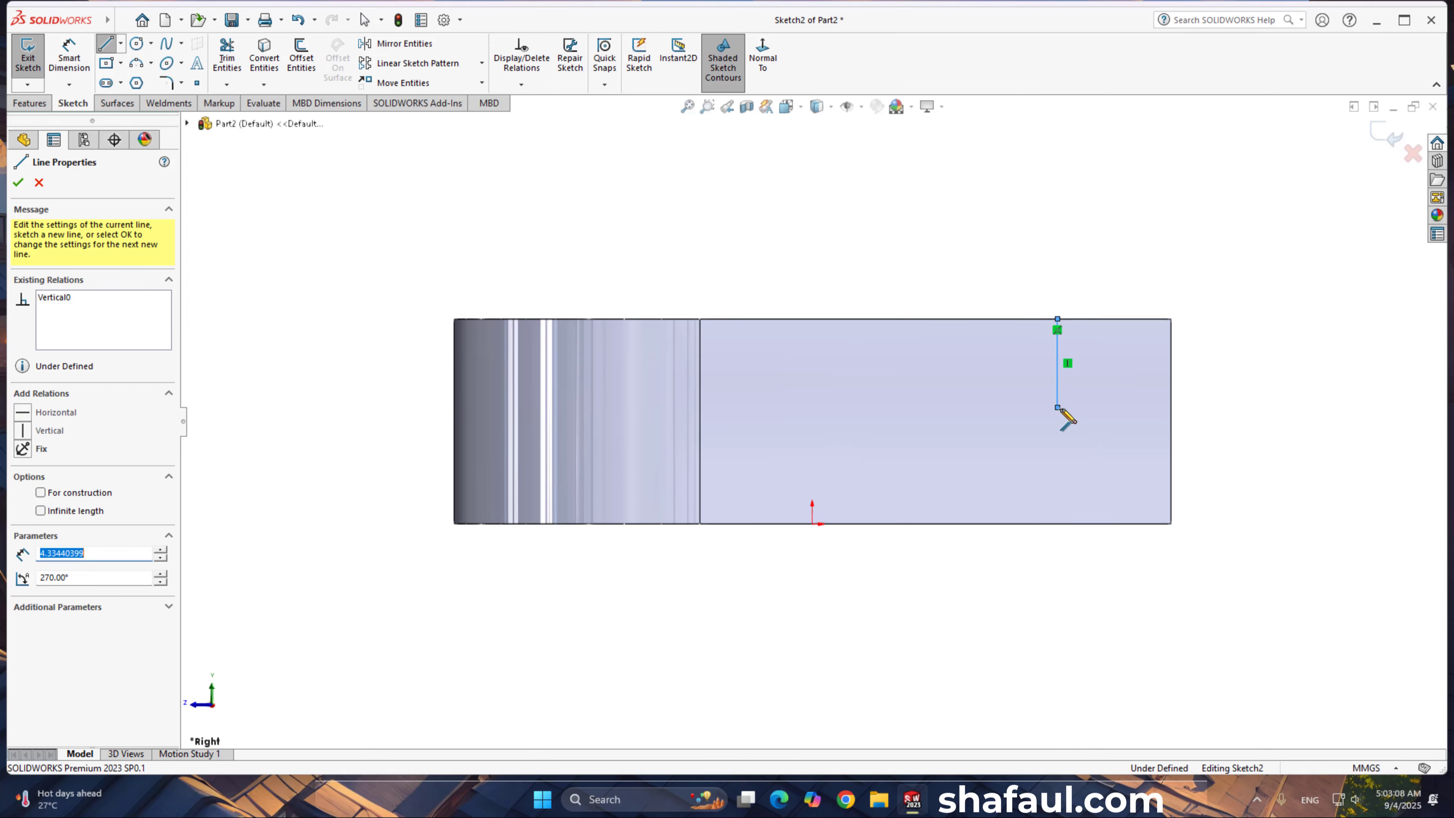
left_click(1171, 407)
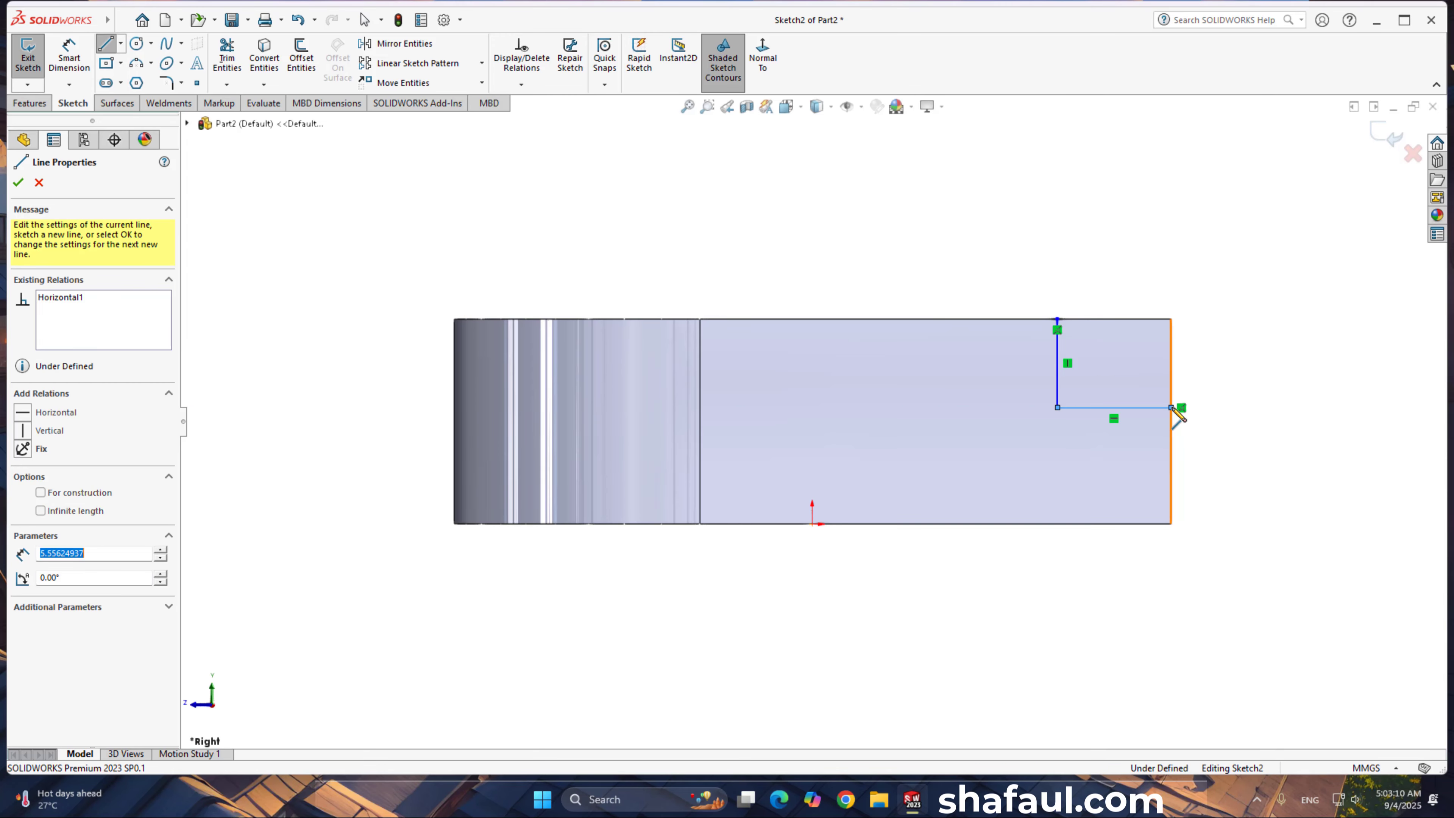
left_click(1171, 319)
left_click(1057, 319)
key("Escape")
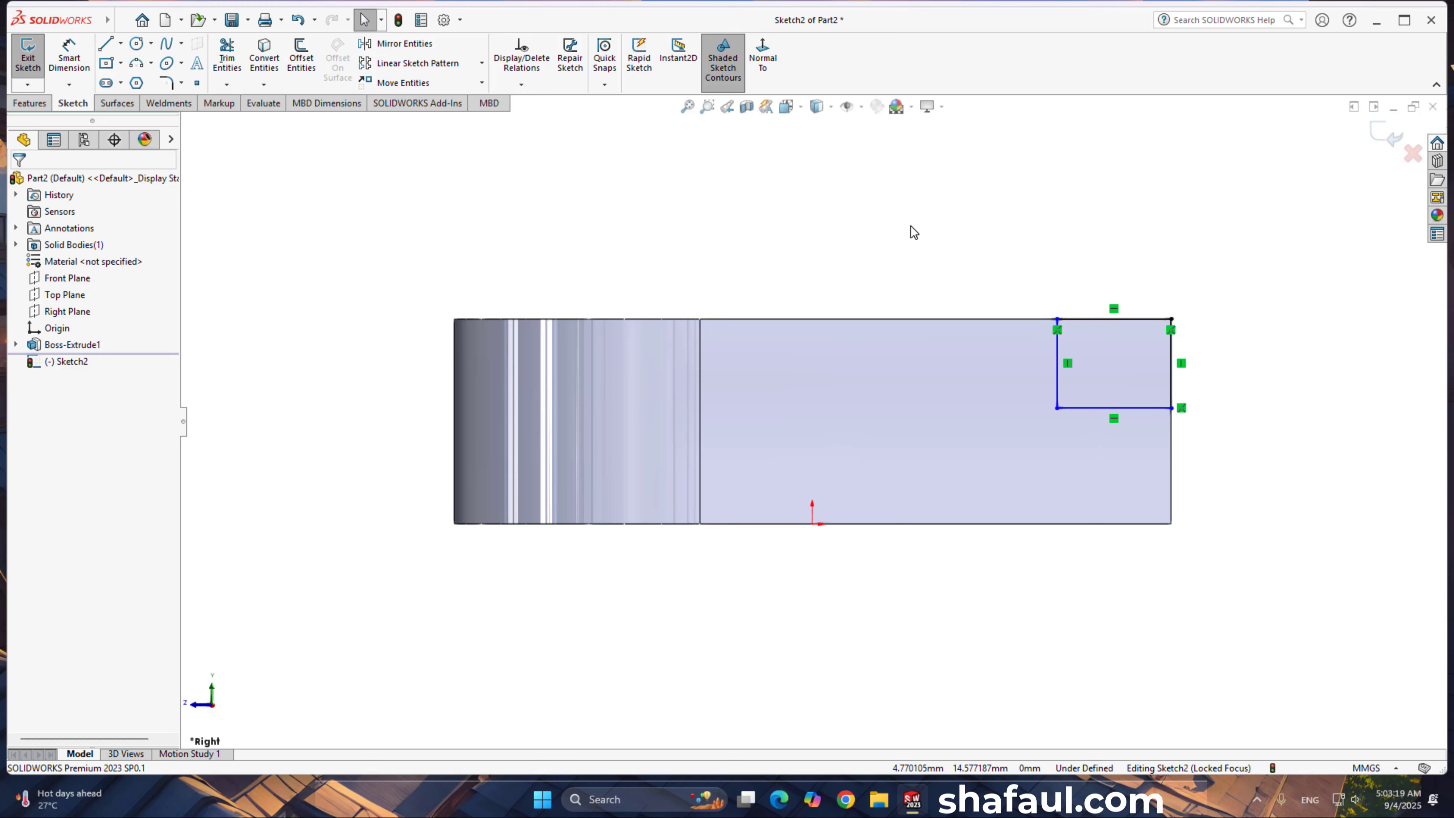
Step: Dimension the rectangle's lower line 6 mm above the plate's bottom edge
right_click_drag(1333, 509, 1307, 383)
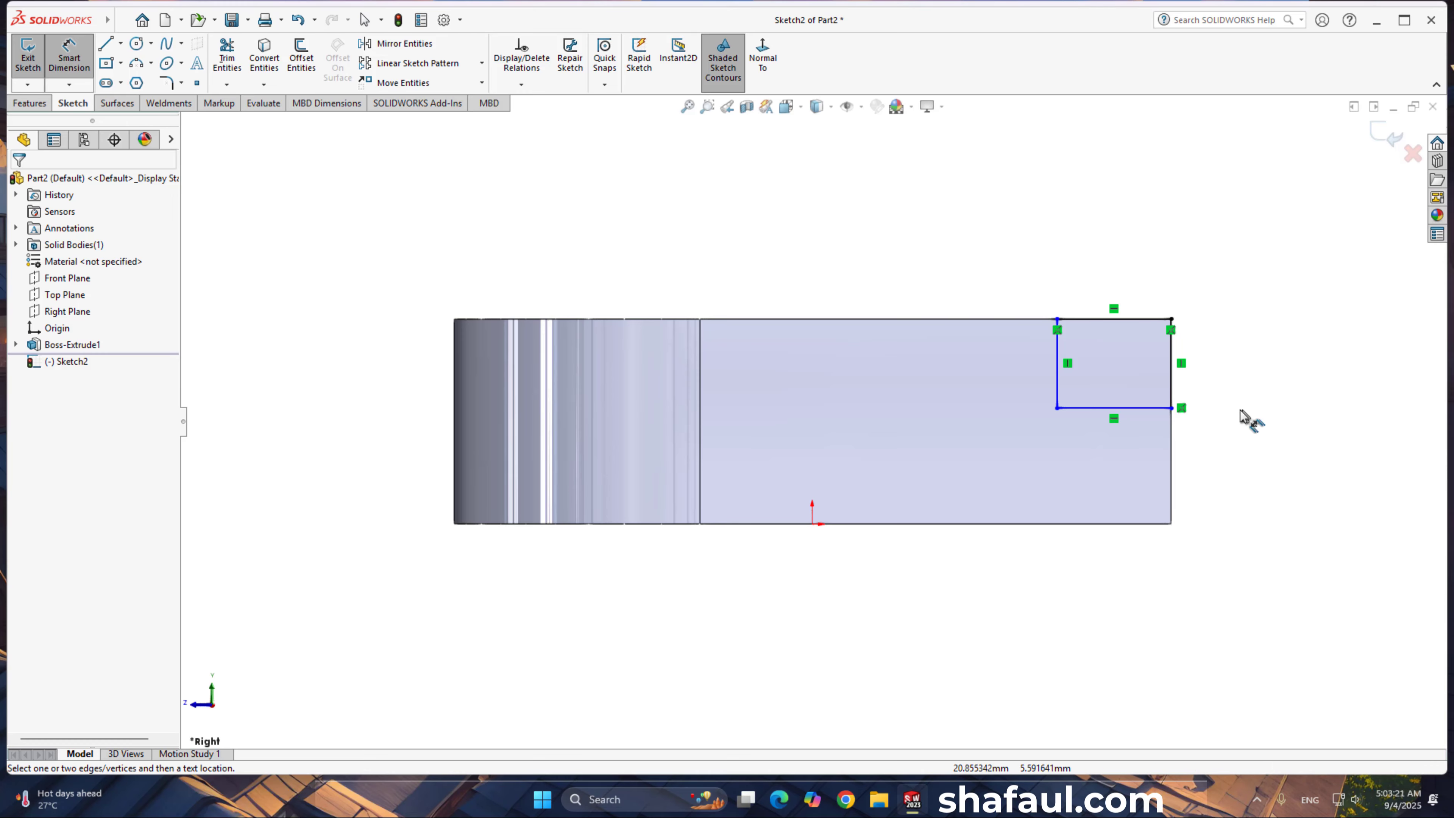
left_click(1164, 408)
left_click(1153, 522)
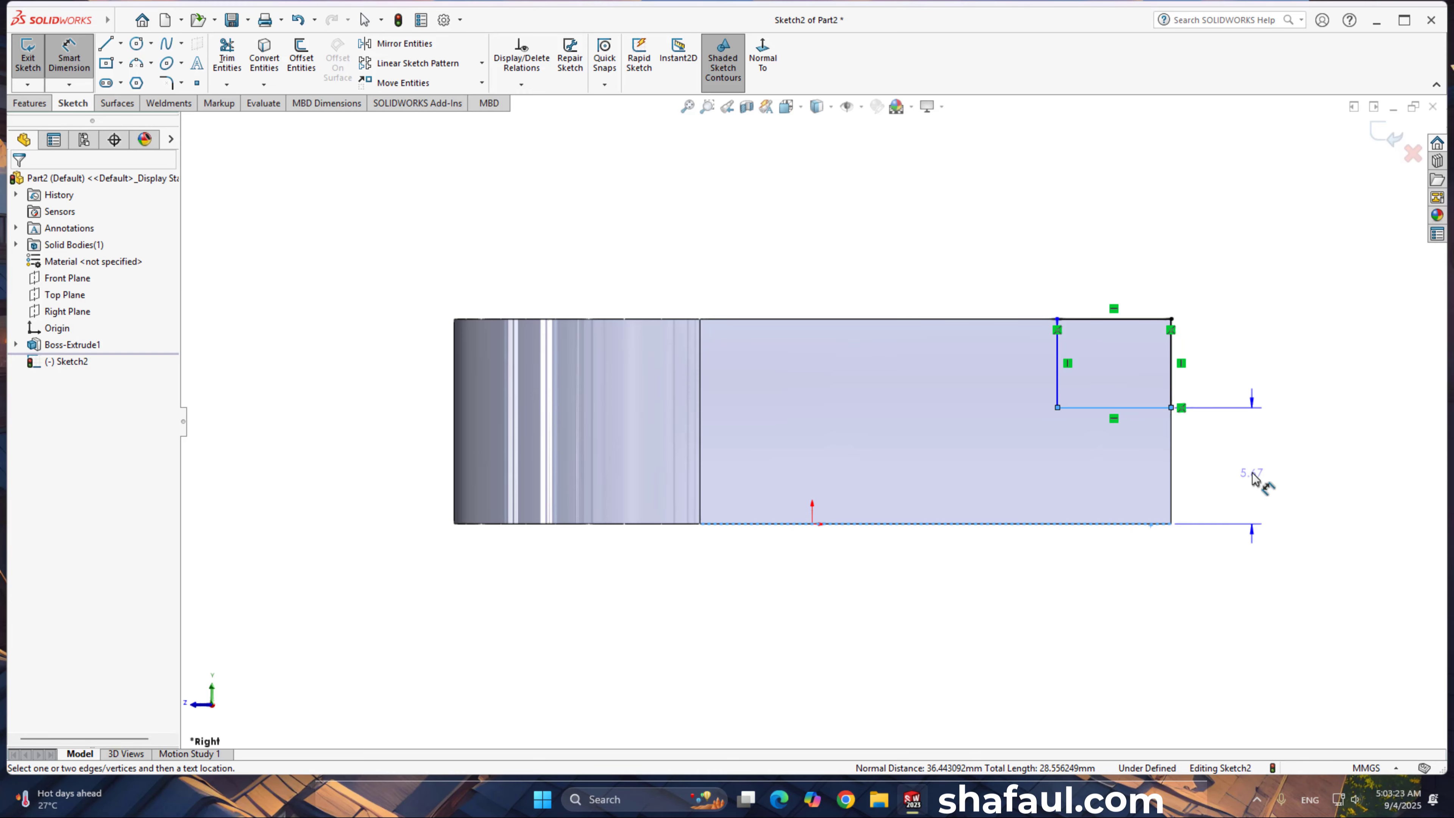
left_click(1252, 476)
type("6")
key("Return")
Step: Dimension the corner rectangle's width as 5 mm
left_click(1113, 319)
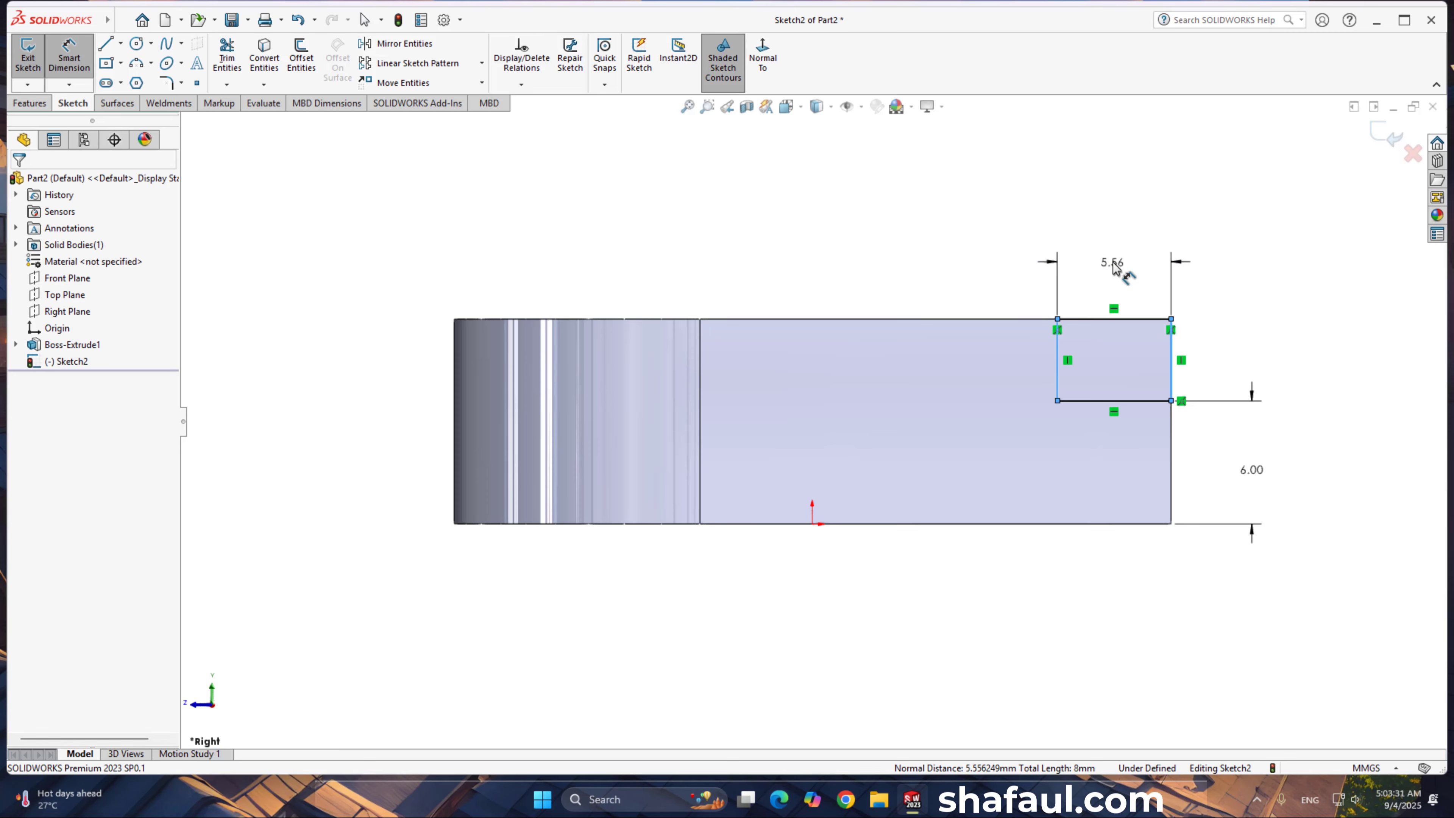
left_click(1116, 270)
type("5")
key("Return")
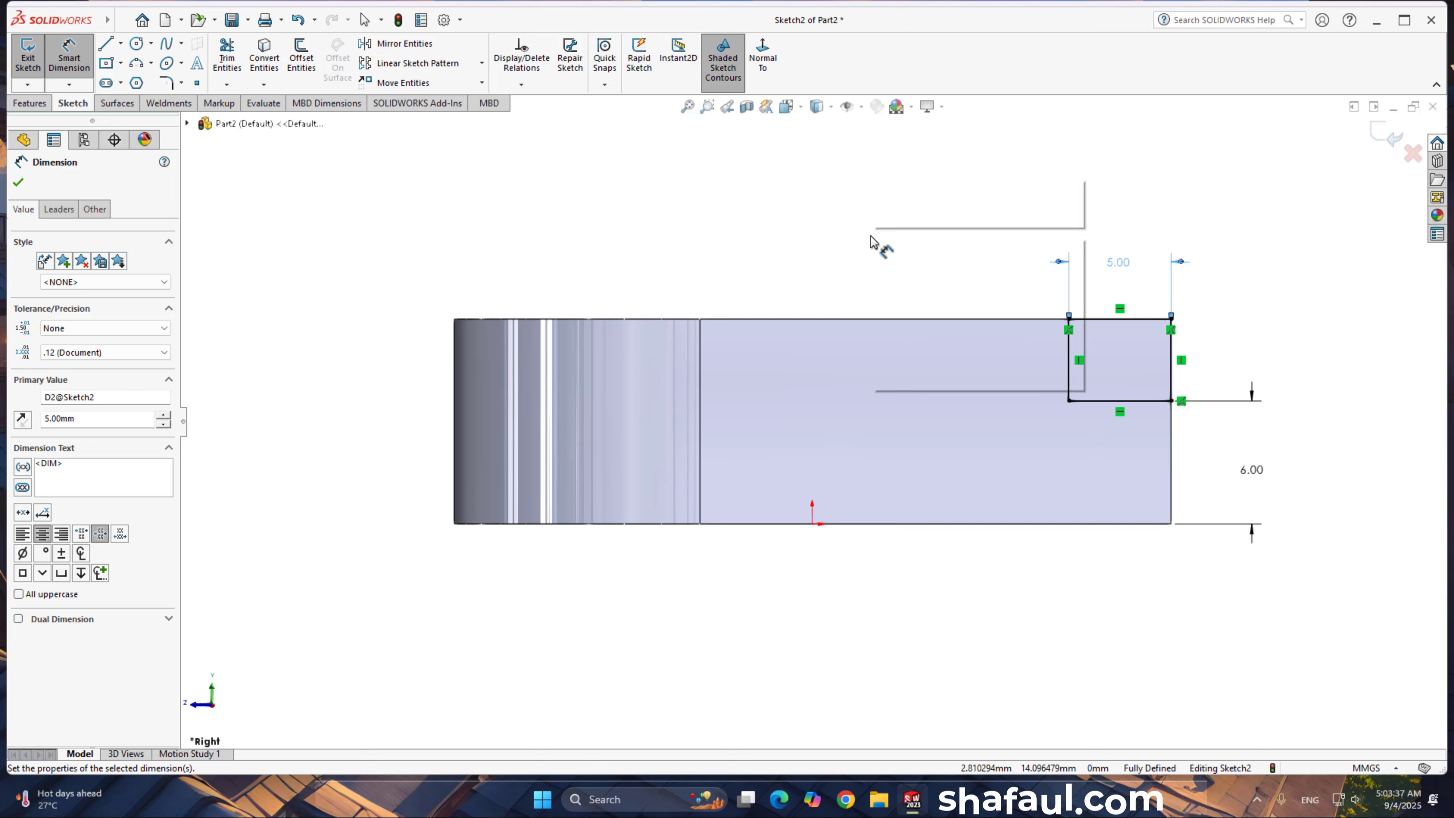
right_click(874, 236)
left_click(916, 286)
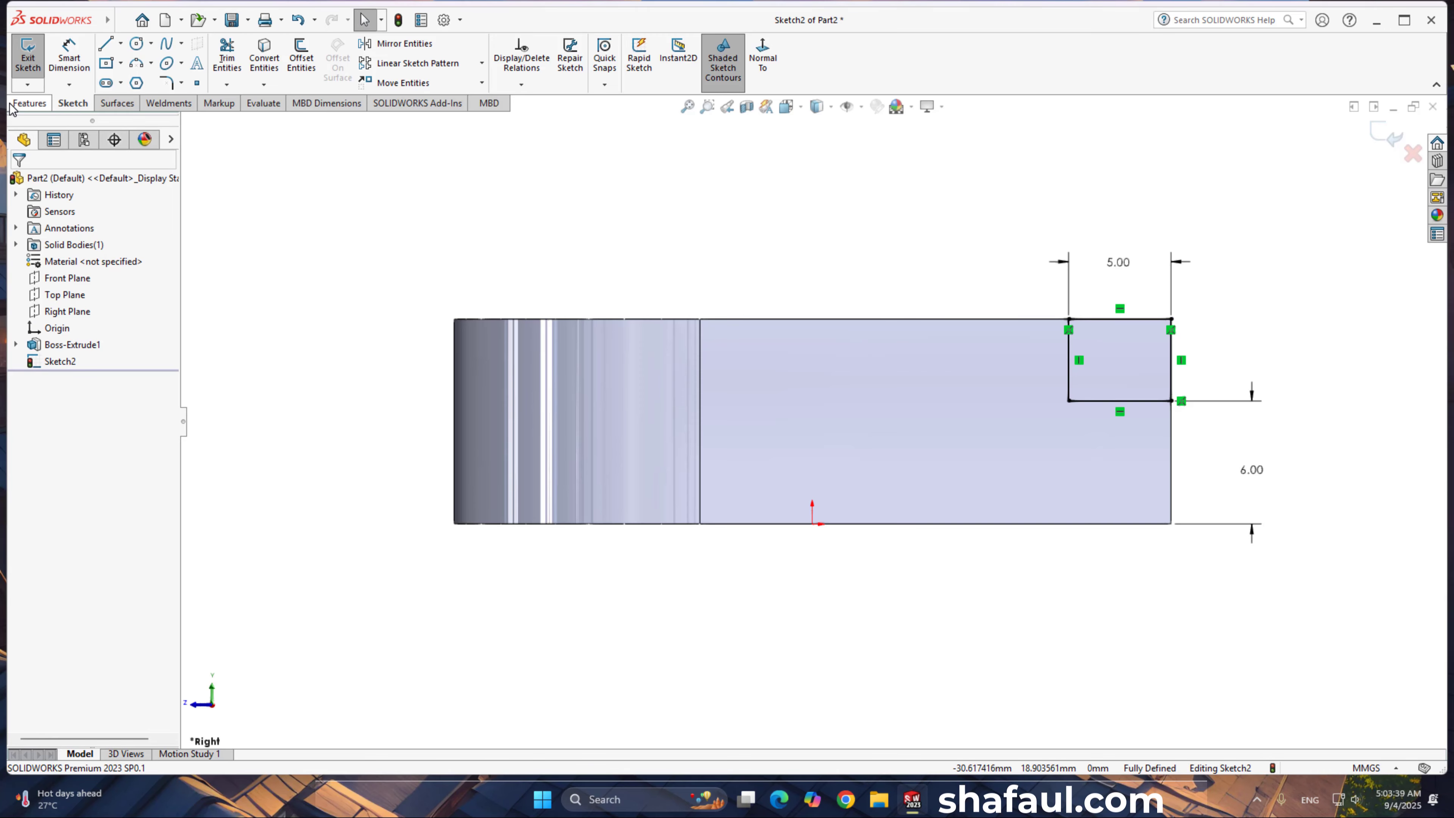
Step: Cut-extrude the corner rectangle in both directions along the plate's full length to form a step
left_click(29, 103)
left_click(237, 67)
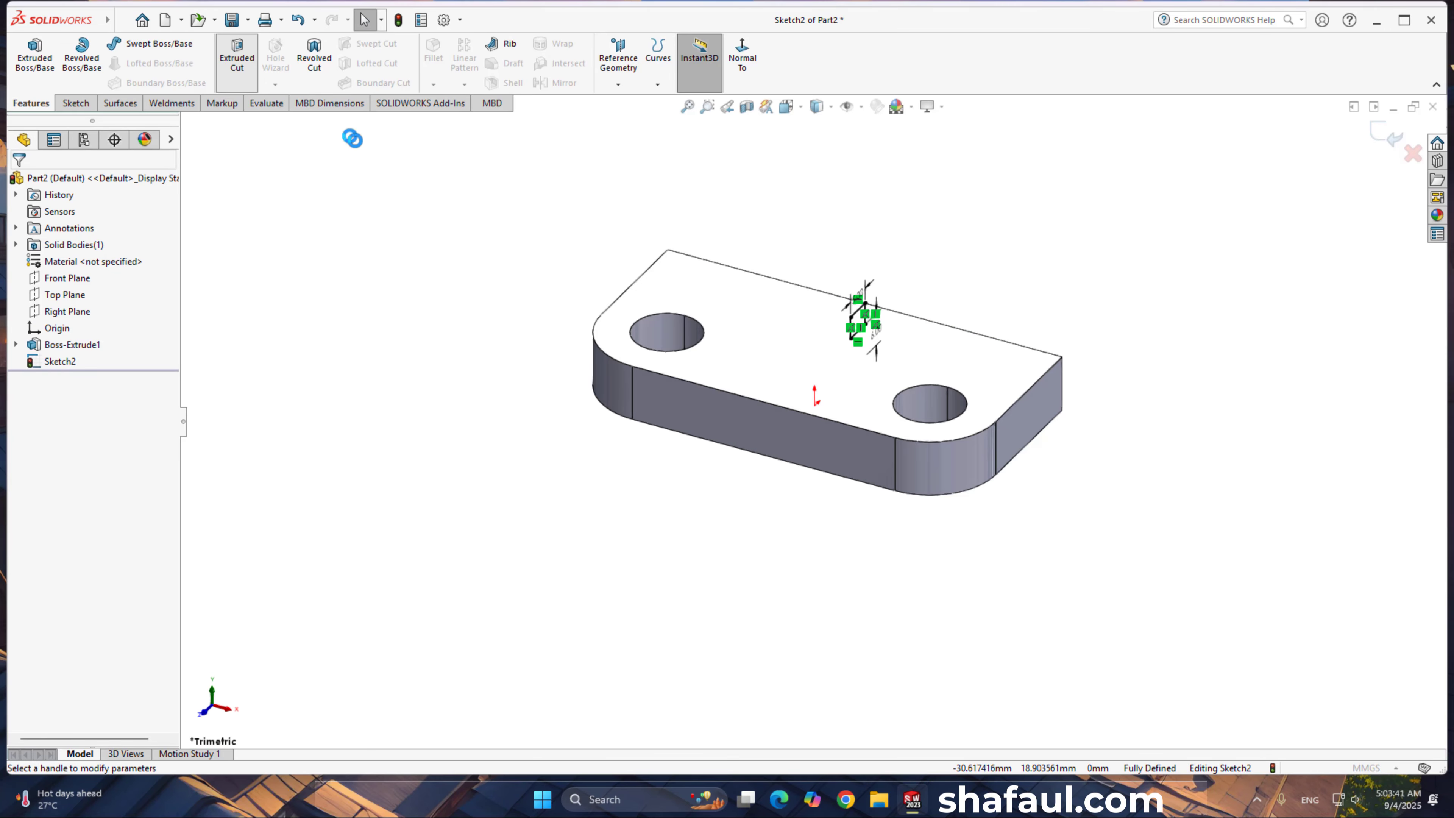
left_click(89, 278)
left_click(75, 313)
left_click(18, 182)
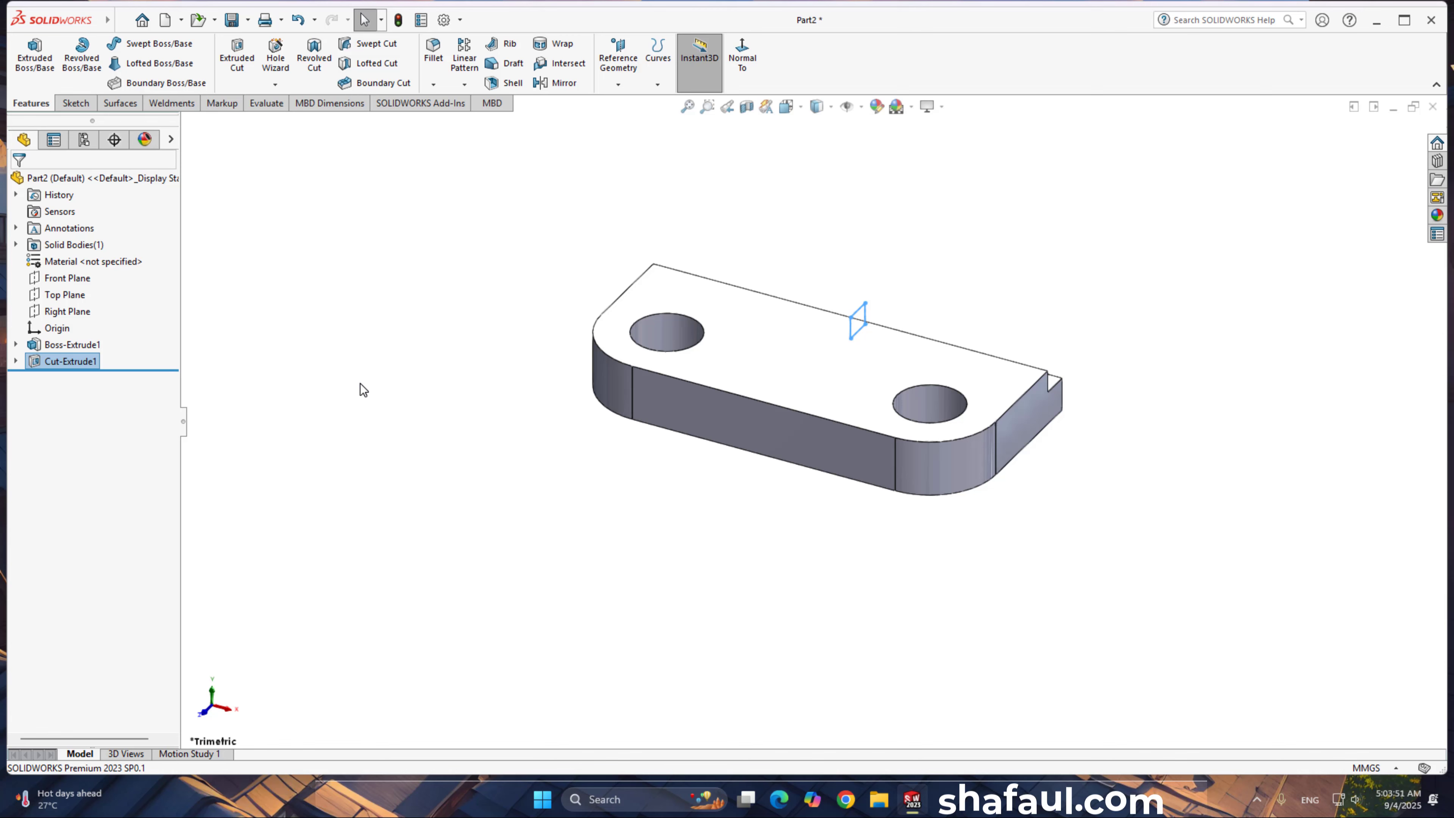
left_click(360, 383)
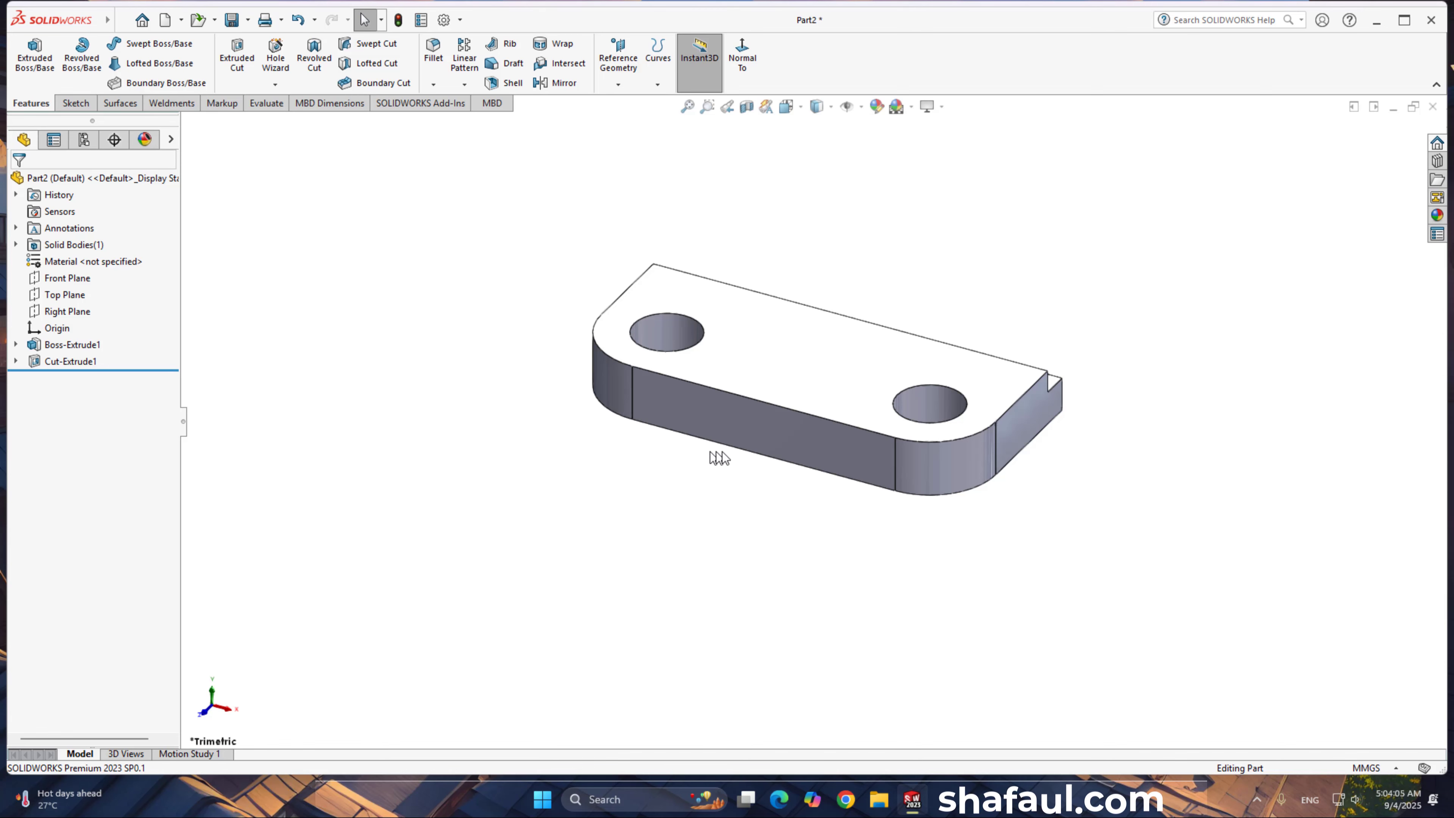
middle_click_drag(823, 449, 635, 596)
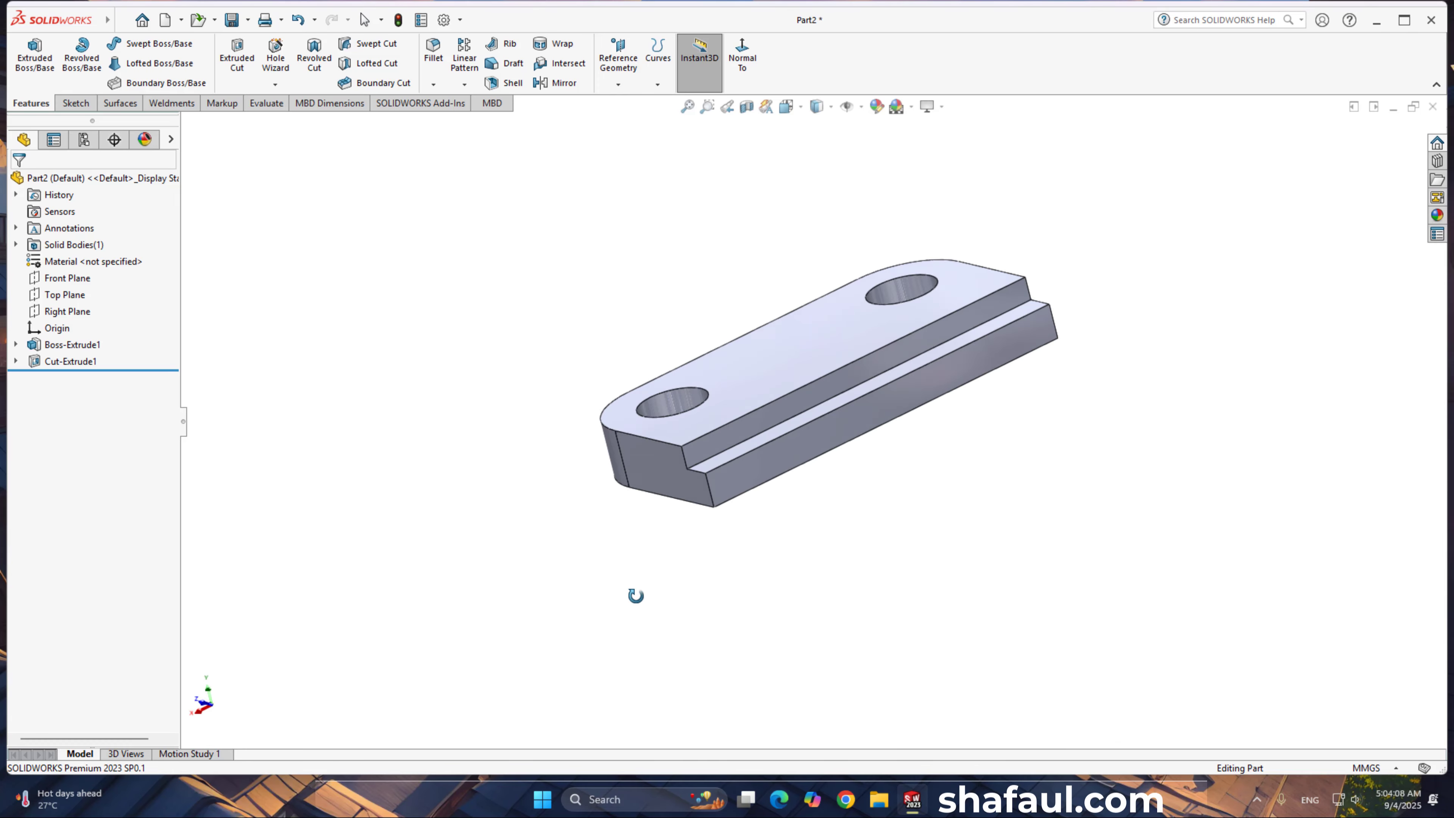
left_click(844, 380)
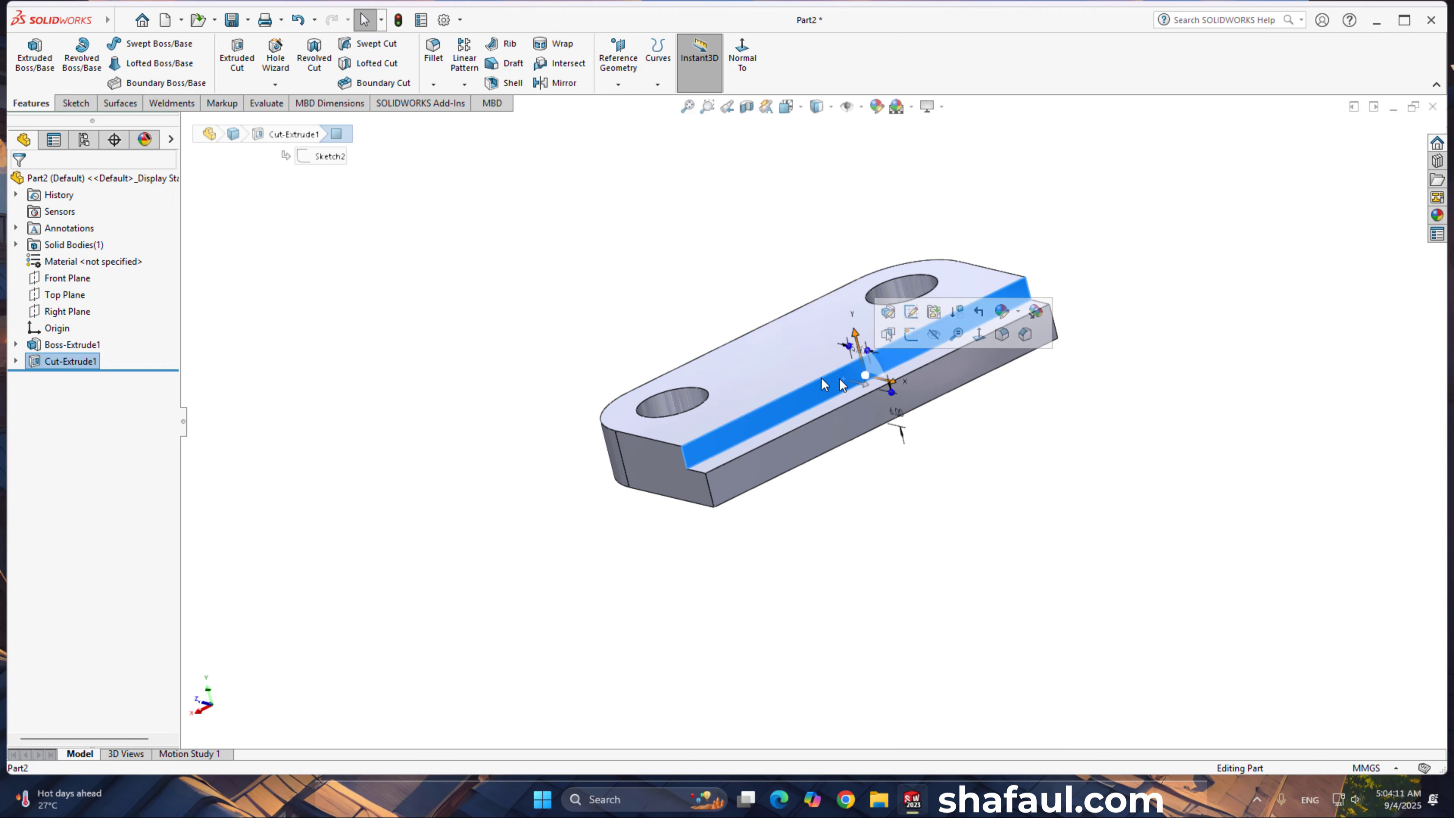
left_click(263, 315)
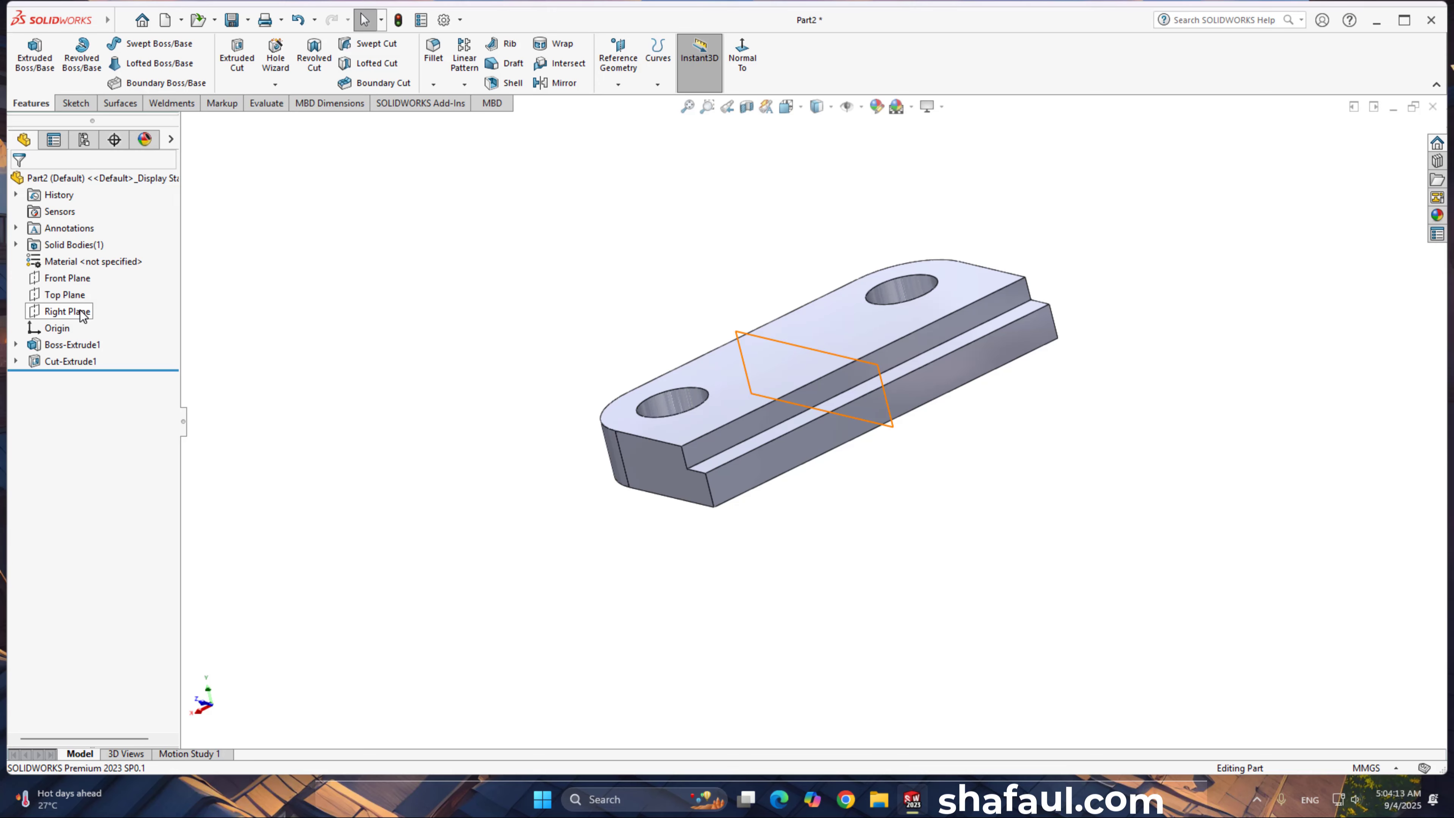
Step: On the Front Plane, sketch two concentric circles about 6.3 mm and 3 mm in radius, centred about 30 mm above the origin
left_click(68, 279)
middle_click_drag(388, 372, 464, 380)
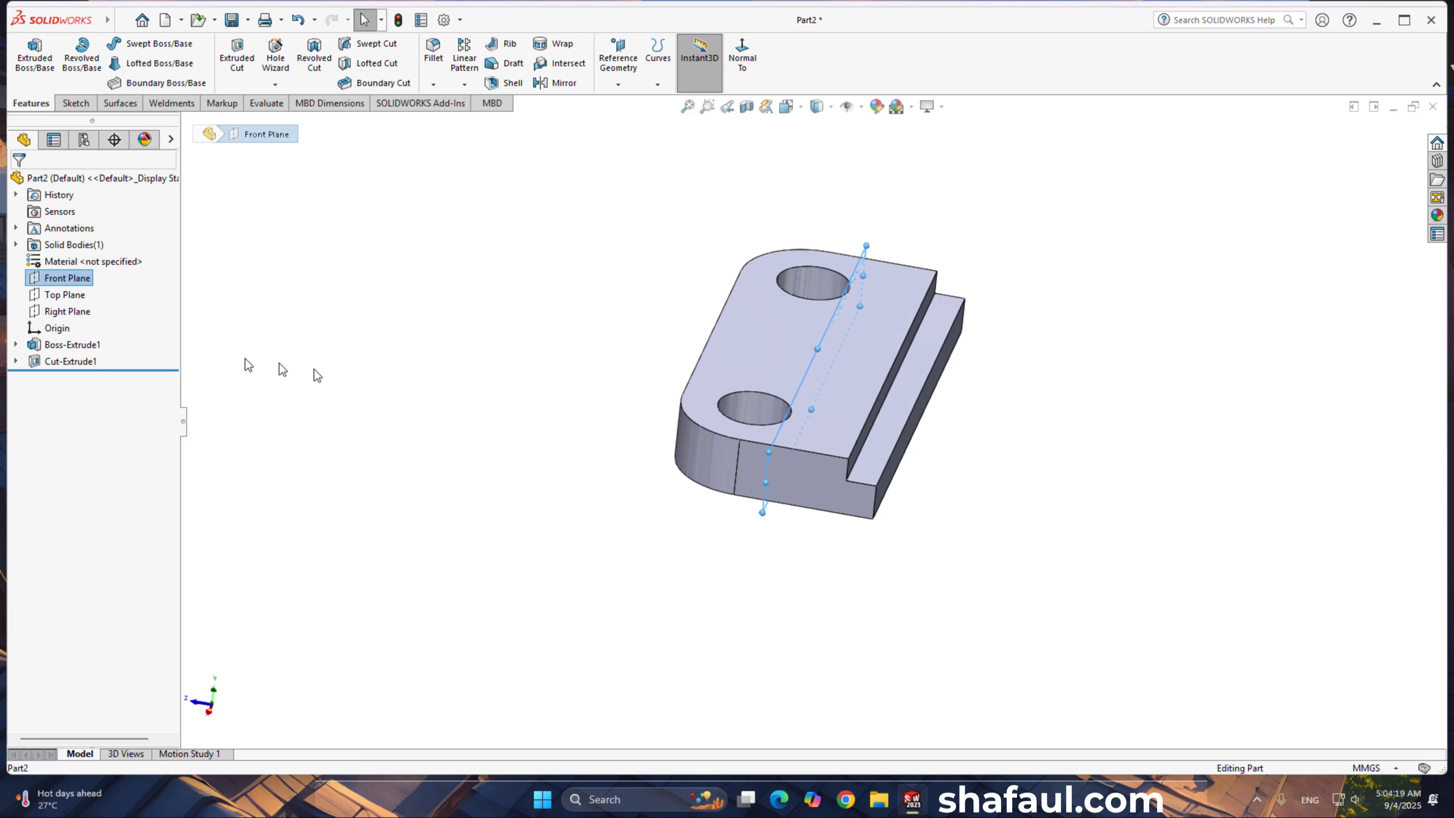
middle_click_drag(667, 415, 810, 422)
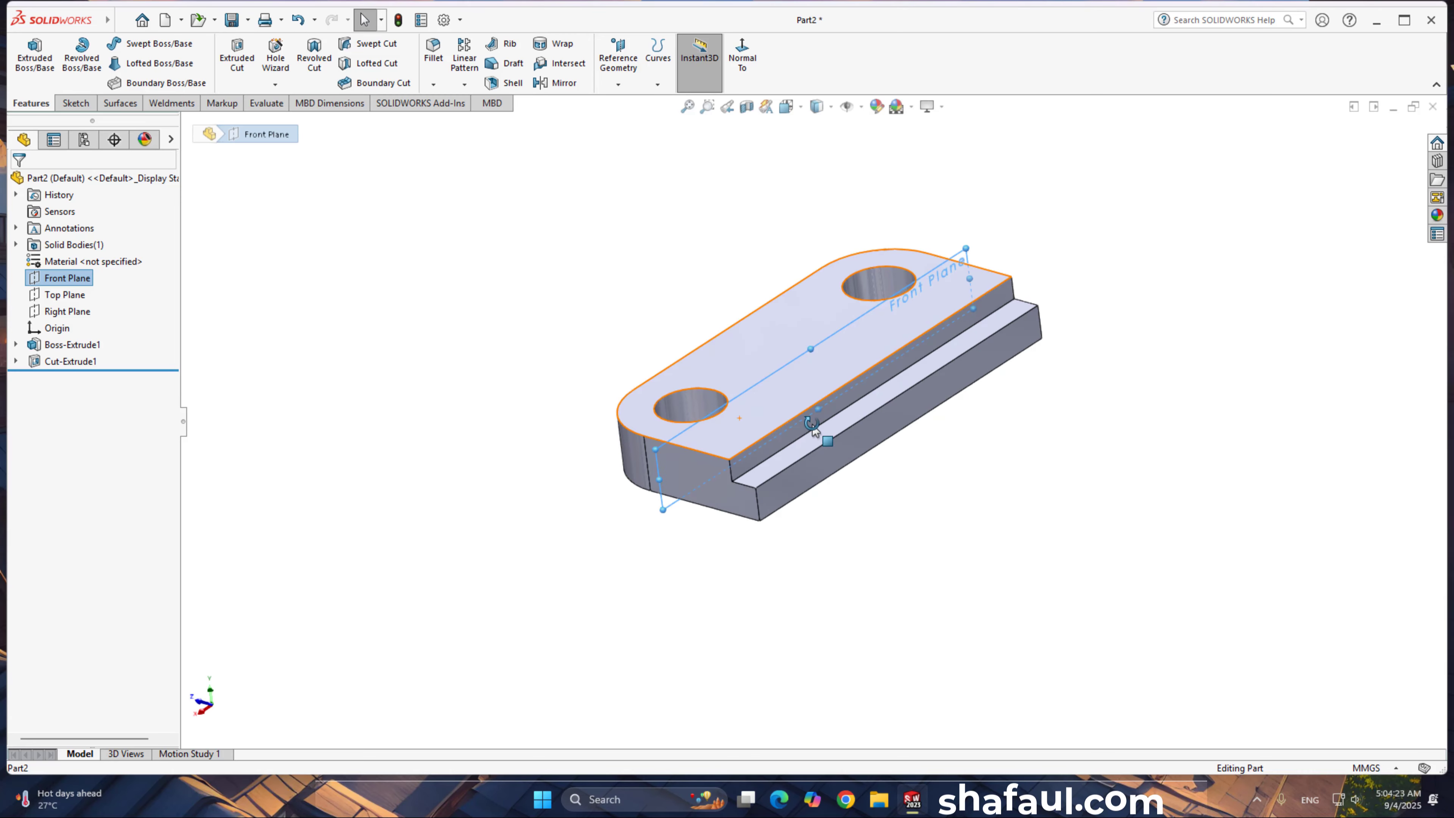
scroll(841, 411, "down", 3)
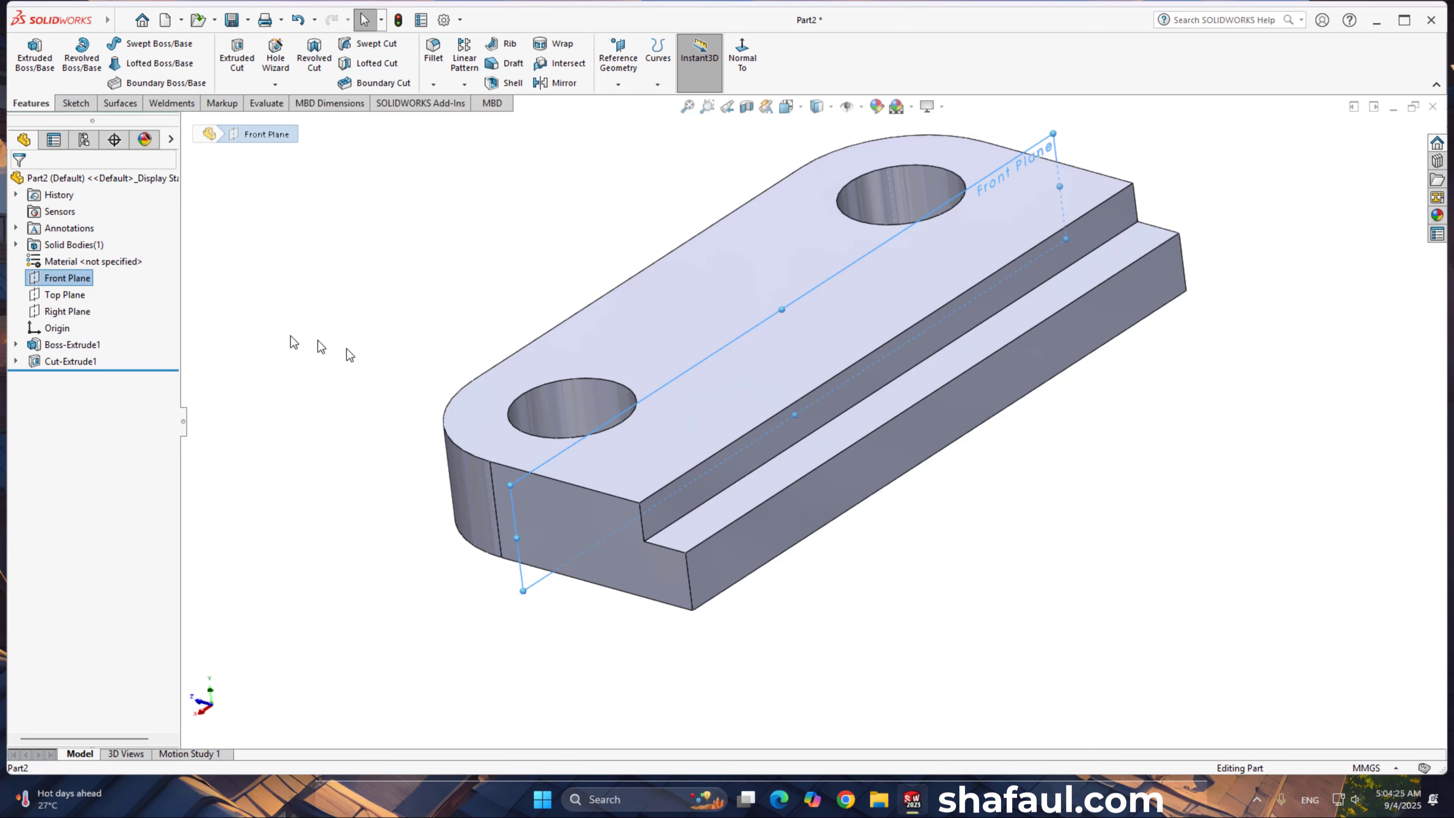
right_click(69, 279)
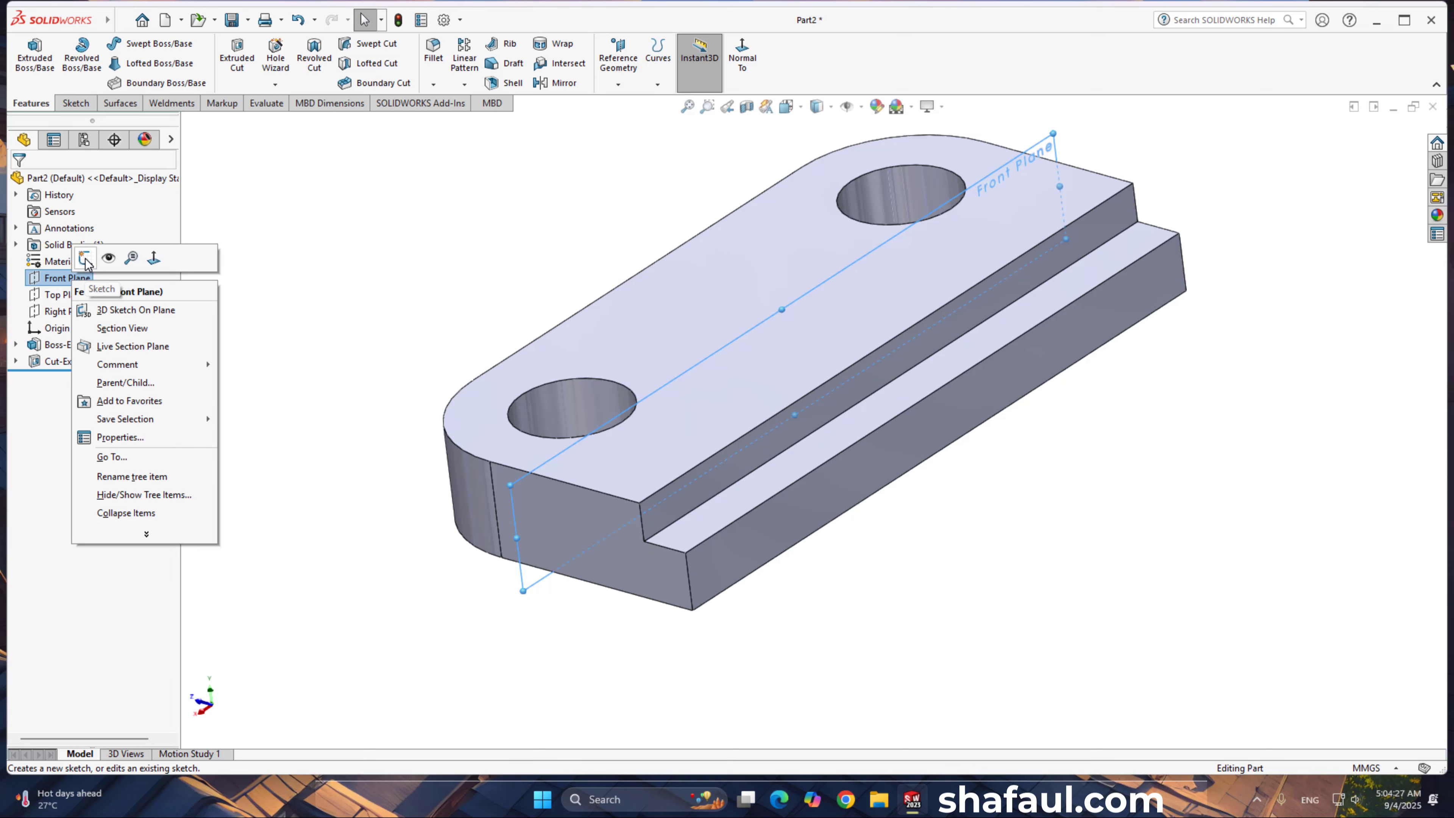
left_click(86, 260)
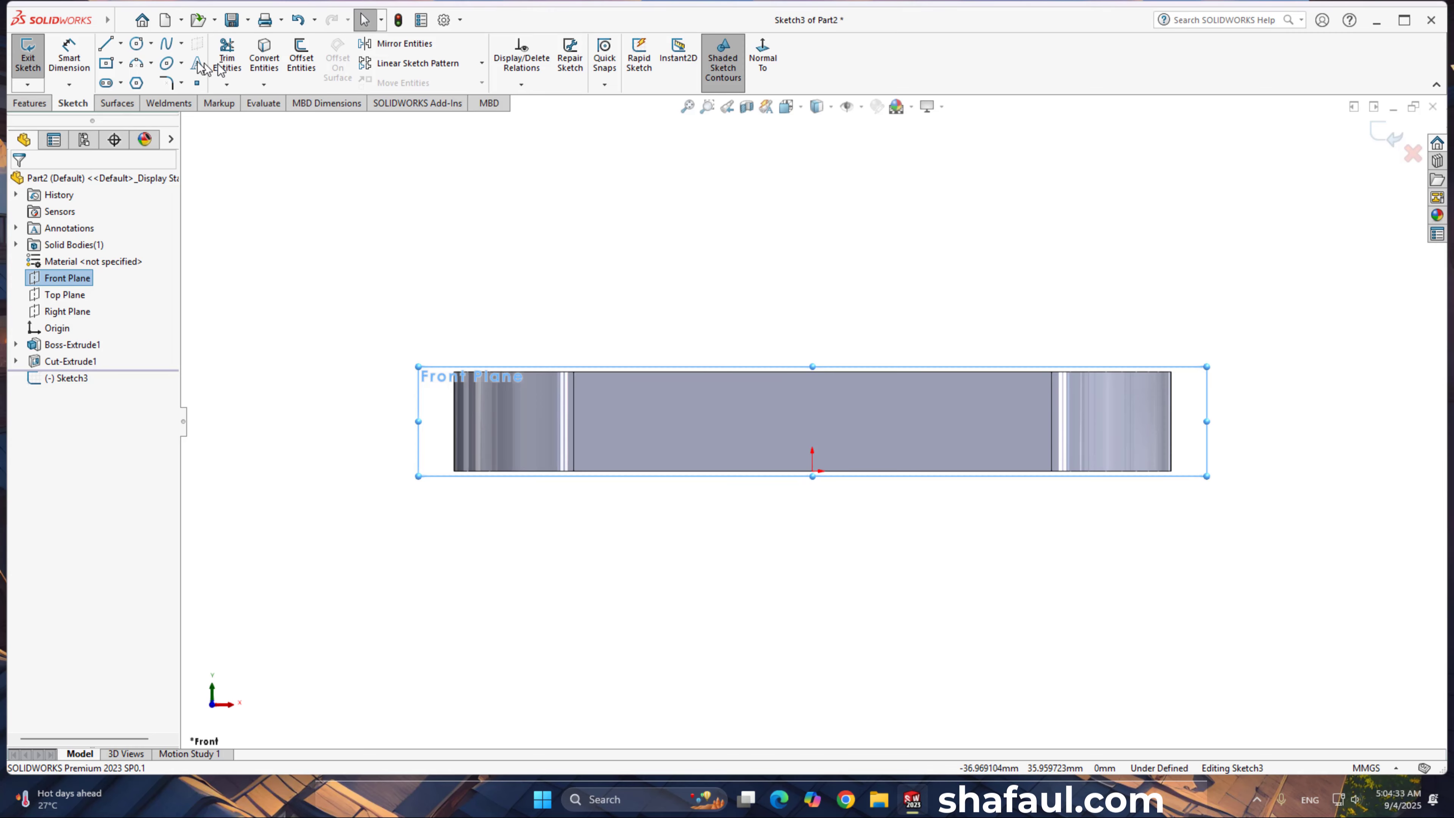
left_click(136, 46)
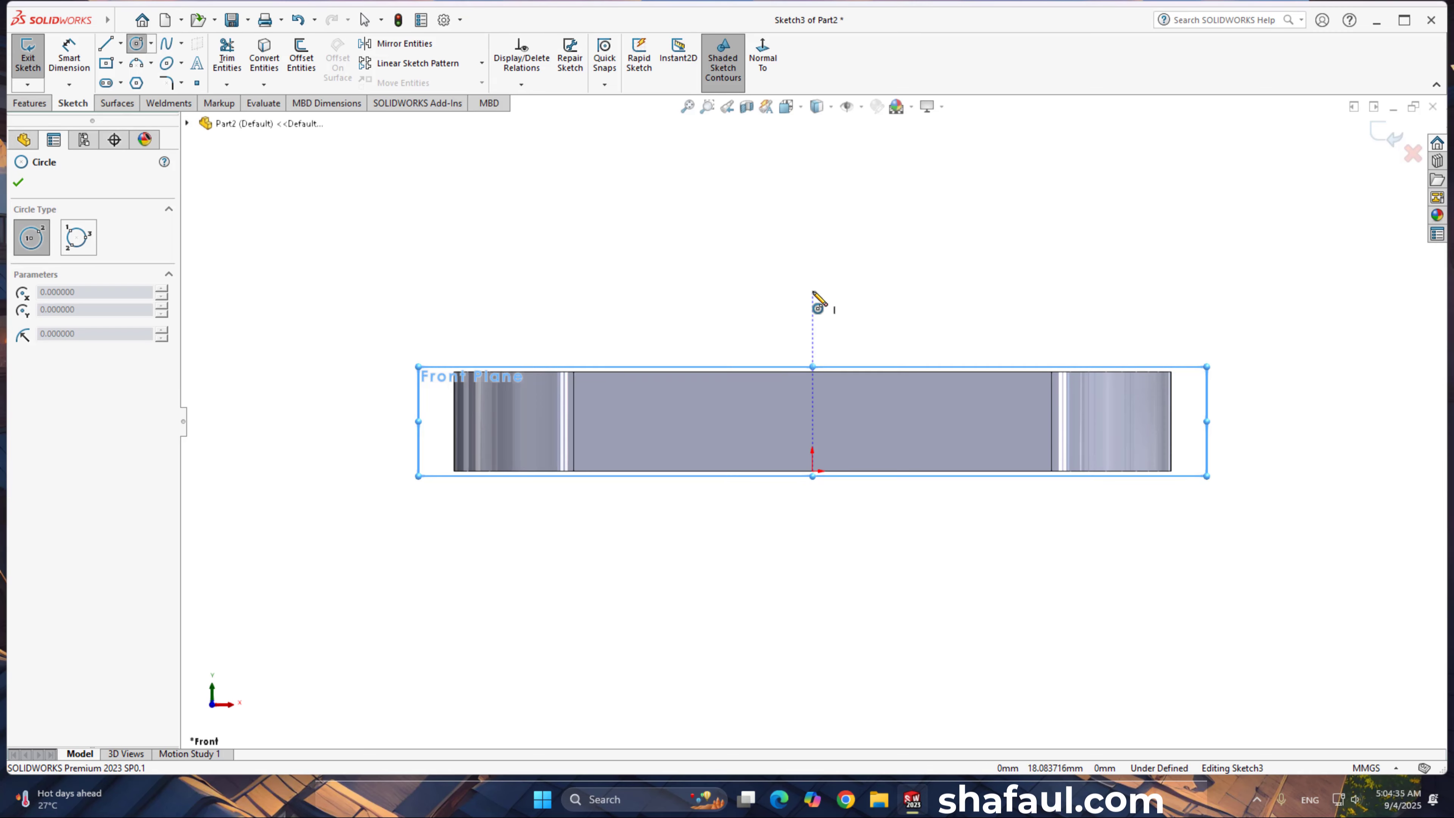
left_click(808, 169)
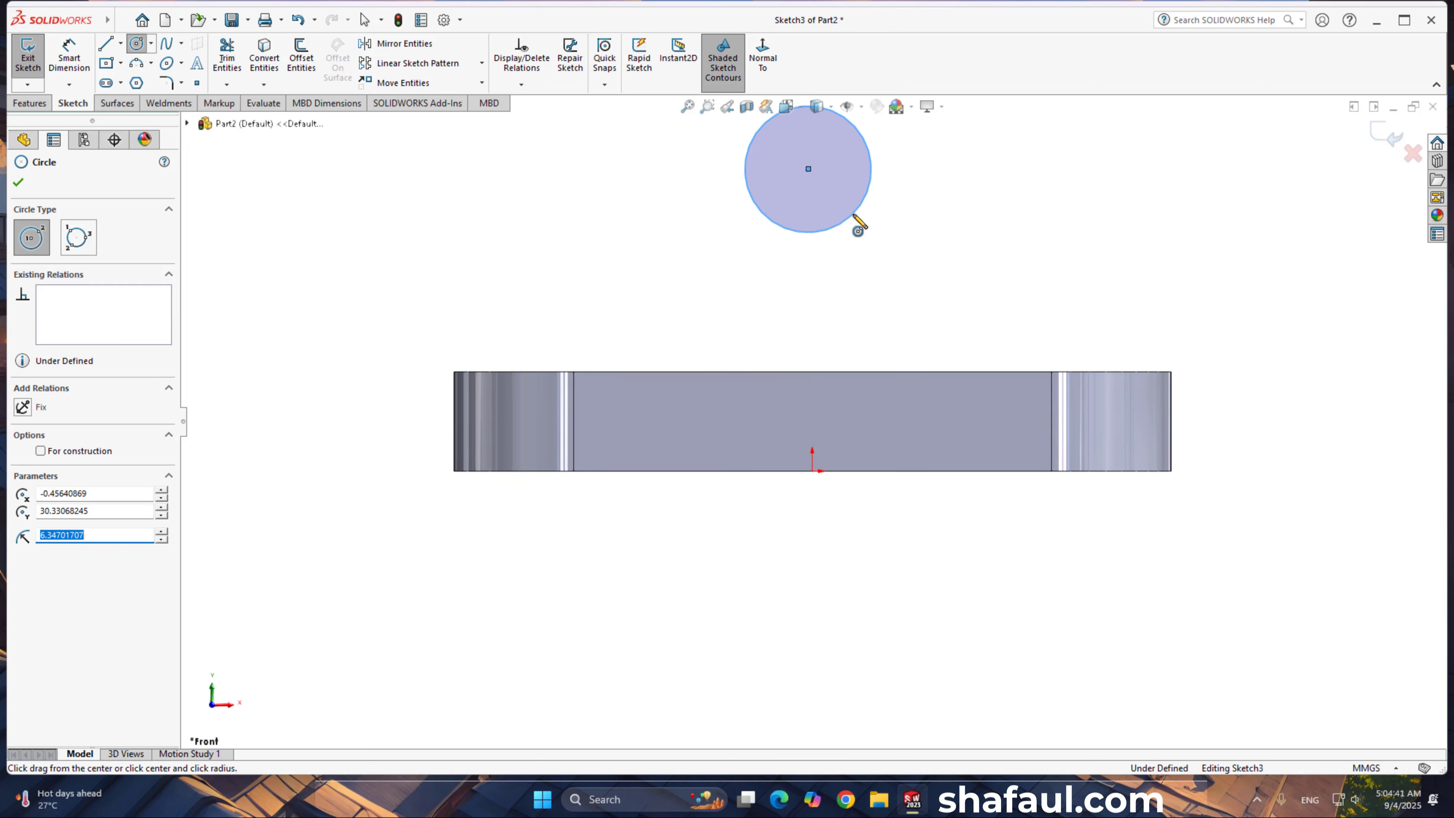
left_click(852, 214)
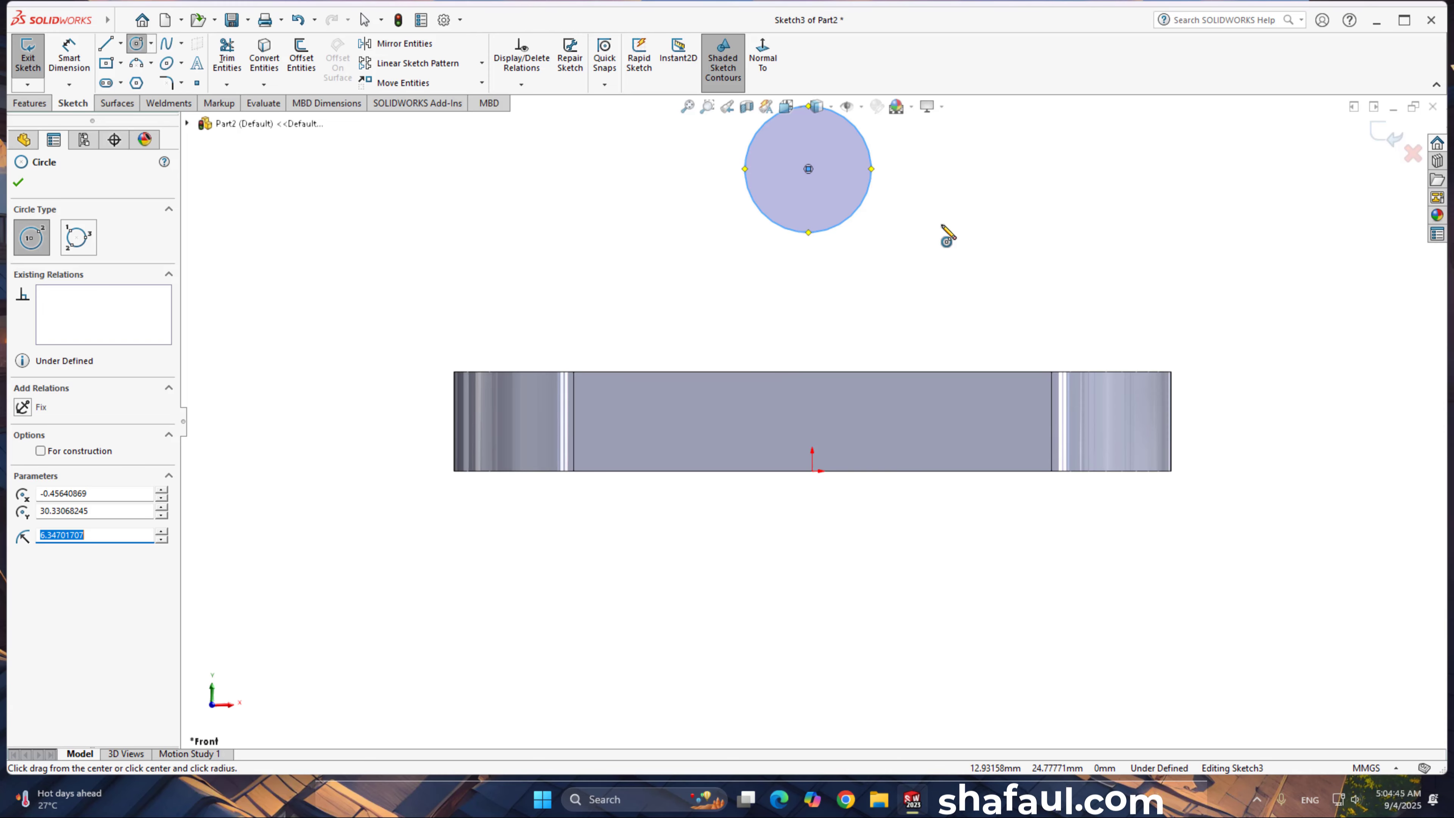
left_click(808, 168)
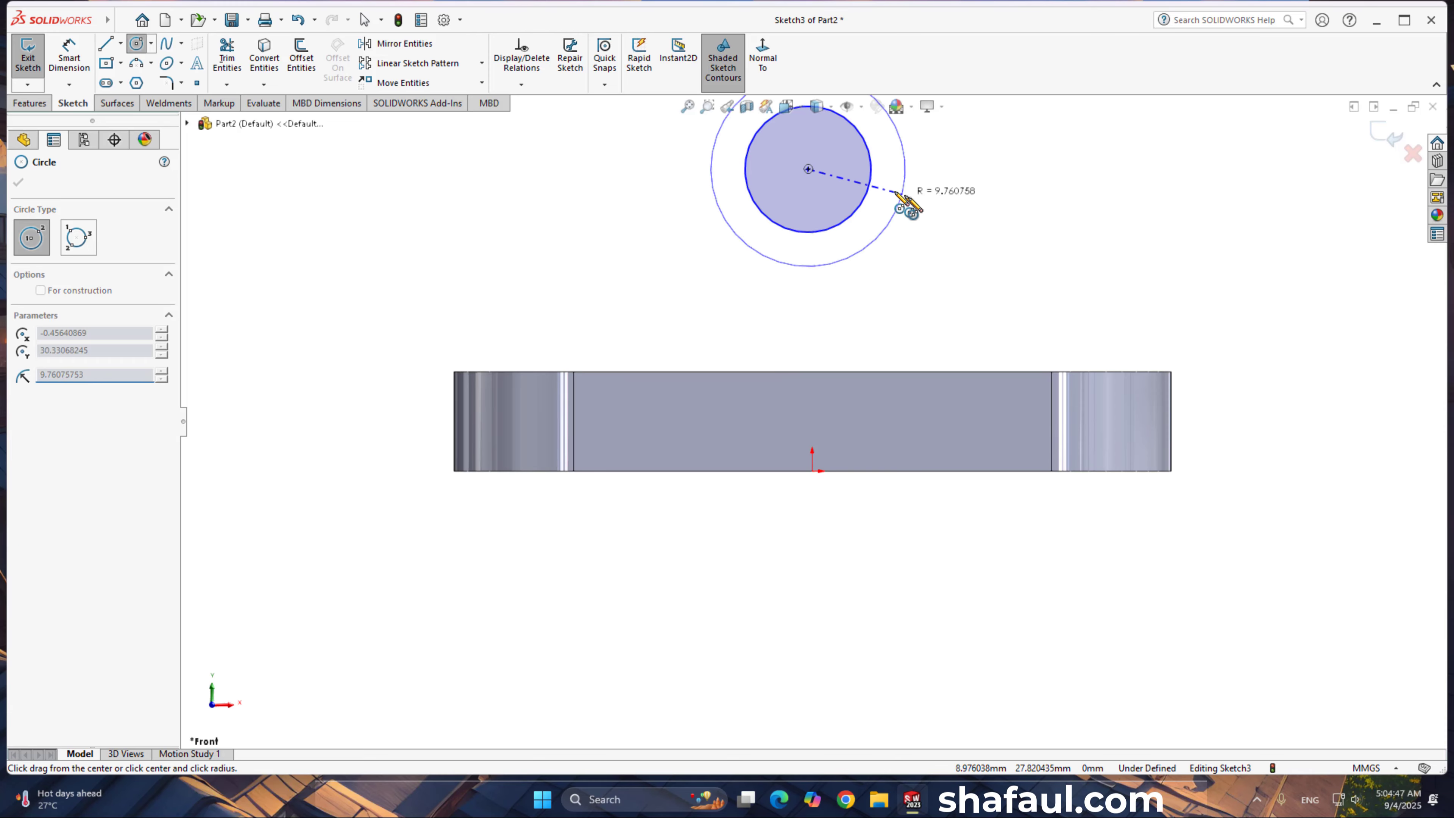
left_click(835, 182)
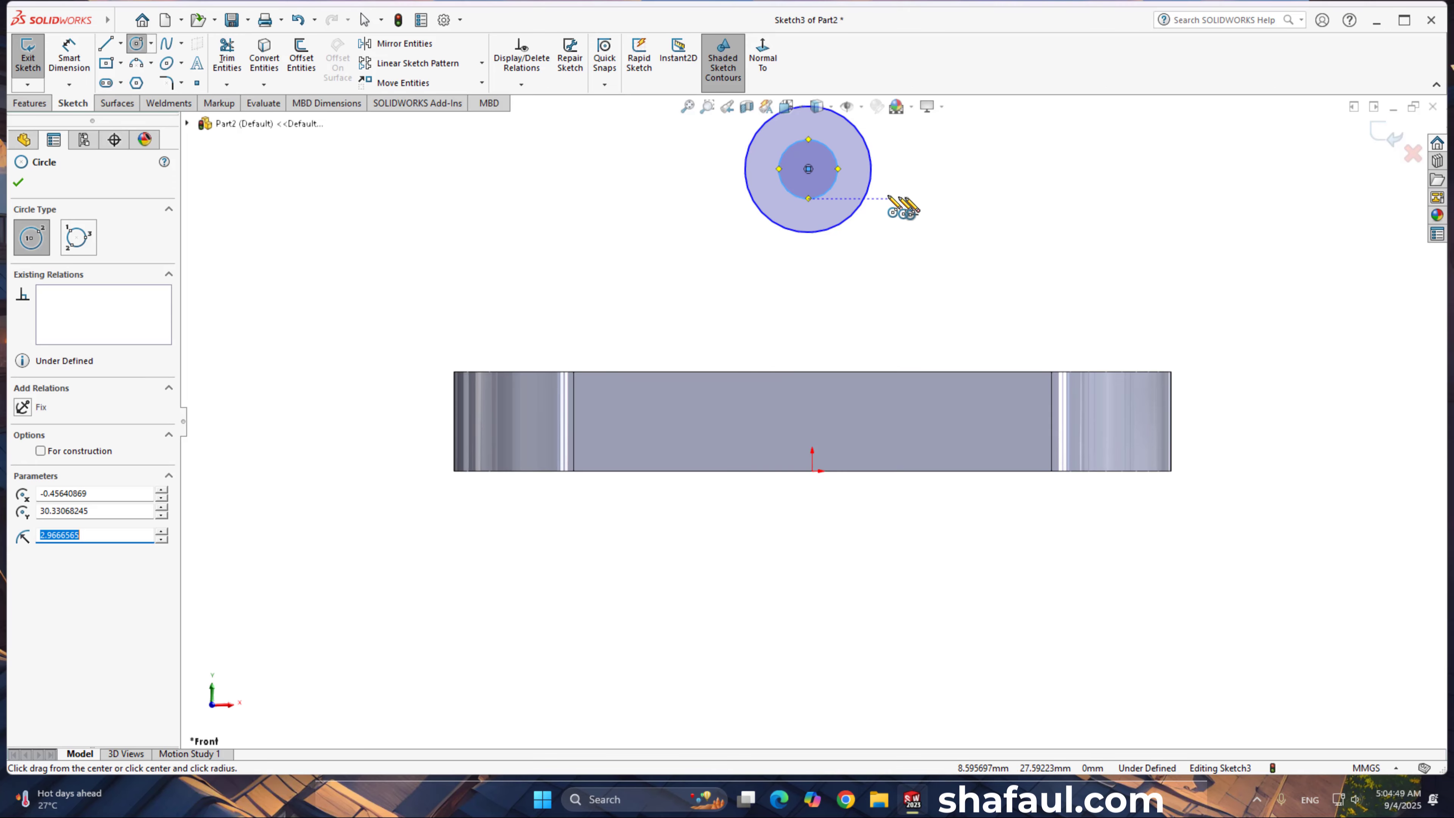
Step: Dimension the smaller concentric circle's diameter as 30 mm
right_click_drag(902, 207, 850, 189)
left_click(839, 179)
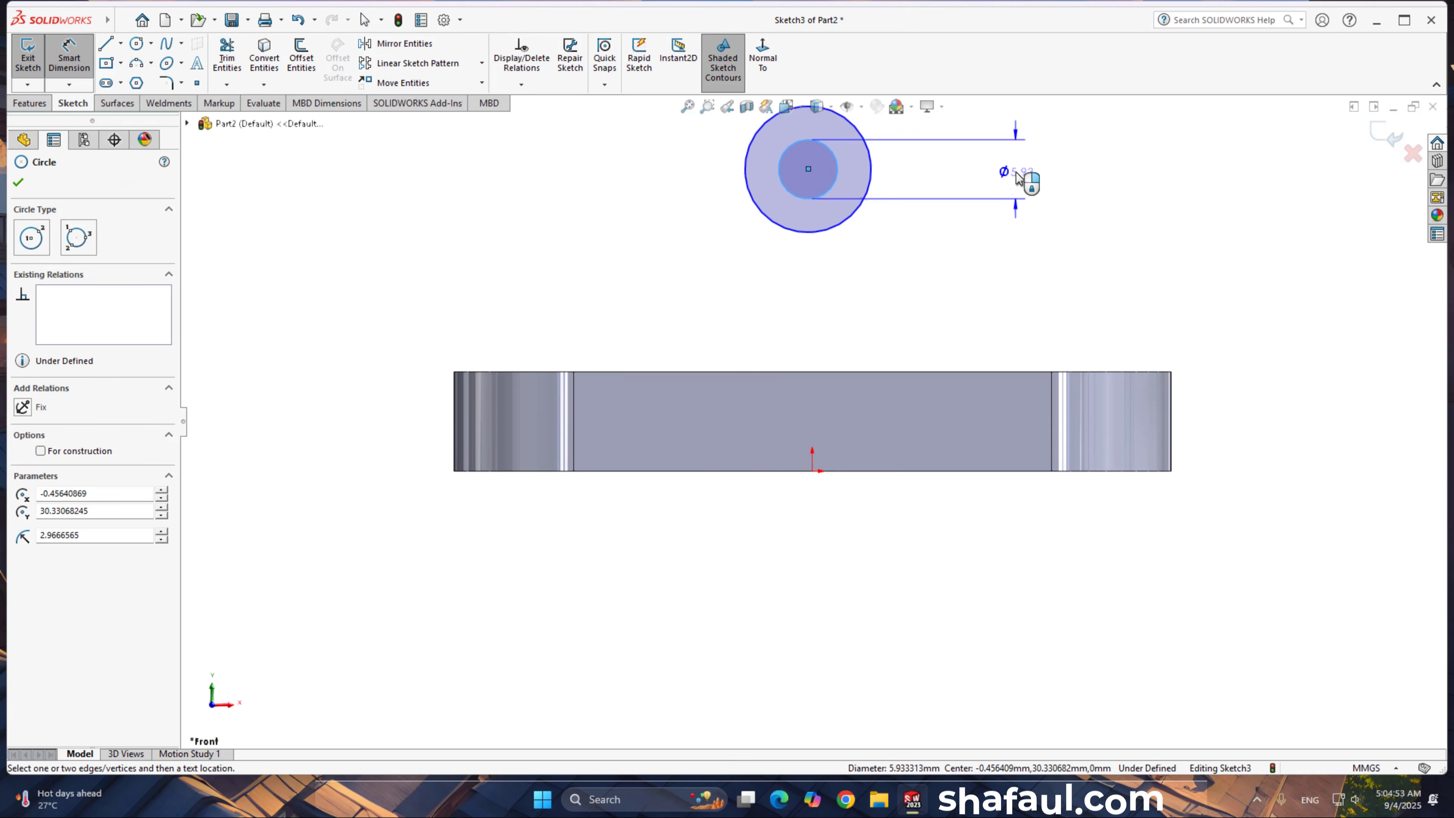
left_click(1032, 174)
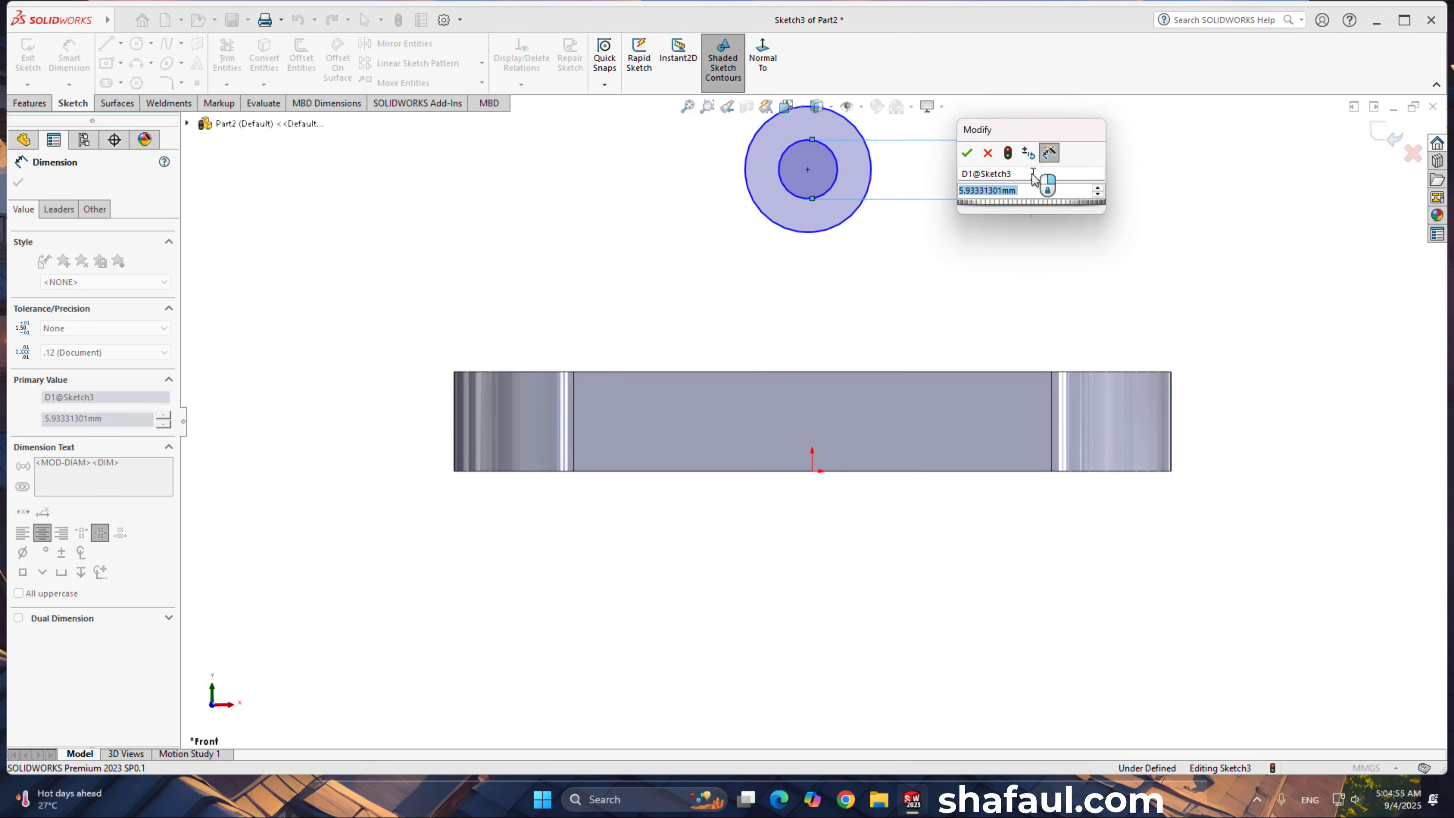
type("30")
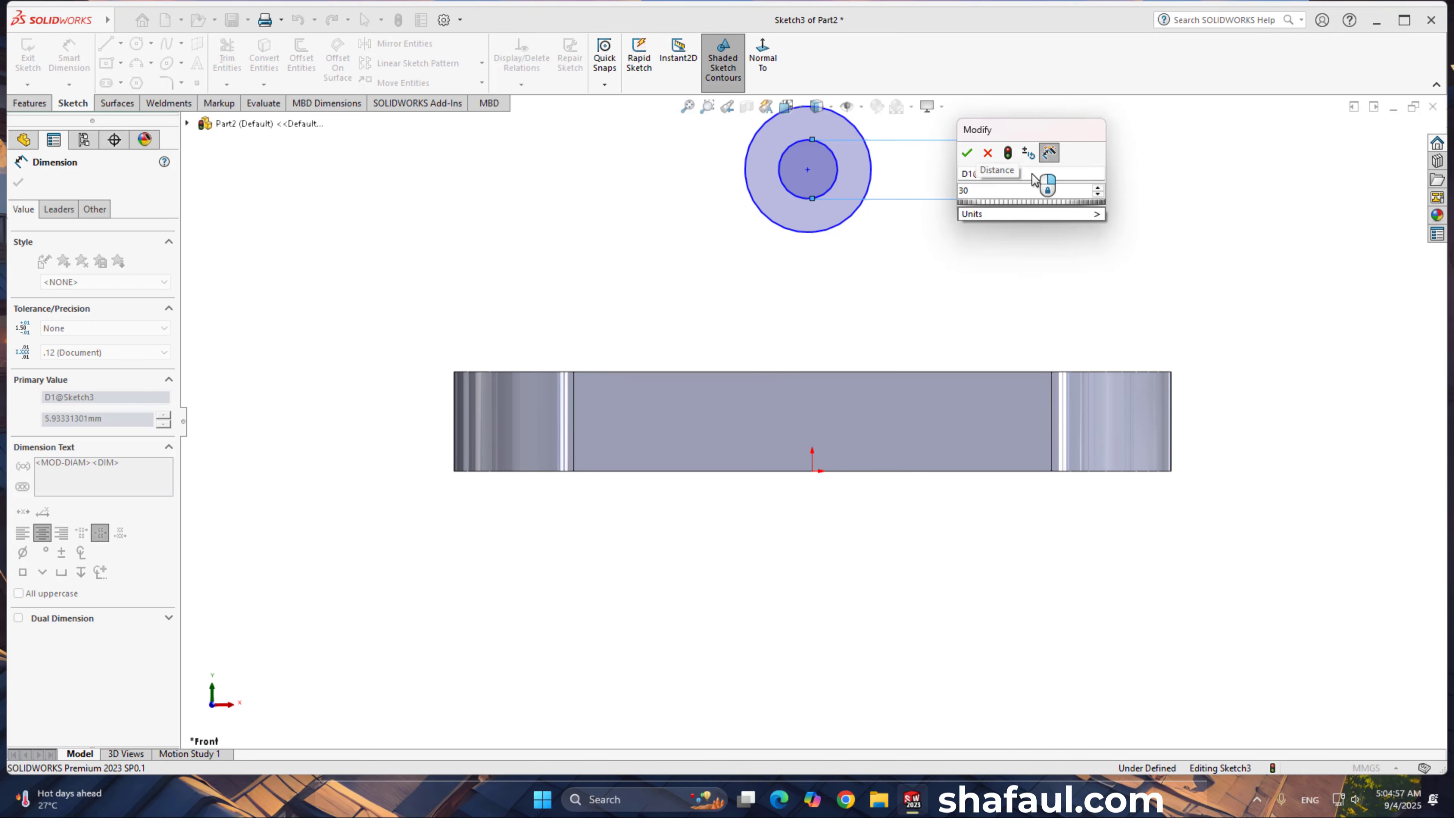
key("Return")
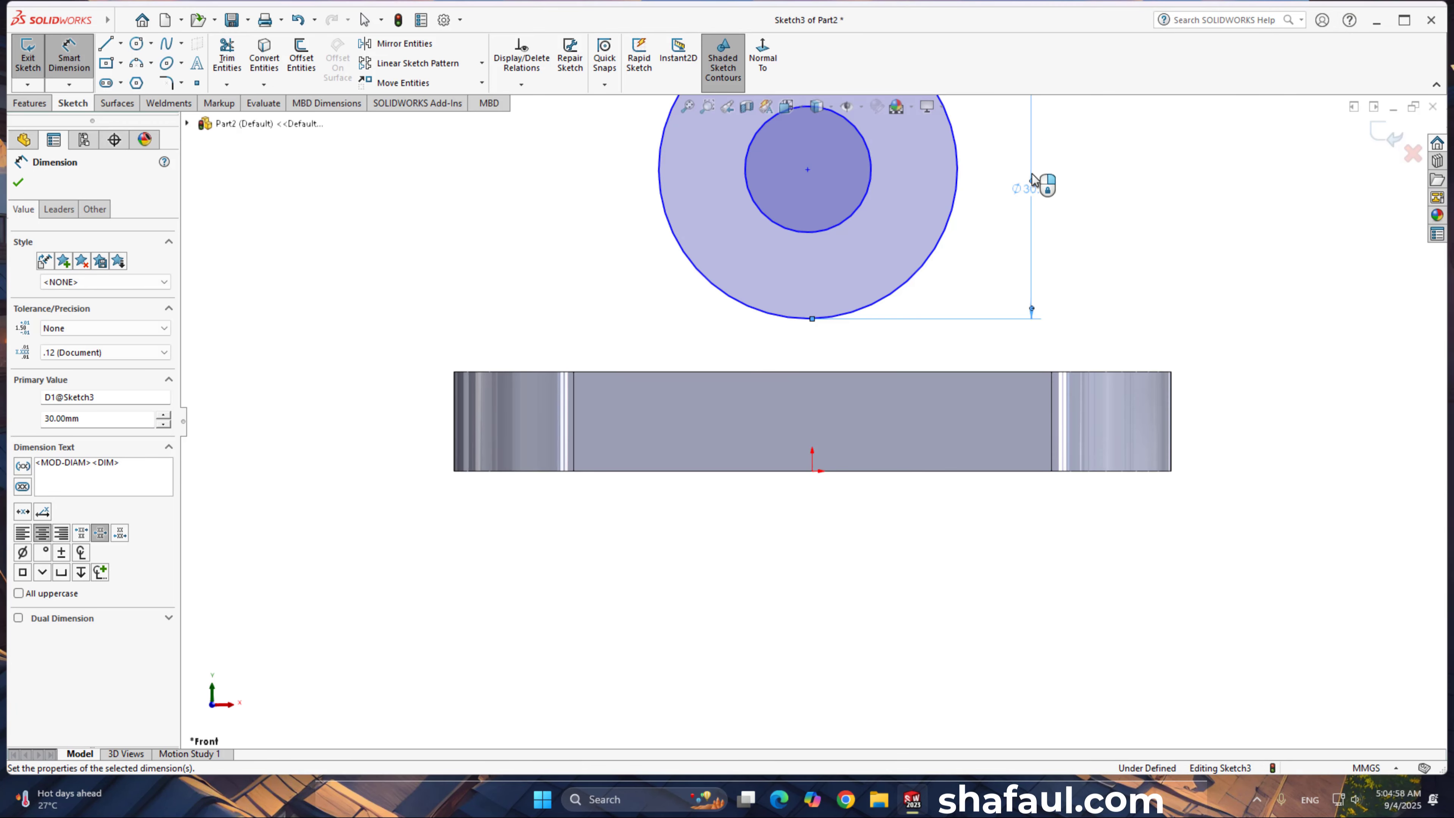
Step: Dimension the circle inside the 30 mm one with a diameter of 12 mm
left_click(860, 203)
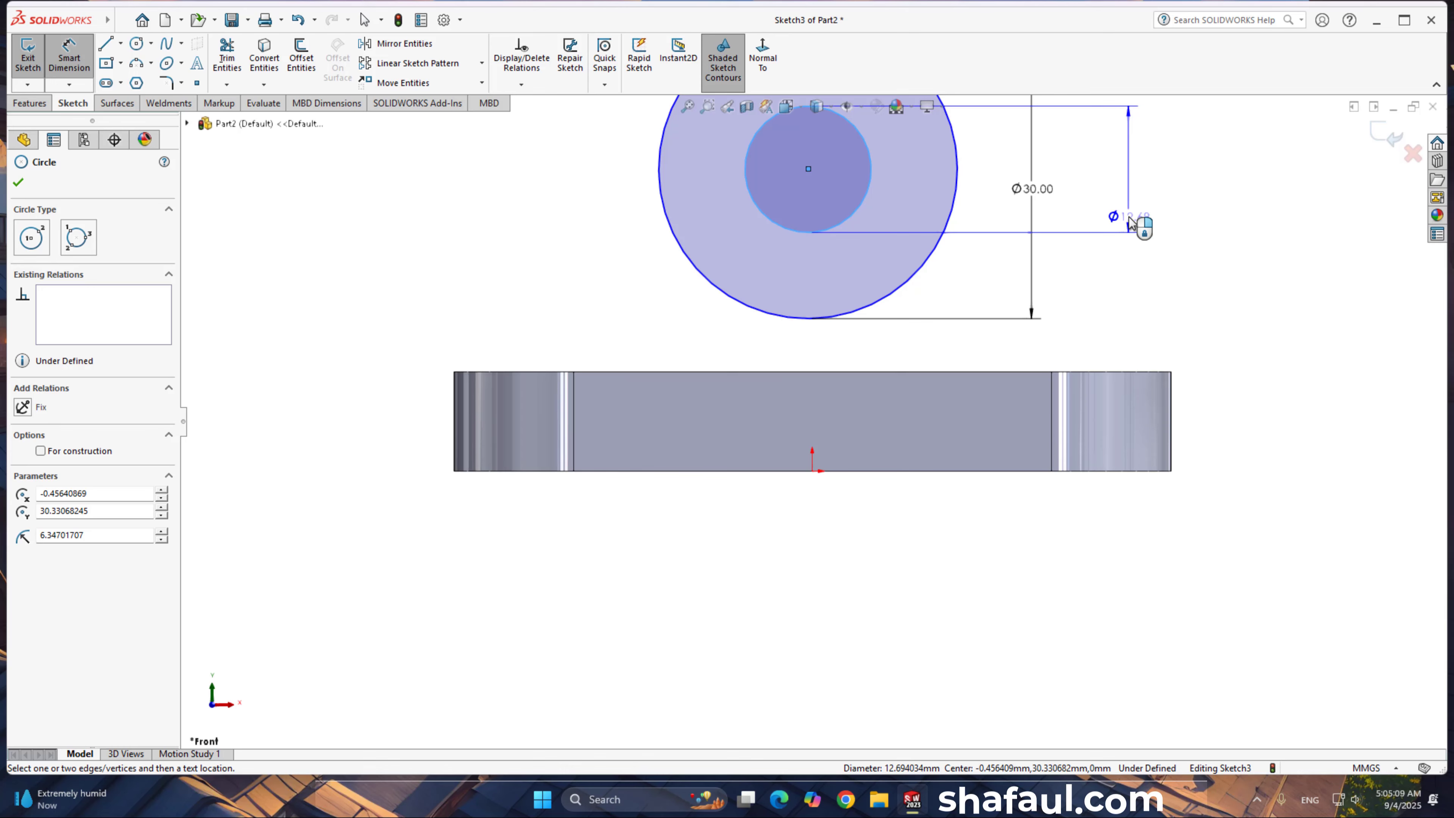
left_click(1128, 217)
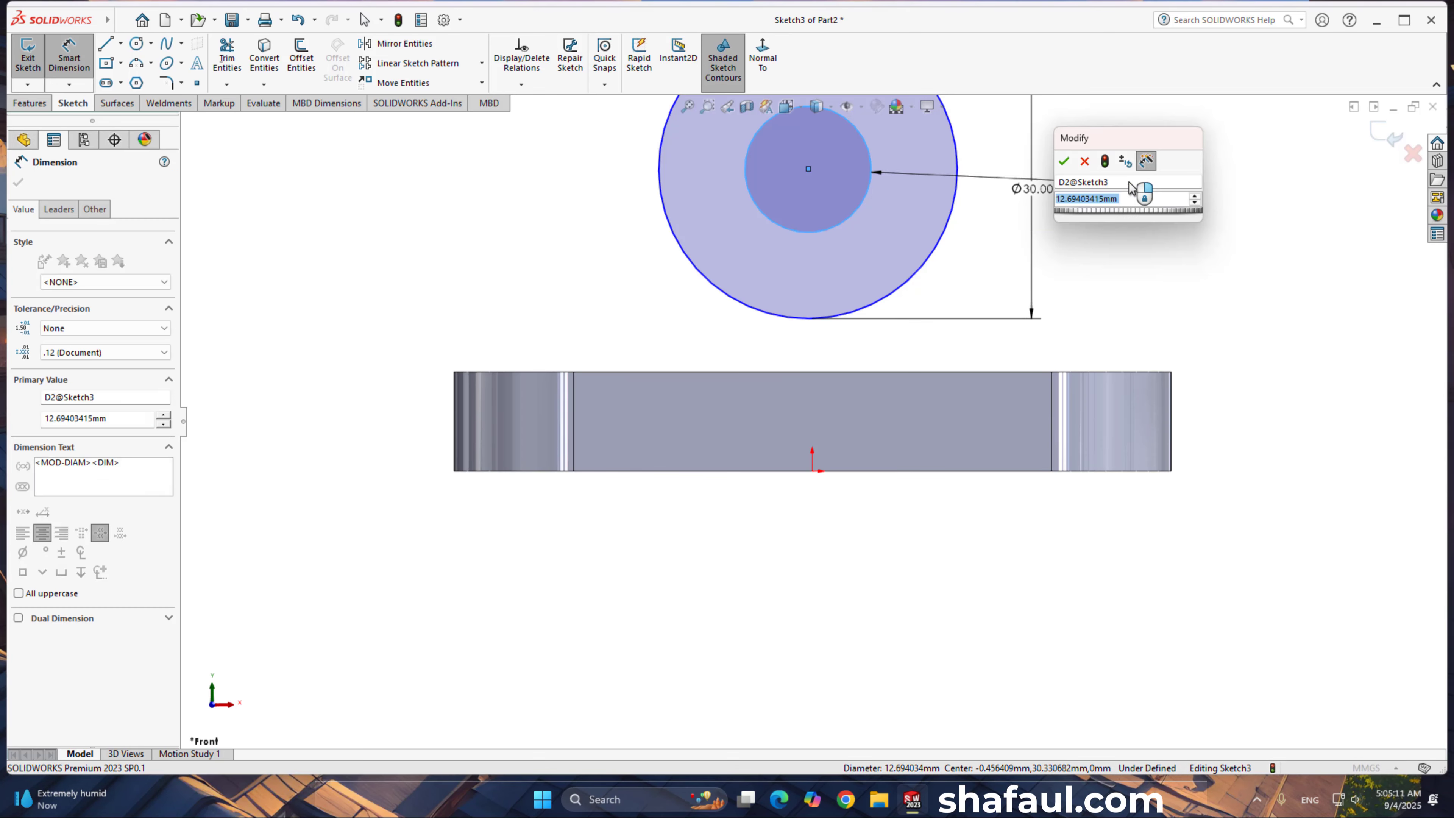
type("12")
key("Return")
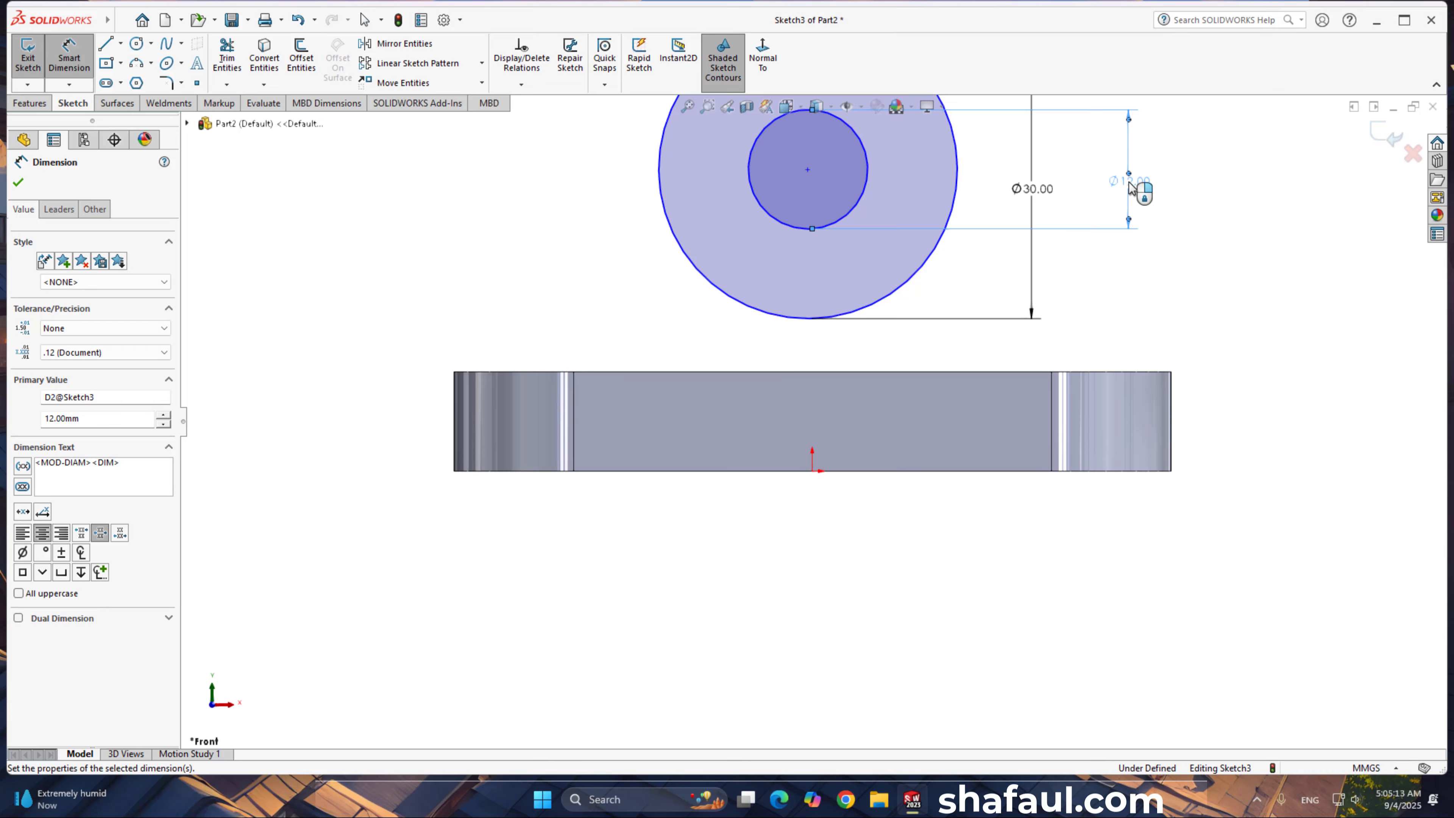
right_click(1205, 269)
left_click(1256, 320)
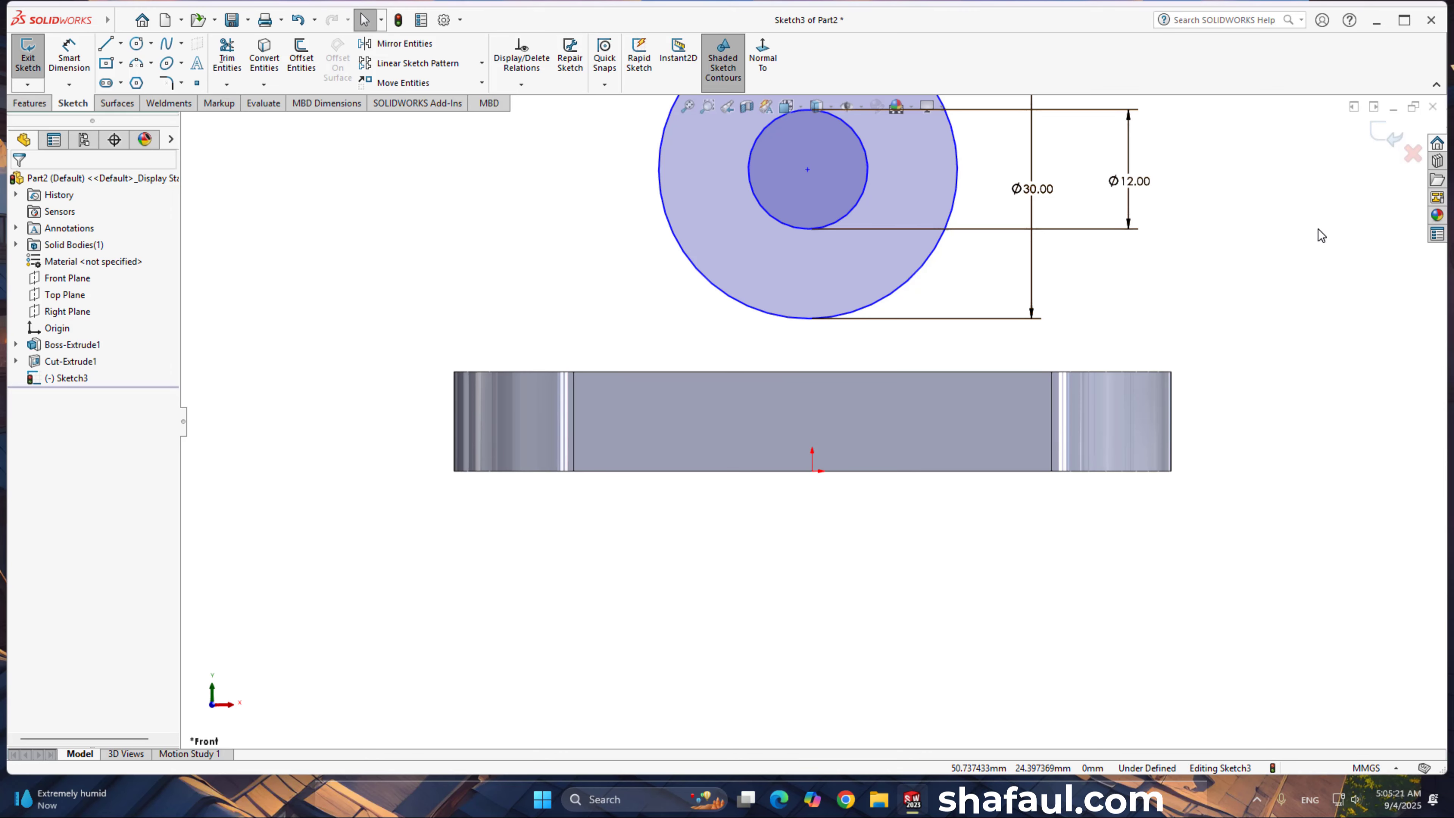
Step: Sketch two vertical lines about 20.3 mm long, tangent to both sides of the 30 mm circle, down to the plate's top edge
key("l")
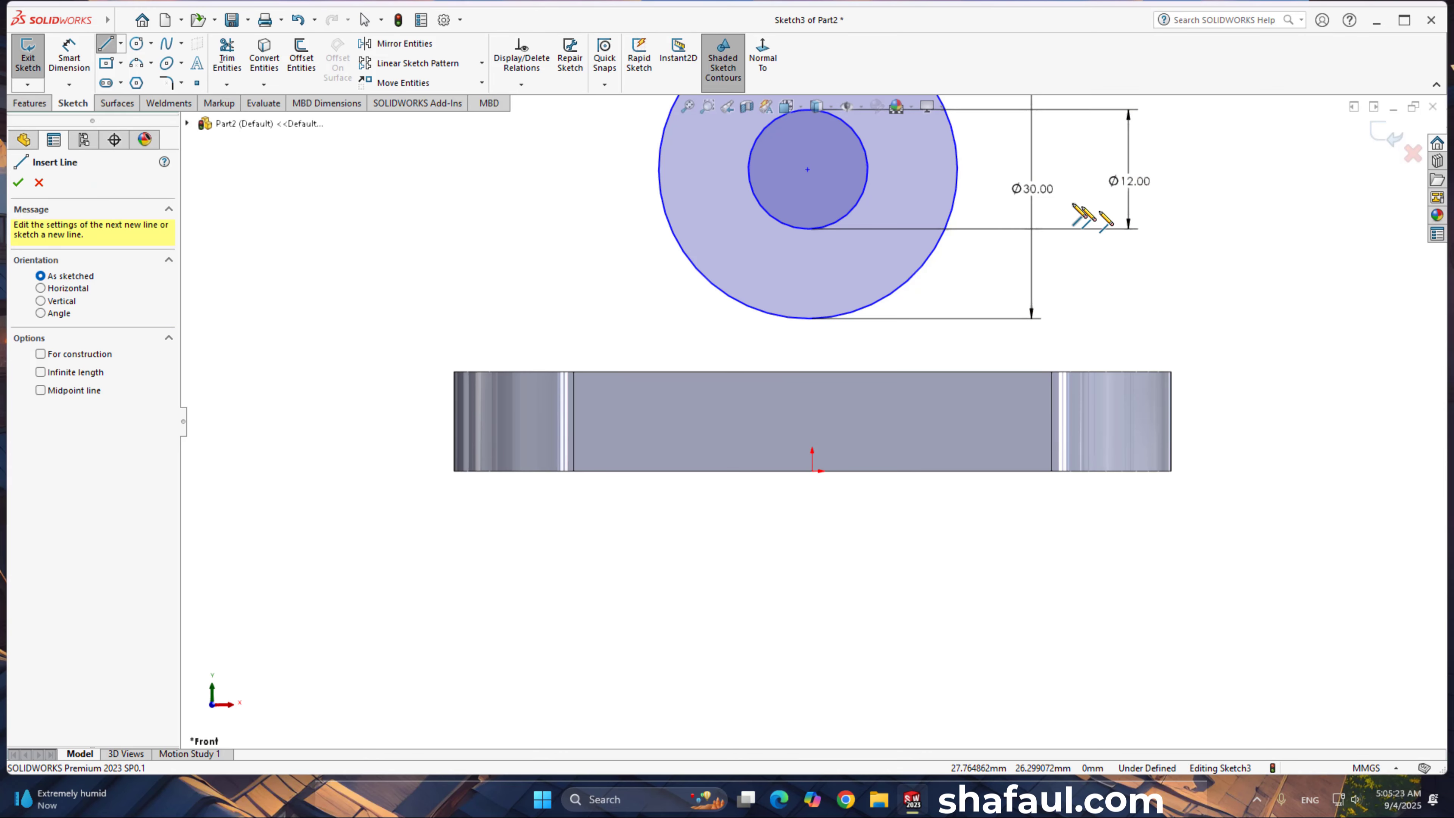
left_click(957, 169)
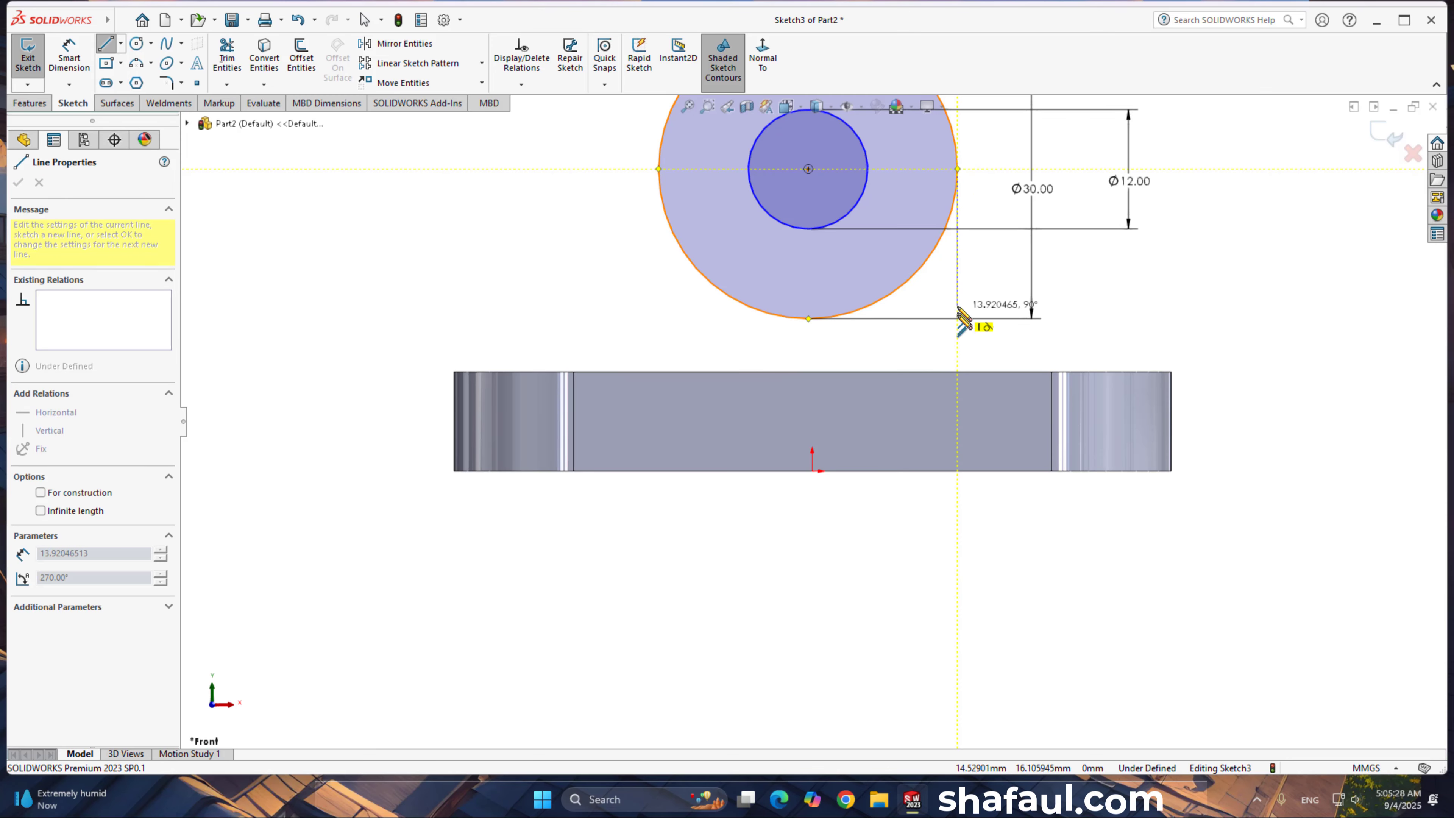
left_click(957, 371)
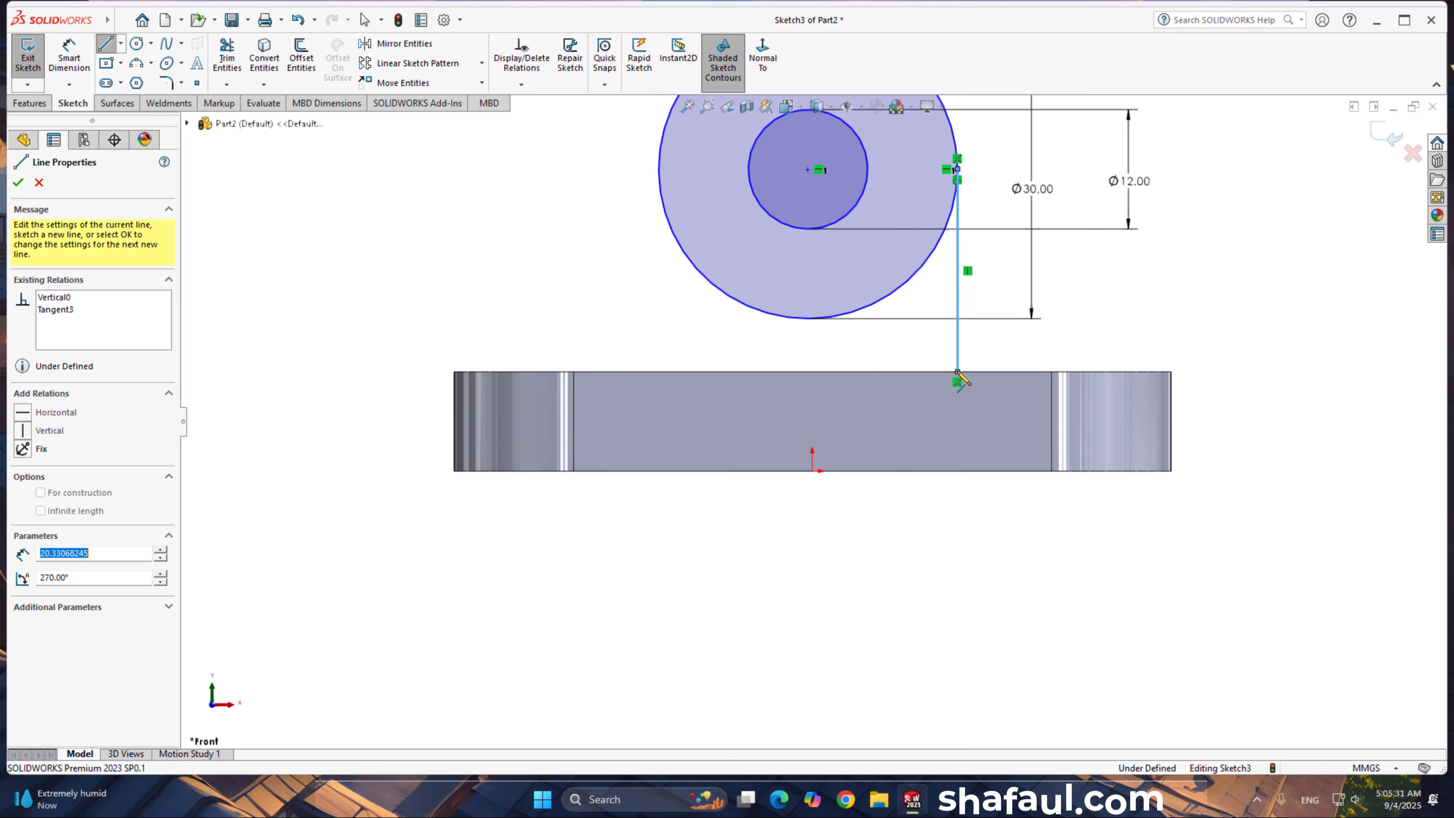
right_click(1106, 318)
left_click(1155, 329)
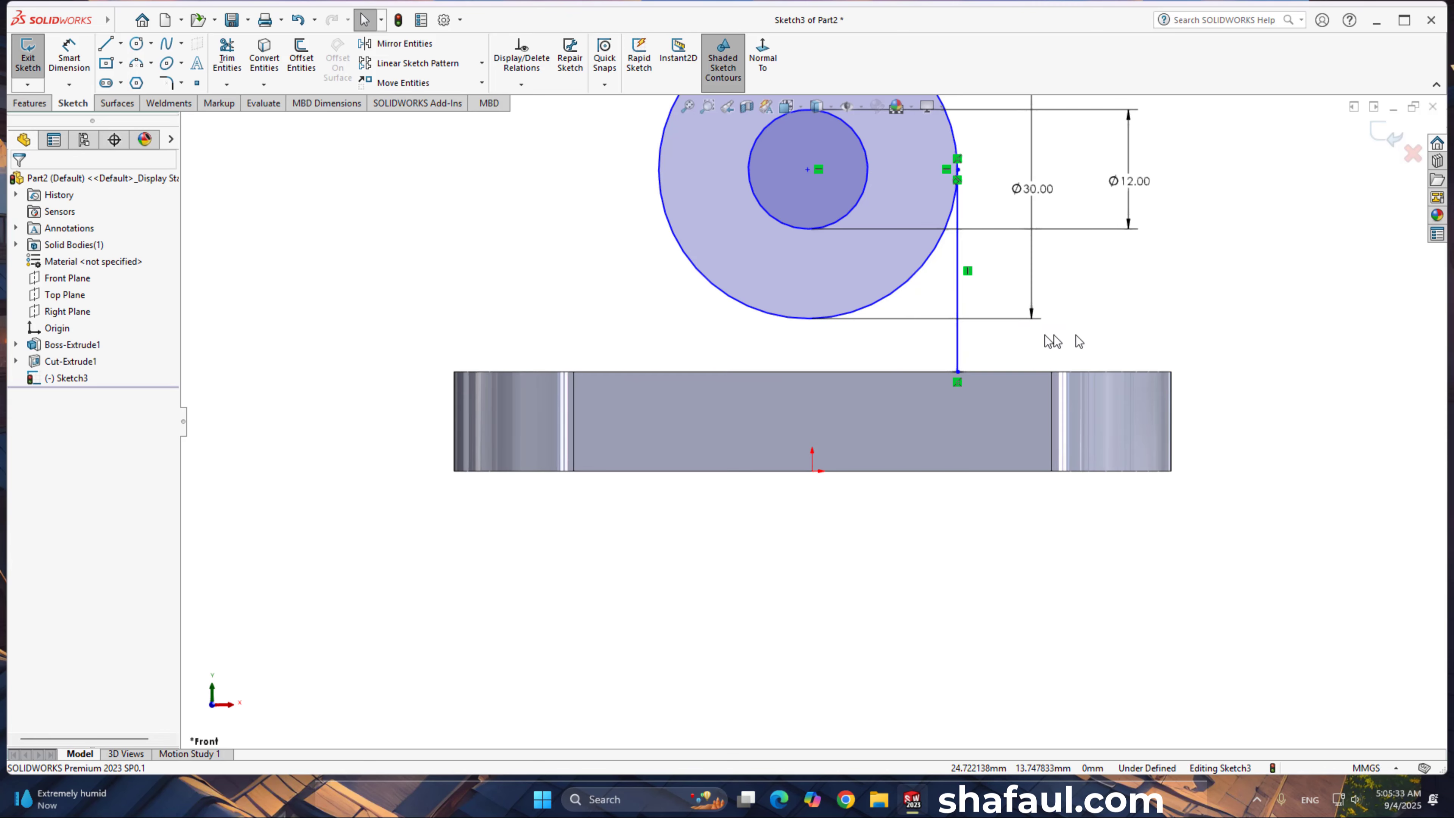
key("l")
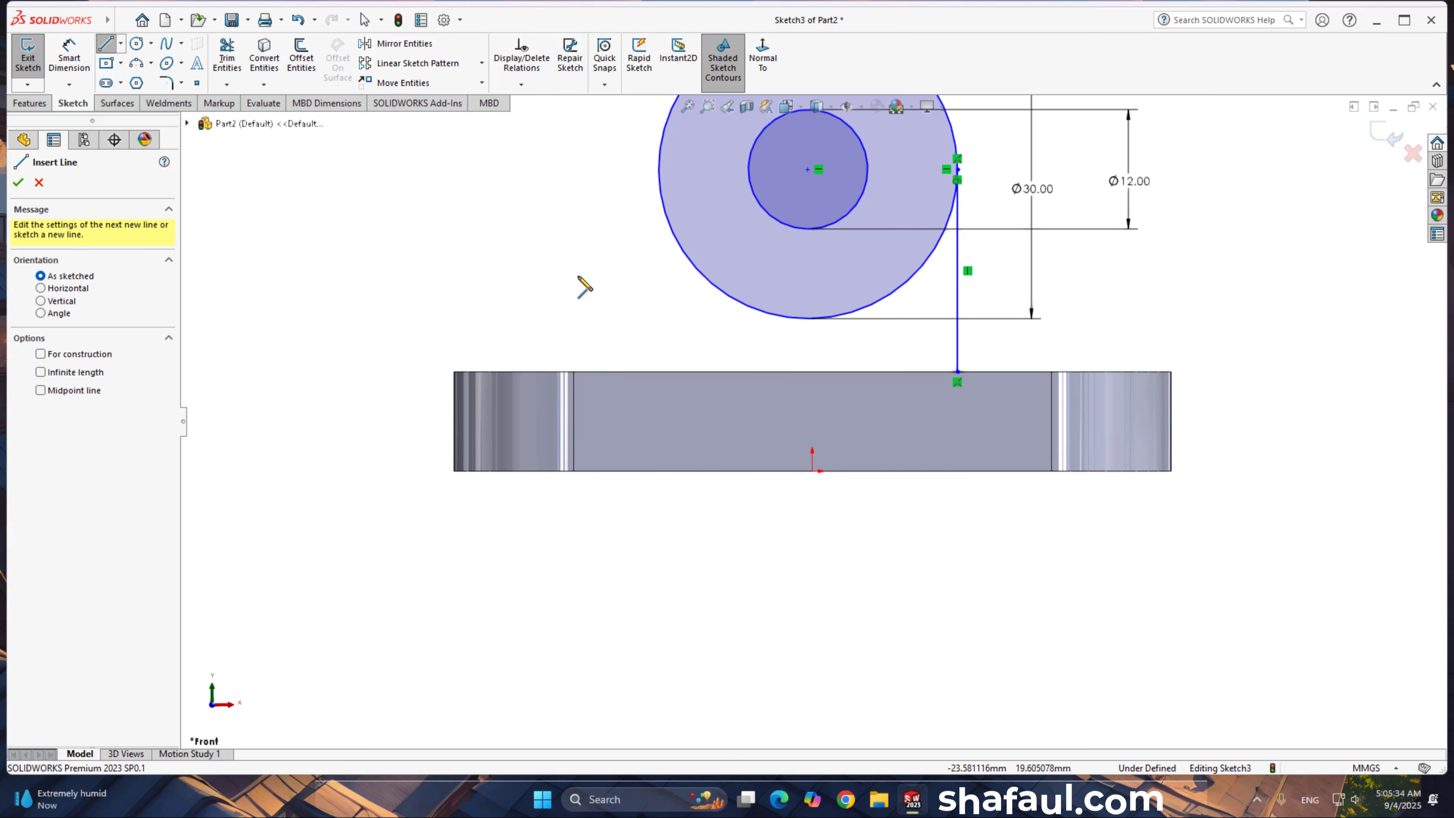
left_click(659, 169)
left_click(659, 371)
key("Escape")
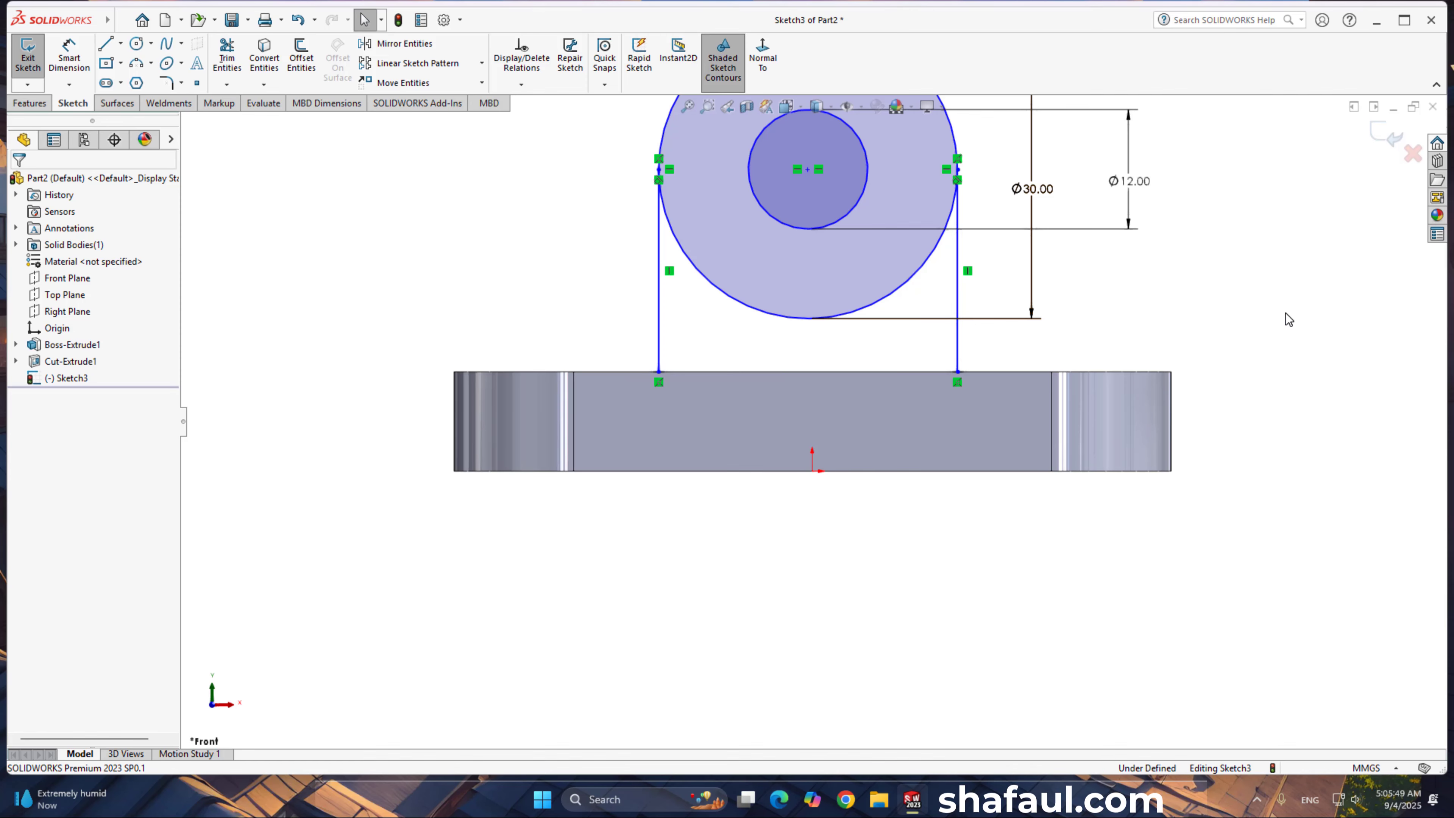
Step: Dimension the circles' centre 50 mm above the plate's top edge
right_click_drag(1285, 313, 1278, 236)
left_click(808, 170)
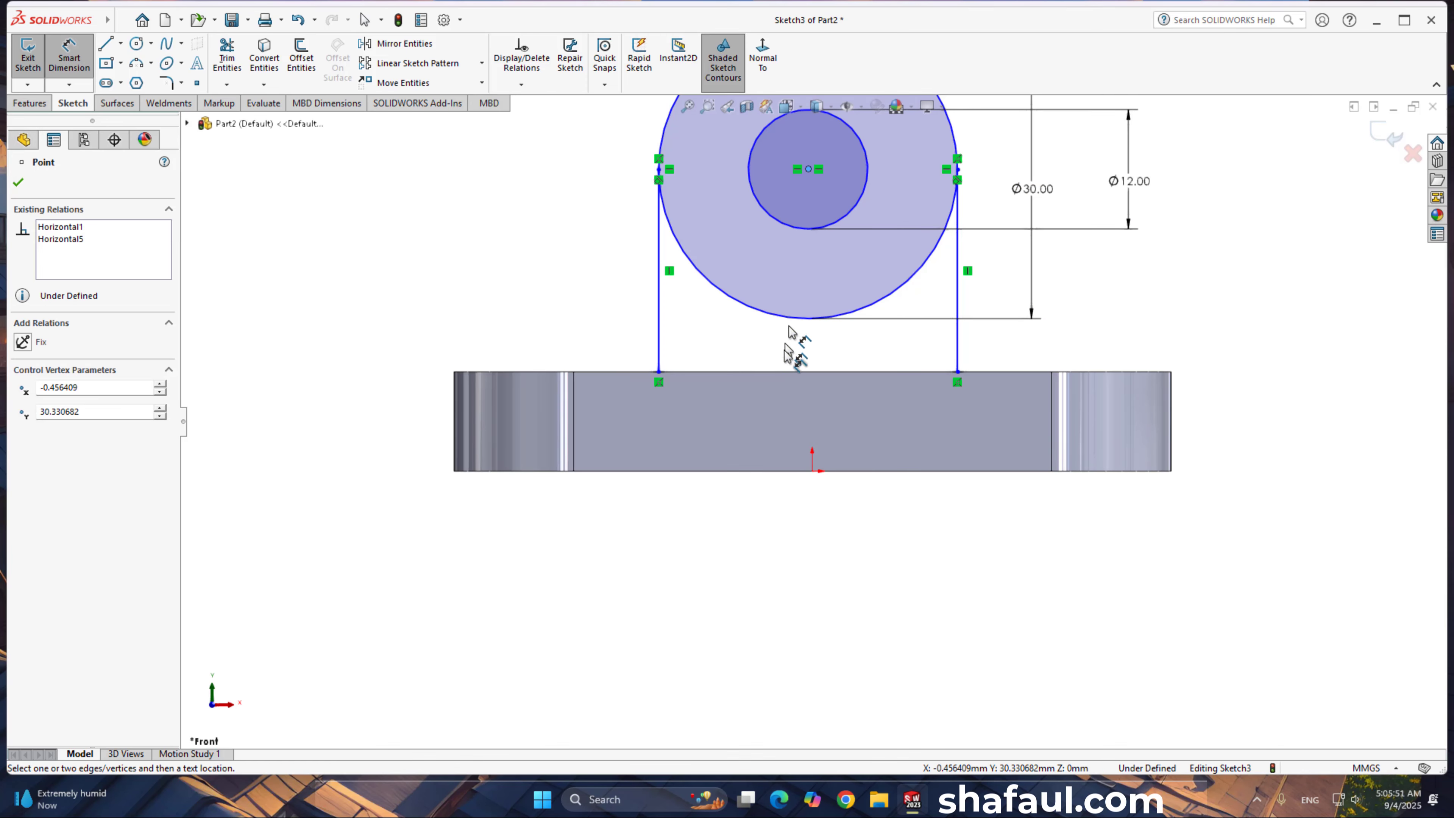
left_click(769, 372)
left_click(348, 318)
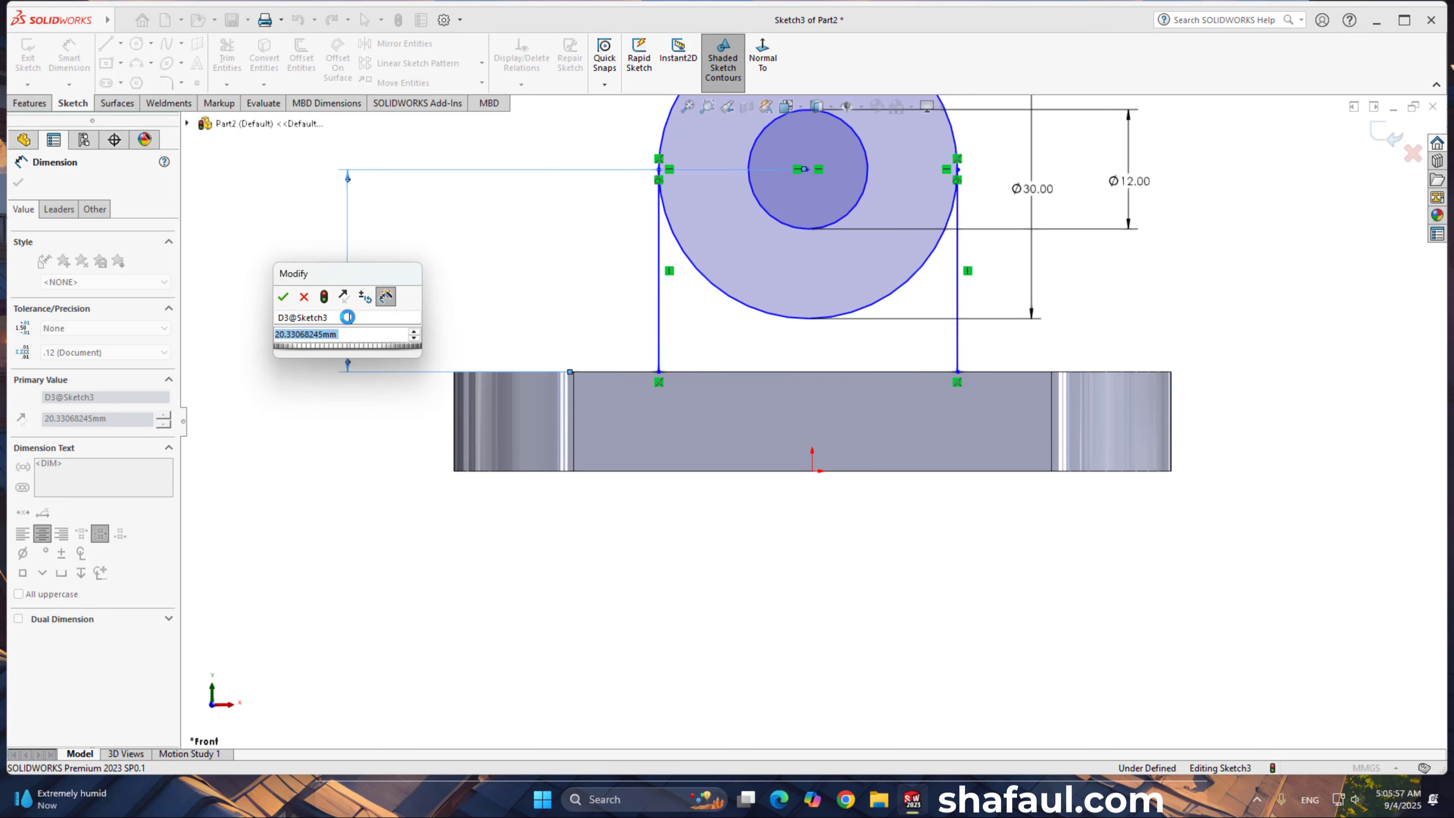
type("50")
key("Return")
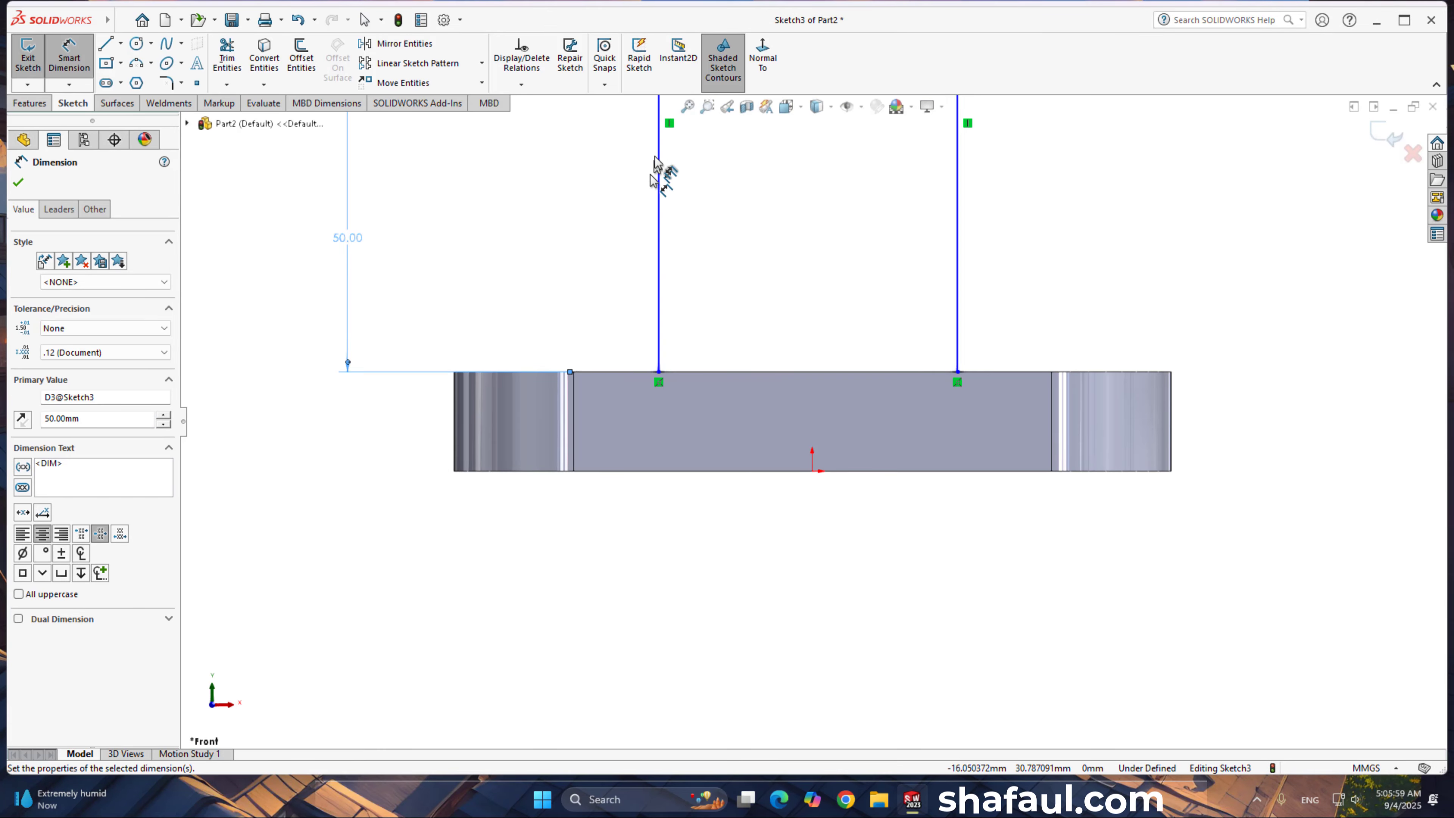
key("f")
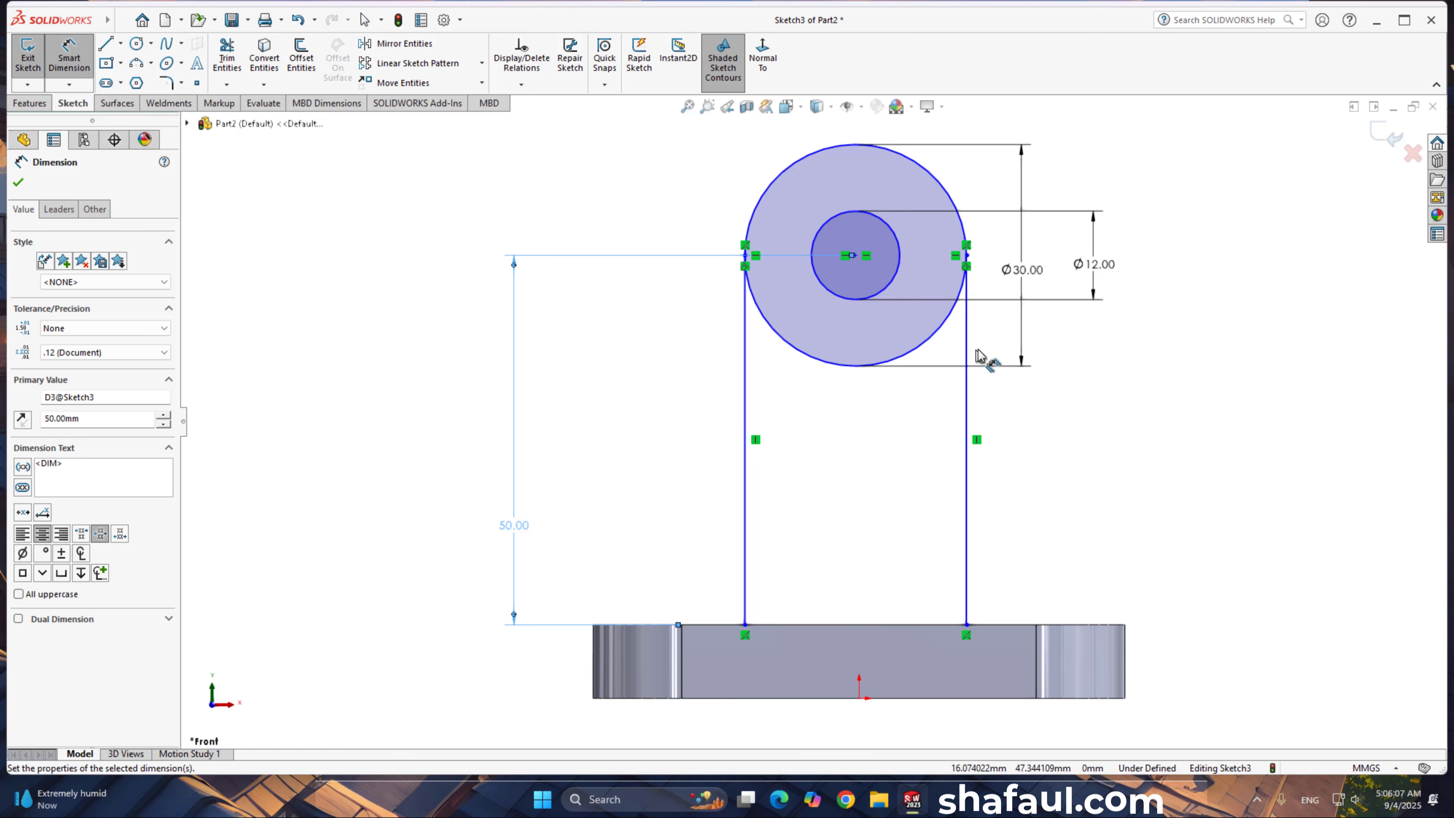
right_click(1096, 477)
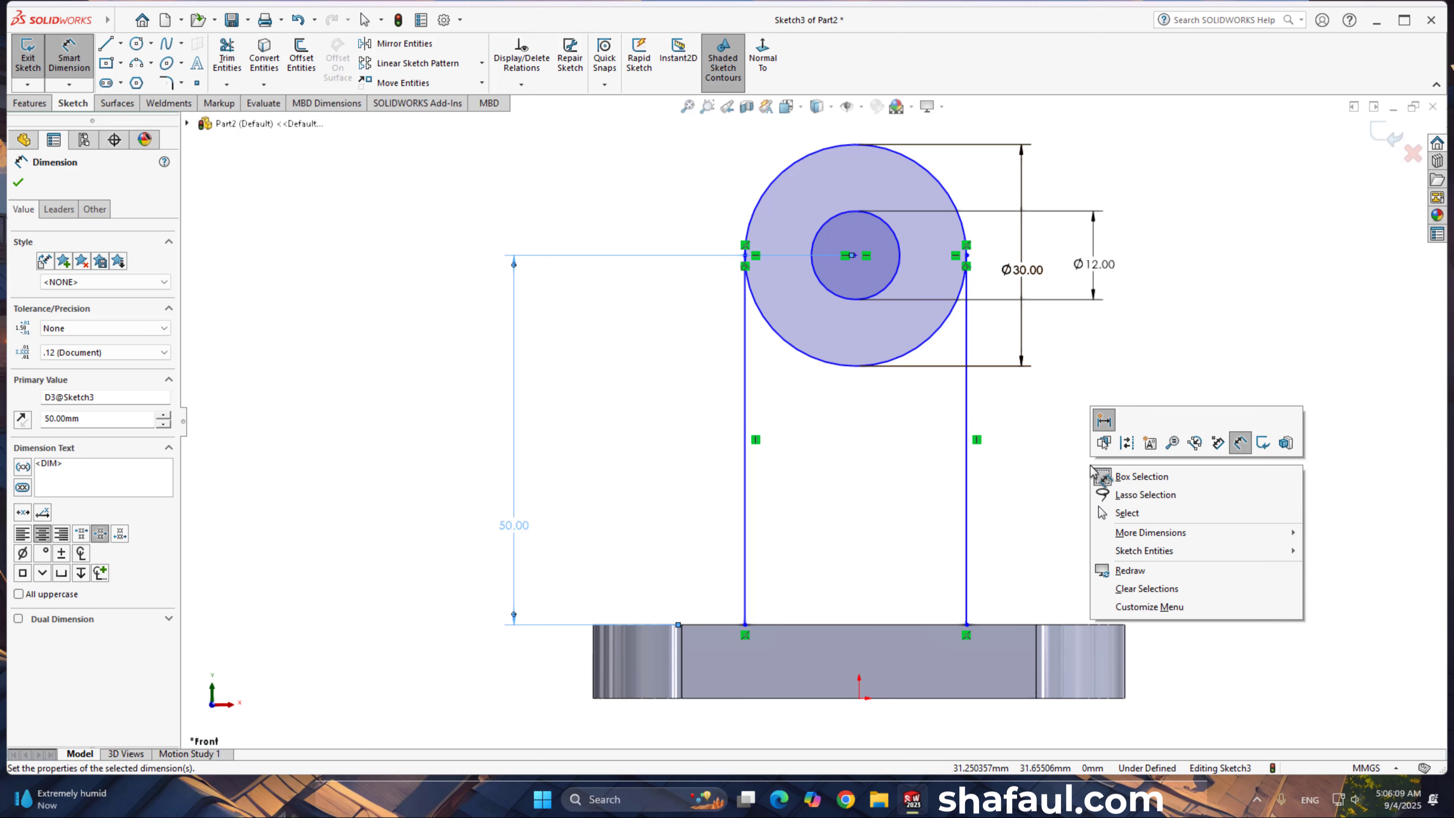
left_click(1127, 514)
key("f")
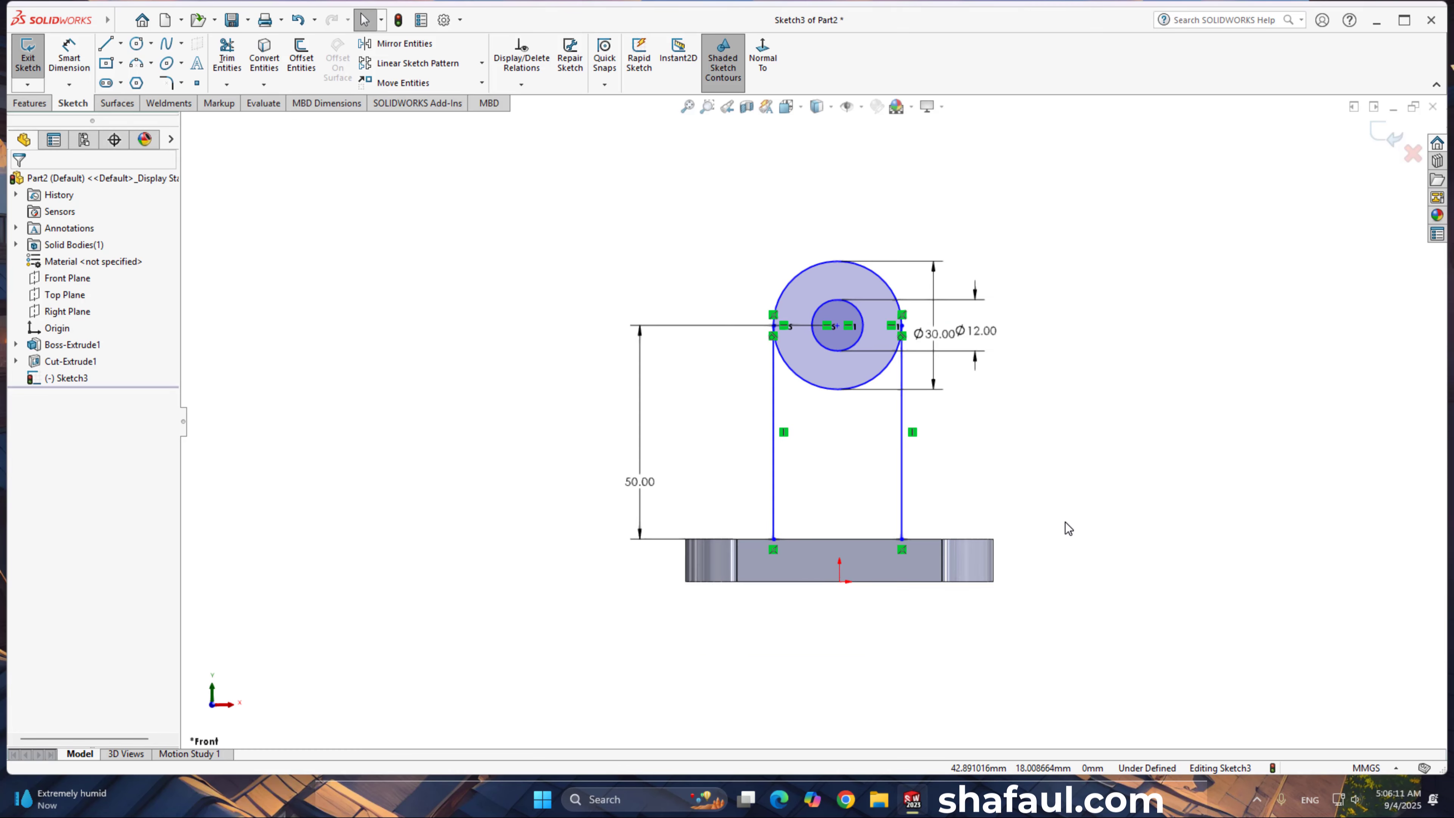
Step: Sketch a three-point arc about 11.7 mm in radius from the right vertical line to the plate's top edge, curving inward towards their corner
scroll(973, 553, "down", 3)
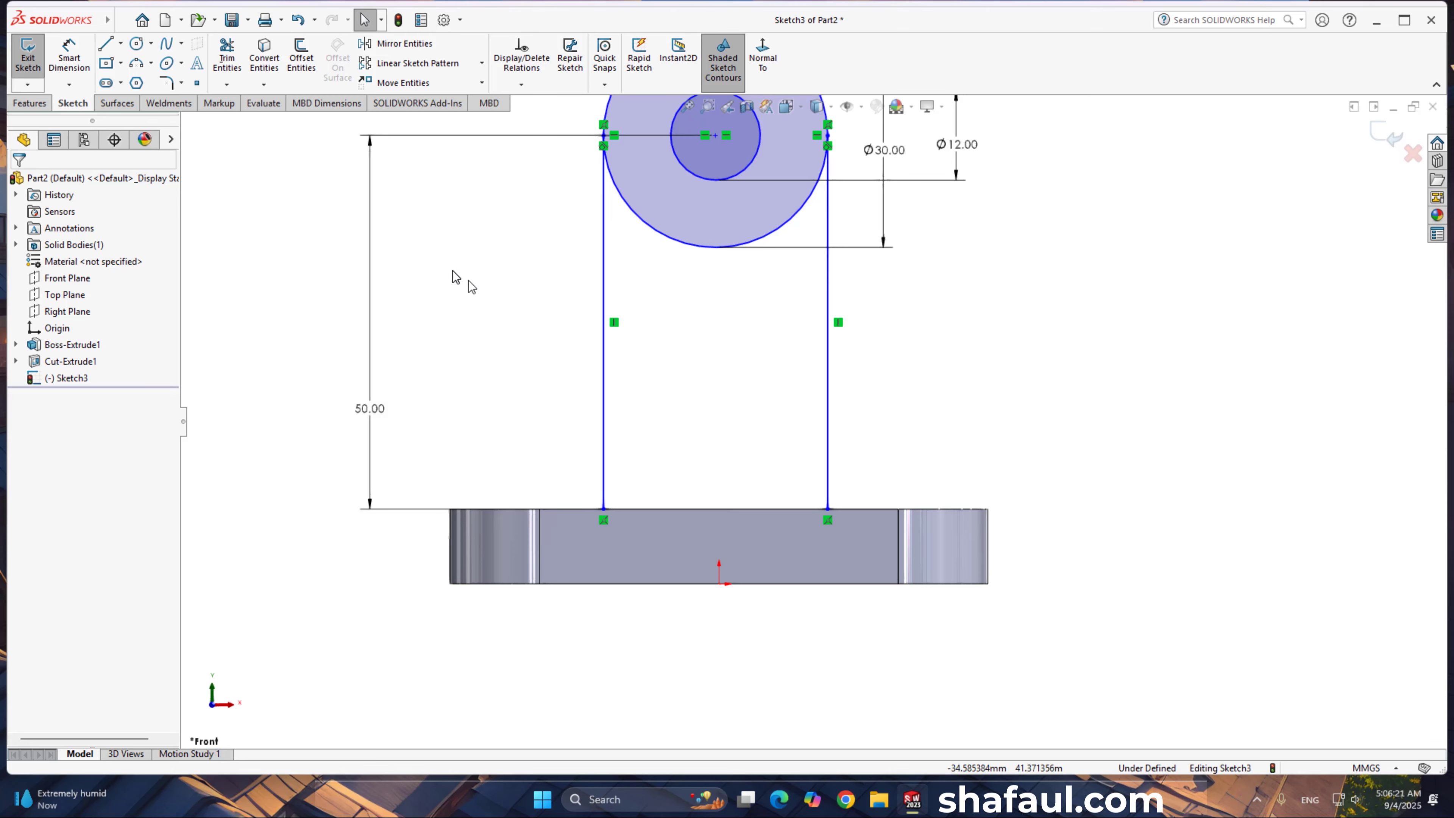
left_click(139, 61)
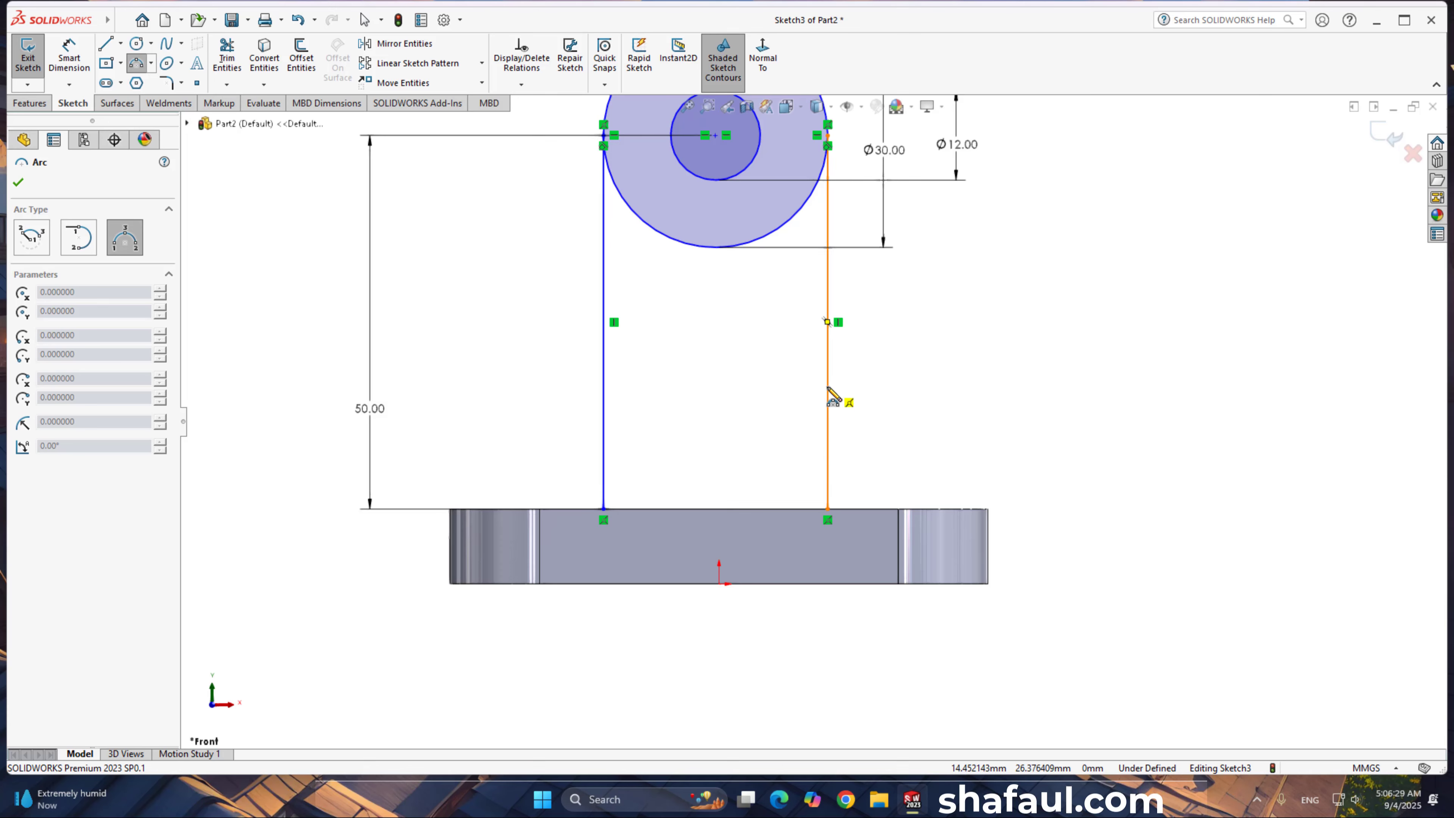
left_click(828, 399)
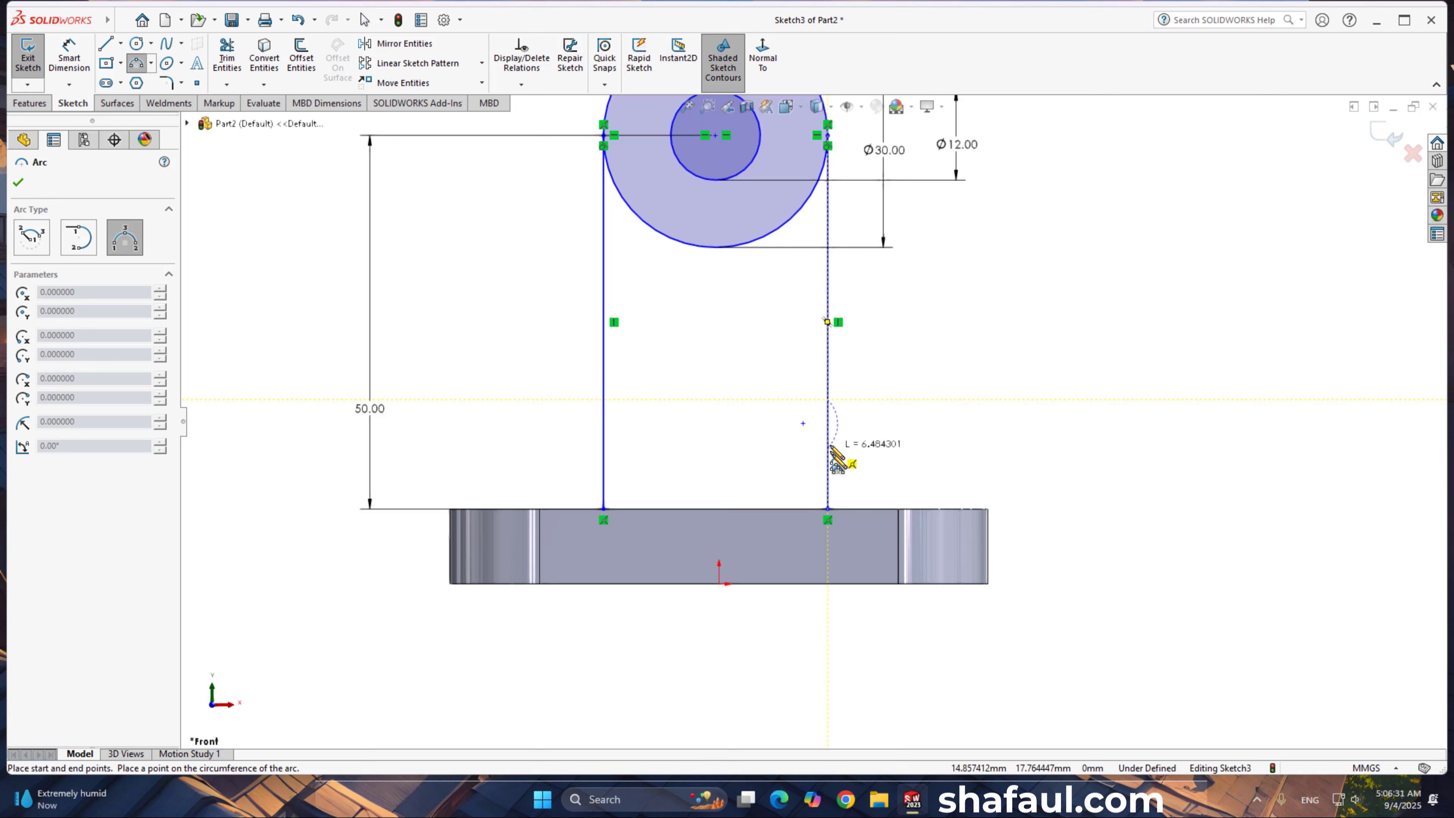
left_click(887, 507)
scroll(832, 458, "down", 3)
left_click(826, 463)
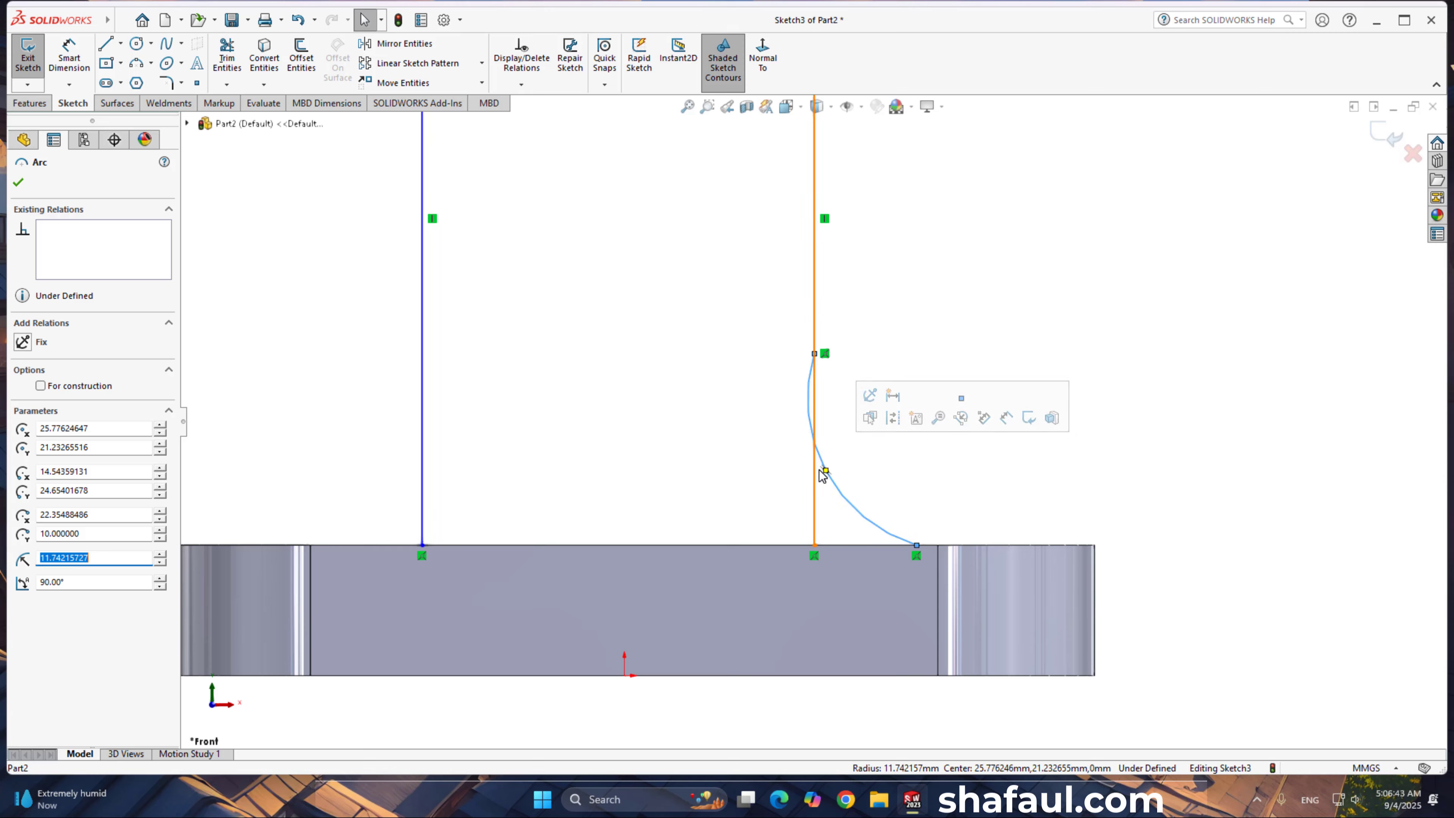
Step: Make the arc tangent to the right vertical line
key("Escape")
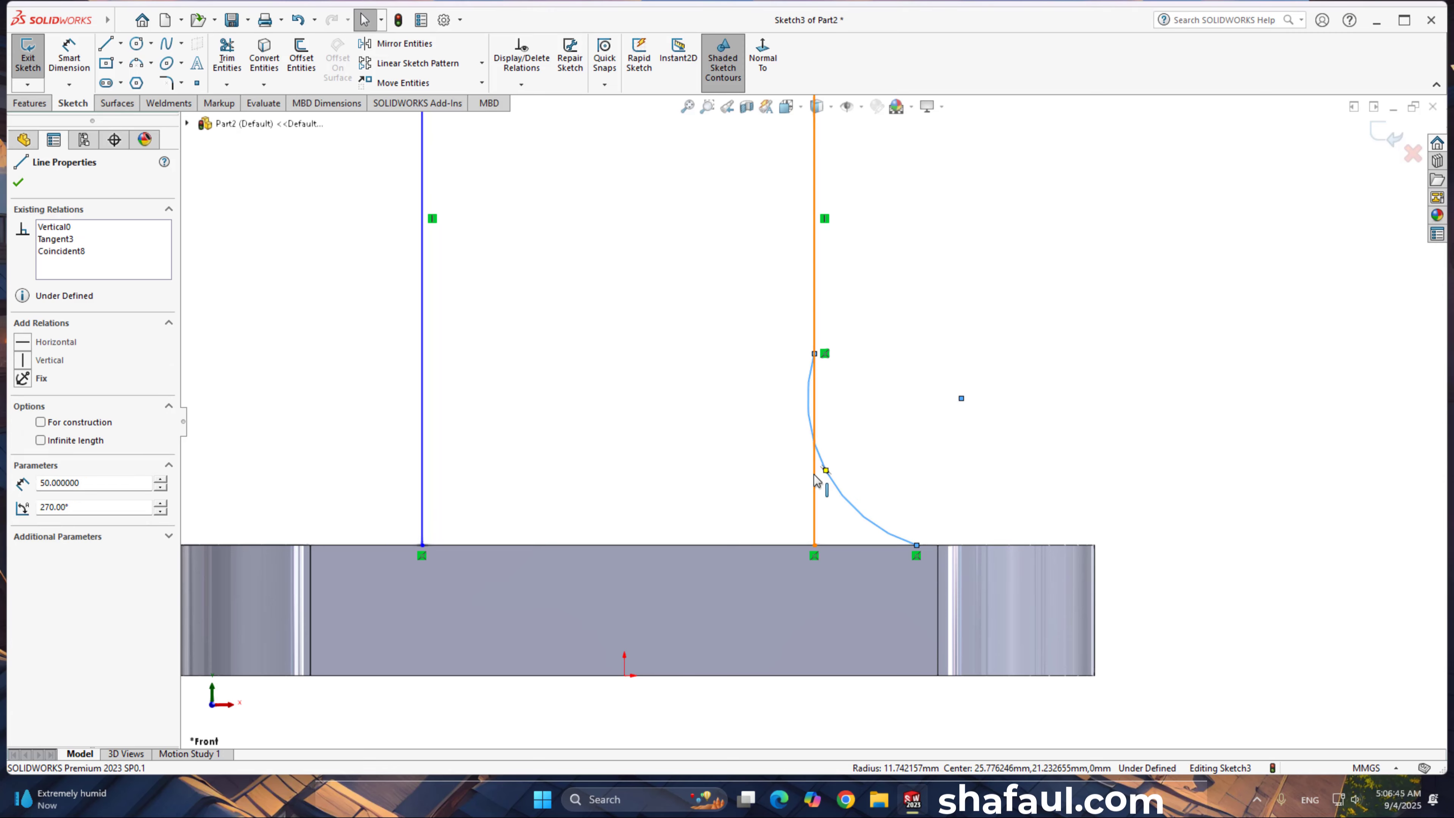
left_click(816, 480, "ctrl")
left_click(859, 410)
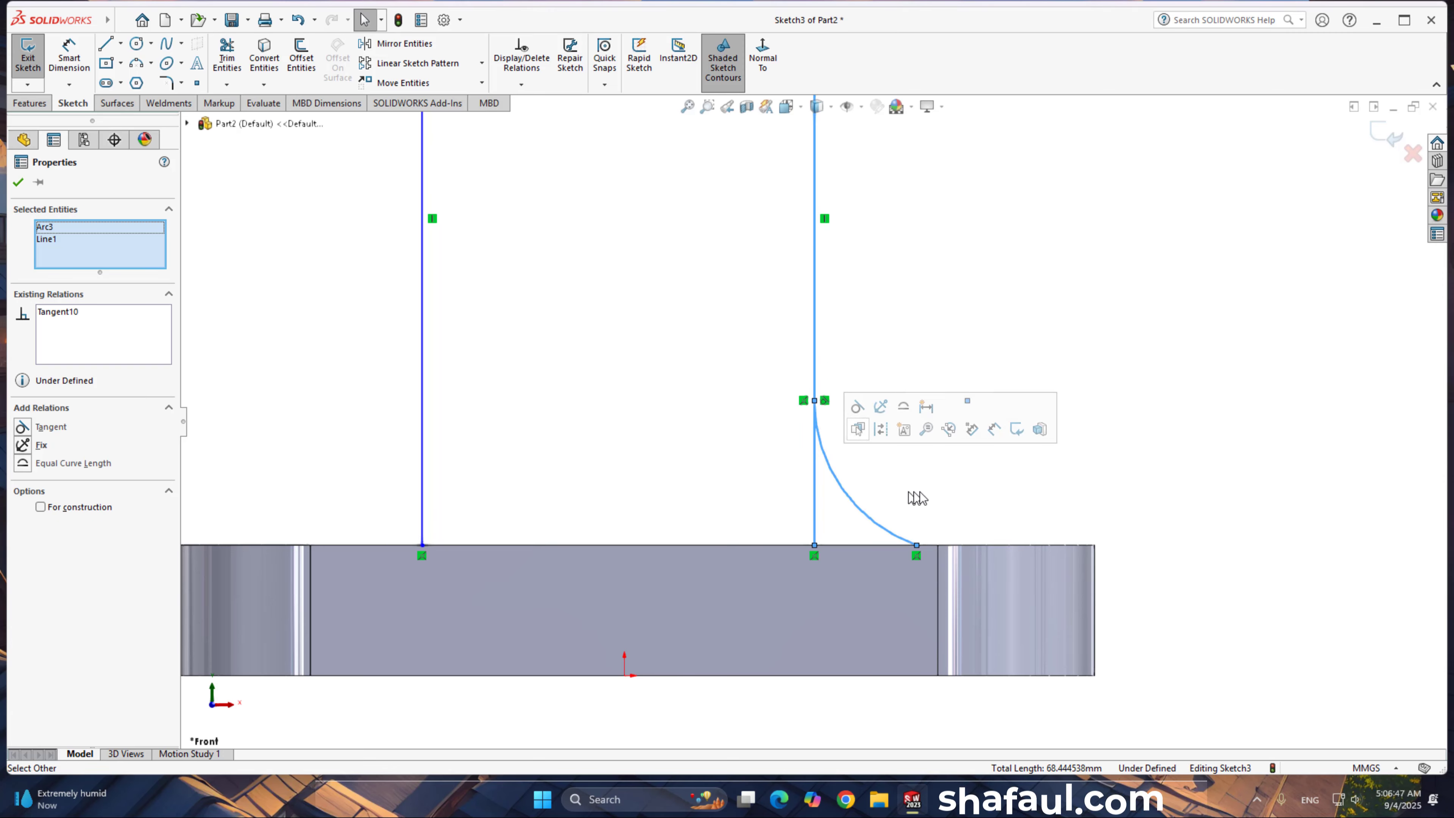
left_click(966, 494)
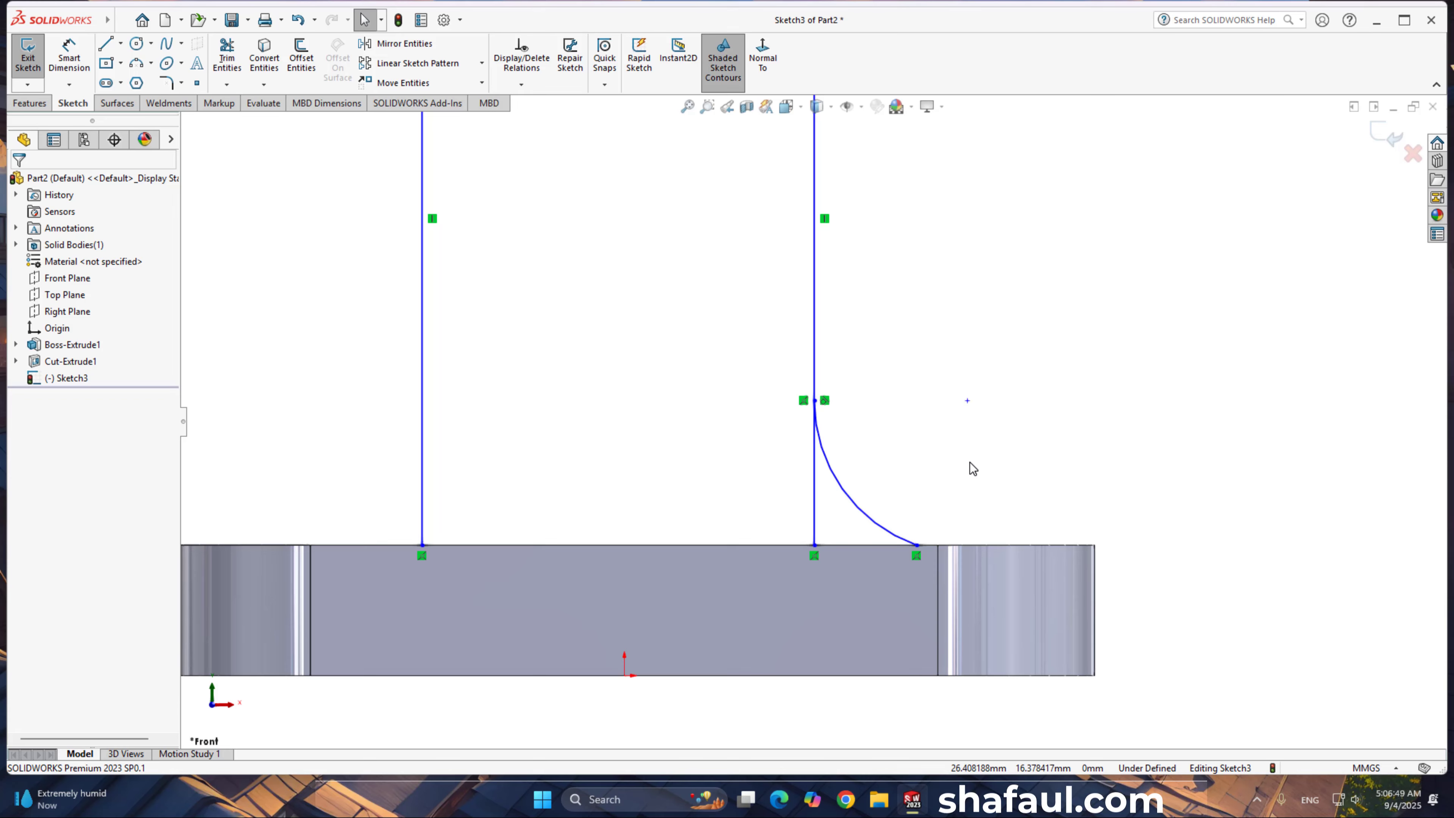
Step: Dimension the arc's radius as 15 mm
right_click_drag(970, 463, 984, 421)
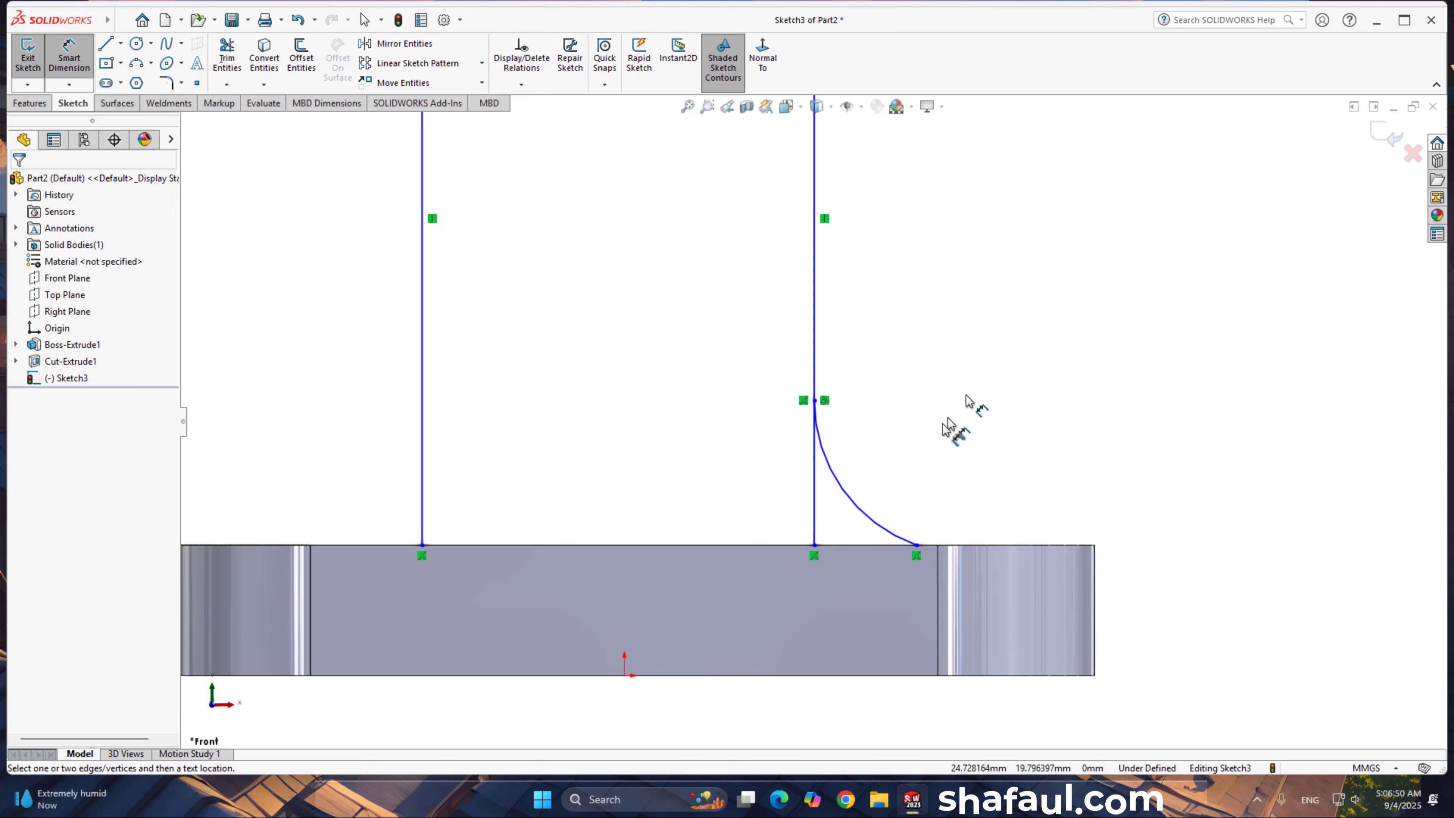
left_click(853, 502)
left_click(893, 474)
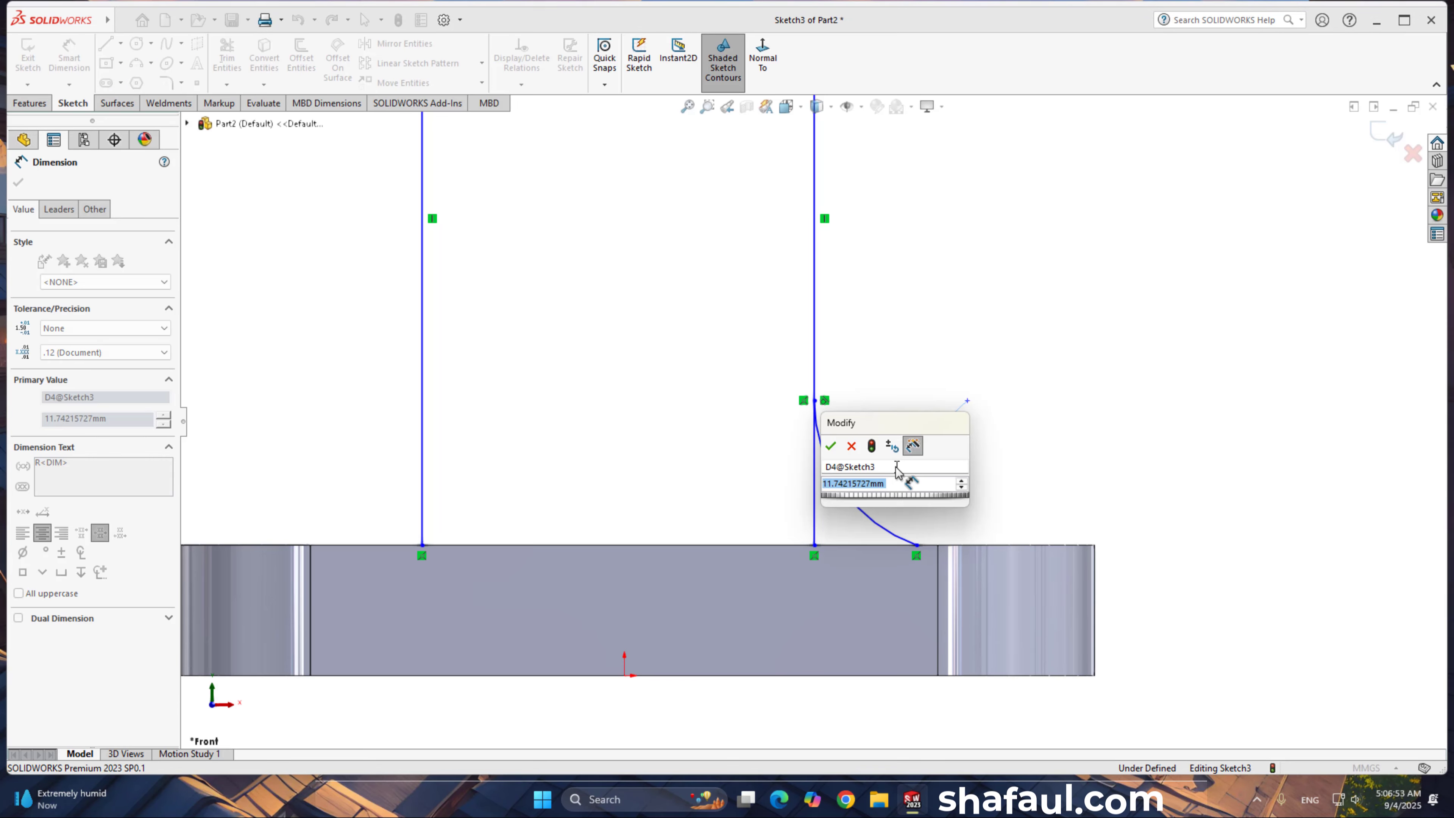
type("15")
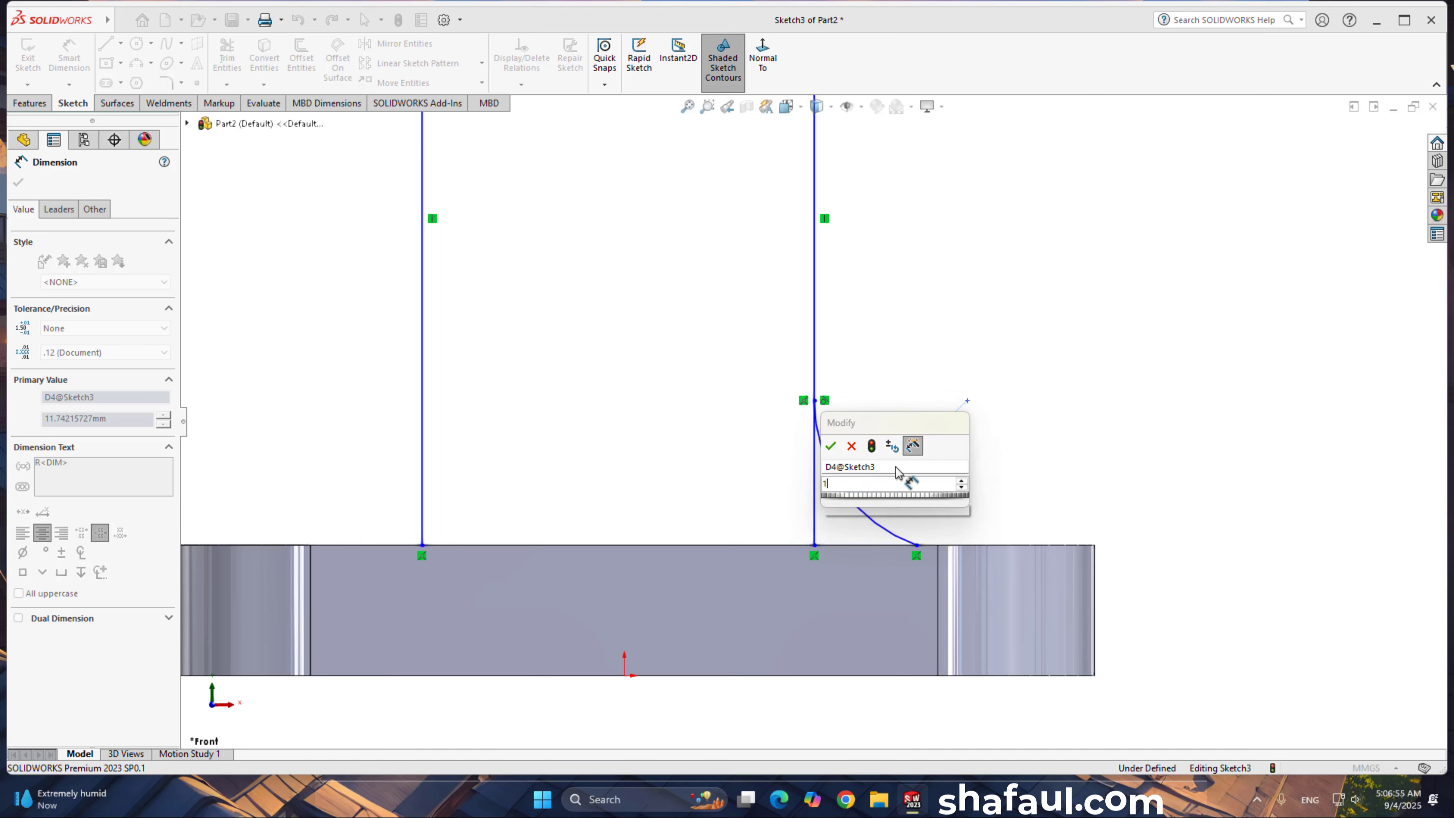
key("Return")
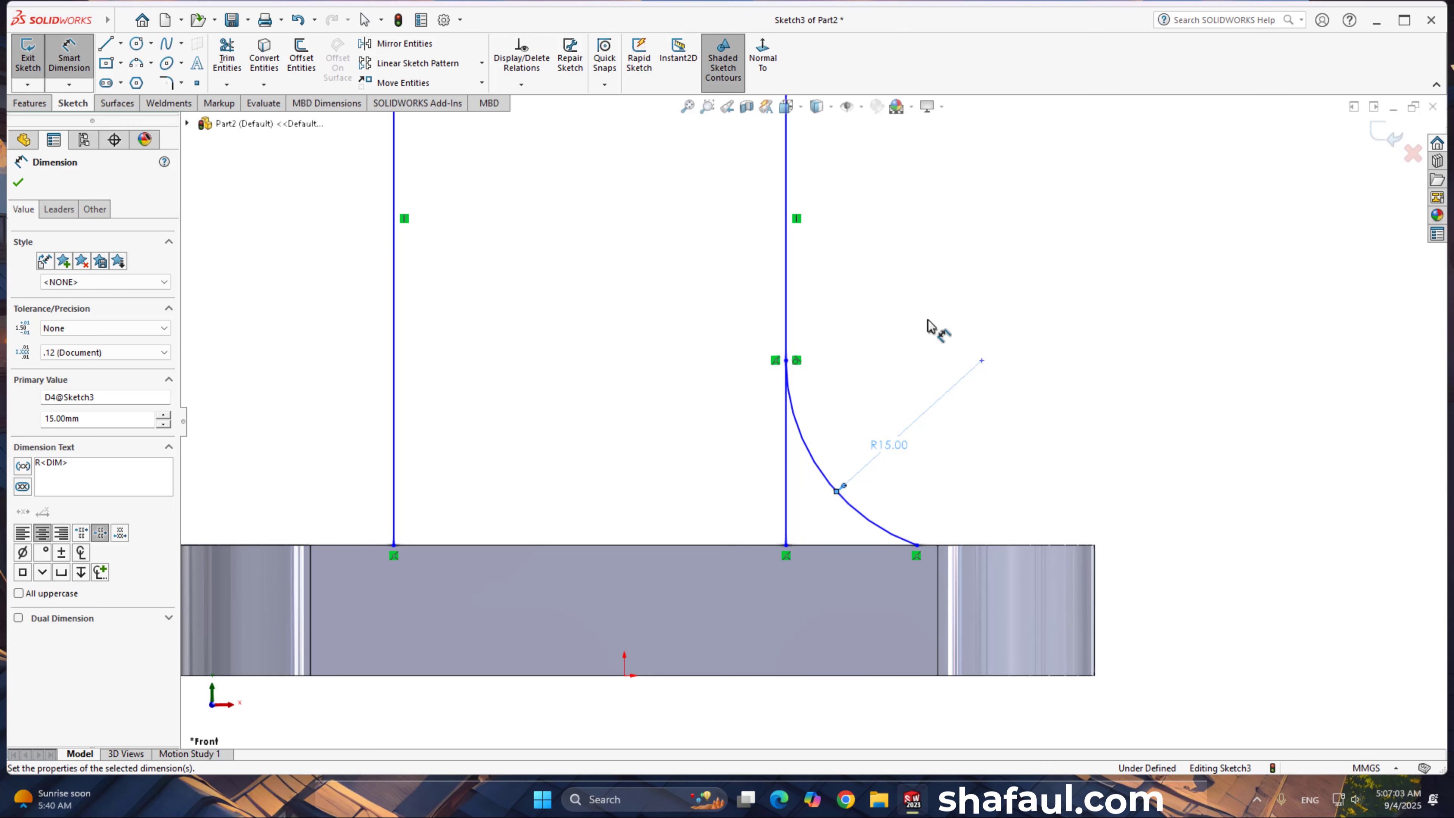
right_click(936, 328)
left_click(996, 366)
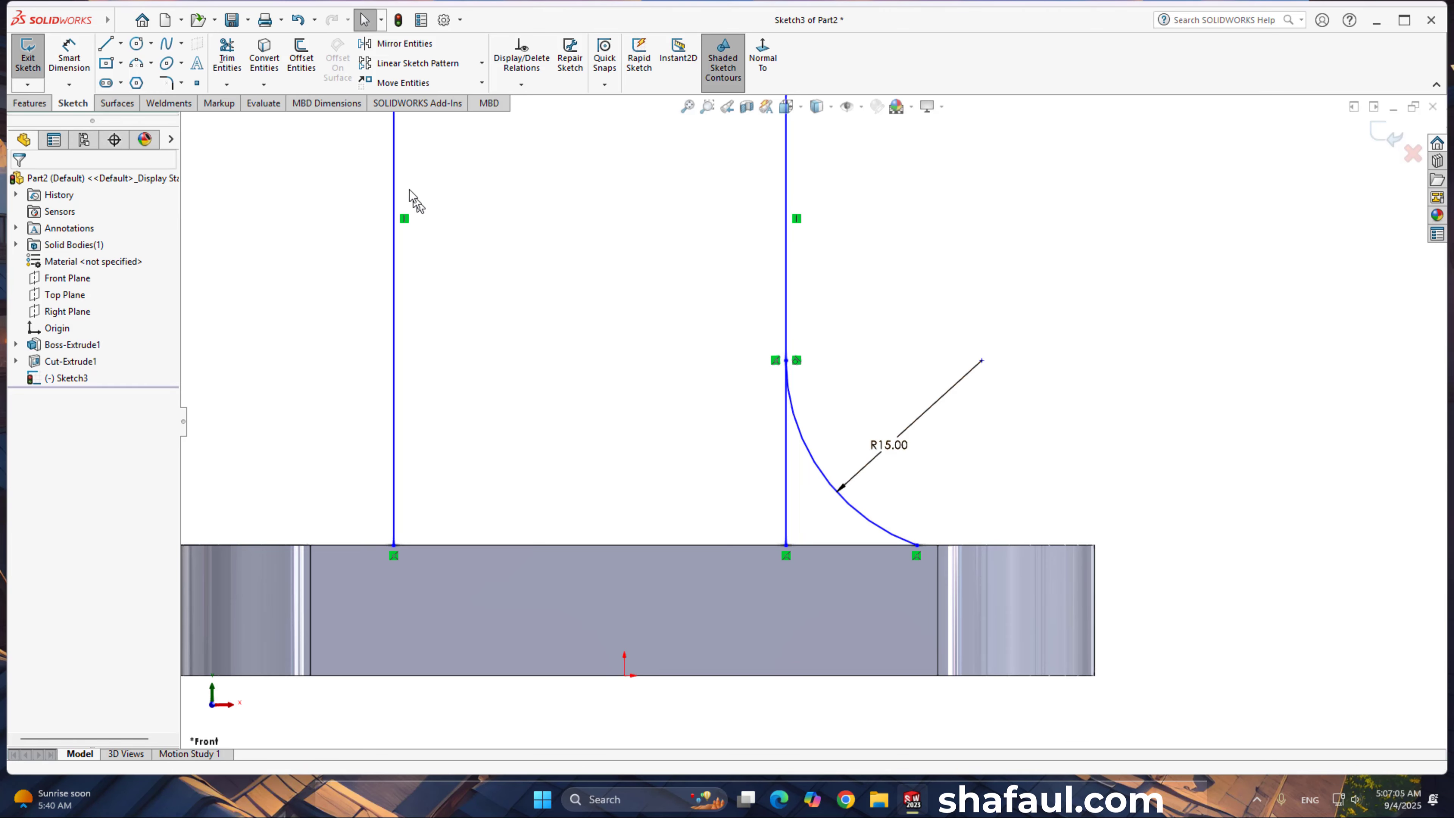
Step: Trim away the part of the right vertical line below its tangent point with the arc
left_click(223, 61)
left_click_drag(675, 453, 799, 535)
right_click(629, 396)
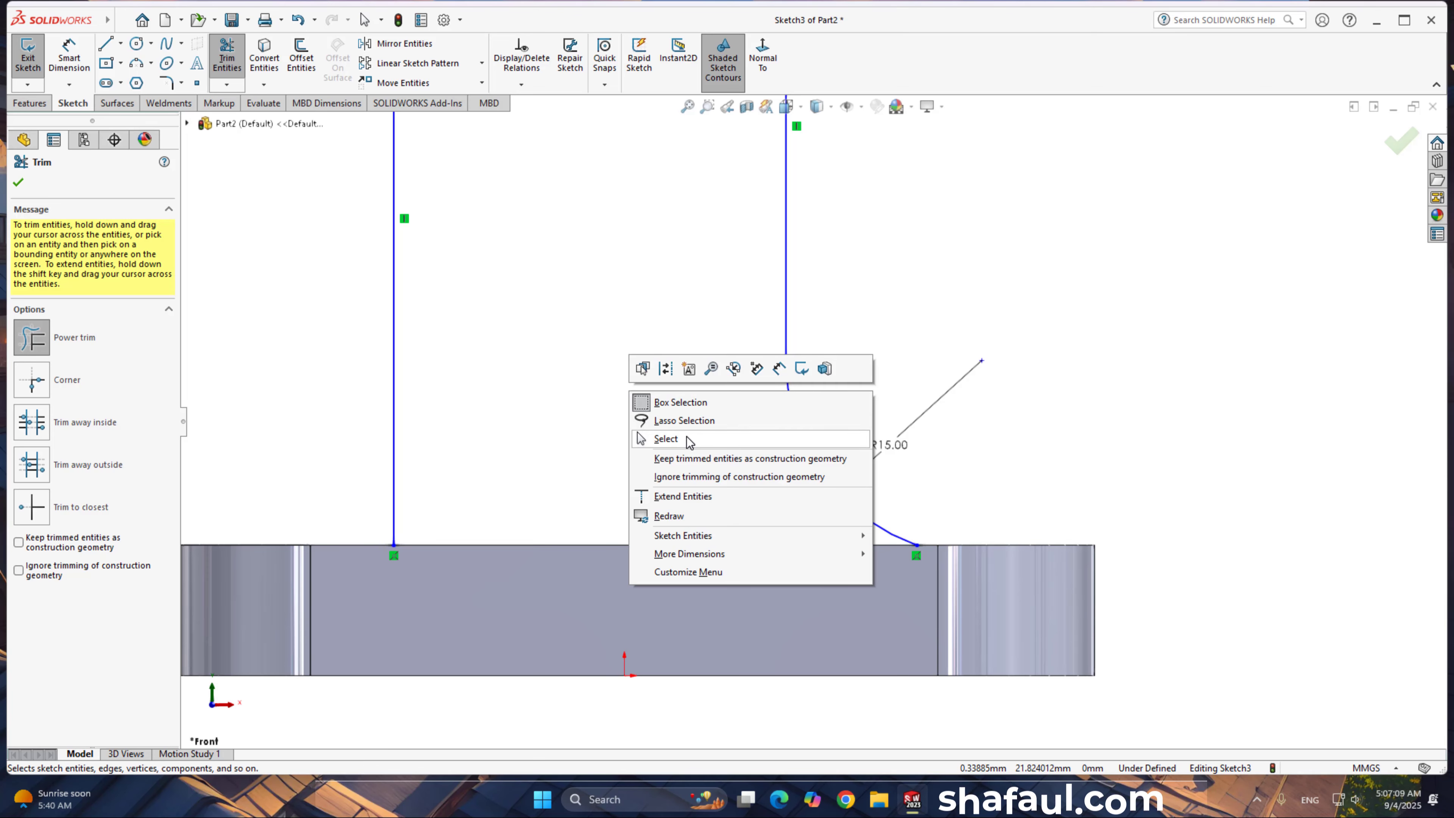
left_click(676, 421)
scroll(675, 412, "up", 3)
scroll(675, 409, "down", 6)
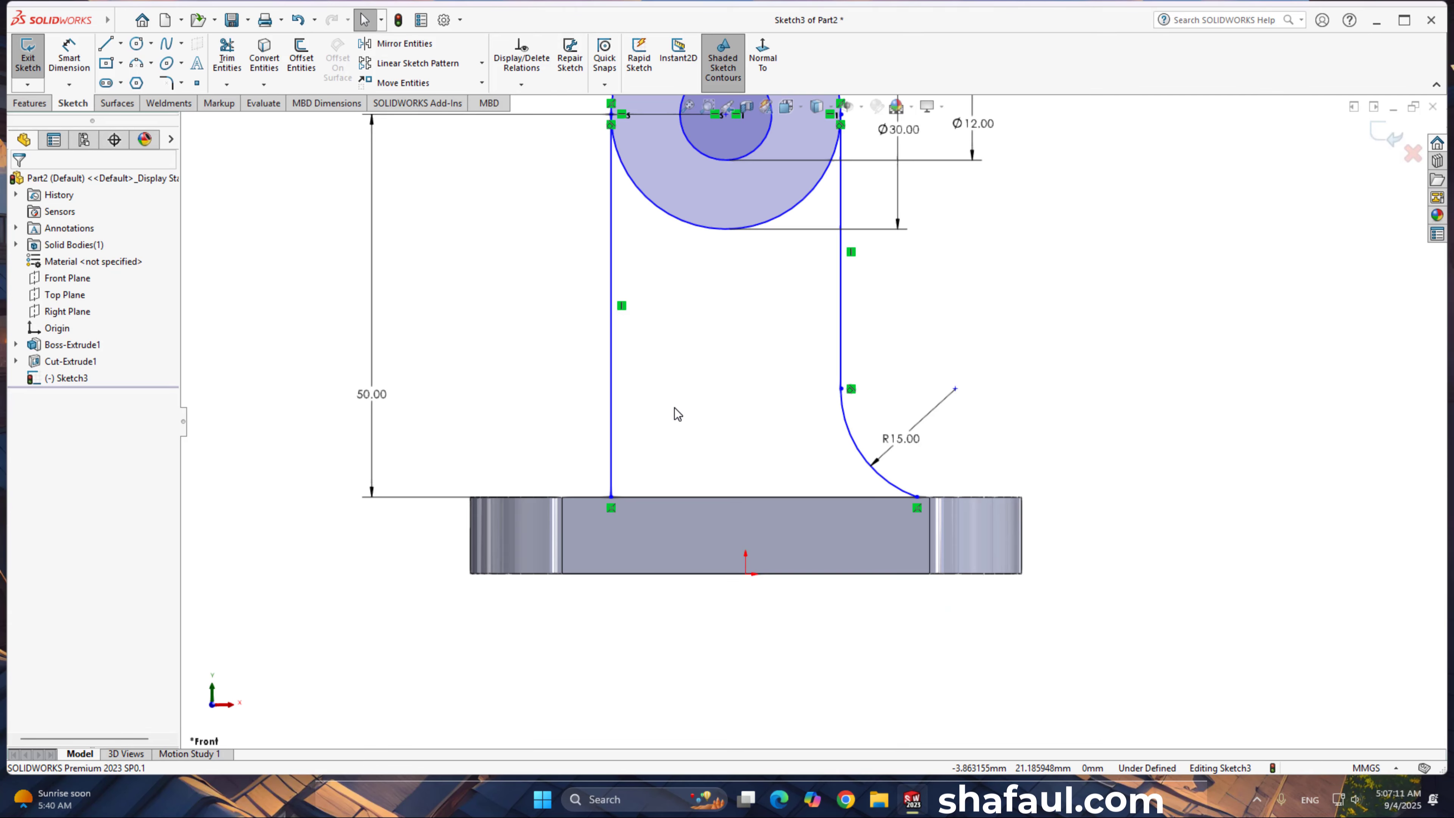
Step: Sketch a vertical construction line from the origin to the centre of the concentric circles
right_click_drag(1050, 390, 1050, 357)
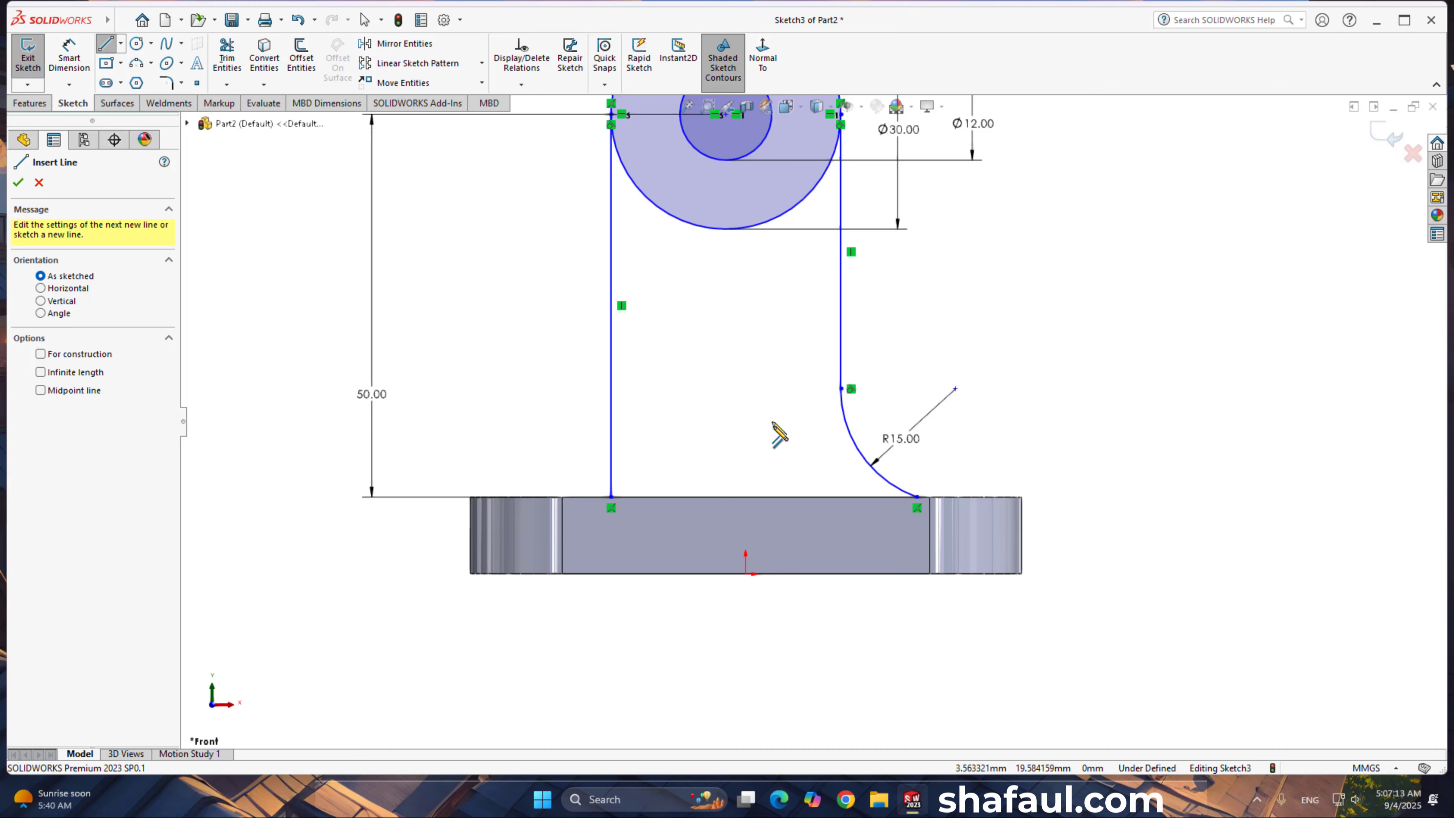
left_click(745, 573)
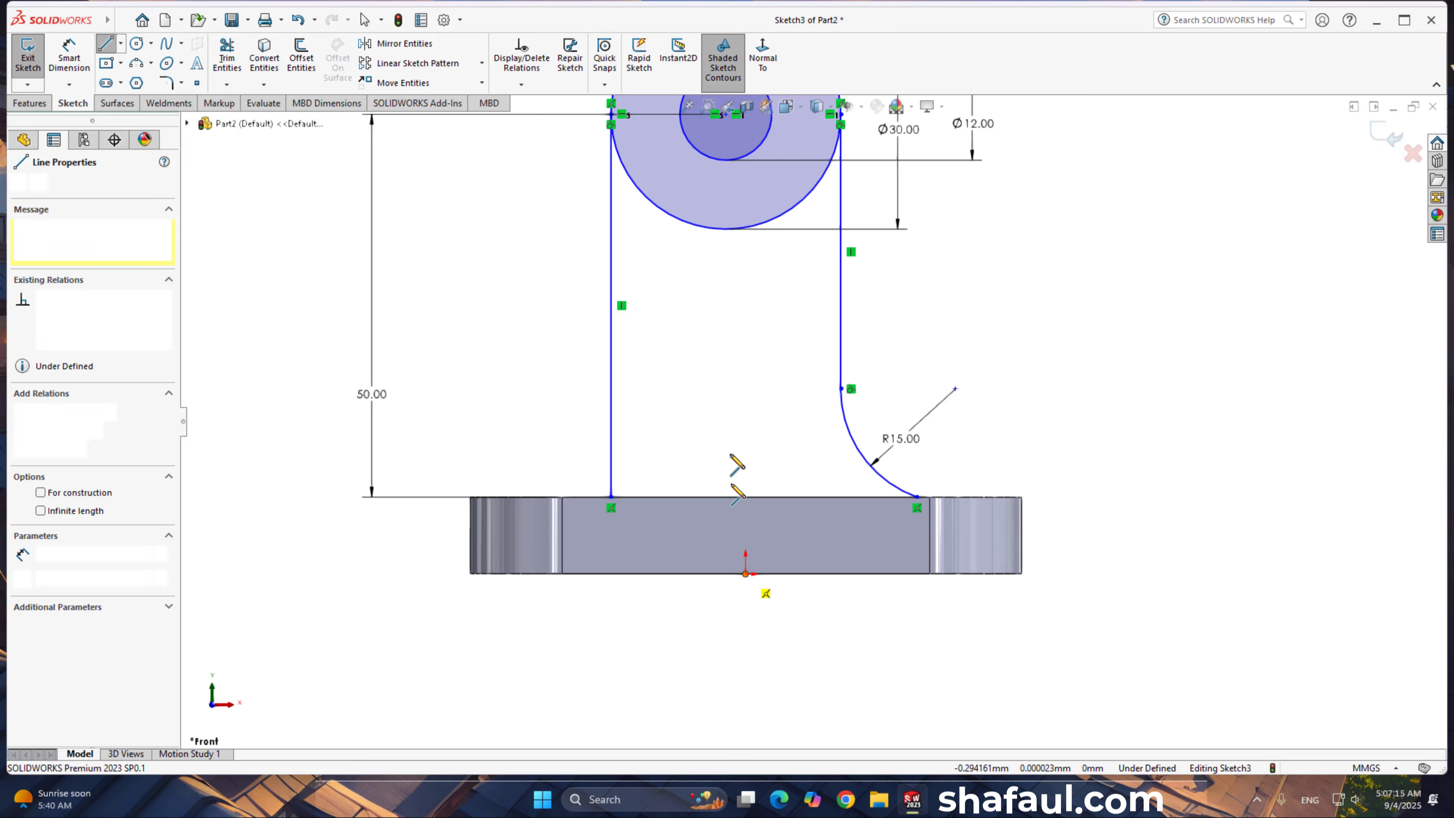
scroll(754, 341, "up", 1)
scroll(749, 321, "down", 2)
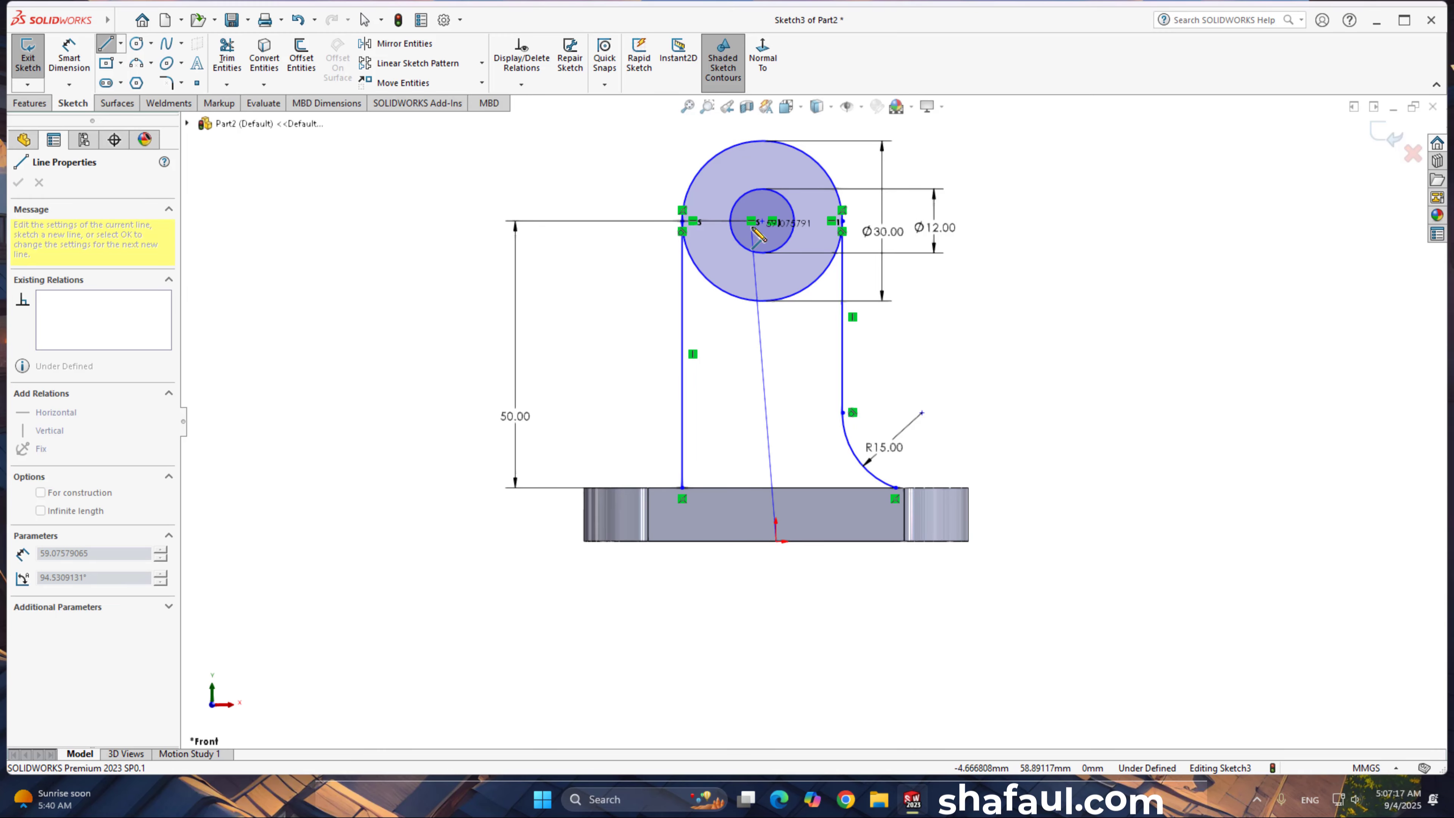
left_click(761, 221)
right_click(812, 371)
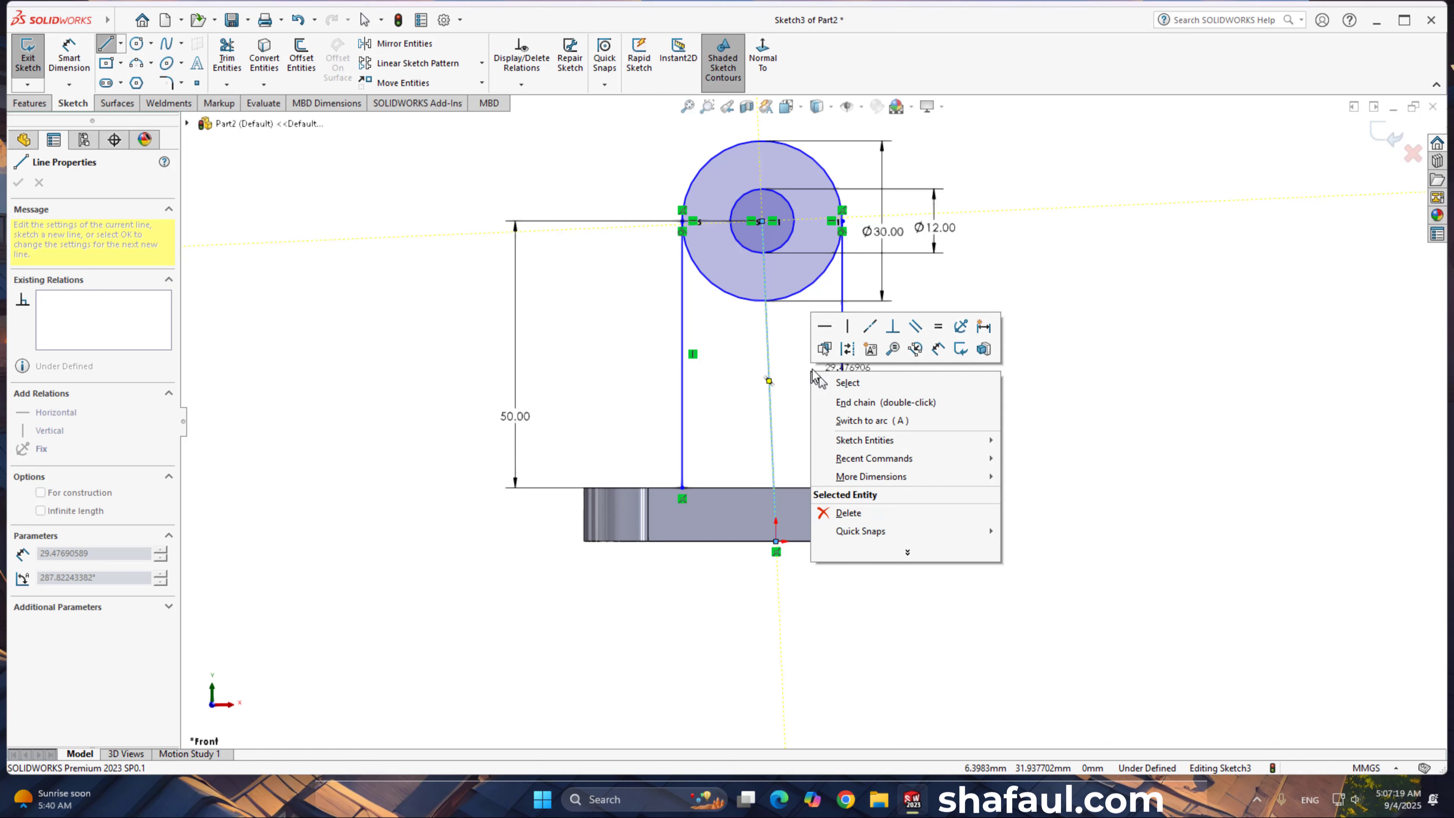
left_click(850, 328)
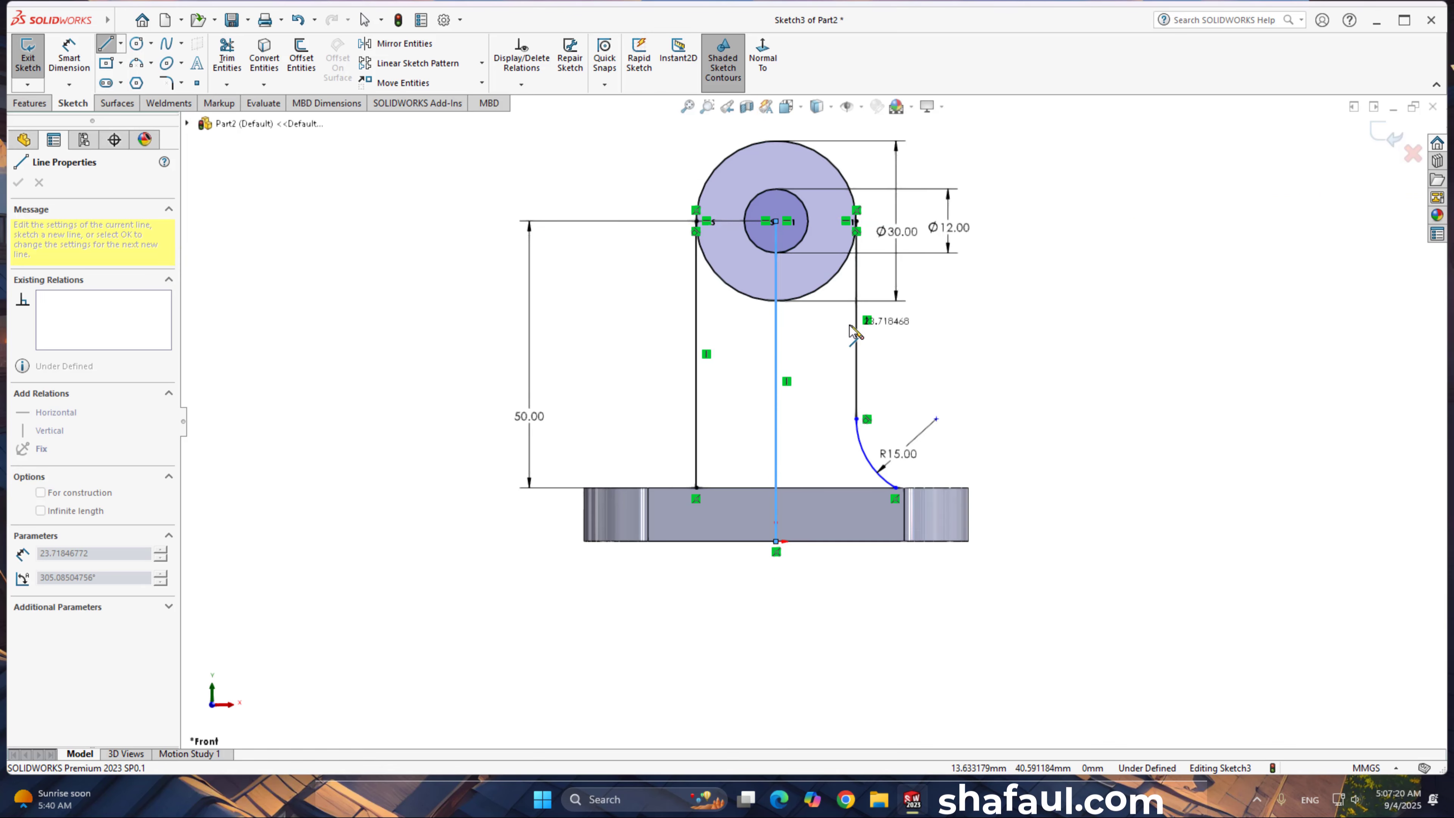
right_click(1009, 336)
left_click(1042, 313)
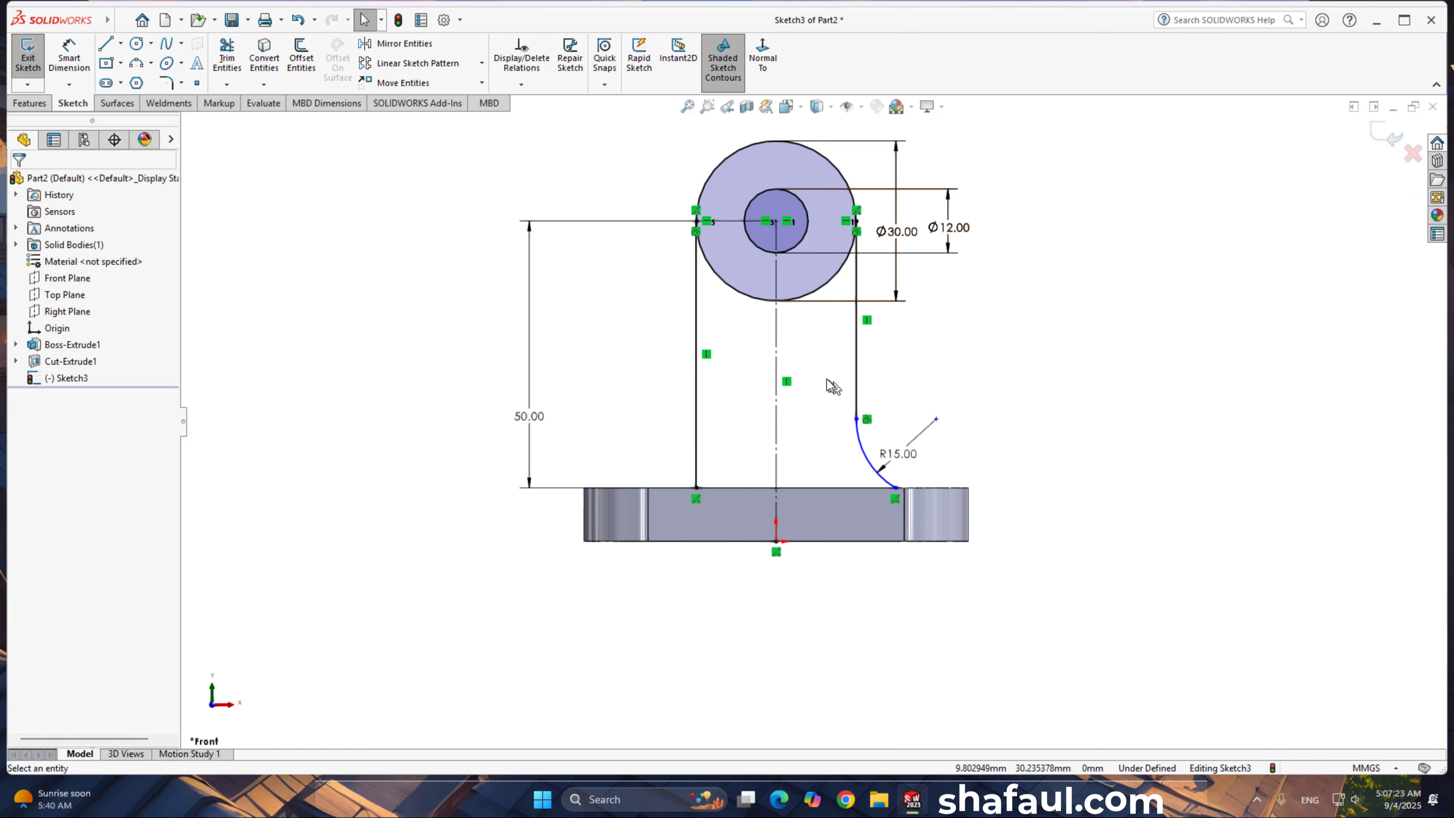
Step: Move the arc's upper endpoint slightly down along the right vertical line to test its remaining freedom
scroll(865, 456, "down", 1)
scroll(864, 457, "down", 1)
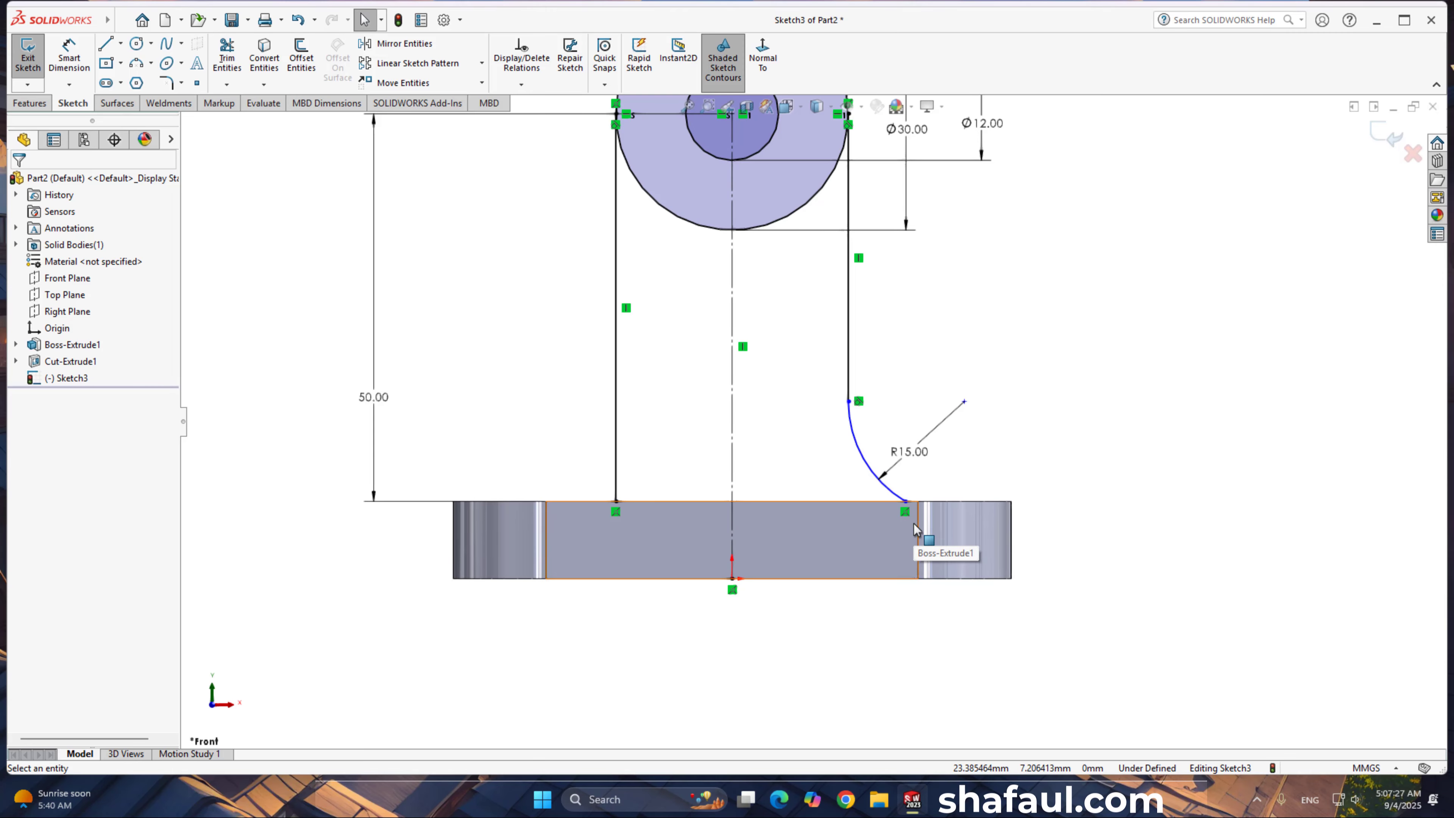
left_click(849, 397)
mouse_move(850, 399)
left_mouse_down()
mouse_move(851, 434)
mouse_move(850, 413)
left_mouse_up()
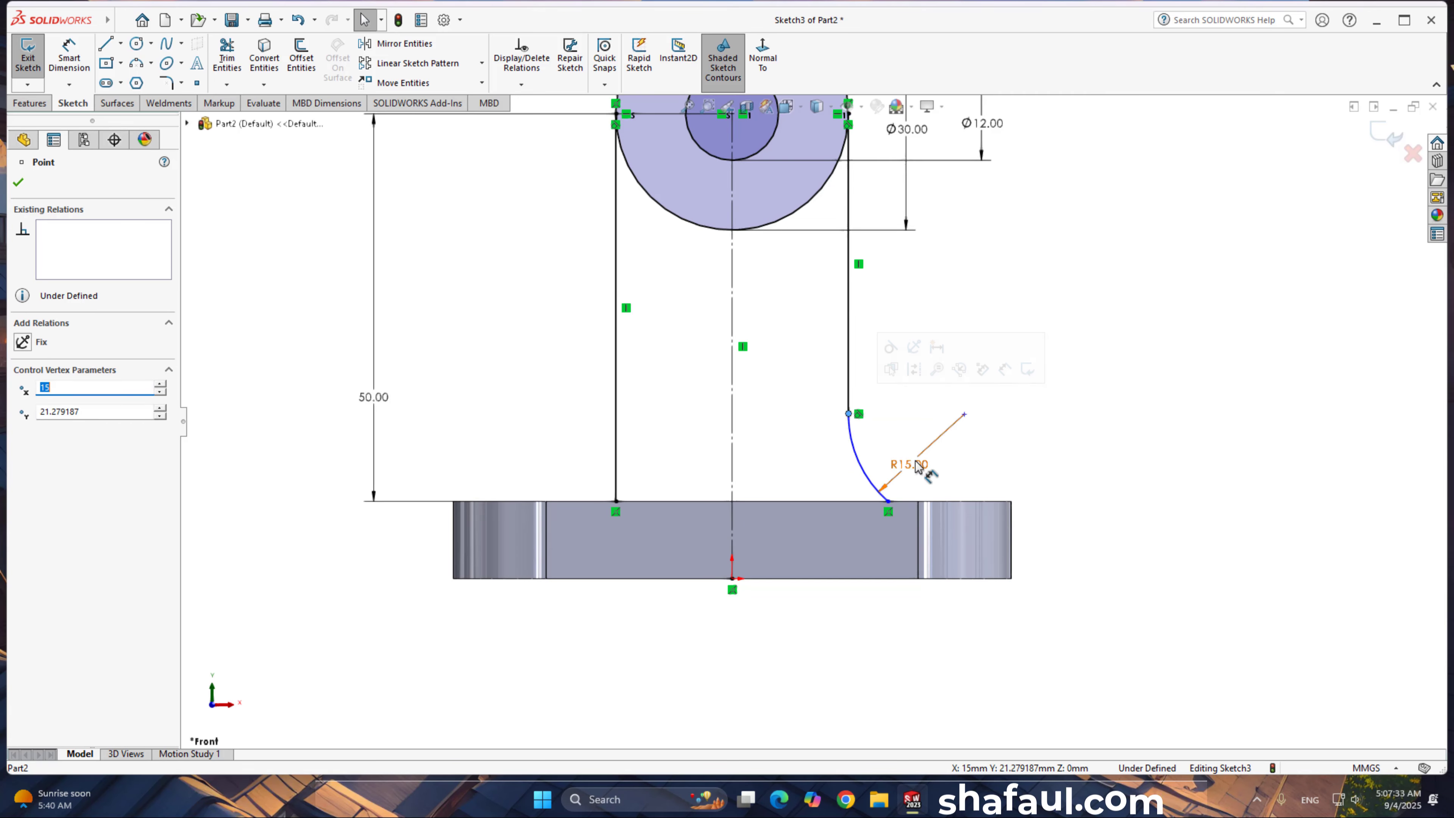
left_click(1120, 473)
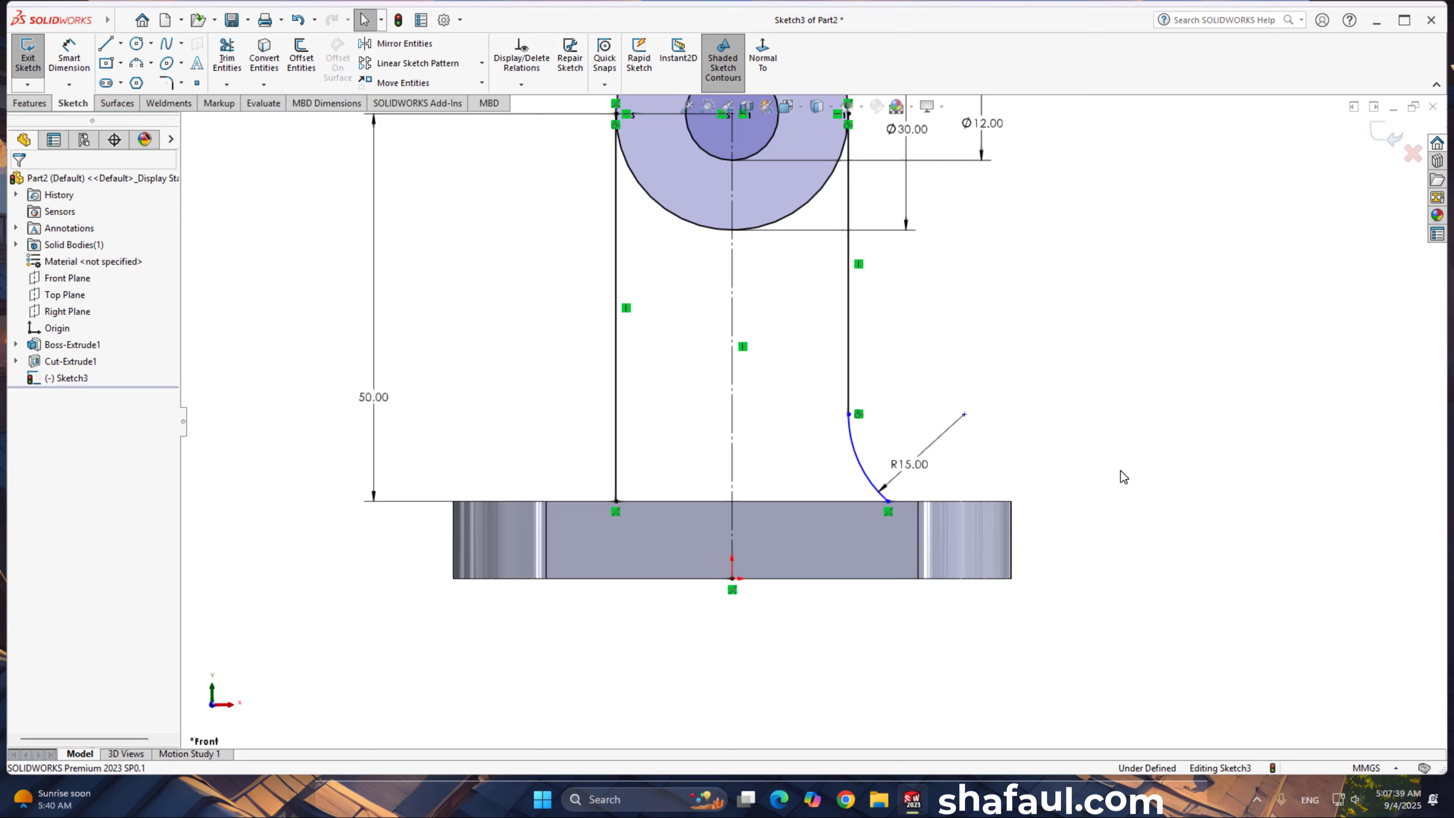
Step: Make the 15 mm arc tangent to the plate's top edge
left_click(877, 484)
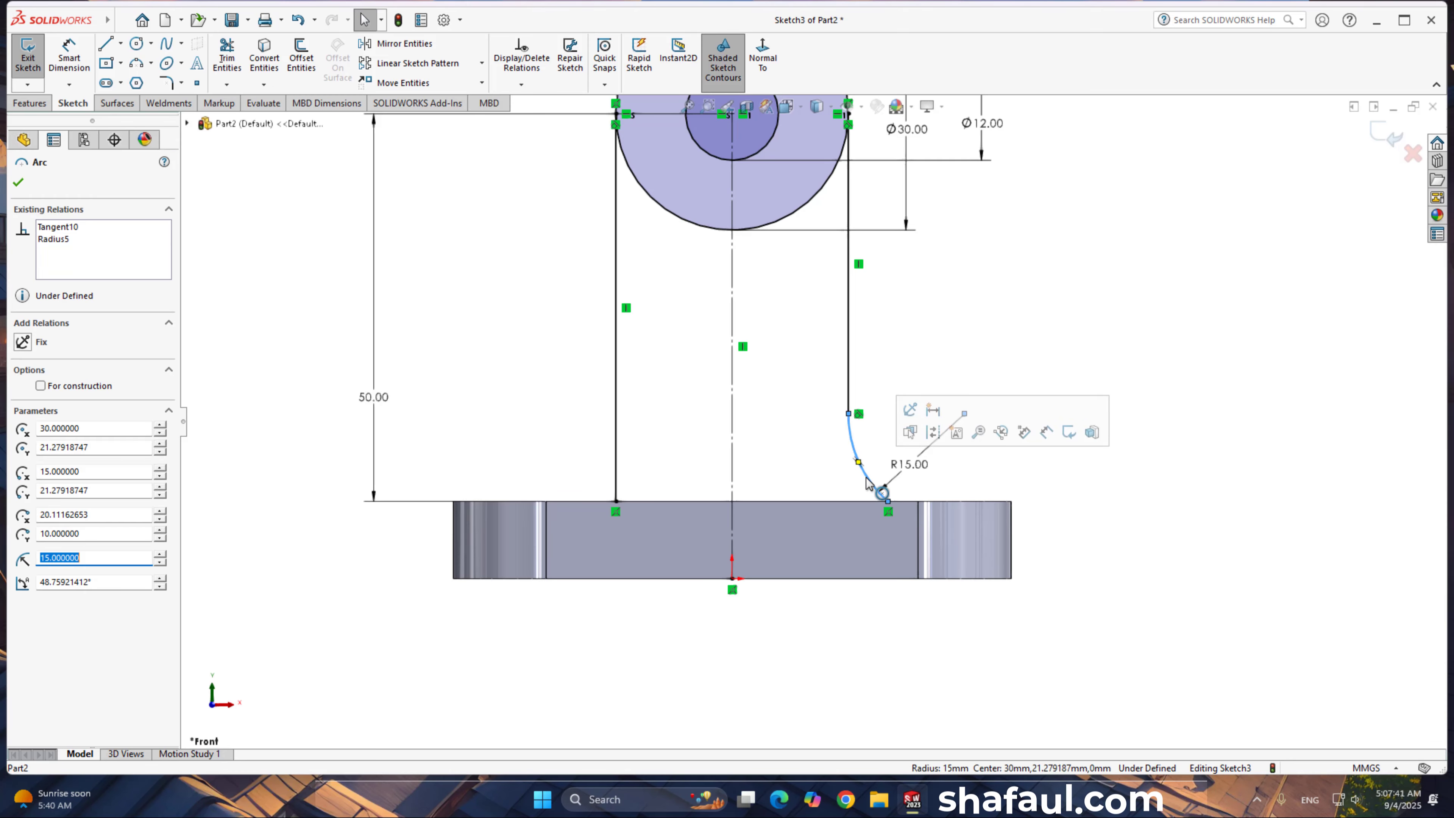
left_click(859, 504, "ctrl")
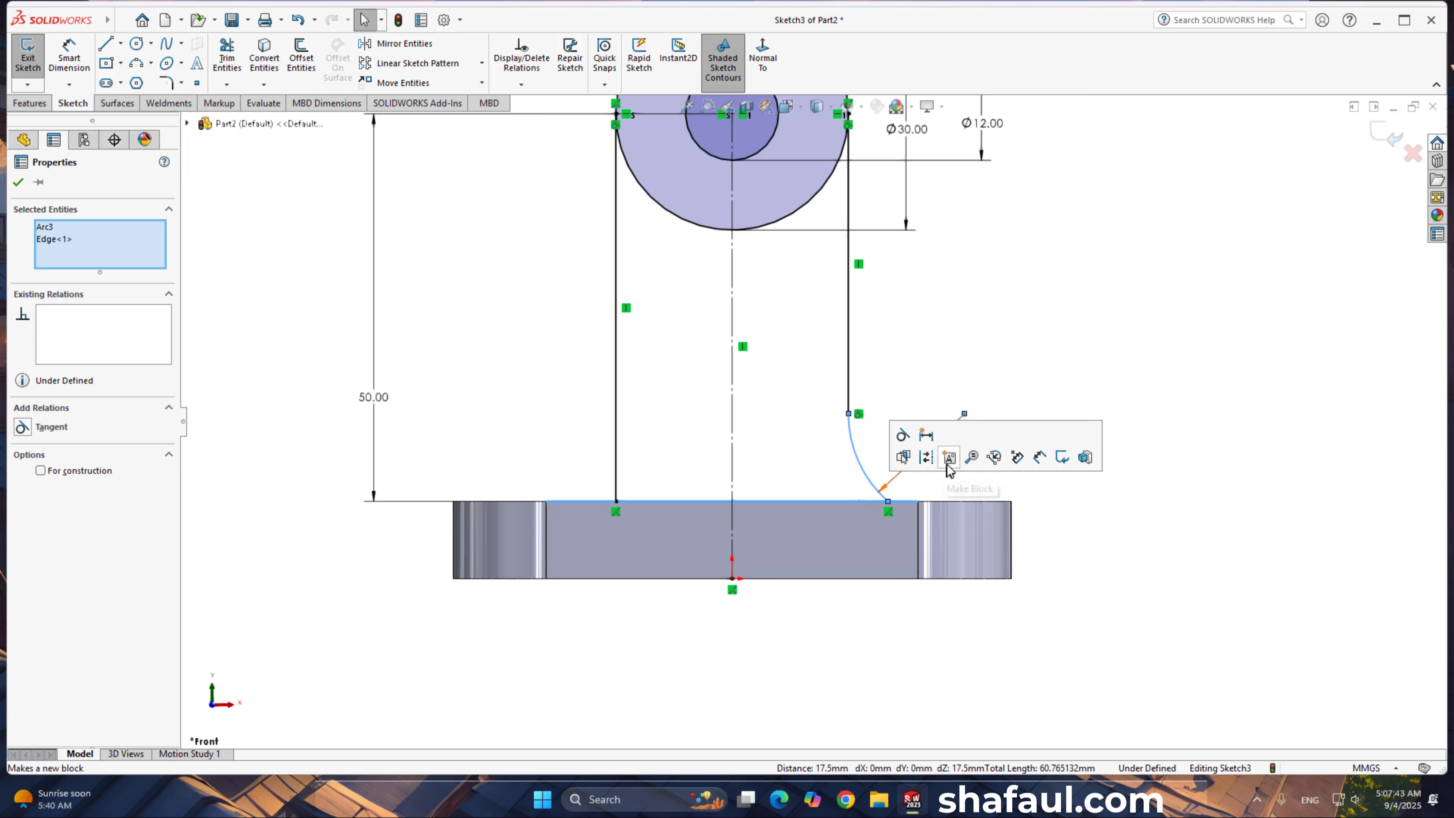
left_click(902, 436)
left_click(1170, 514)
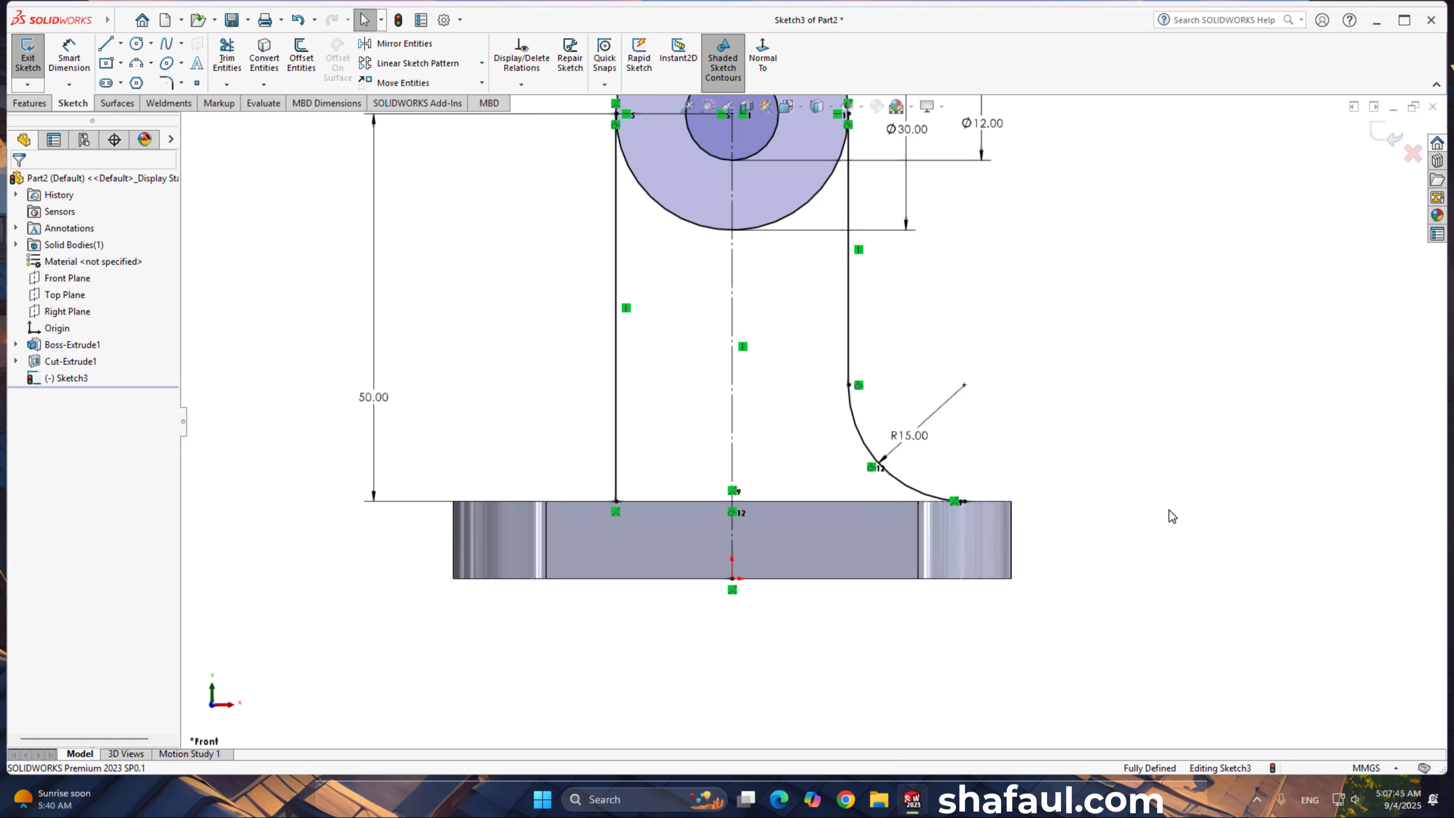
Step: Mirror the right vertical line and its filleting arc as copies about the vertical construction line
scroll(893, 412, "up", 2)
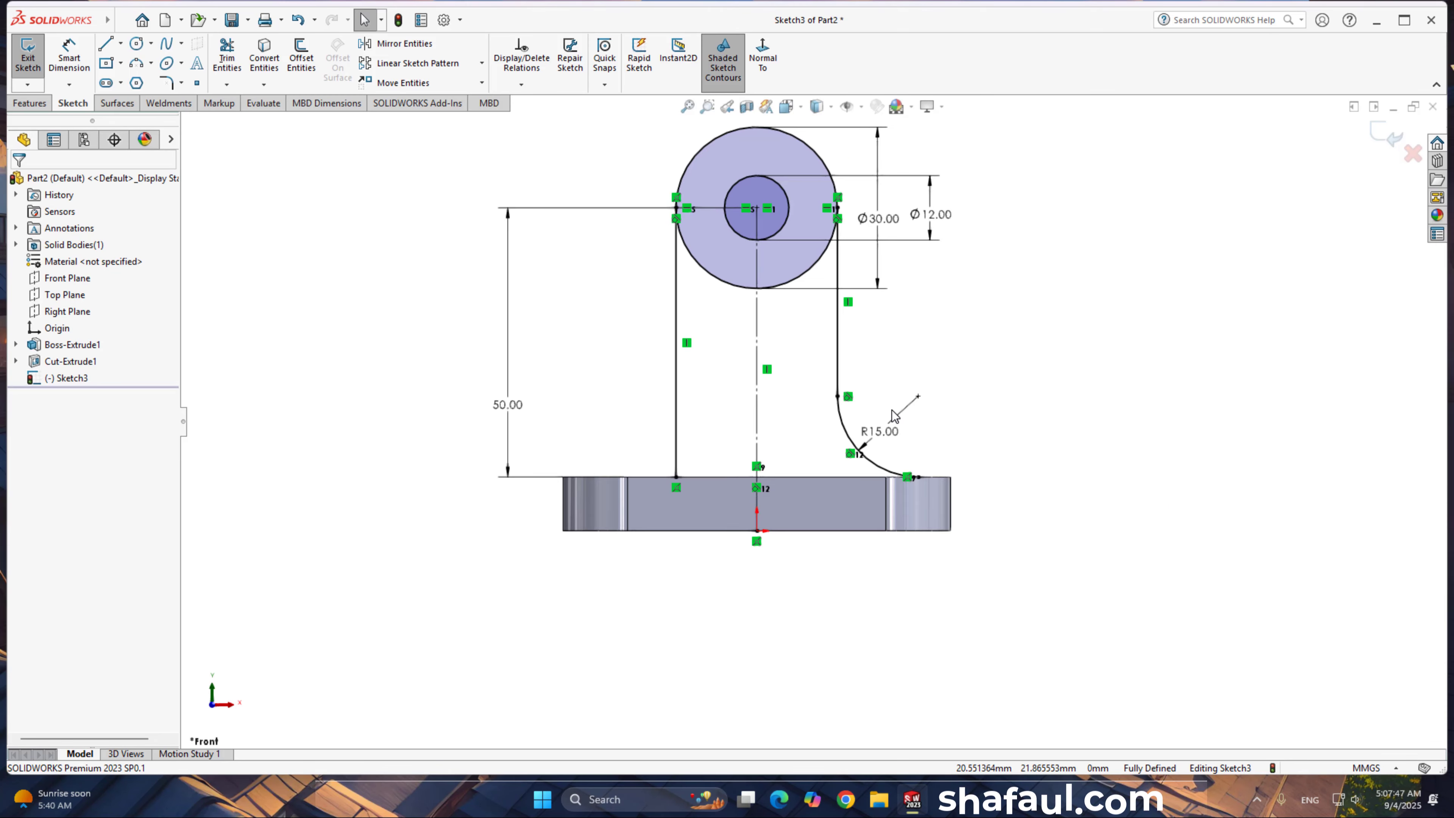
left_click(839, 290)
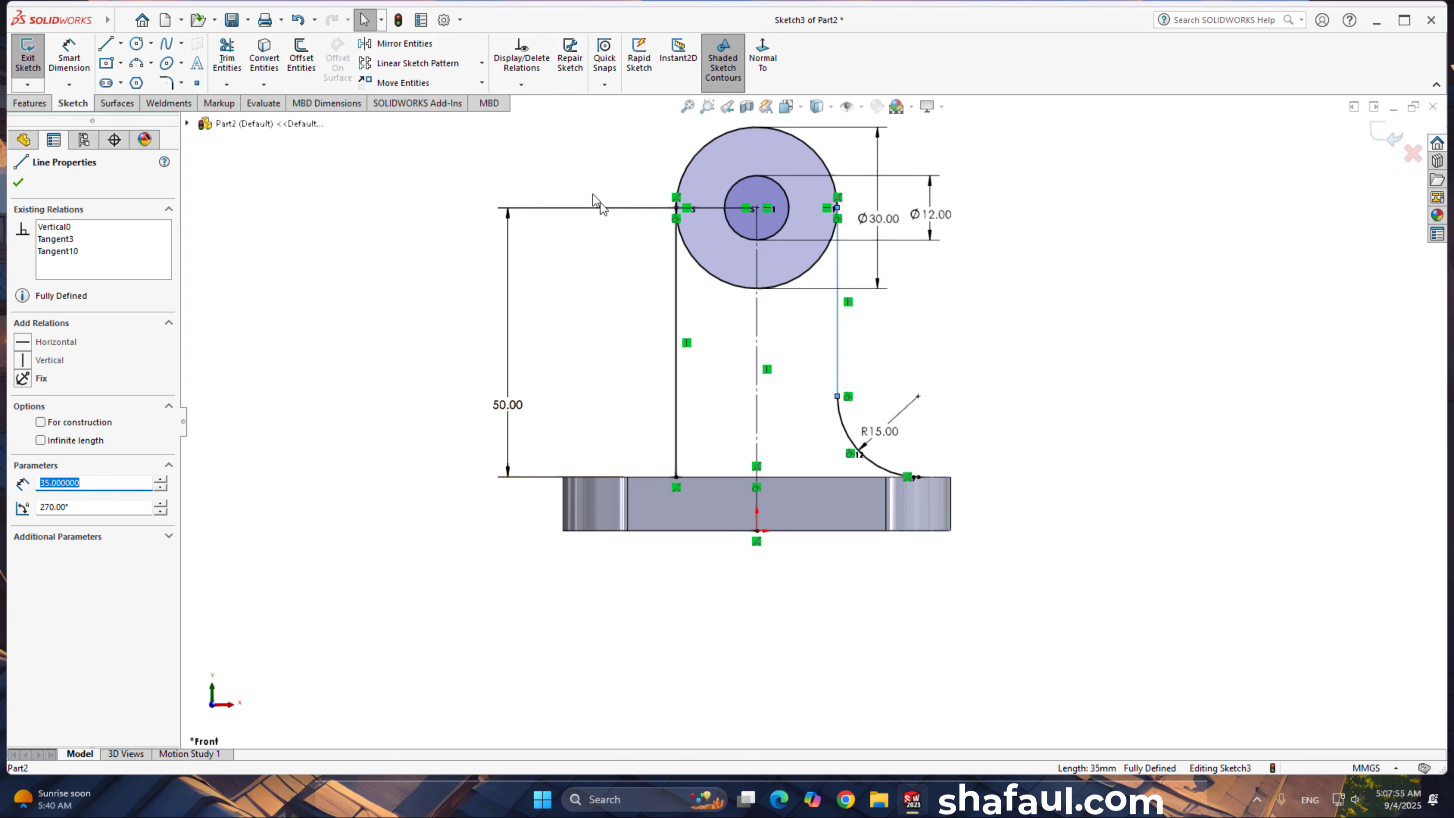
left_click(394, 45)
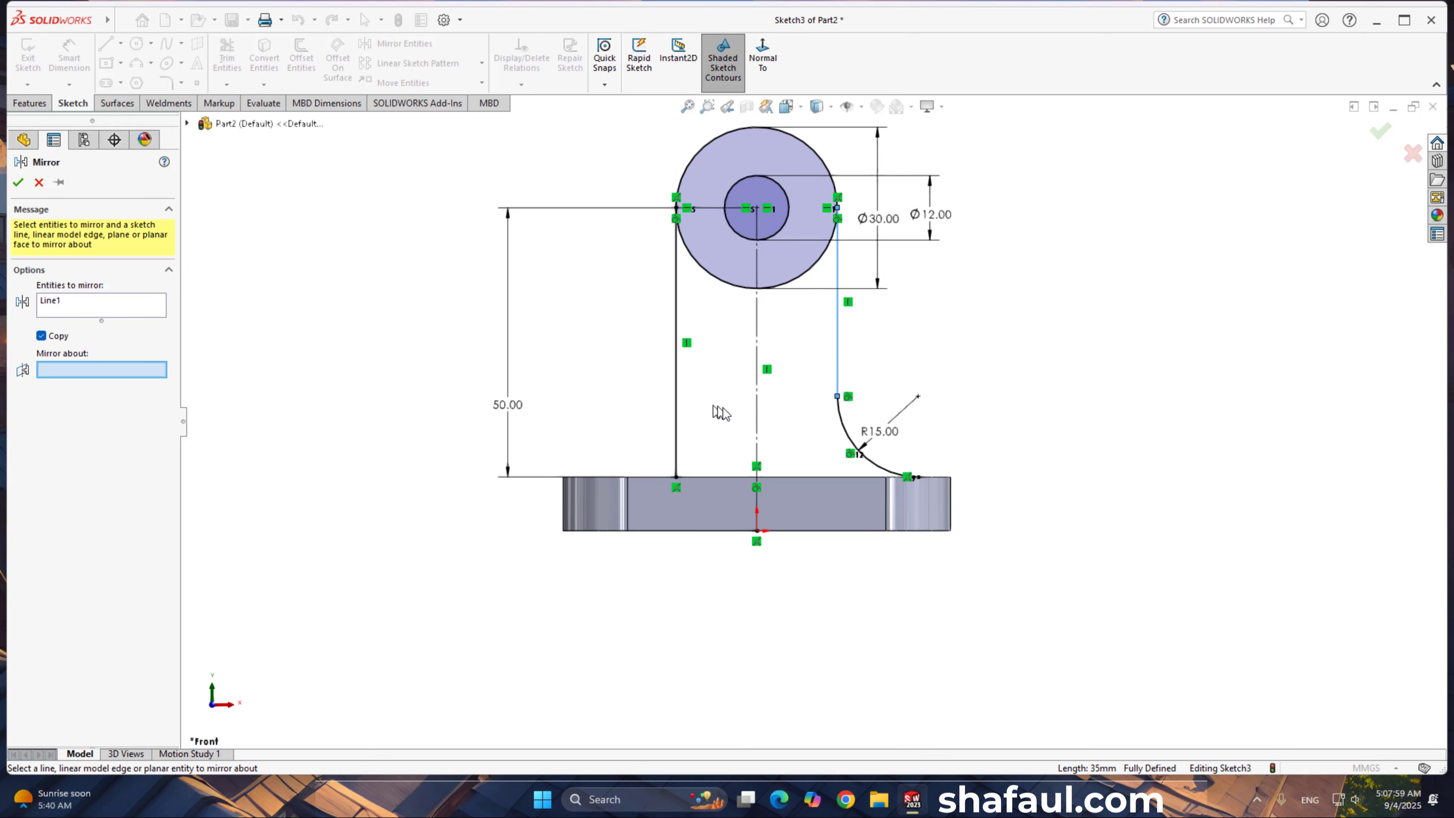
left_click(758, 419)
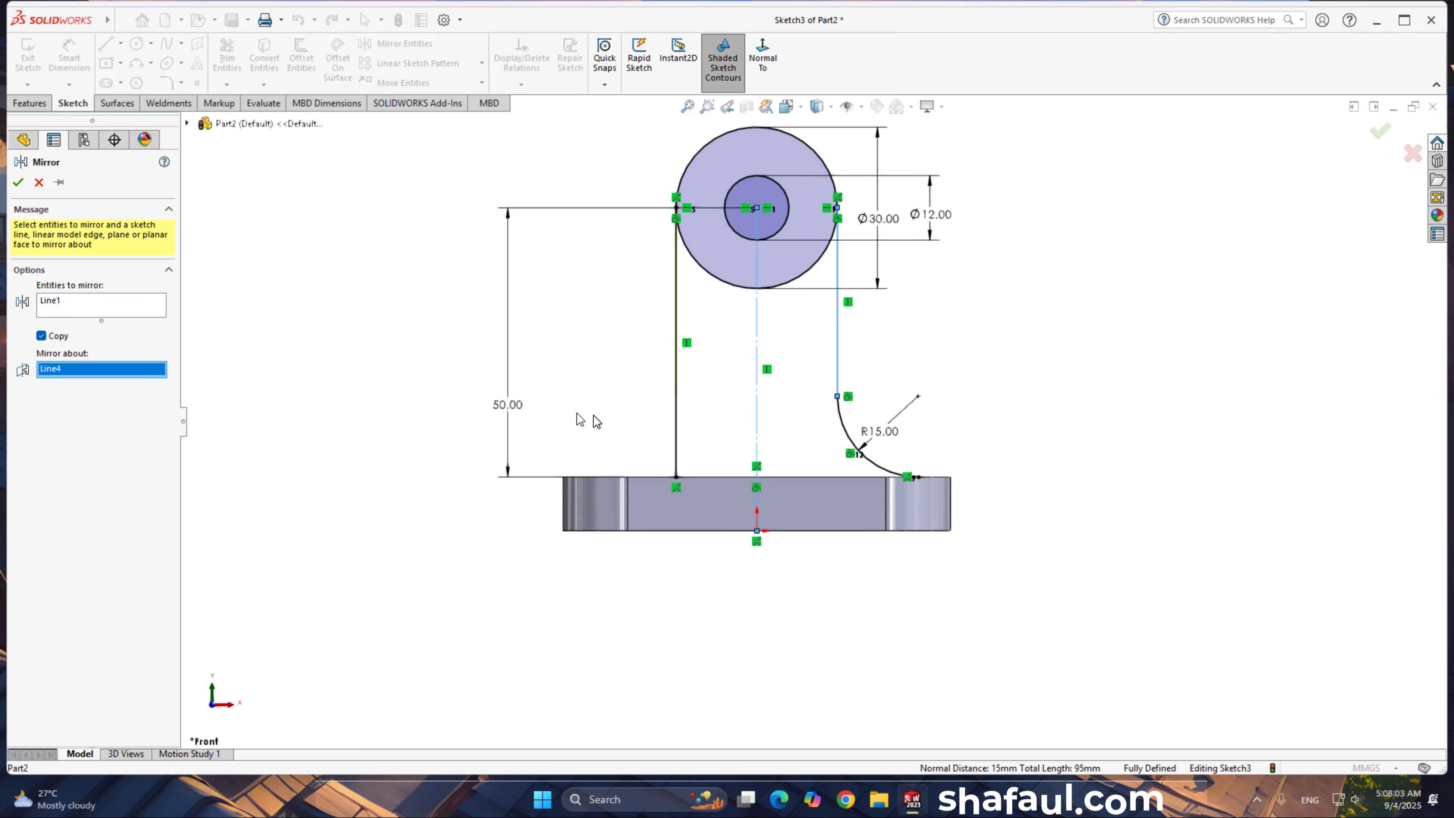
left_click(122, 309)
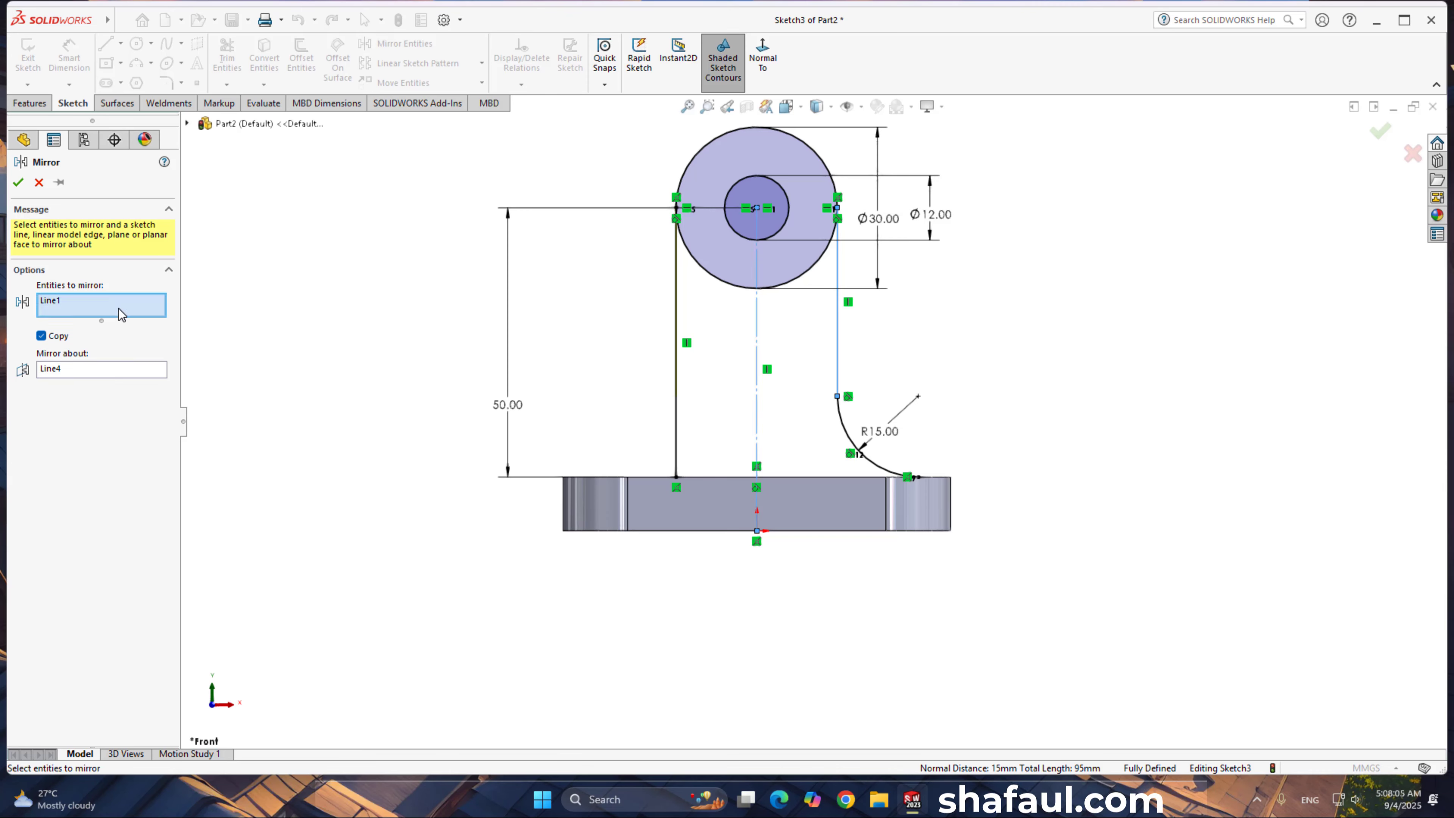
left_click(844, 437)
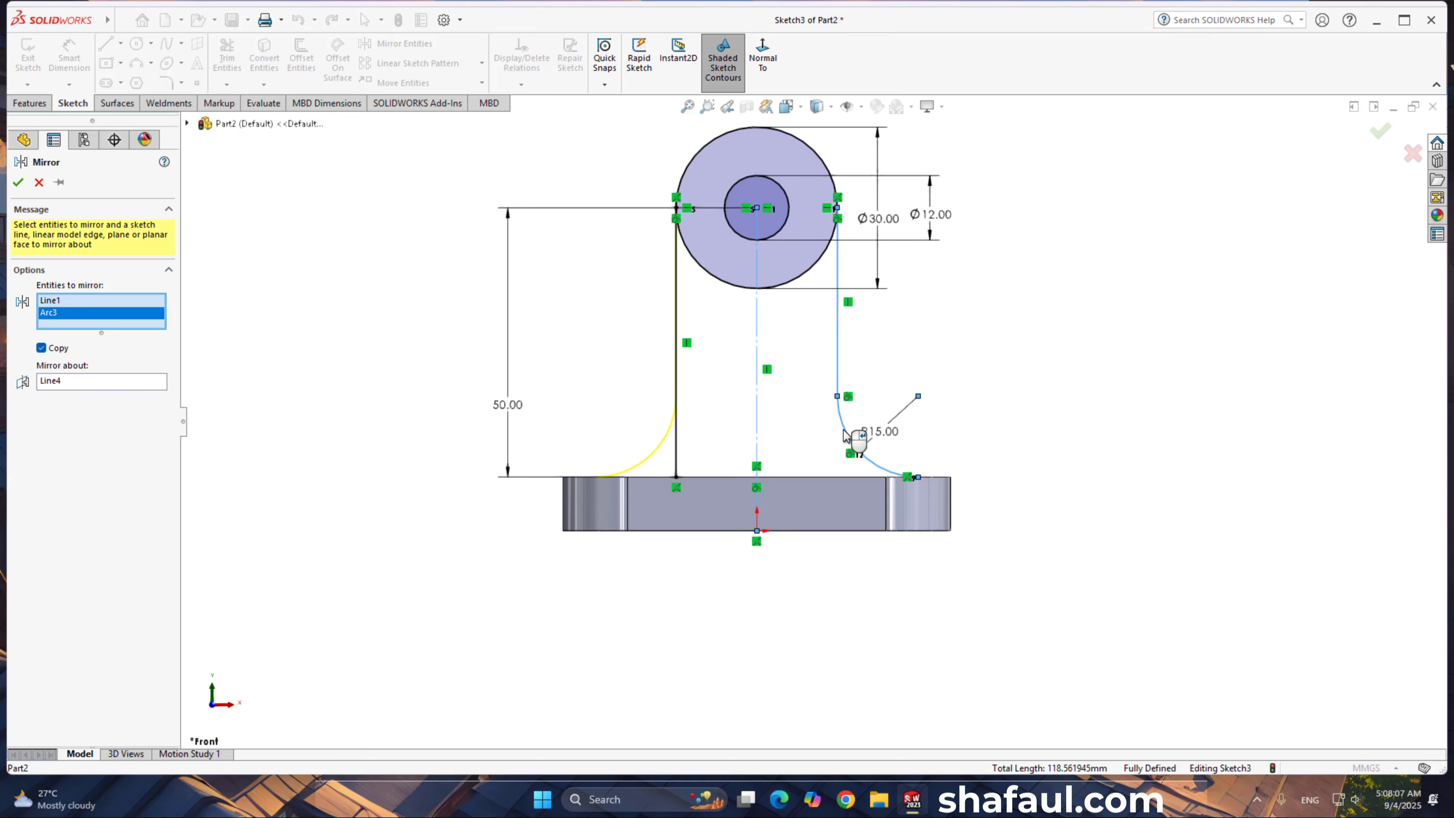
key("Return")
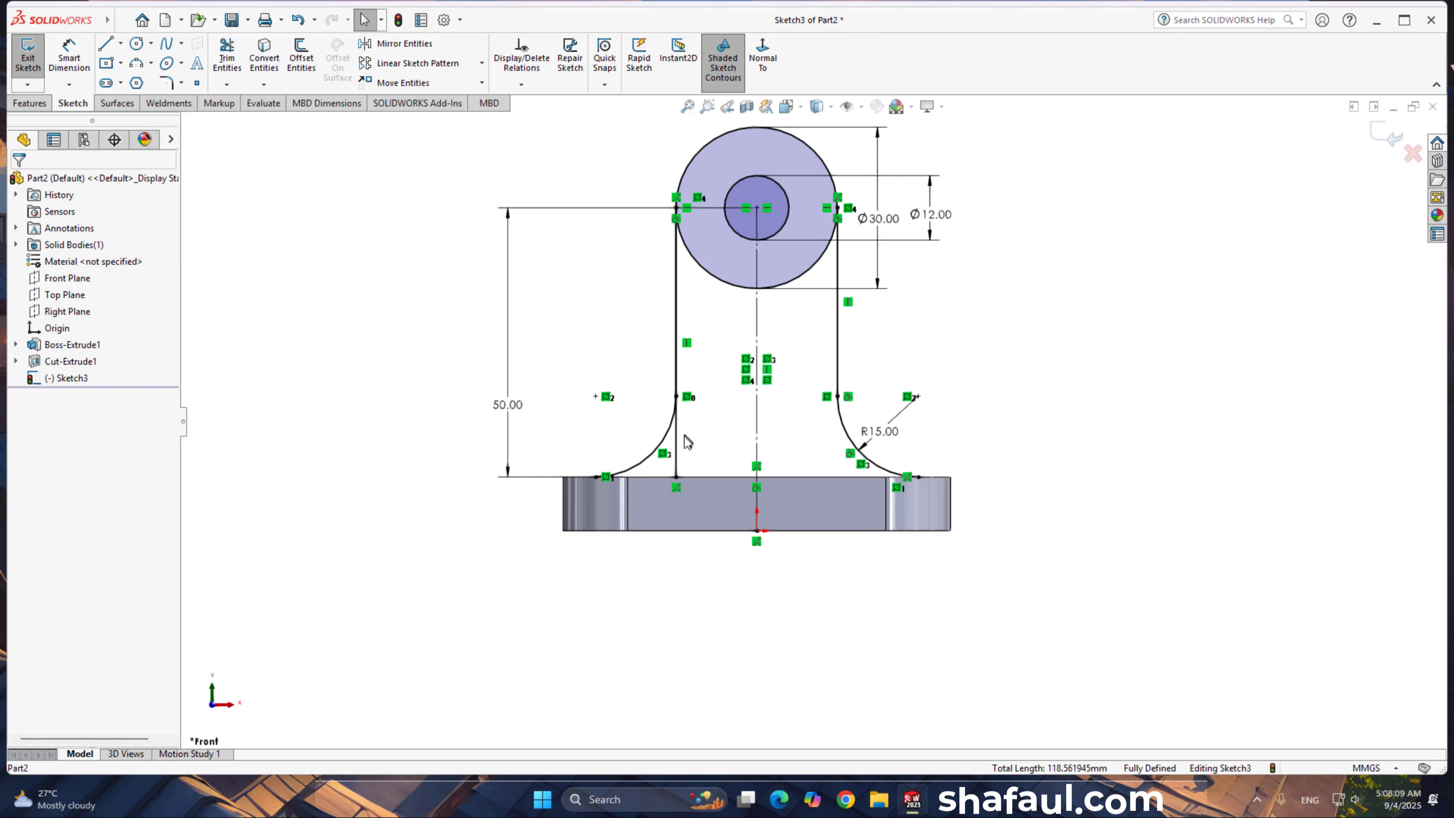
Step: Delete the original full-length left vertical line and trim away the lower half of the 30 mm circle
left_click(674, 324)
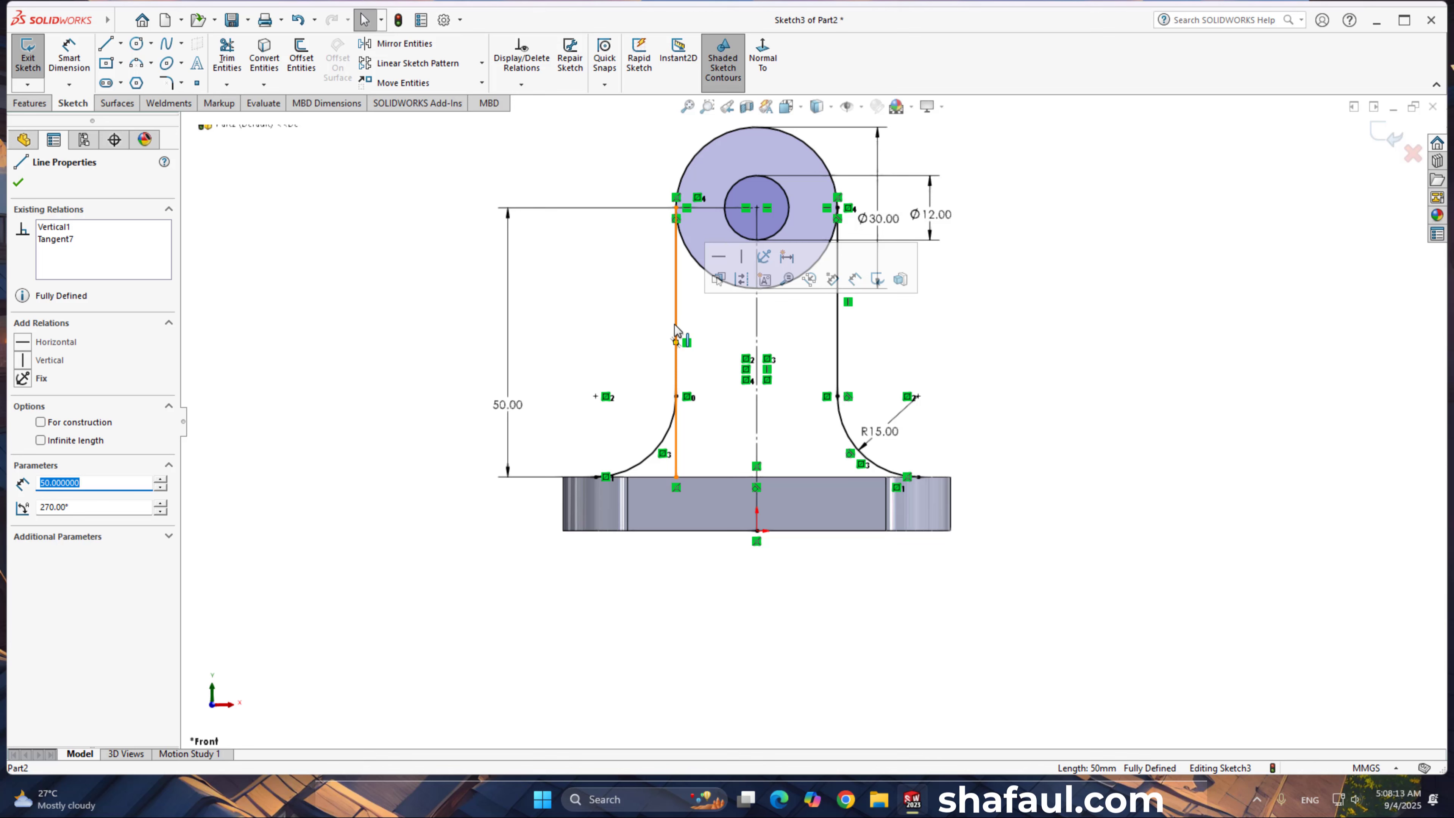
left_click(690, 343)
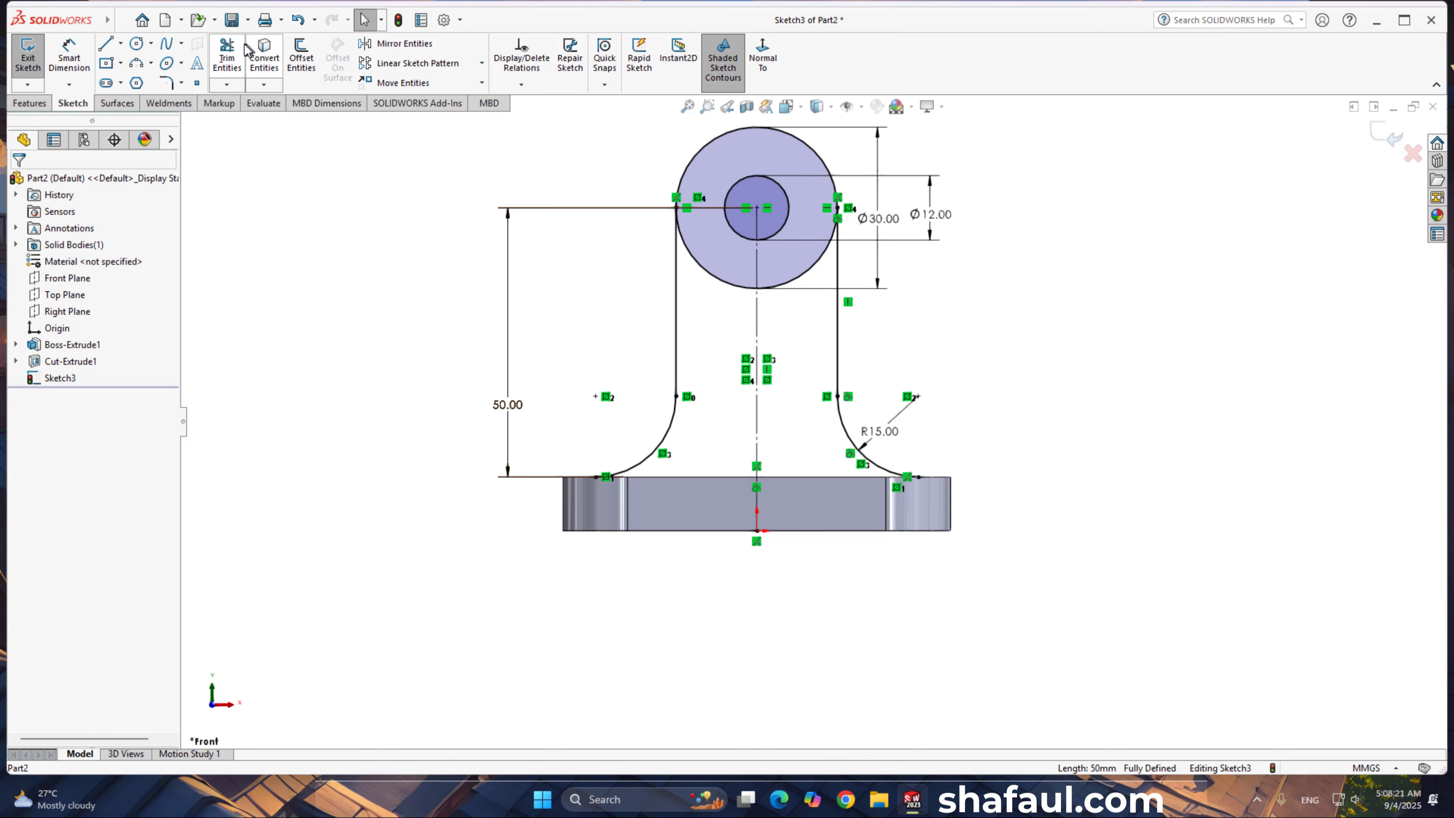
left_click(227, 54)
mouse_move(753, 314)
left_mouse_down()
mouse_move(725, 289)
mouse_move(819, 273)
left_mouse_up()
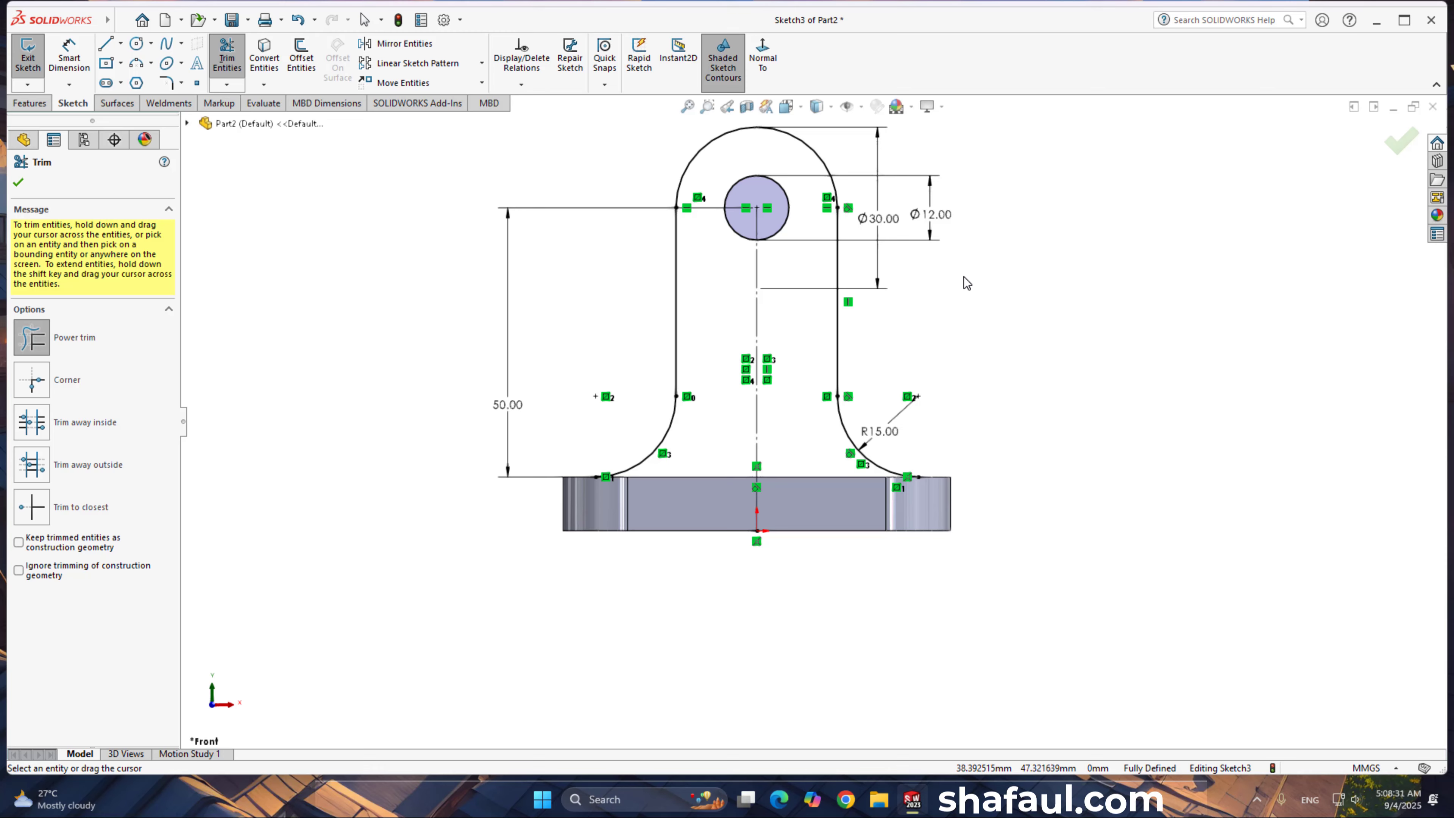
left_click(43, 105)
left_click(54, 70)
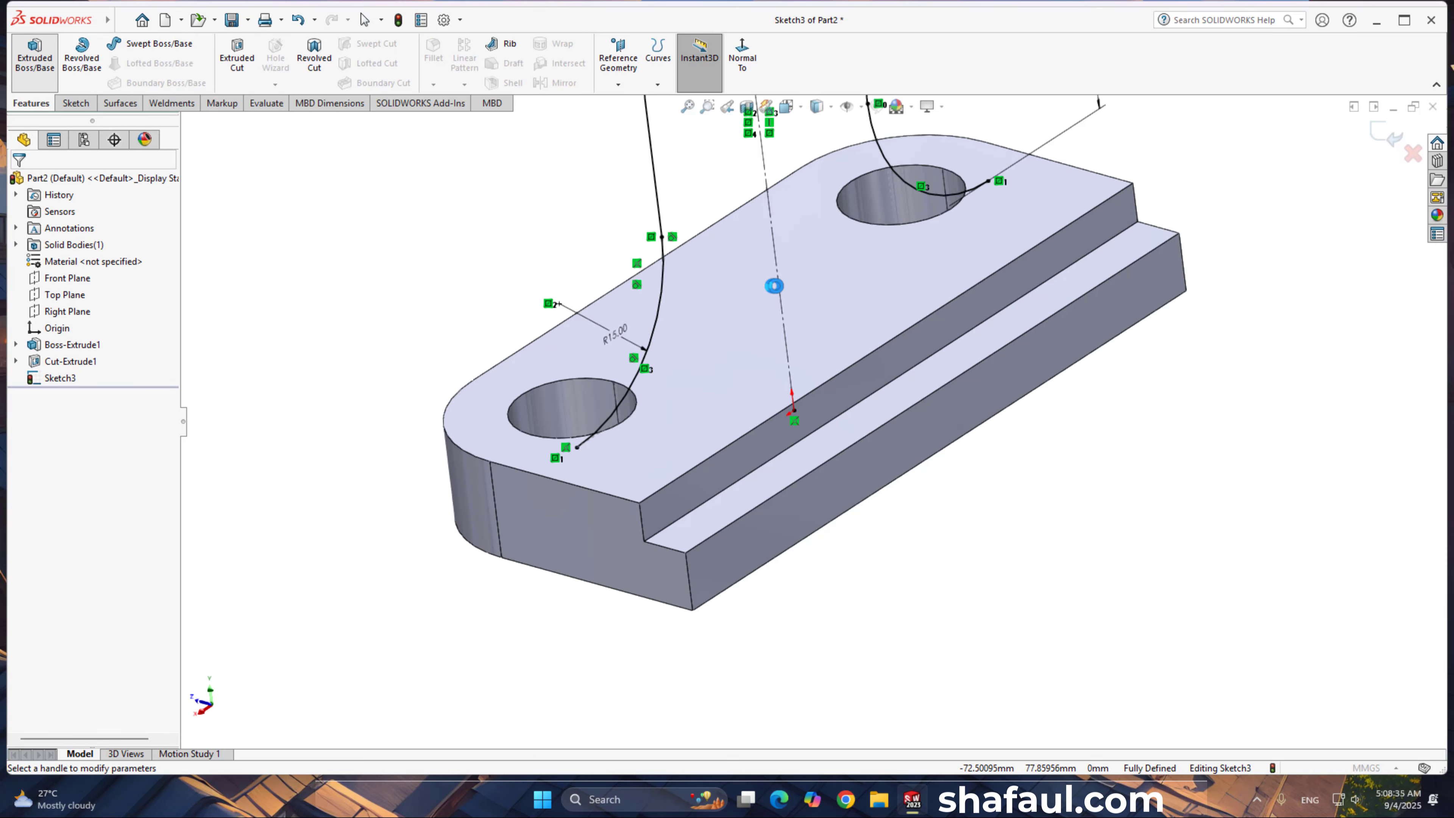
scroll(784, 415, "down", 6)
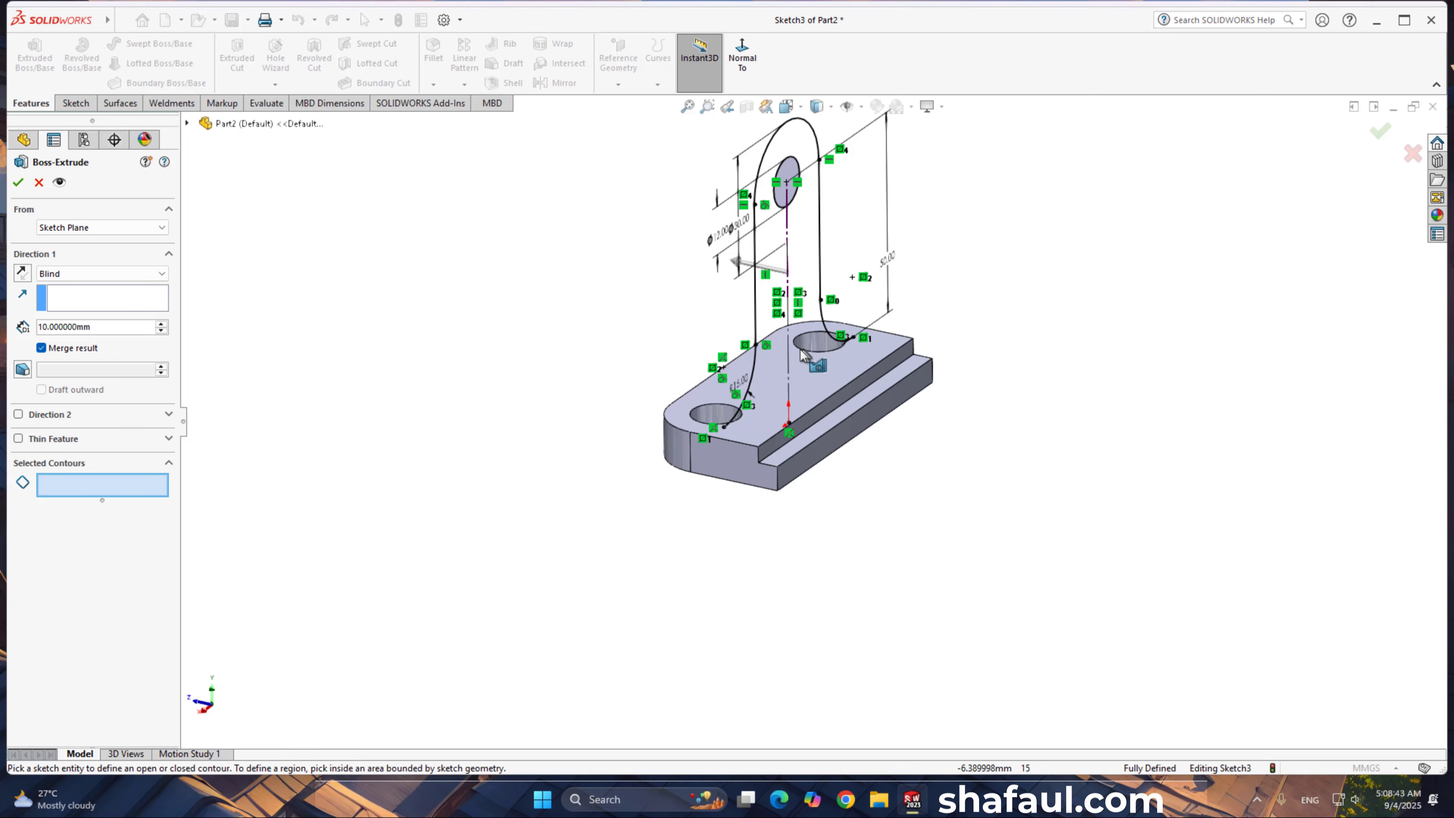
left_click(39, 182)
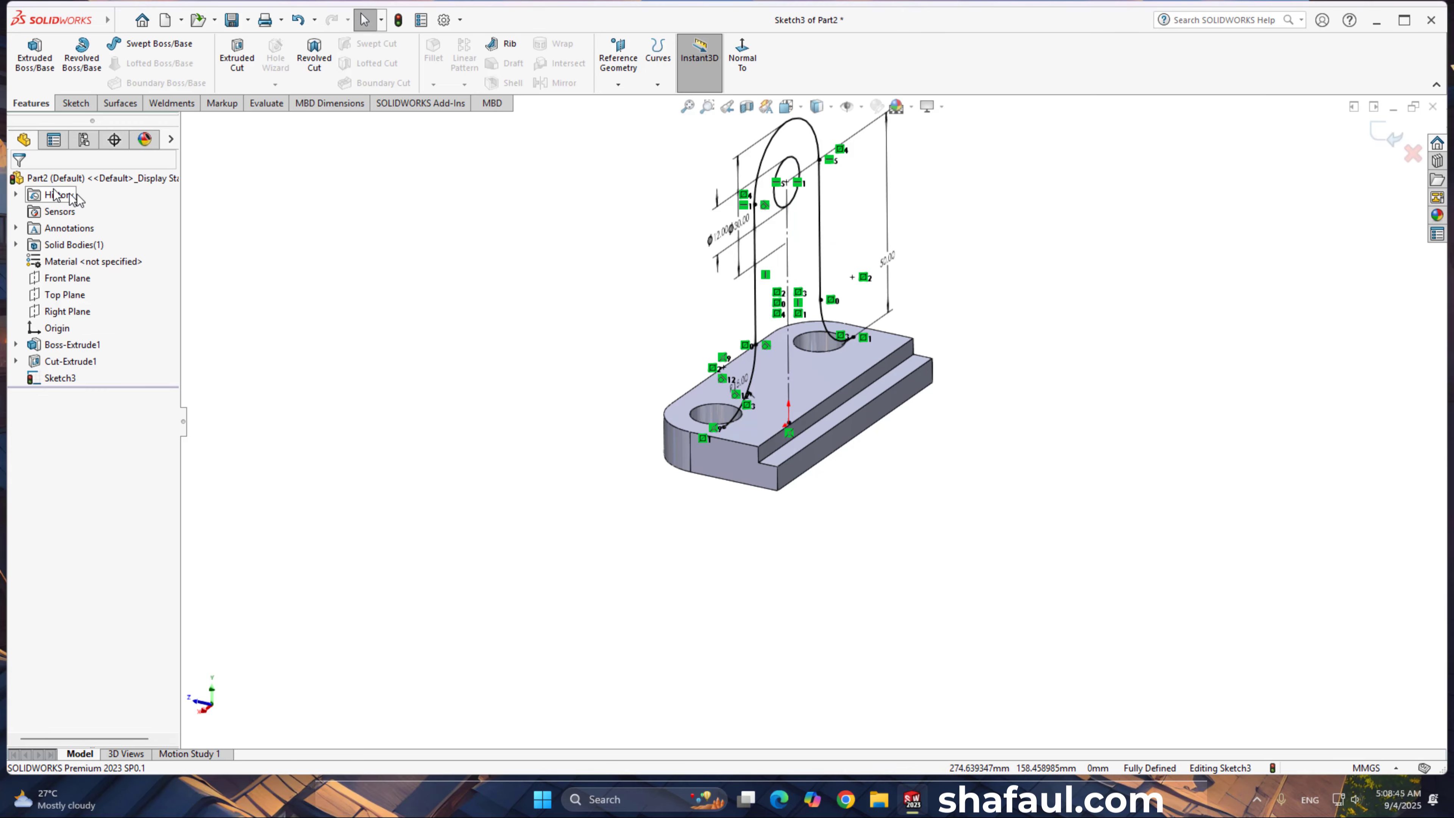
Step: Select the plate's straight top edge beneath the upright profile
left_click(745, 76)
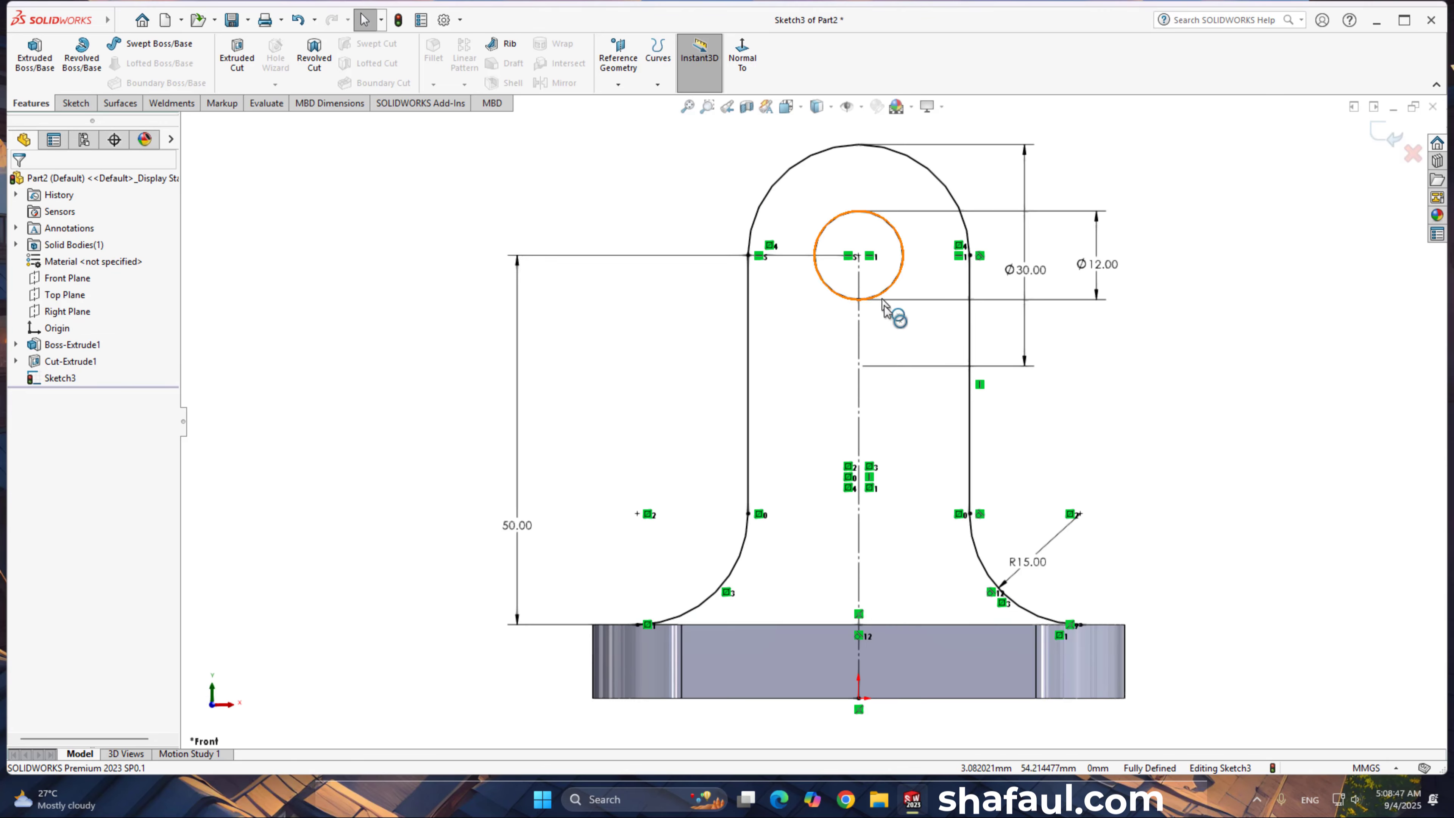
scroll(916, 584, "down", 2)
scroll(976, 584, "up", 3)
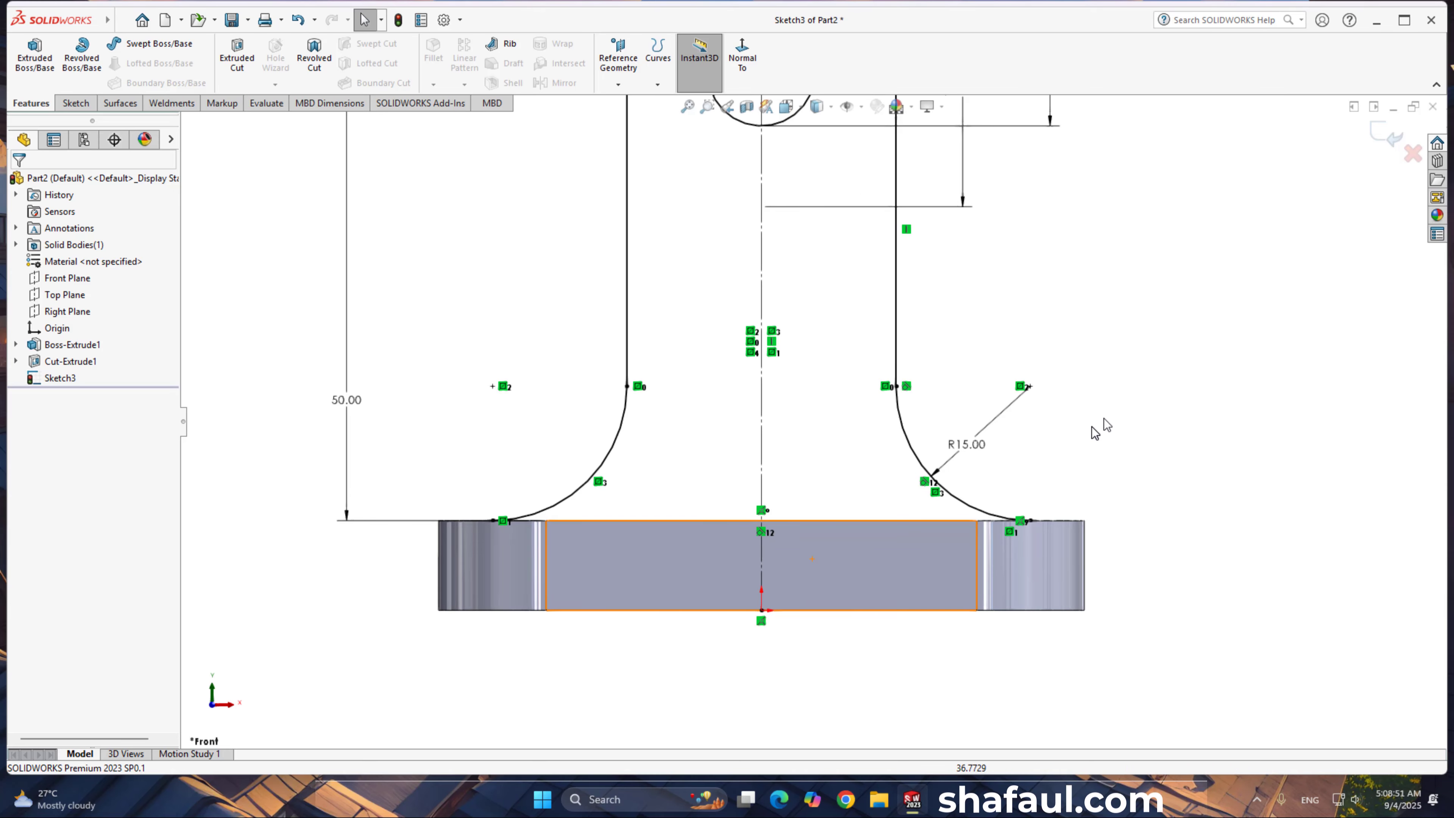
left_click(874, 522)
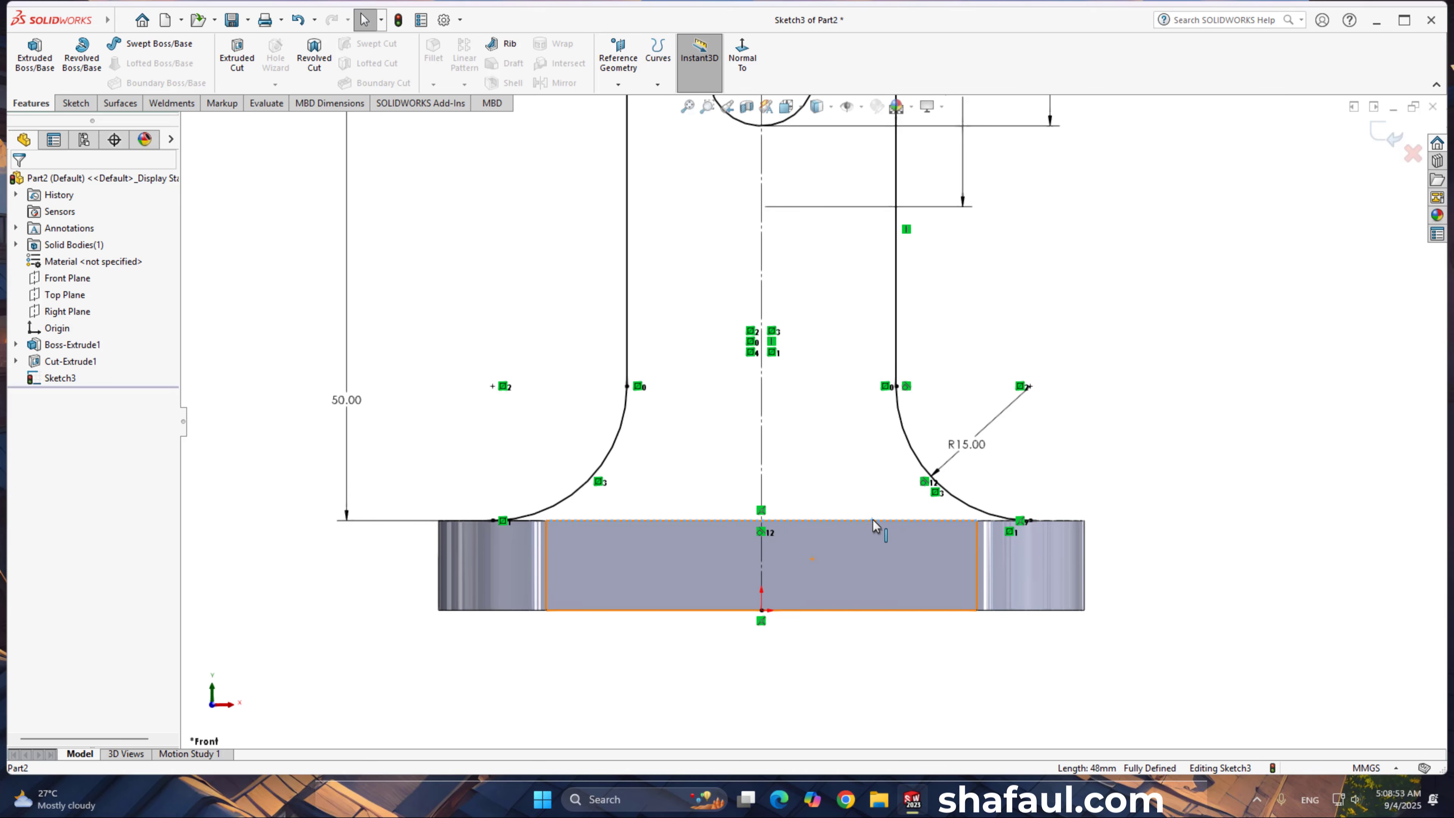
middle_click_drag(828, 535, 814, 578)
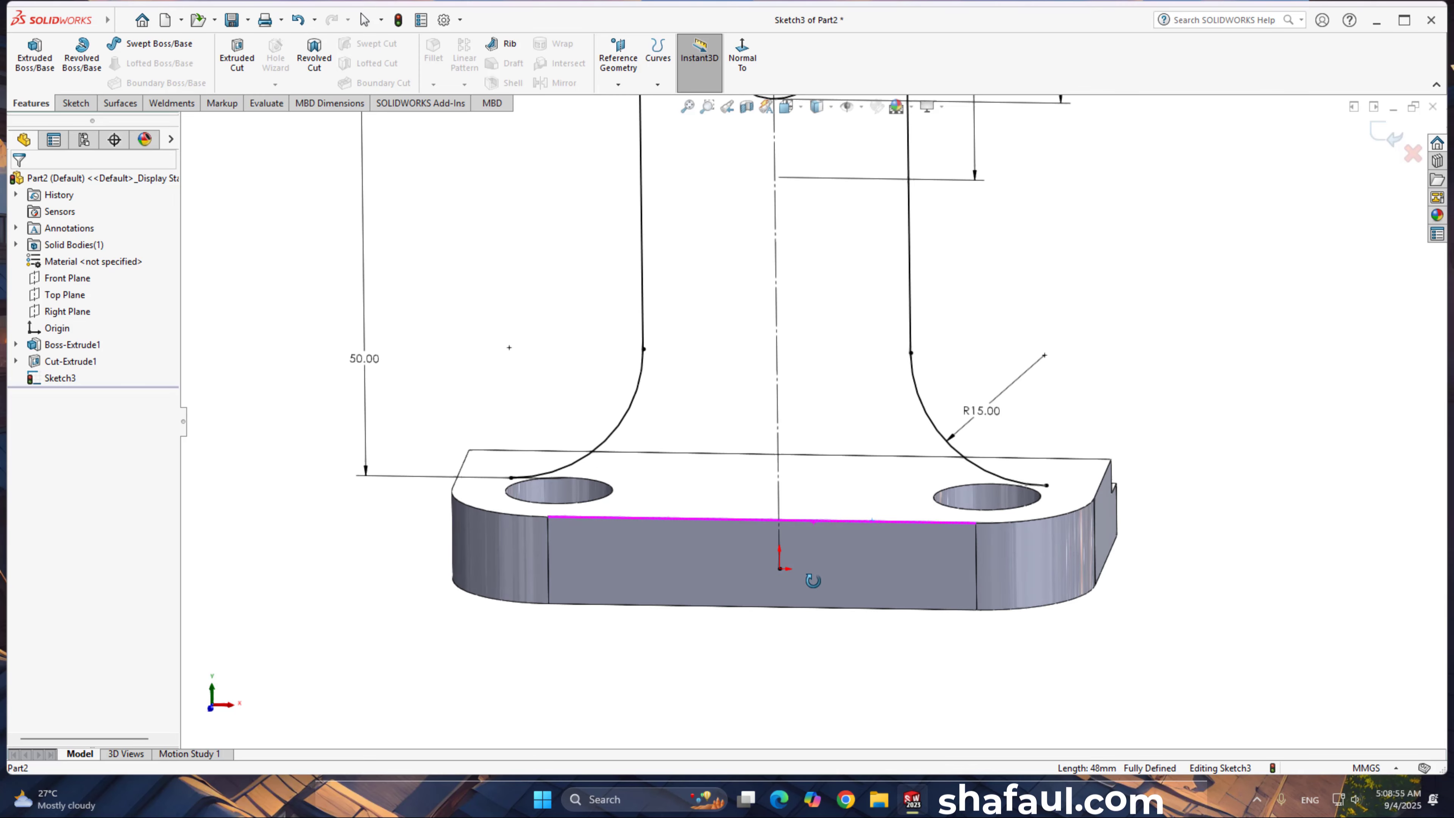
left_click(733, 506)
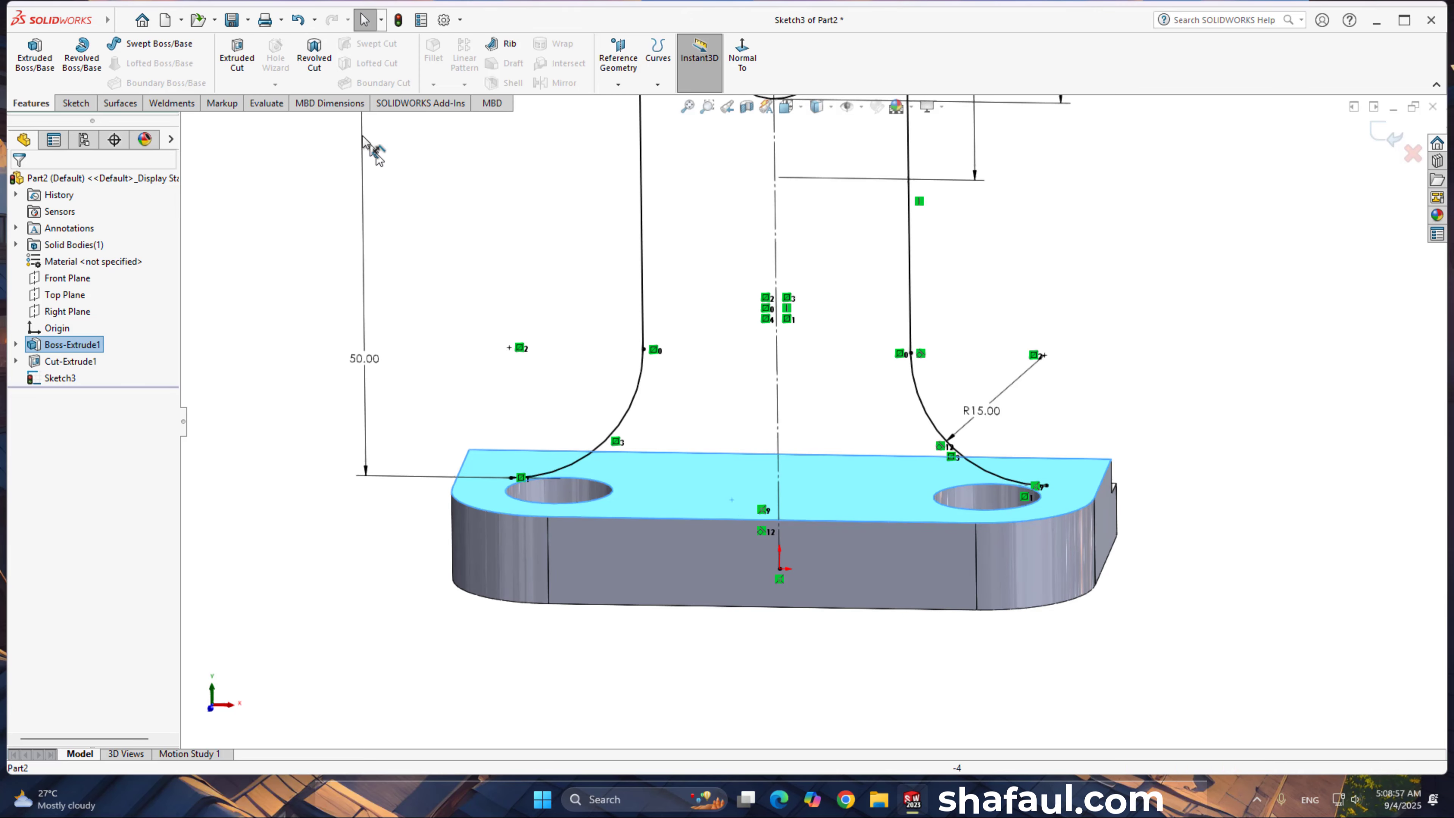
left_click(77, 103)
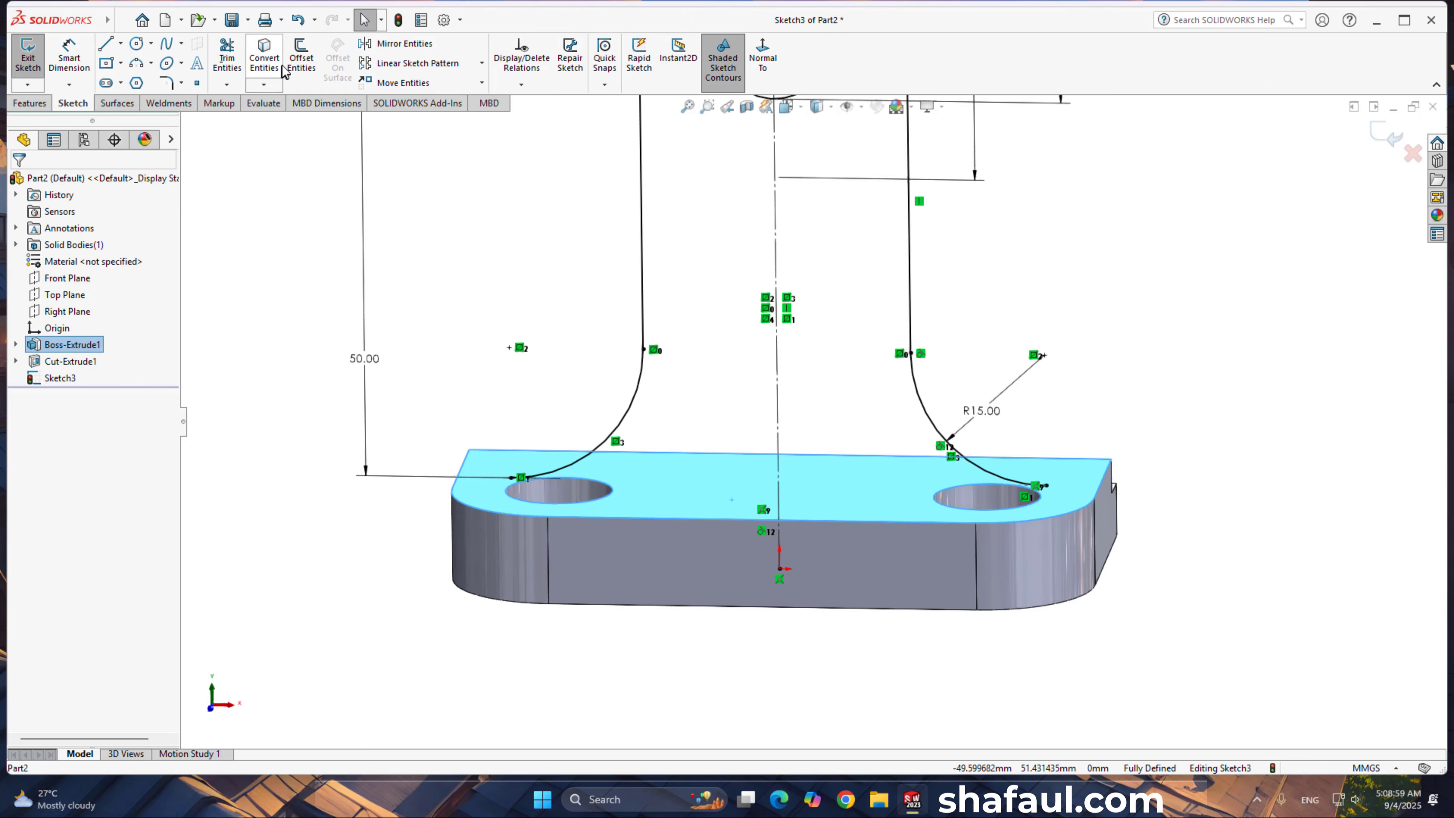
left_click(264, 57)
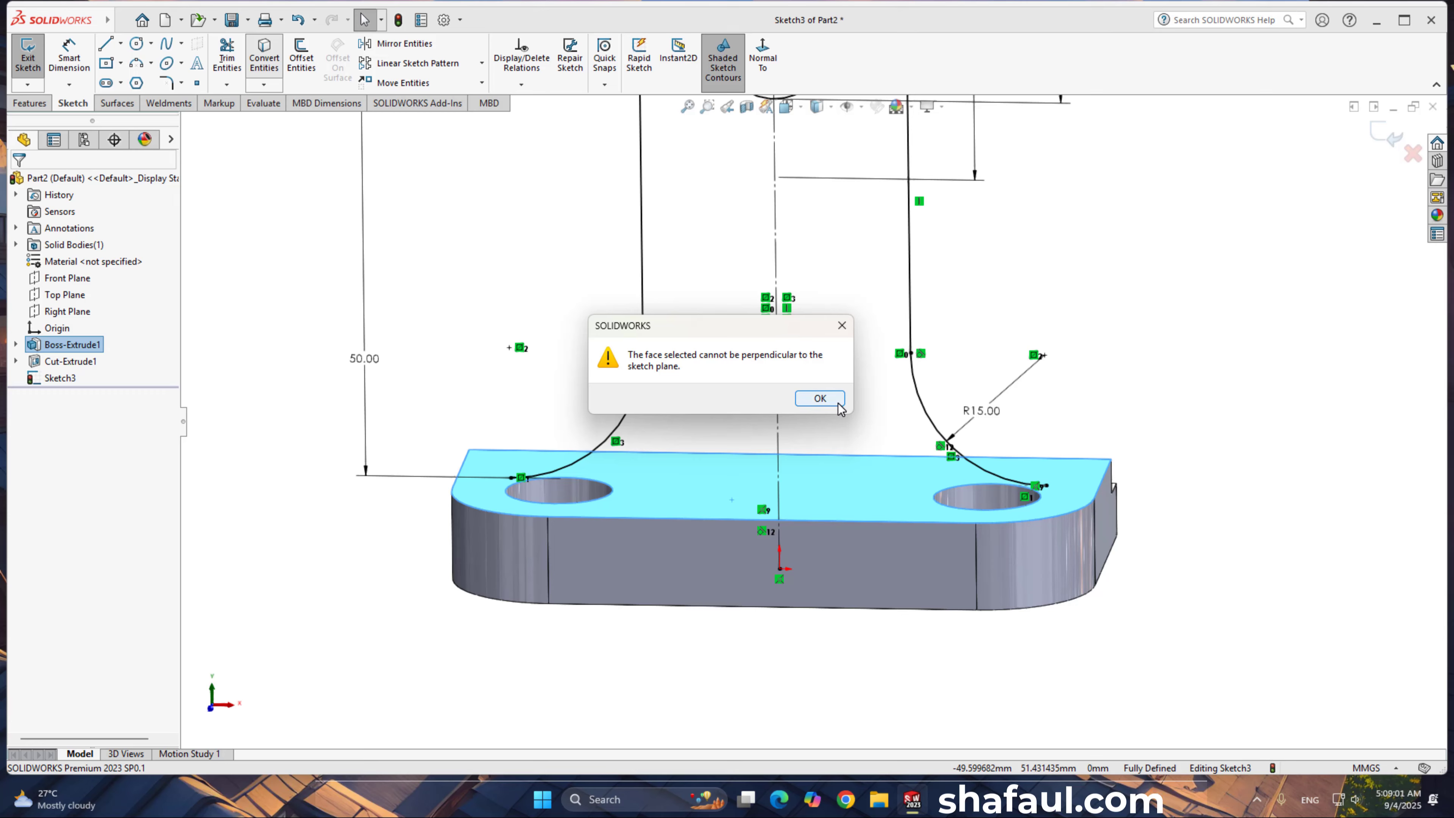
left_click(823, 398)
key("ctrl+3")
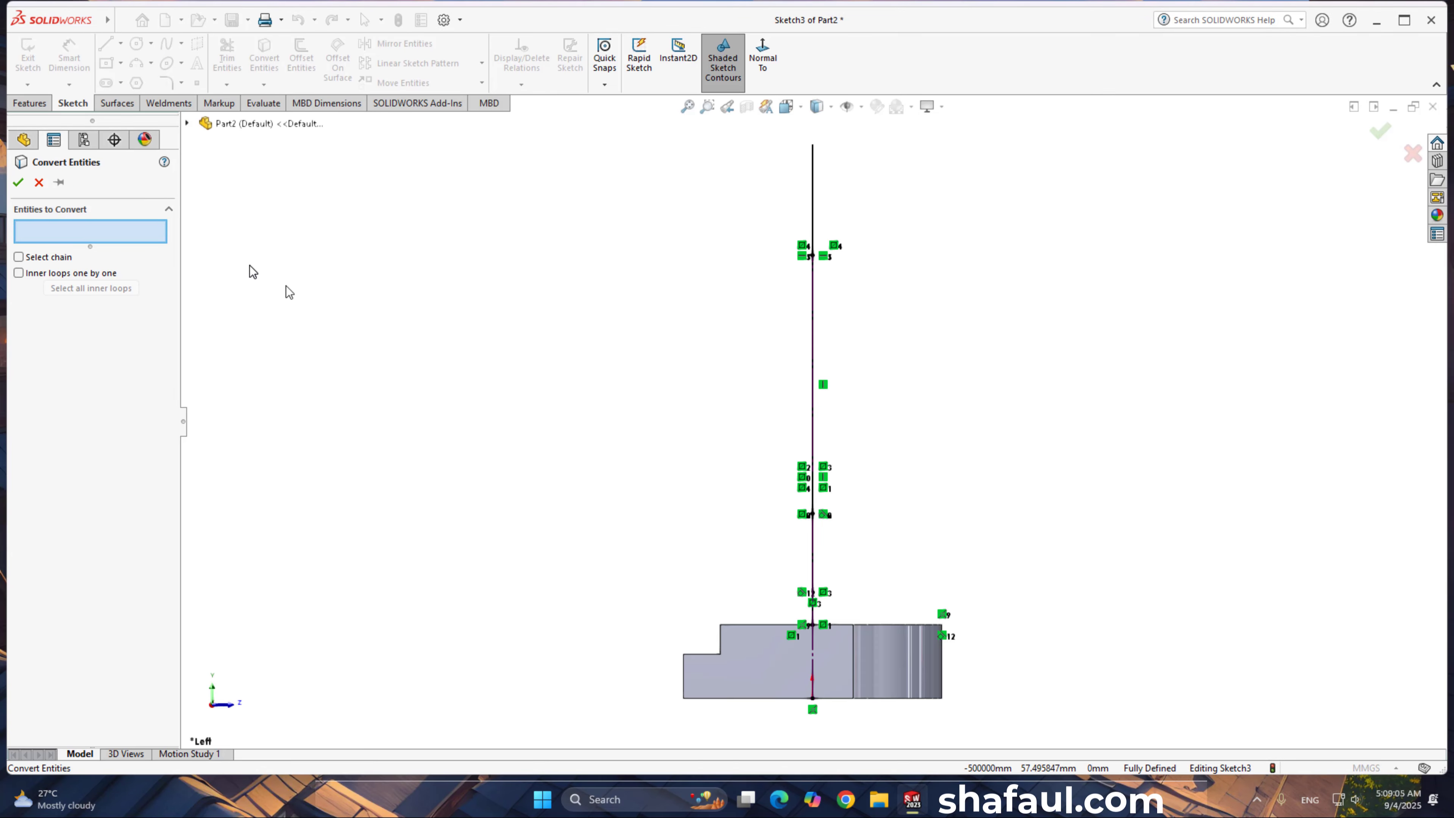
left_click(39, 182)
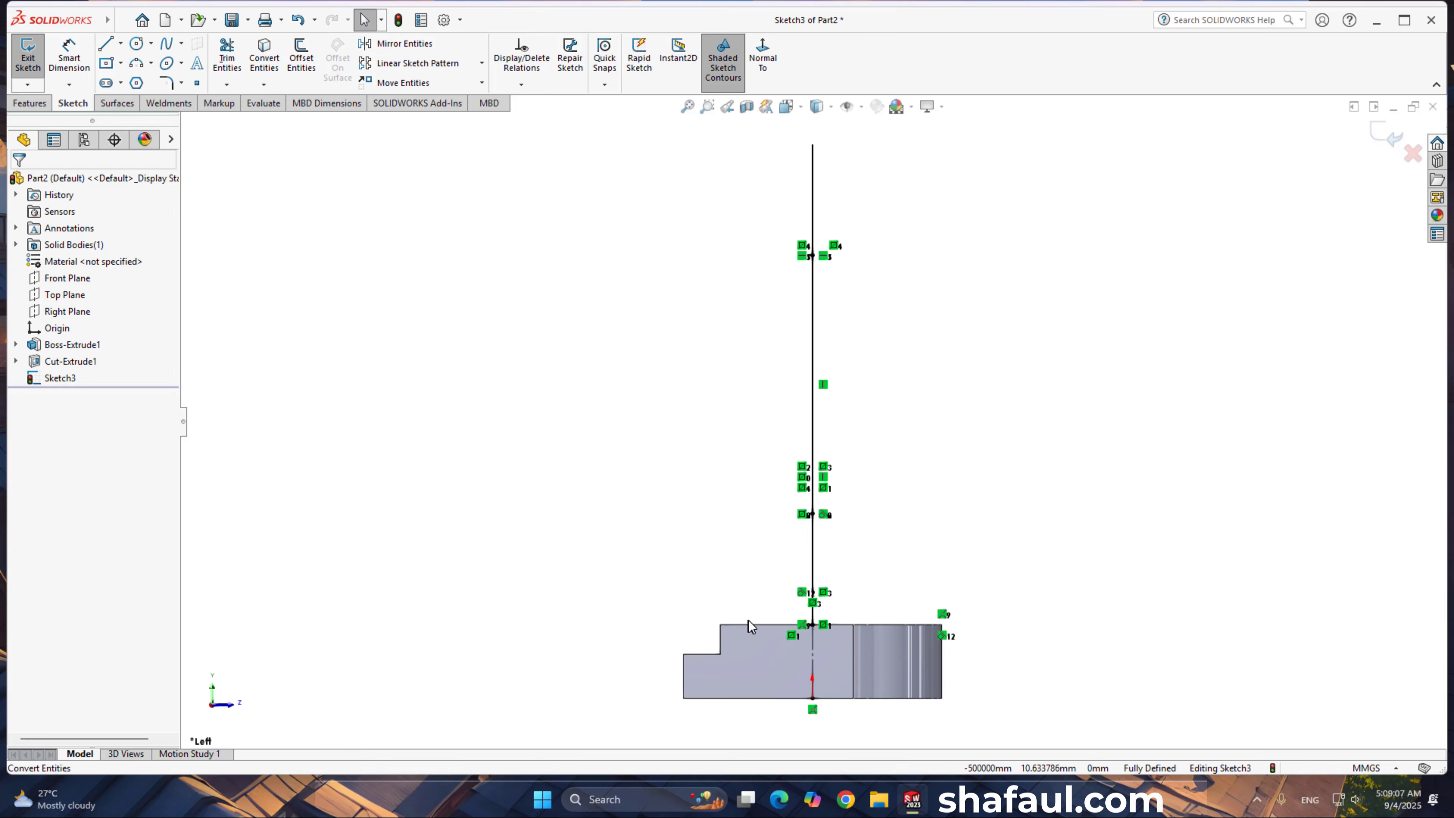
Step: Close the upright profile with a horizontal line along the base's top edge, joining the lower ends of the two R15 arcs
middle_click_drag(794, 528, 860, 535)
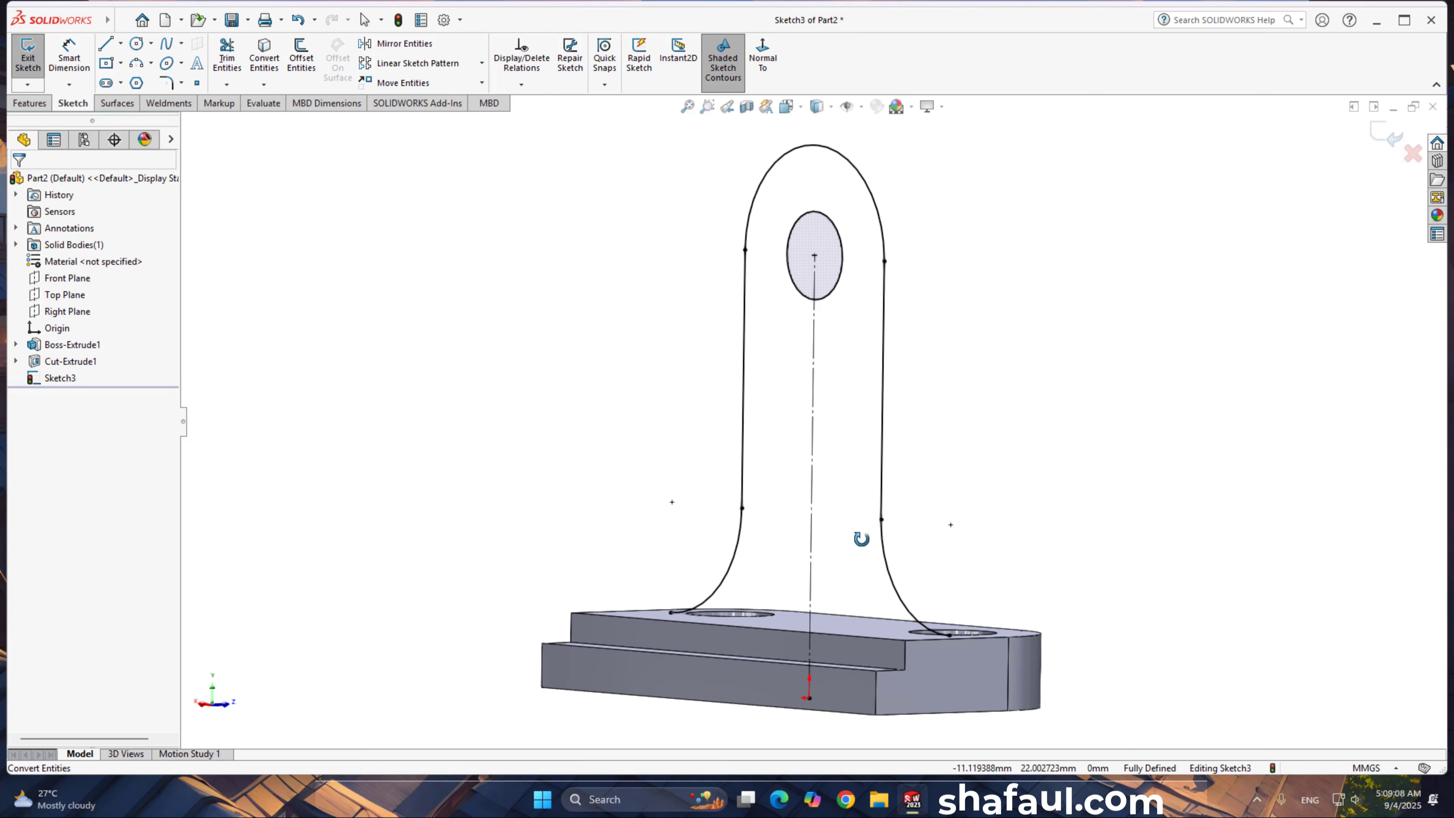
left_click(763, 57)
scroll(858, 435, "down", 3)
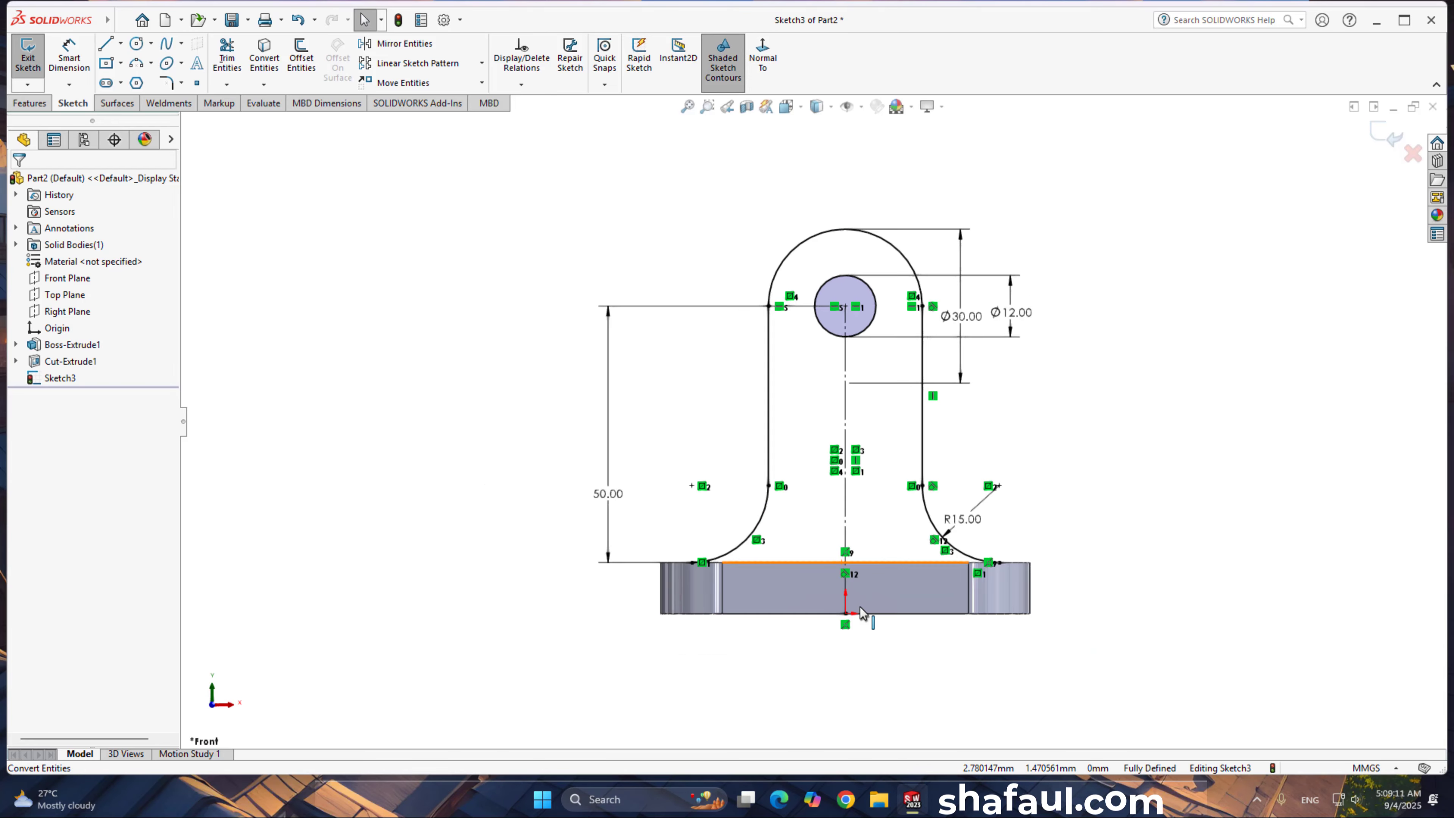
right_click_drag(884, 381, 829, 378)
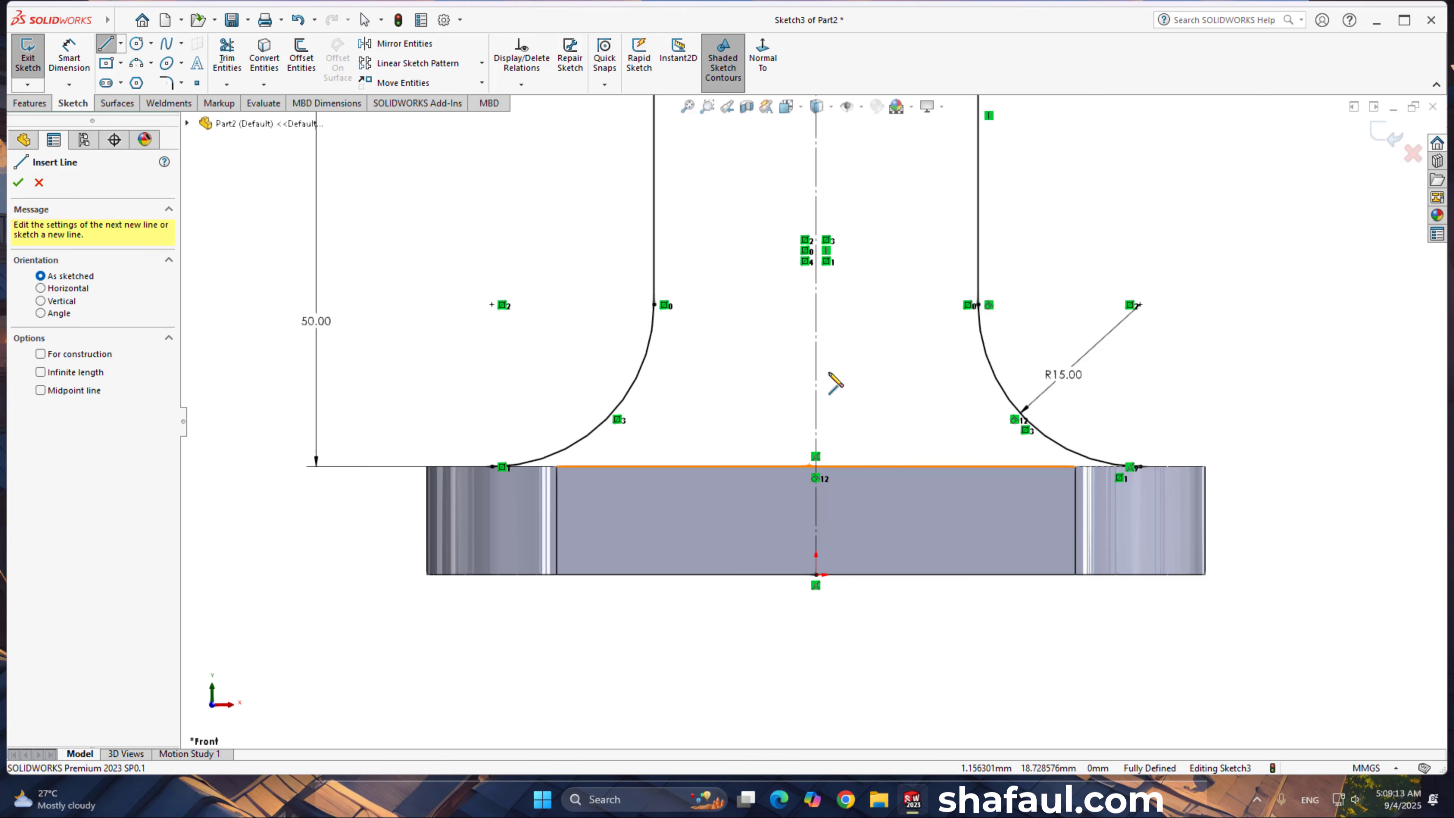
left_click(491, 466)
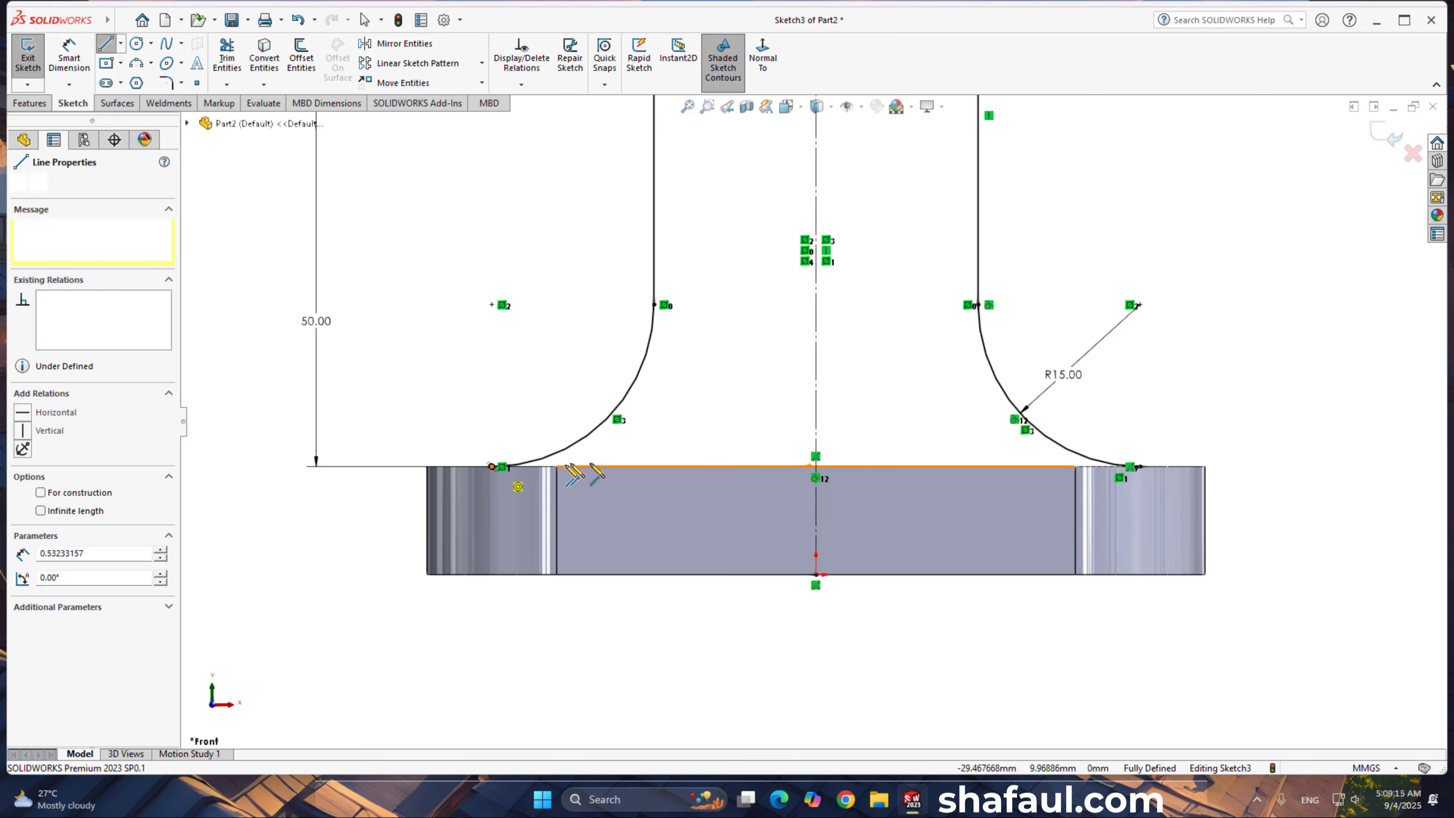
left_click(1139, 466)
Step: Start a boss extrusion of the upright profile using Surface/Face/Plane as its start condition, from the vertical face of the base's step
left_click(30, 104)
left_click(35, 55)
middle_click_drag(549, 338, 612, 398)
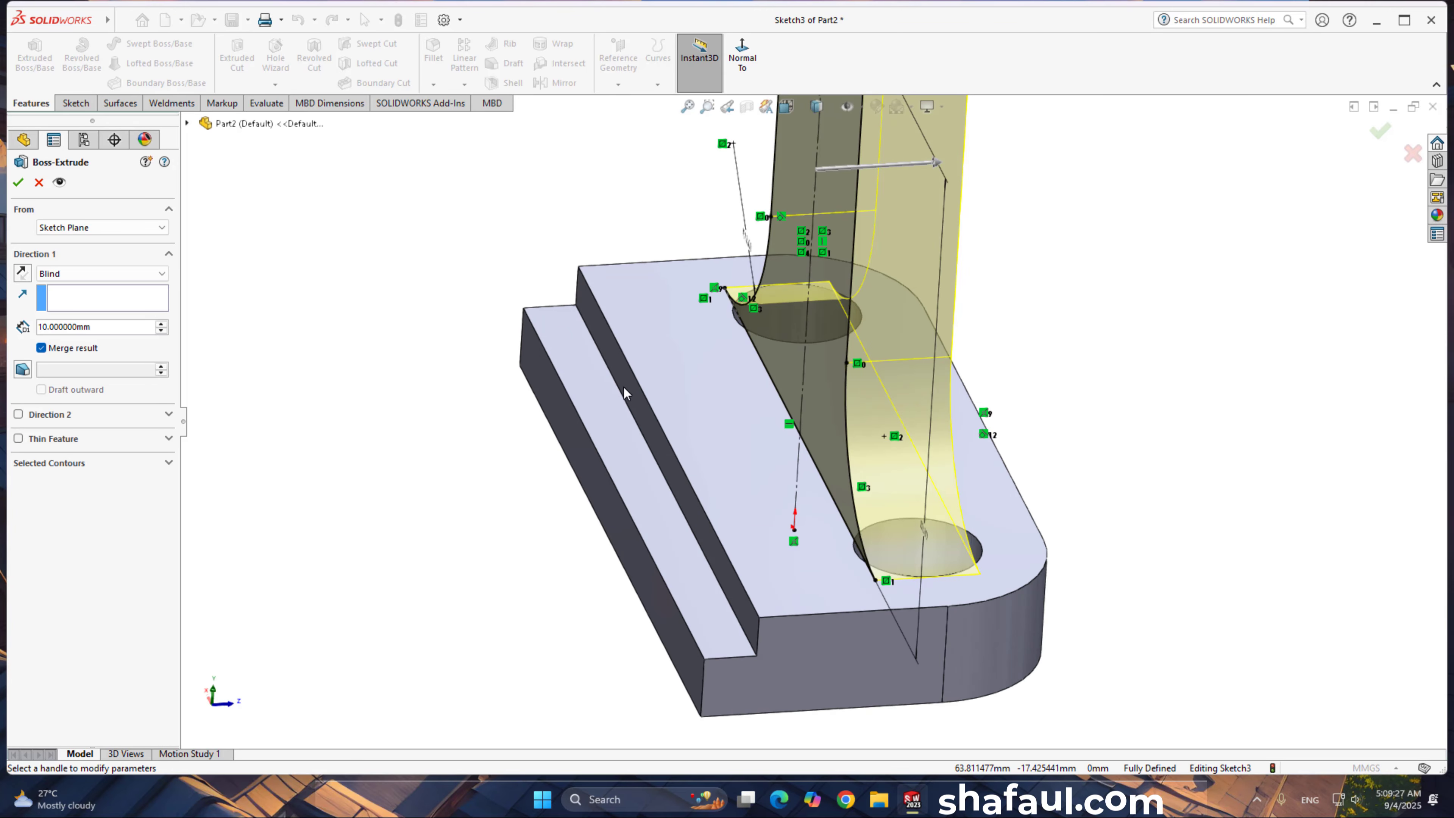
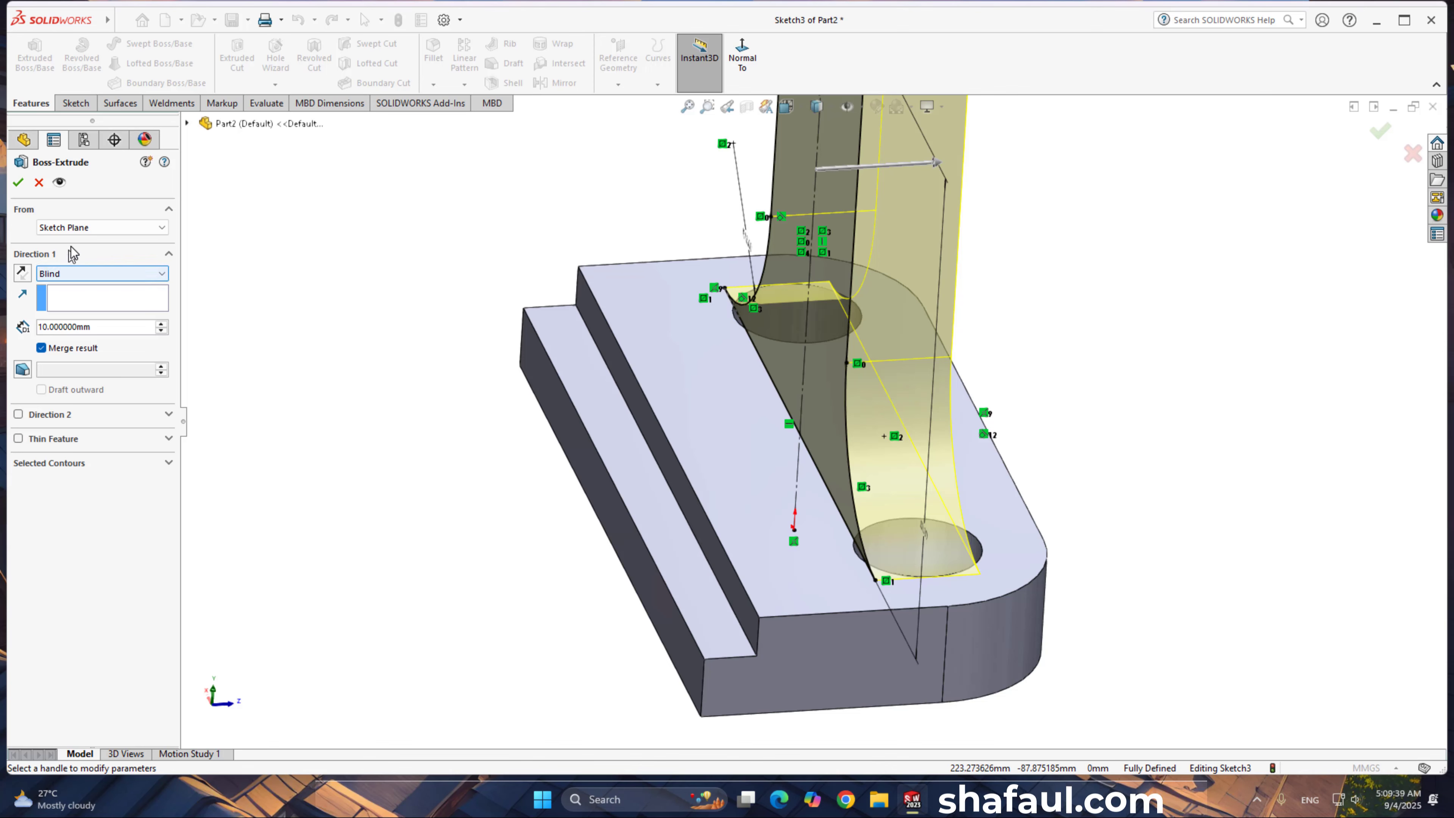
left_click(86, 228)
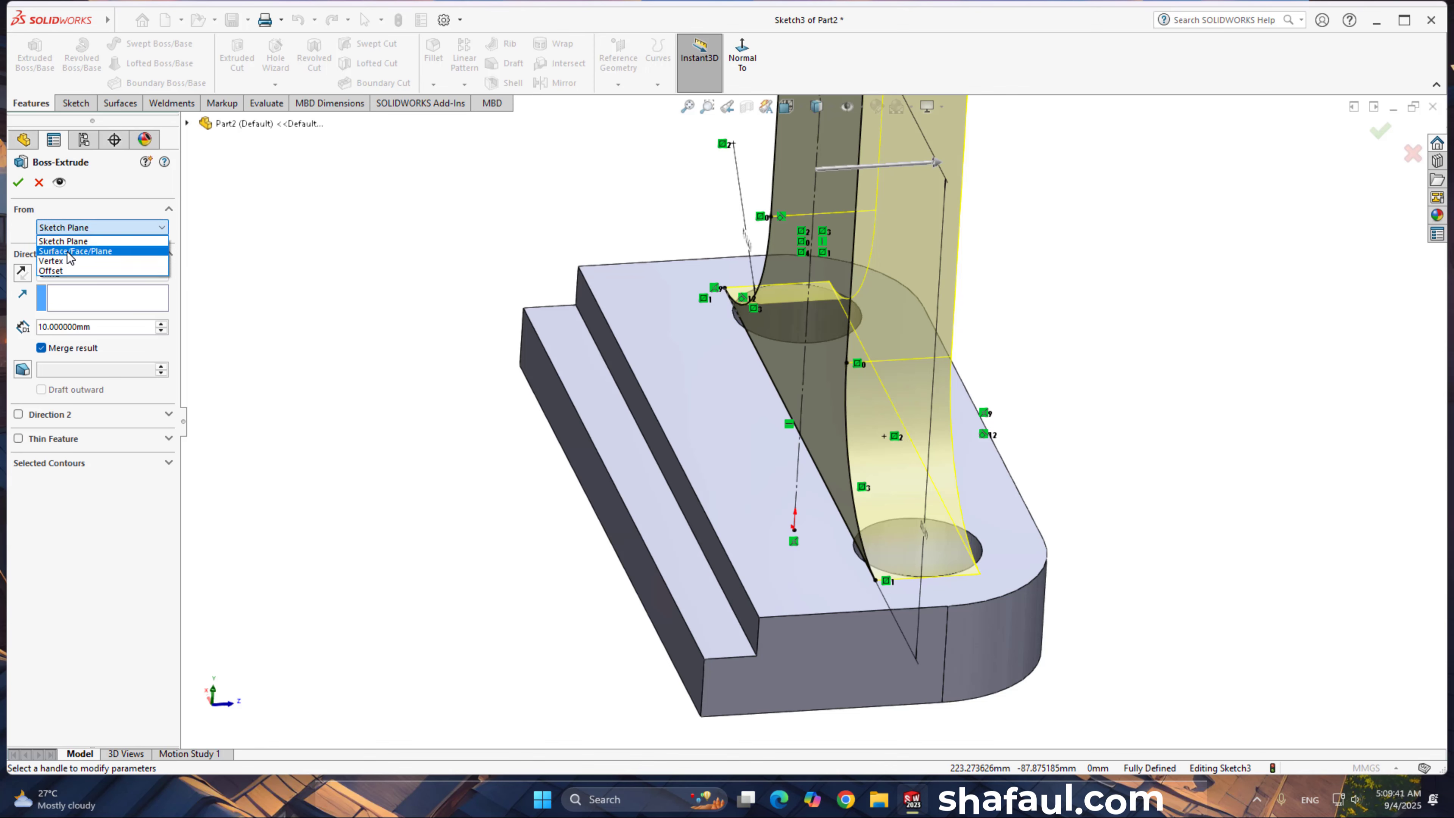
left_click(68, 271)
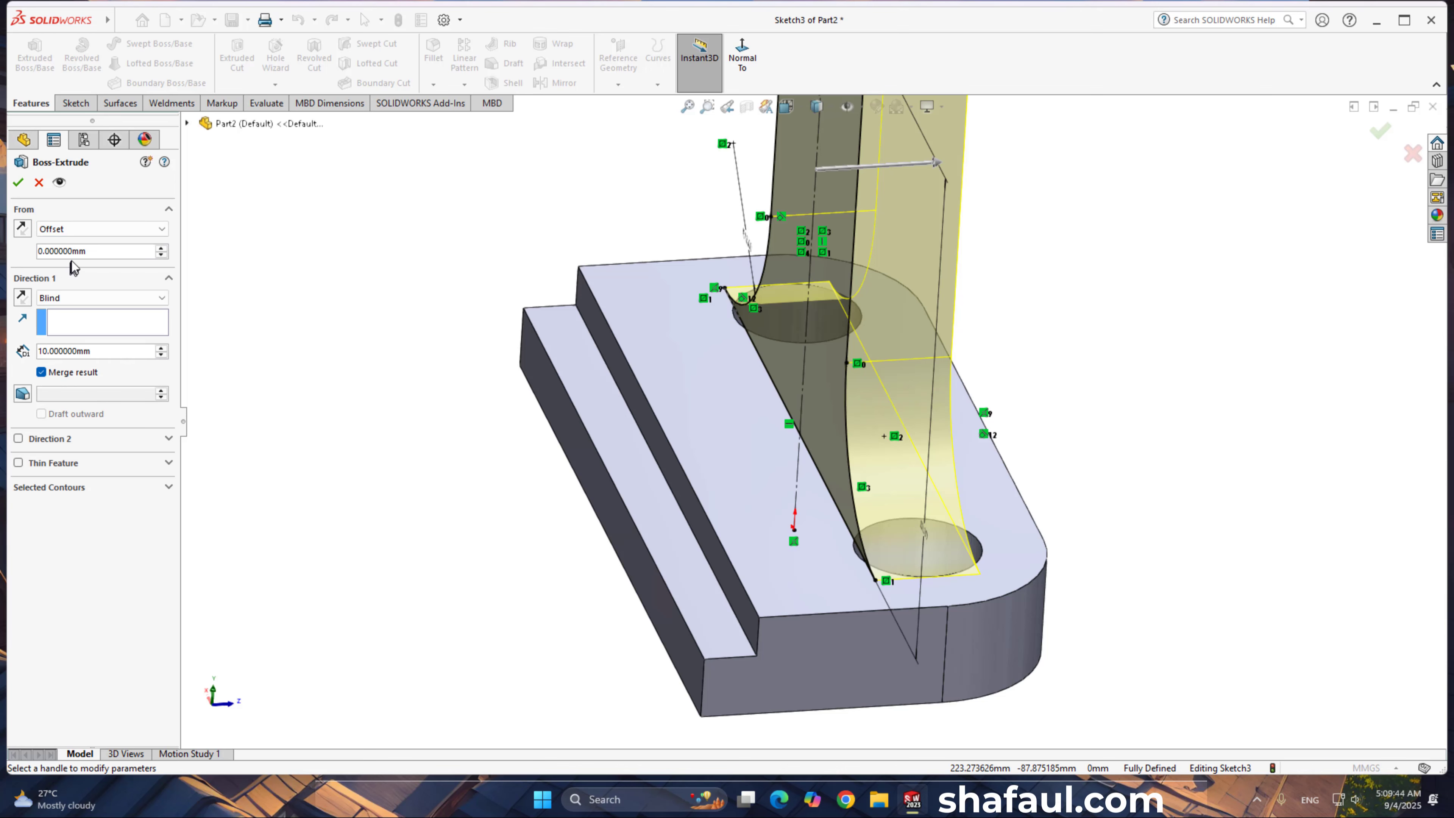
left_click(71, 228)
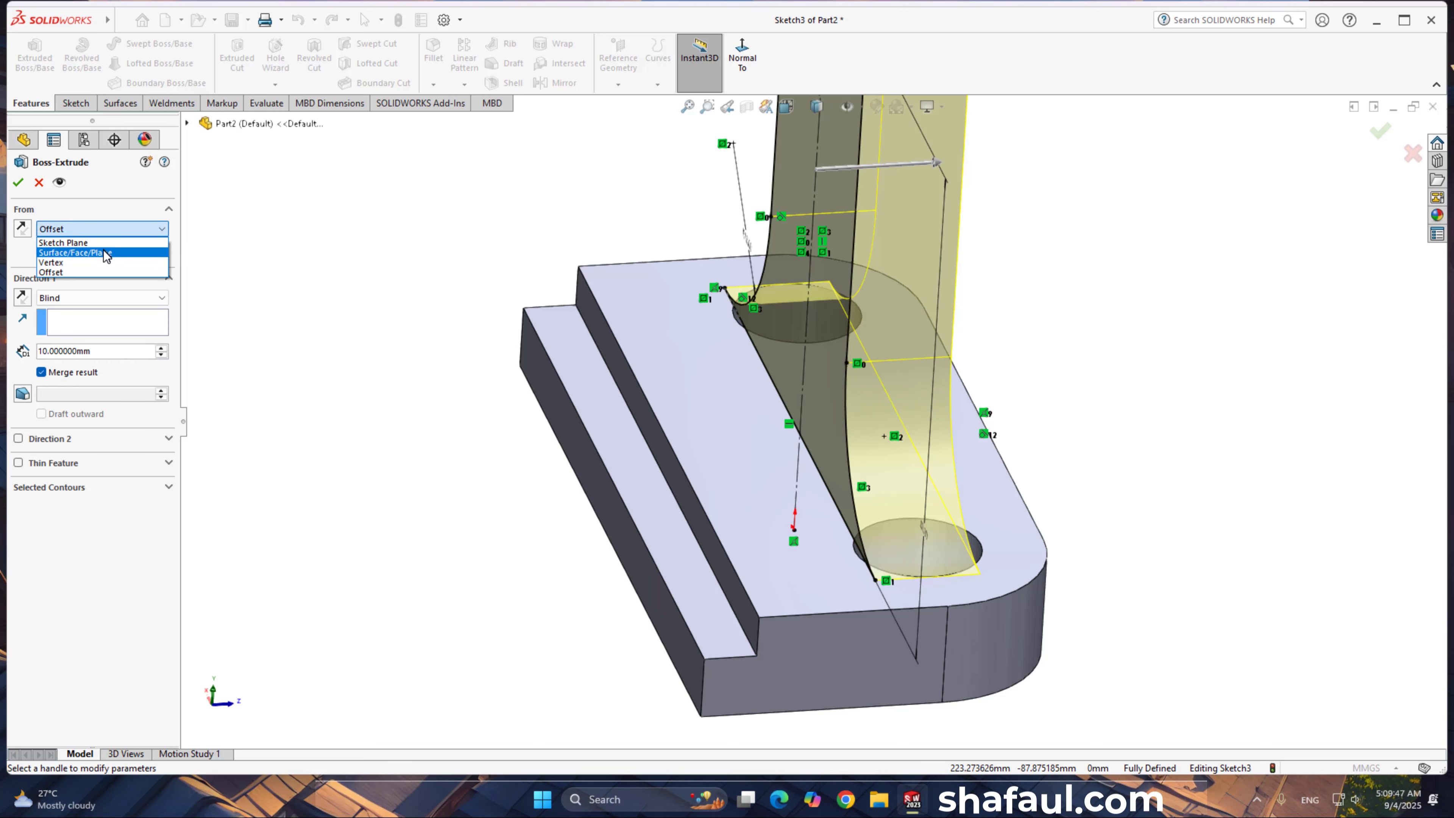
left_click(75, 253)
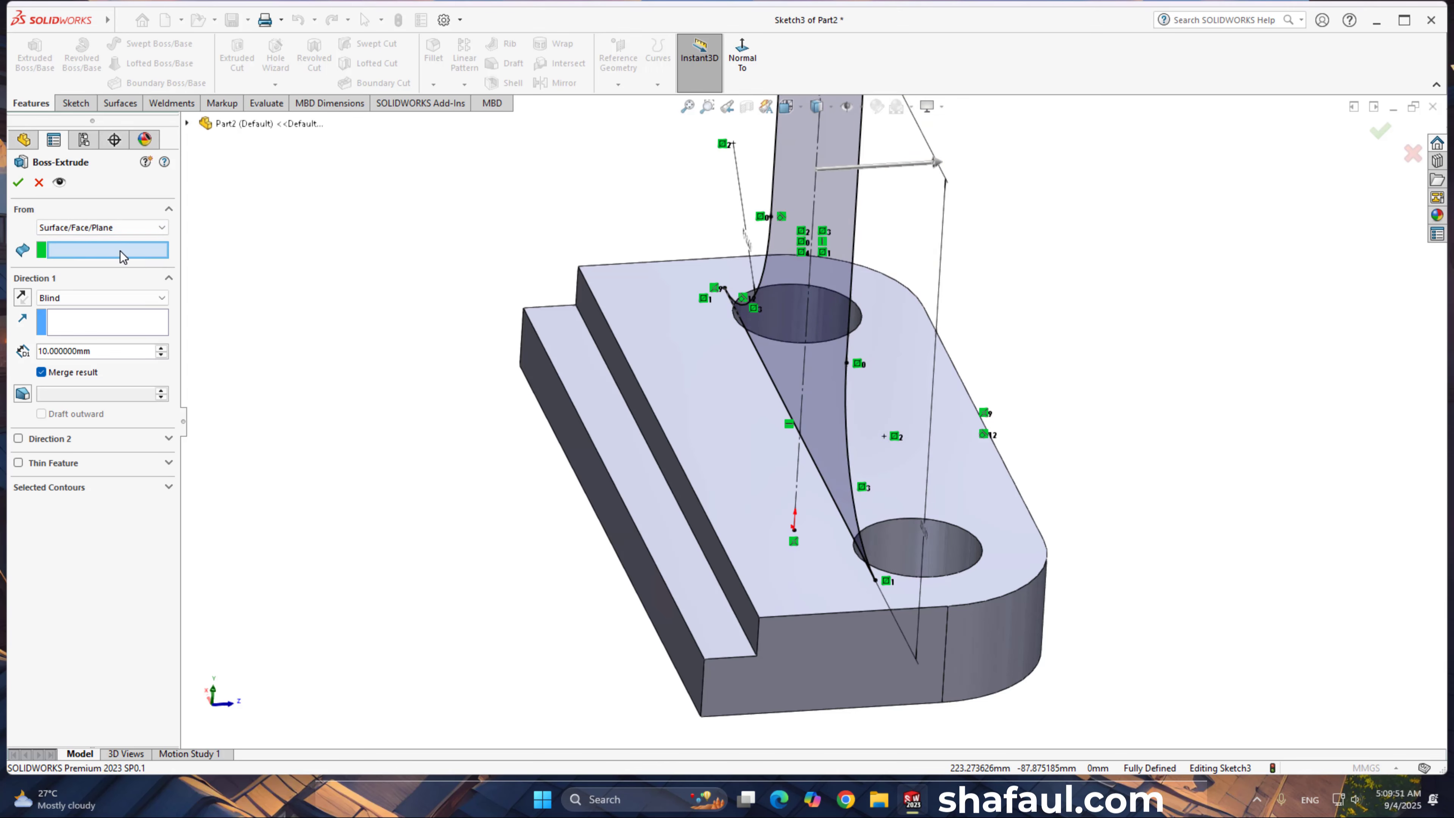
left_click(666, 465)
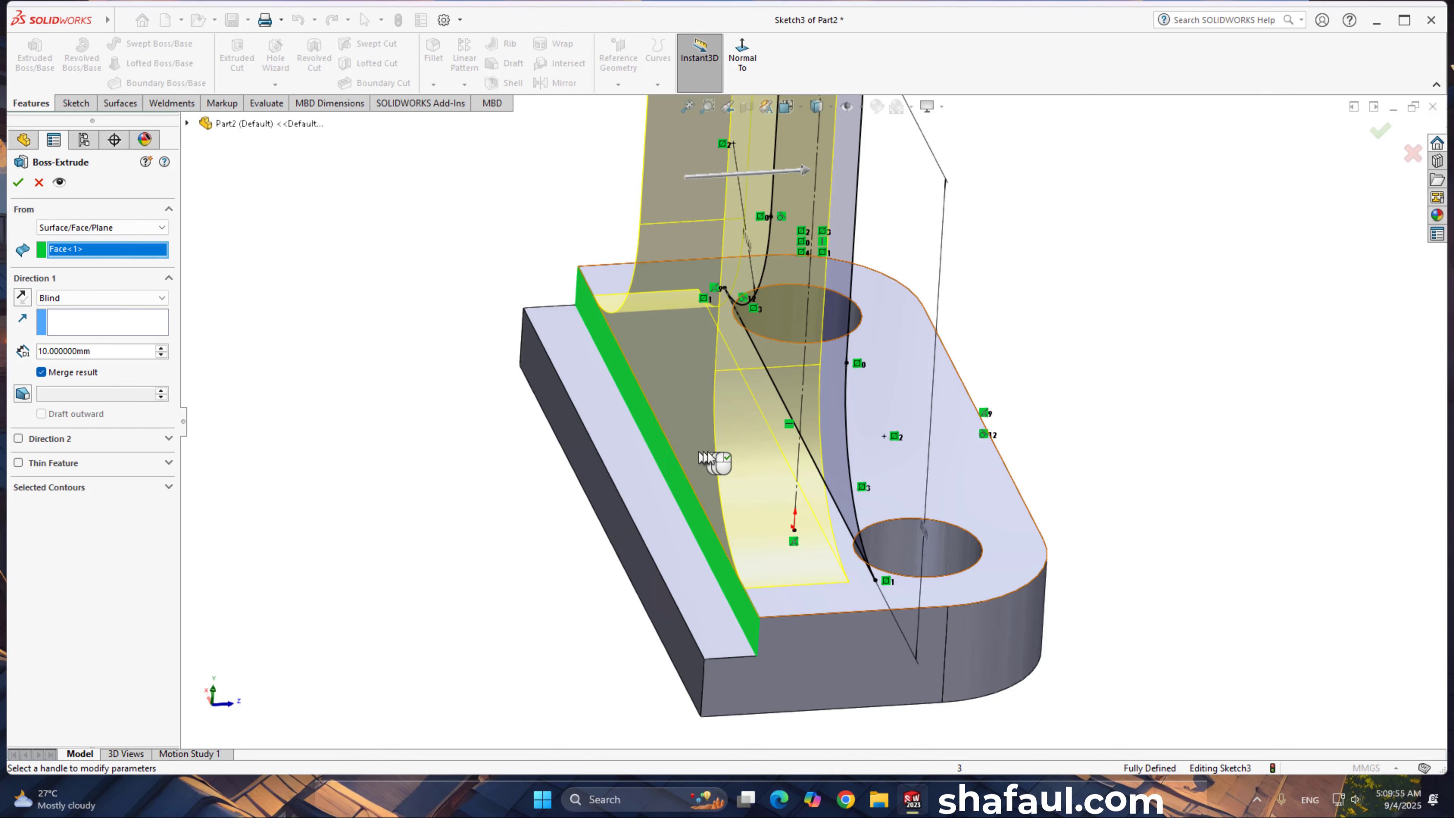
Step: Set the upright's blind extrusion depth to 8 mm and complete the feature with the result merged
left_click_drag(87, 351, 7, 346)
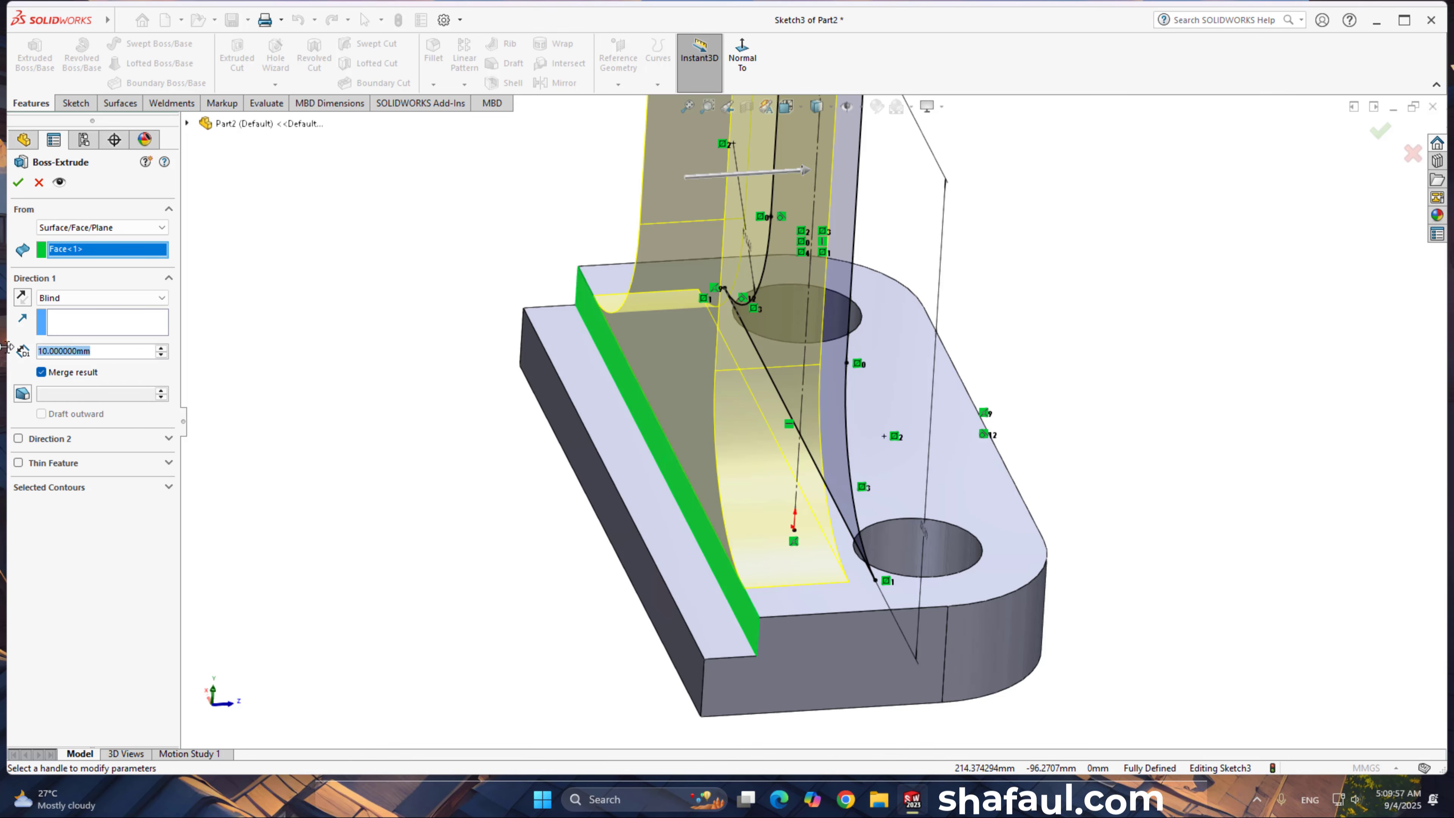
type("8")
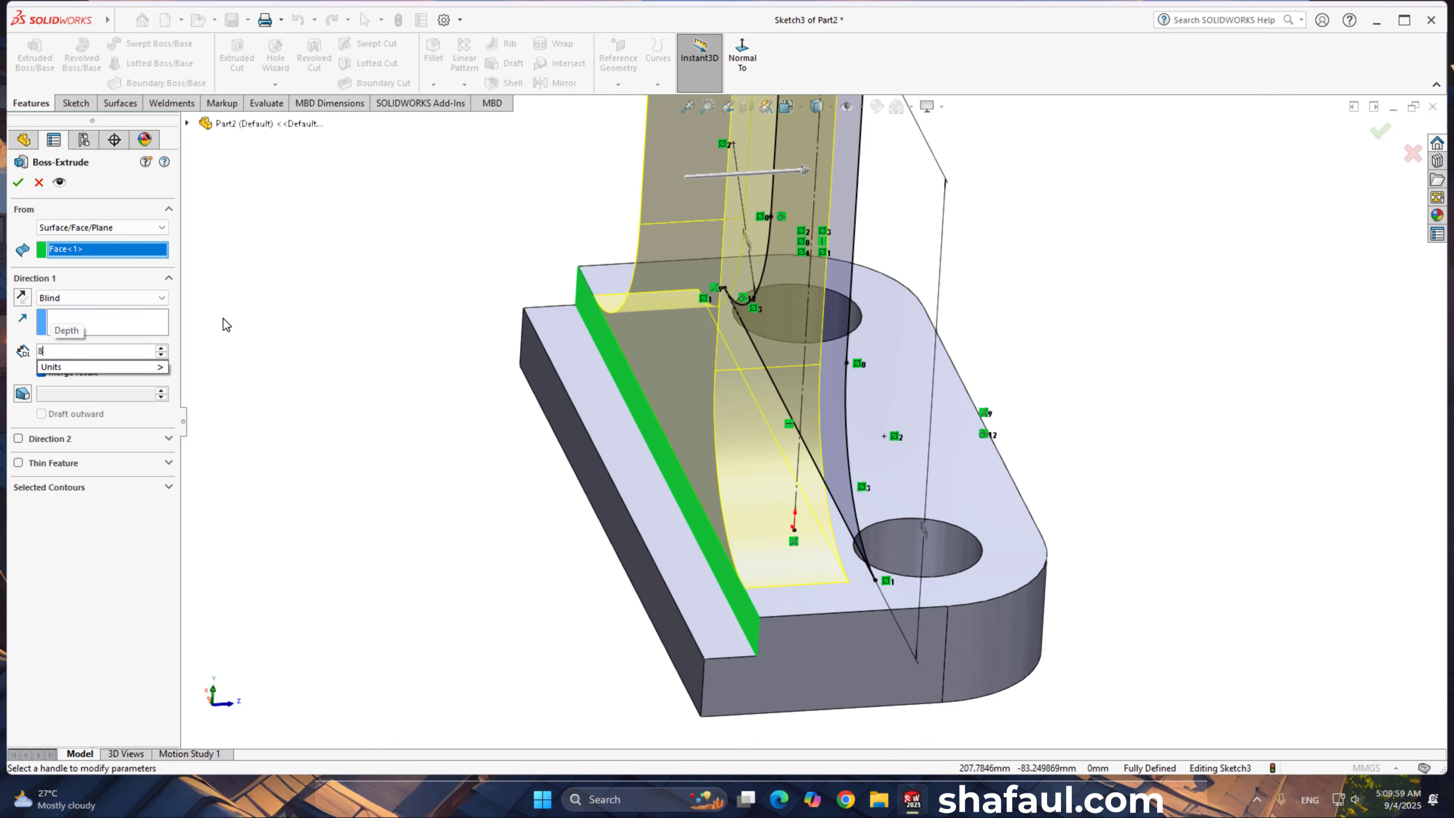
key("Return")
scroll(836, 421, "up", 3)
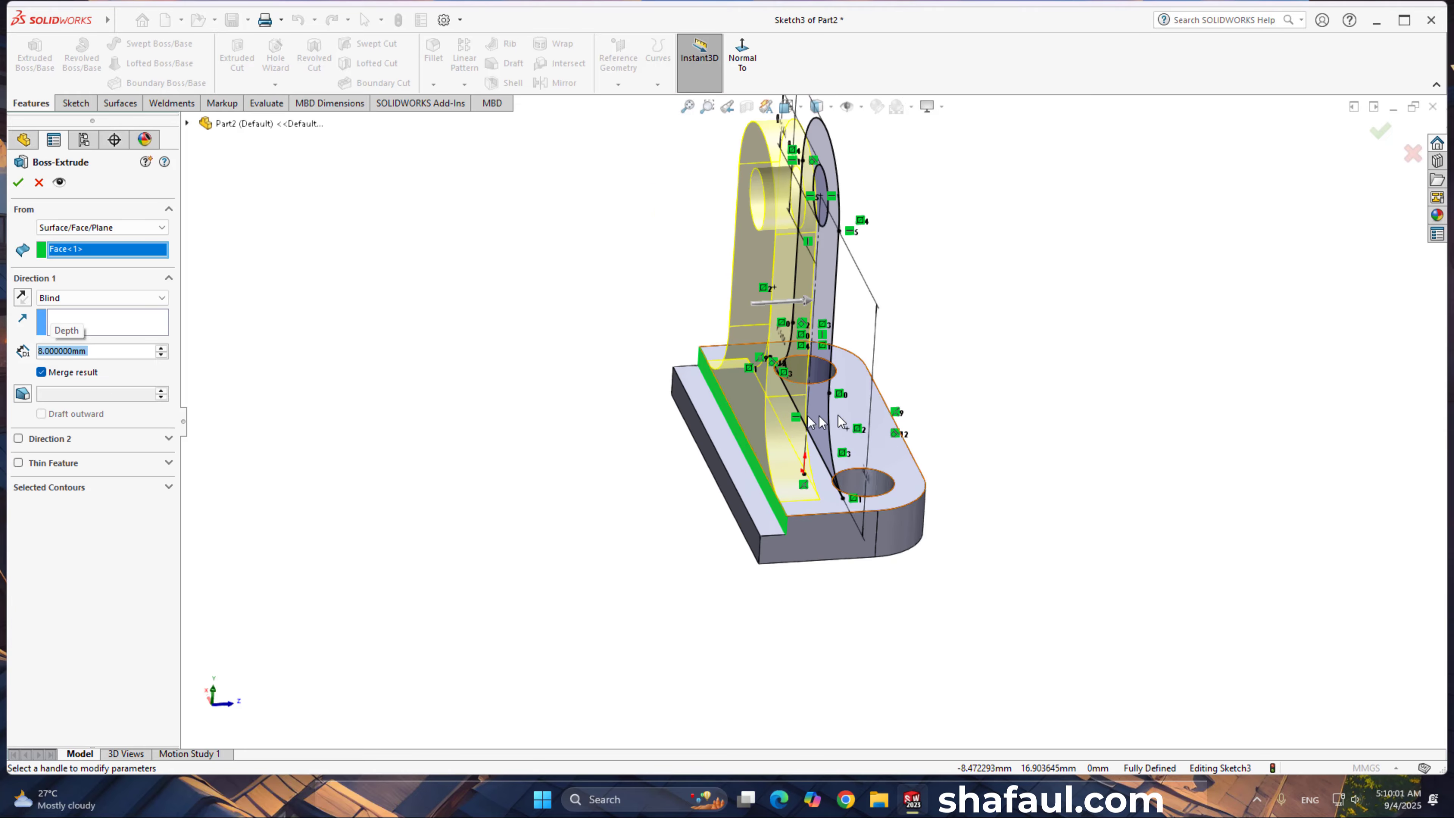
mouse_move(801, 424)
middle_mouse_down()
mouse_move(824, 409)
mouse_move(911, 470)
mouse_move(806, 465)
mouse_move(697, 493)
mouse_move(789, 513)
mouse_move(868, 503)
middle_mouse_up()
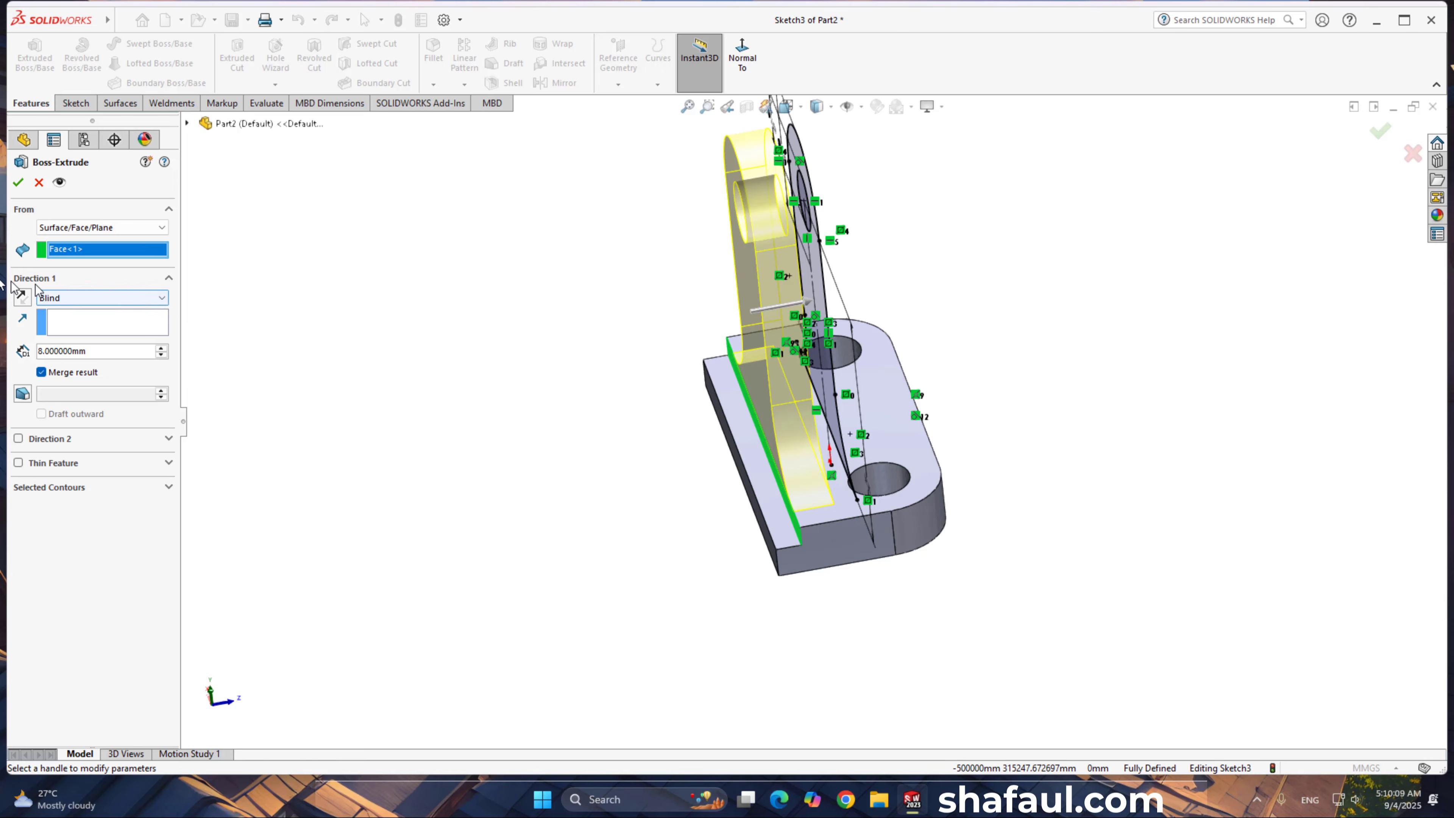
left_click(16, 186)
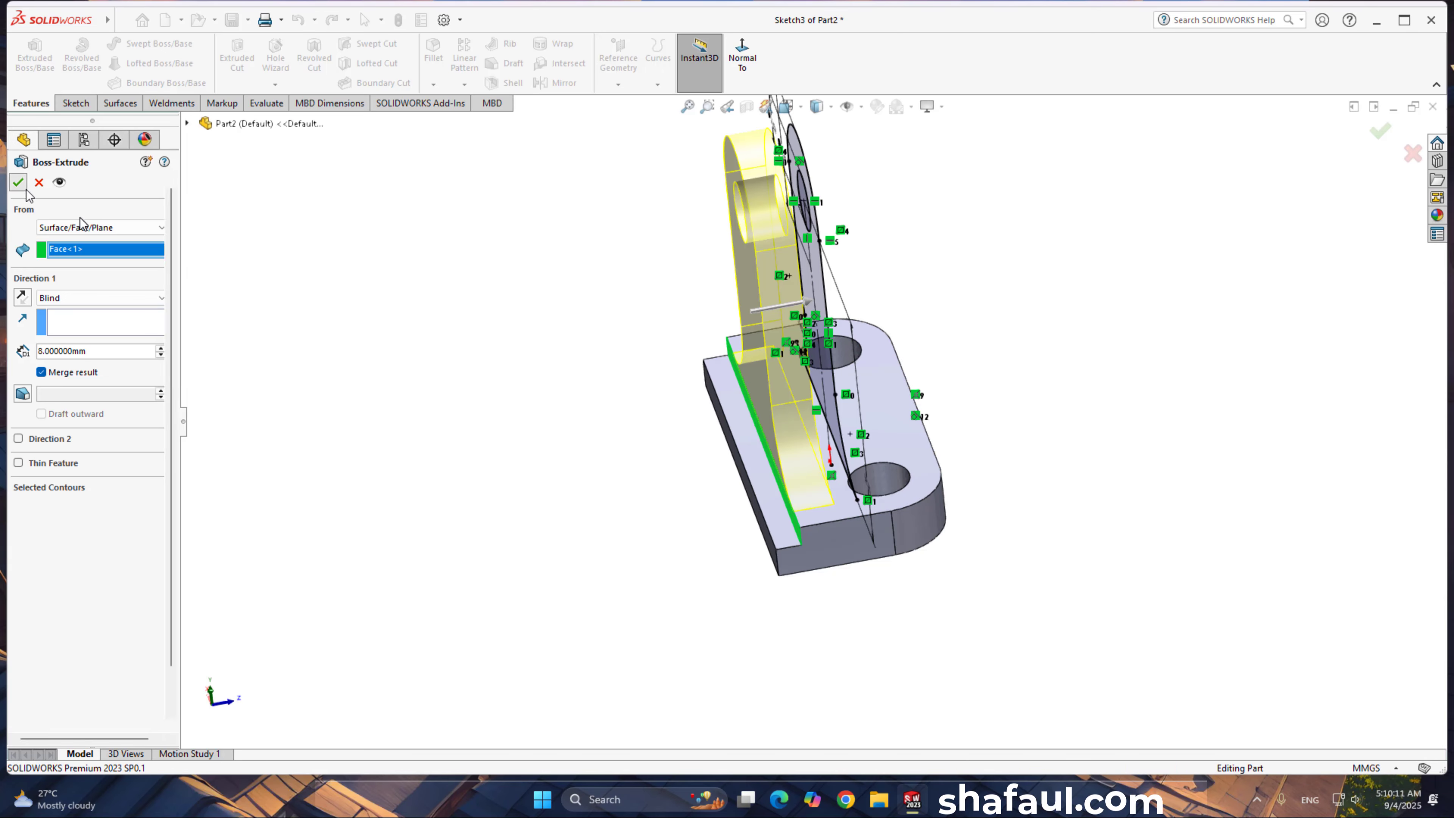
Step: On the Front Plane, sketch a circle centred on the upright's hole with a radius of about 15 mm, matching the rounded end
middle_click_drag(766, 360, 820, 409)
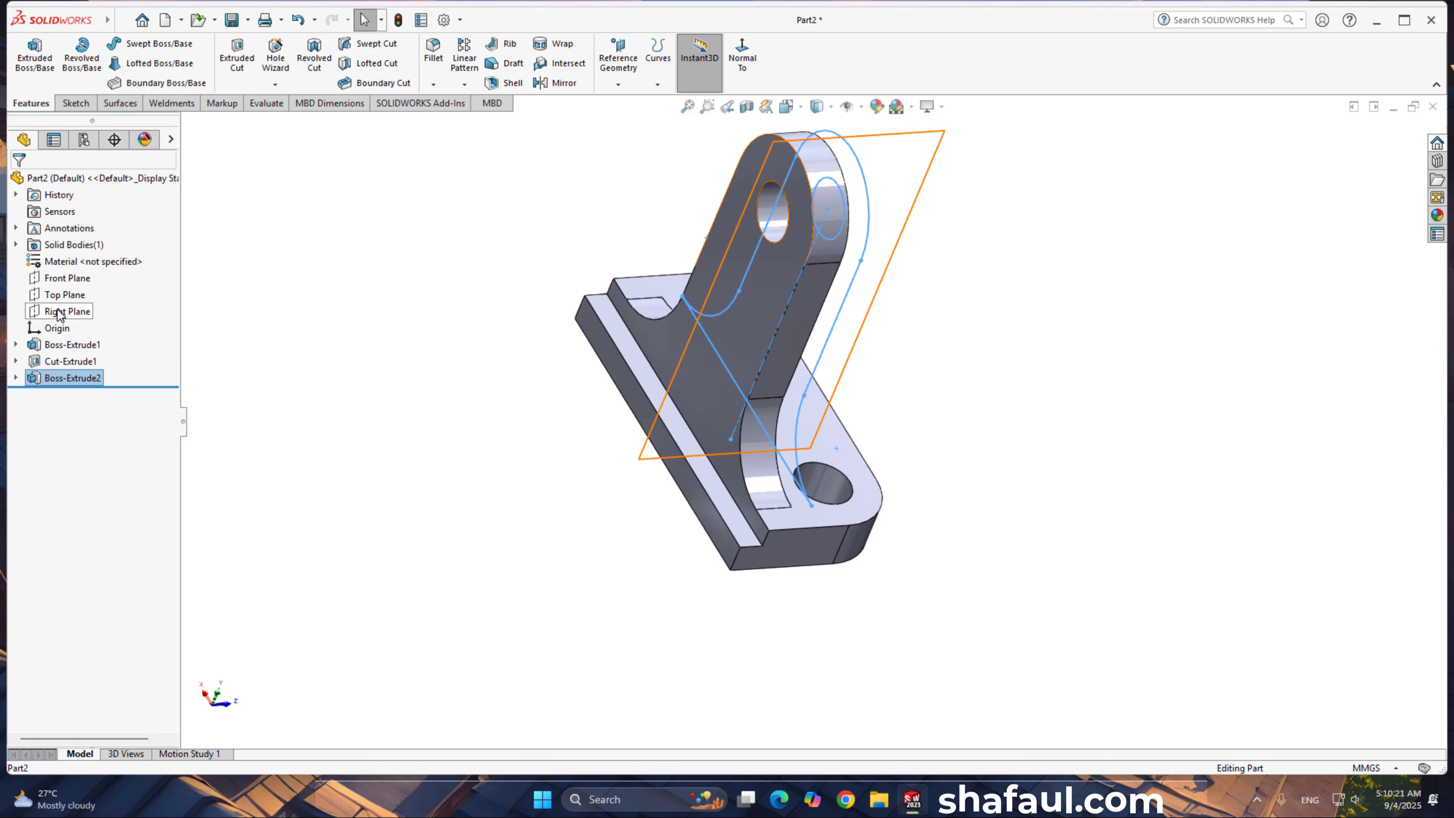
left_click(67, 278)
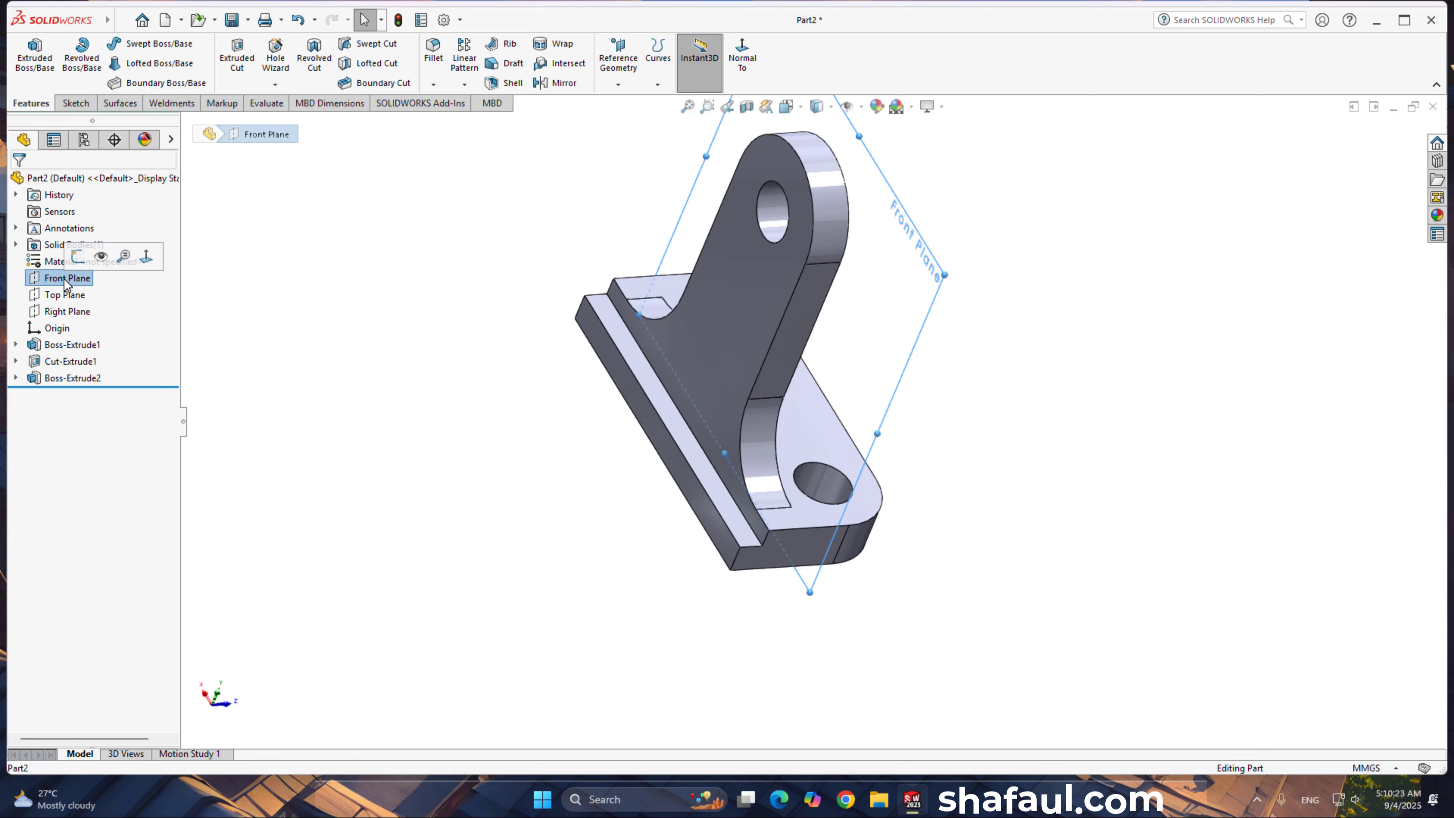
left_click(86, 248)
right_click_drag(467, 215, 339, 237)
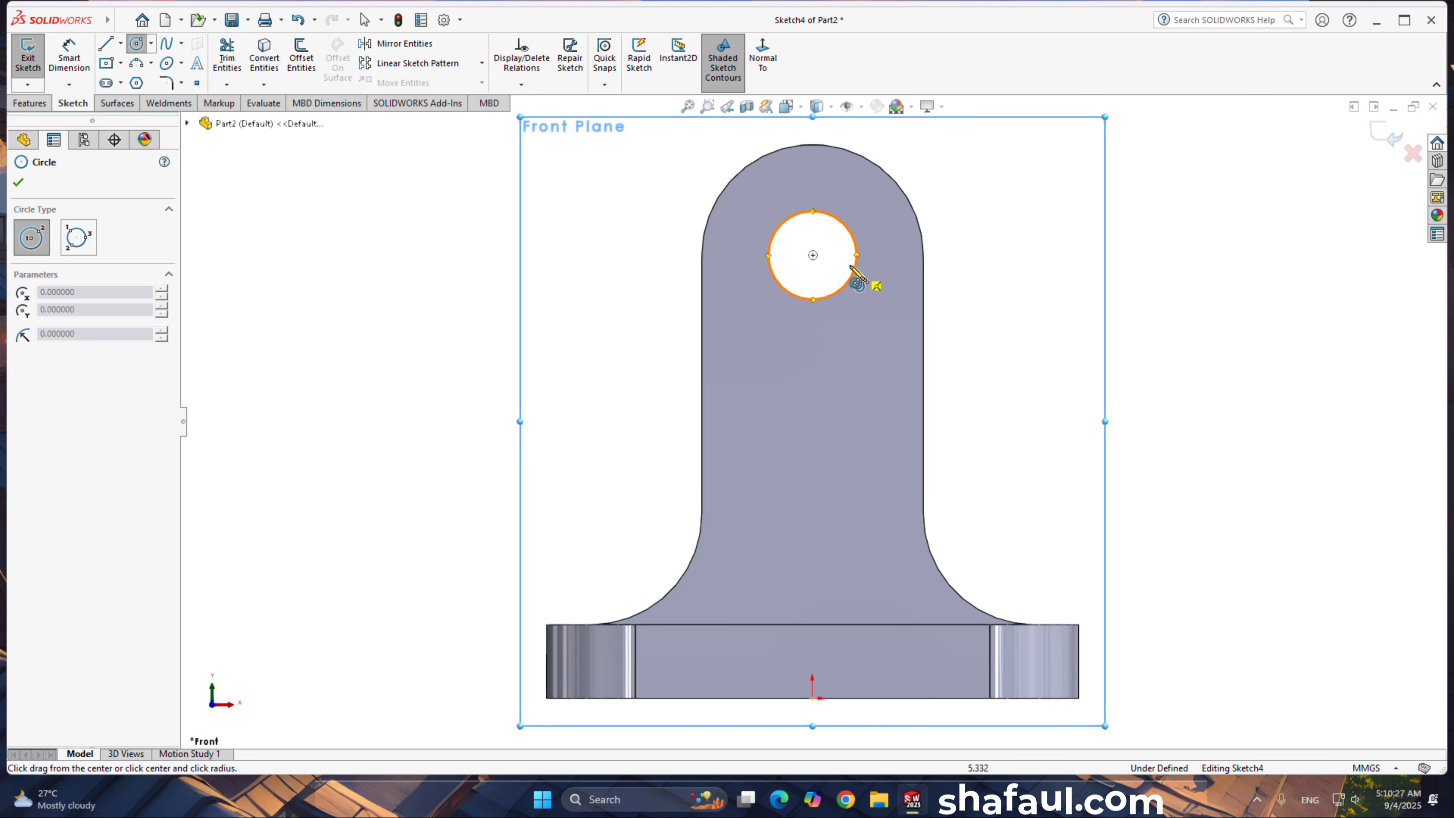
left_click(813, 255)
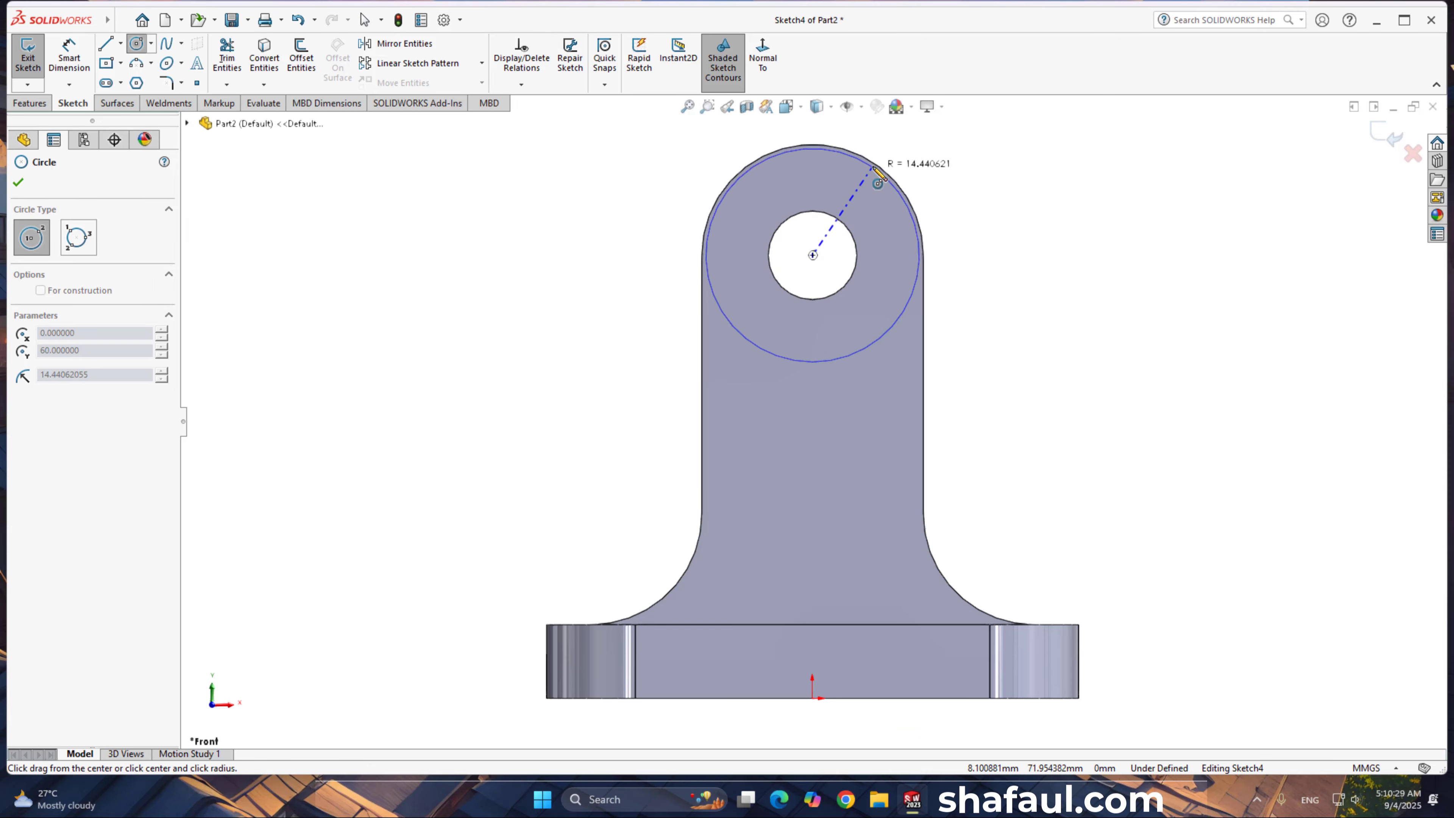
left_click(916, 179)
right_click(997, 193)
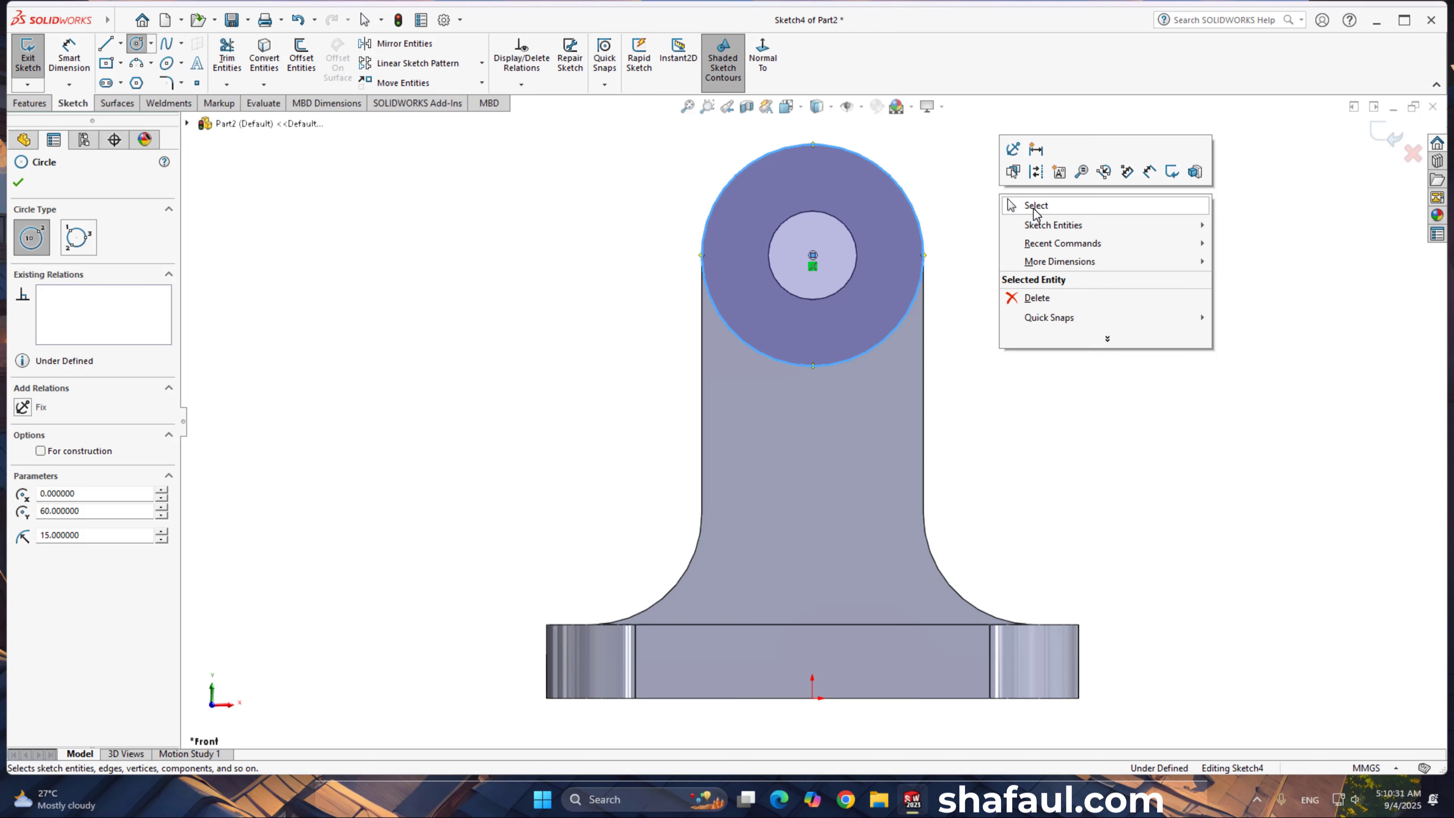
left_click(1032, 209)
Step: Dimension the new circle's diameter and accept the proposed value
right_click_drag(1051, 292, 1055, 255)
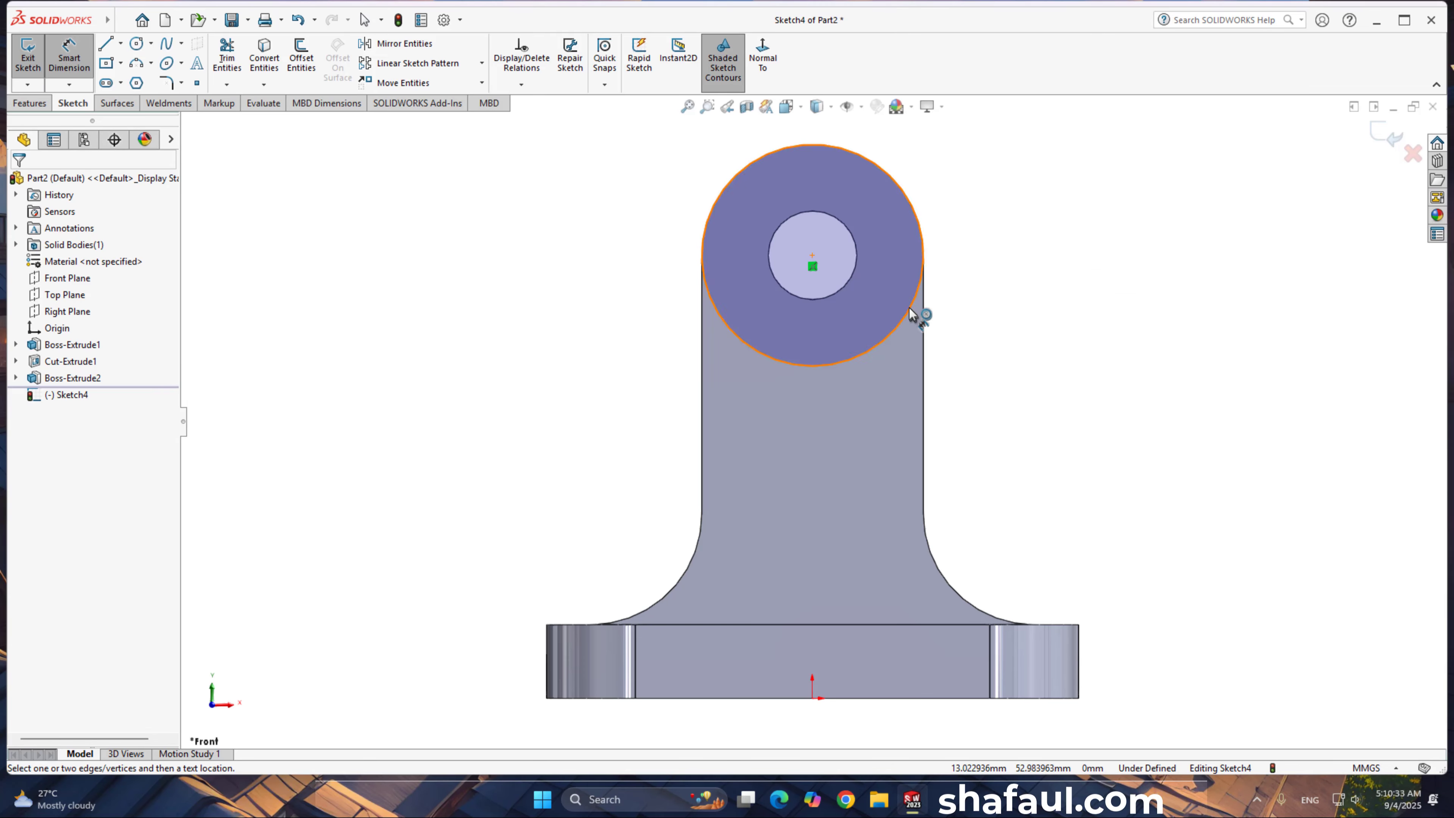
left_click(917, 312)
left_click(1052, 255)
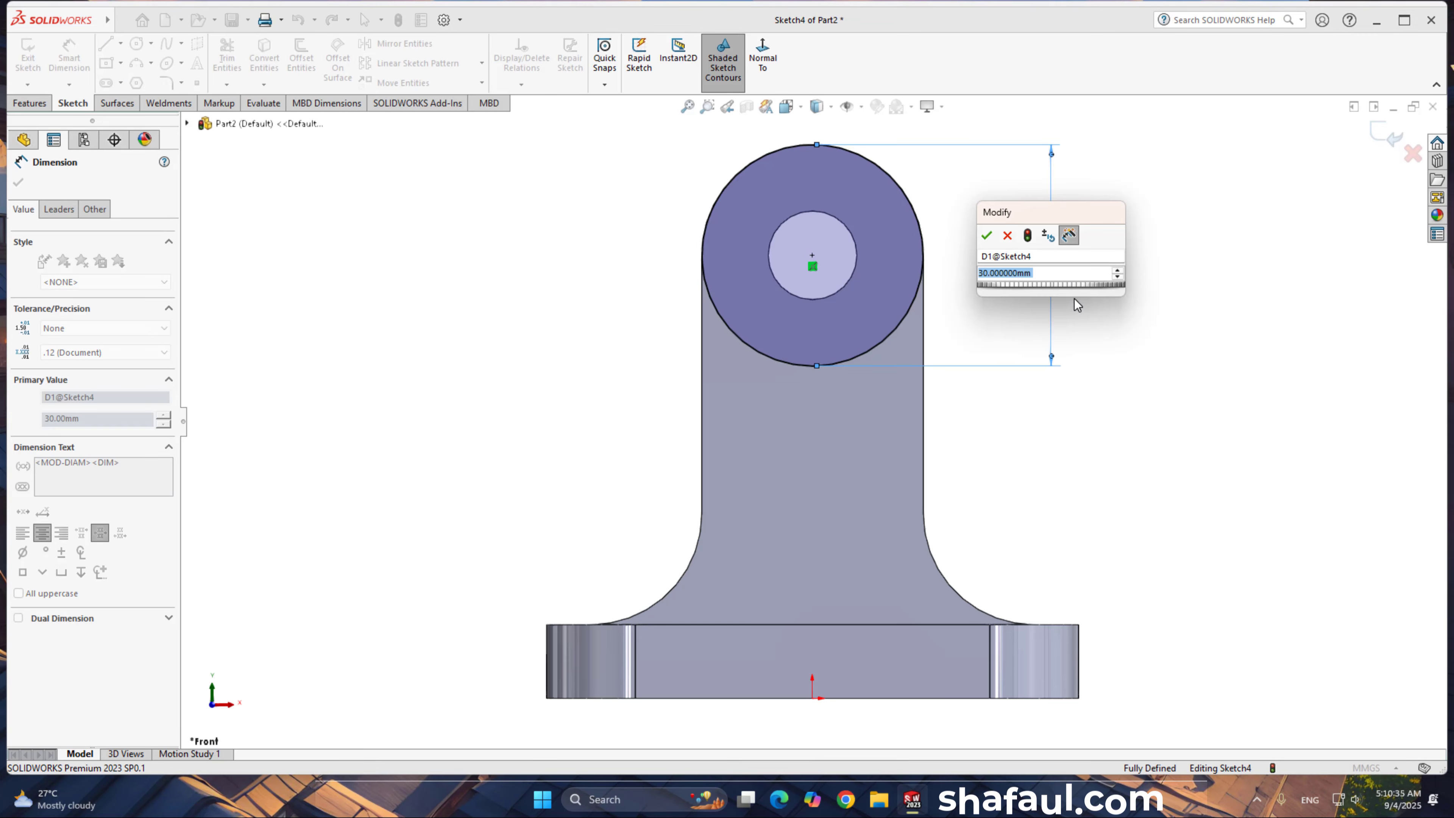
left_click(992, 235)
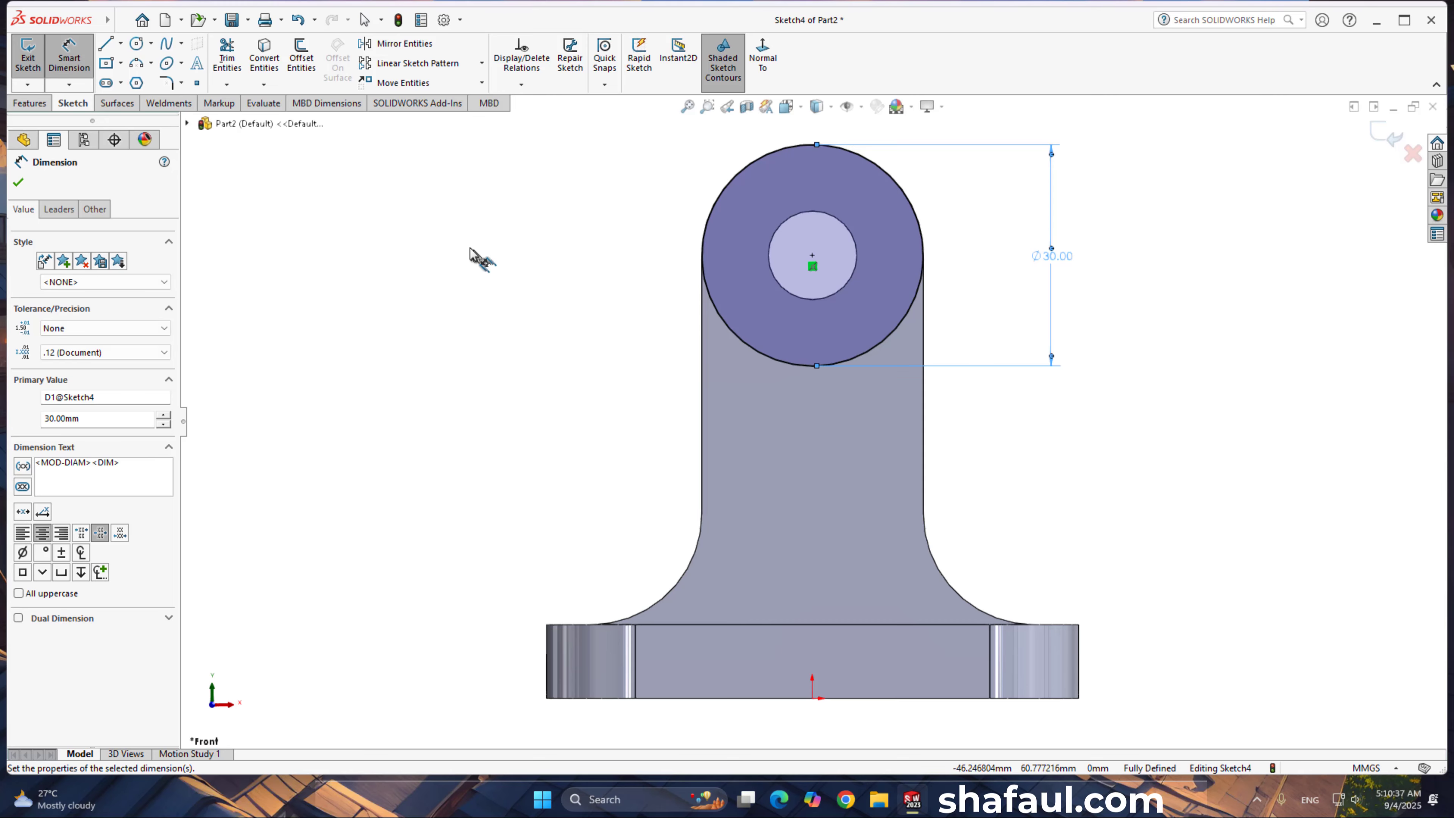
left_click(21, 184)
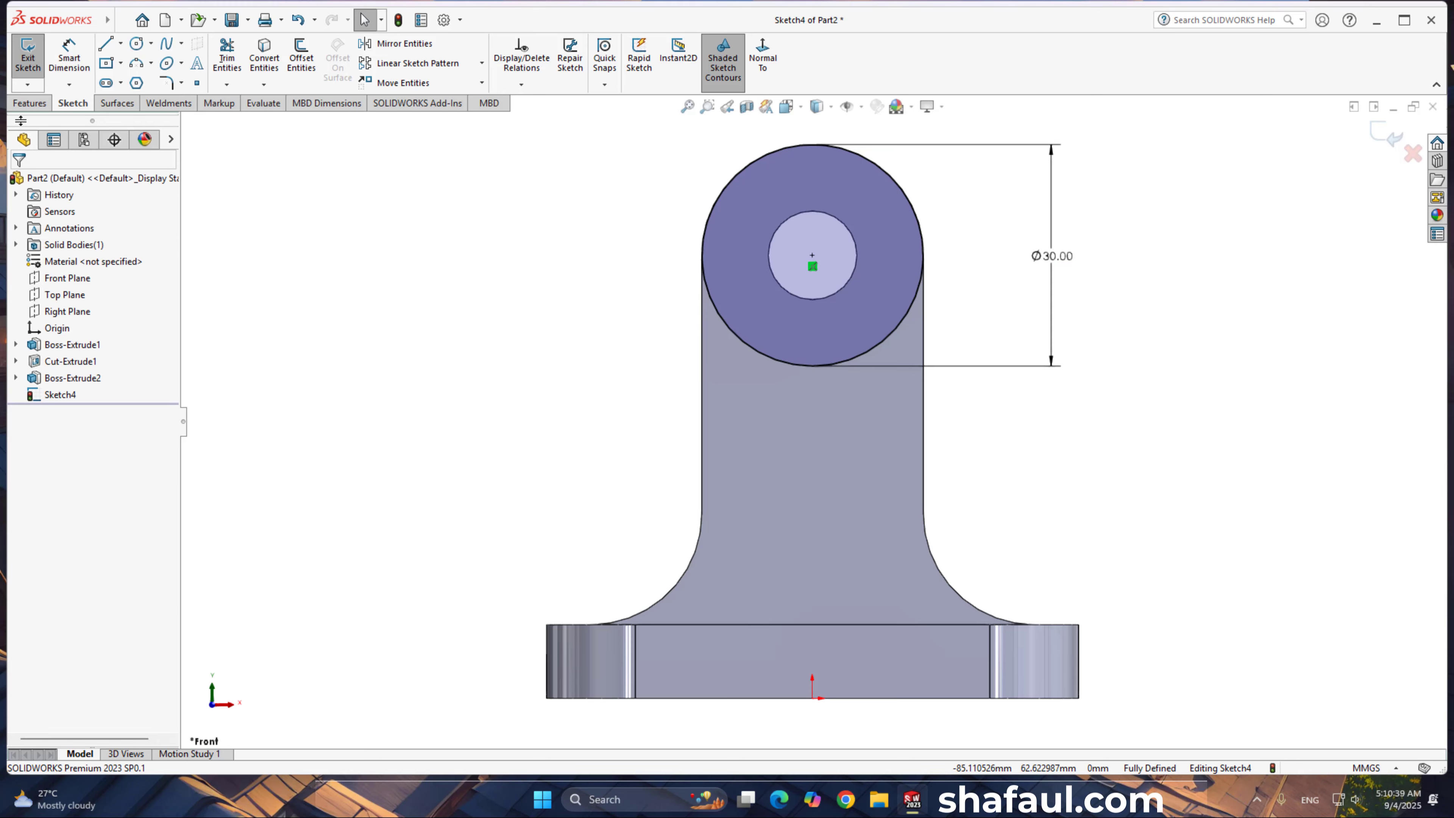
Step: Extrude the 30 mm circle as a merged blind boss starting from the upright's step-side face, with the direction reversed to project away from it
left_click(29, 104)
left_click(37, 63)
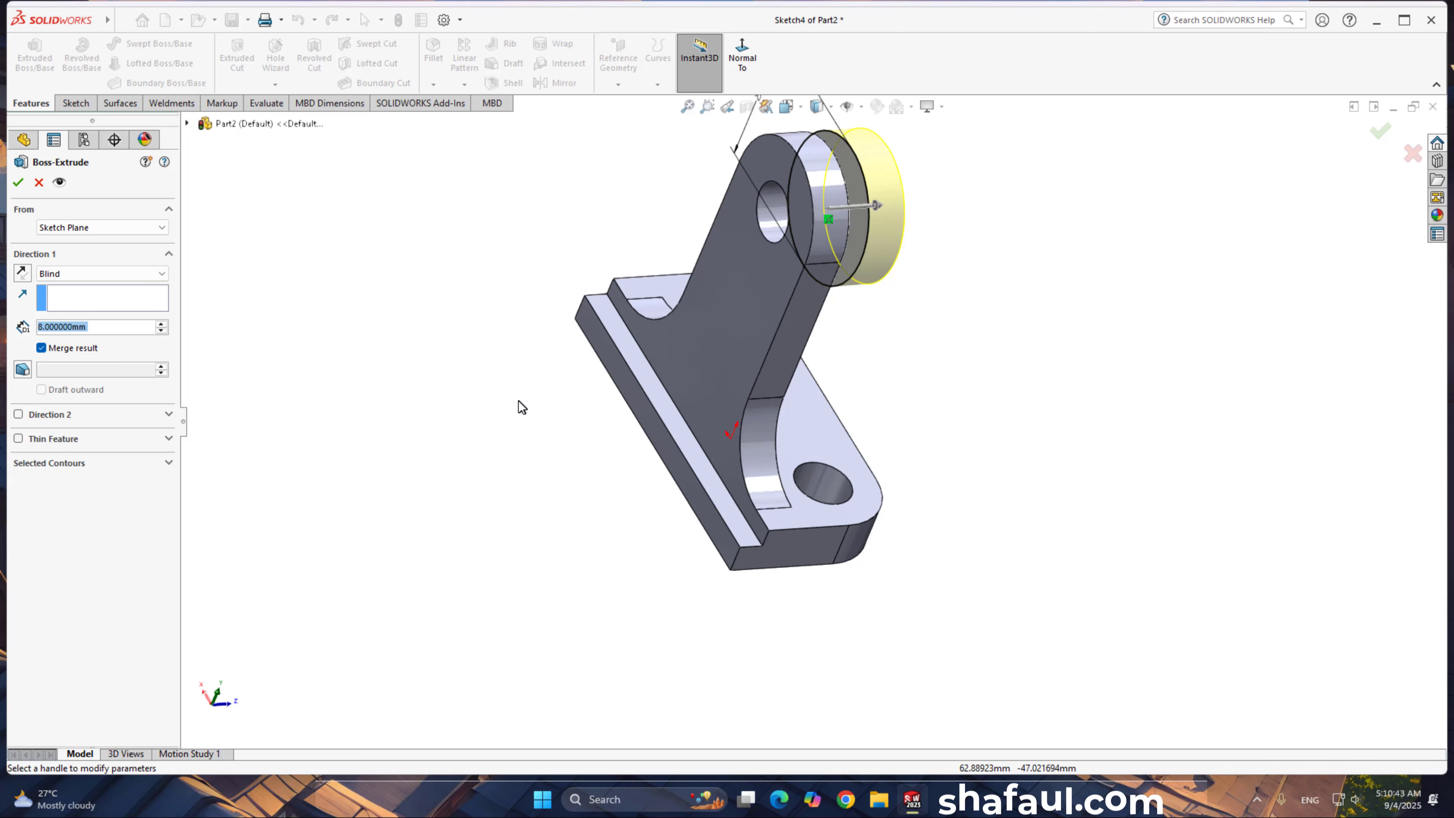
middle_click_drag(519, 406, 490, 403)
left_click(103, 228)
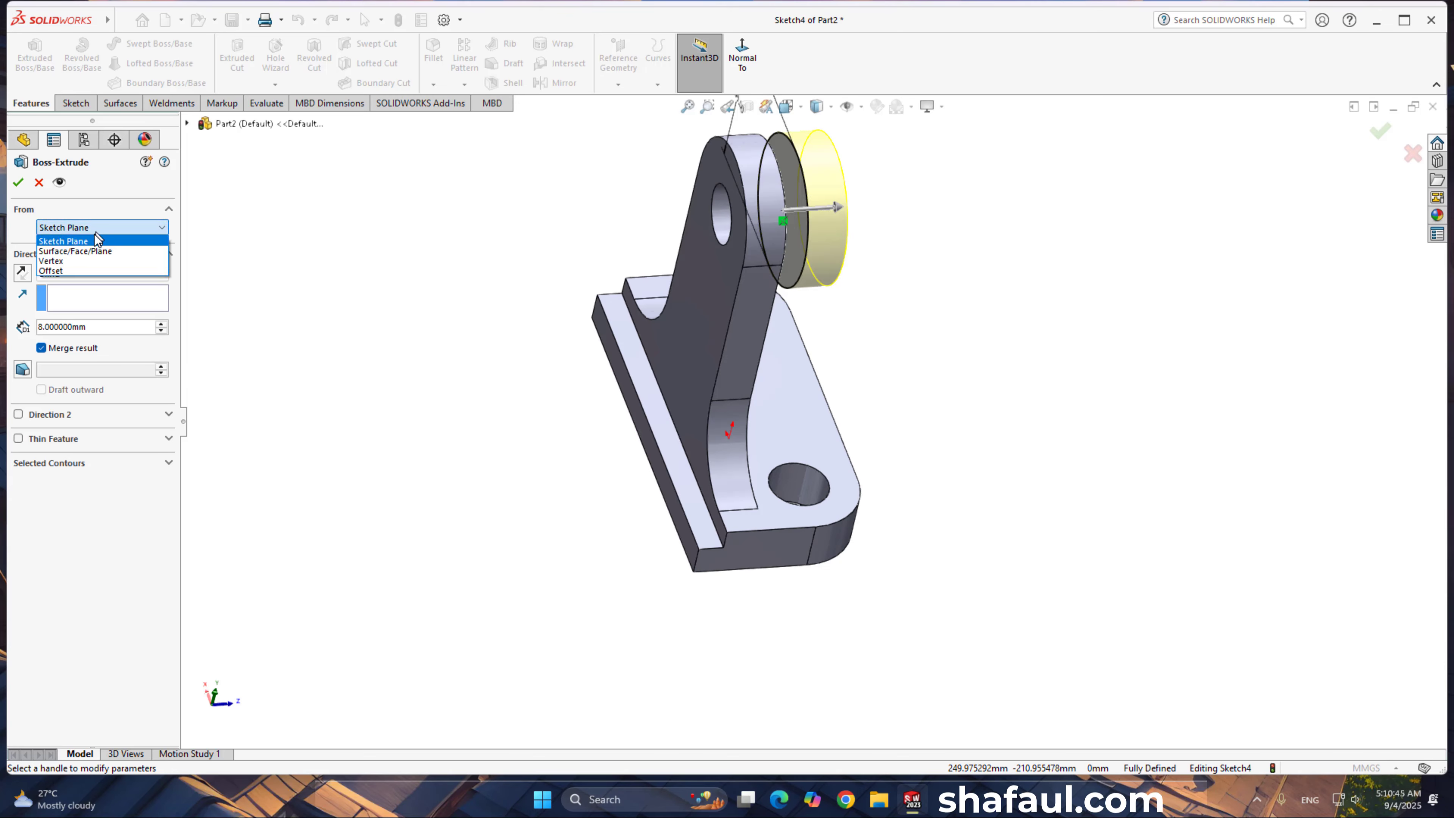
left_click(86, 237)
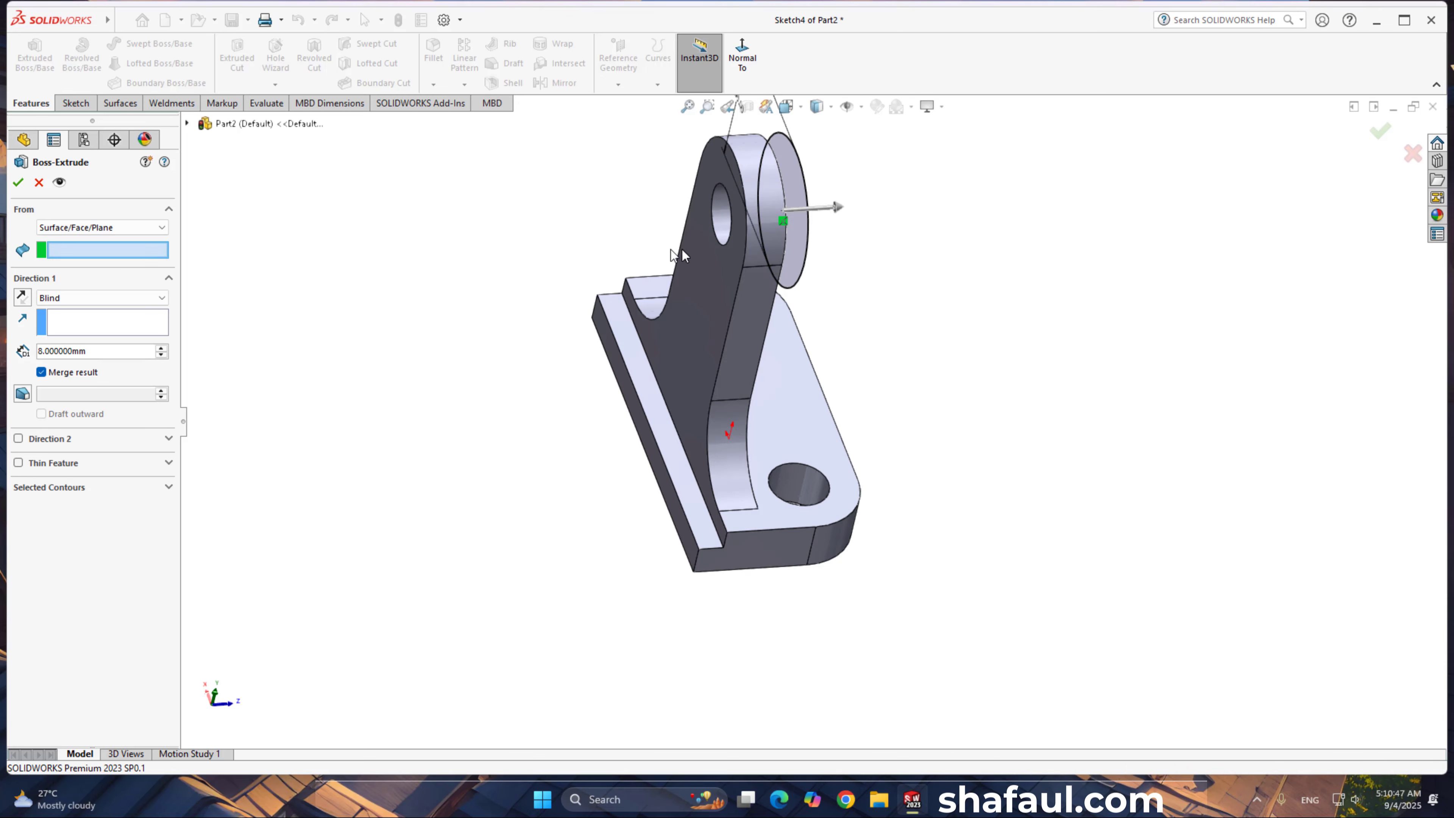
left_click(732, 252)
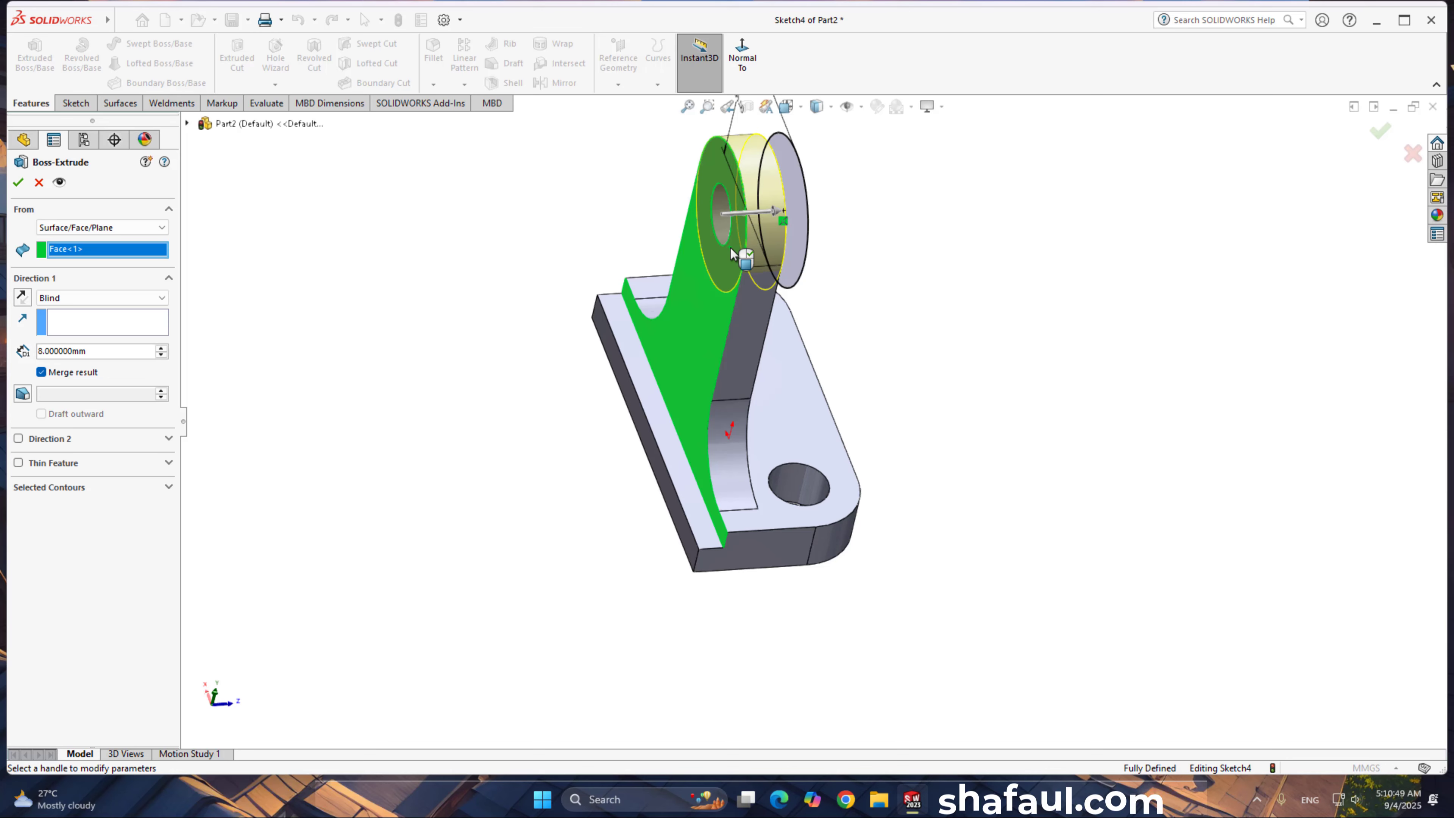
left_click(24, 299)
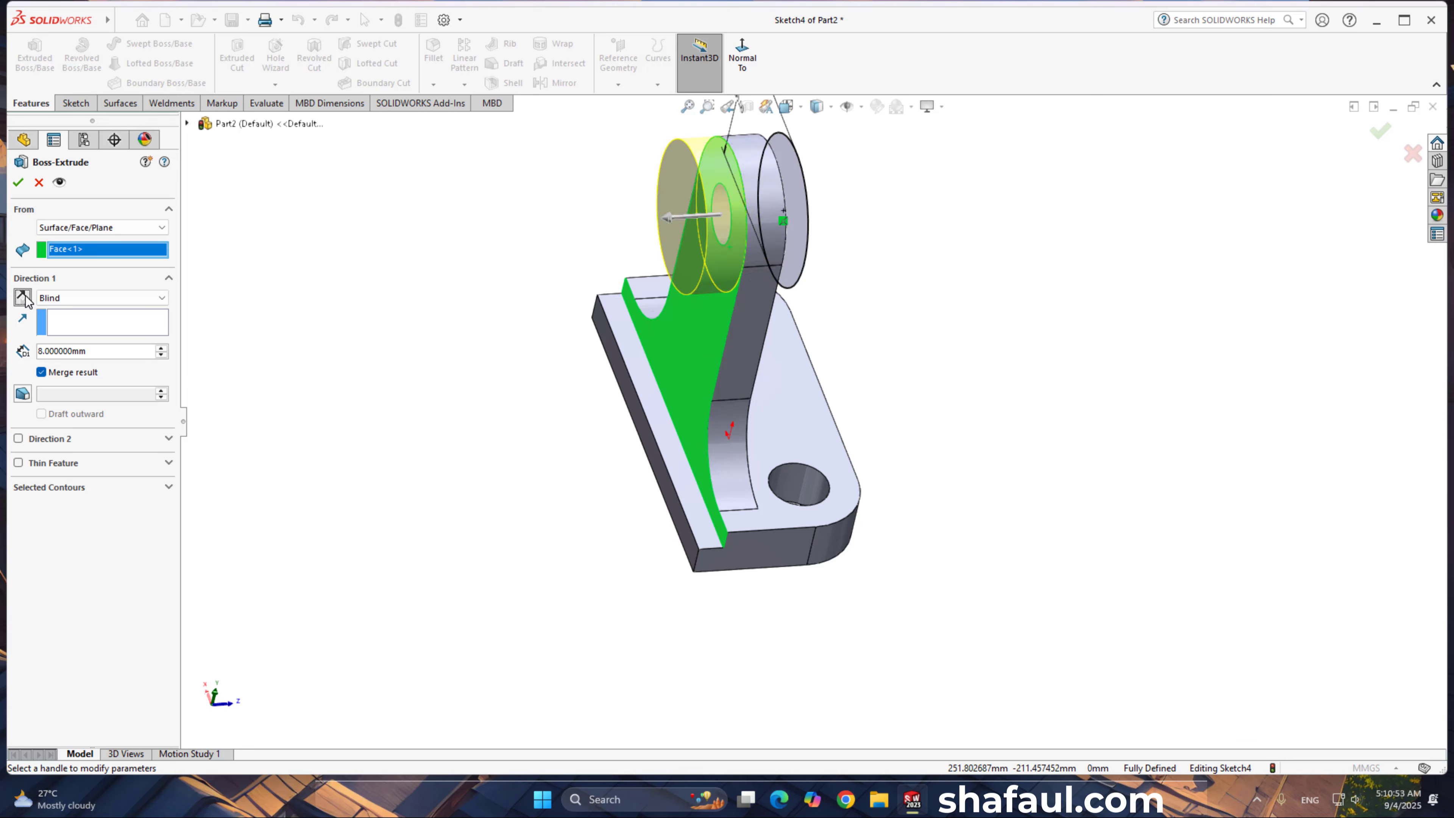
key("Return")
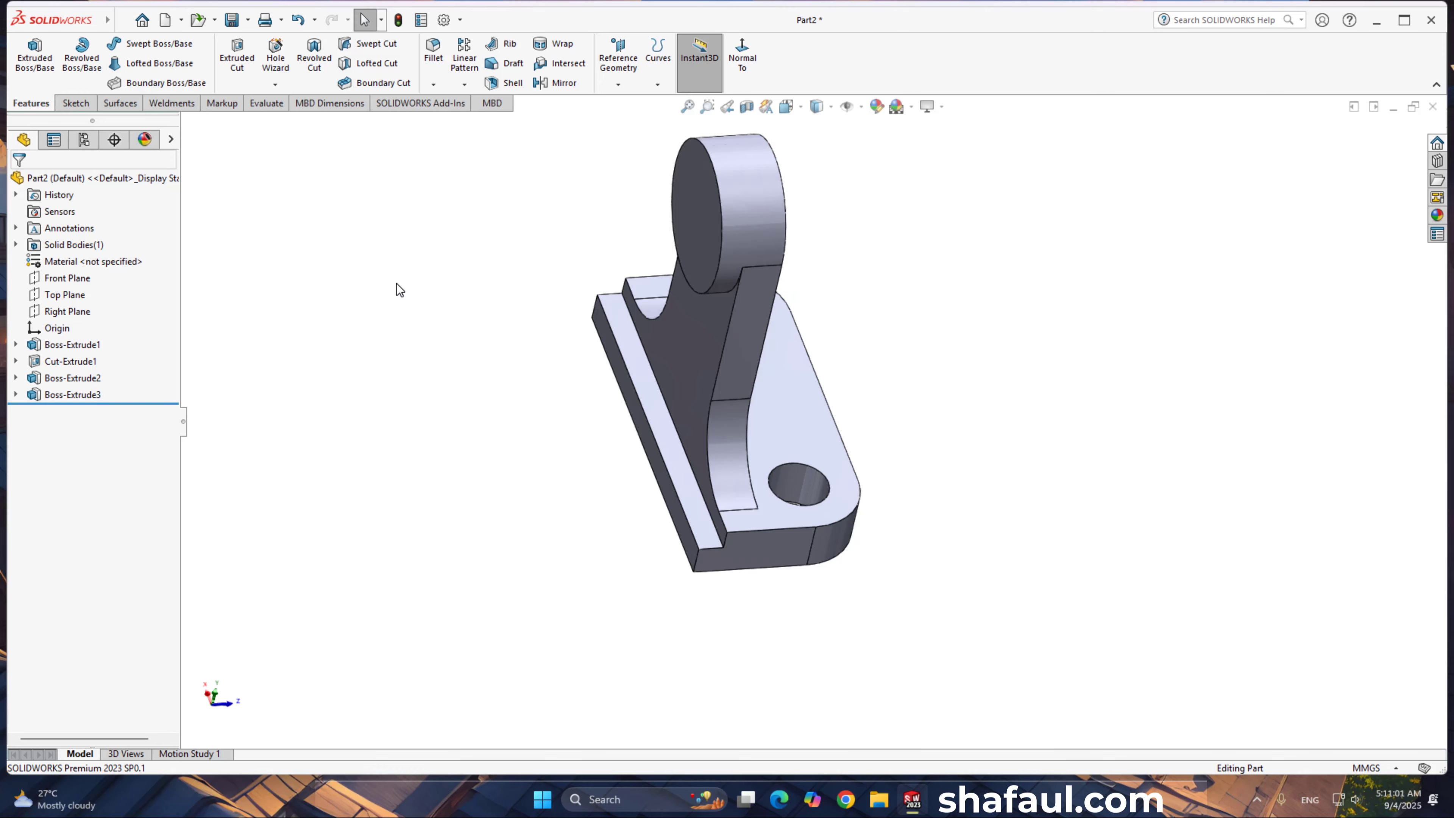
Step: Edit the round boss's sketch and convert the upright's hole edge into it so the hole continues through the boss
middle_click_drag(498, 337, 407, 363)
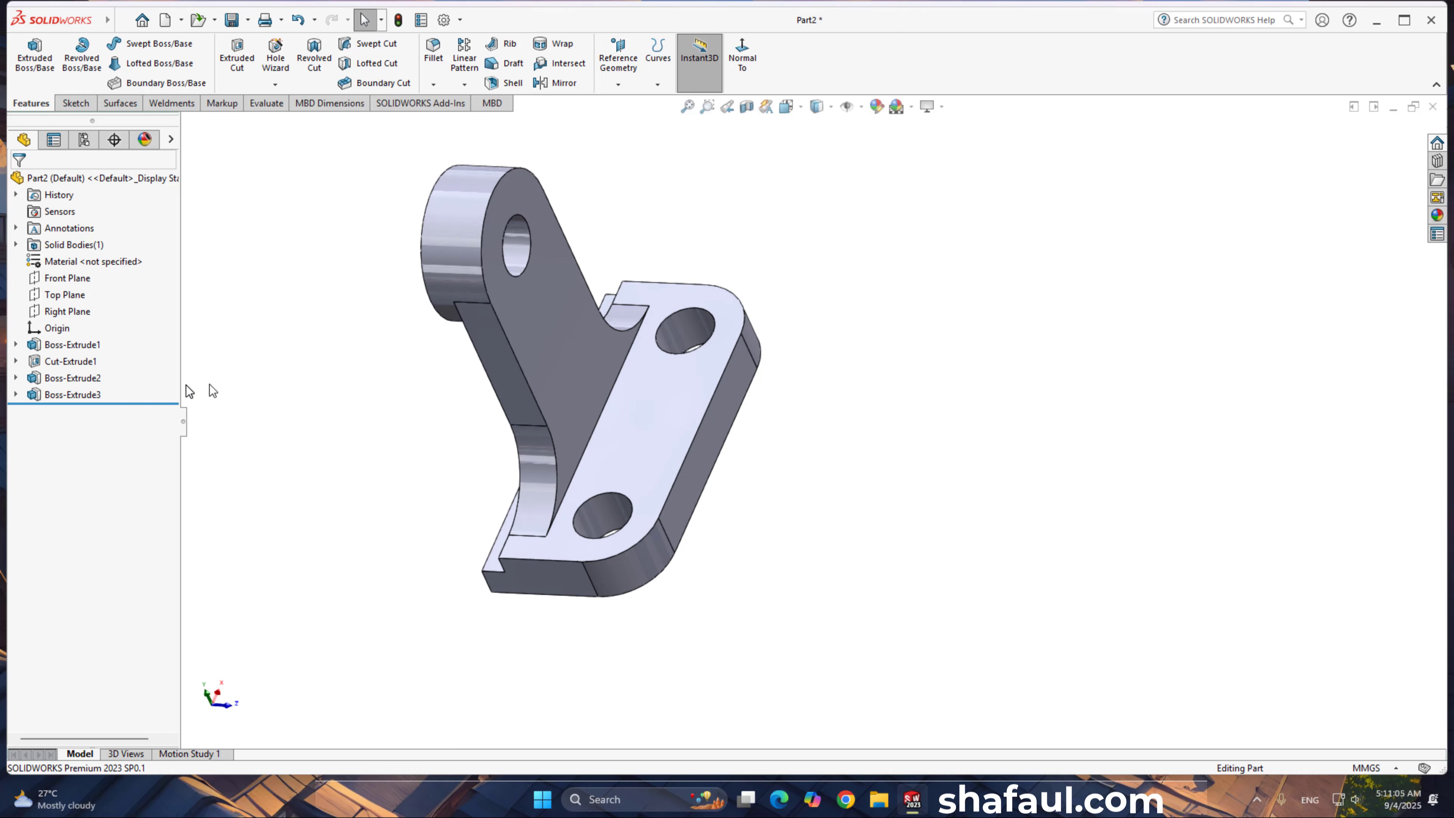
left_click(72, 395)
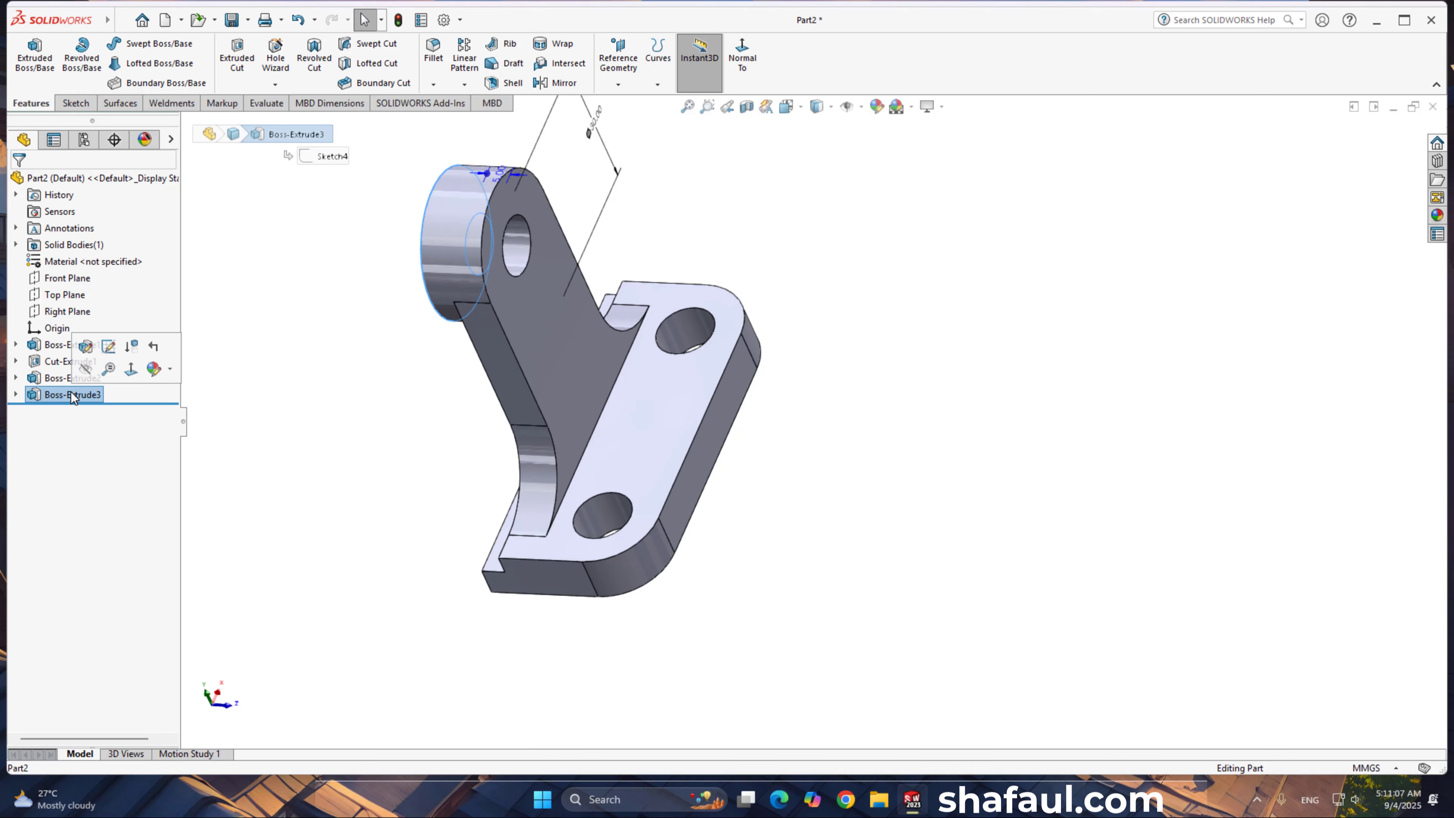
left_click(16, 394)
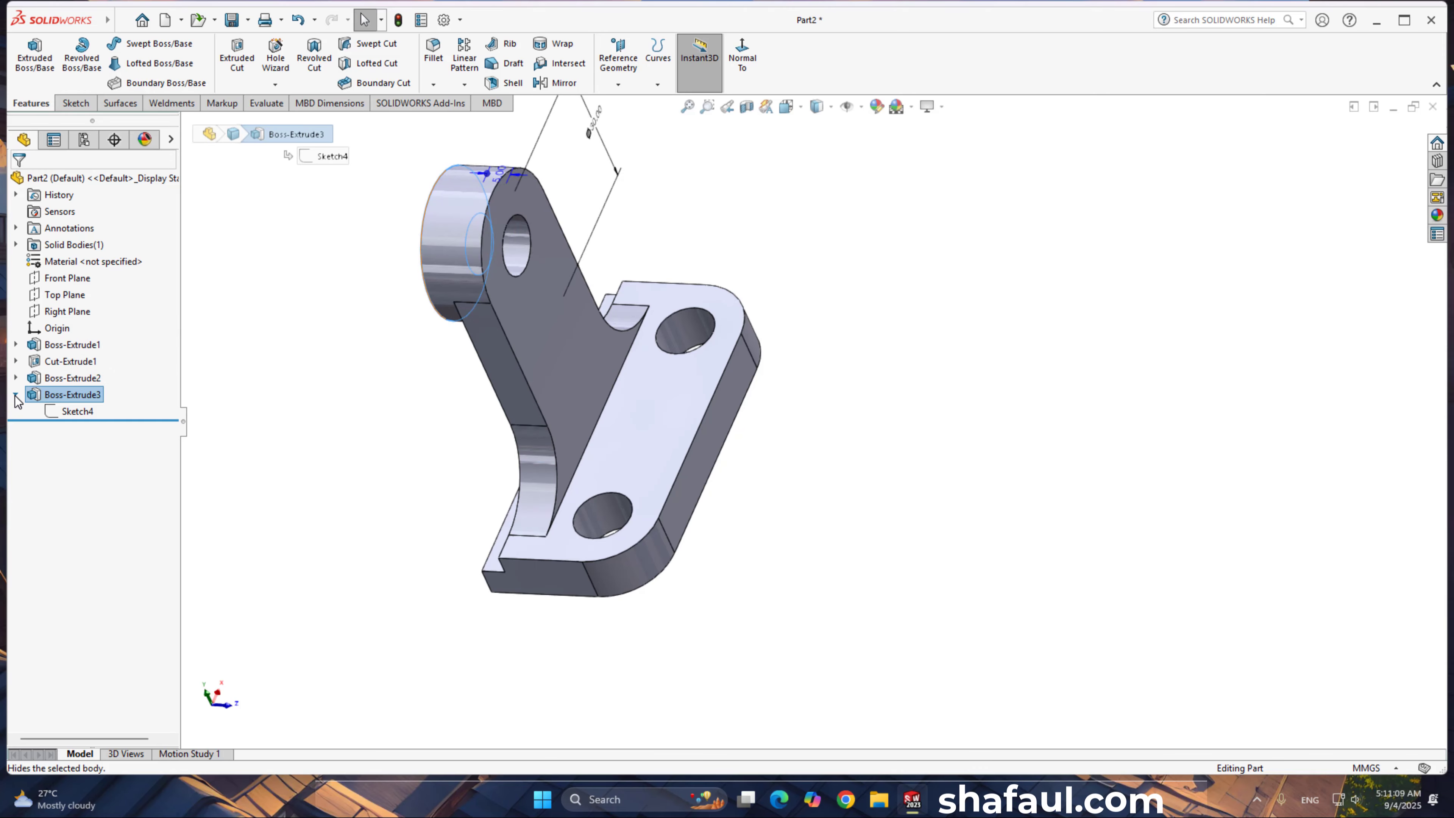
left_click(61, 410)
left_click(76, 363)
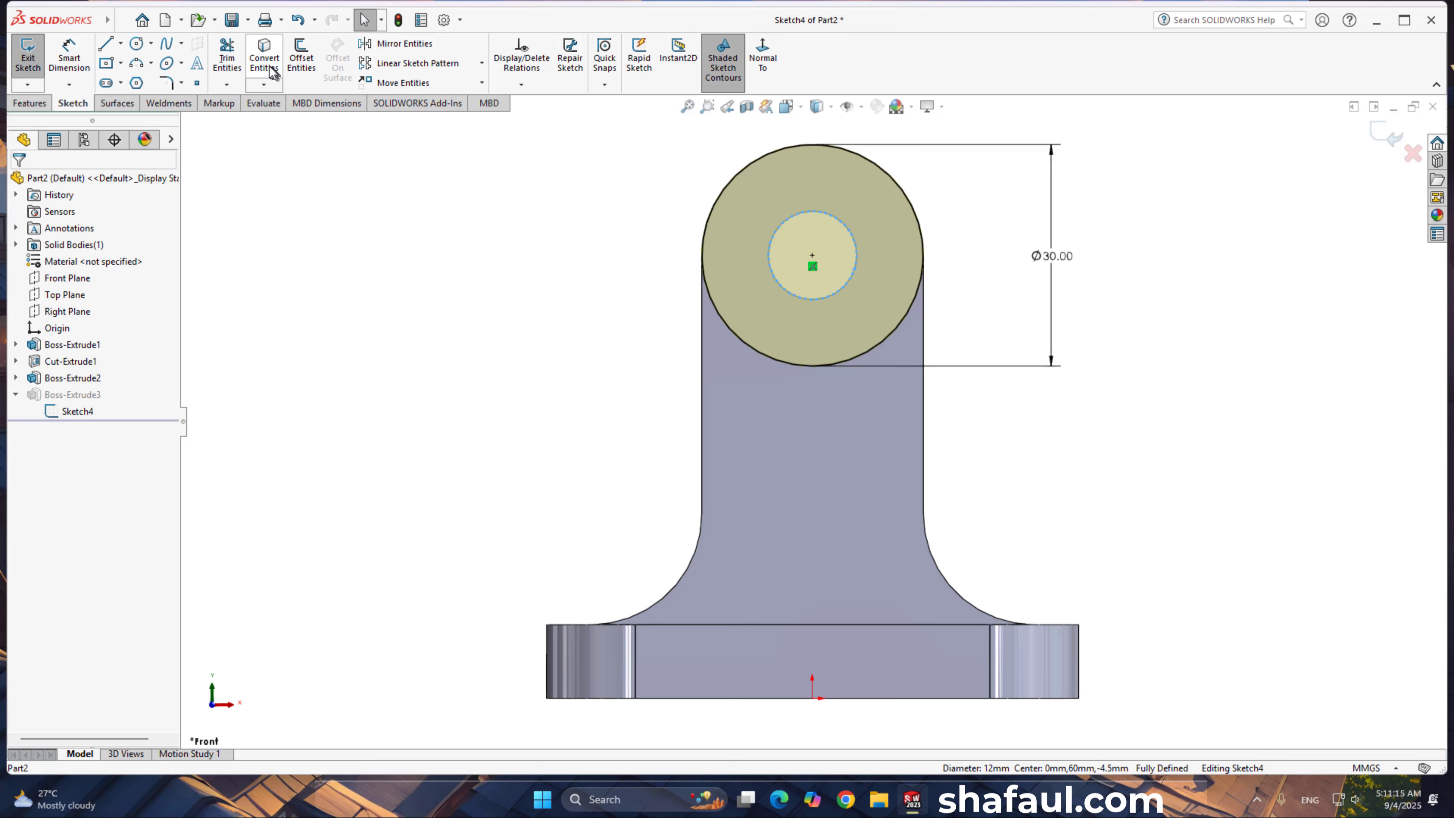
left_click(264, 51)
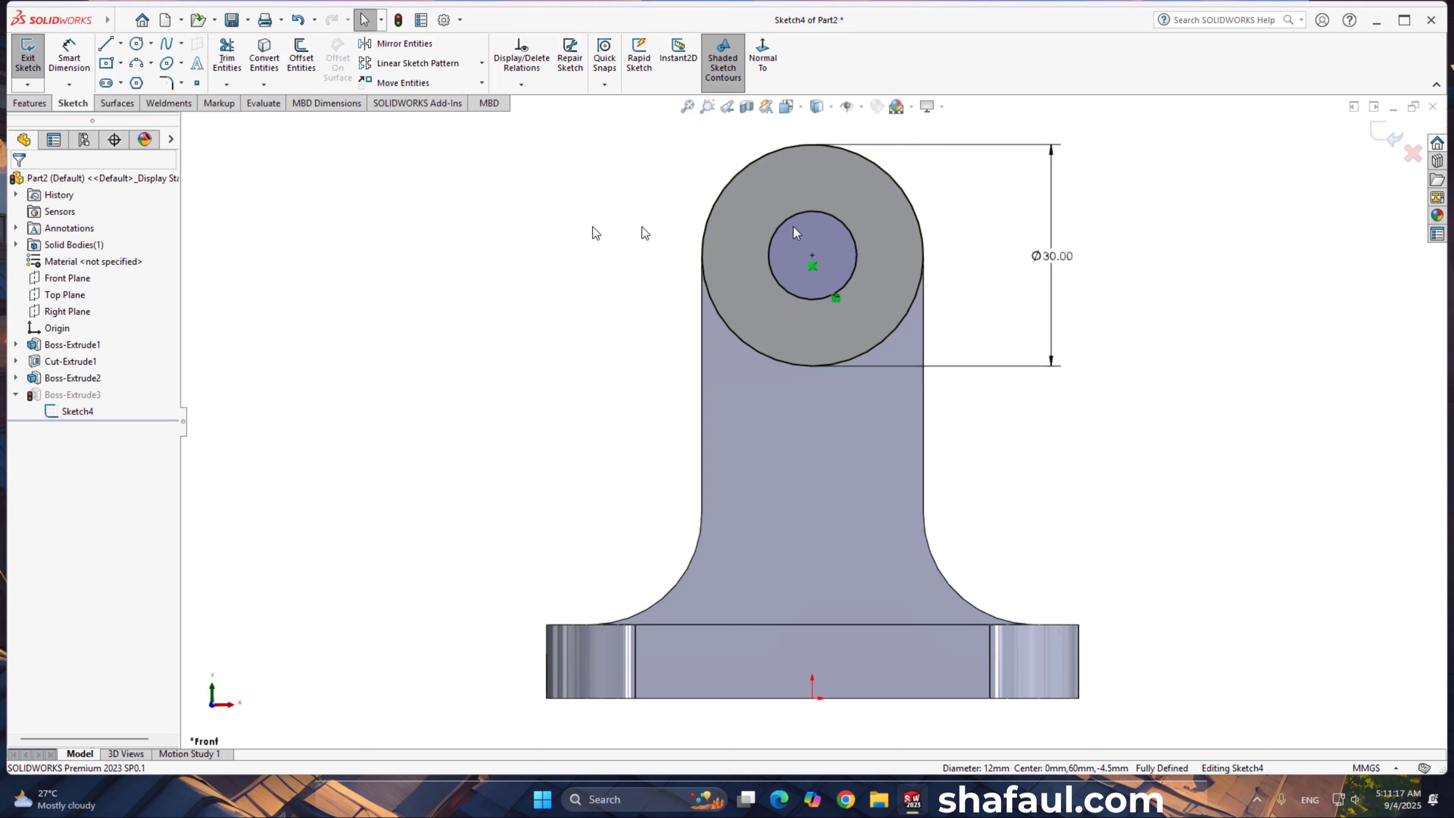
middle_click_drag(1256, 178, 611, 598)
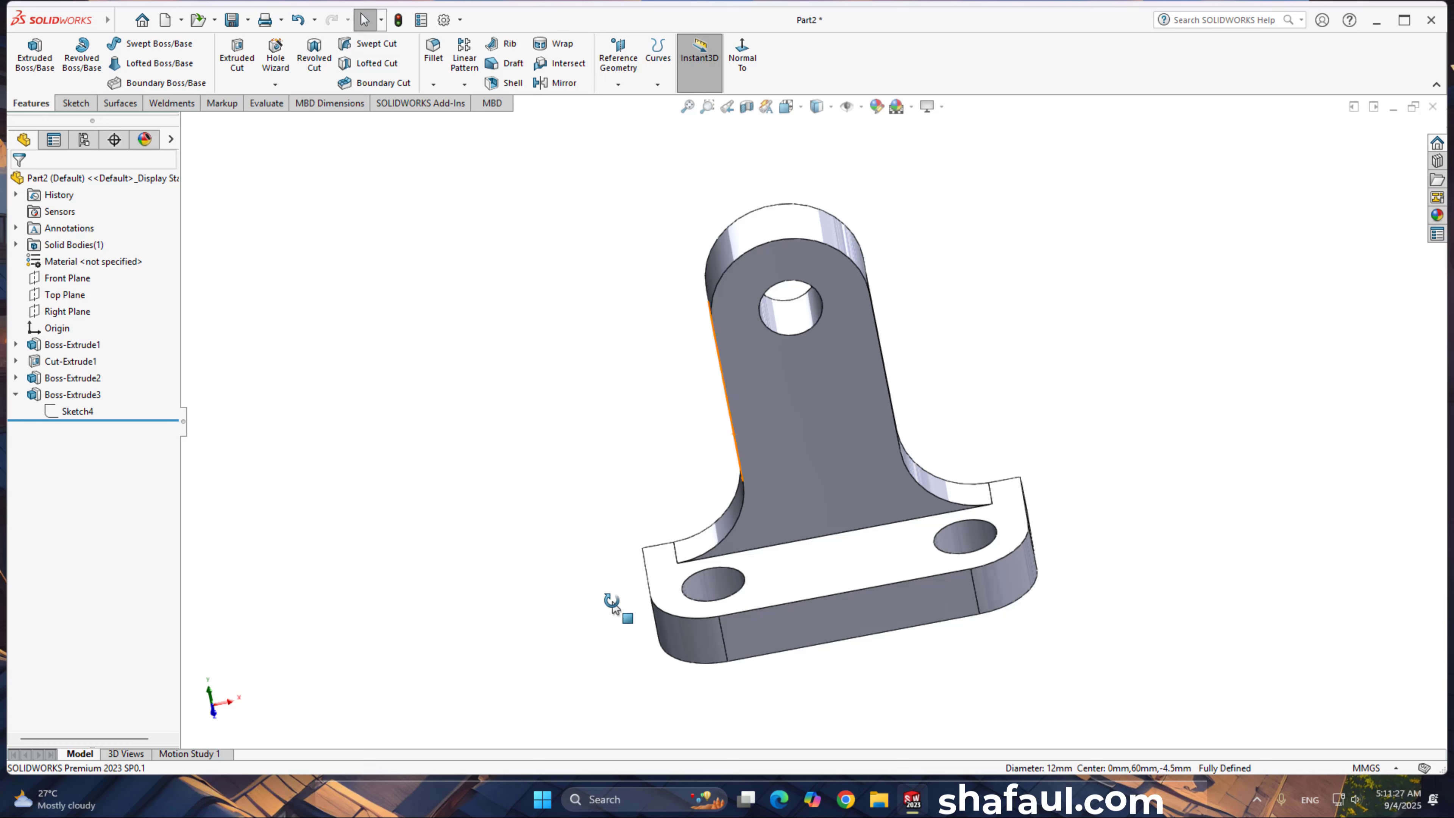
middle_click_drag(611, 601, 802, 445)
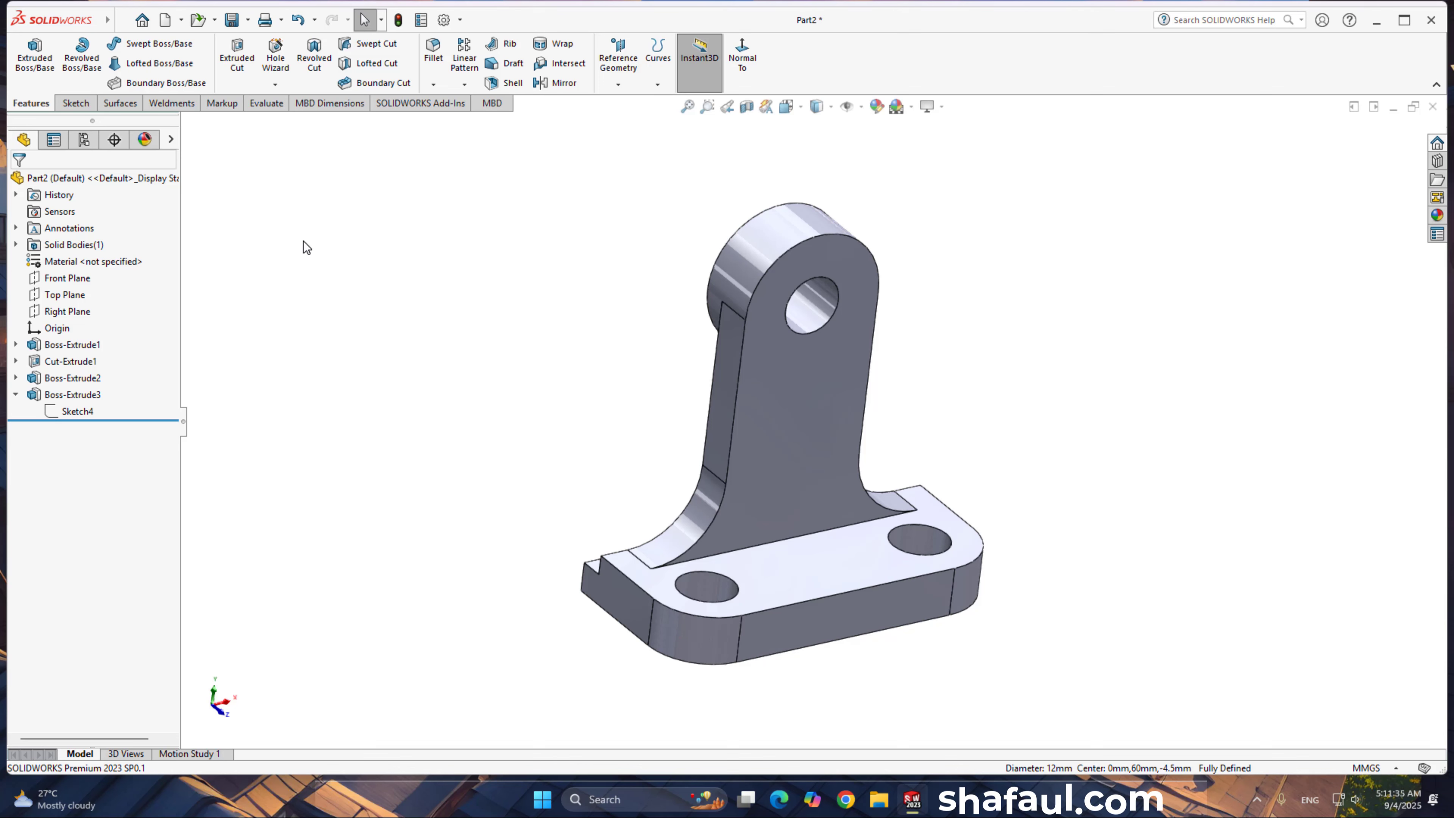
Step: On the Right Plane, sketch a slanted line about 38 mm long from the base's outer upper corner to the upright's near face
left_click(67, 311)
left_click(86, 291)
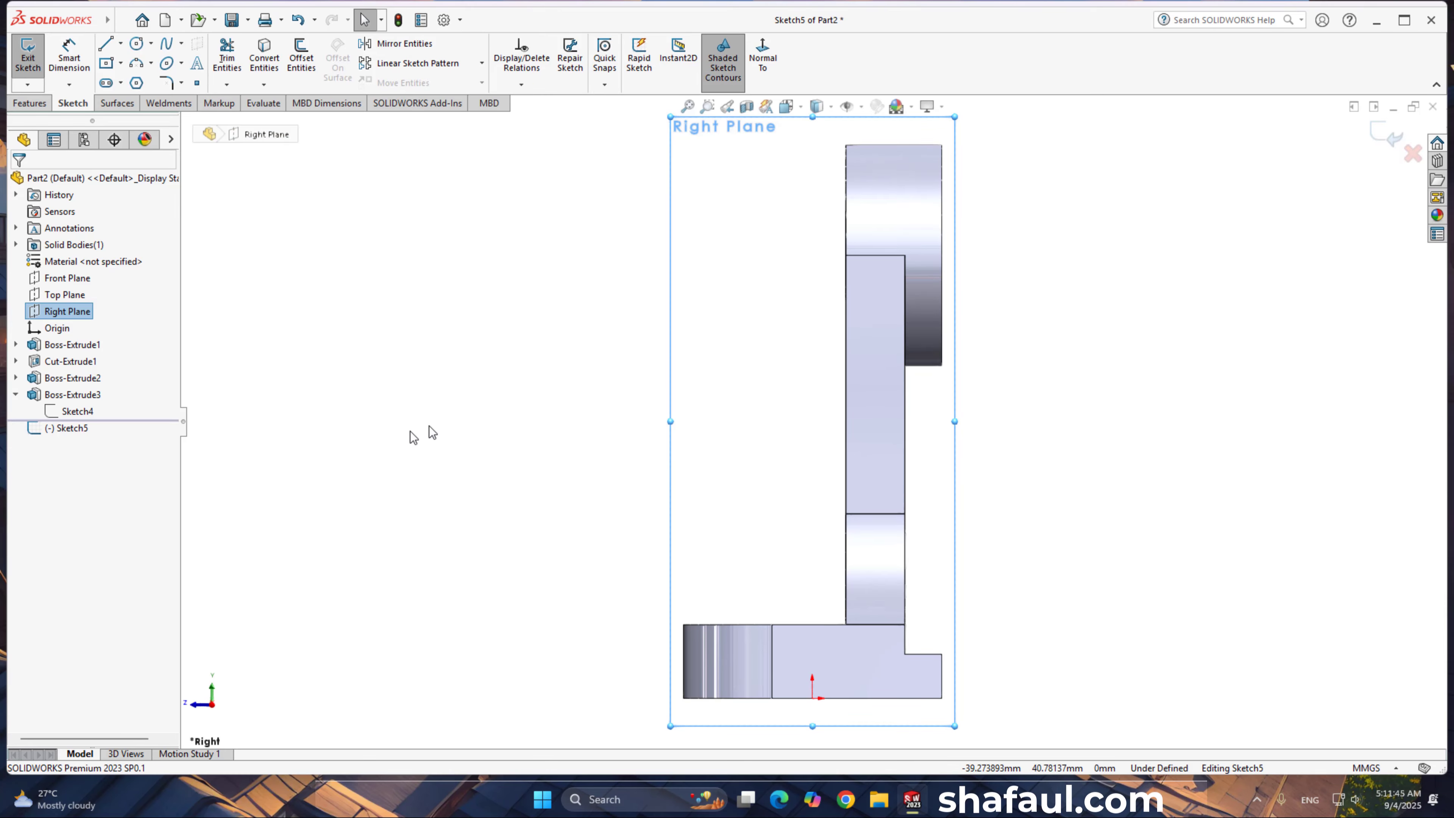
key("l")
left_click(683, 624)
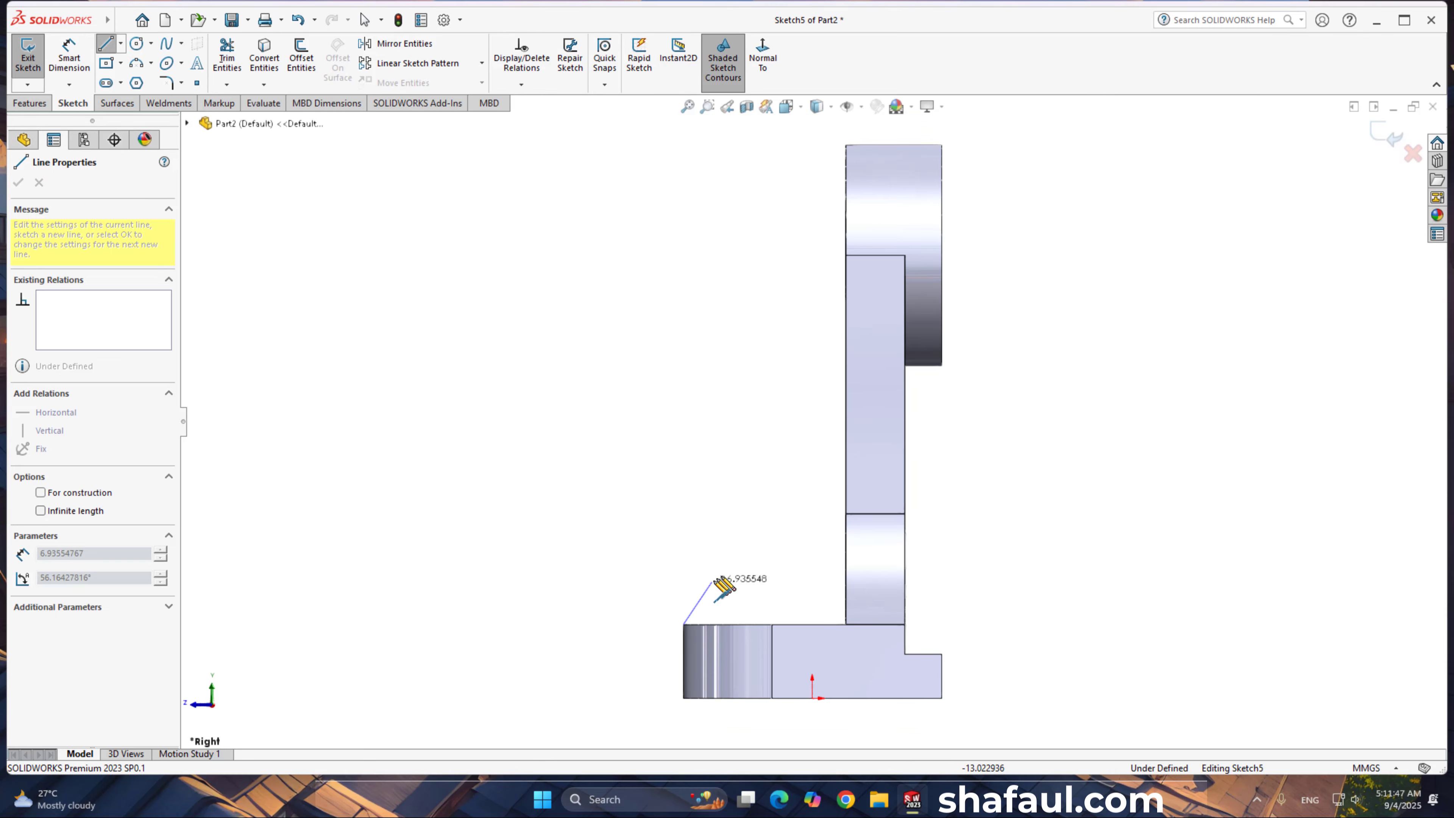
left_click(846, 392)
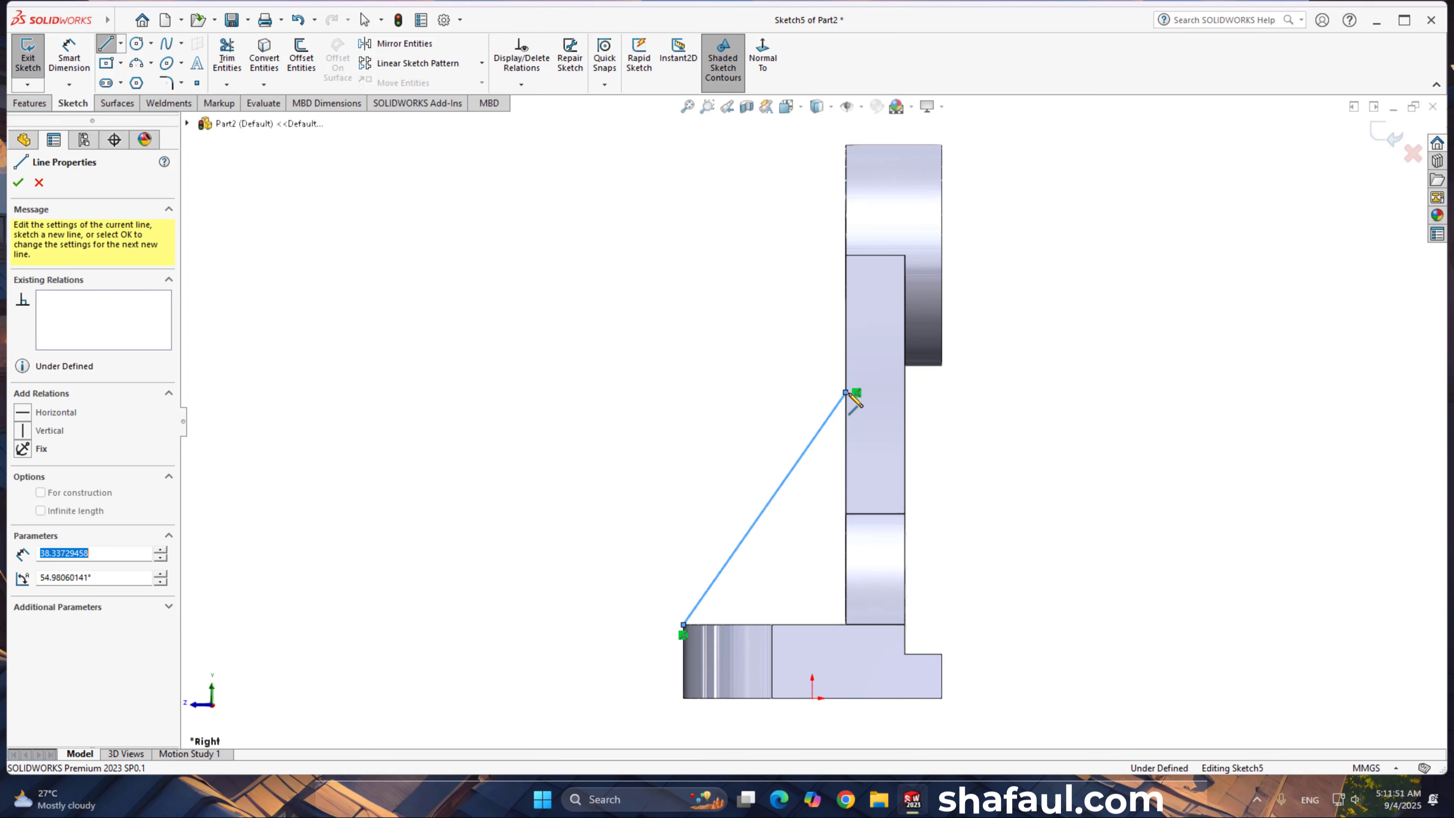
right_click(984, 417)
left_click(1026, 425)
Step: Dimension the vertical distance between the slanted line's two endpoints as 40 mm
right_click_drag(1059, 445, 1053, 366)
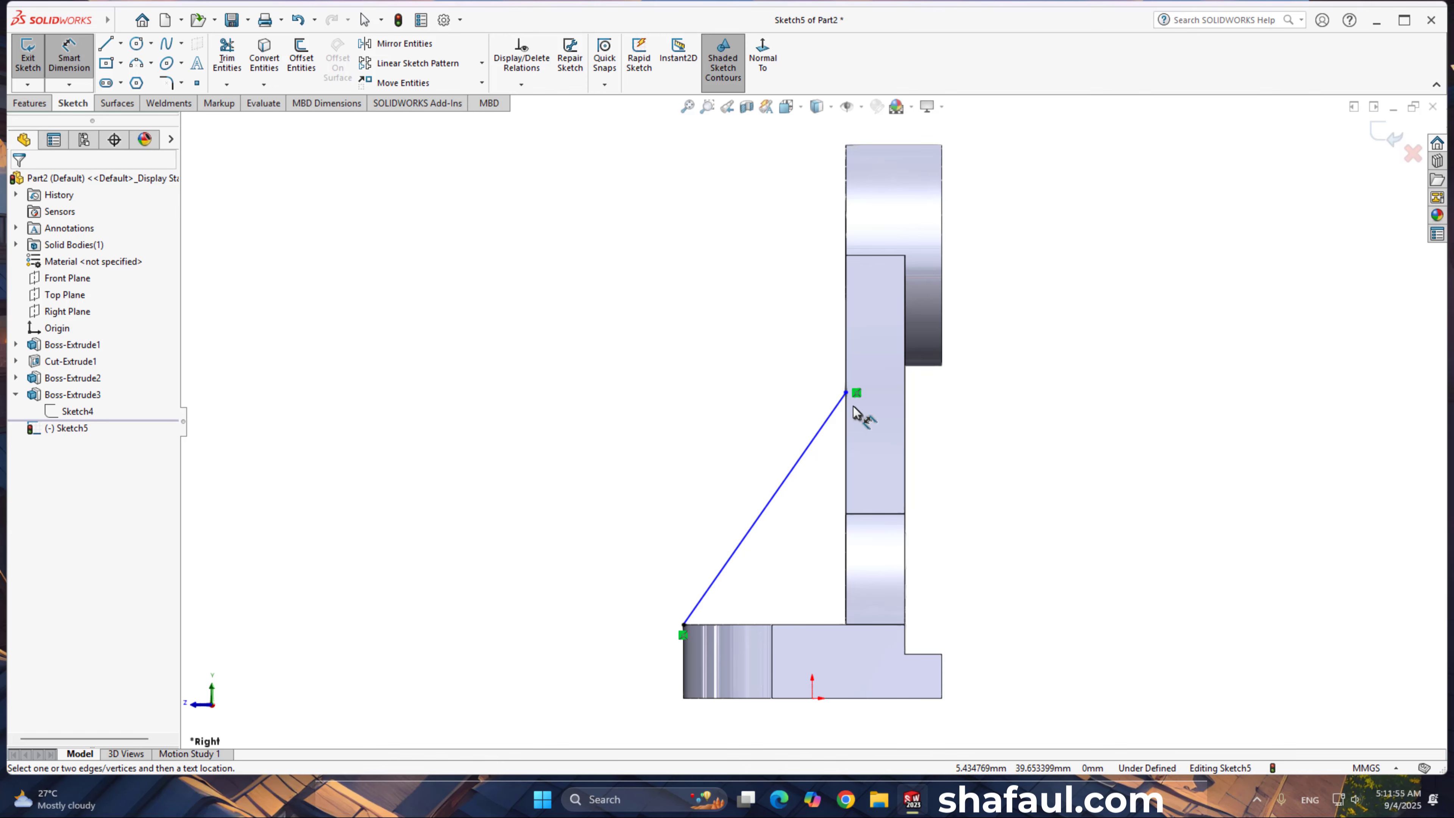
left_click(845, 393)
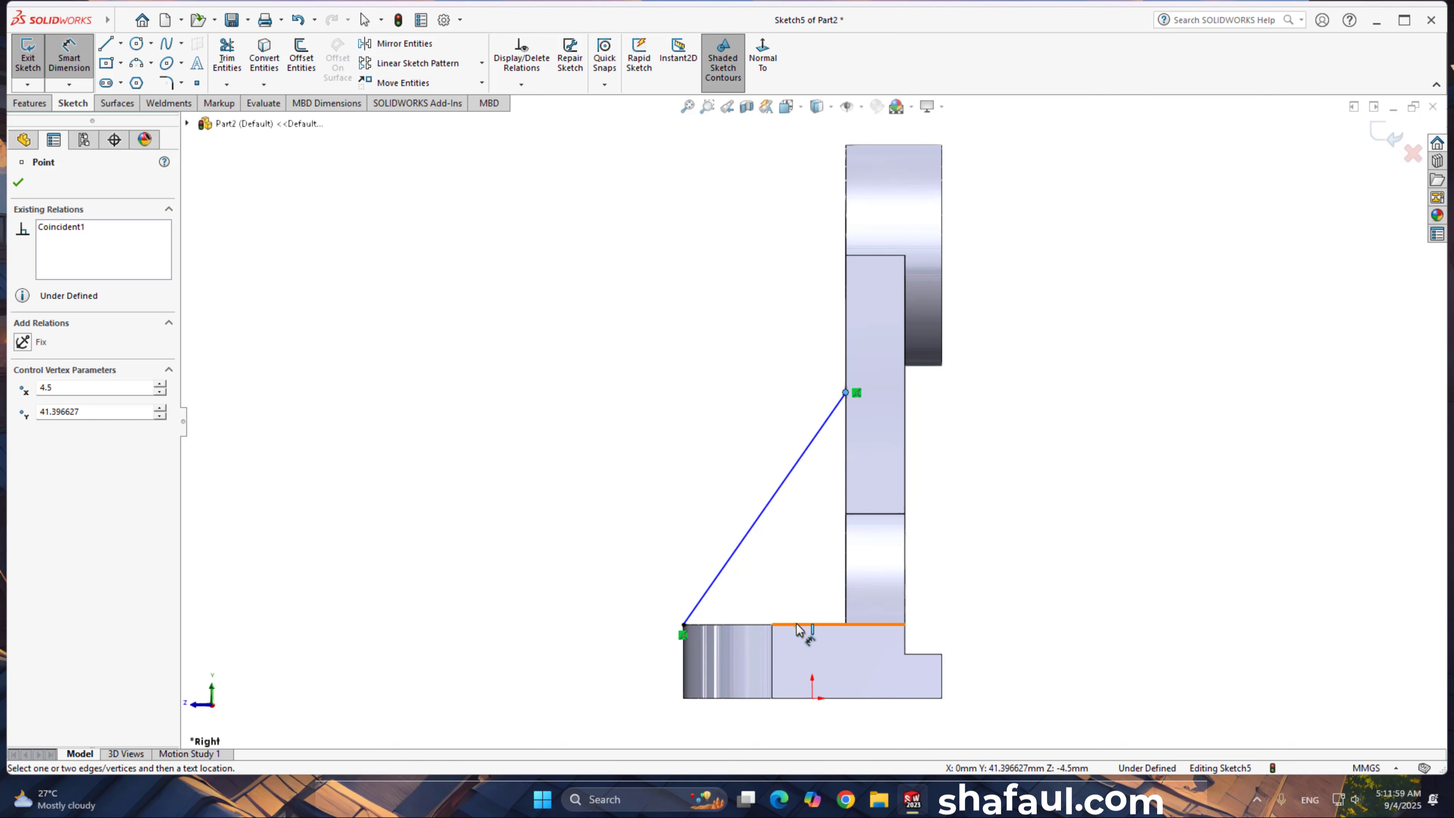
left_click(684, 626)
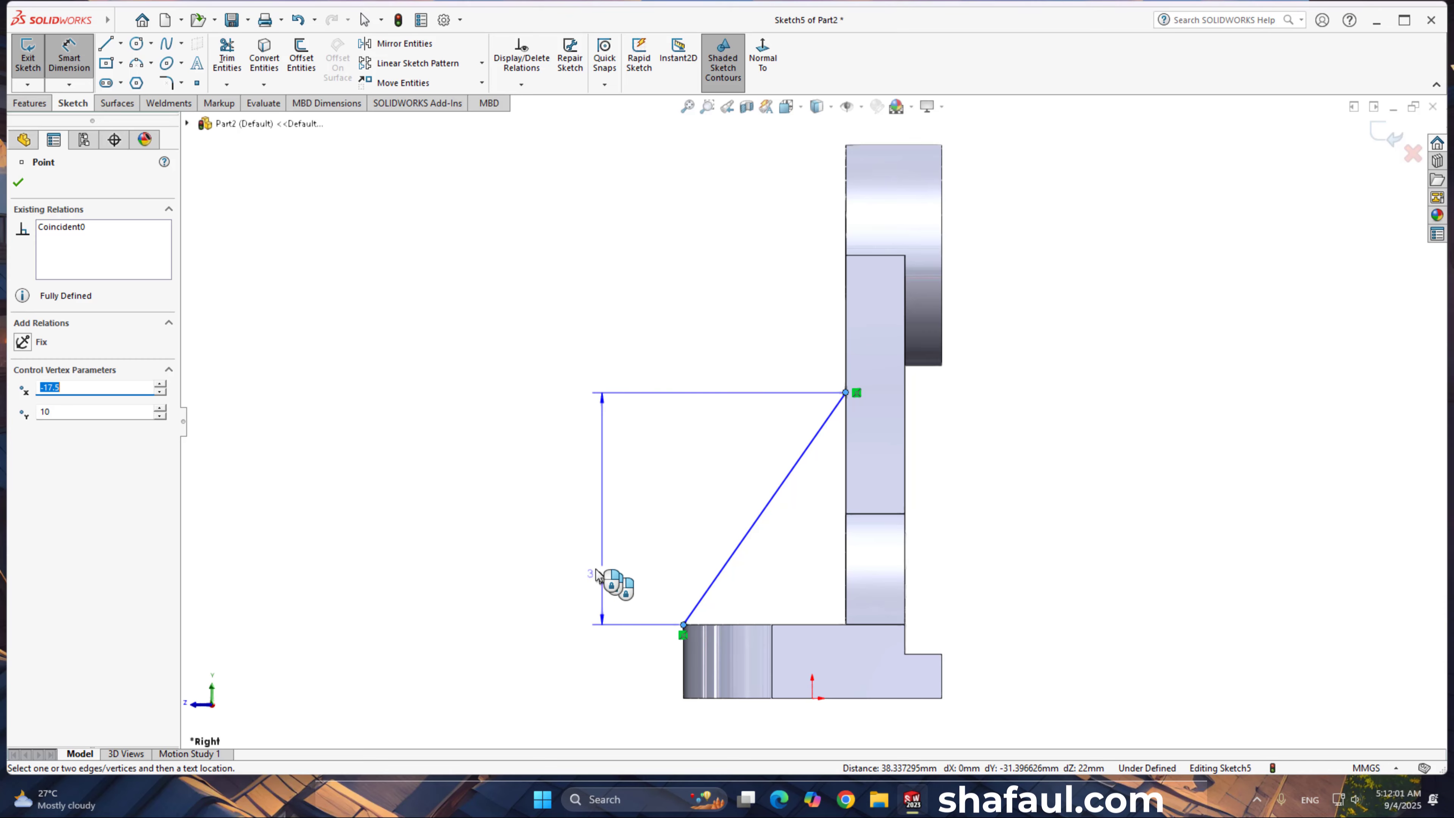
left_click(540, 519)
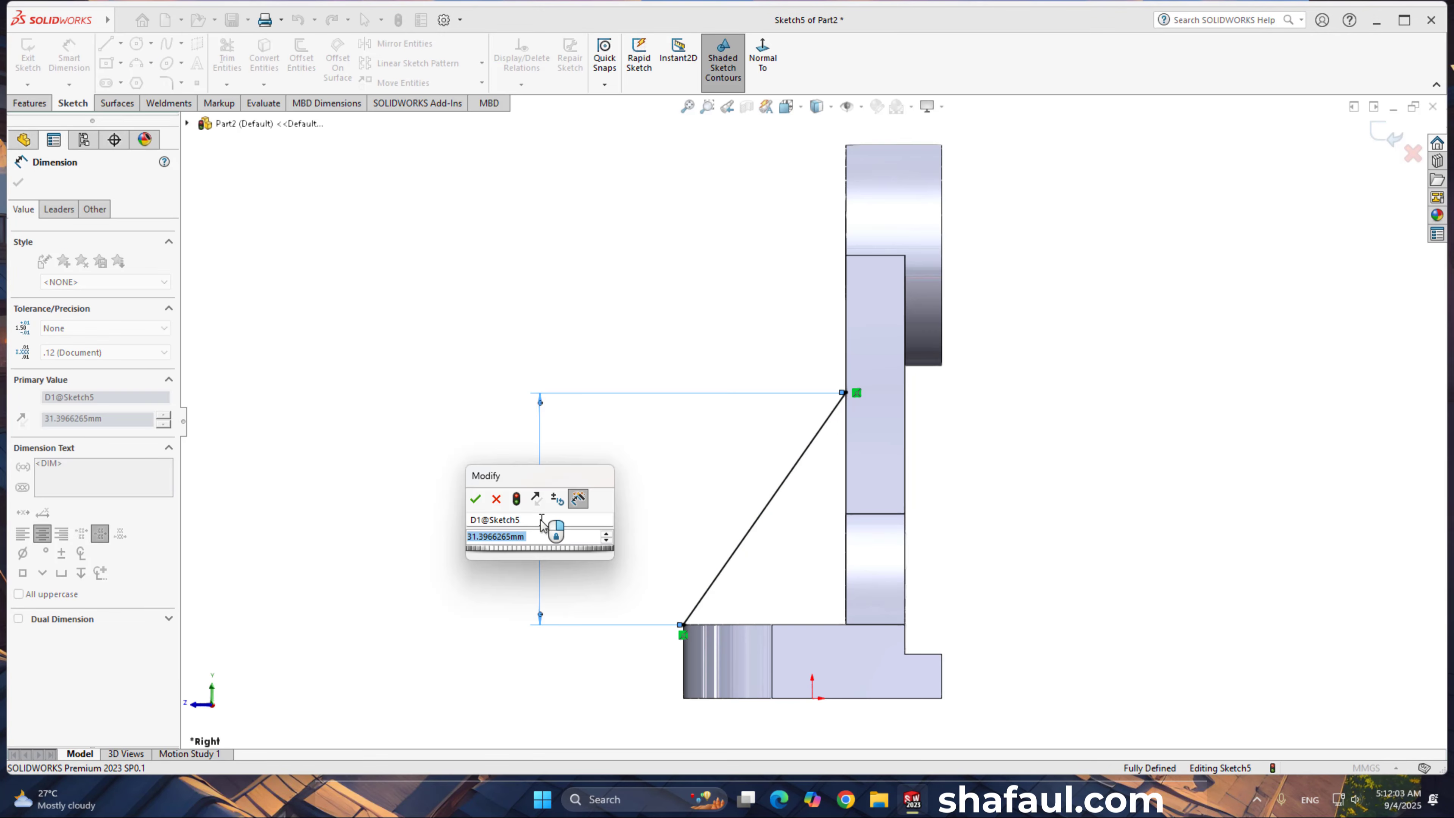
type("40")
key("Return")
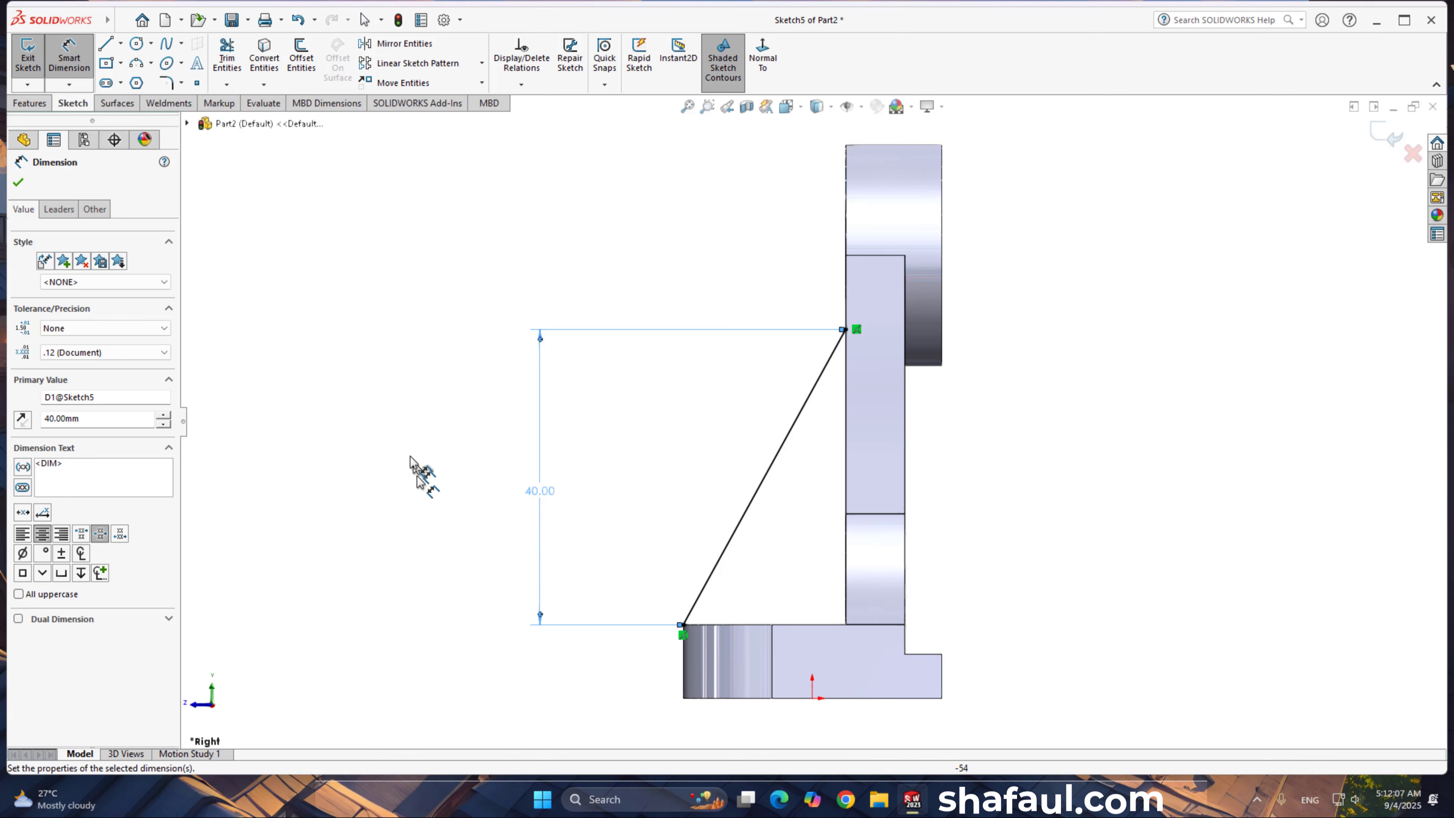
left_click(17, 183)
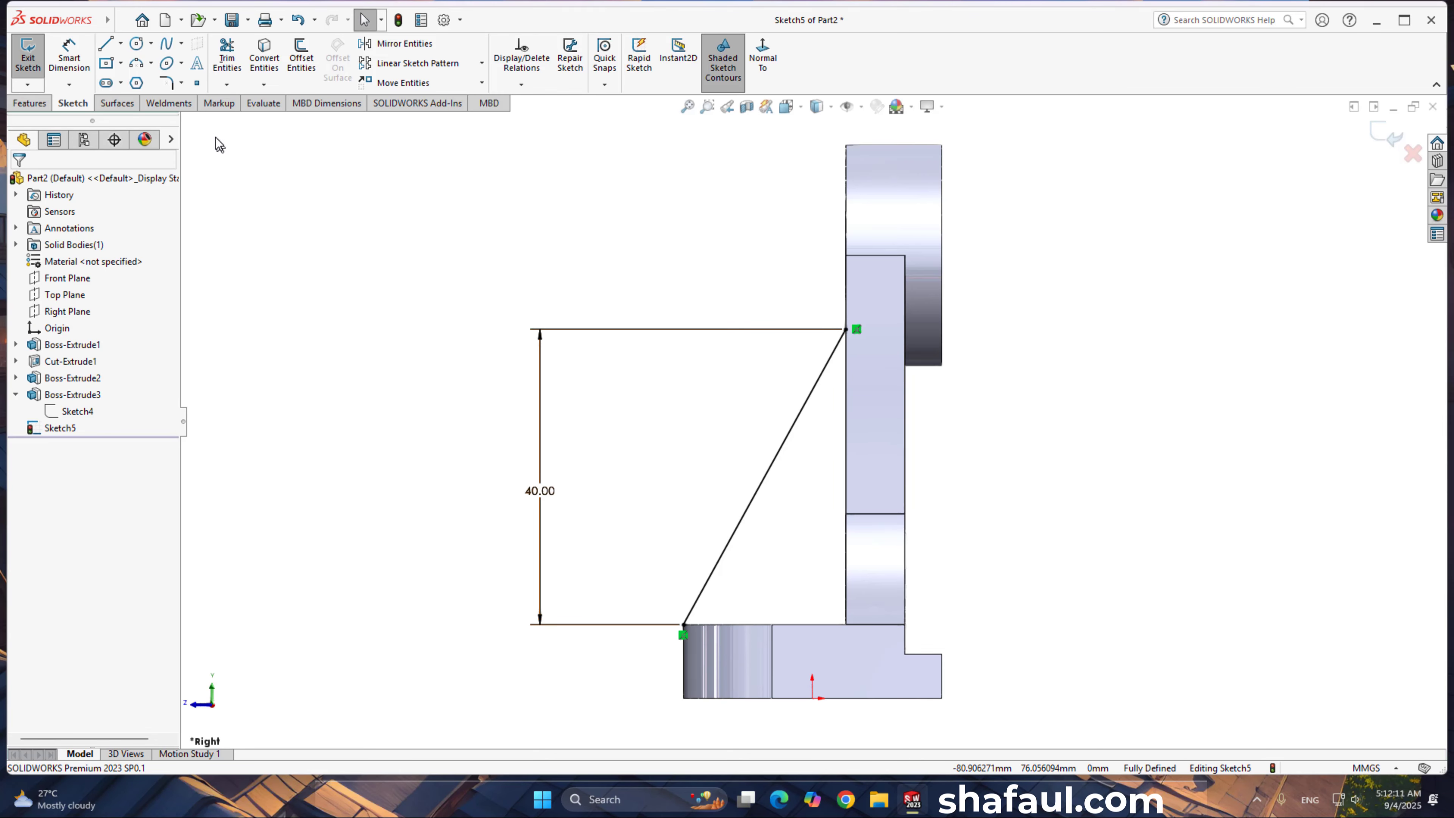
Step: Create a rib from the slanted line, 10 mm thick on both sides and extruded parallel to the sketch
left_click(31, 105)
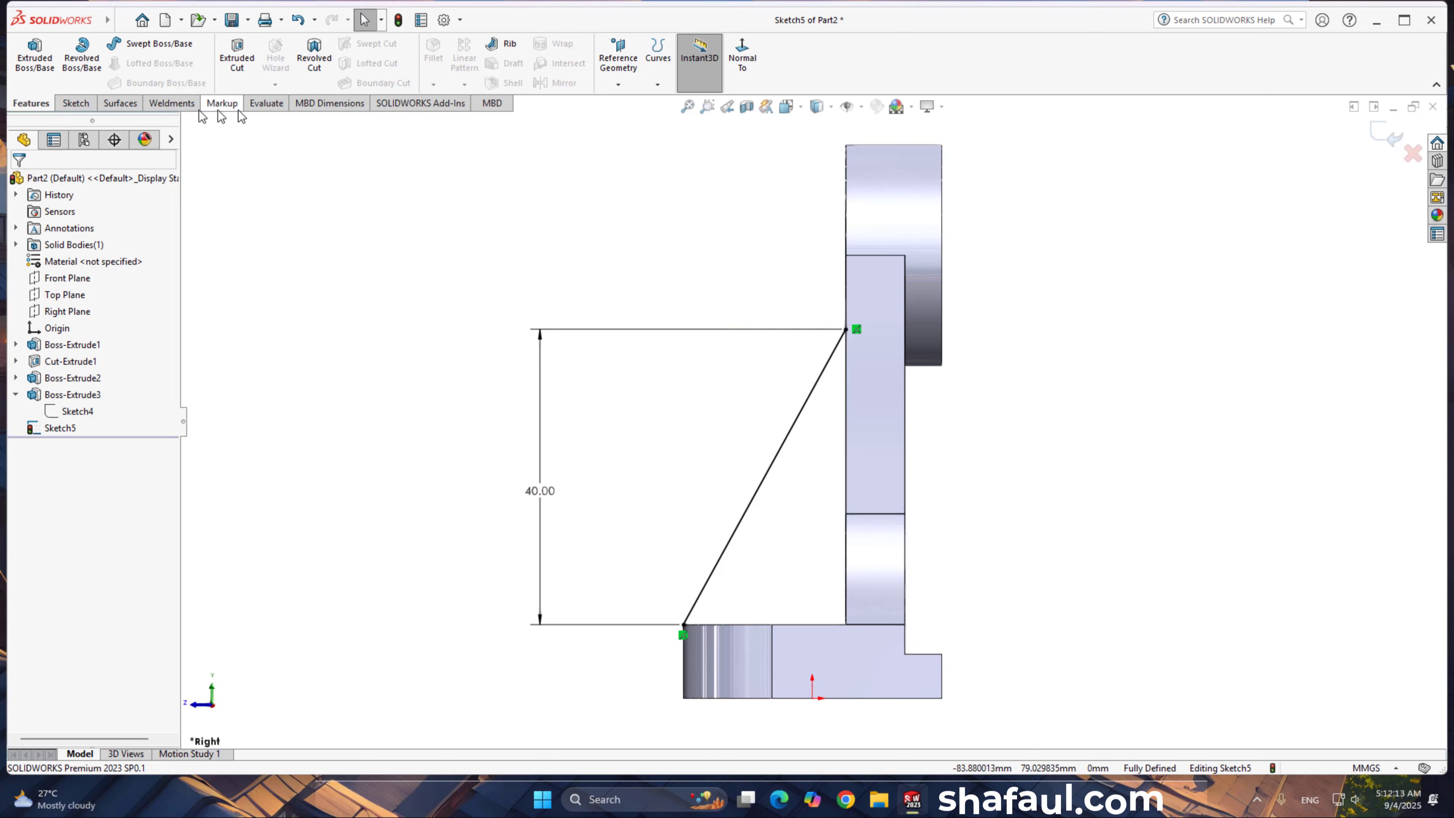
left_click(498, 46)
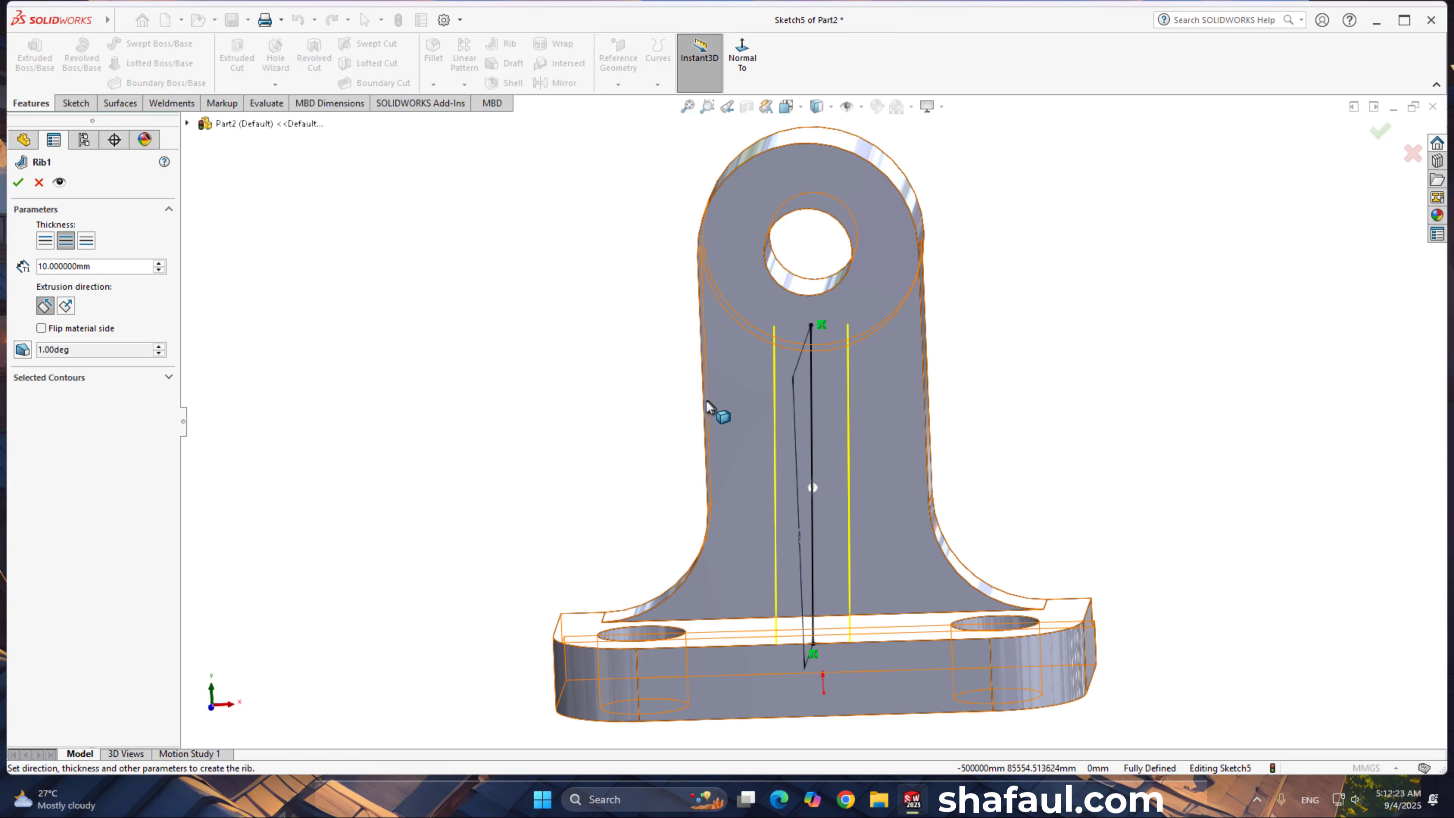
middle_click_drag(486, 367, 610, 347)
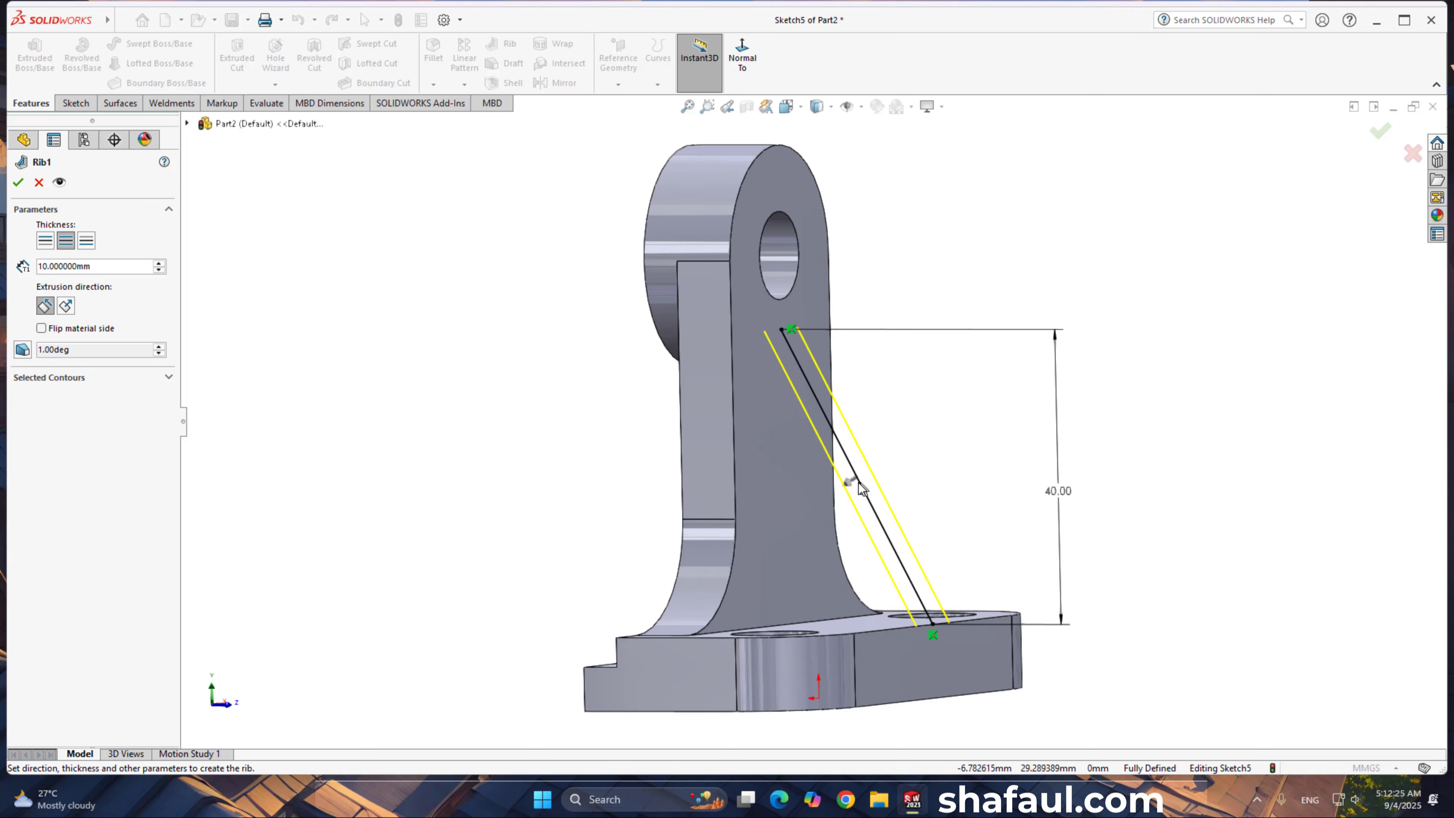
left_click(18, 183)
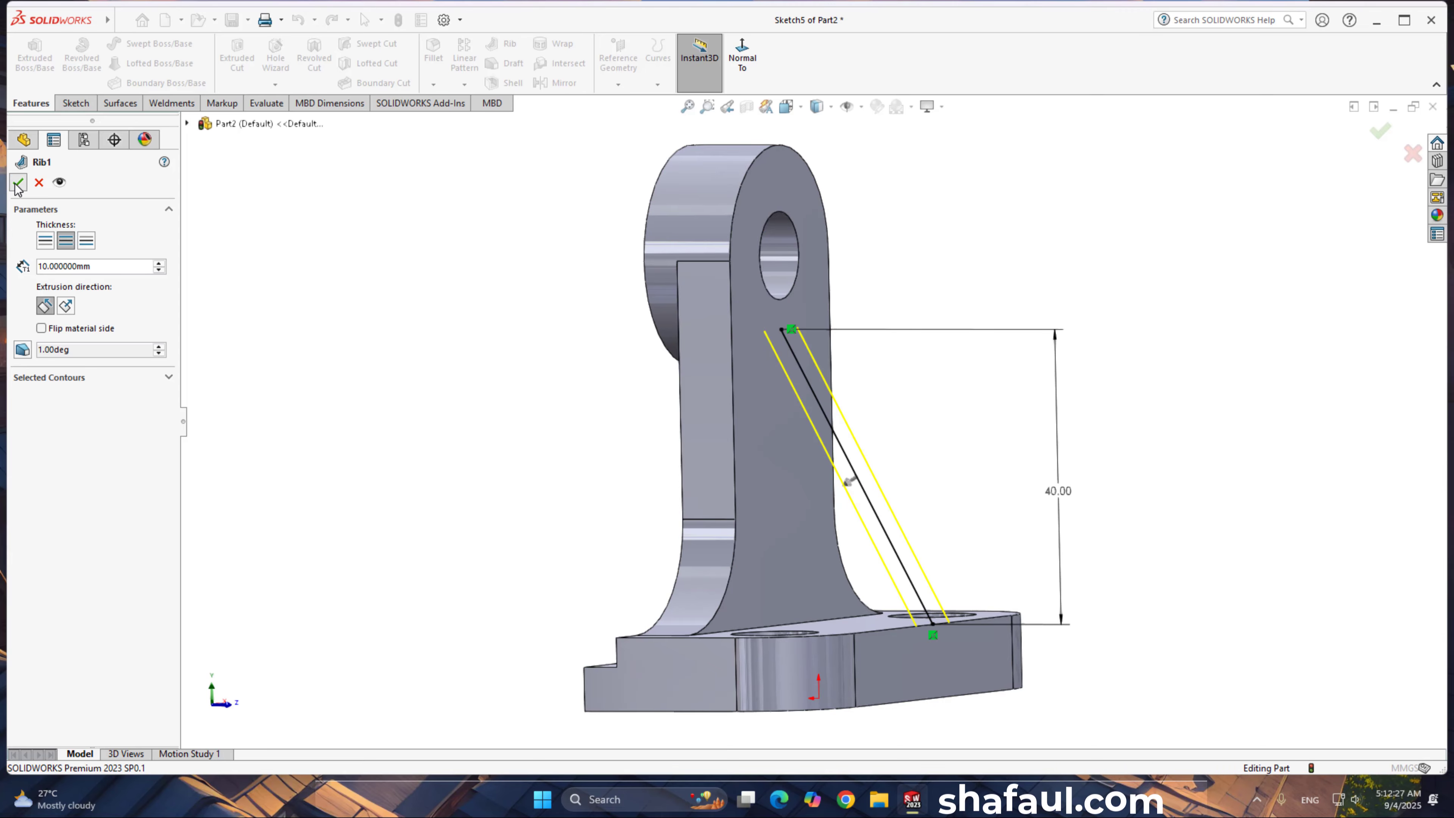
middle_click_drag(595, 454, 474, 558)
middle_click_drag(871, 541, 834, 504)
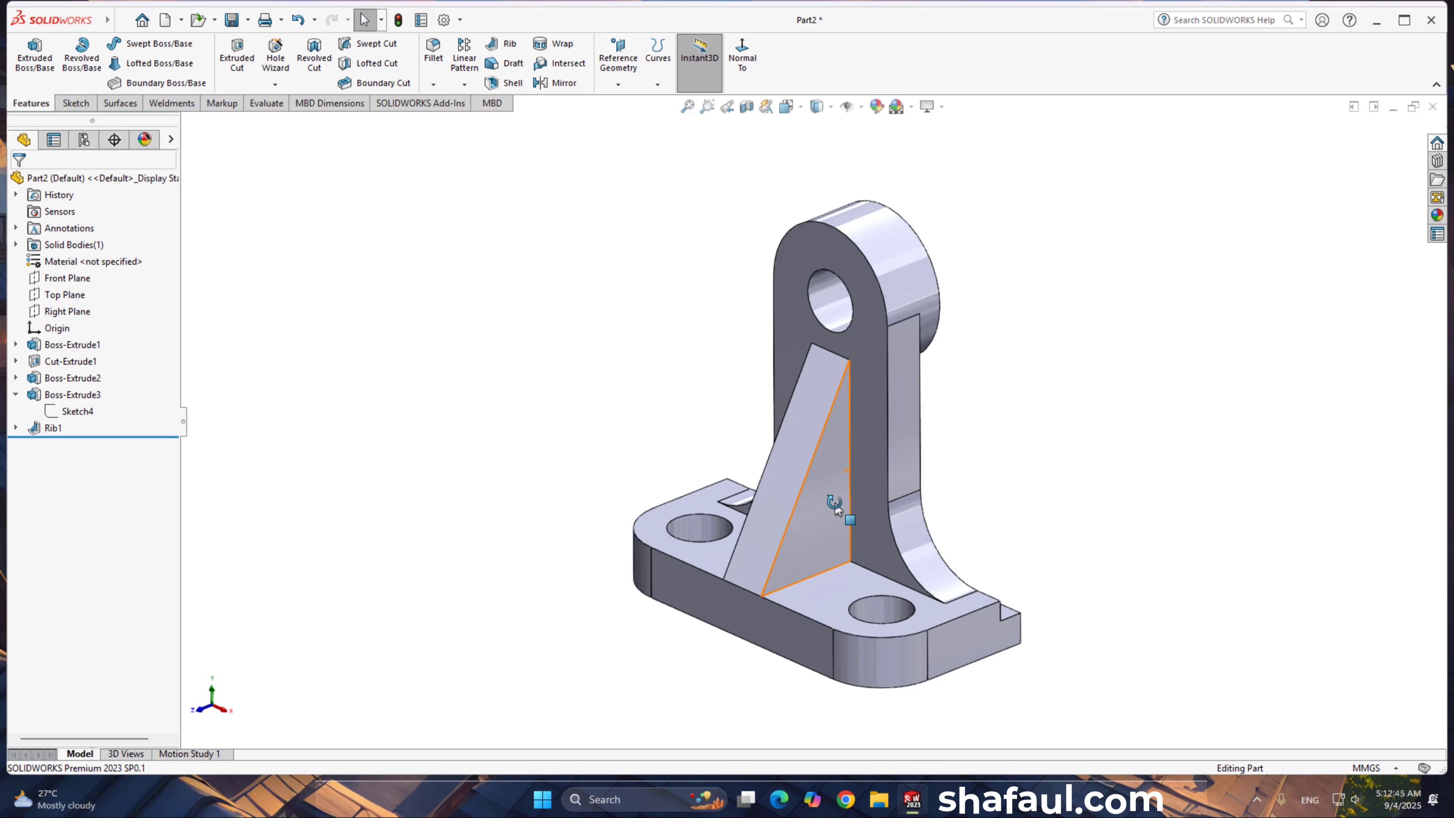
Step: Save the part as "3. Bracket" in the Belt rooler Assem folder
key("ctrl+s")
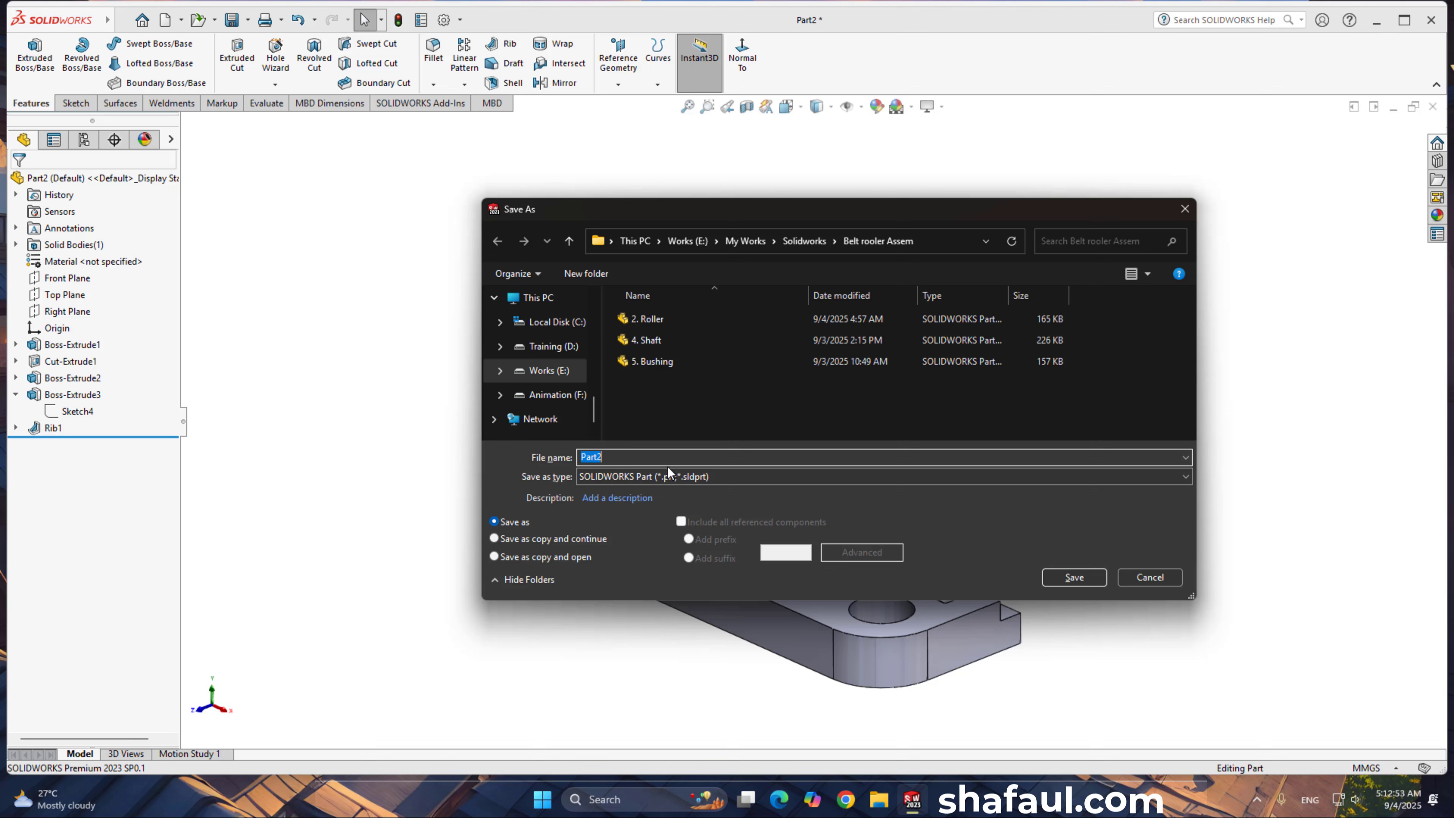
type("3.")
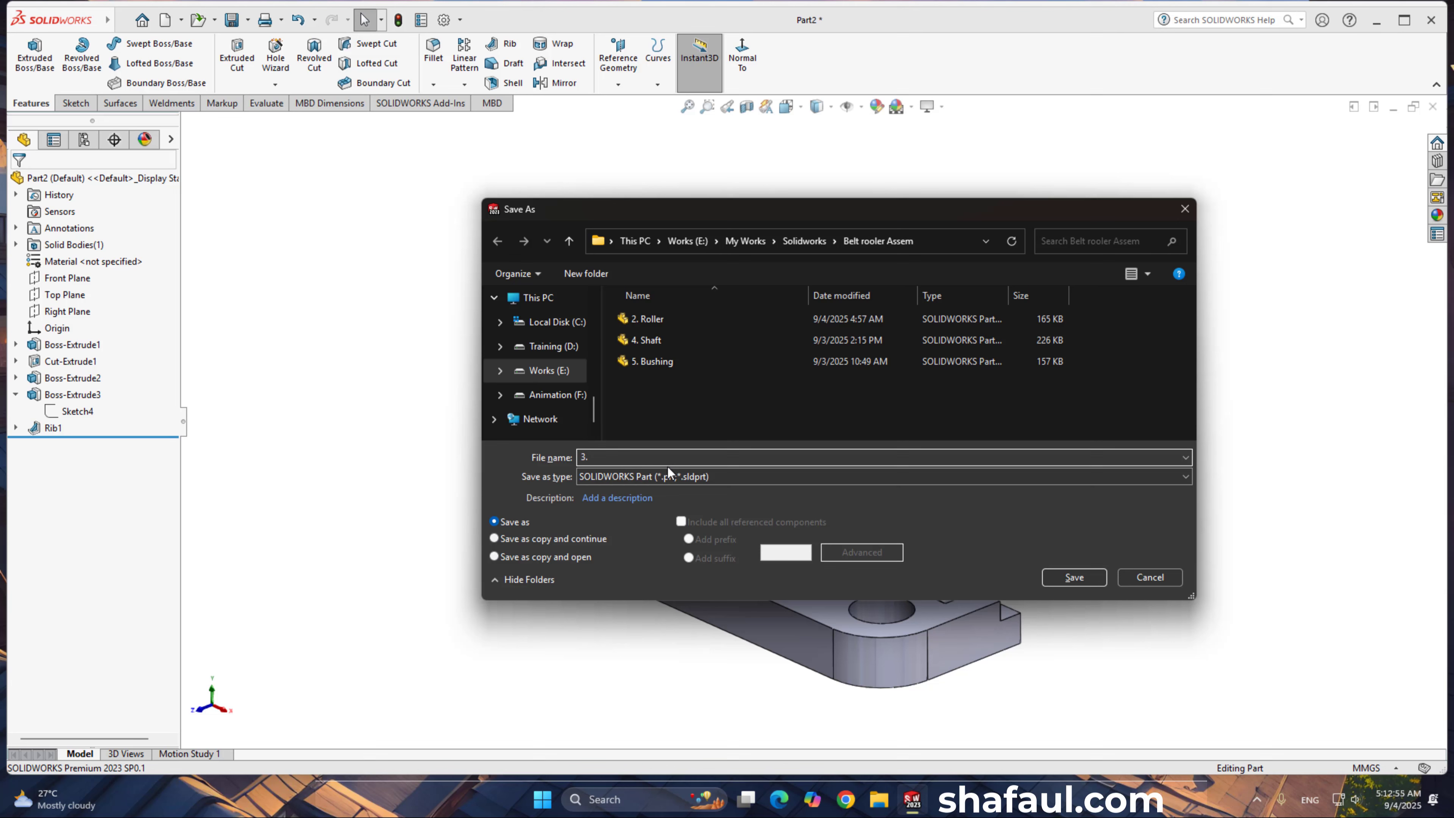
type(" B")
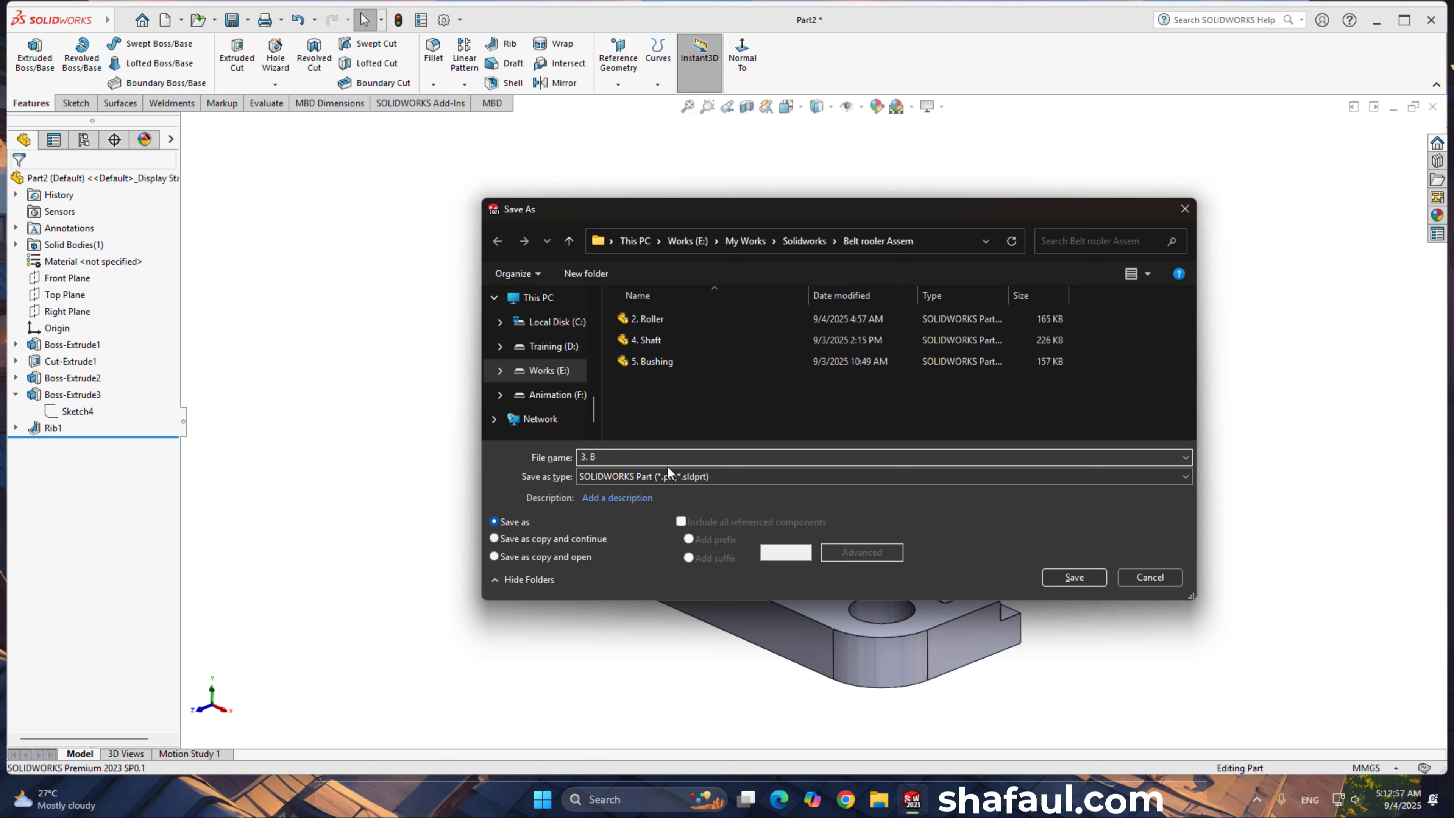
type("rac")
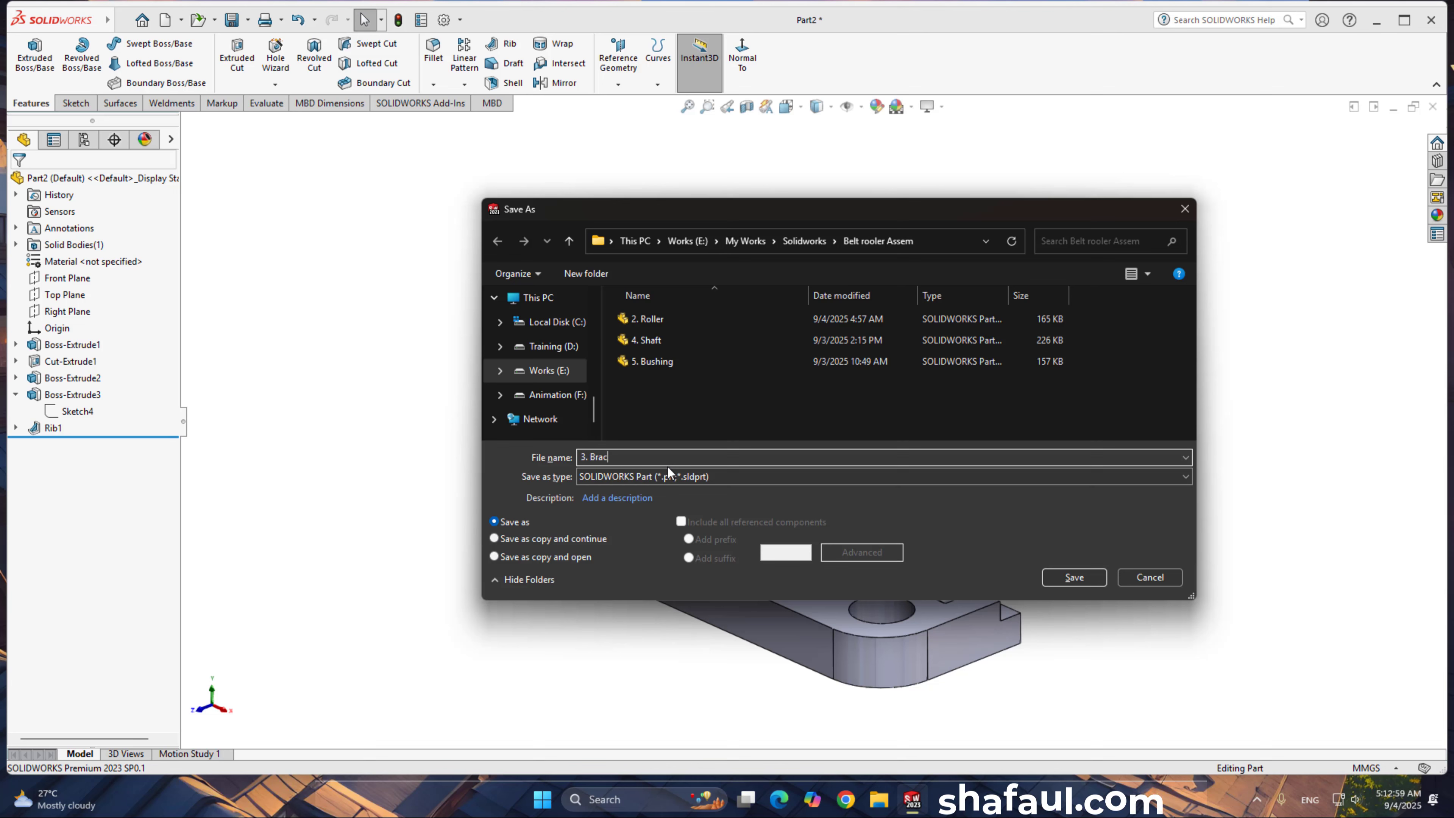
type("ket")
key("Return")
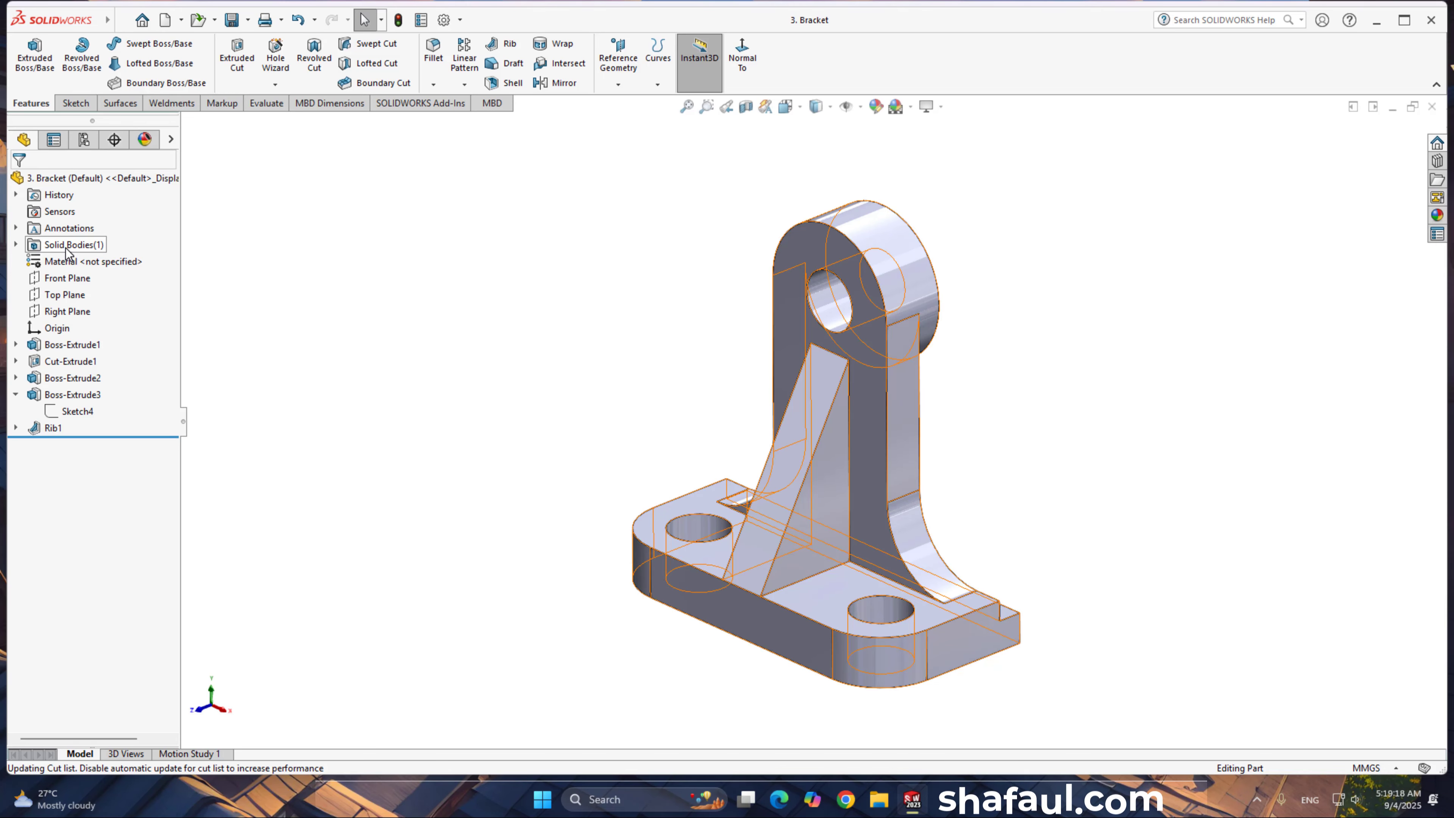
Step: Assign Gray Cast Iron as the bracket's material and save the part
left_click(71, 262)
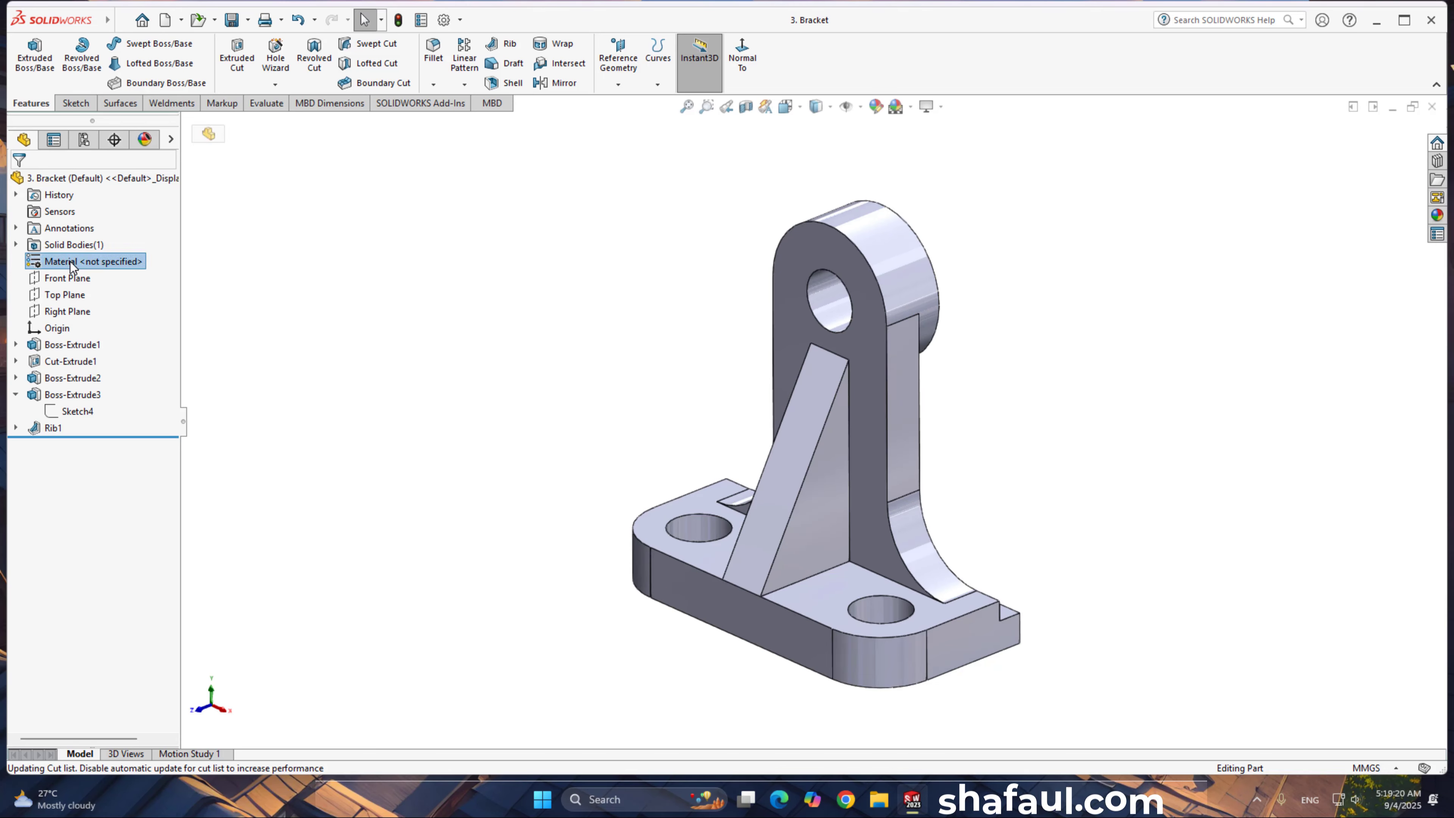
right_click(71, 263)
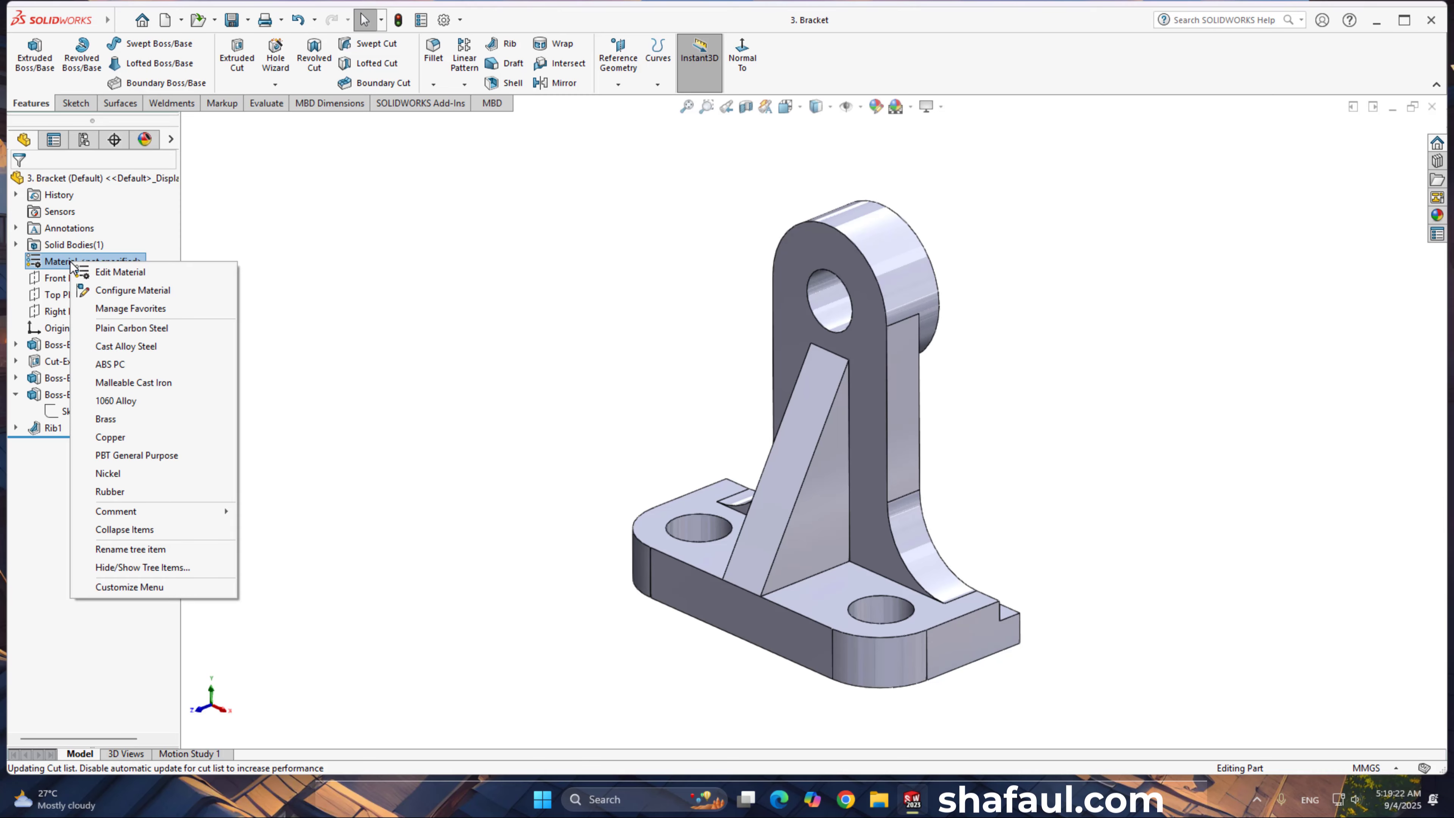
left_click(113, 274)
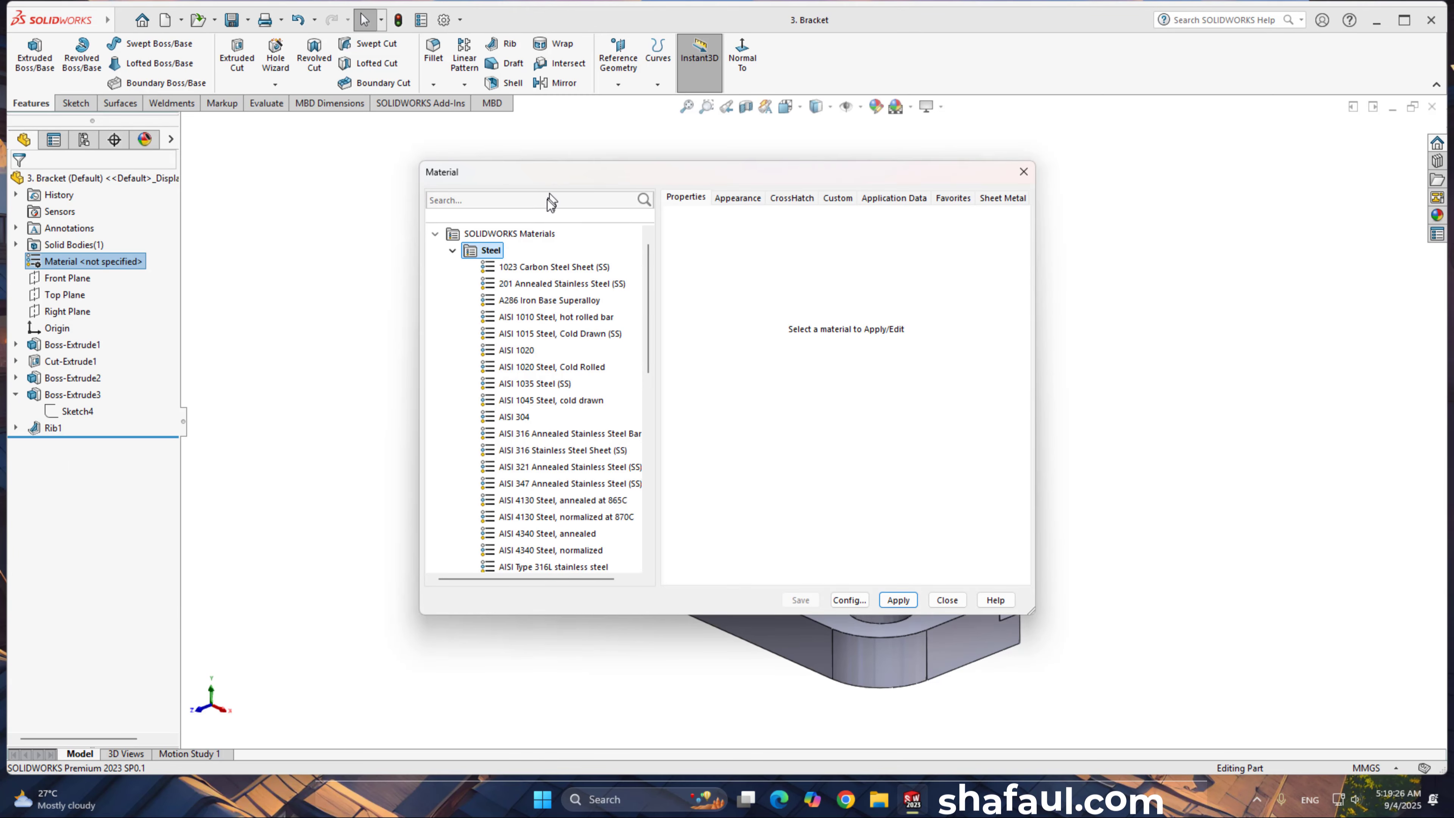
left_click(548, 200)
type("cast")
left_click(526, 334)
left_click(898, 600)
left_click(947, 600)
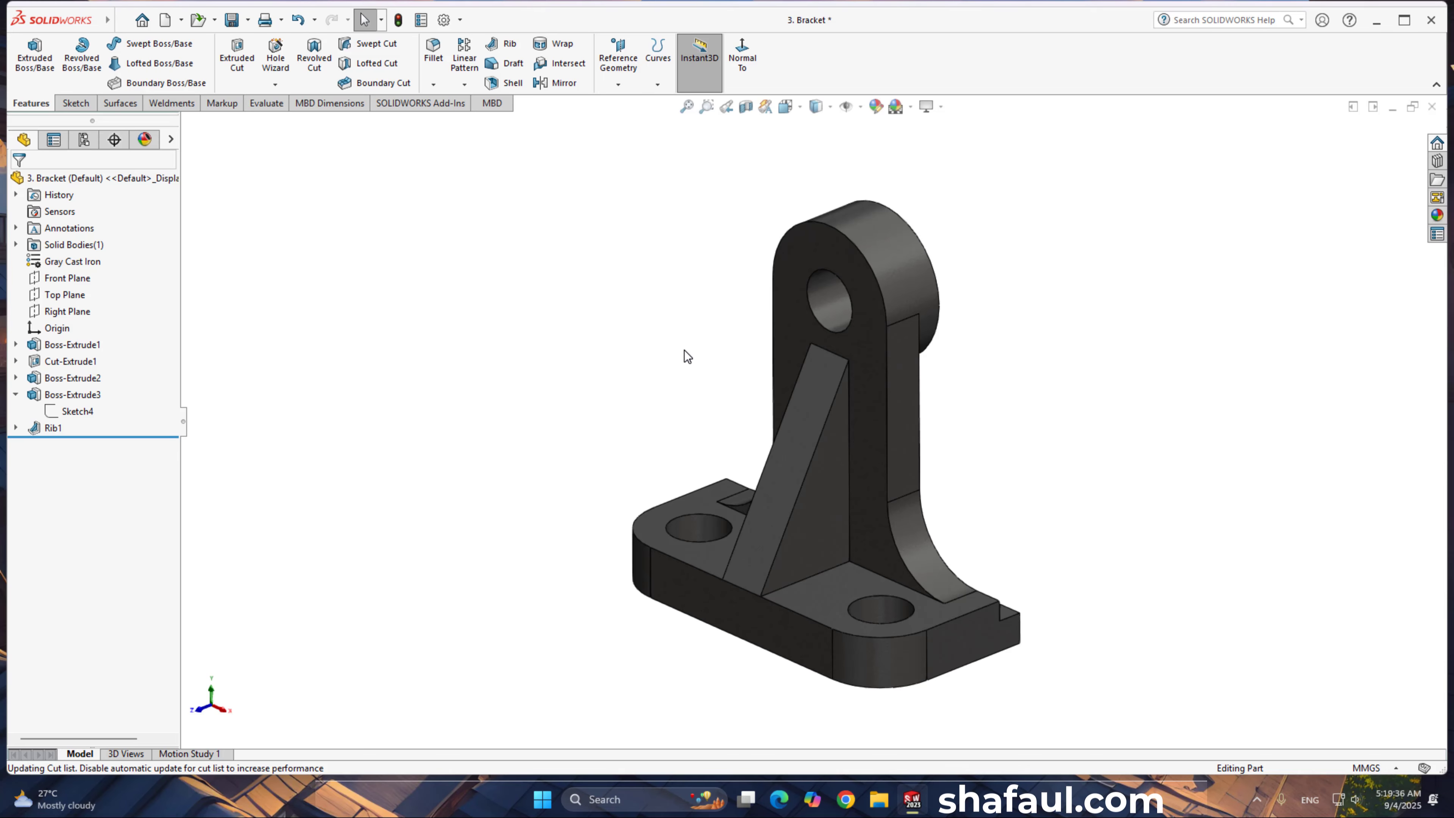
key("ctrl+s")
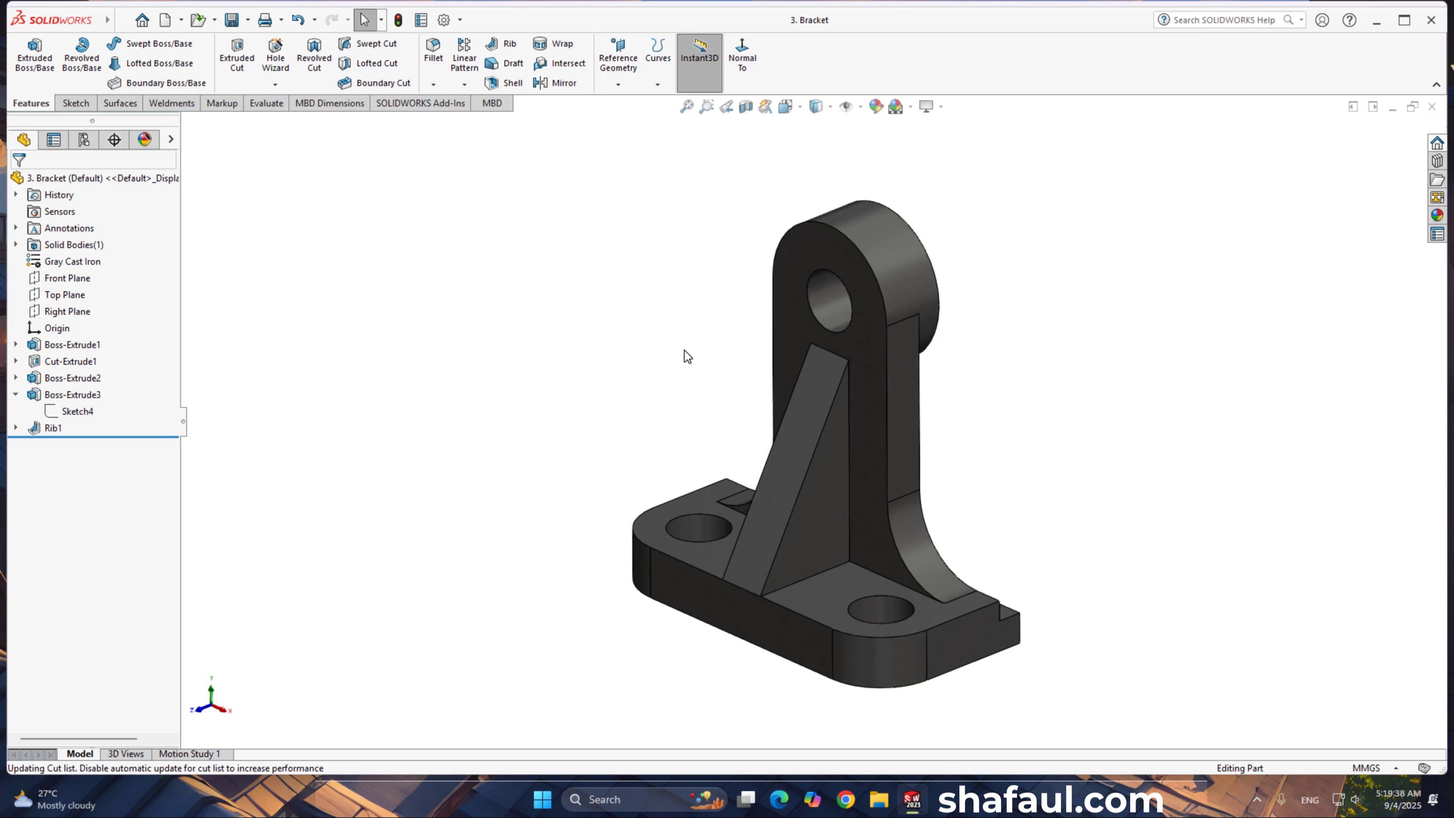
Step: Create a new part document for the Belt Roller Support's base
key("ctrl+Tab")
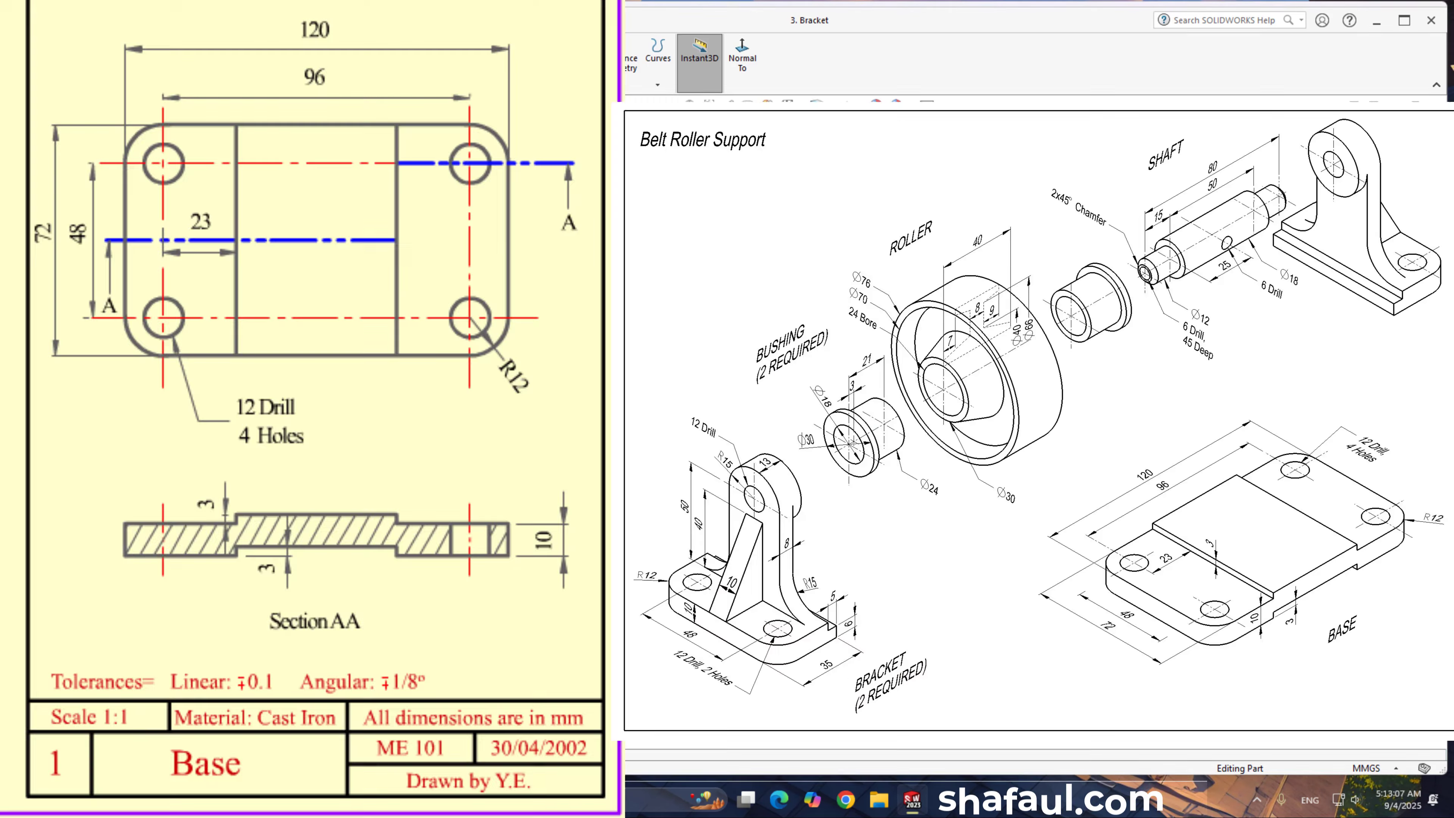
left_click(165, 20)
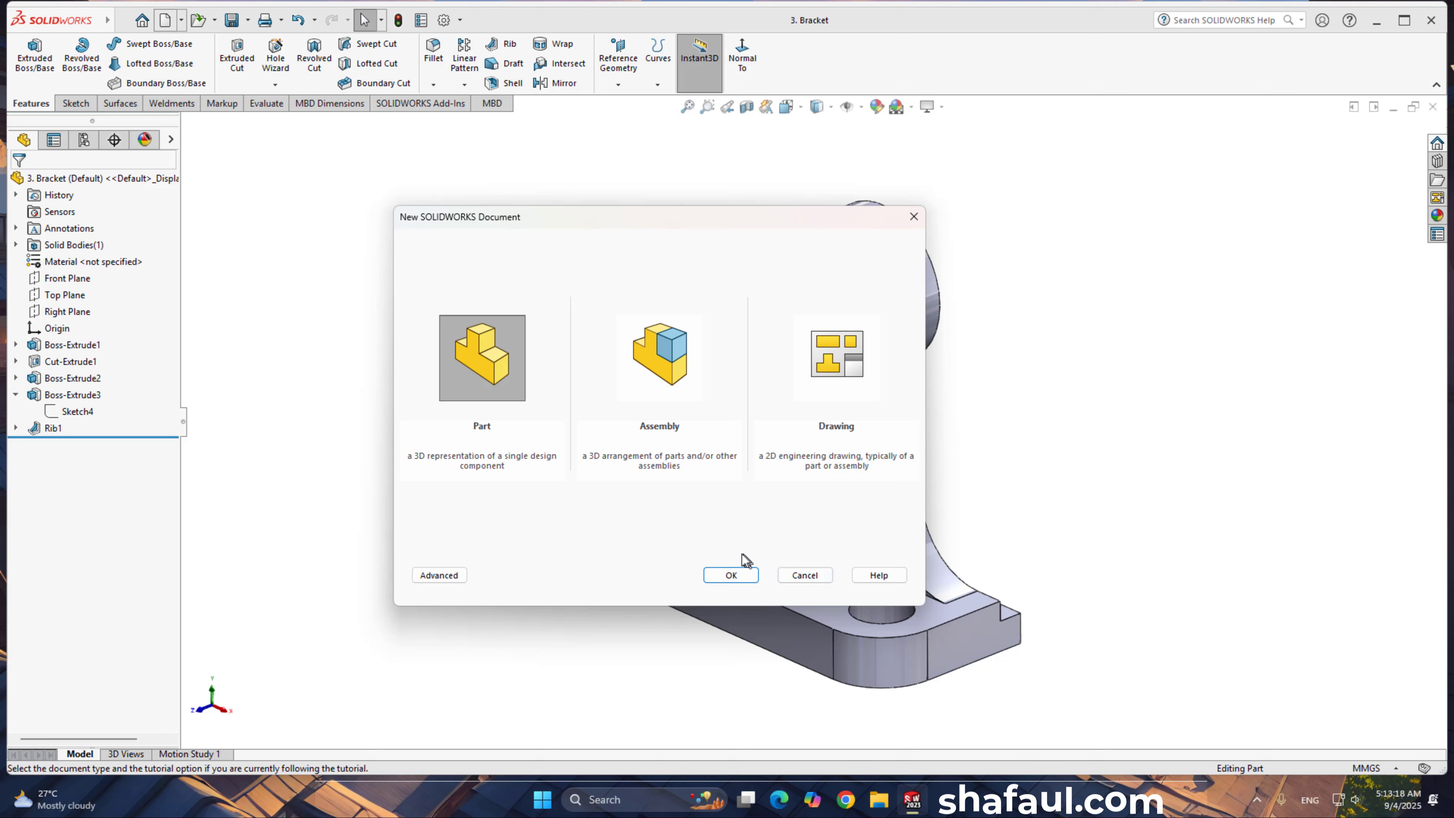
left_click(735, 574)
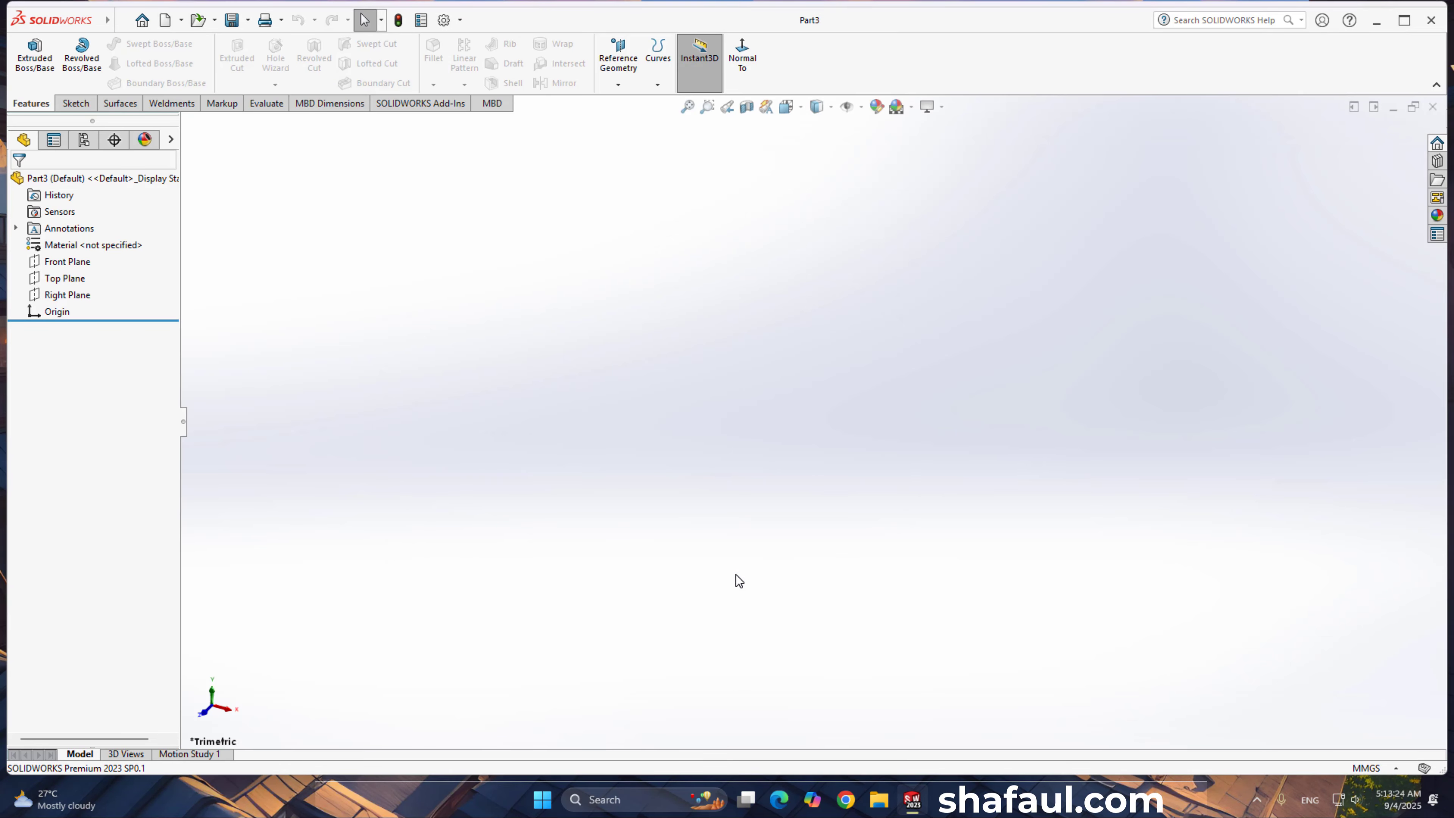
Step: On the Top Plane, sketch a center rectangle about 167 by 90 mm centred on the origin
left_click(64, 278)
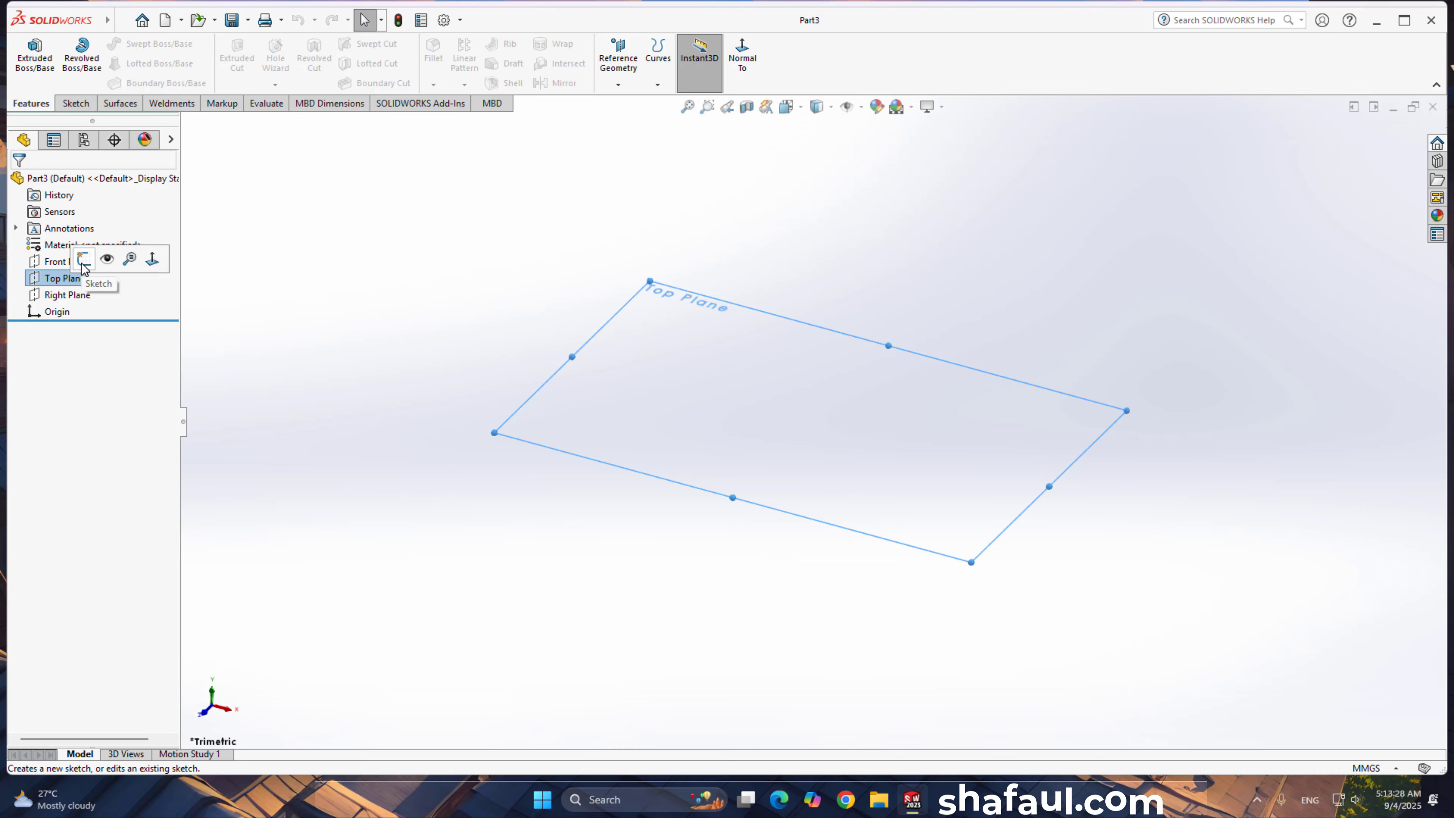
left_click(83, 261)
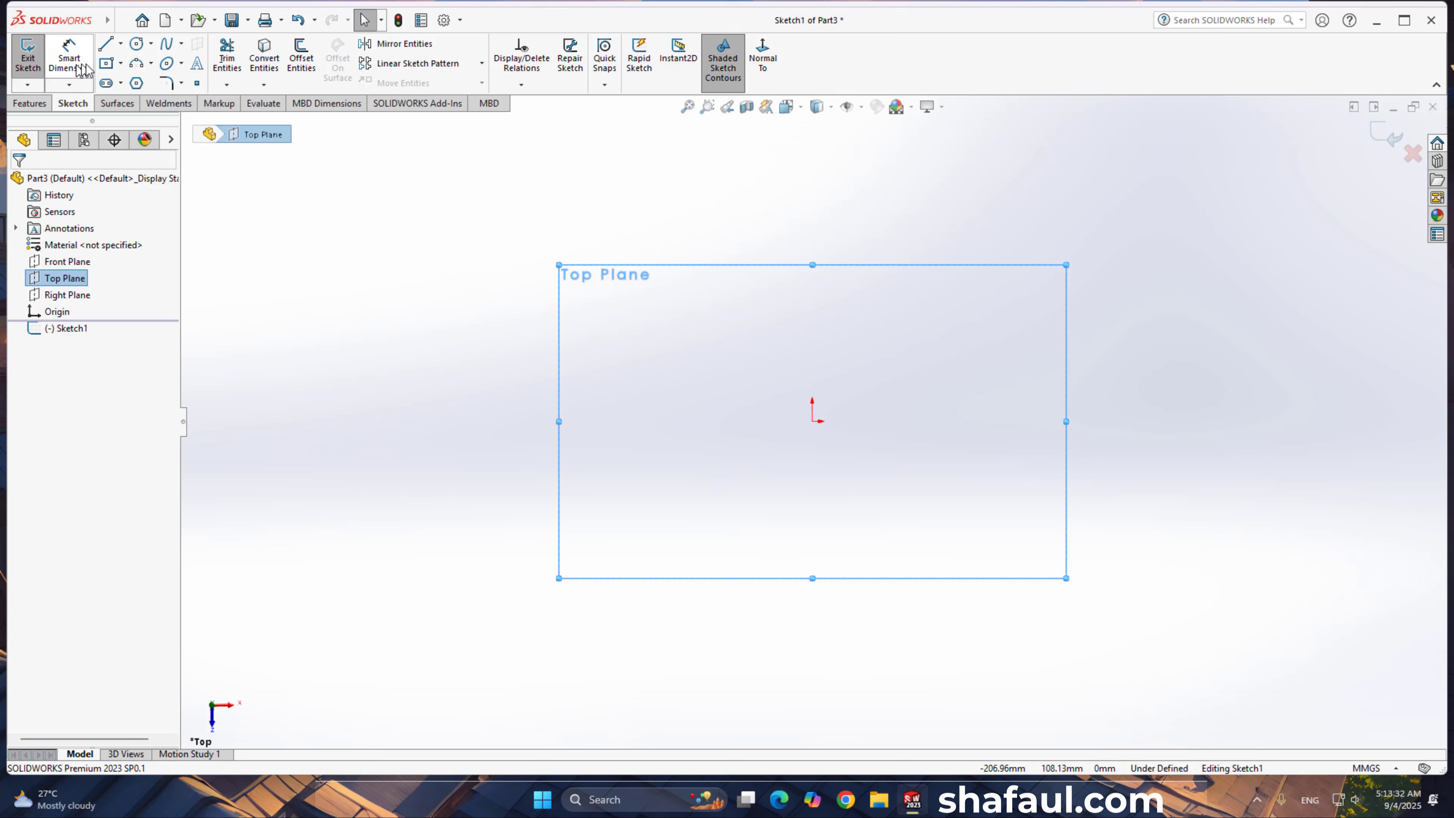
left_click(106, 63)
left_click(813, 421)
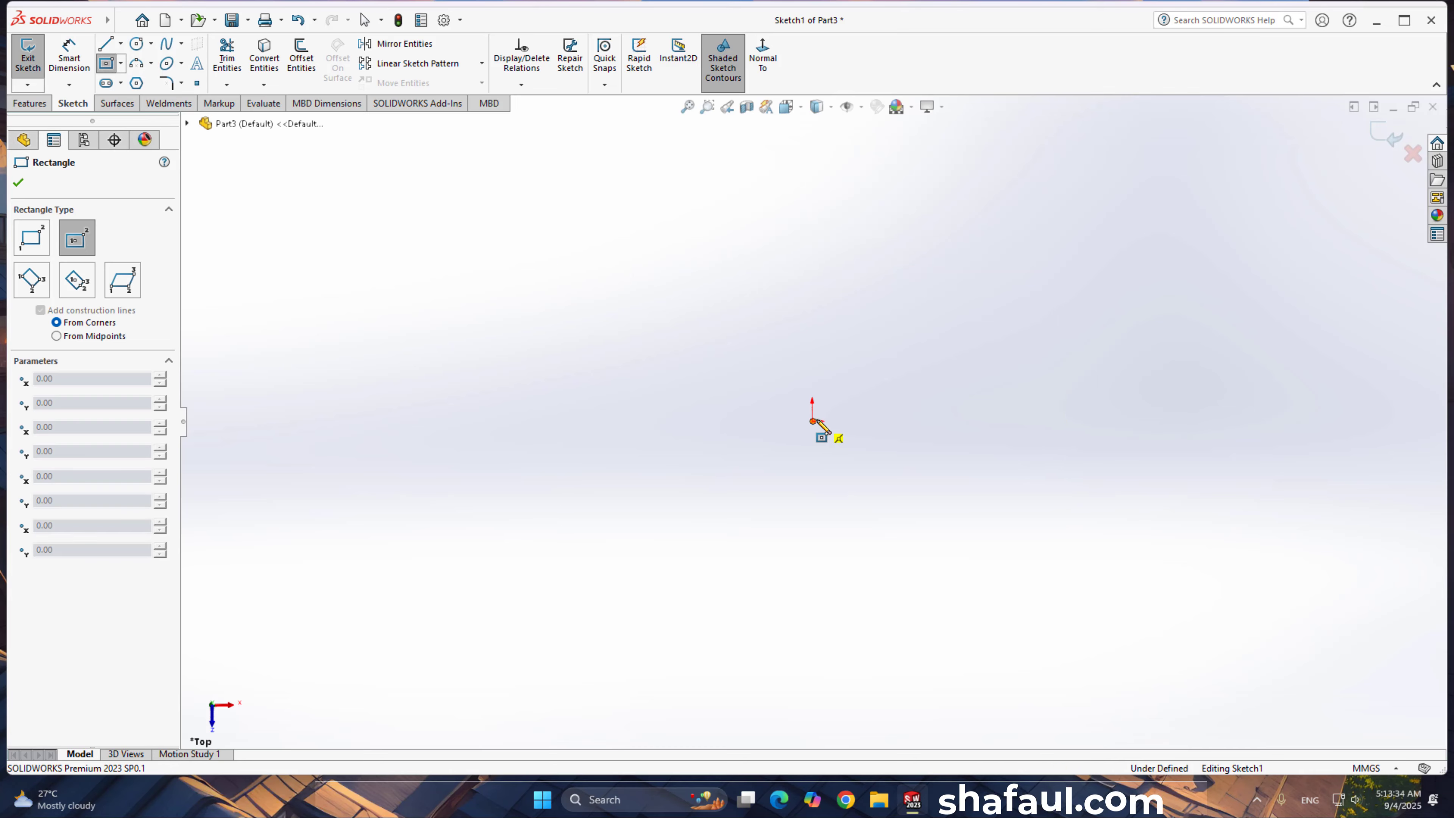
left_click(1051, 550)
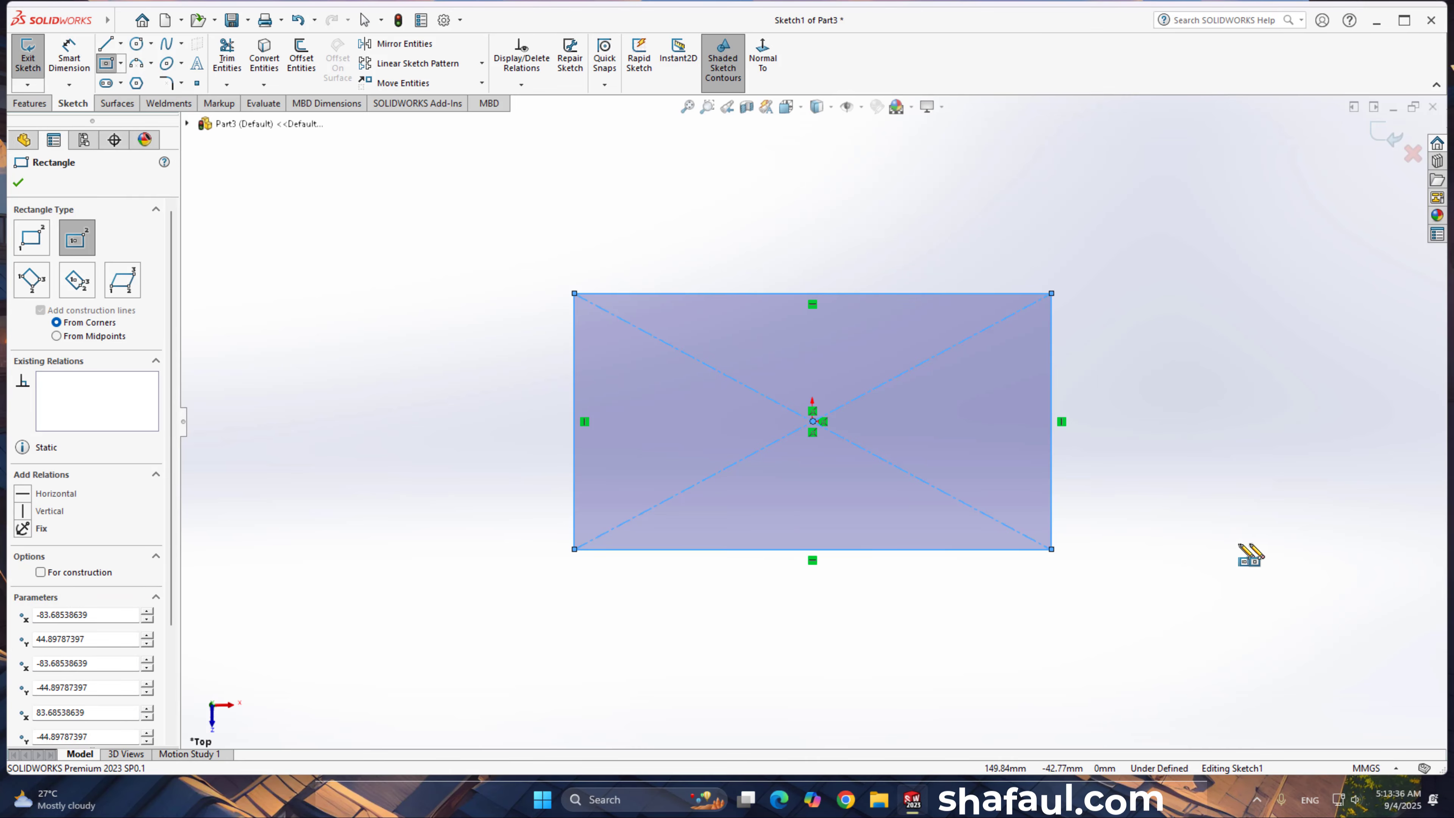
key("Escape")
Step: Dimension the rectangle 72 mm high and 120 mm wide
right_click_drag(1272, 461, 1280, 365)
left_click(1050, 481)
left_click(407, 421)
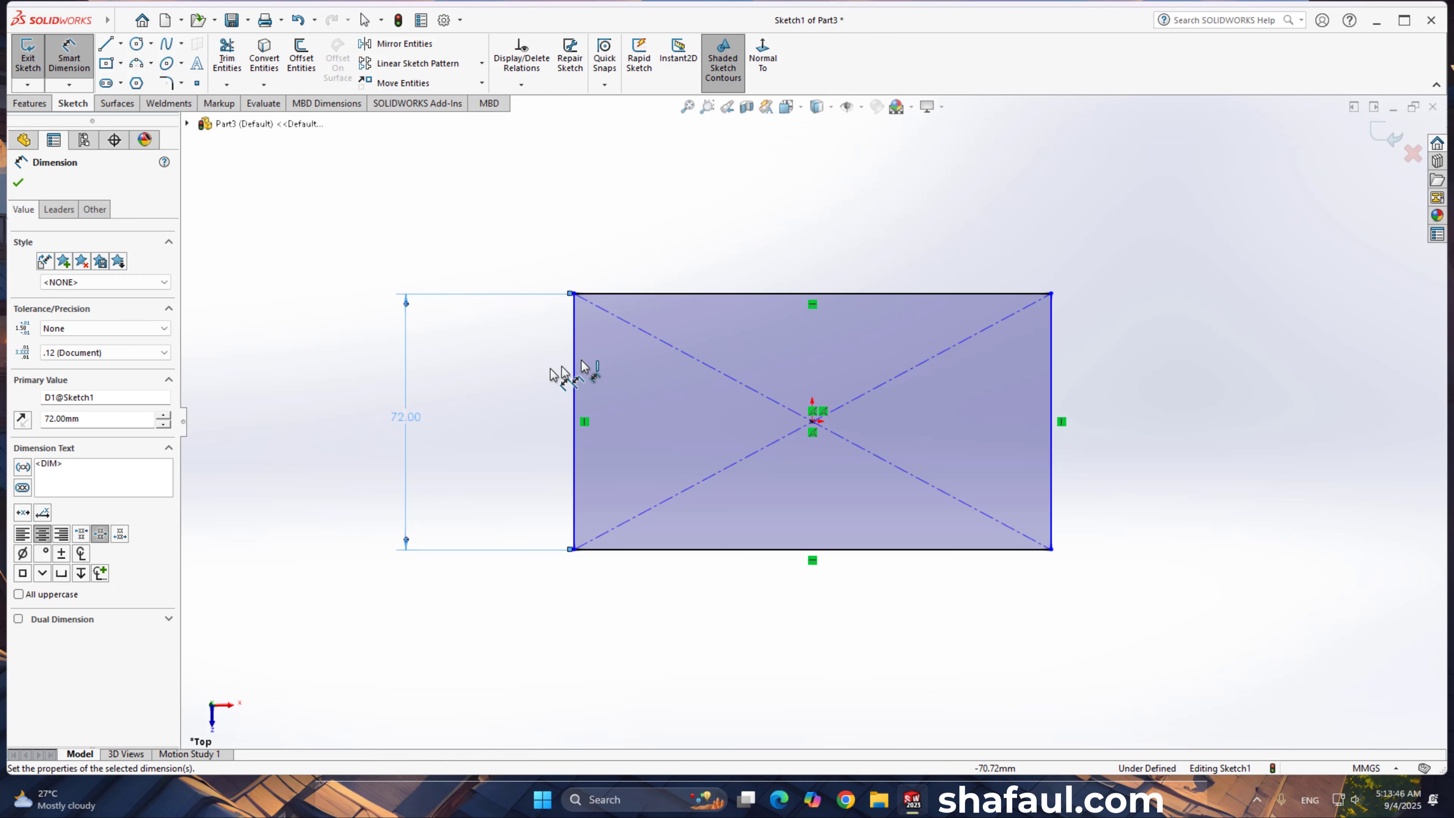
left_click(666, 294)
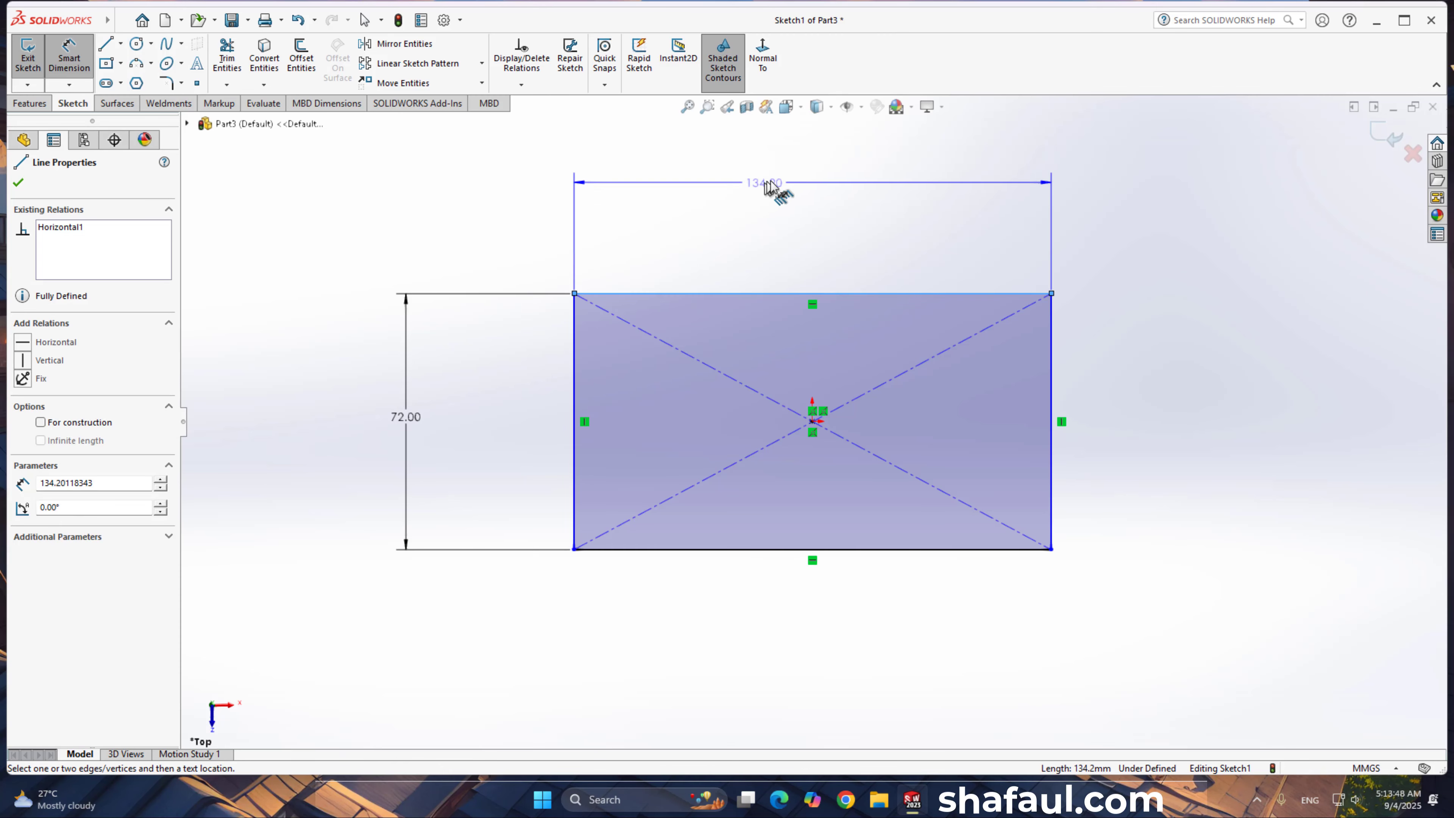
left_click(787, 188)
type("120")
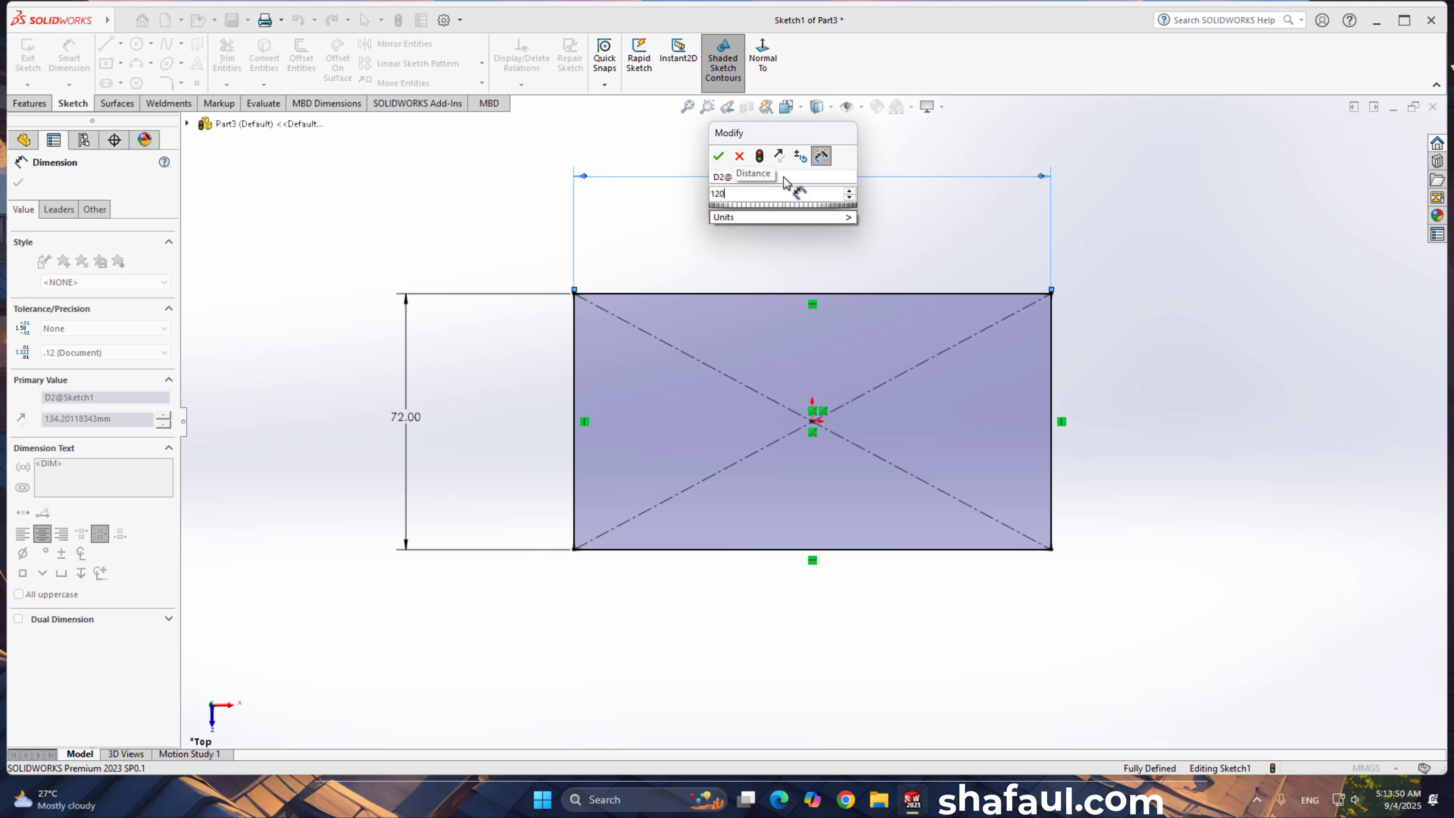
key("Return")
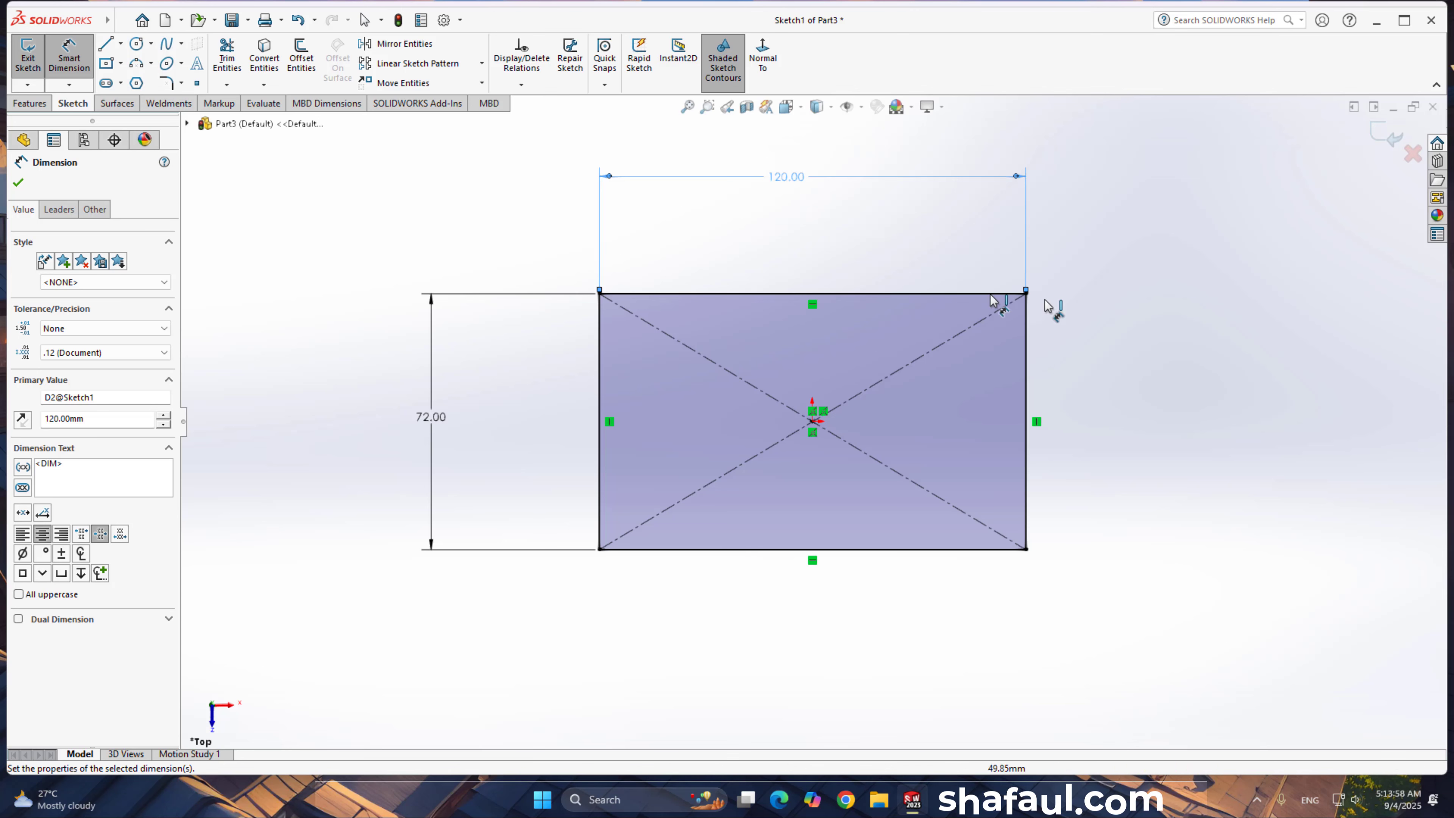
right_click(1132, 284)
left_click(1141, 327)
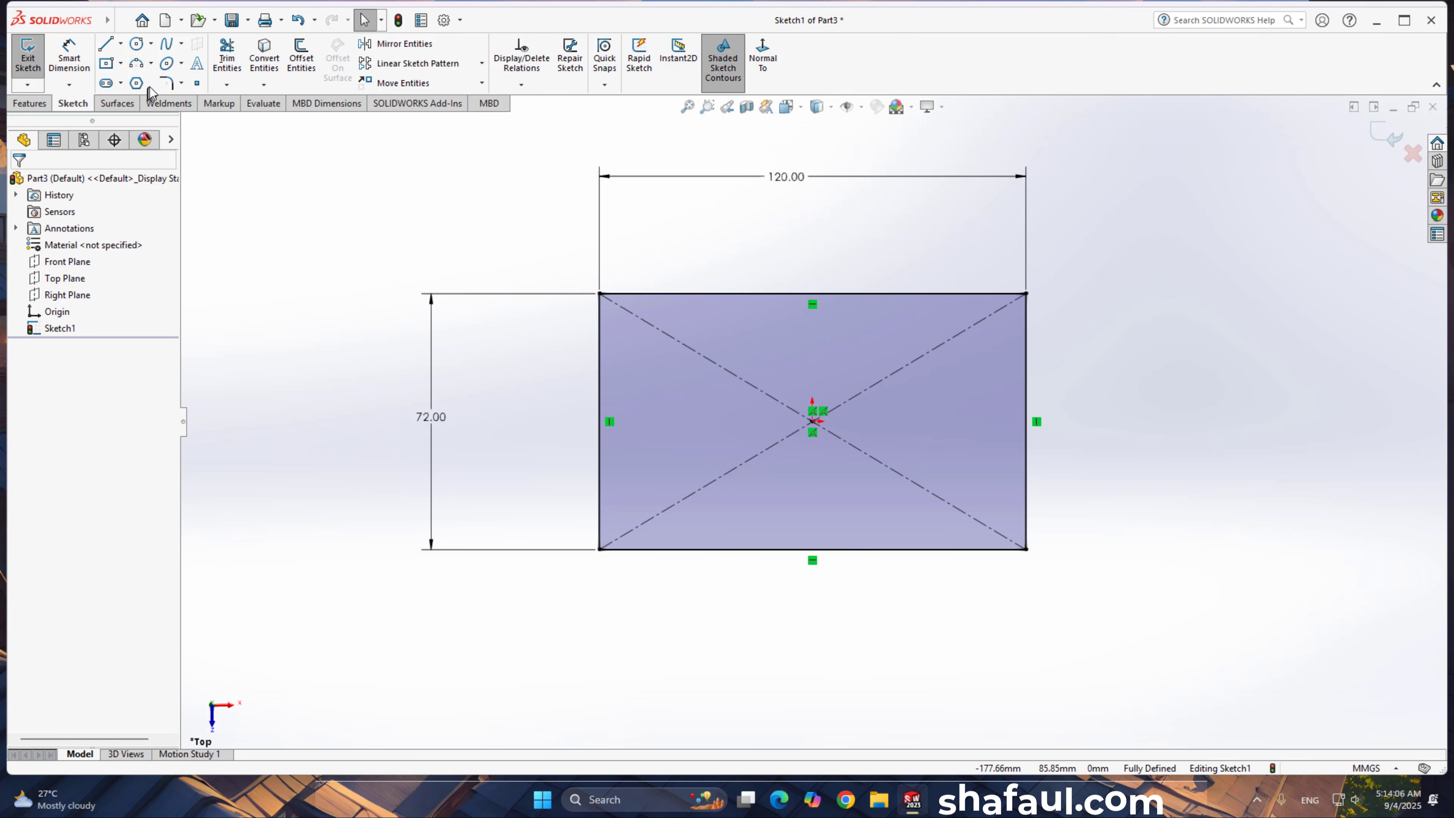
Step: Round all four corners of the rectangle with 12 mm sketch fillets
left_click(166, 83)
type("12")
left_click(599, 293)
left_click(599, 549)
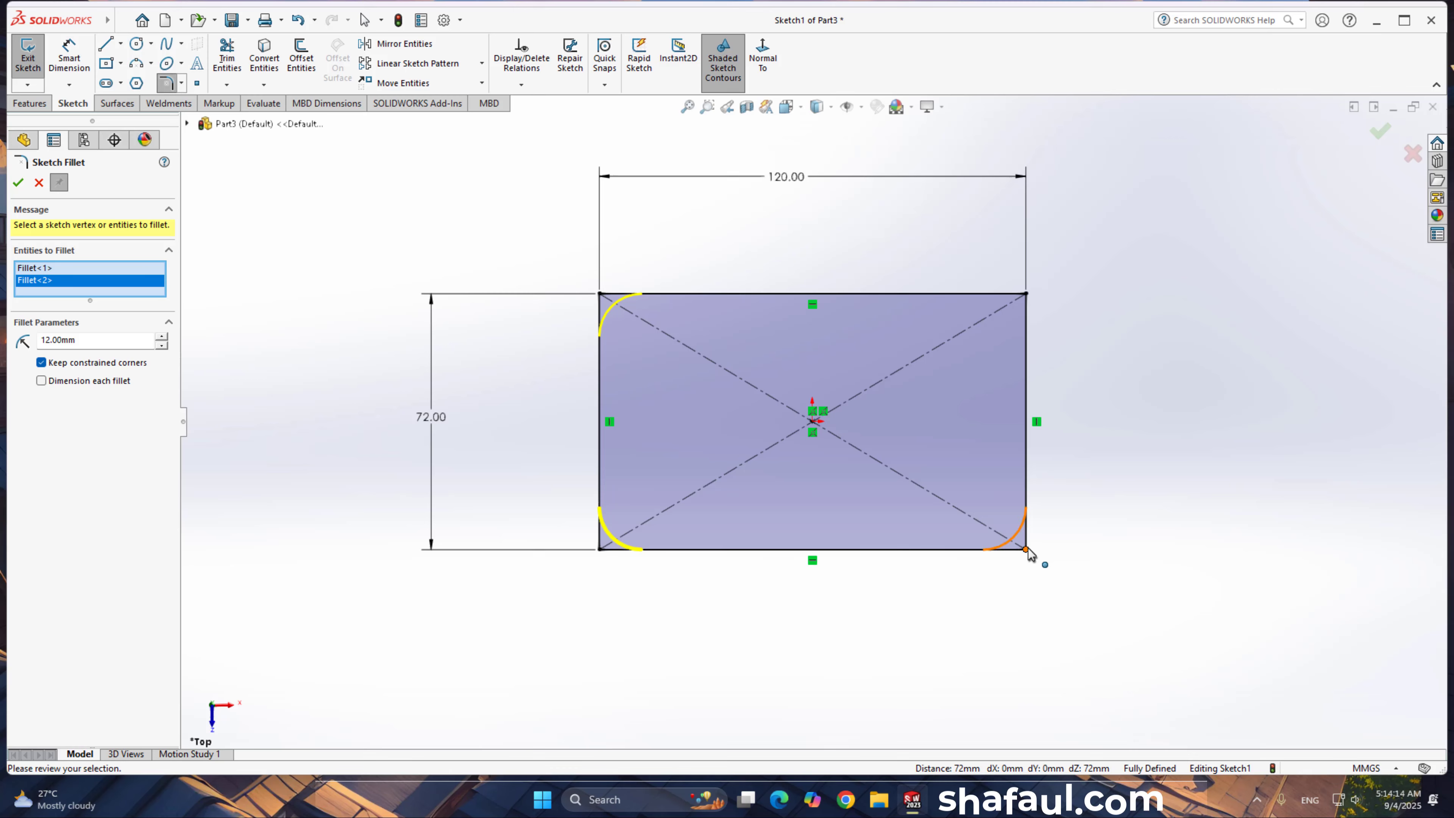
left_click(1026, 549)
left_click(1028, 294)
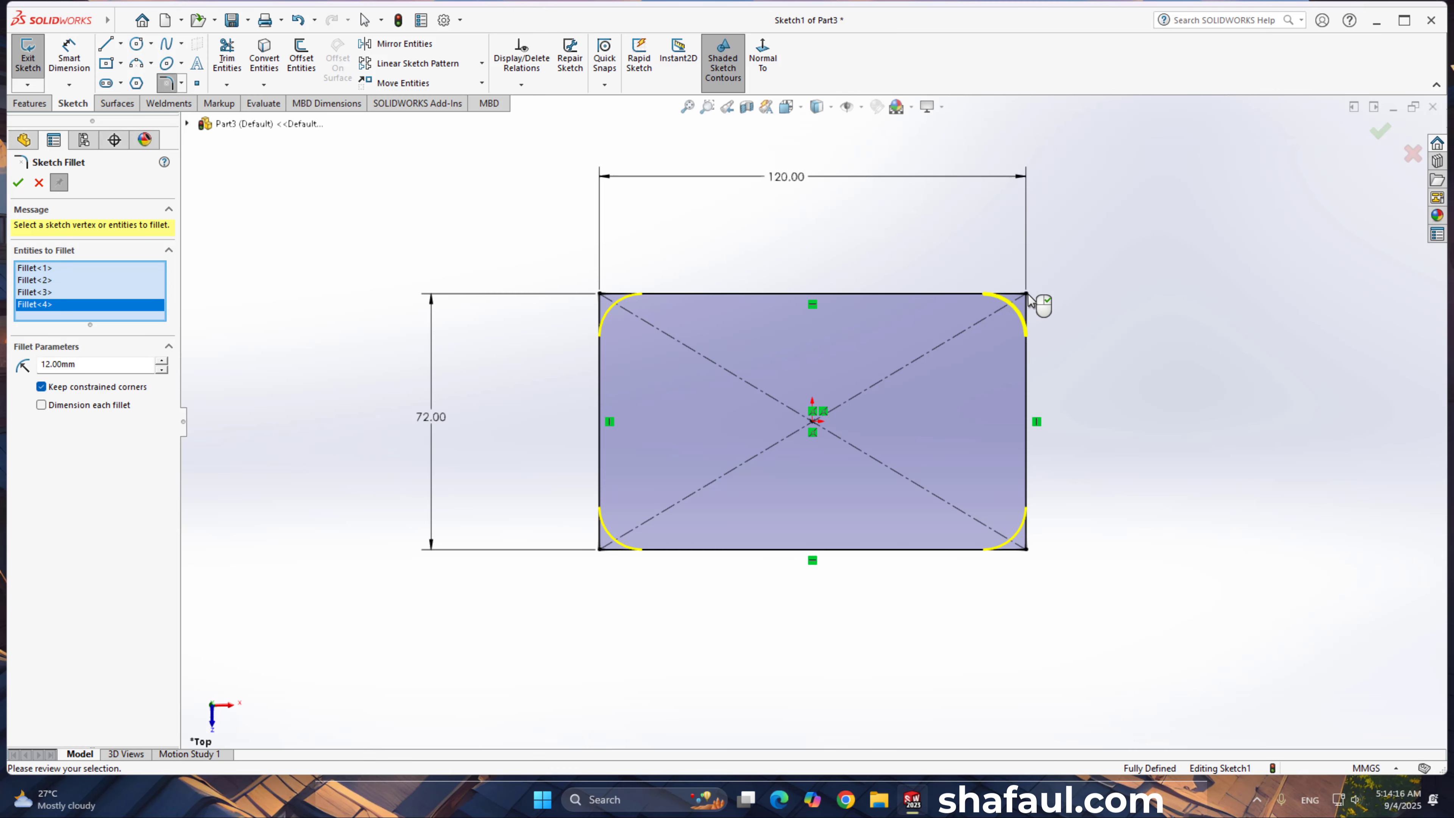
right_click(1028, 294)
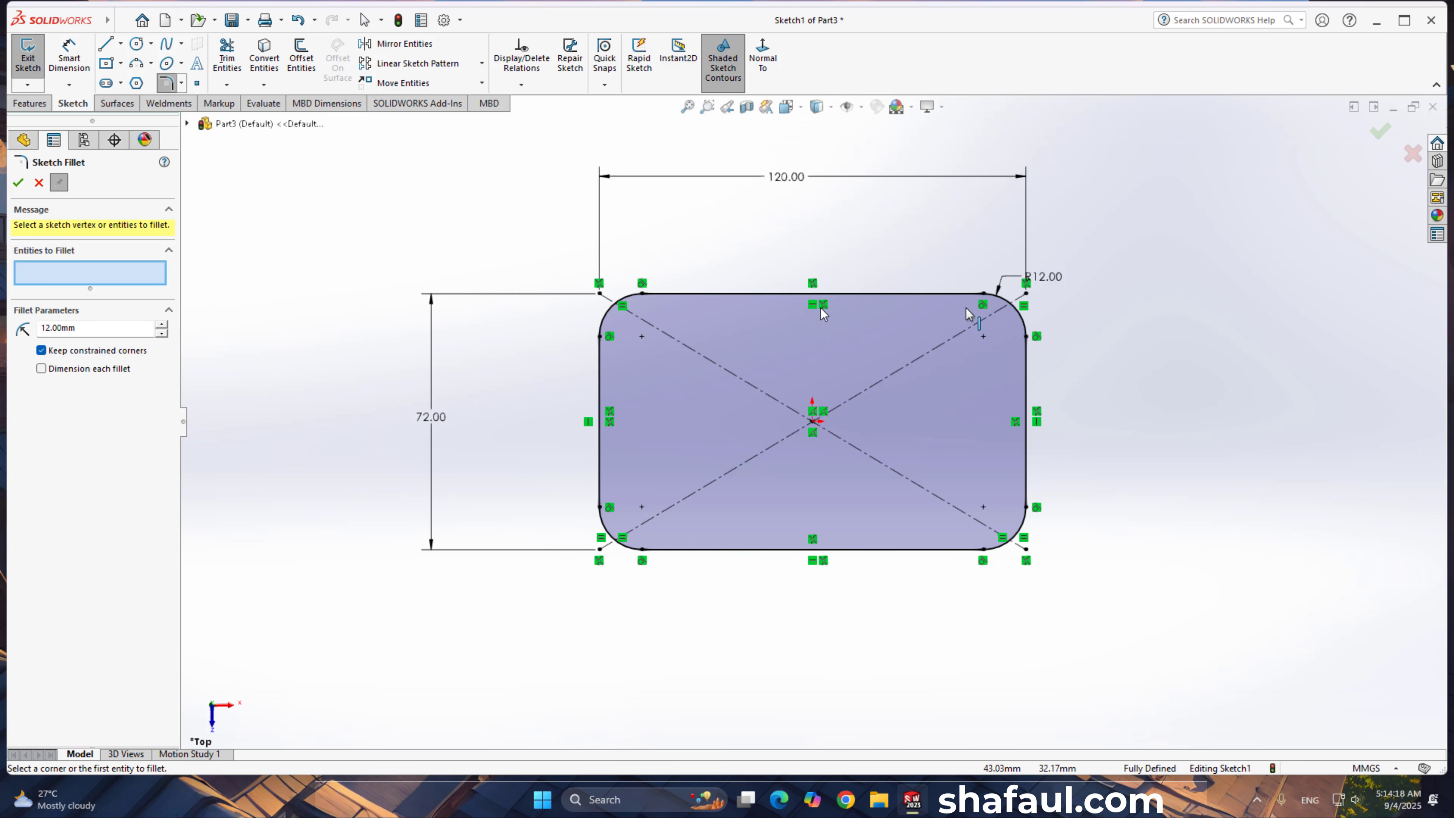
left_click(38, 183)
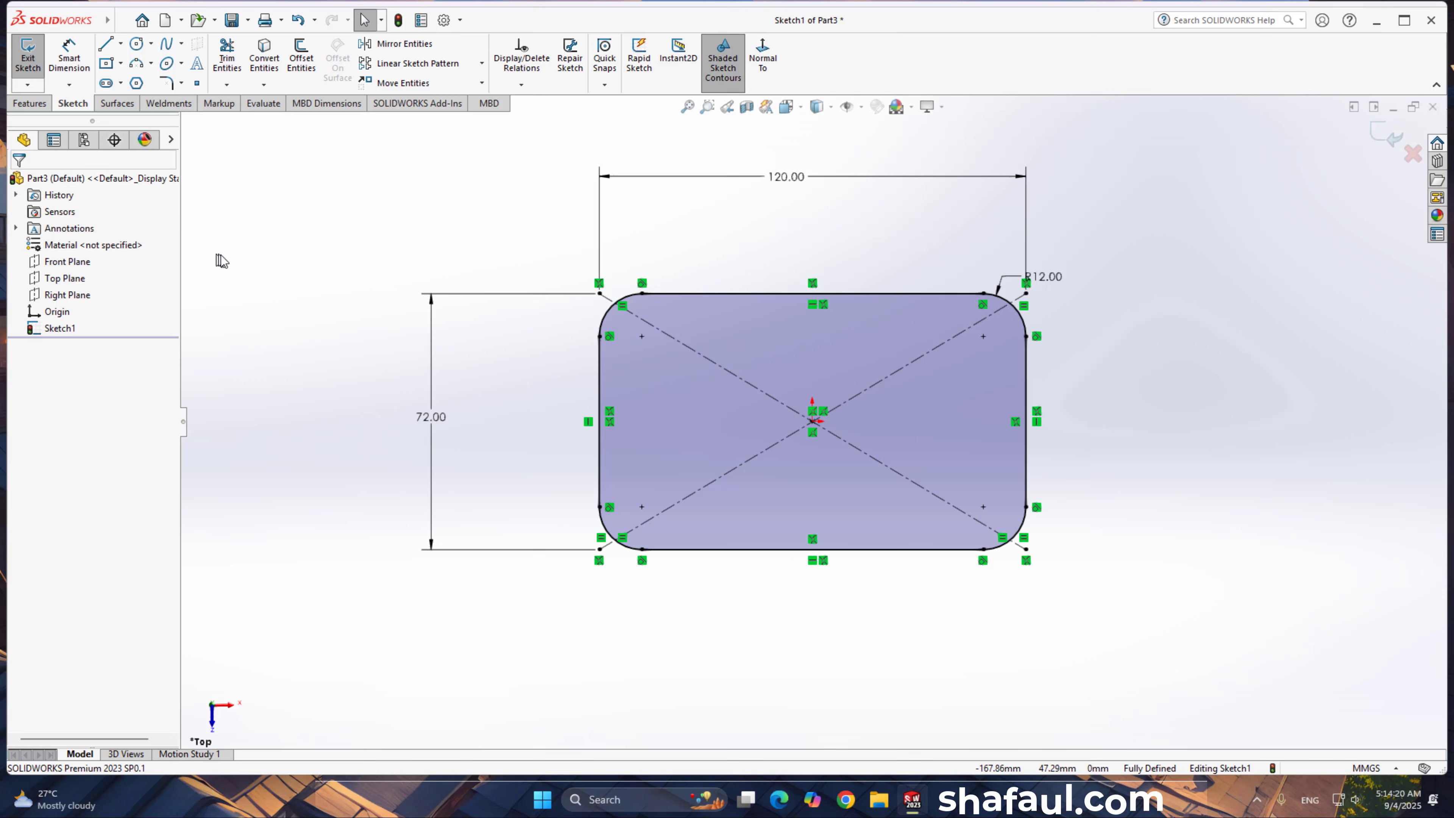
Step: Draw four circles centred on the corner fillets' centre points, with radii of about 5.6, 4.1, 5.3 and 8.2 mm
right_click_drag(236, 267, 282, 273)
left_click(642, 336)
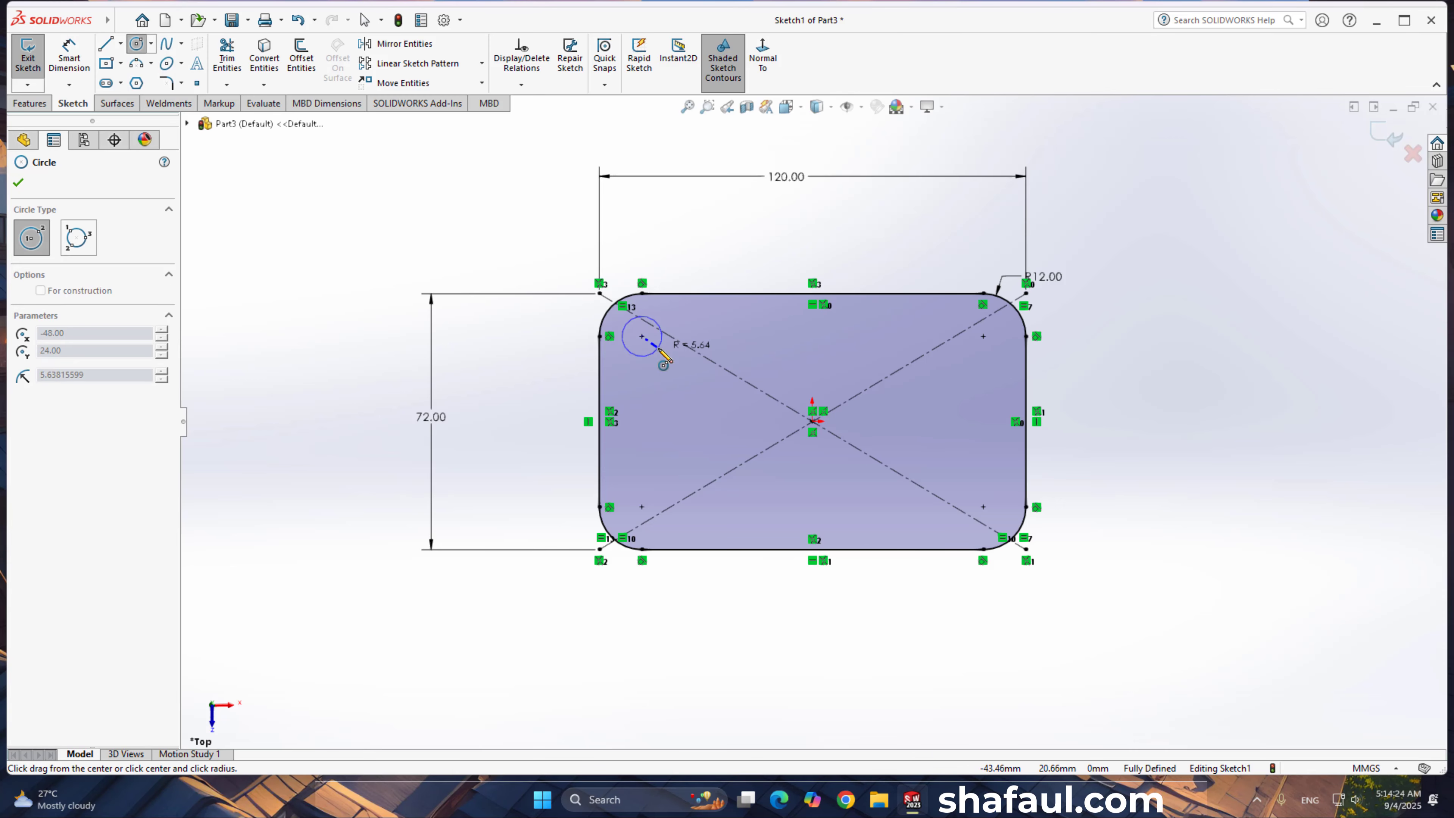
left_click(662, 336)
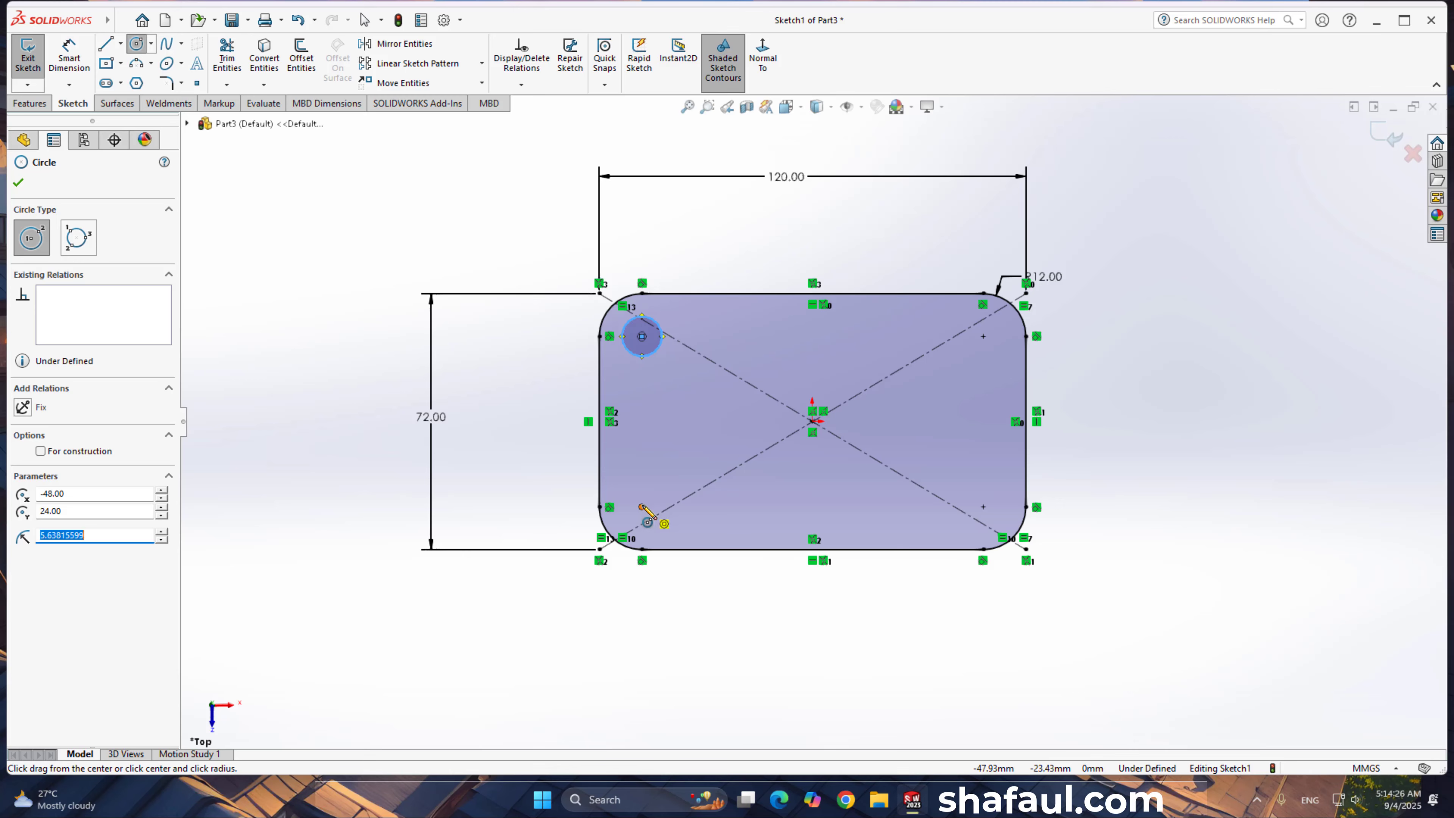
left_click(641, 507)
left_click(652, 519)
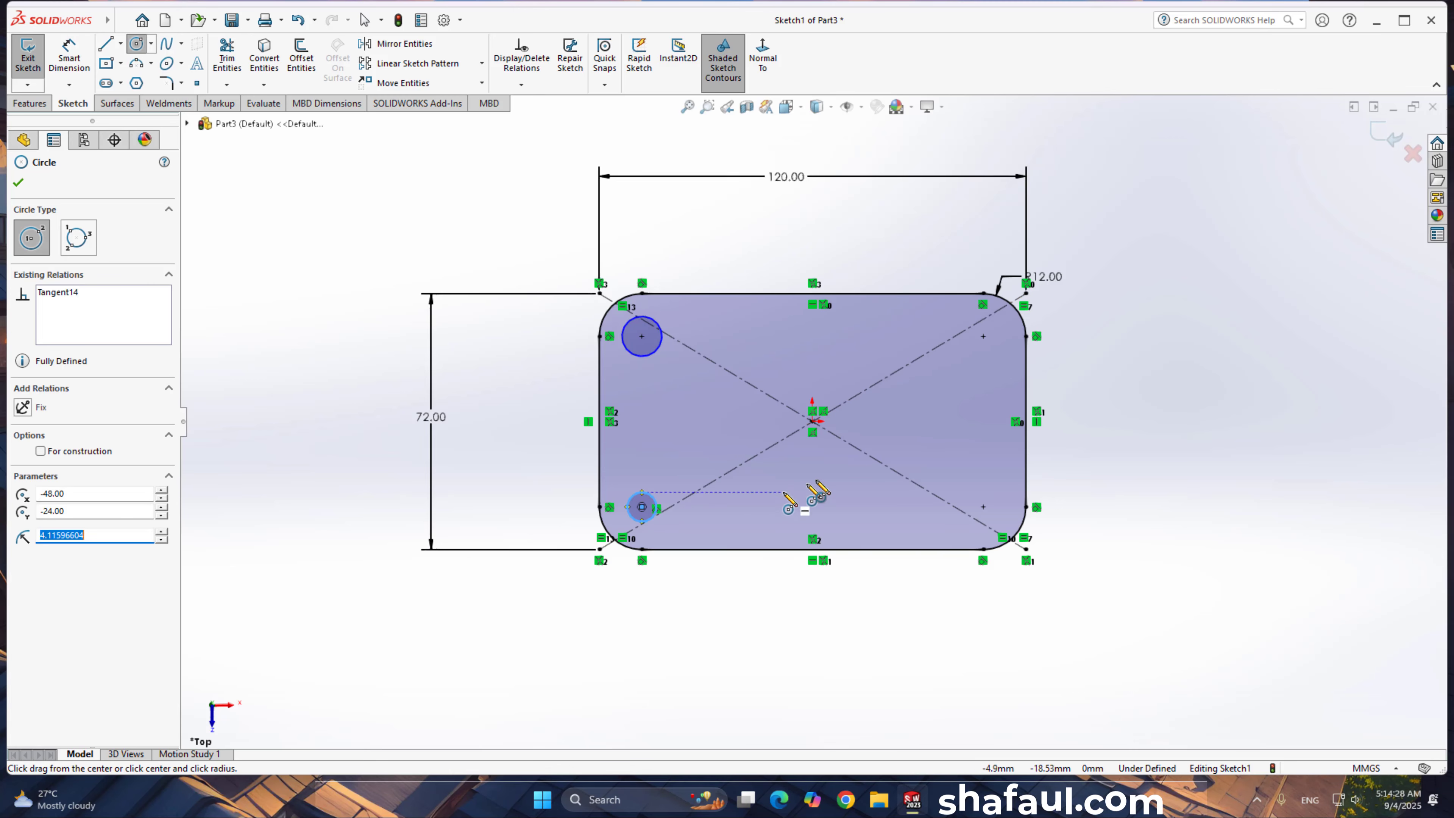
left_click(983, 336)
left_click(997, 348)
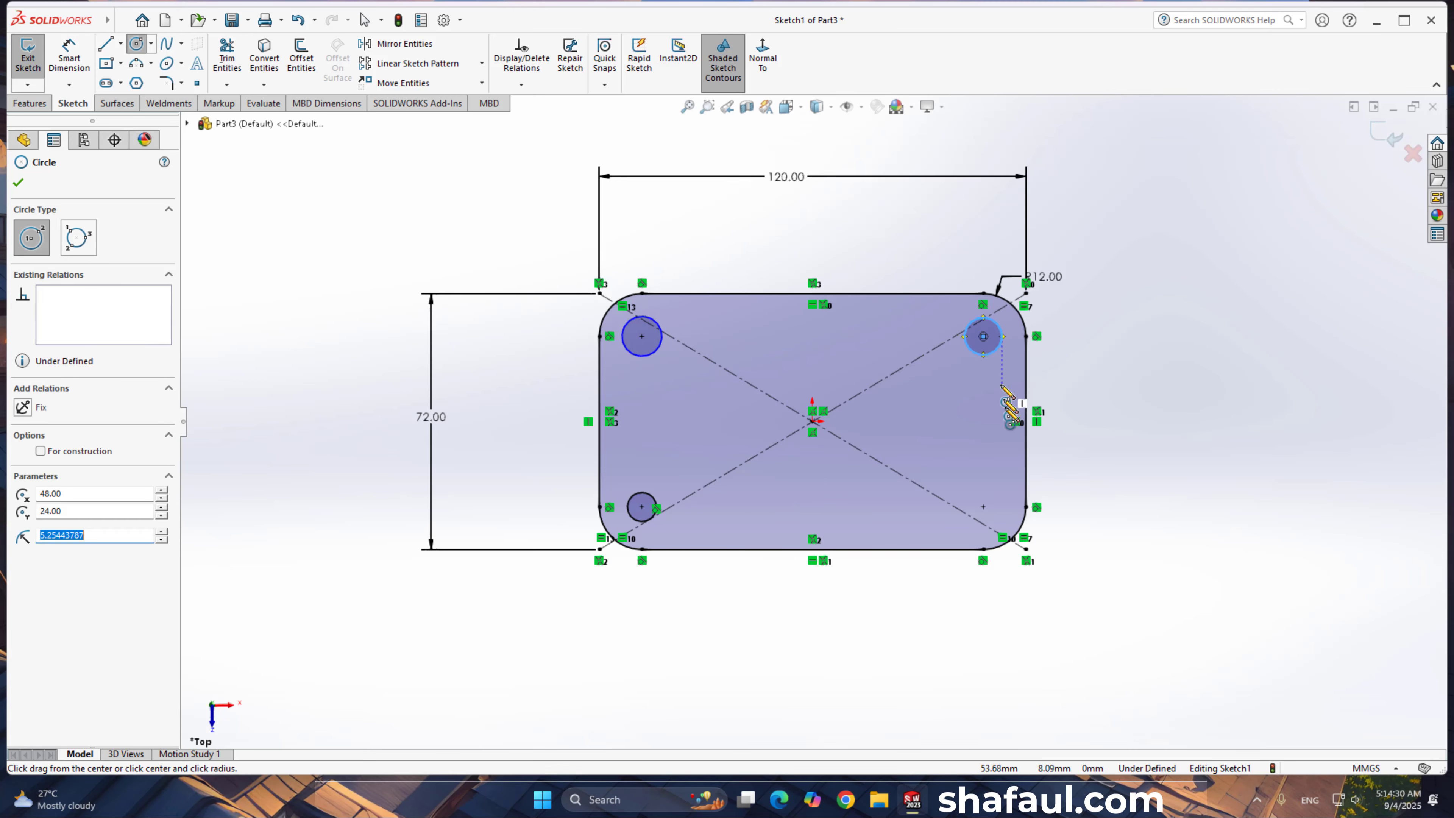
left_click(983, 507)
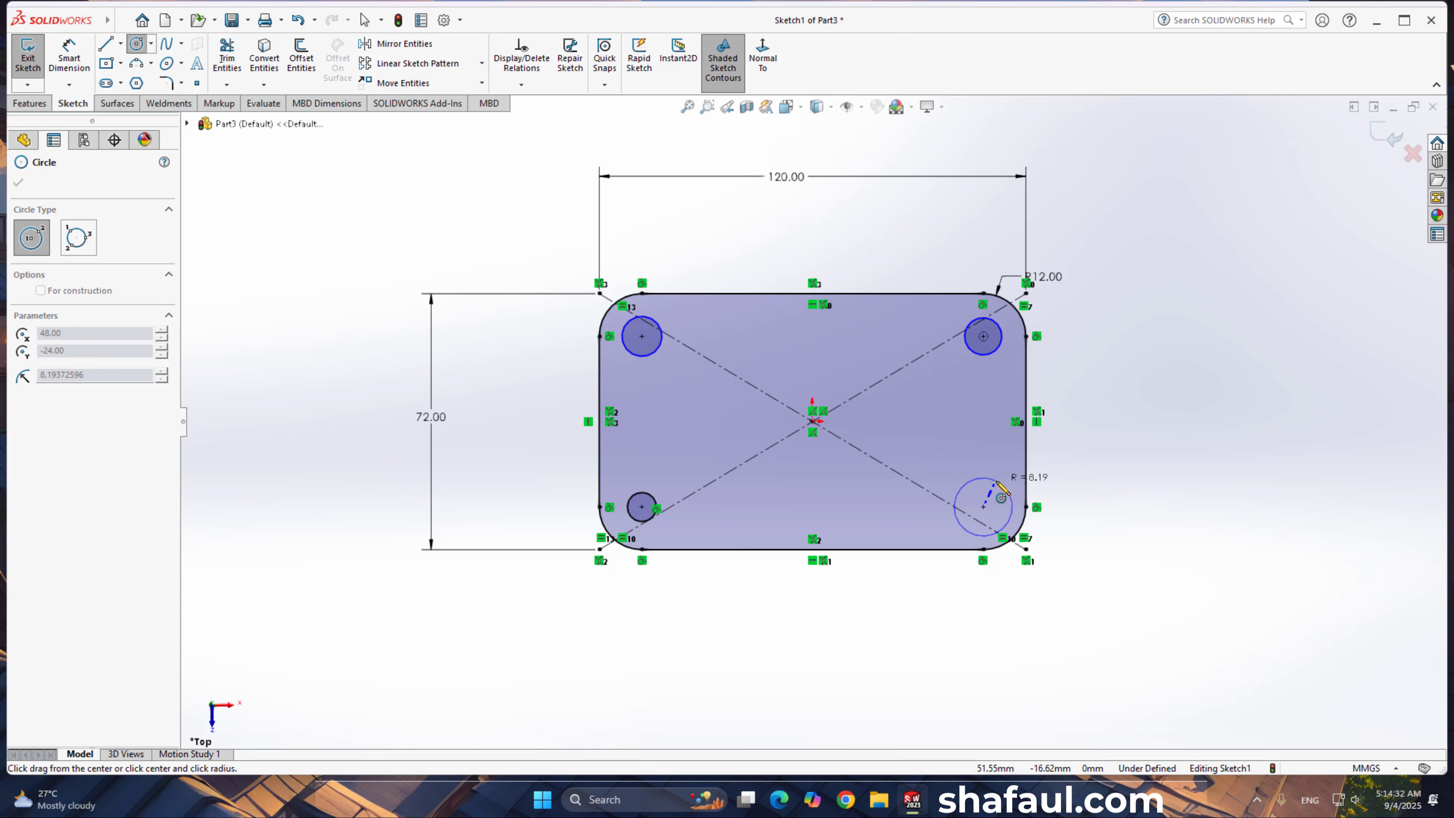
left_click(1007, 491)
Step: Dimension the lower-right corner circle with a diameter of 12 mm
right_click_drag(1088, 482, 1113, 383)
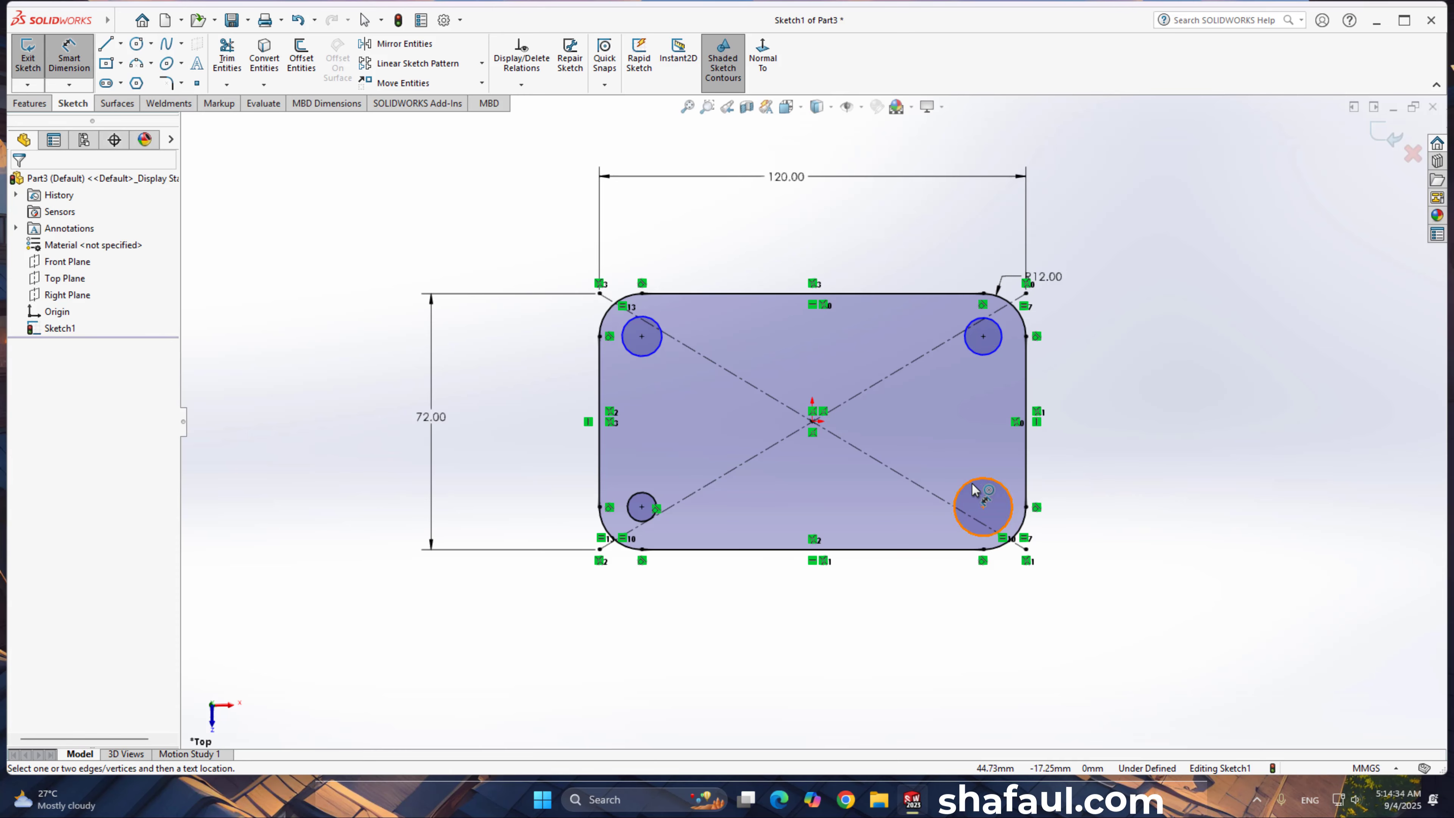
left_click(976, 481)
left_click(1156, 477)
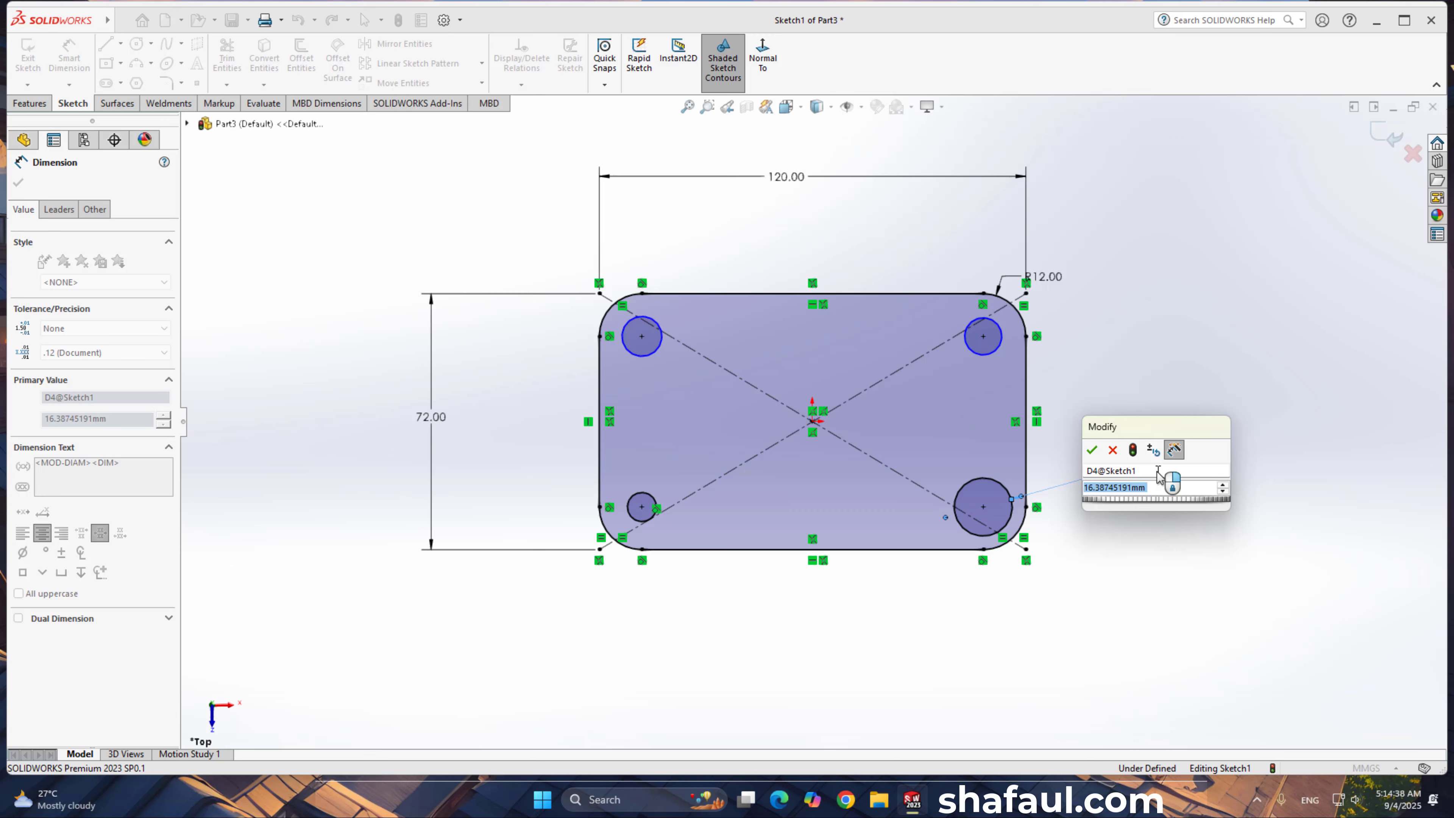
type("12")
key("Return")
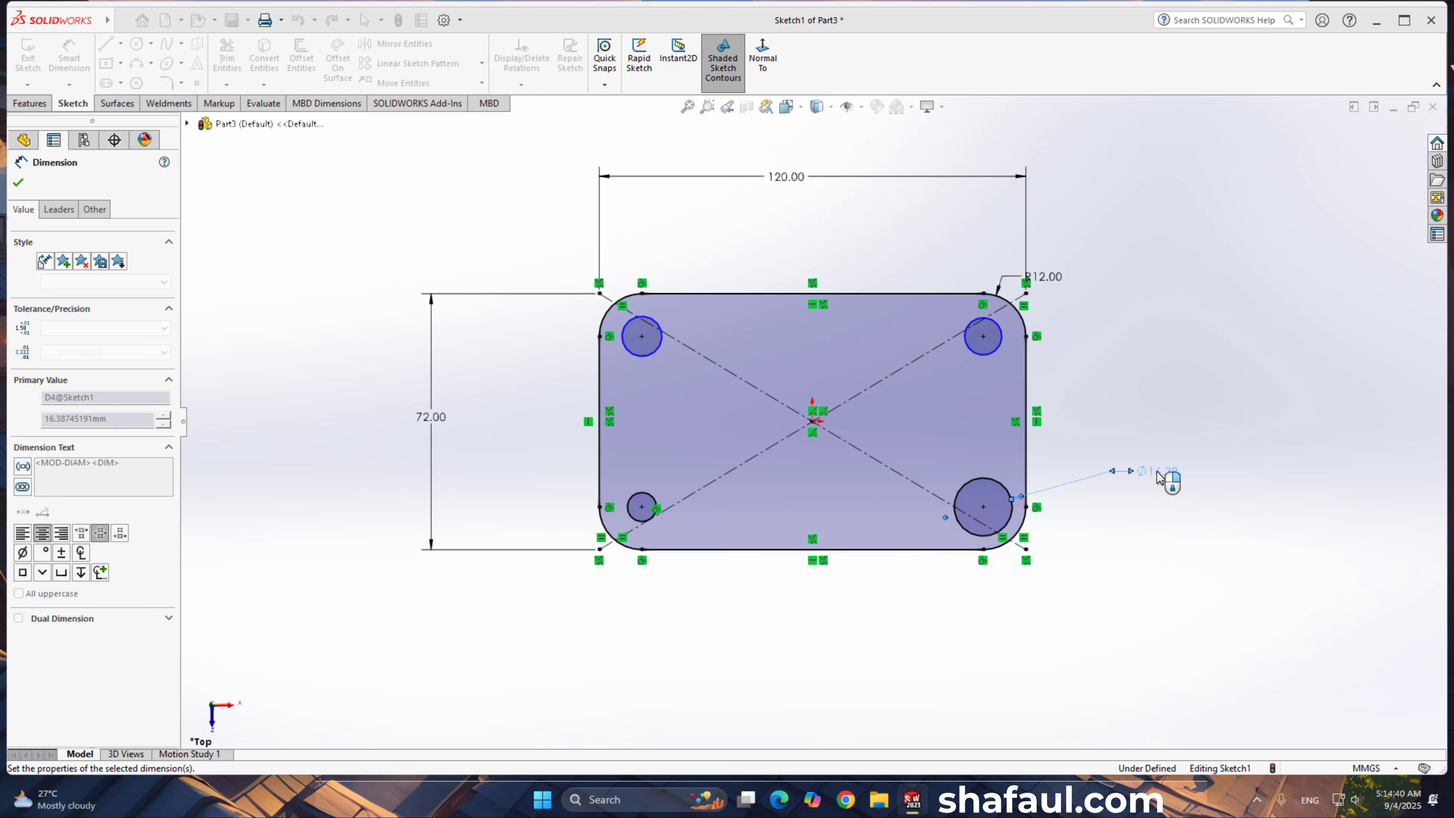
right_click(1173, 346)
left_click(1196, 358)
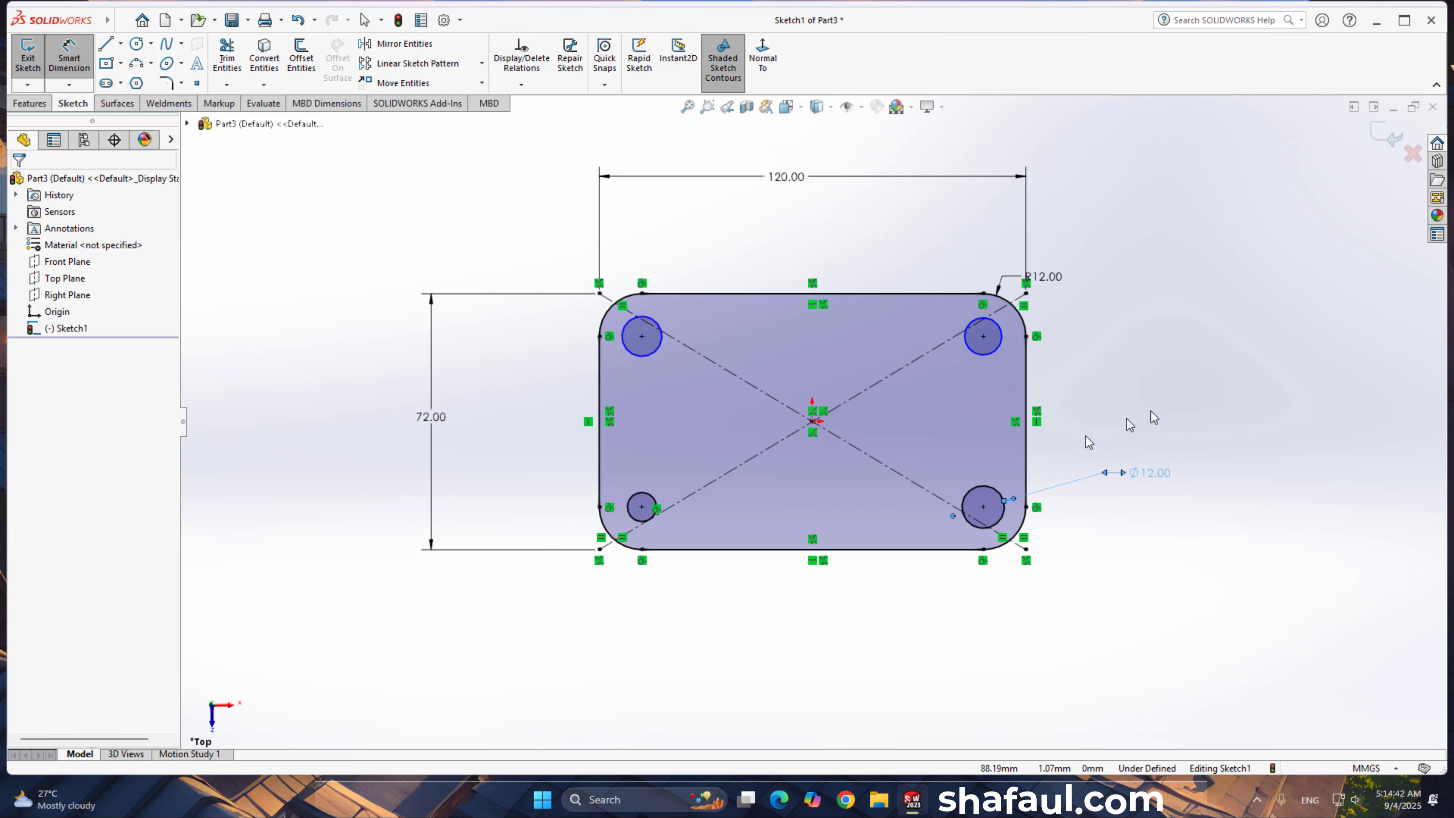
Step: Apply an Equal relation to the four corner circles
left_click(1003, 496)
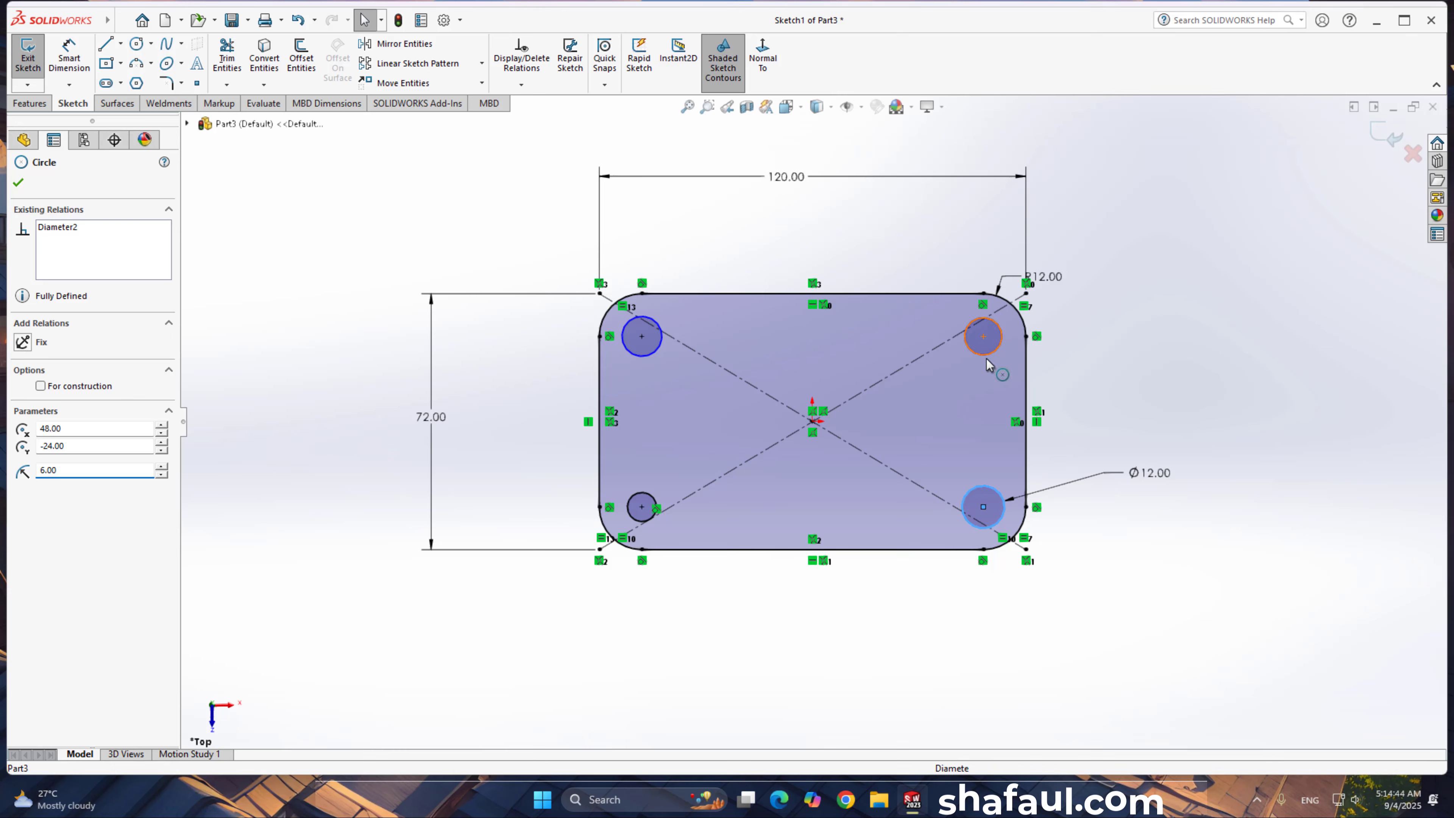
left_click(996, 349, "ctrl")
left_click(658, 351, "ctrl")
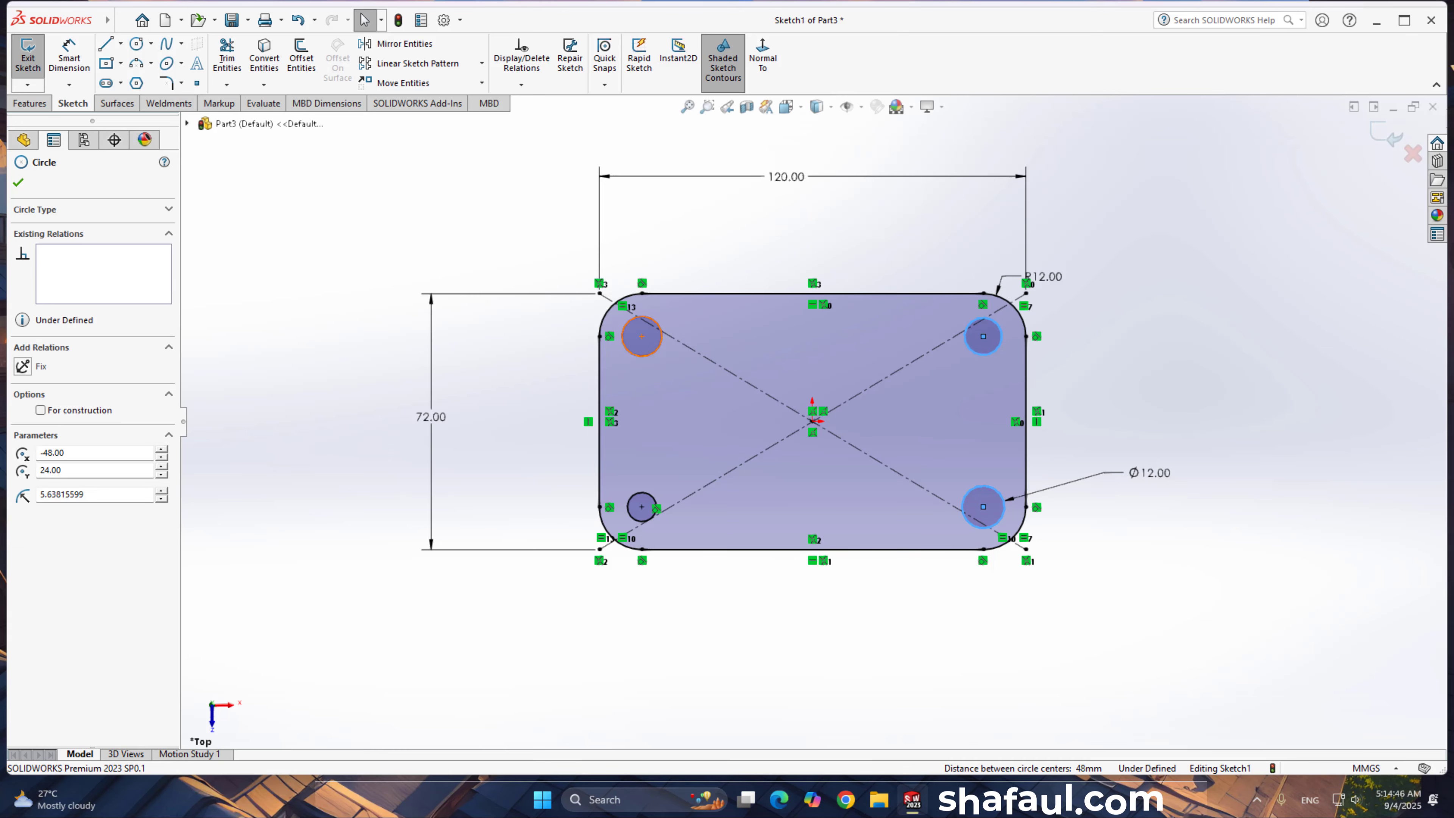
left_click(650, 500, "ctrl")
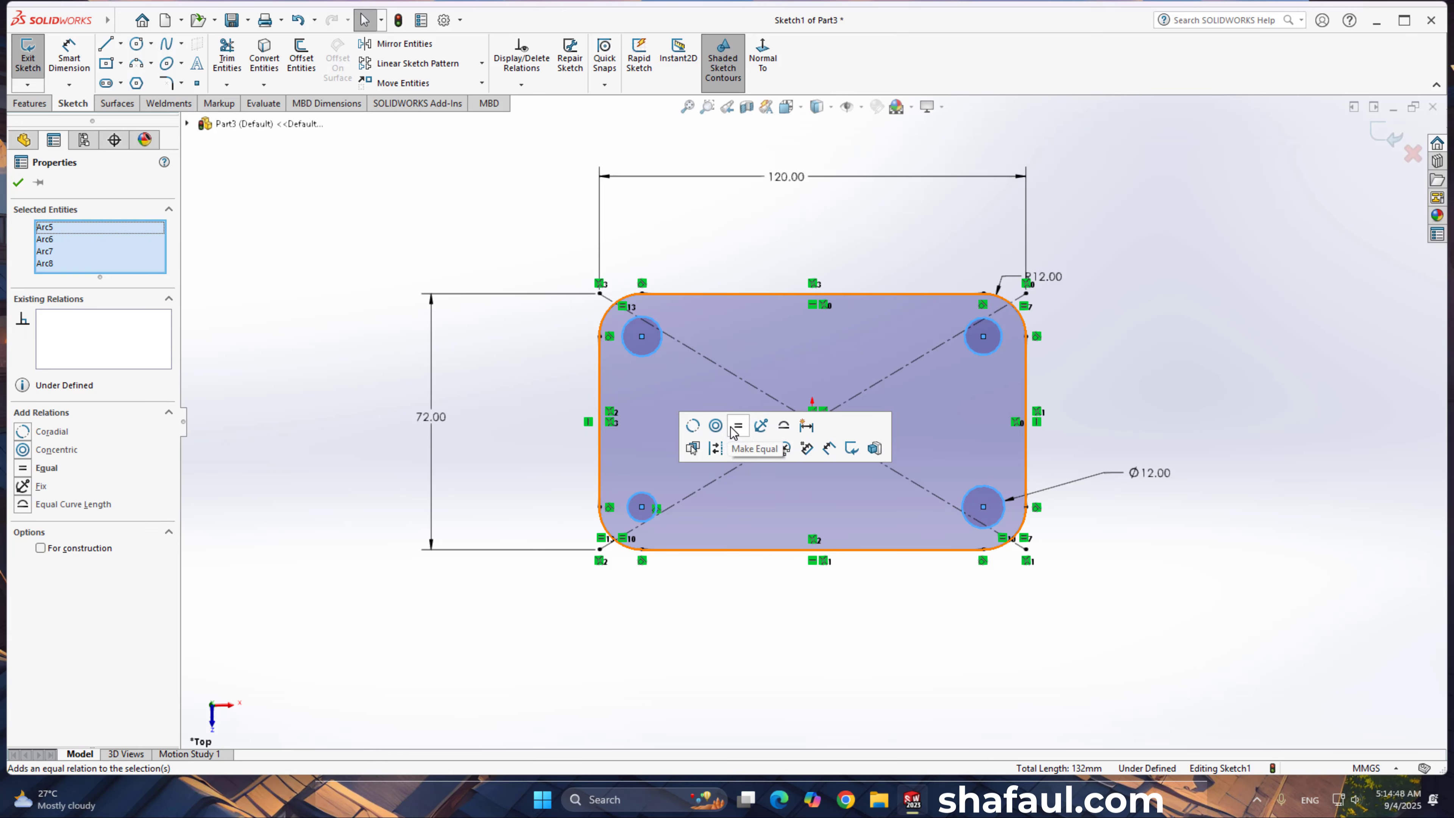
left_click(736, 427)
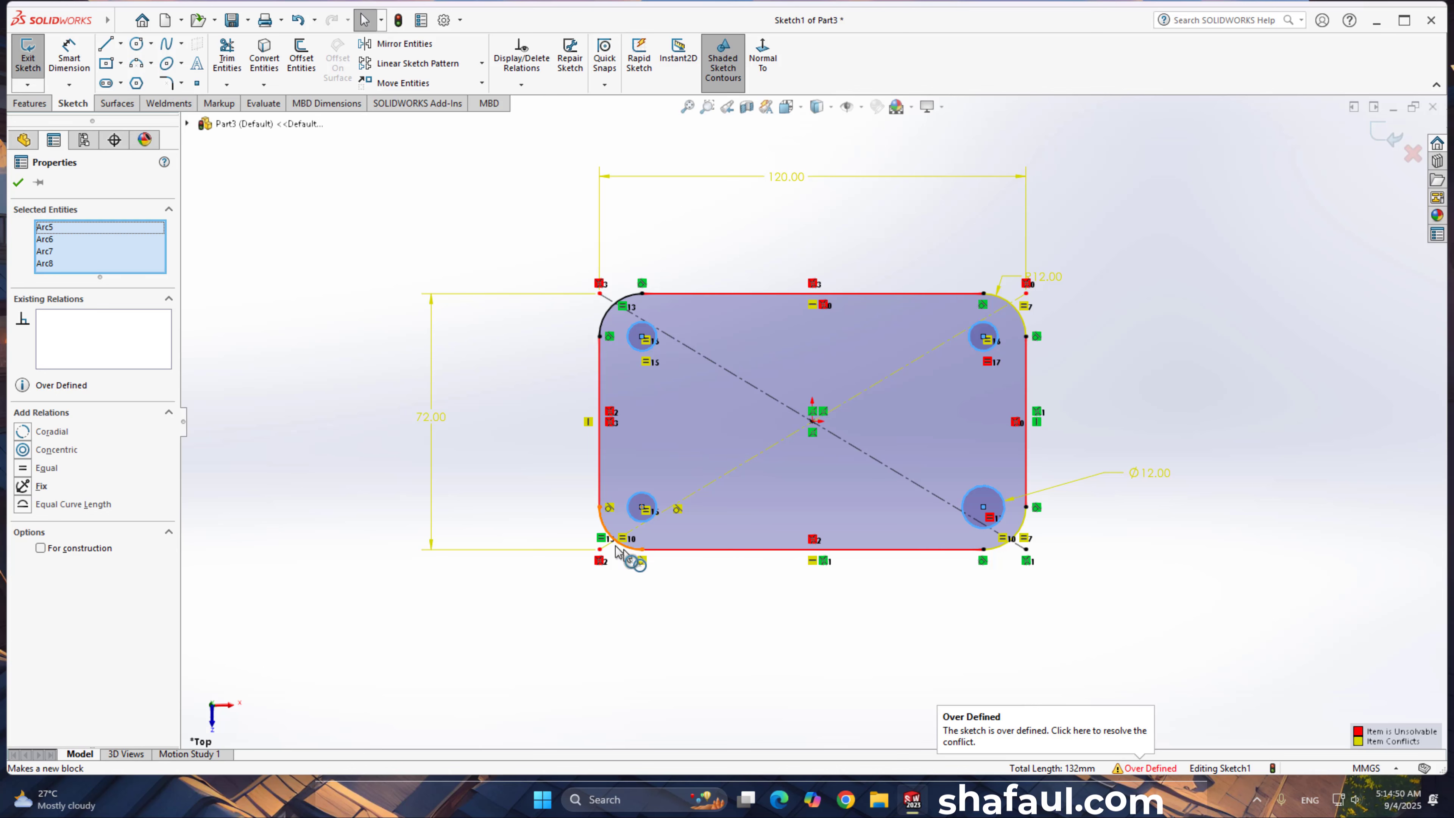
left_click(17, 182)
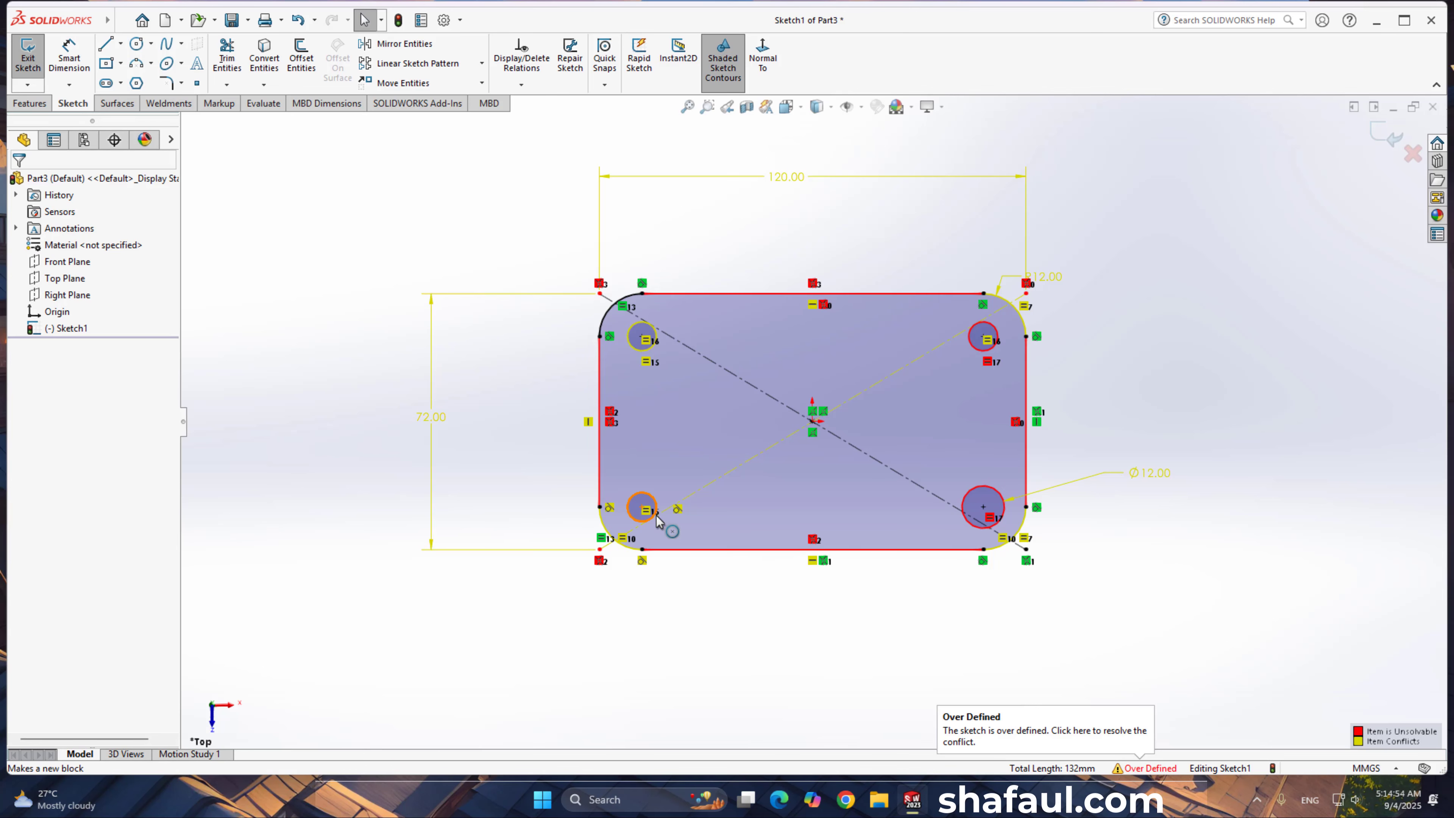
Step: Delete the conflicting Tangent relation between the lower-left circle and the diagonal construction line
scroll(667, 512, "up", 3)
scroll(717, 497, "down", 3)
scroll(717, 497, "down", 5)
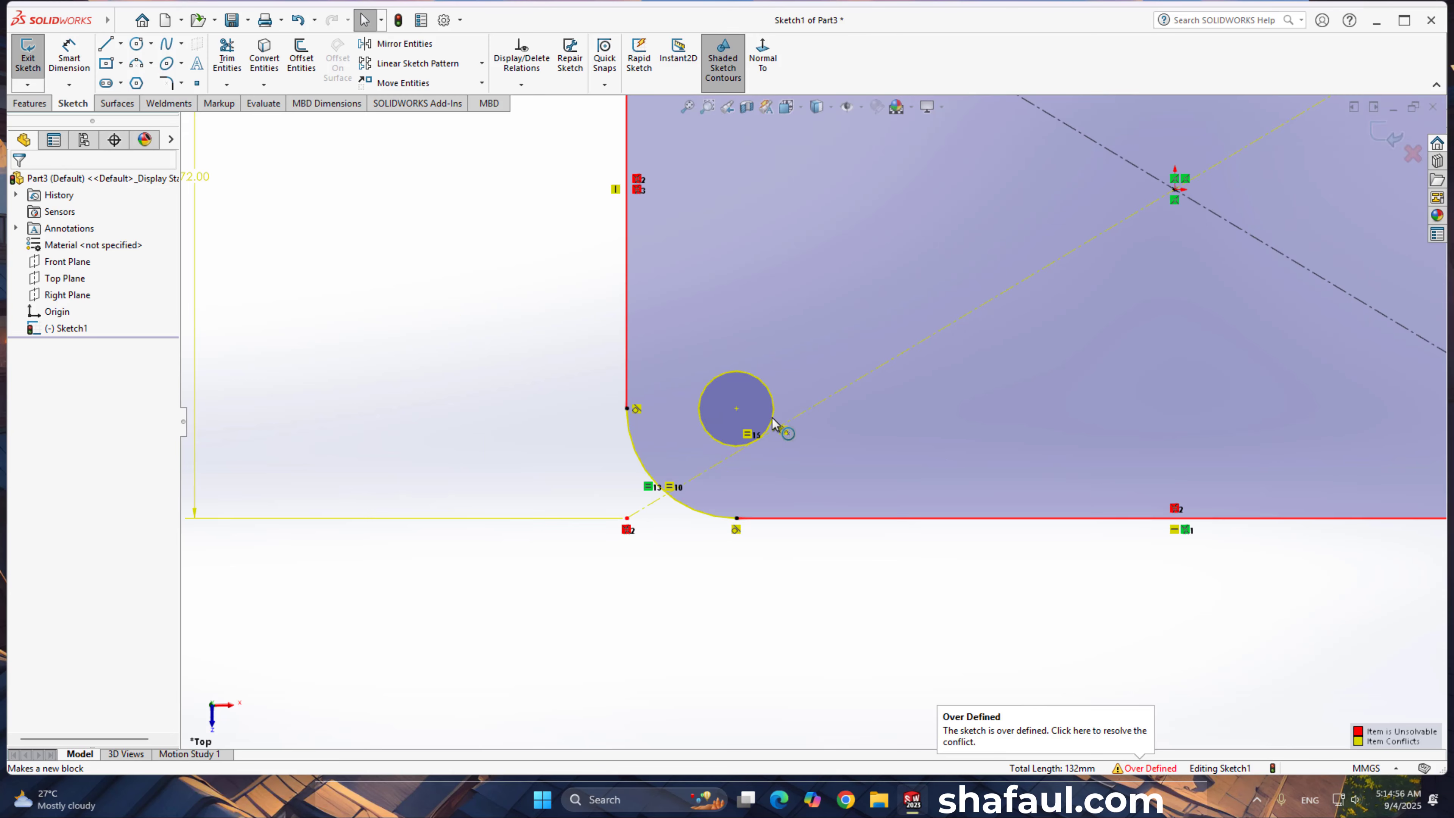
left_click(779, 450)
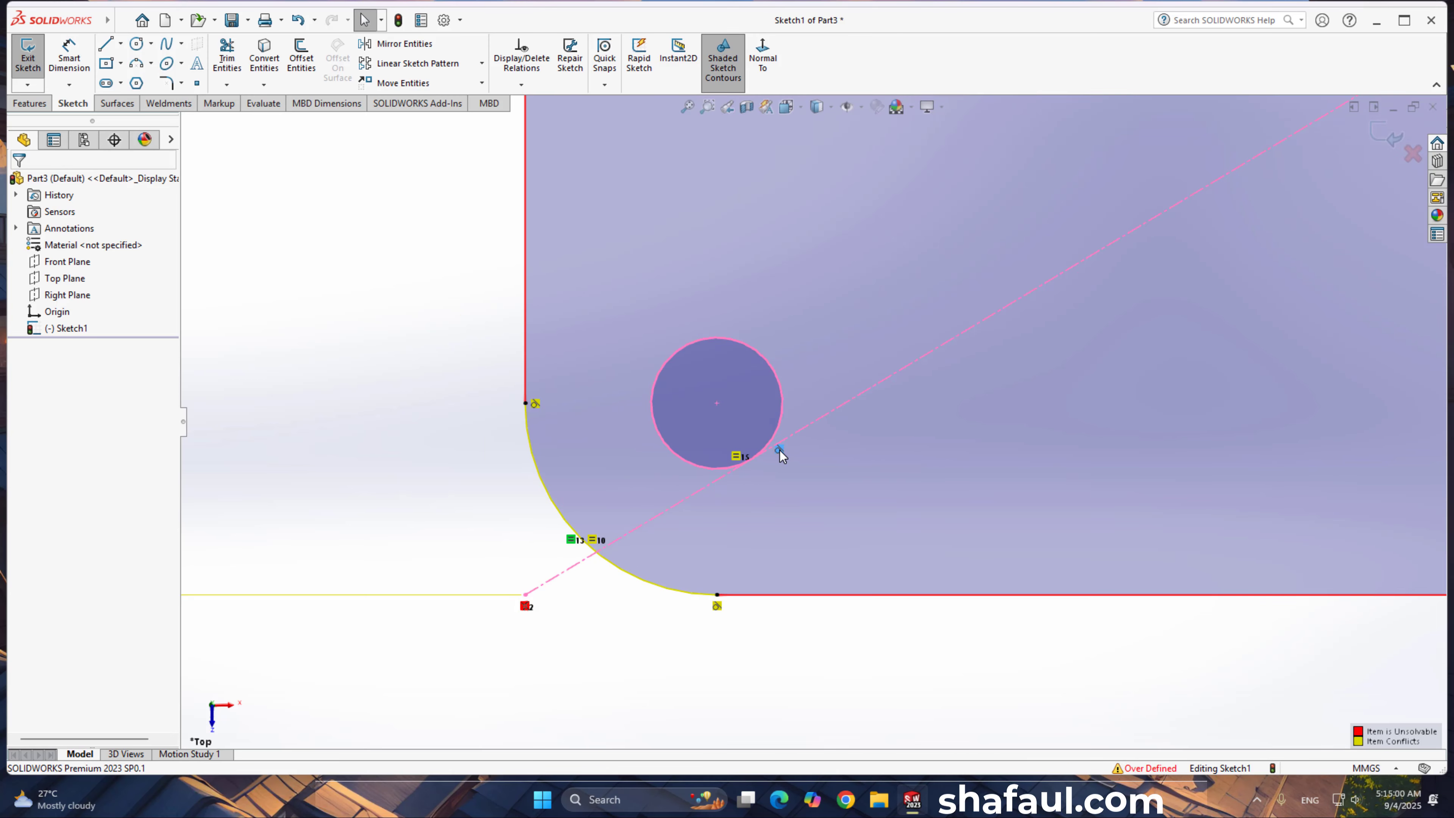
key("Delete")
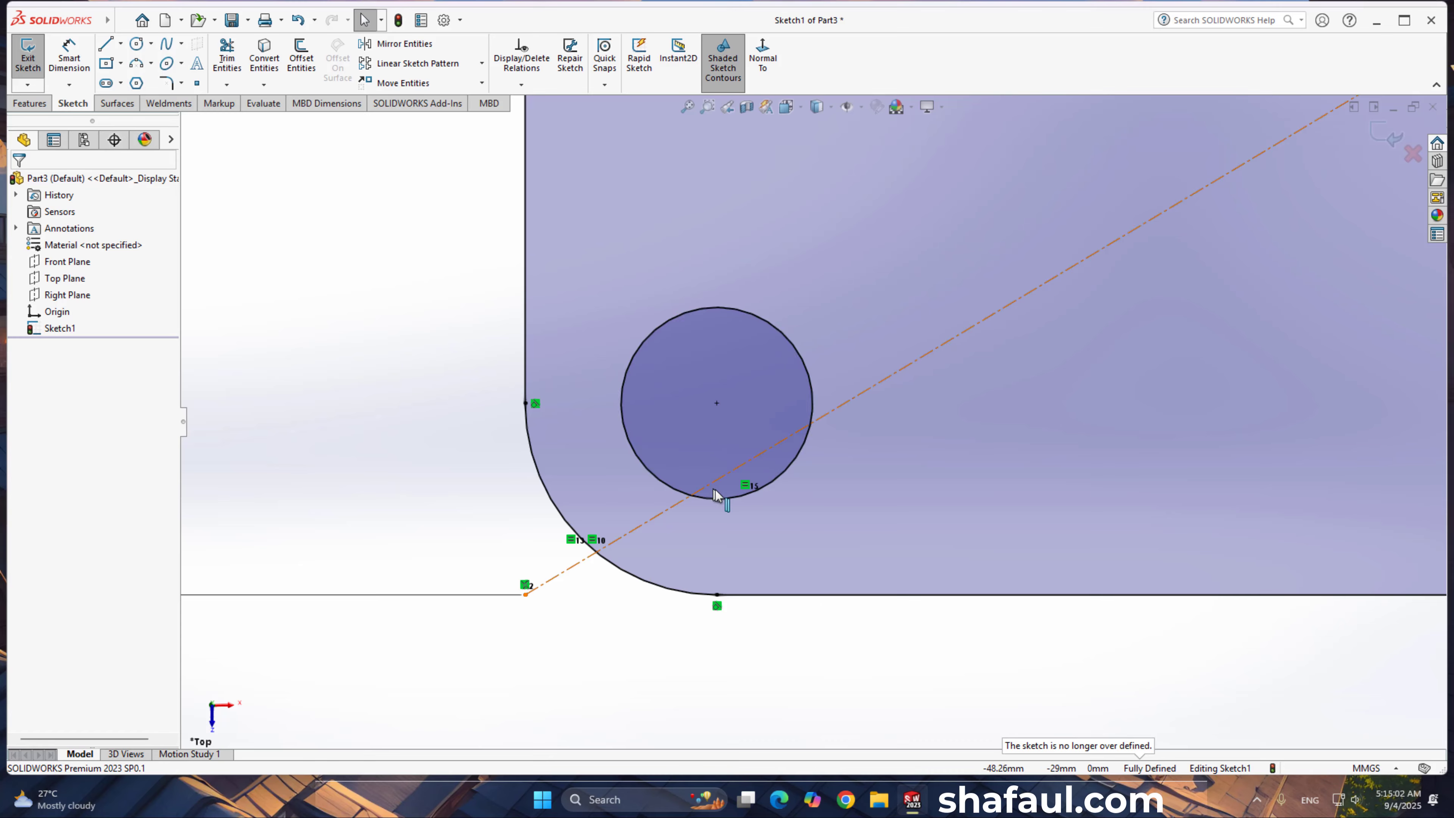
scroll(812, 414, "up", 2)
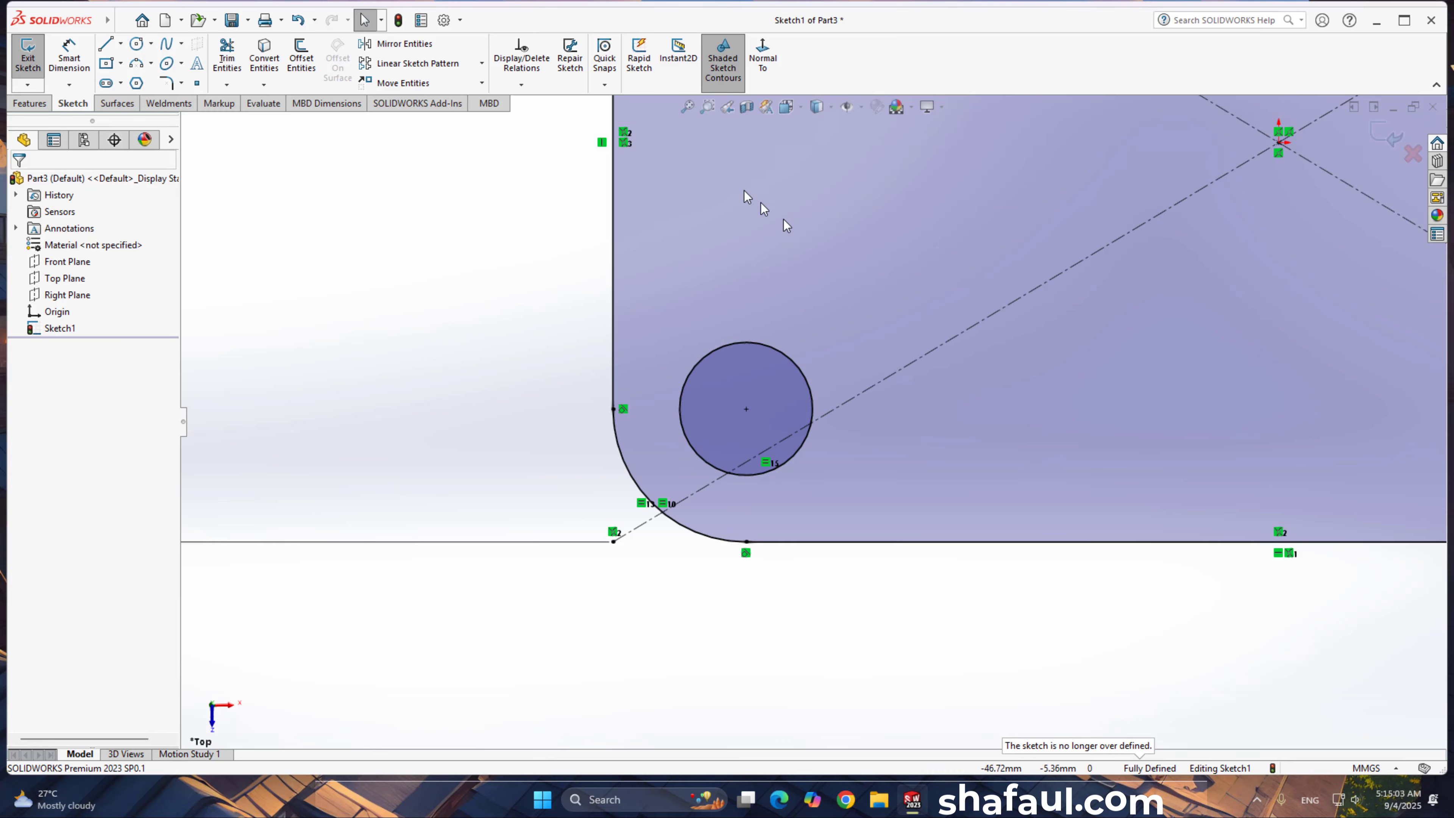
left_click(688, 107)
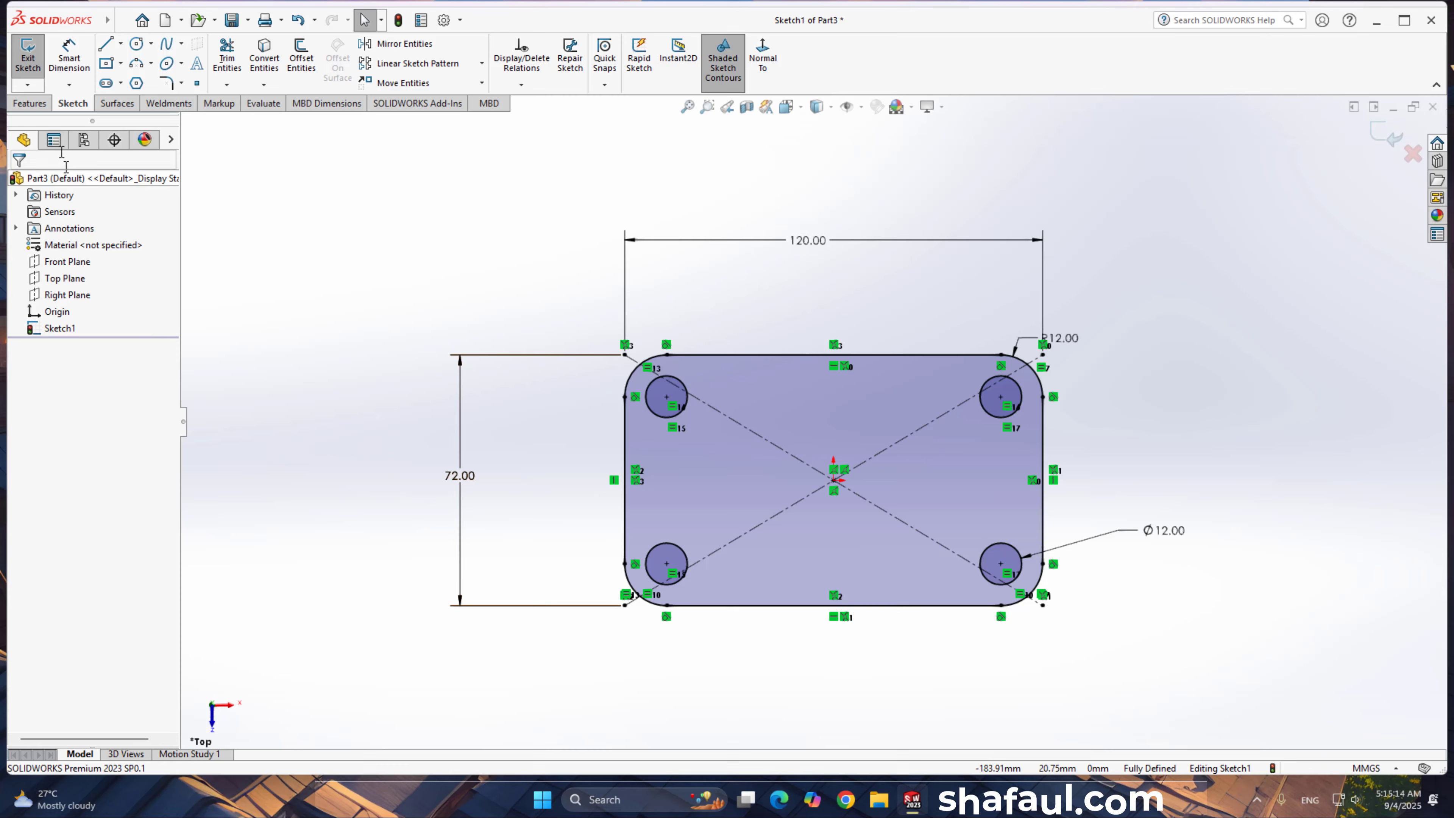
Step: Extrude the base plate sketch as a Blind boss with a depth of 10 mm
left_click(30, 103)
left_click(31, 67)
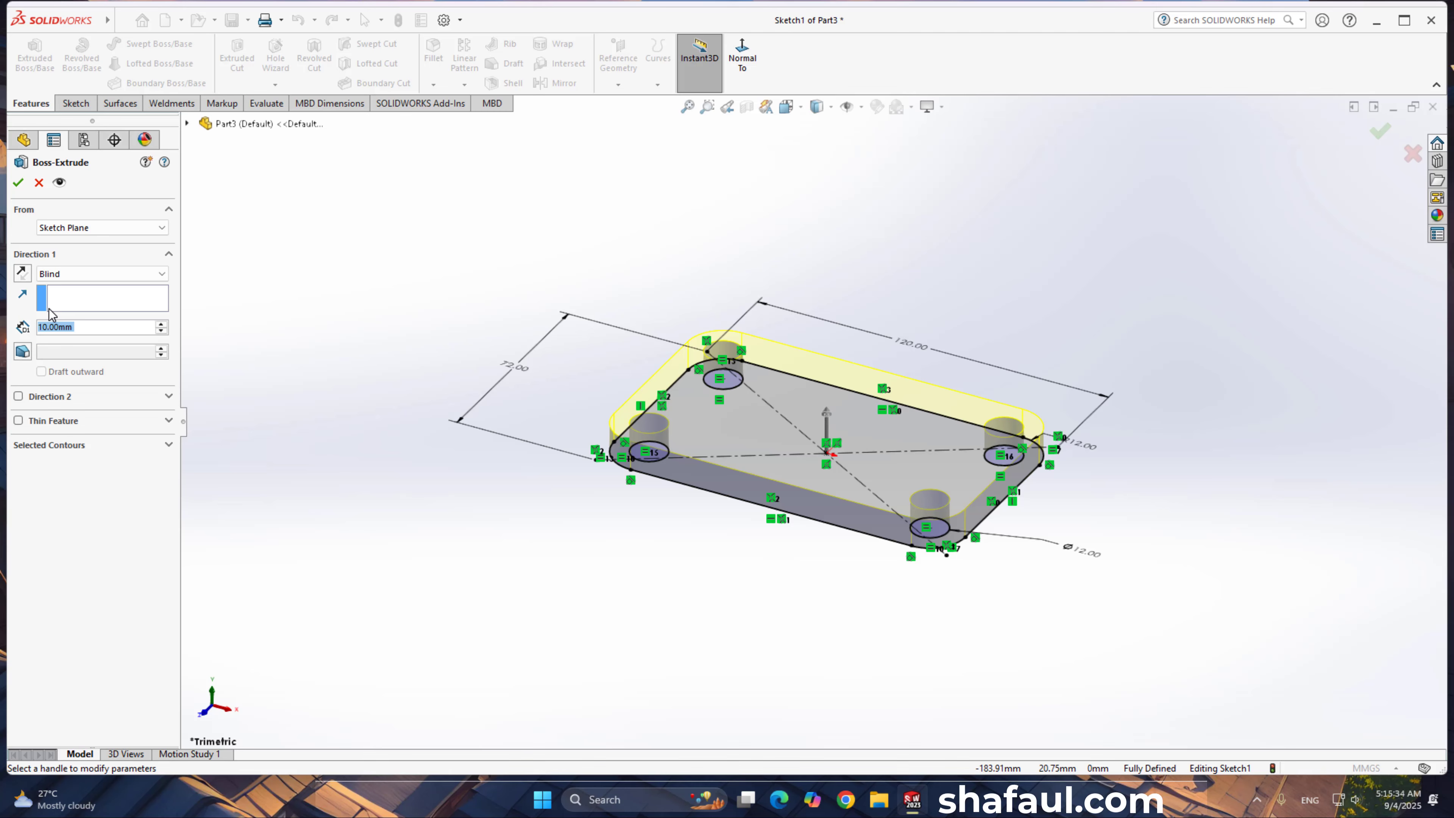
left_click(18, 182)
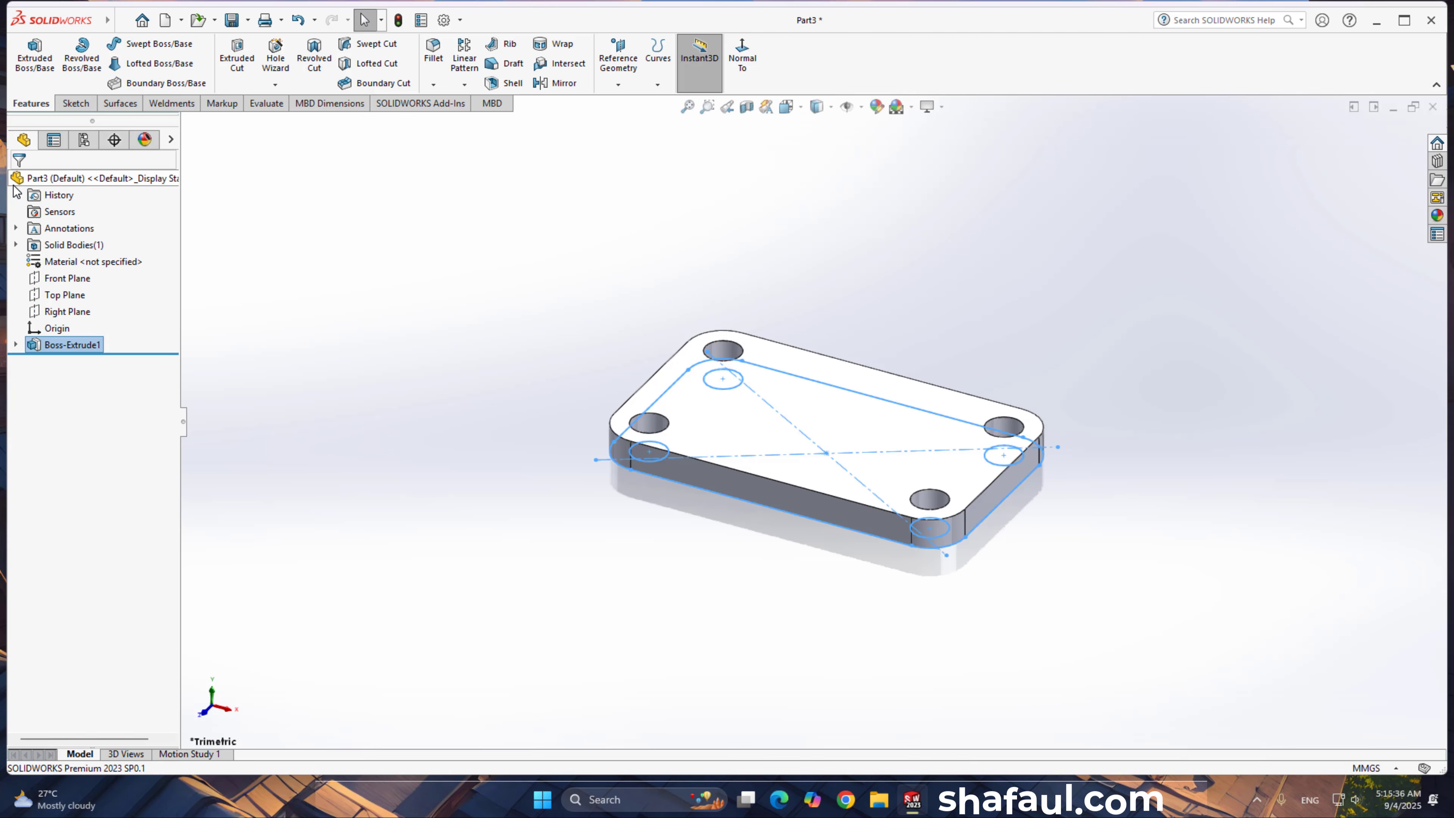
left_click(528, 577)
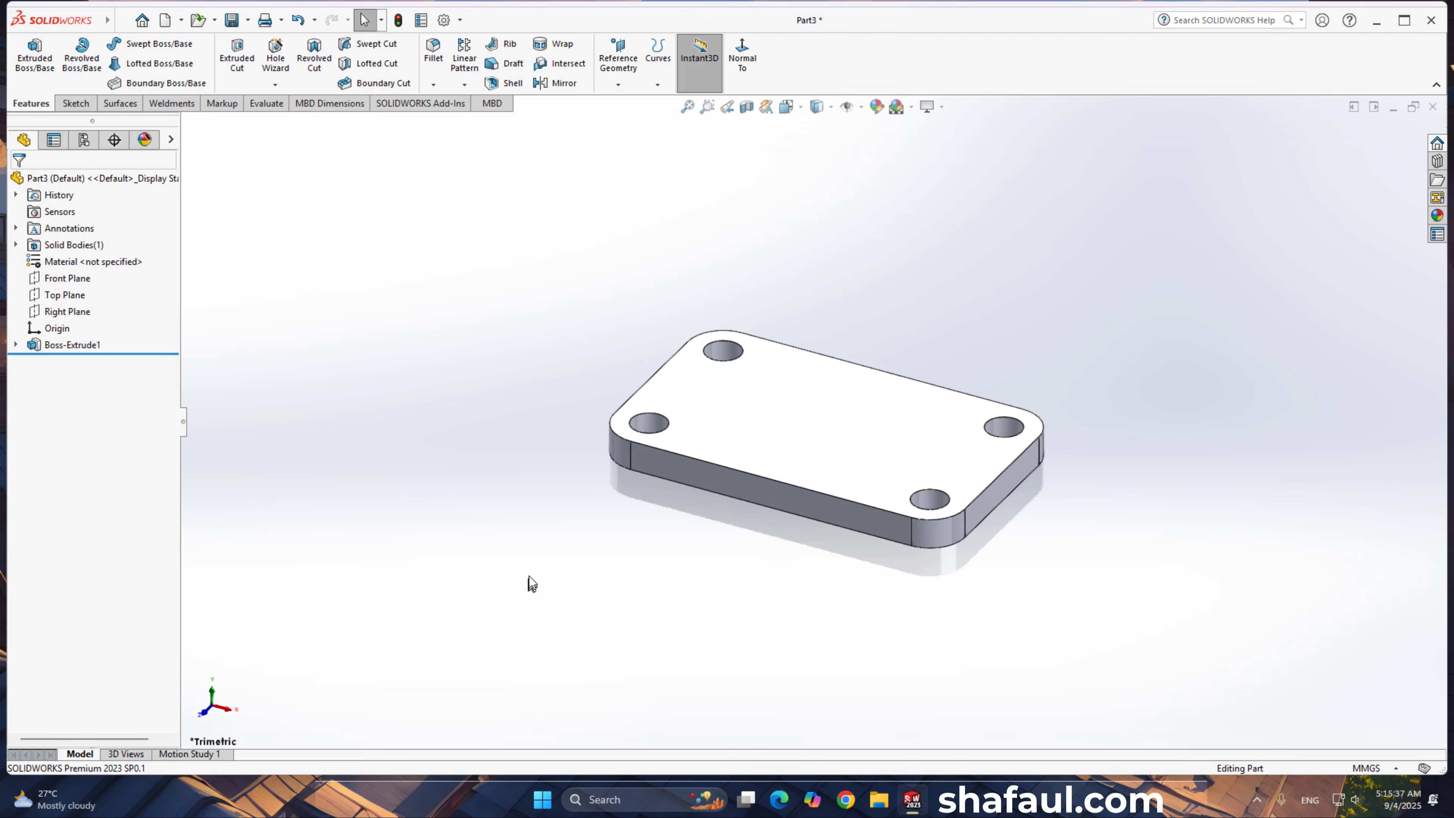
Step: Sketch a corner rectangle about 2.1 mm high on the plate's long front face, starting on its bottom edge and spanning the middle
left_click(688, 476)
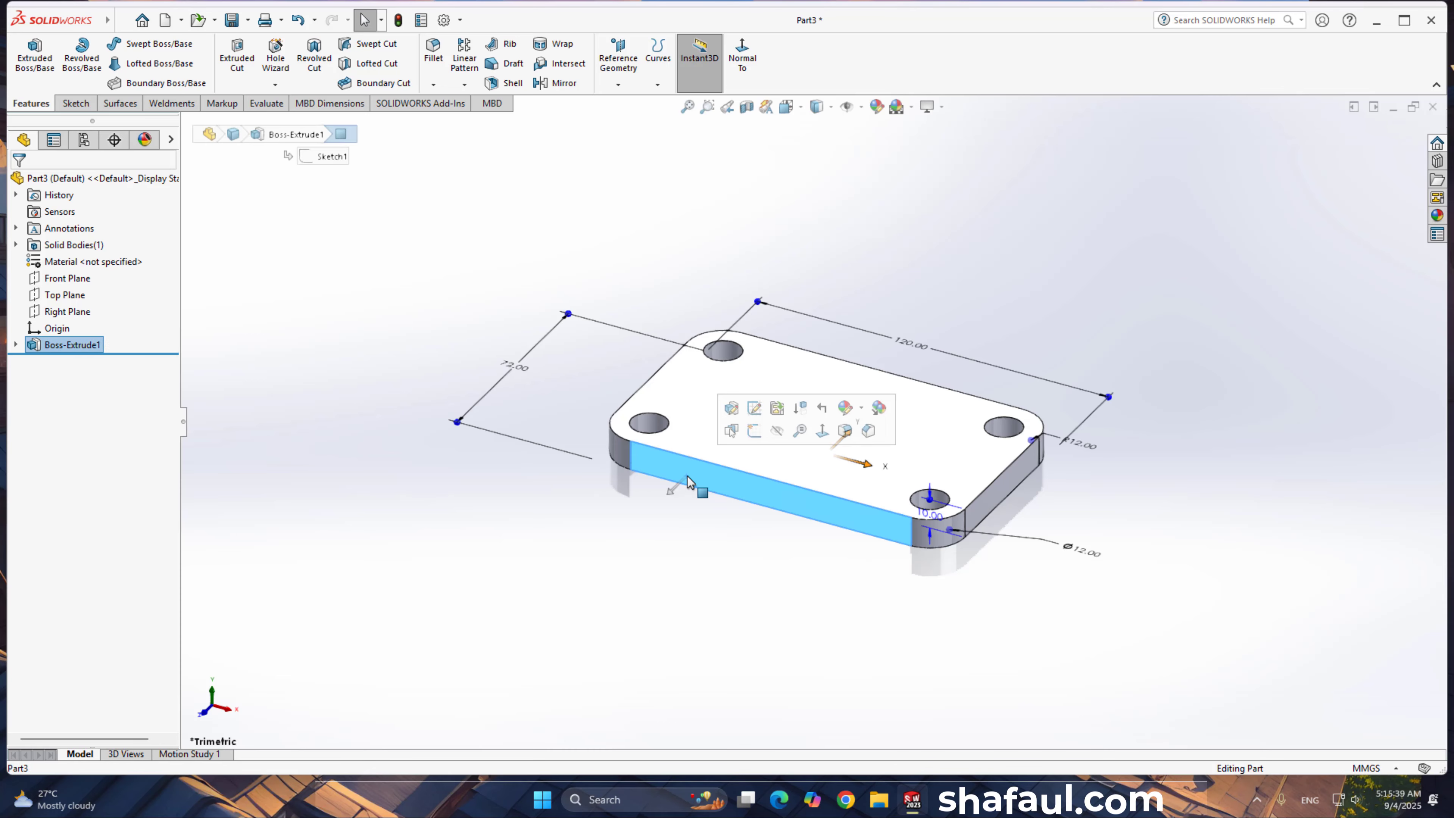
left_click(754, 434)
left_click(106, 63)
left_click(31, 239)
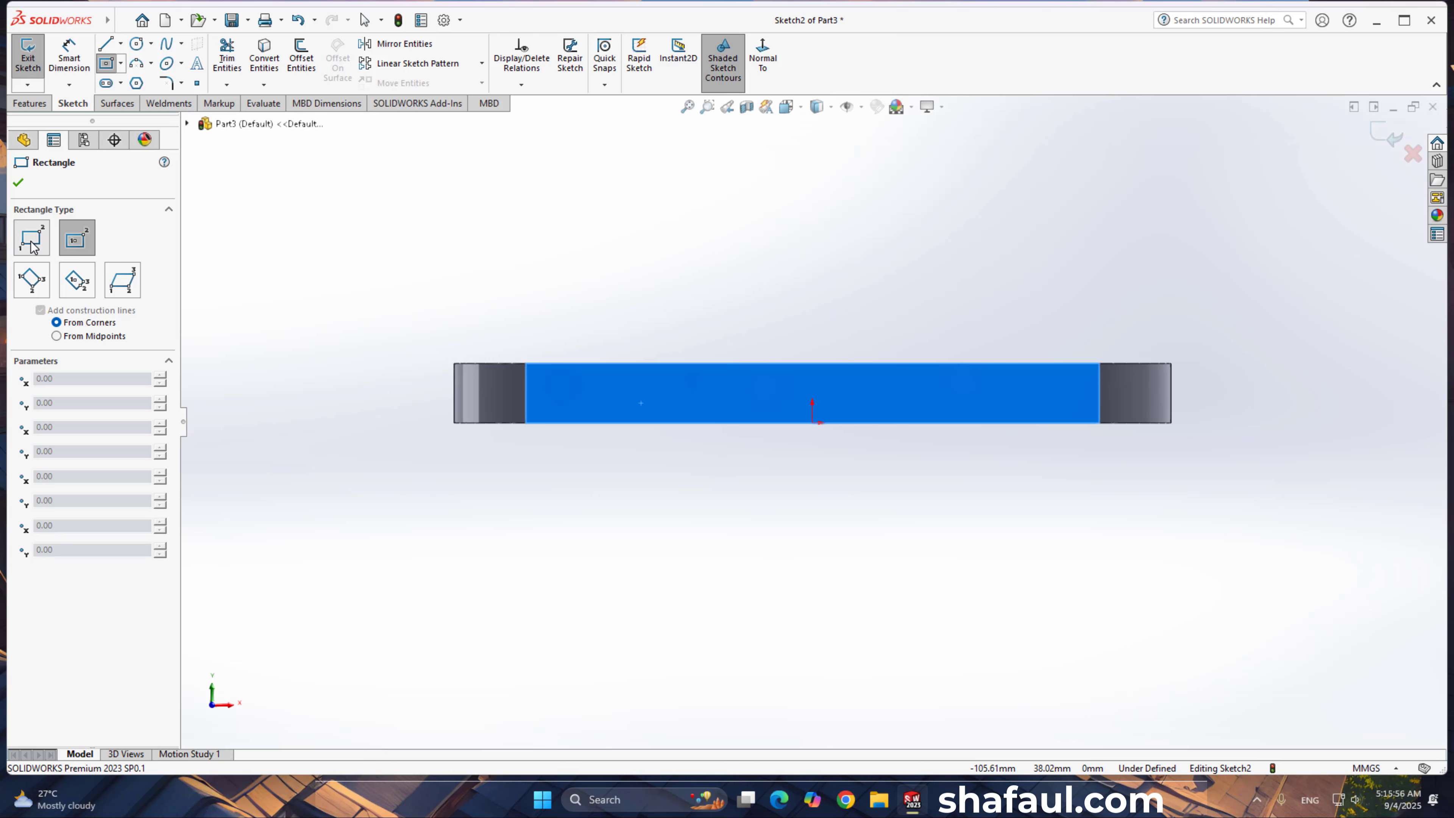
left_click(683, 423)
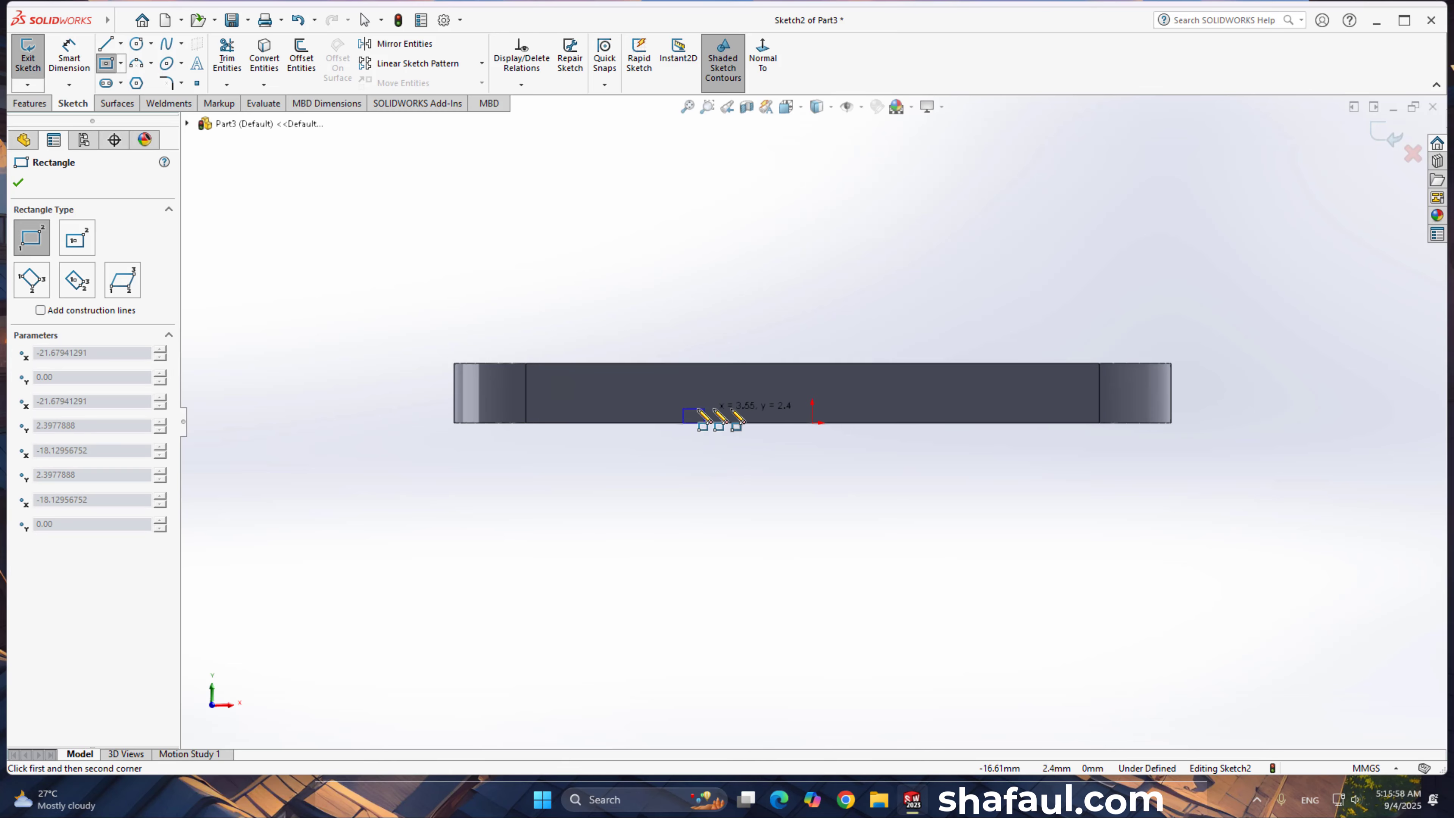
left_click(933, 411)
right_click(974, 512)
left_click(1002, 519)
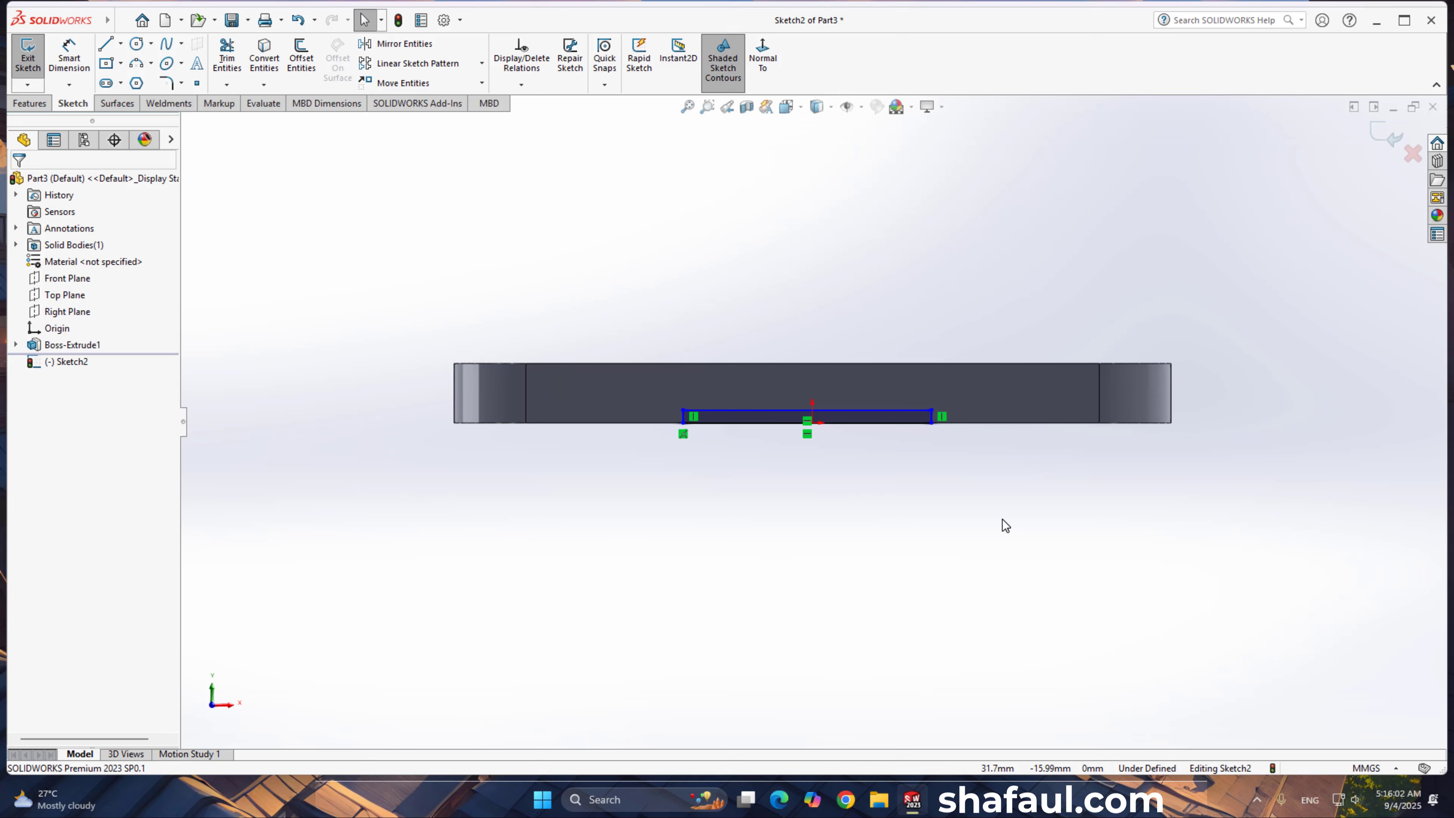
Step: Dimension the height of the rectangle at 3 mm
right_click_drag(926, 514, 924, 463)
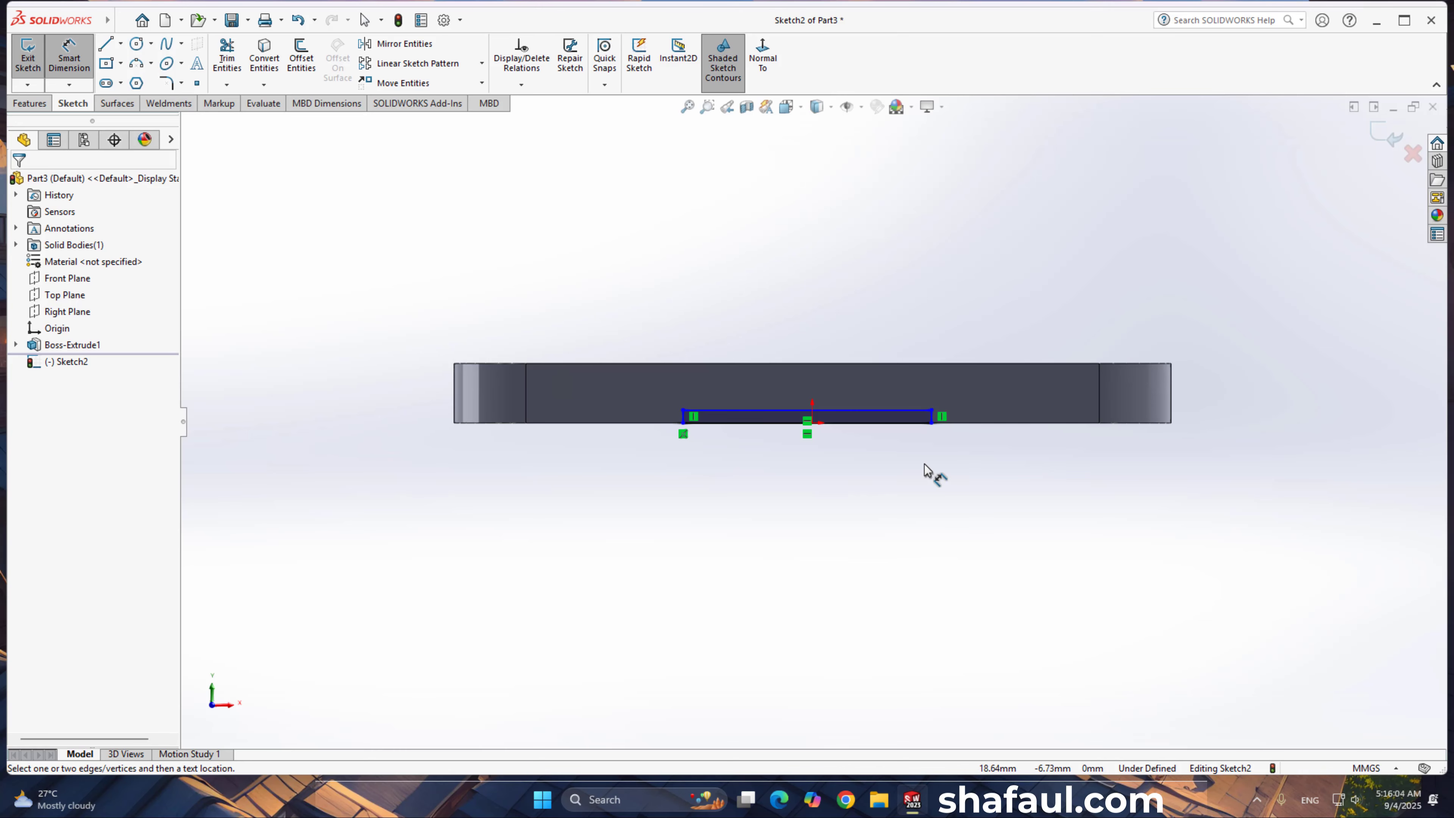
scroll(696, 421, "down", 3)
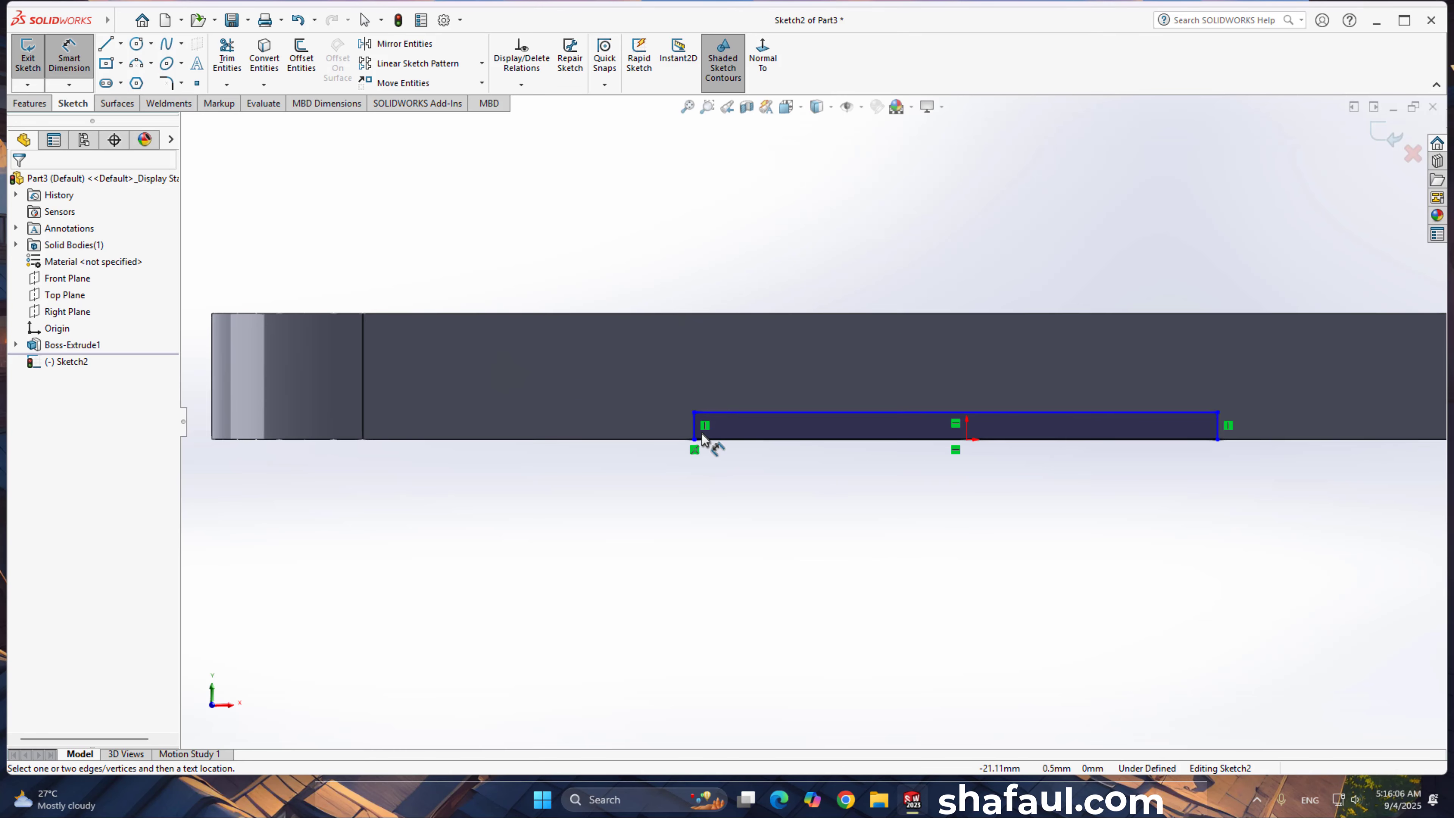
left_click(693, 429)
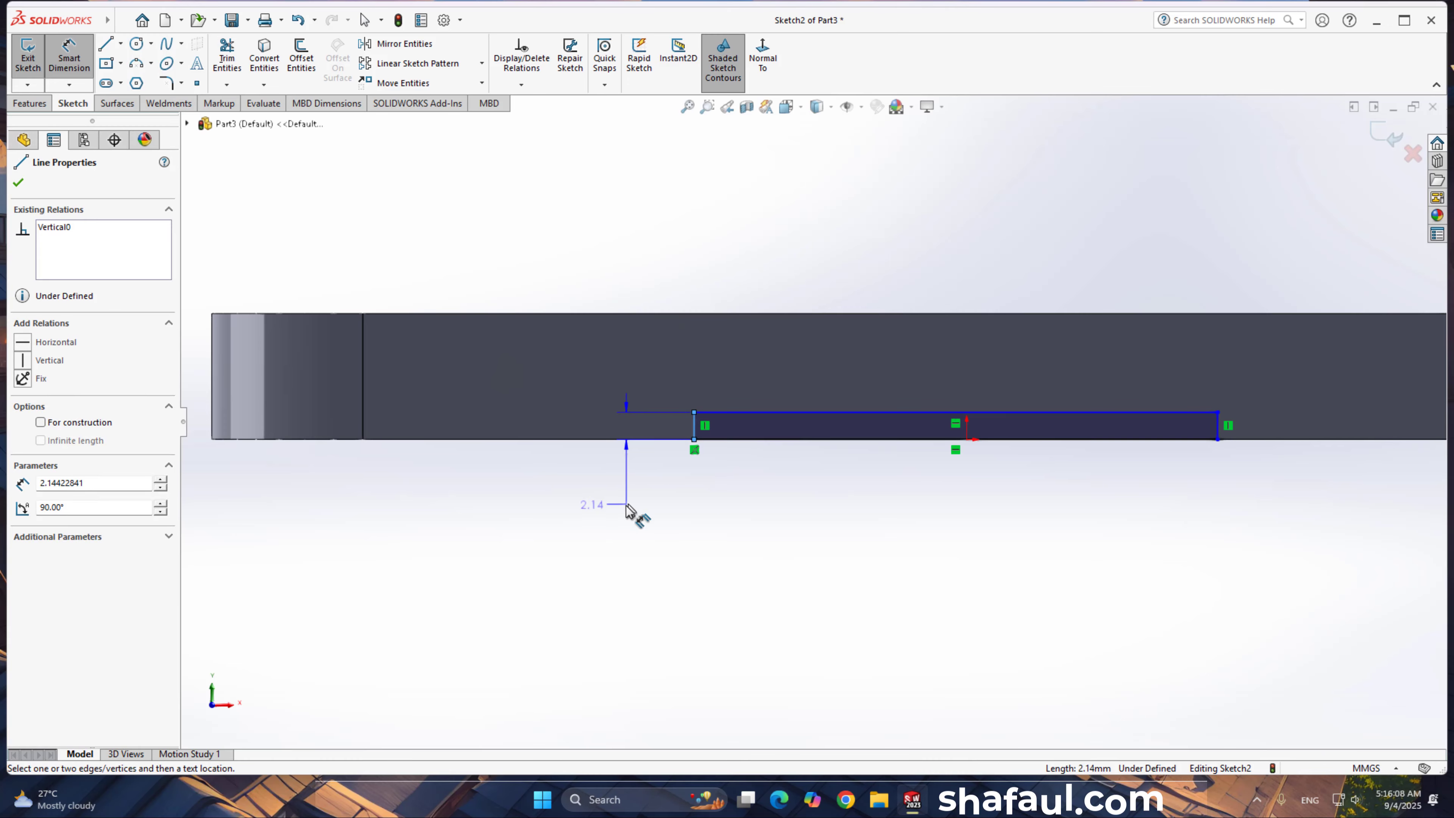
left_click(626, 511)
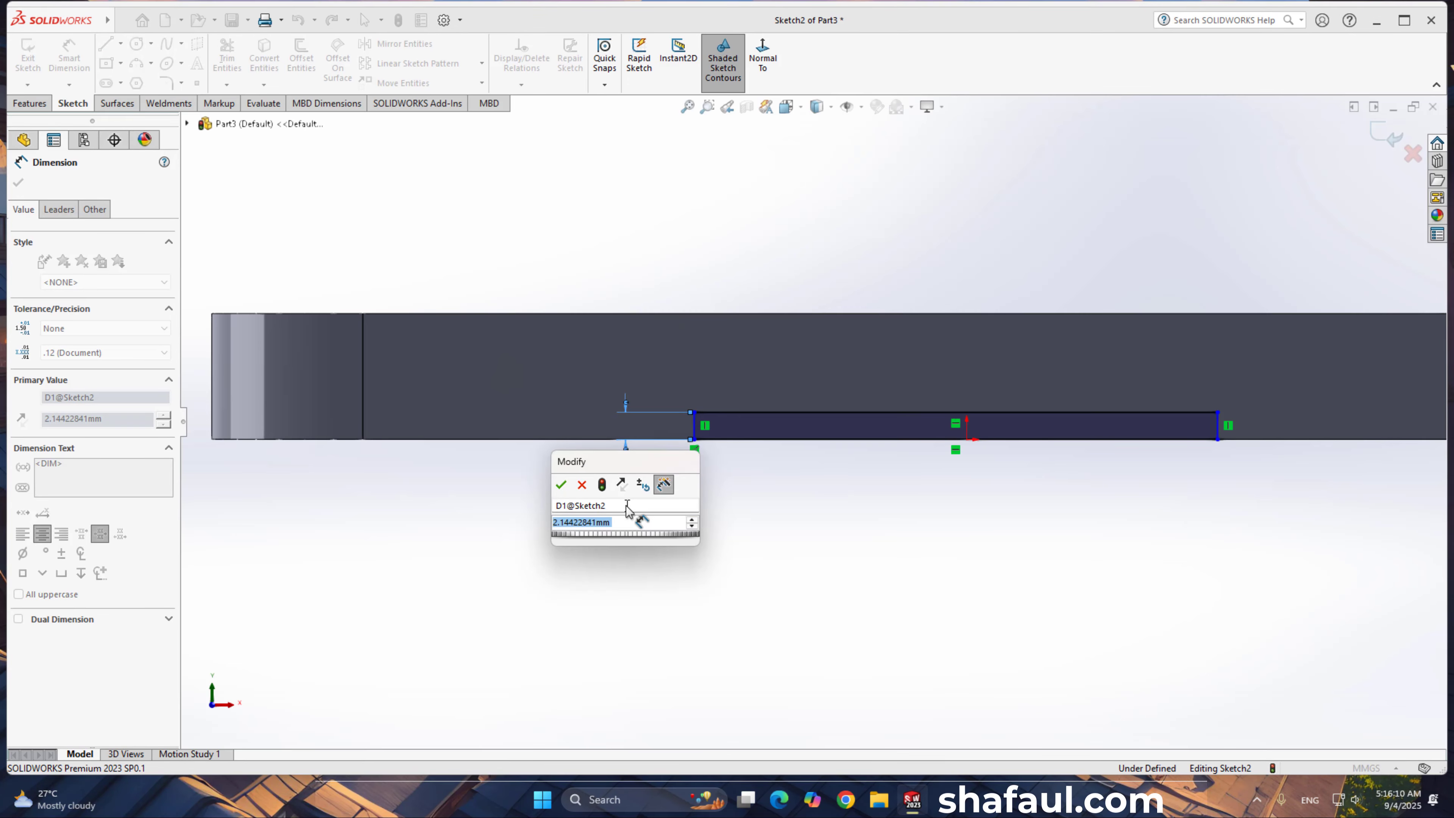
type("2")
key("Return")
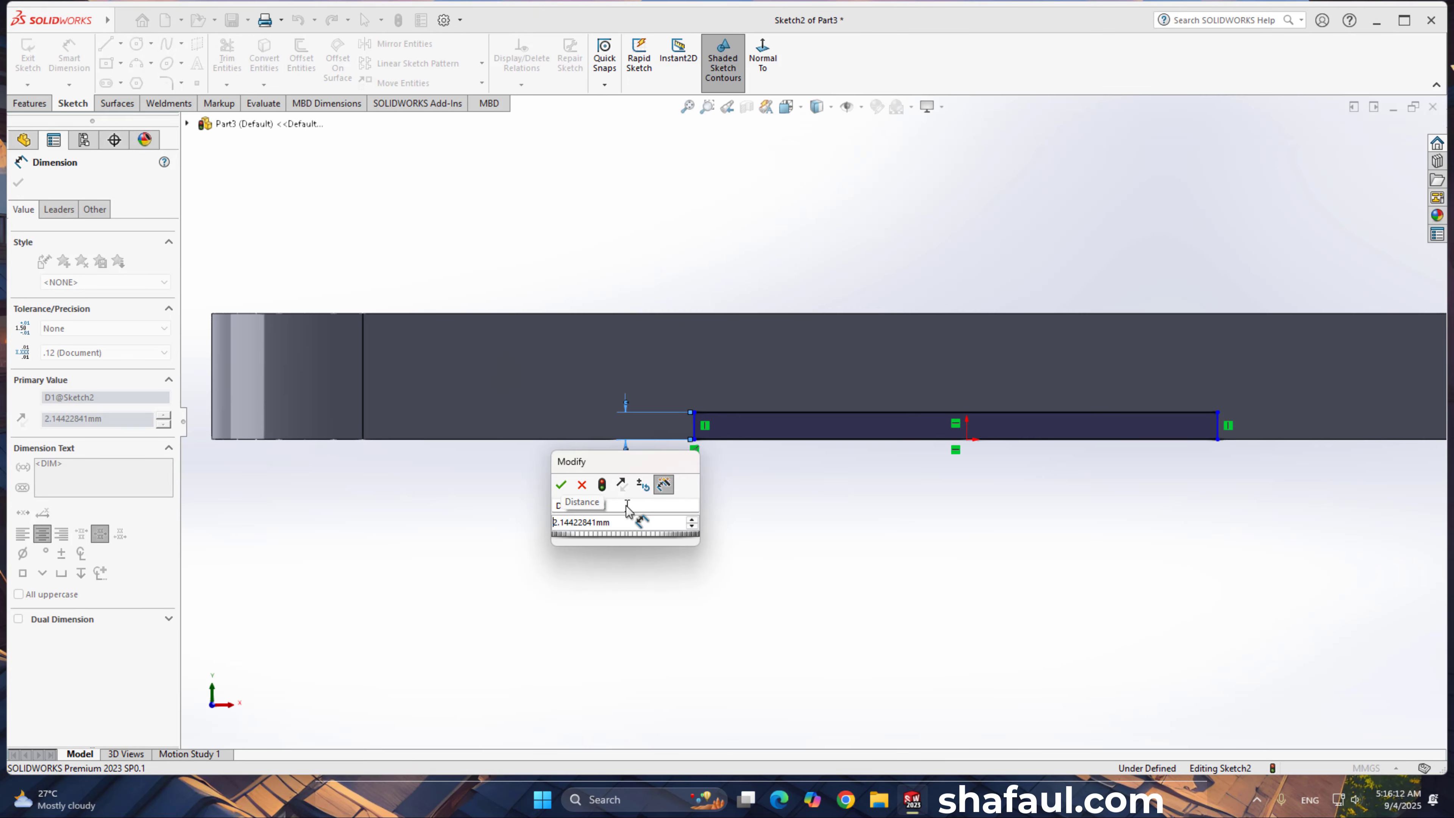
key("Delete")
key("Delete")
key("Delete")
key("Delete")
key("Delete")
key("Delete")
key("Delete")
key("Delete")
key("Delete")
key("Delete")
key("Delete")
key("Delete")
type("3")
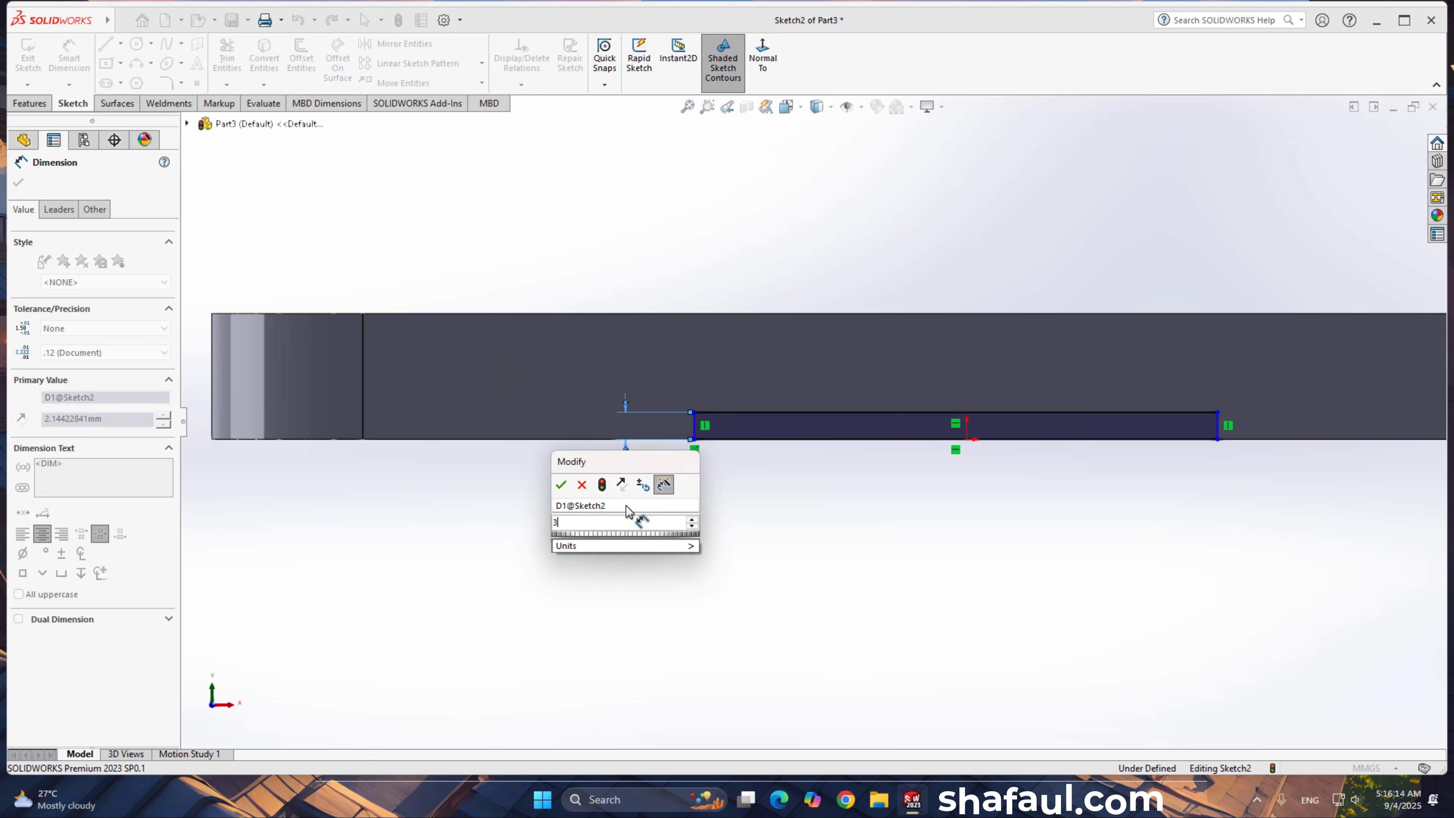
key("Return")
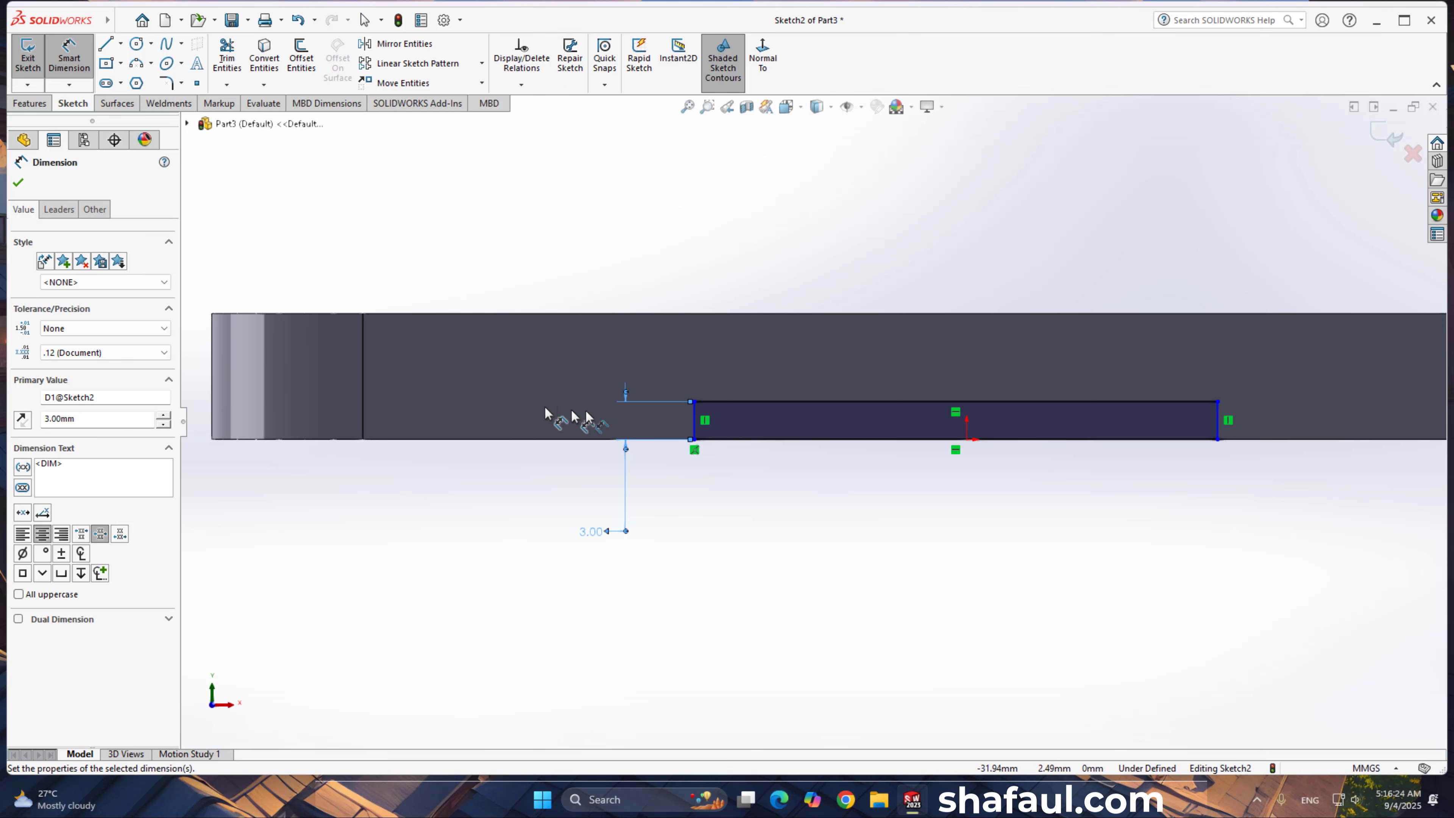
Step: Dimension the distance from the rectangle's left side to the left vertical edge of the front face at 23 mm
left_click(695, 426)
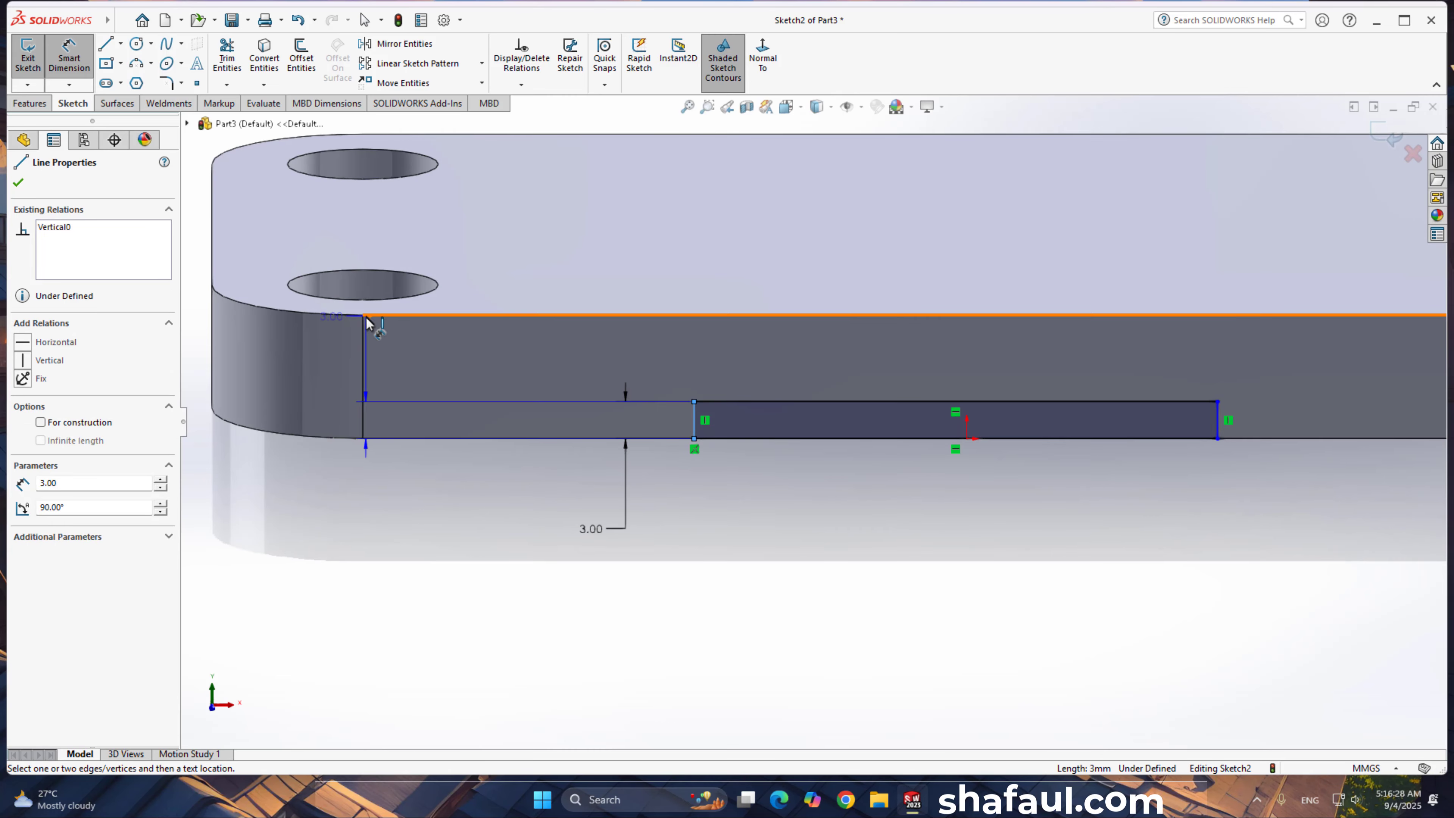
left_click(365, 331)
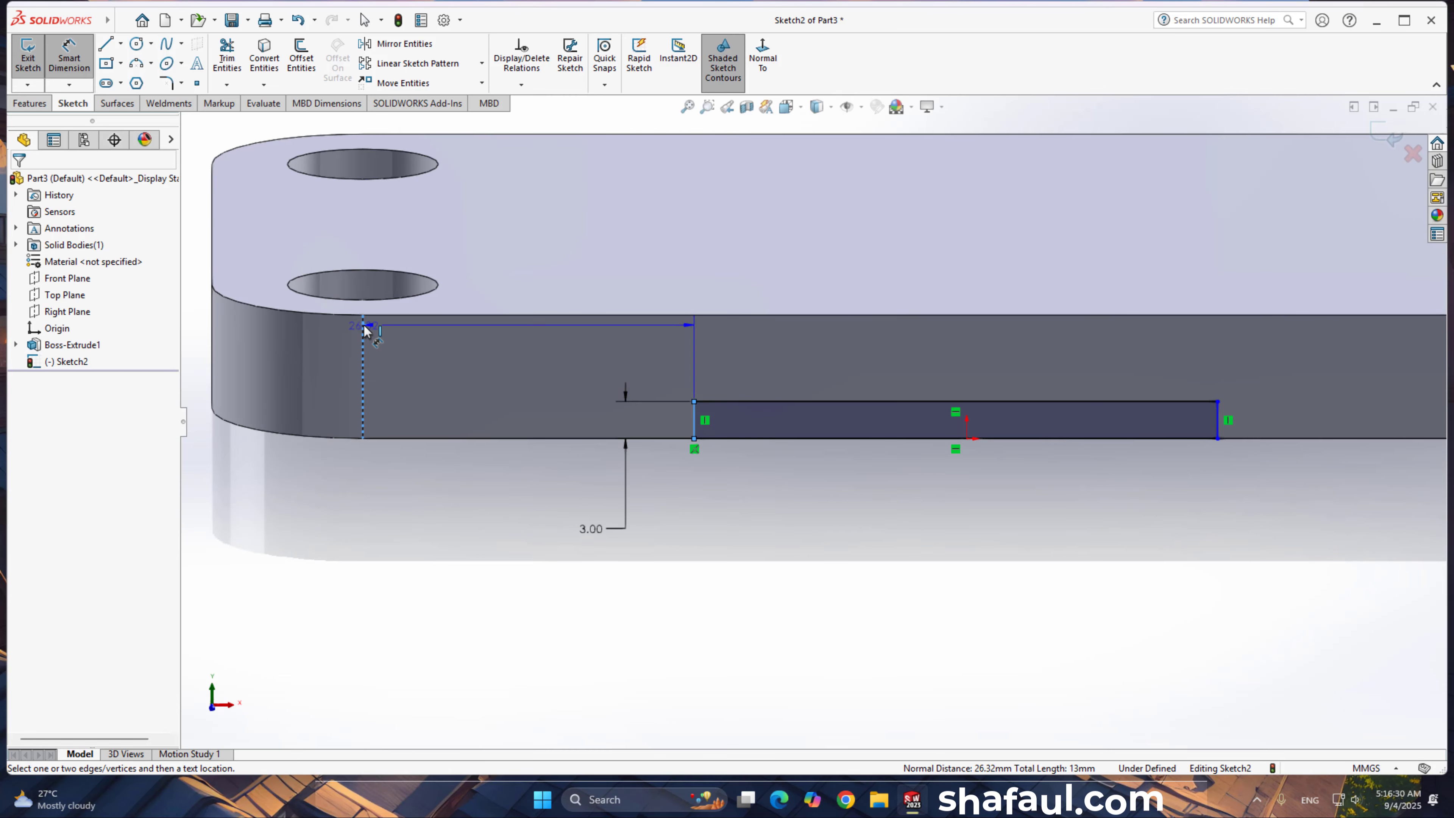
left_click(477, 590)
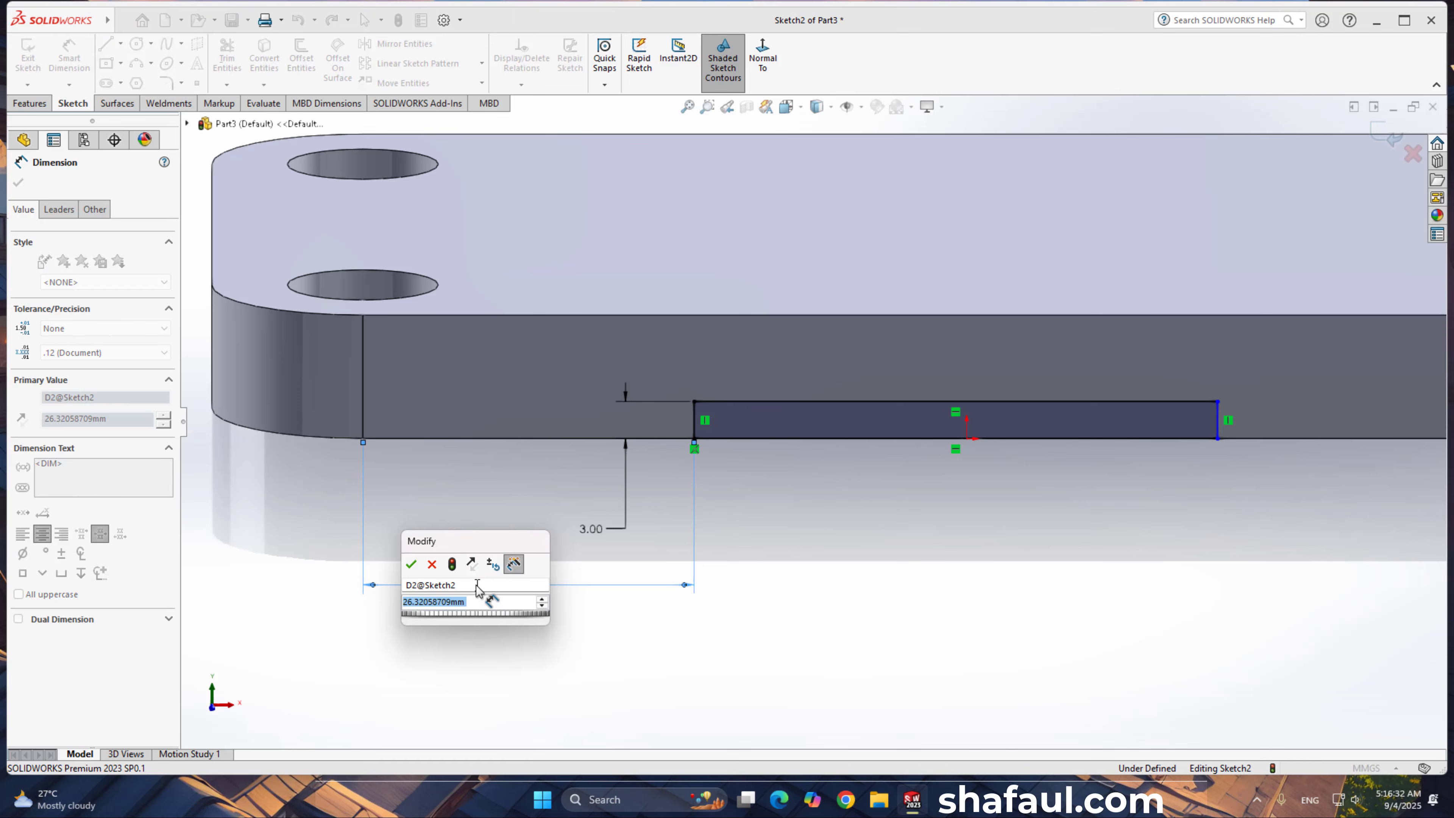
type("23")
key("Return")
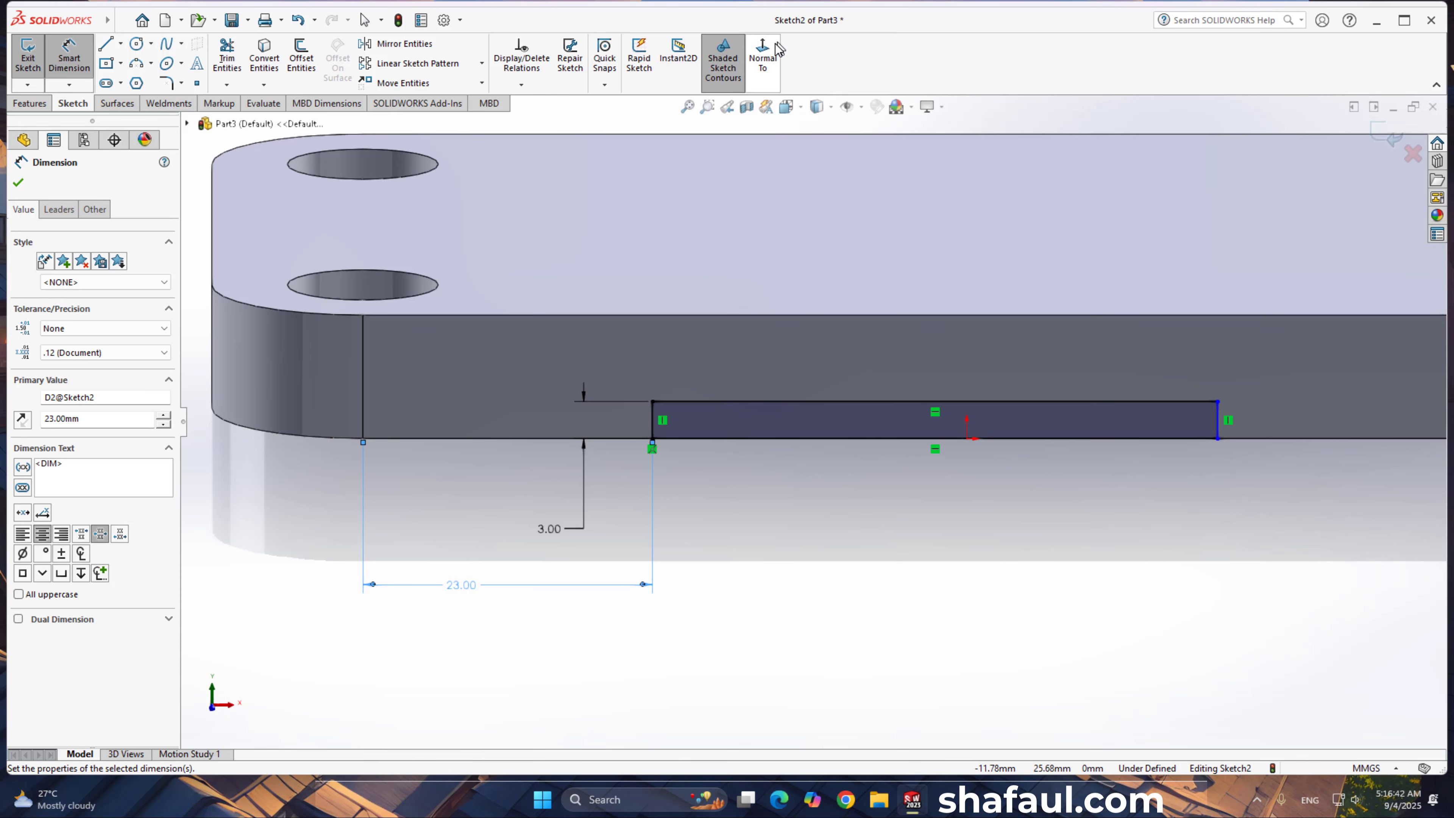
left_click(763, 56)
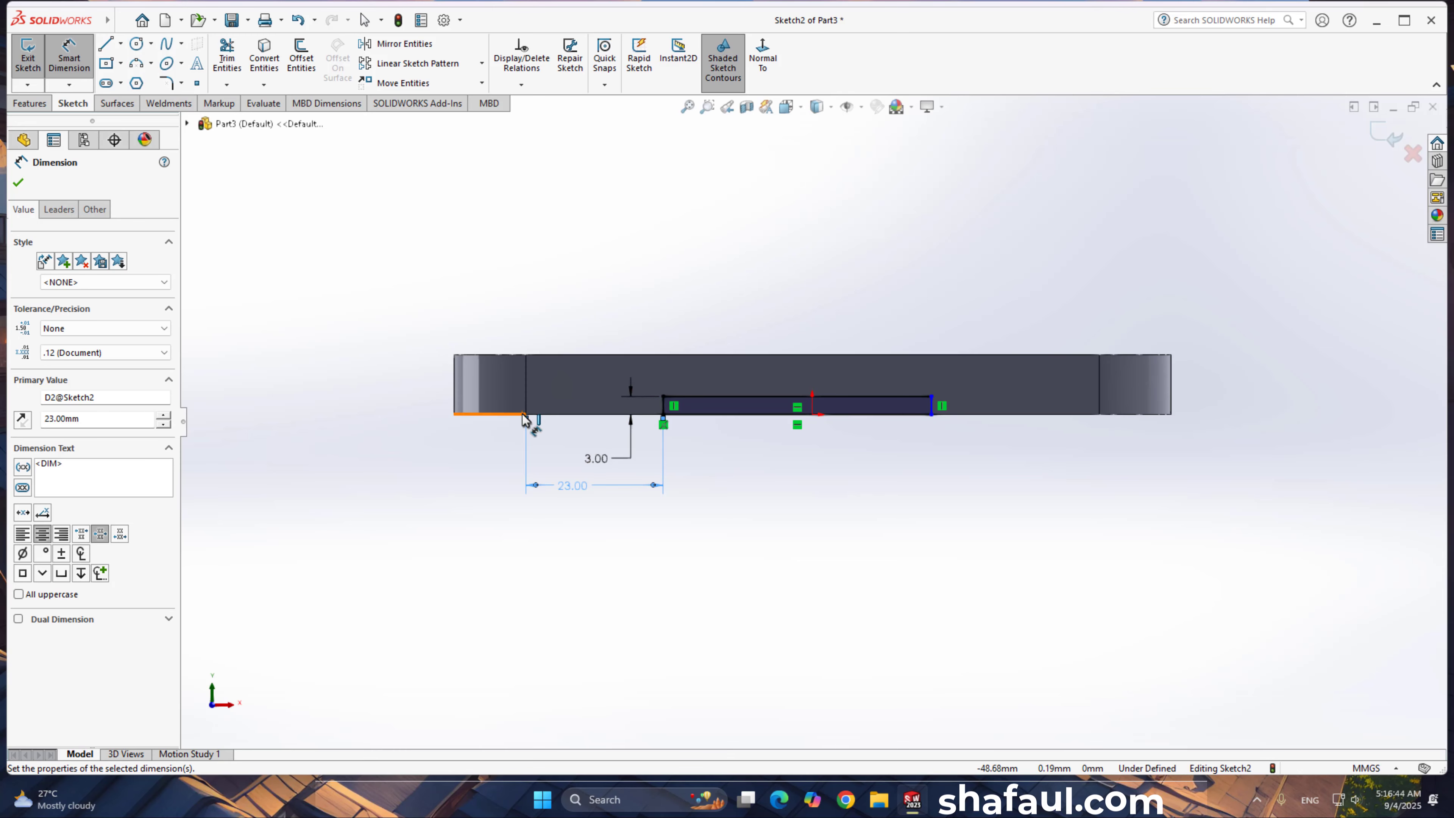
scroll(927, 406, "down", 2)
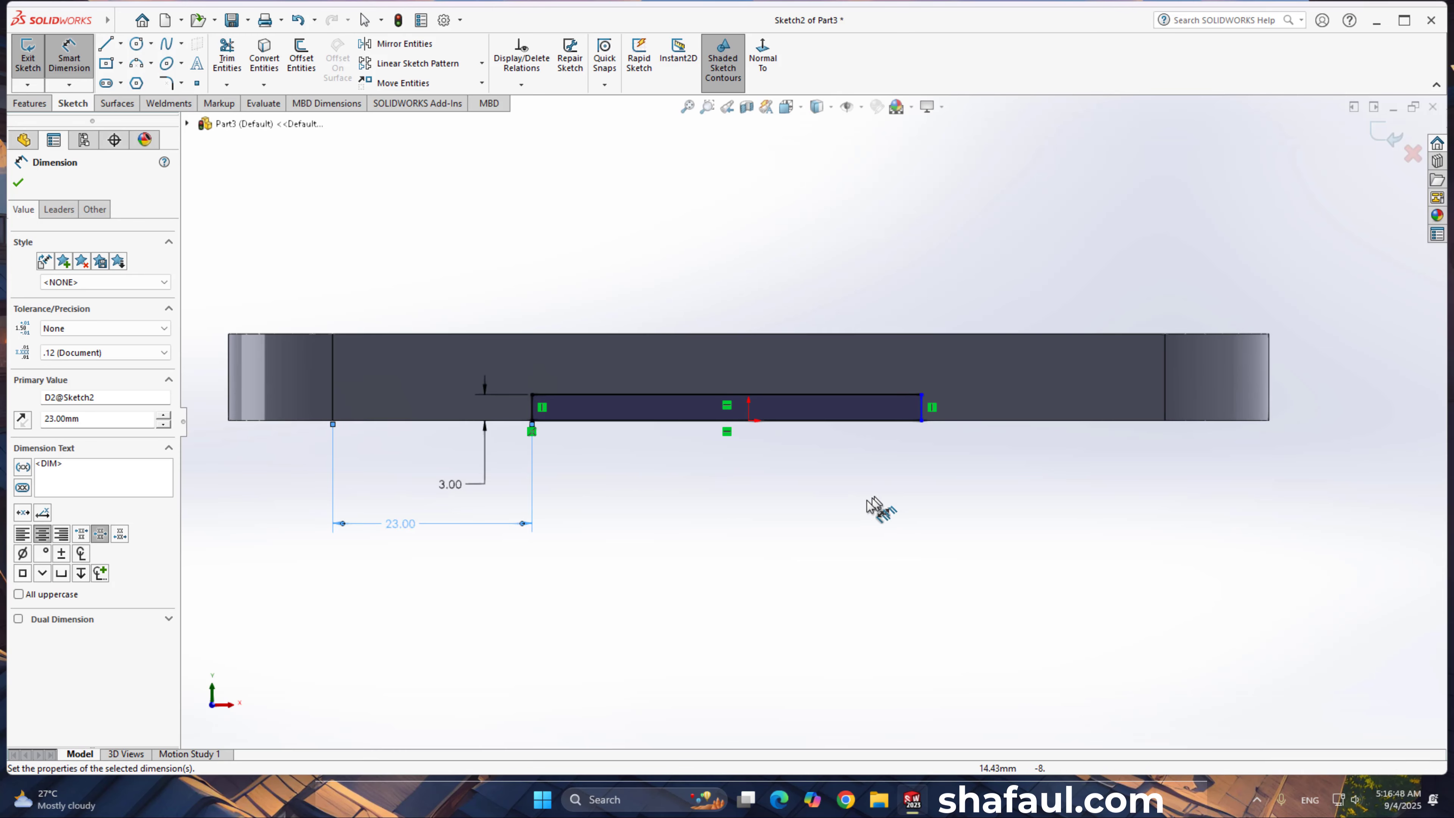
right_click(795, 483)
left_click(813, 528)
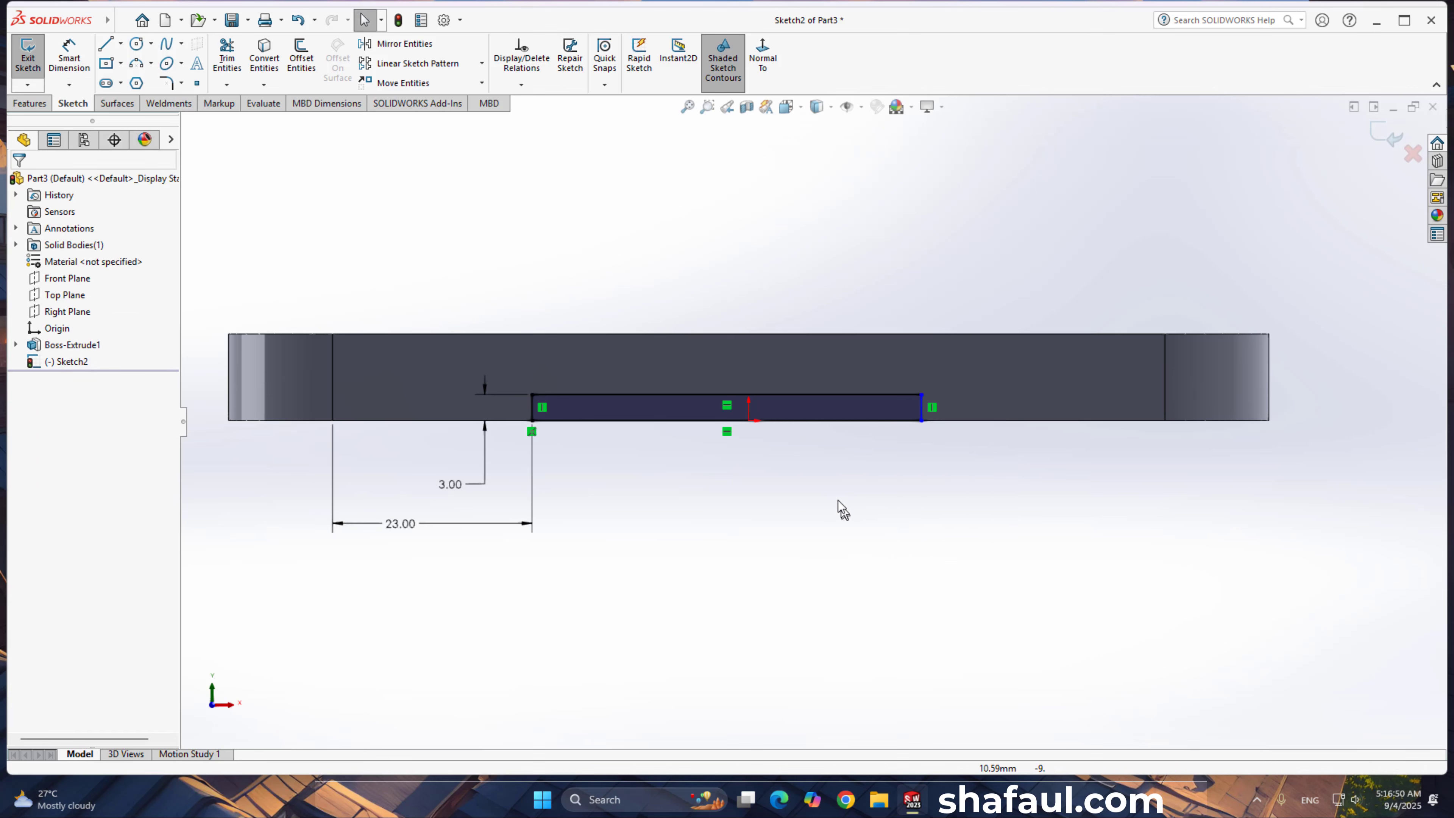
Step: Dimension the distance from the rectangle's right side to the right vertical edge of the front face at 23 mm
left_click(919, 418)
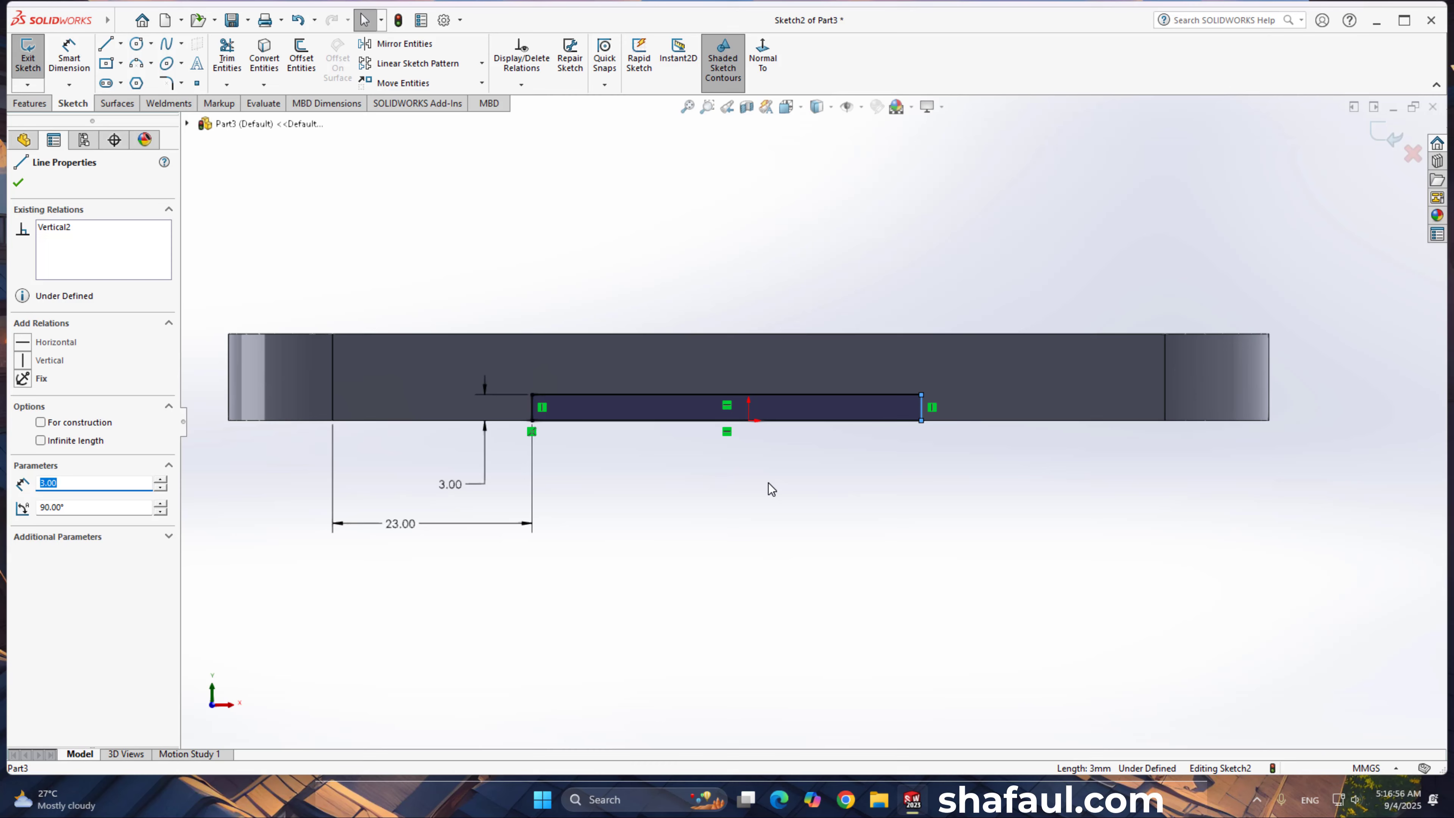
left_click(792, 486)
right_click_drag(926, 574, 927, 496)
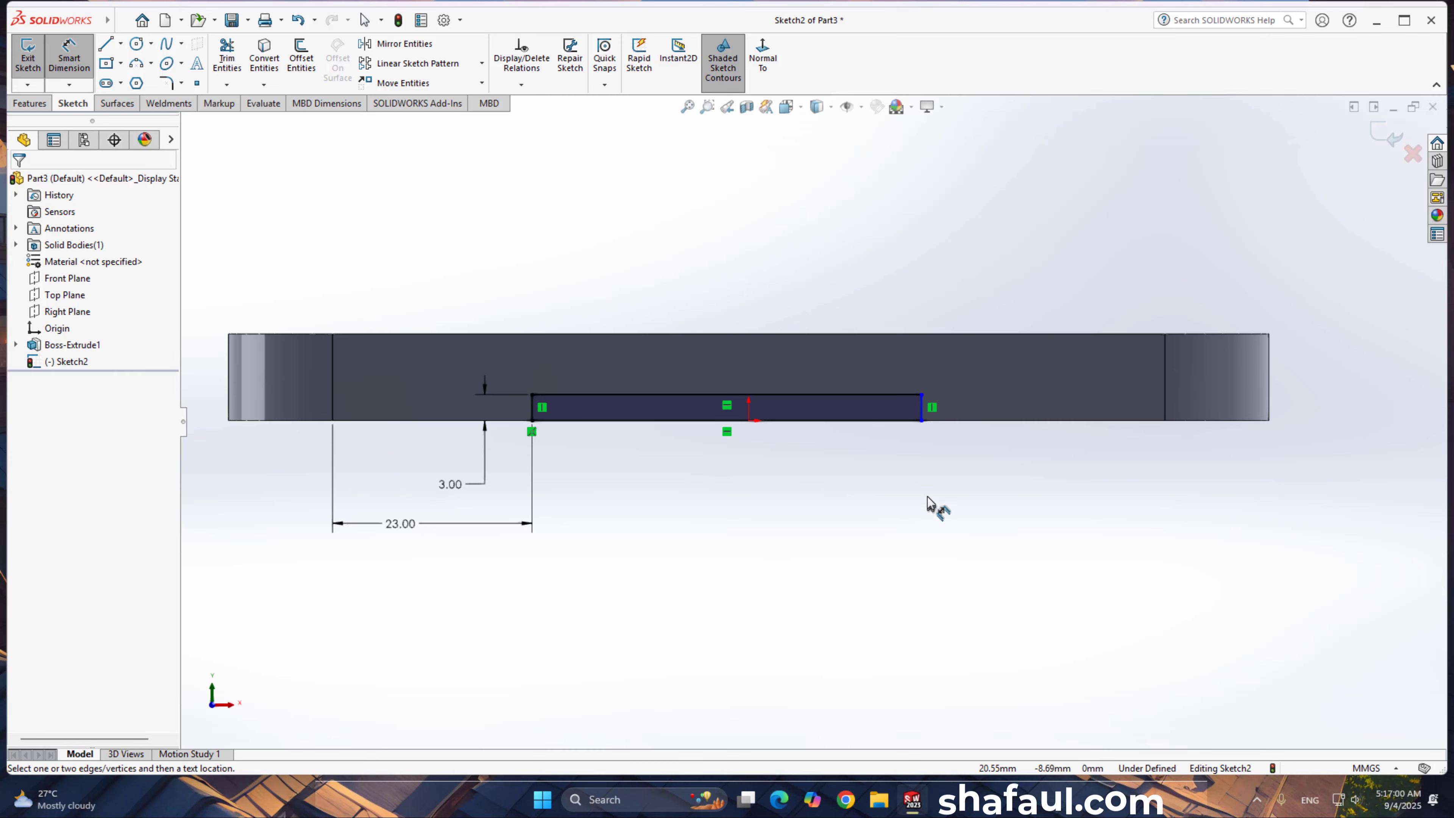
left_click(923, 409)
left_click(1167, 426)
left_click(1065, 475)
type("23")
key("Return")
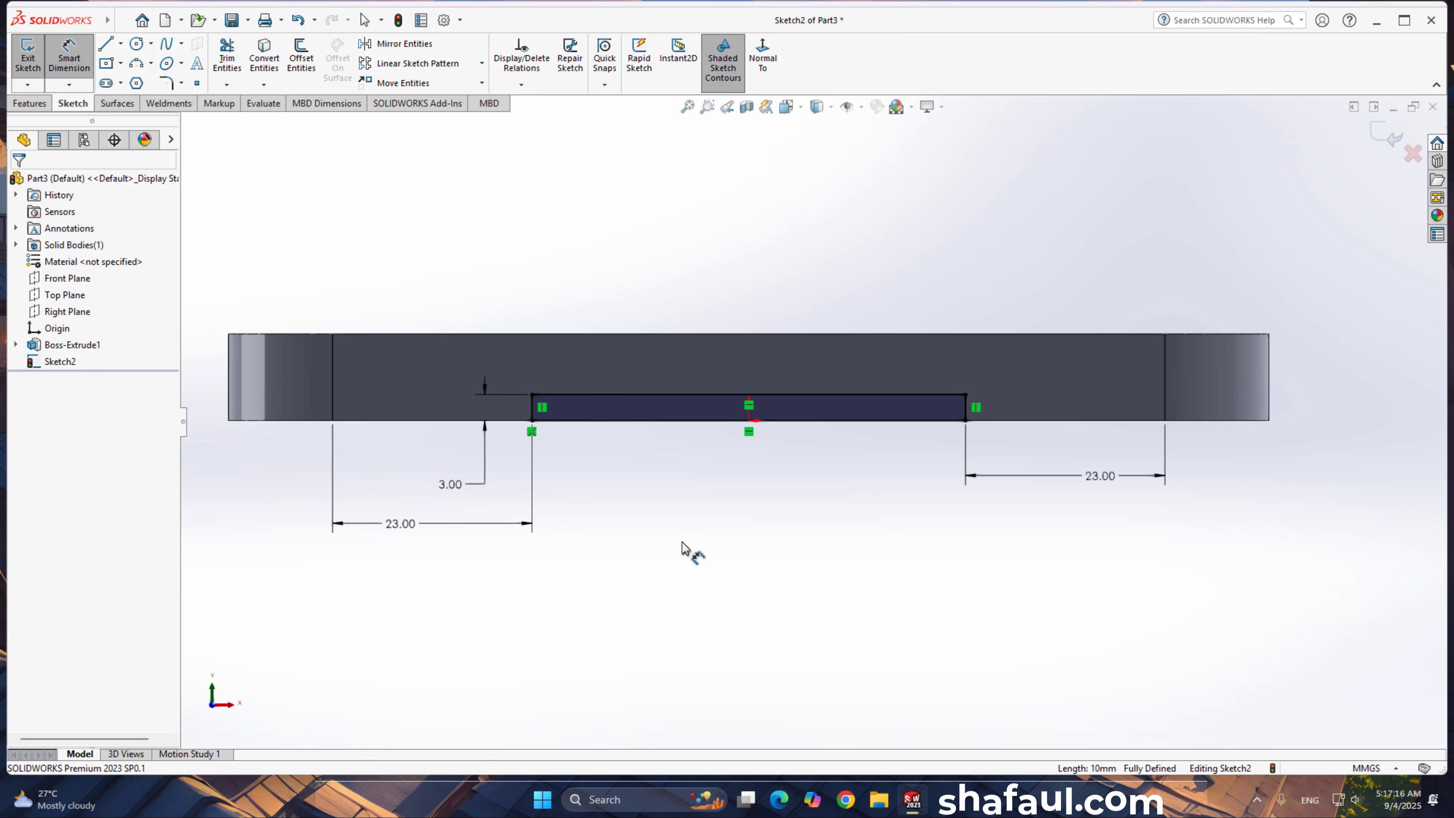
Step: Cut the rectangle through the full depth of the plate with an Extruded Cut to form the bottom channel
middle_click_drag(676, 494, 689, 524)
left_click(29, 104)
left_click(204, 60)
left_click(19, 183)
Step: Sketch a three-line open outline about 5 mm high on the front face, rising from the top edge above the two channel sides
left_click(687, 401)
right_click_drag(666, 290, 605, 281)
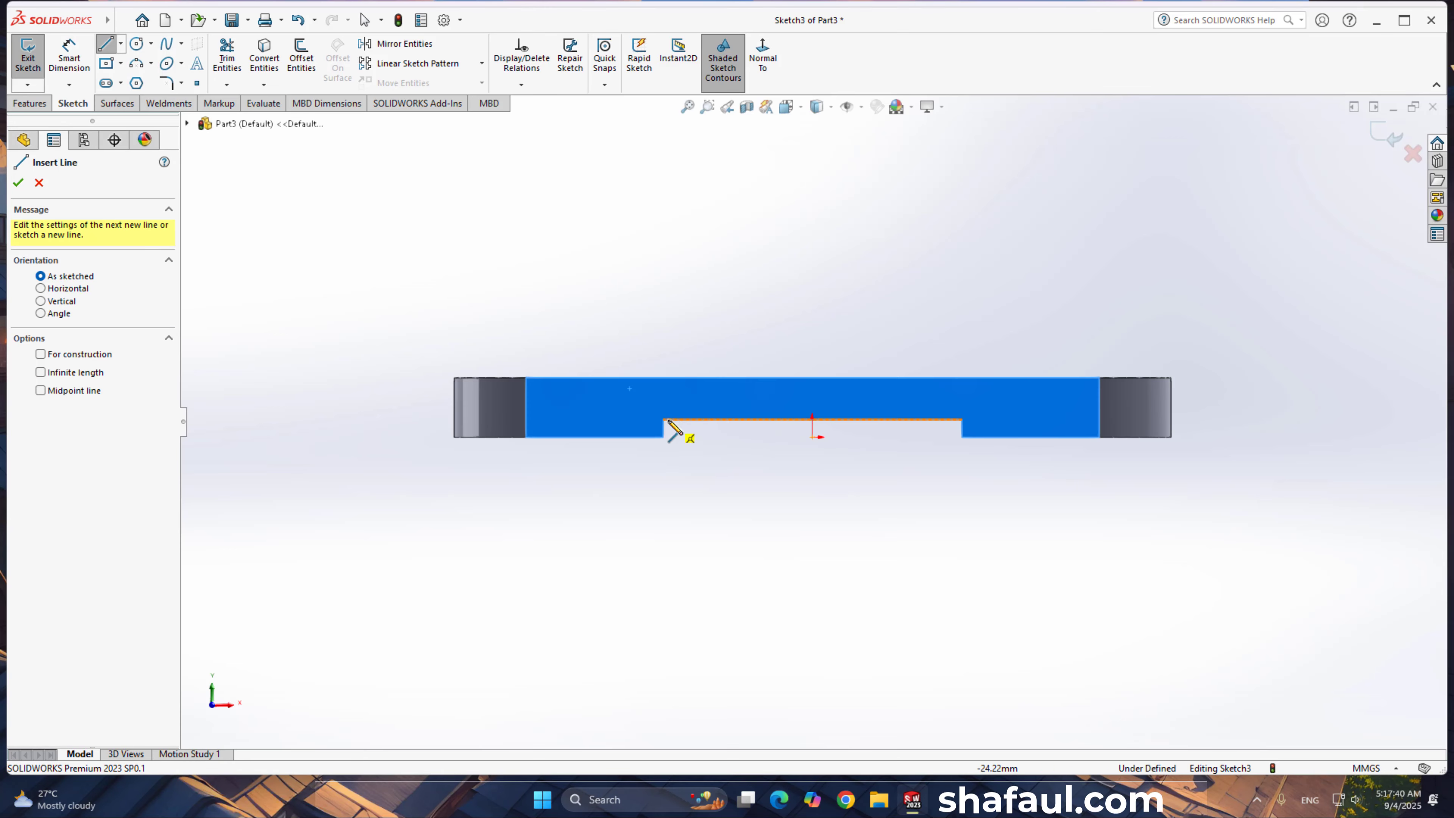
left_click(662, 376)
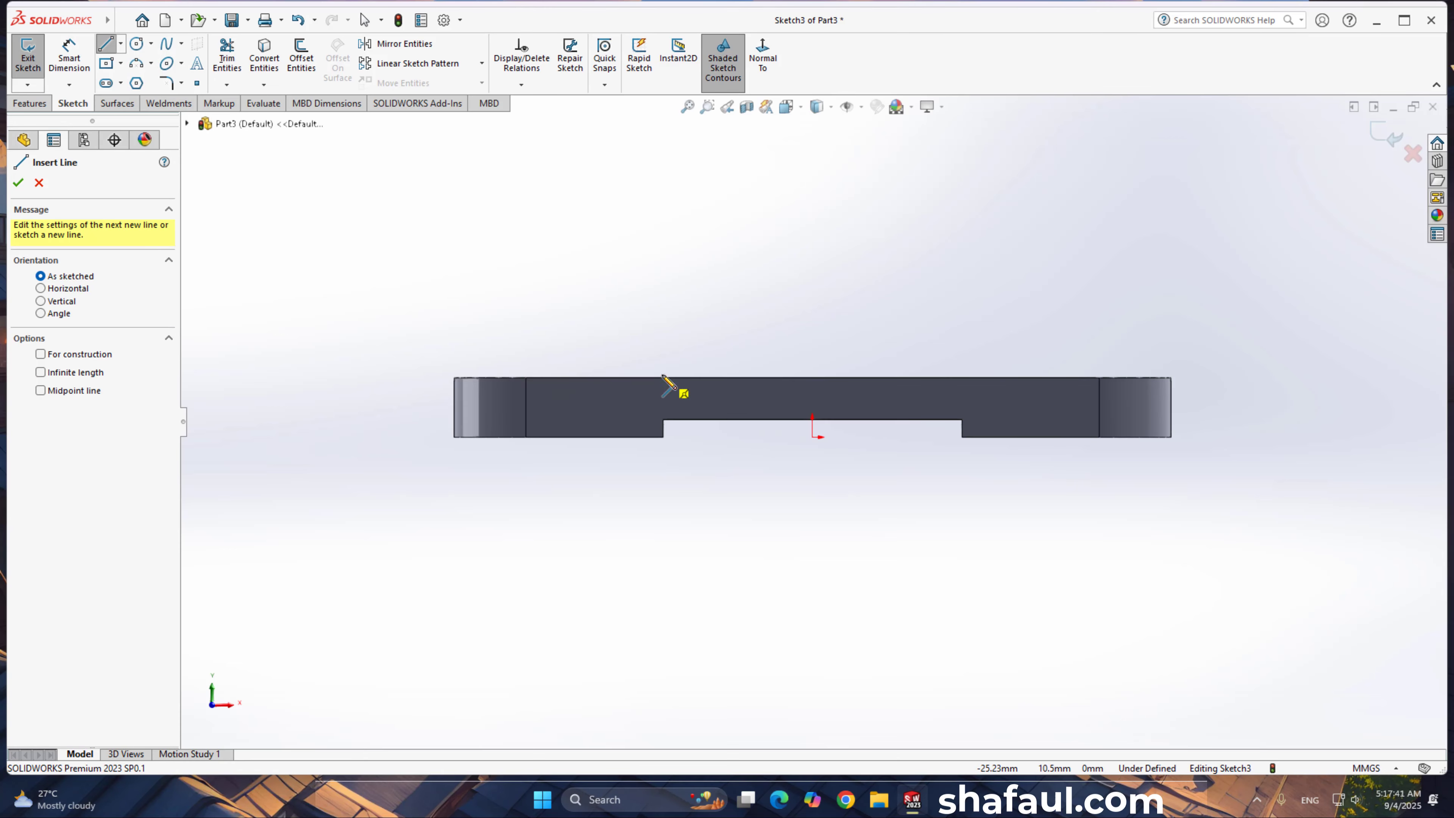
left_click(662, 347)
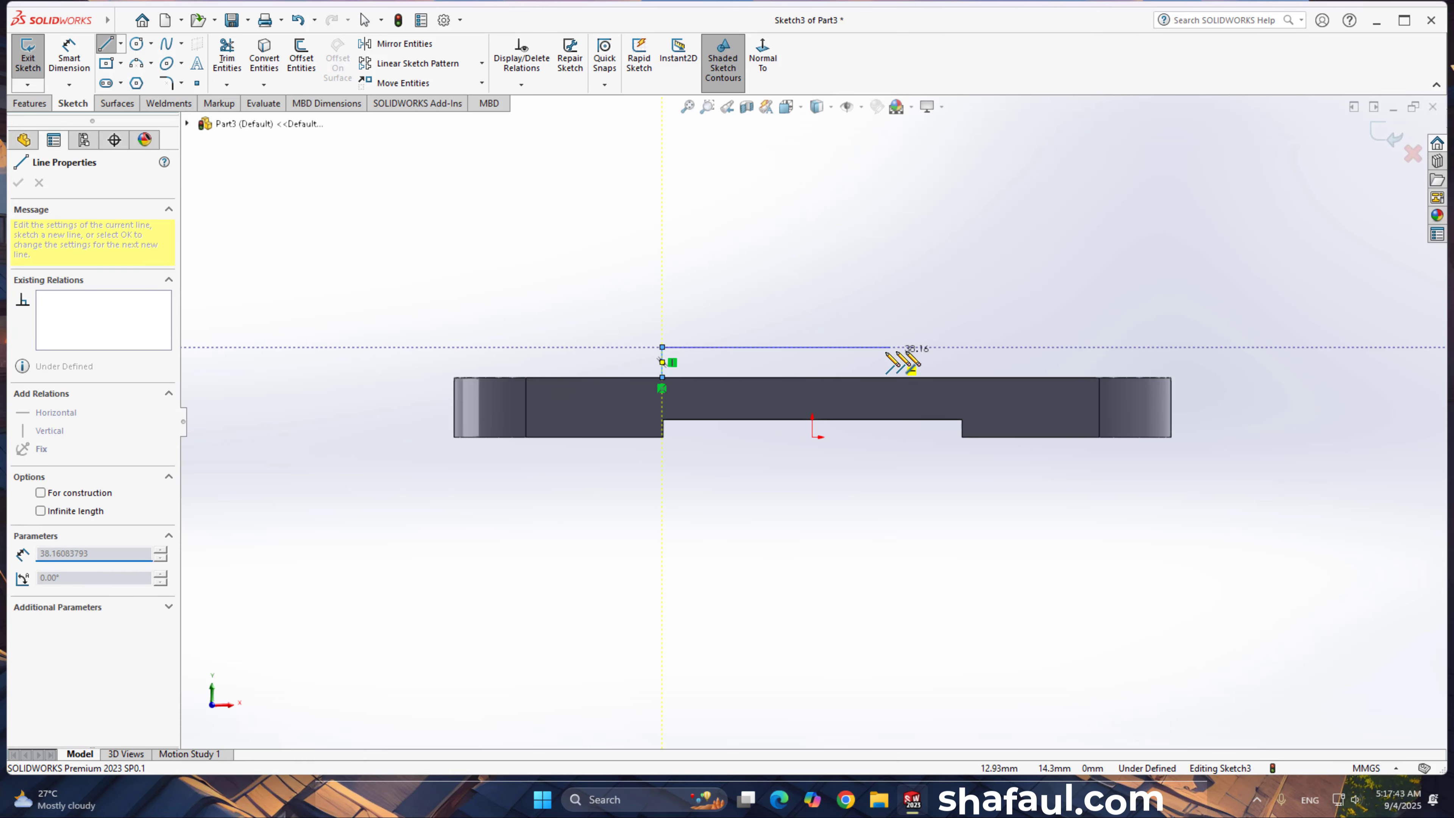
left_click(960, 348)
left_click(961, 378)
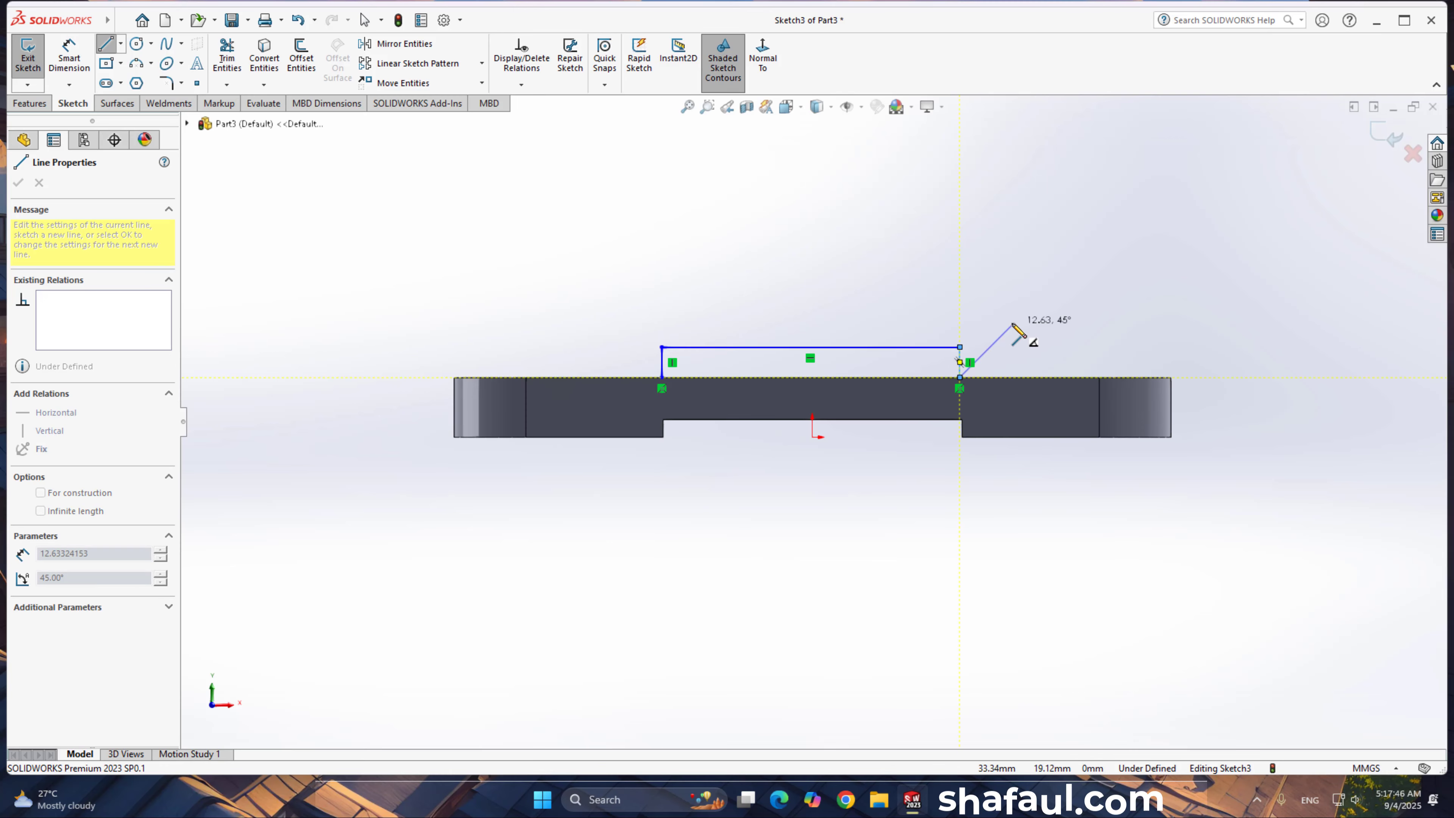
right_click(1015, 324)
left_click(1048, 335)
Step: Make both vertical lines of the outline collinear with the corresponding side edges of the bottom channel
left_click(961, 367)
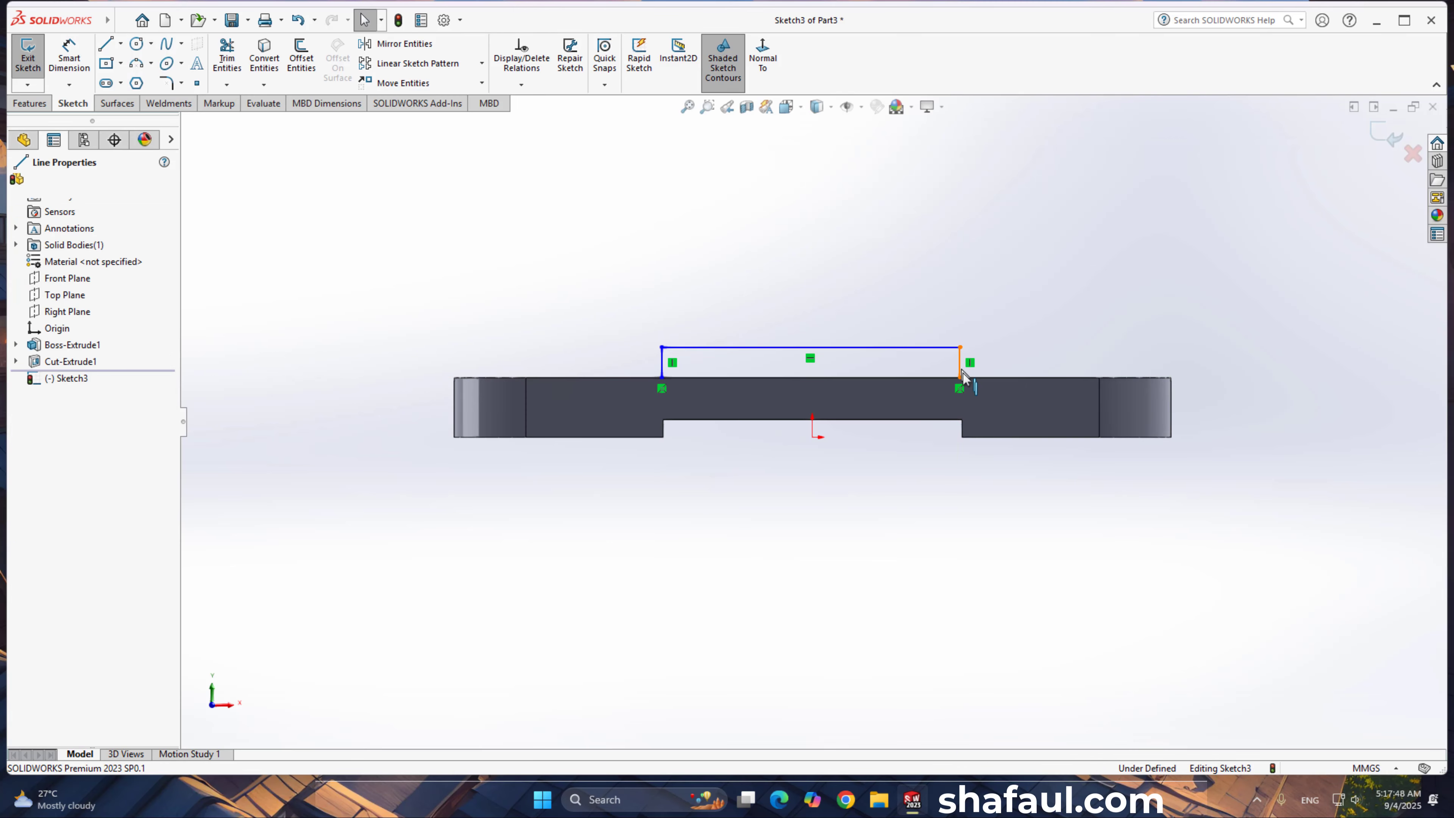
scroll(997, 437, "down", 3)
left_click(933, 421, "ctrl")
left_click(52, 447)
left_click(411, 306)
left_click(411, 421, "ctrl")
left_click(51, 447)
left_click(18, 182)
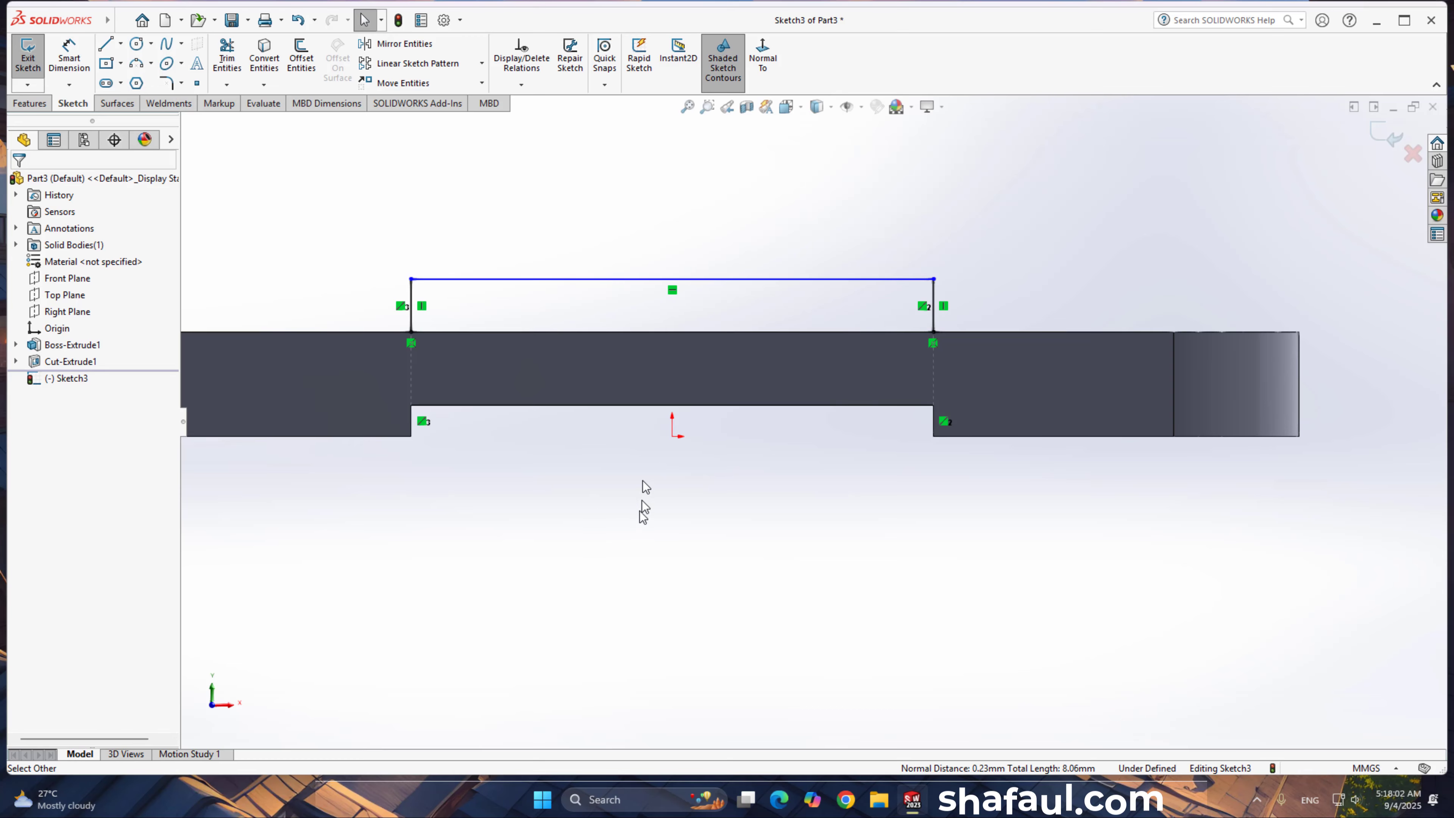
Step: Dimension the left vertical line of the open outline above the plate at 3 mm
right_click_drag(642, 486, 642, 424)
left_click(411, 321)
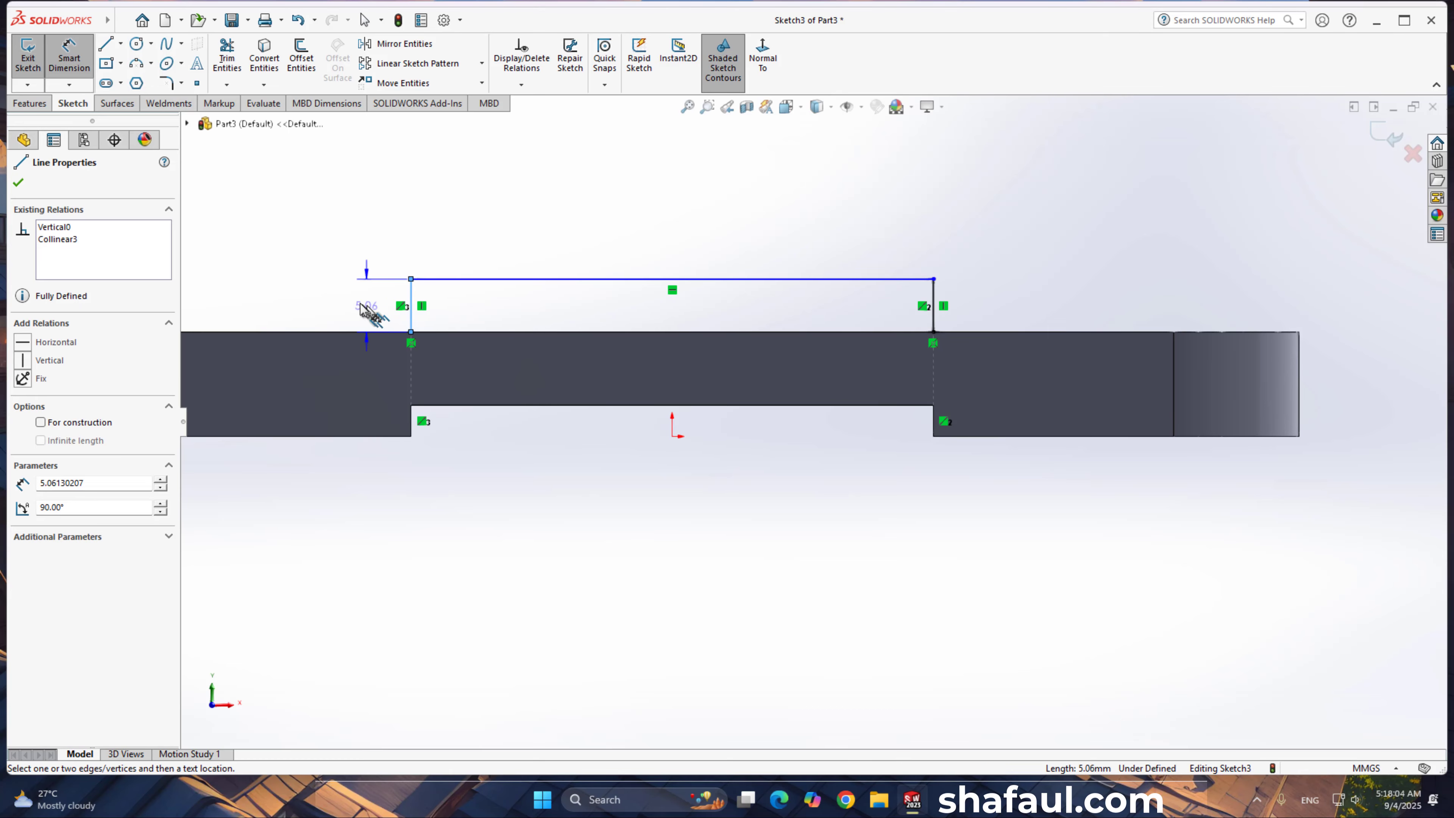
left_click(353, 259)
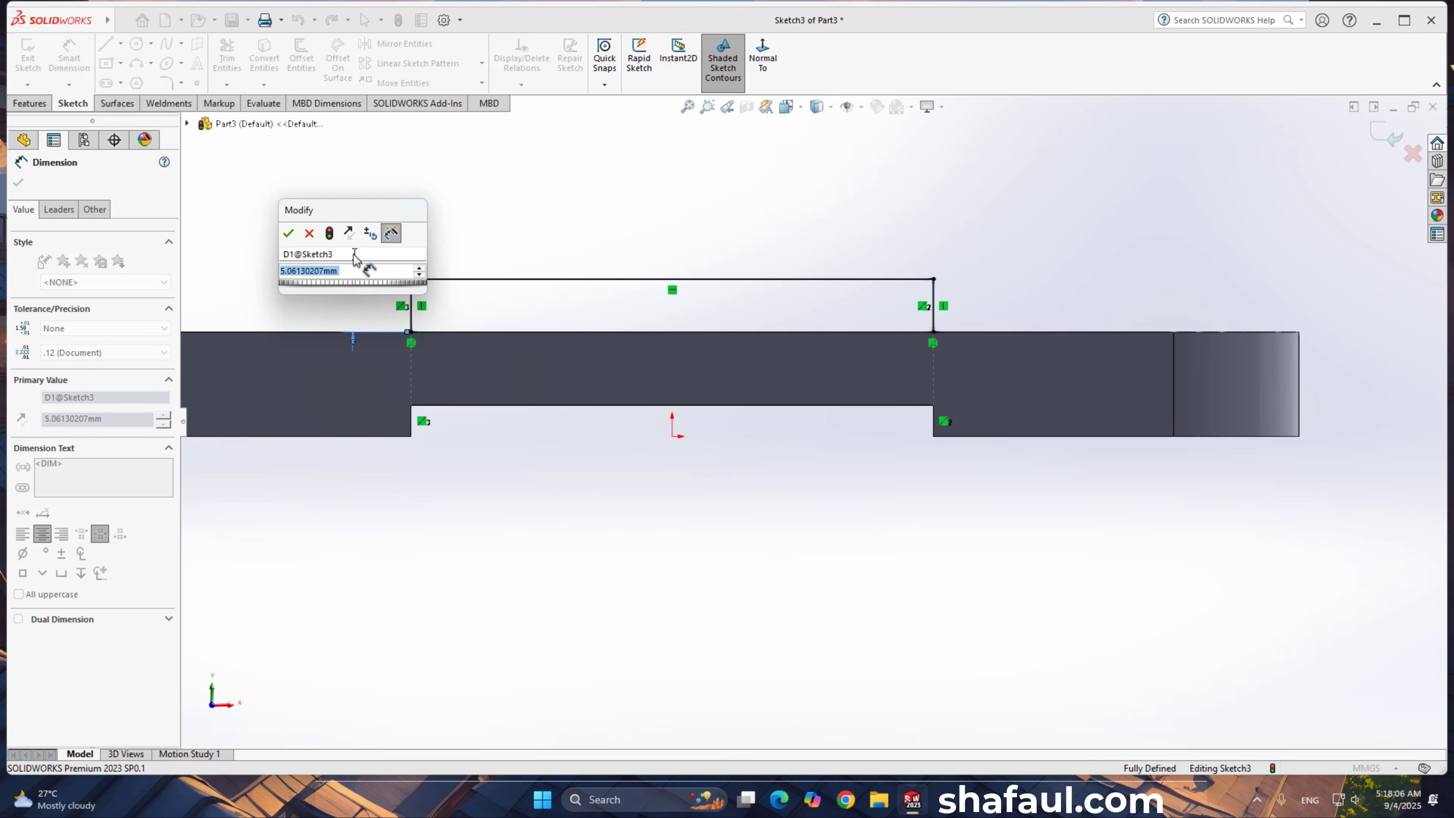
key("Return")
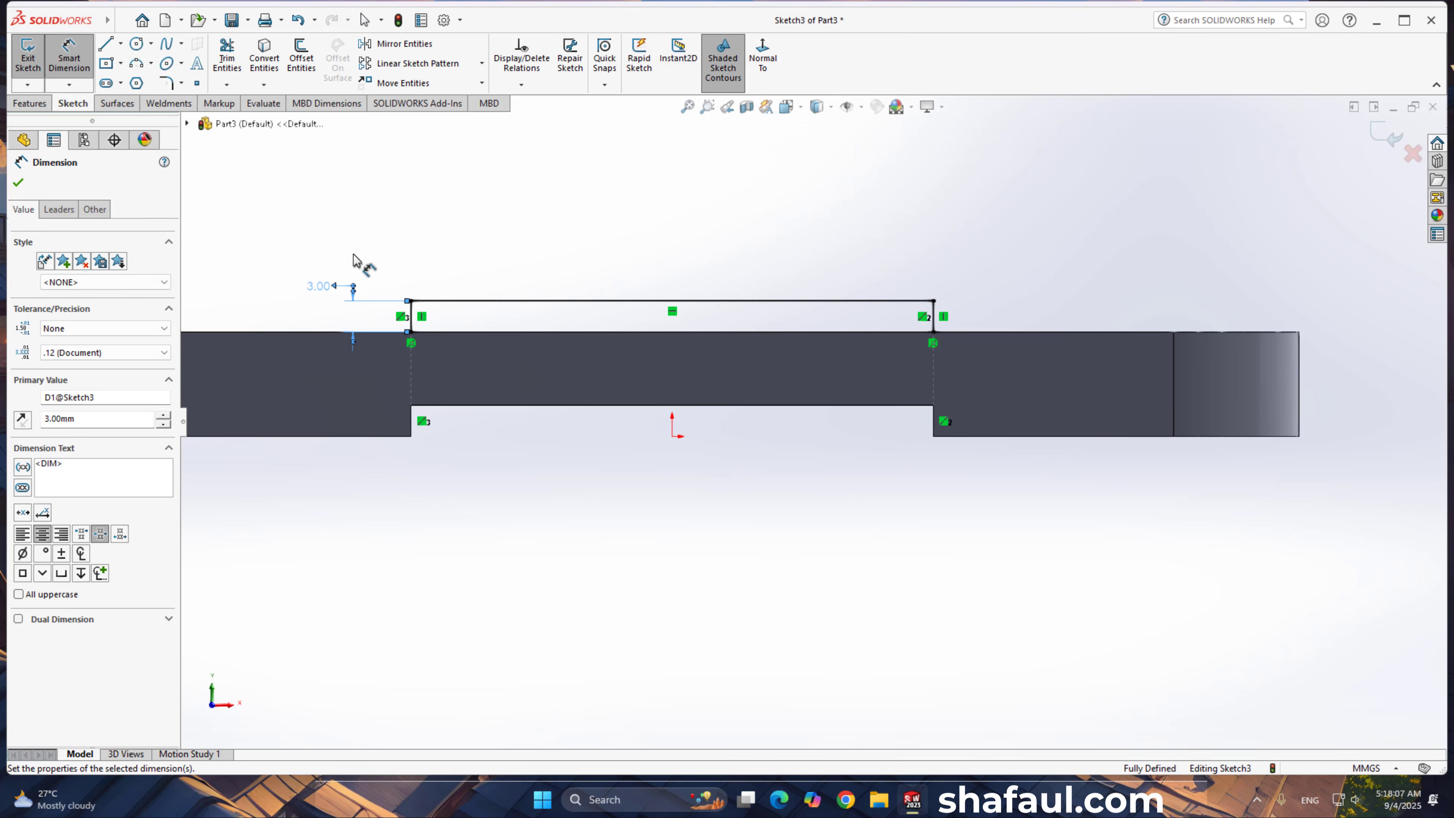
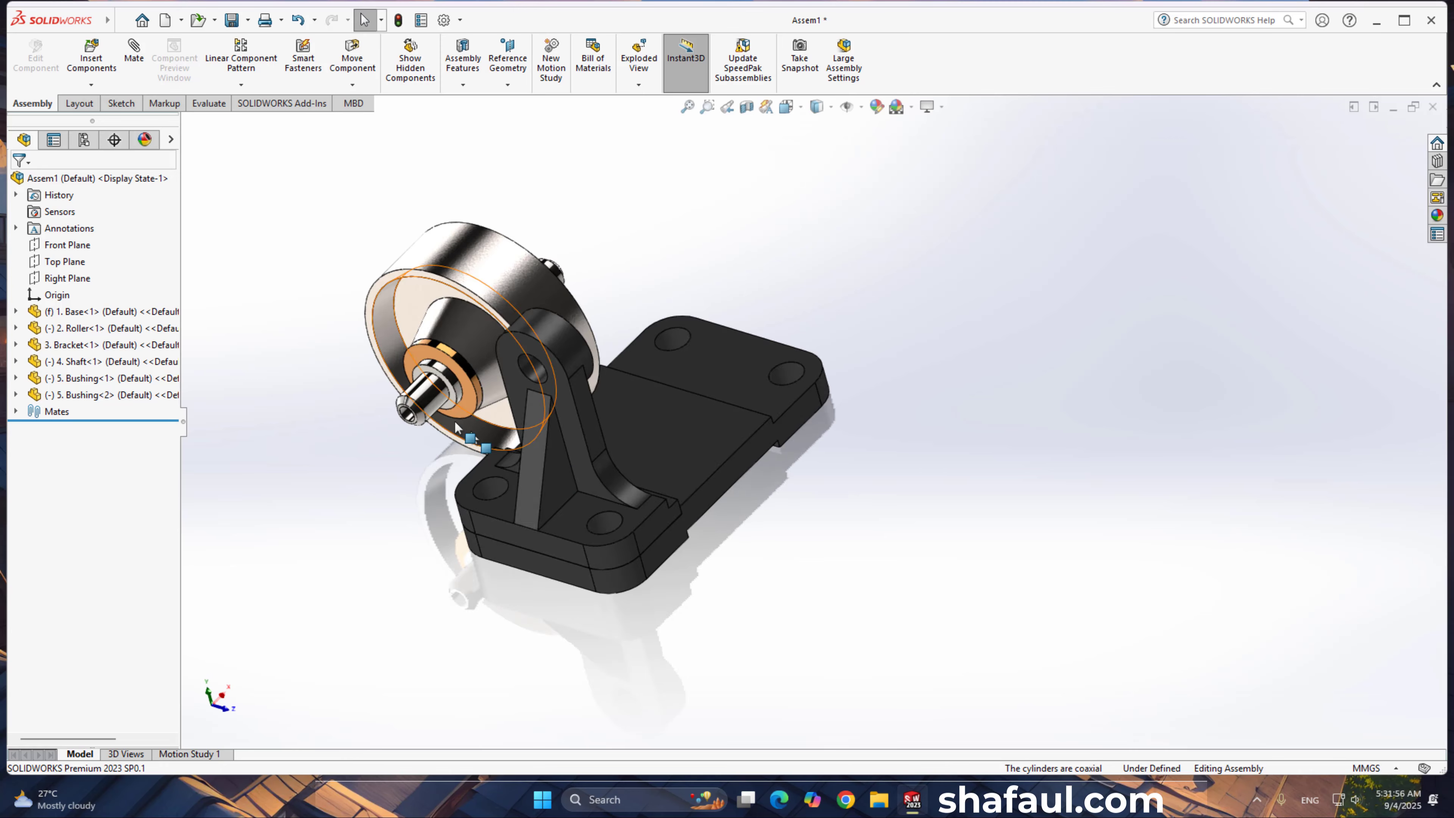
Step: Mate the shaft's cylindrical face concentric with the upper hole of the first bracket
left_click(500, 395)
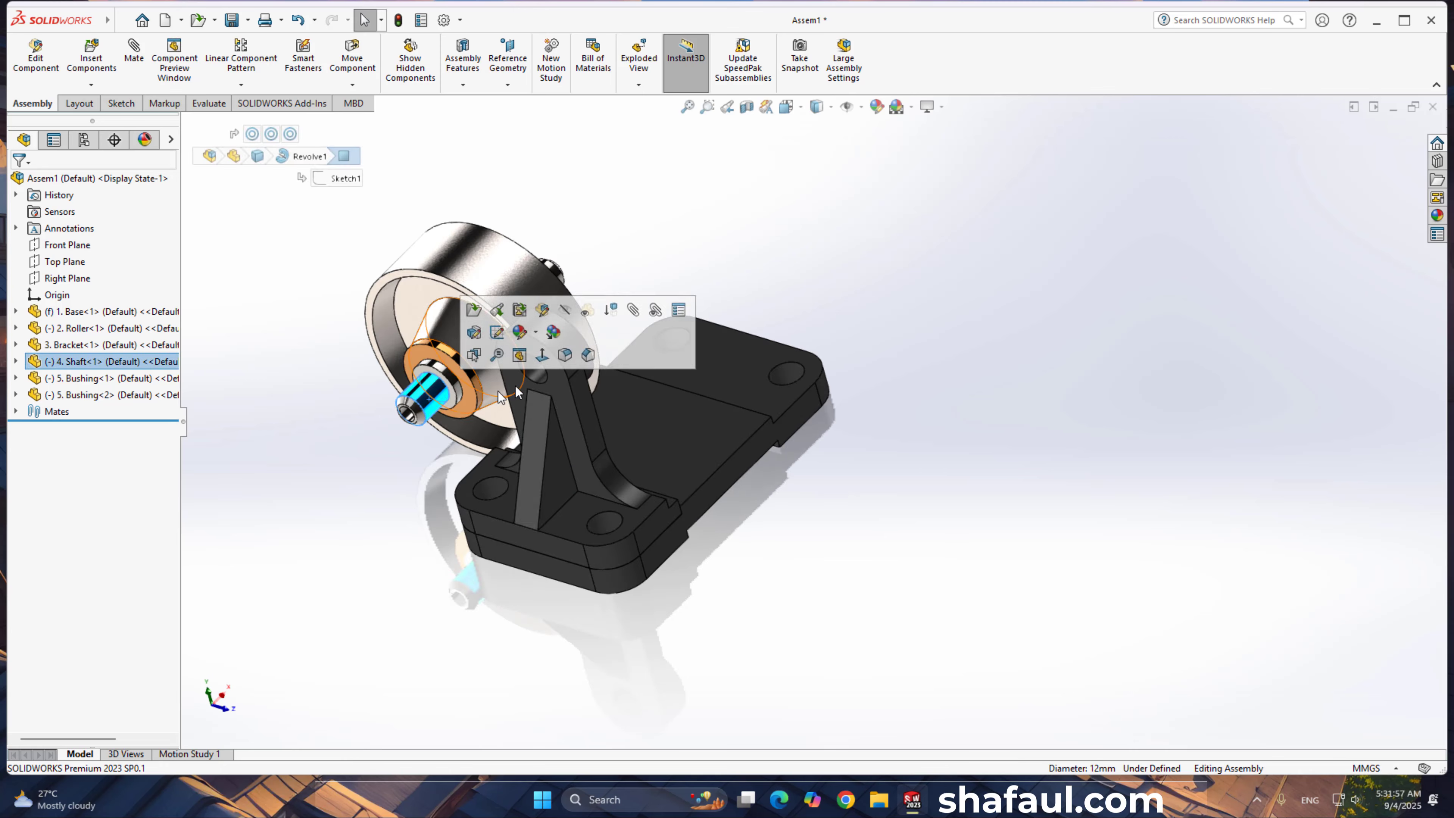
left_click(538, 372, "ctrl")
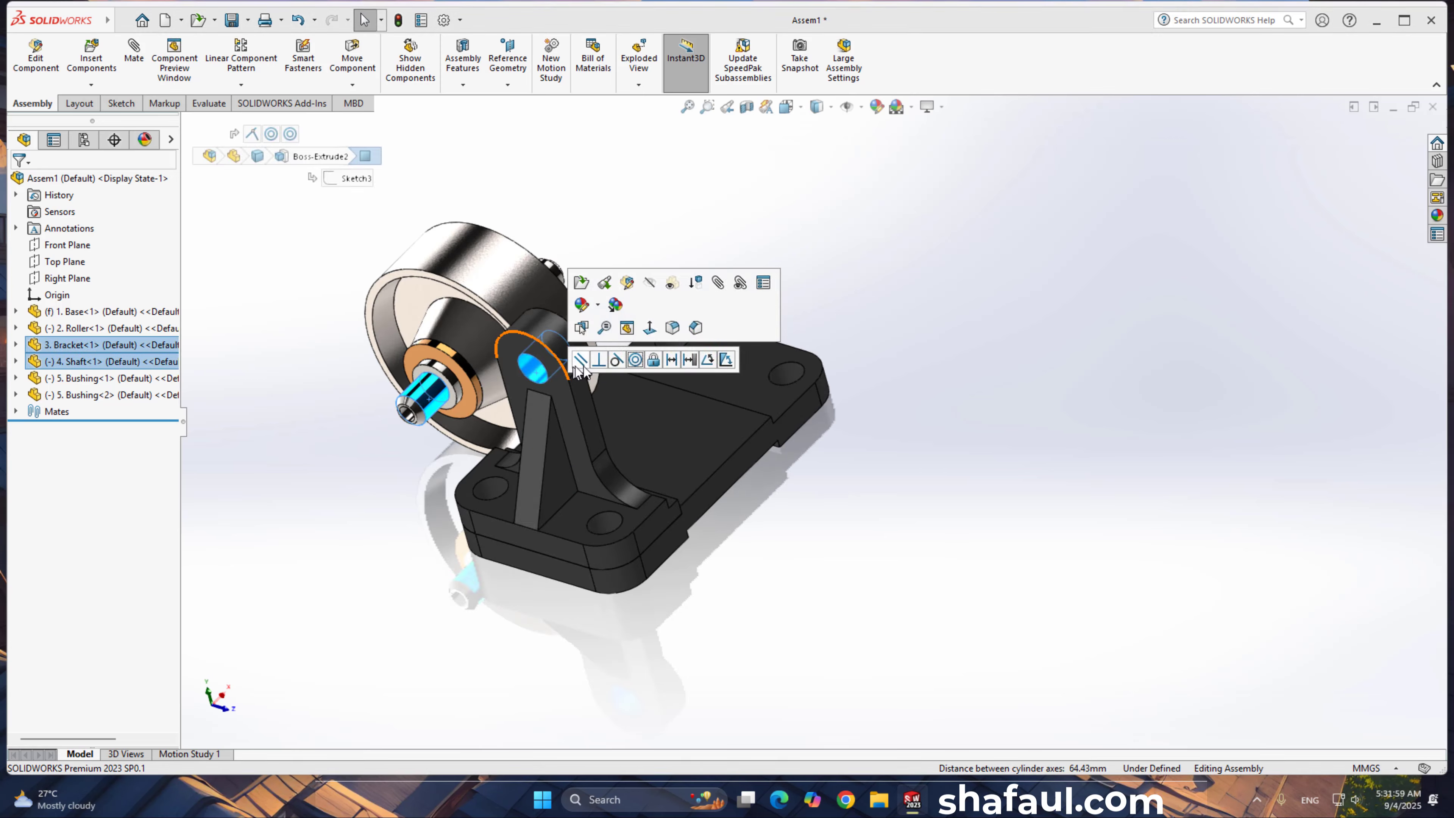
left_click(635, 360)
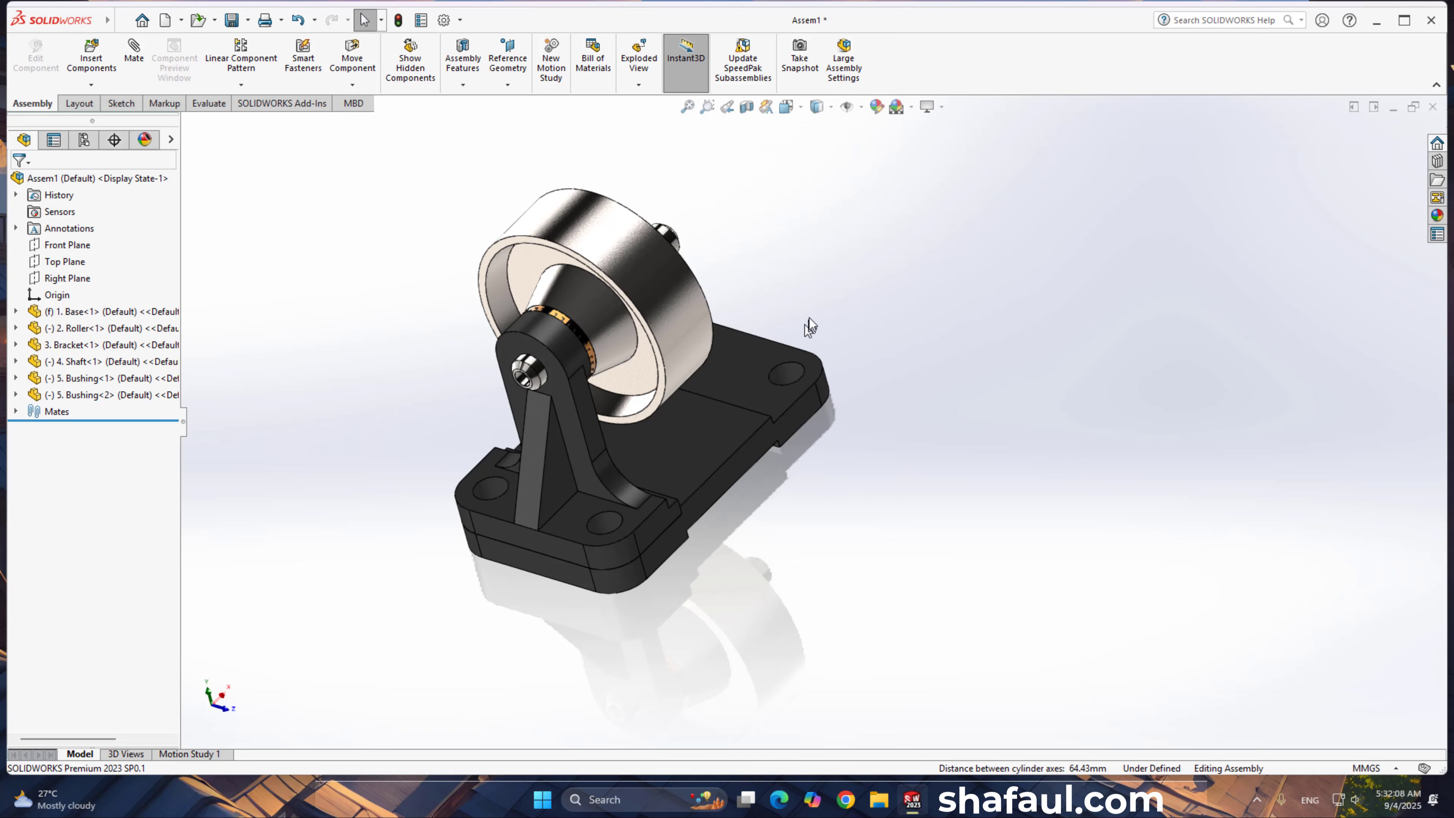
Step: Mate the inner boss face of the first bracket coincident with the outer face of the adjacent bushing
middle_click_drag(809, 317, 779, 399)
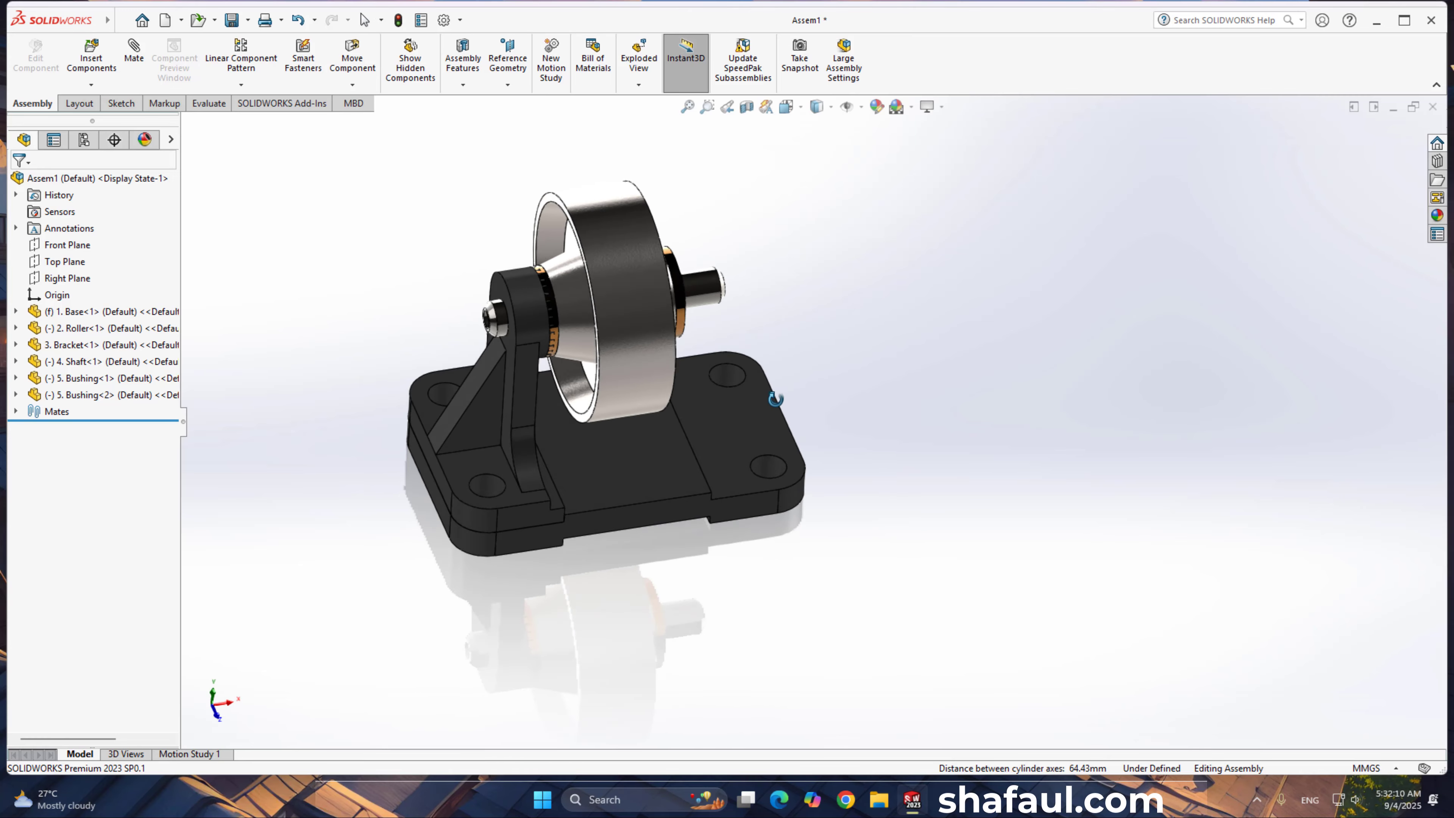
left_click_drag(599, 307, 641, 309)
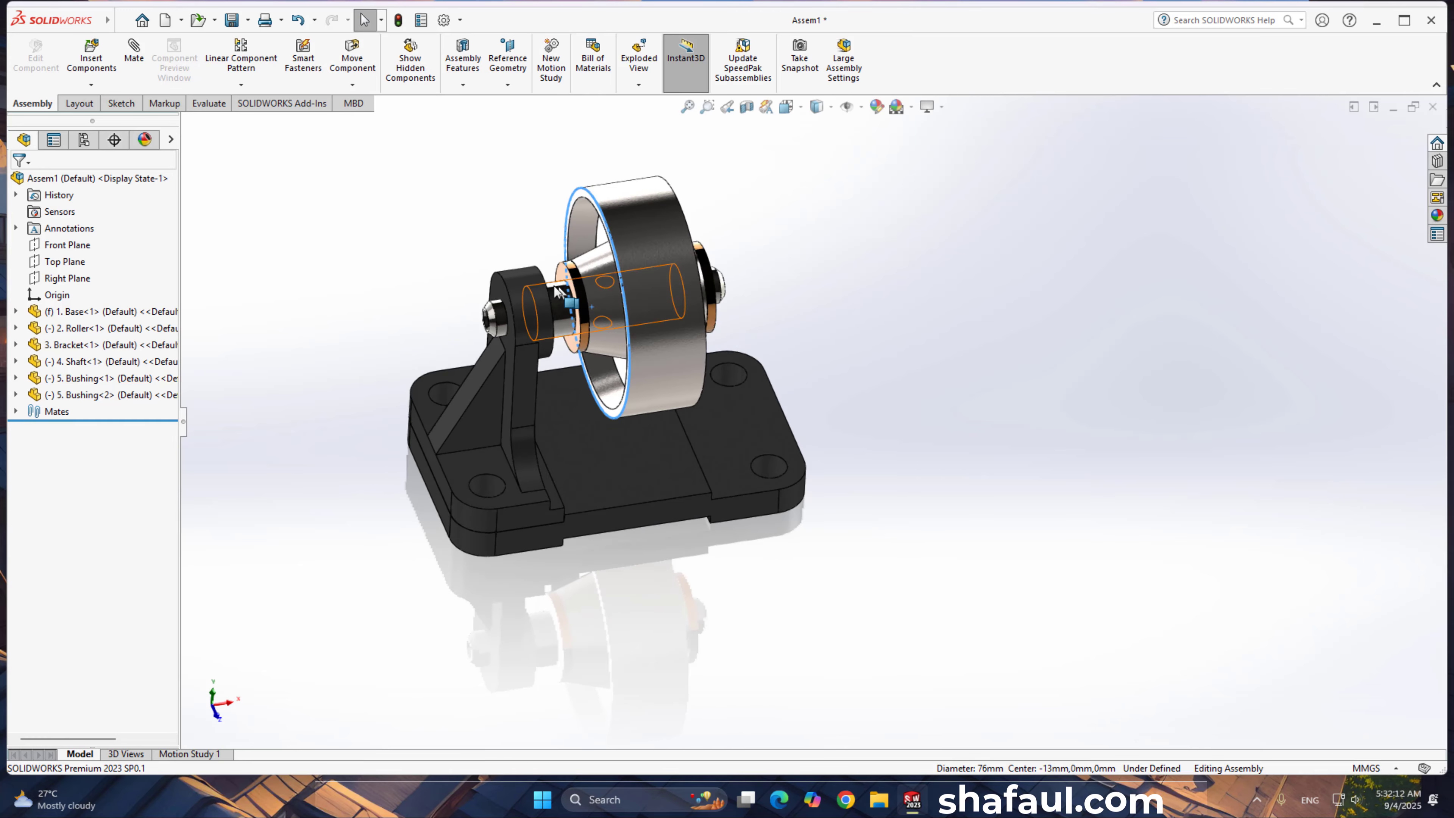
scroll(562, 298, "down", 3)
scroll(644, 338, "down", 3)
left_click(628, 266)
middle_click_drag(635, 287, 498, 286)
left_click(585, 276, "ctrl")
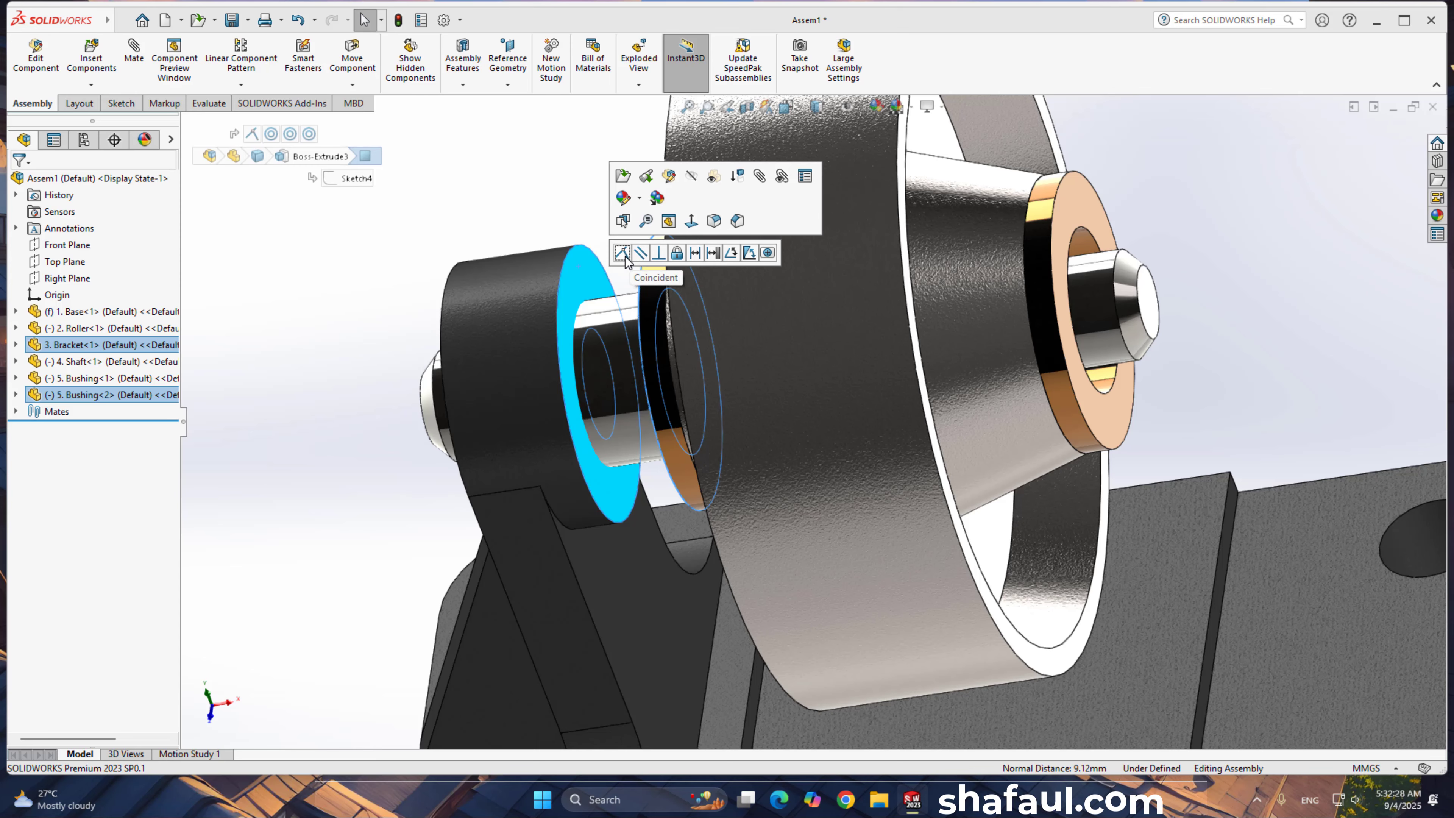
left_click(624, 254)
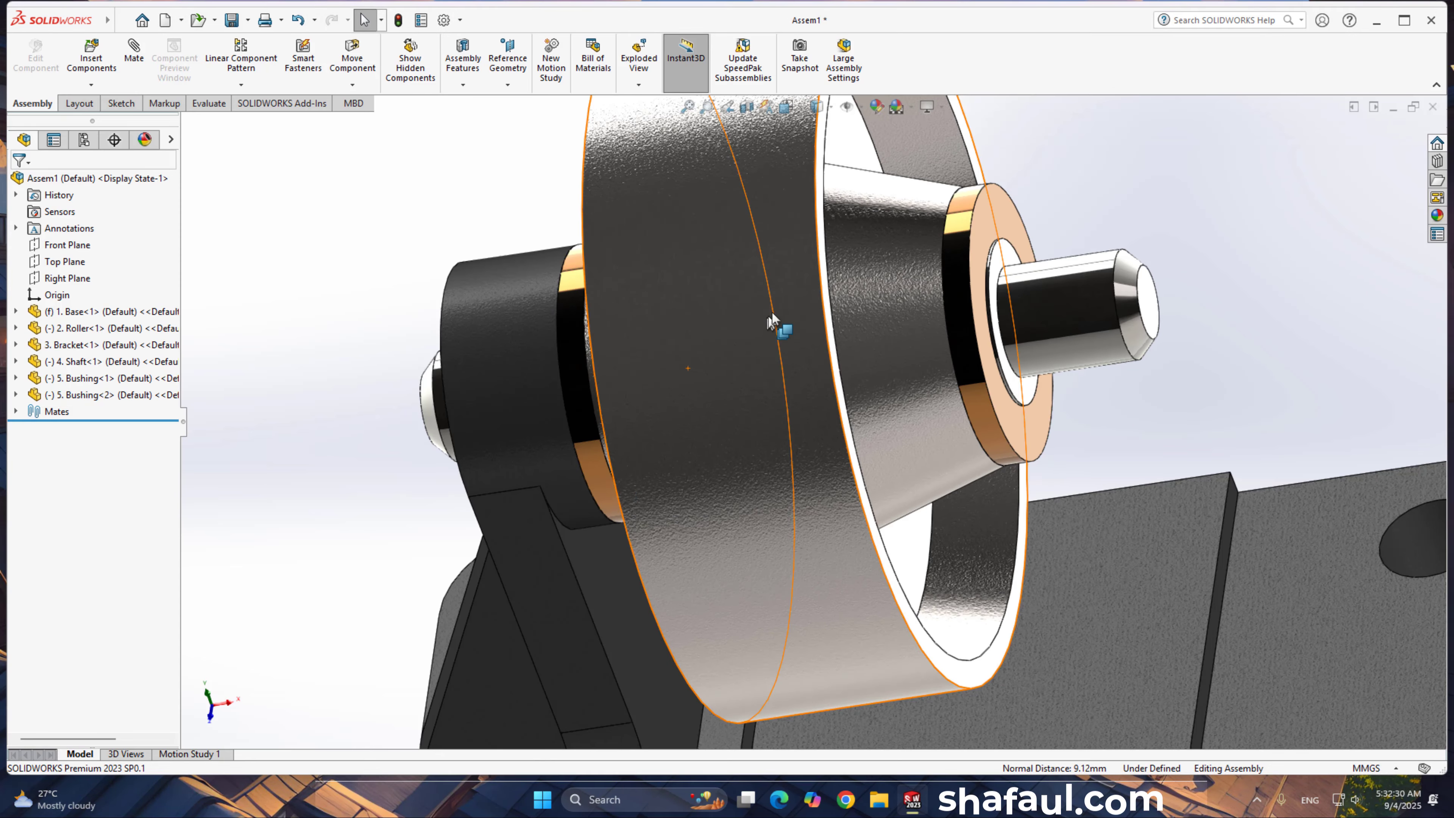
Step: Copy the first bracket and place the second instance beside the base's free end
middle_click_drag(710, 337, 743, 320)
scroll(744, 344, "up", 5)
left_click(724, 412)
middle_click_drag(726, 447, 657, 510)
scroll(797, 567, "up", 1)
scroll(796, 564, "up", 1)
left_click(656, 510)
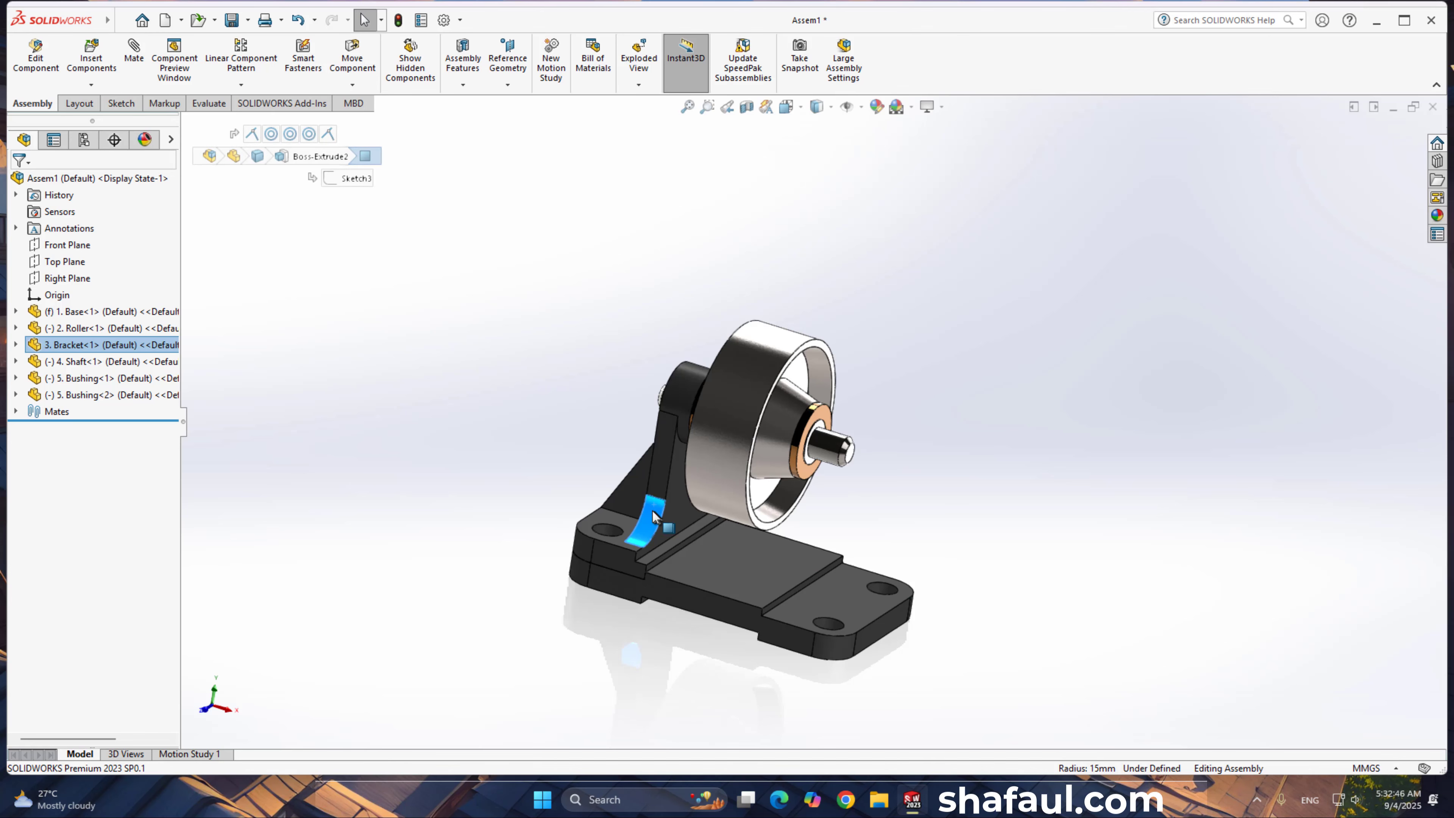
left_click_drag(654, 516, 968, 425, "ctrl")
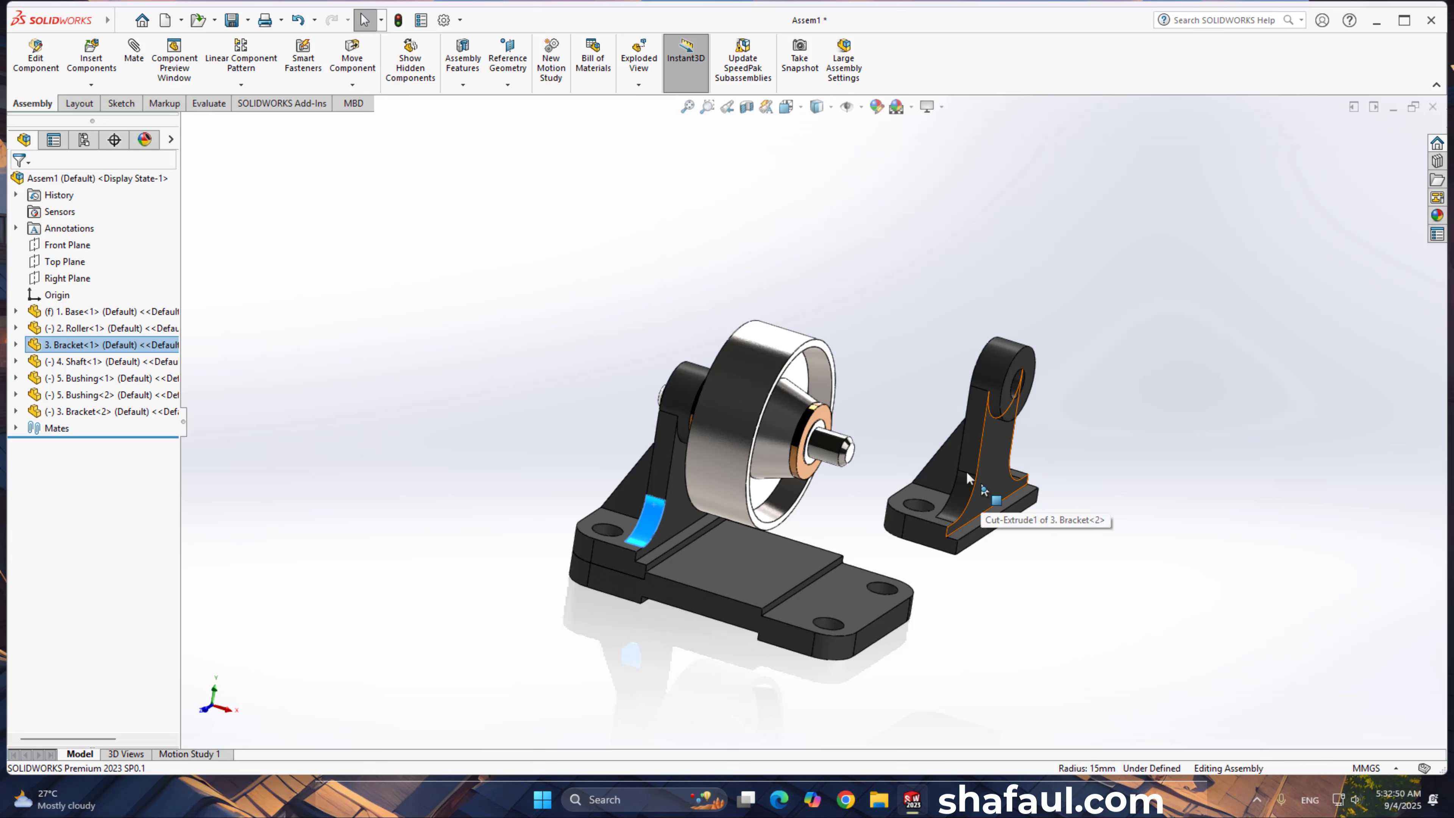
Step: Rotate the copied bracket with Rotate Component so that its rib faces away from the roller
left_click(360, 86)
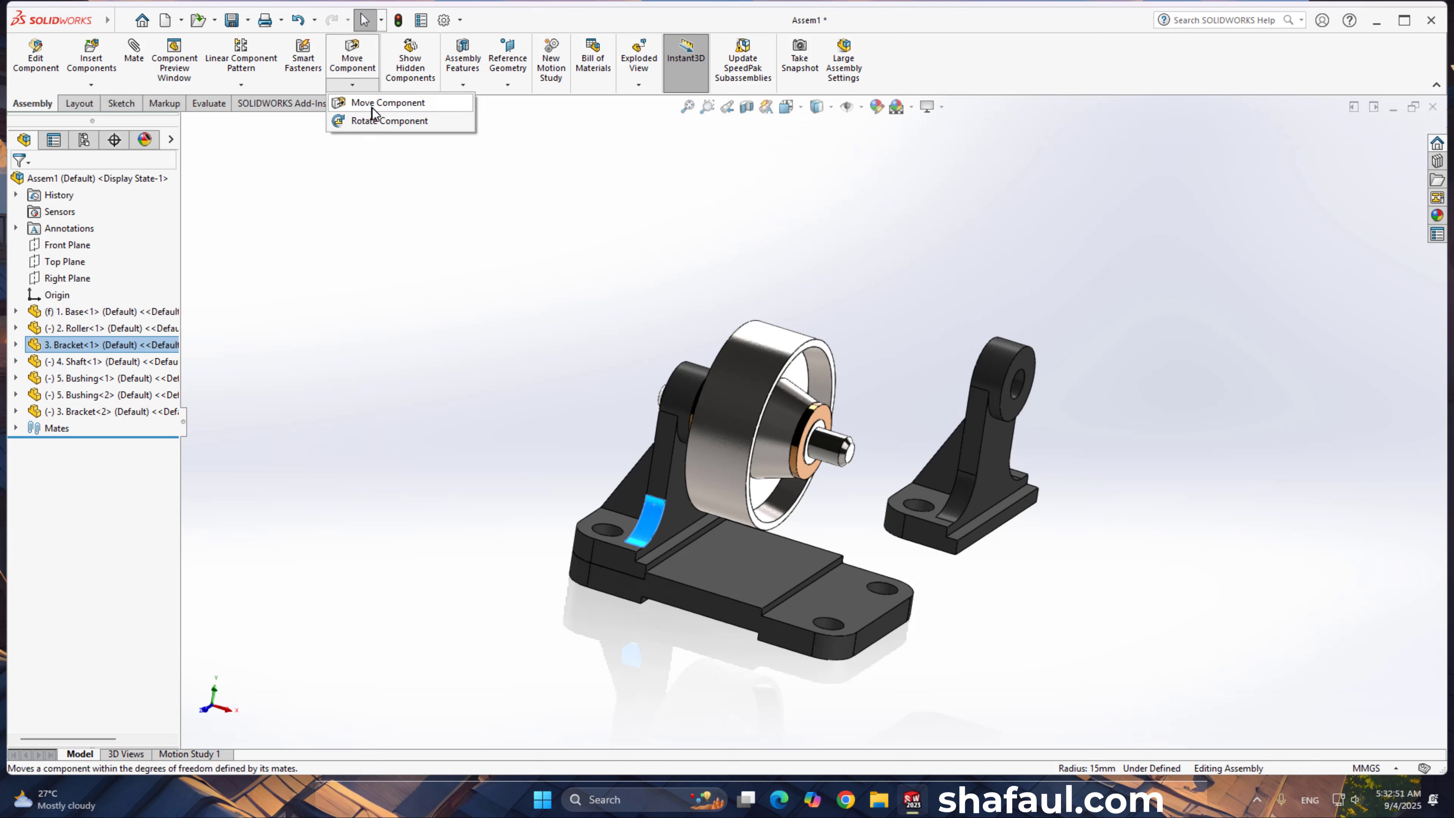
left_click(389, 120)
left_click_drag(991, 487, 744, 629)
key("Escape")
Step: Mate the second bracket's near mounting hole concentric with the base's near corner hole at the free end
scroll(1038, 537, "down", 3)
left_click(966, 504)
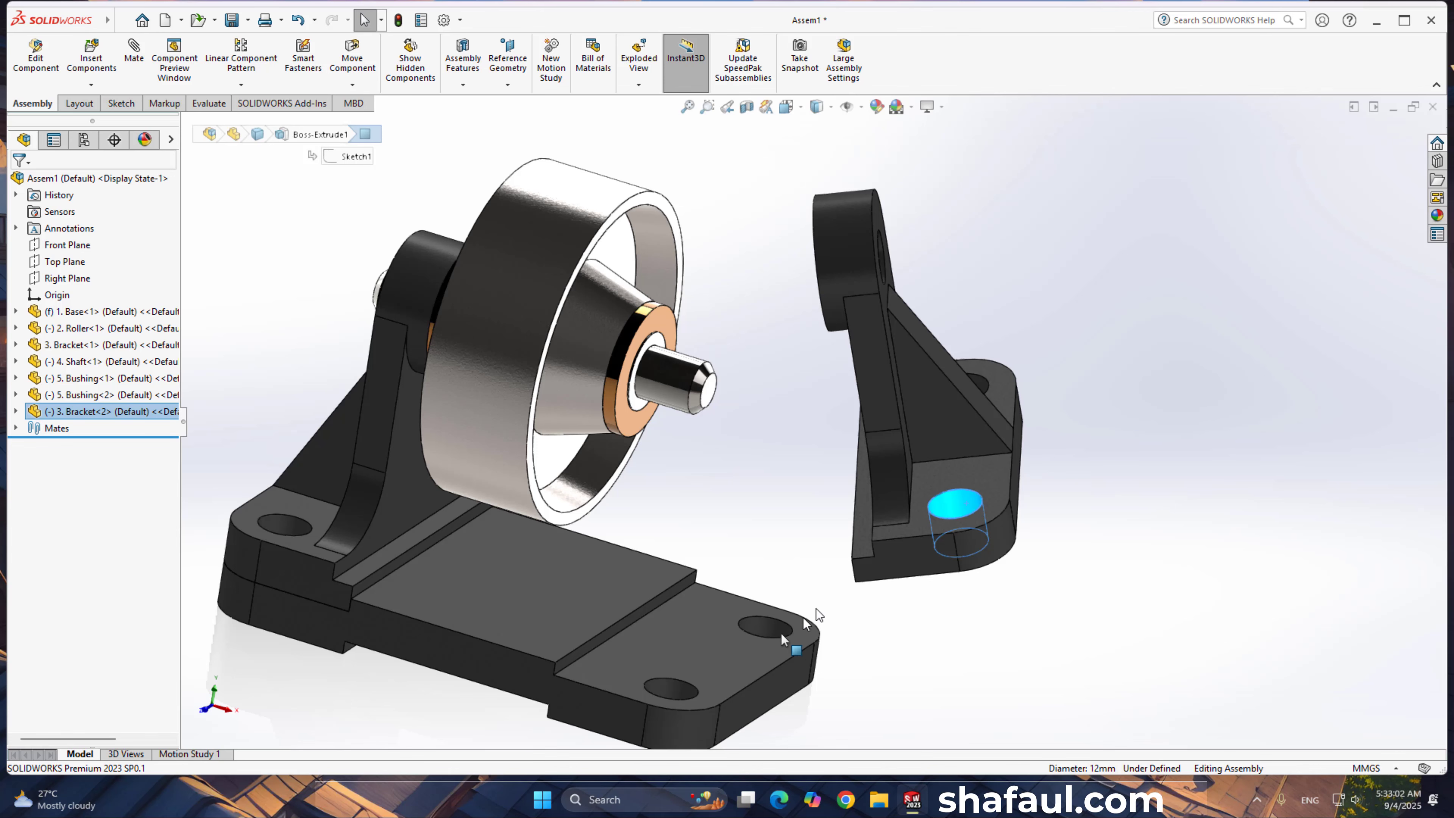
left_click(671, 688, "ctrl")
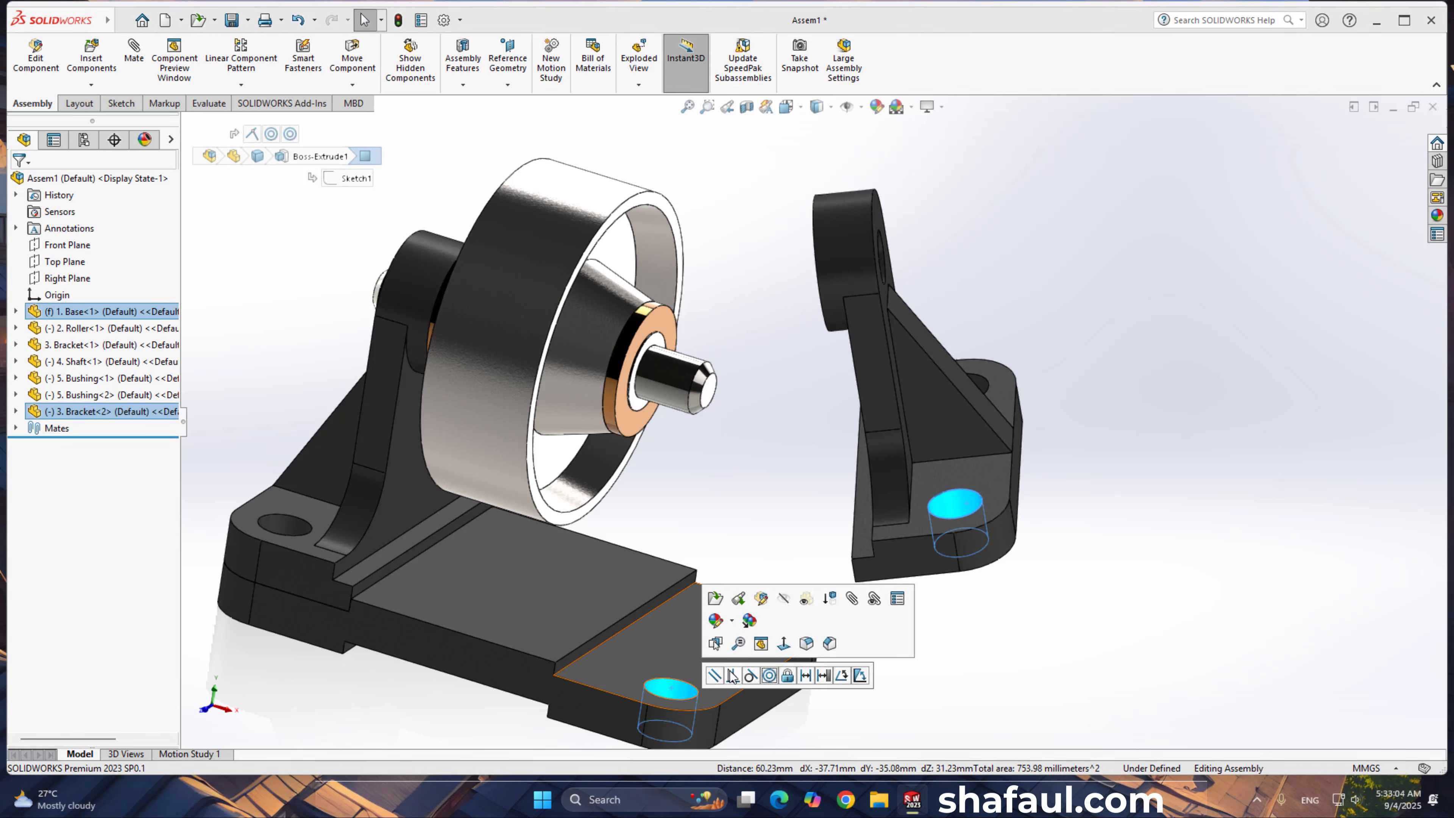
left_click(768, 676)
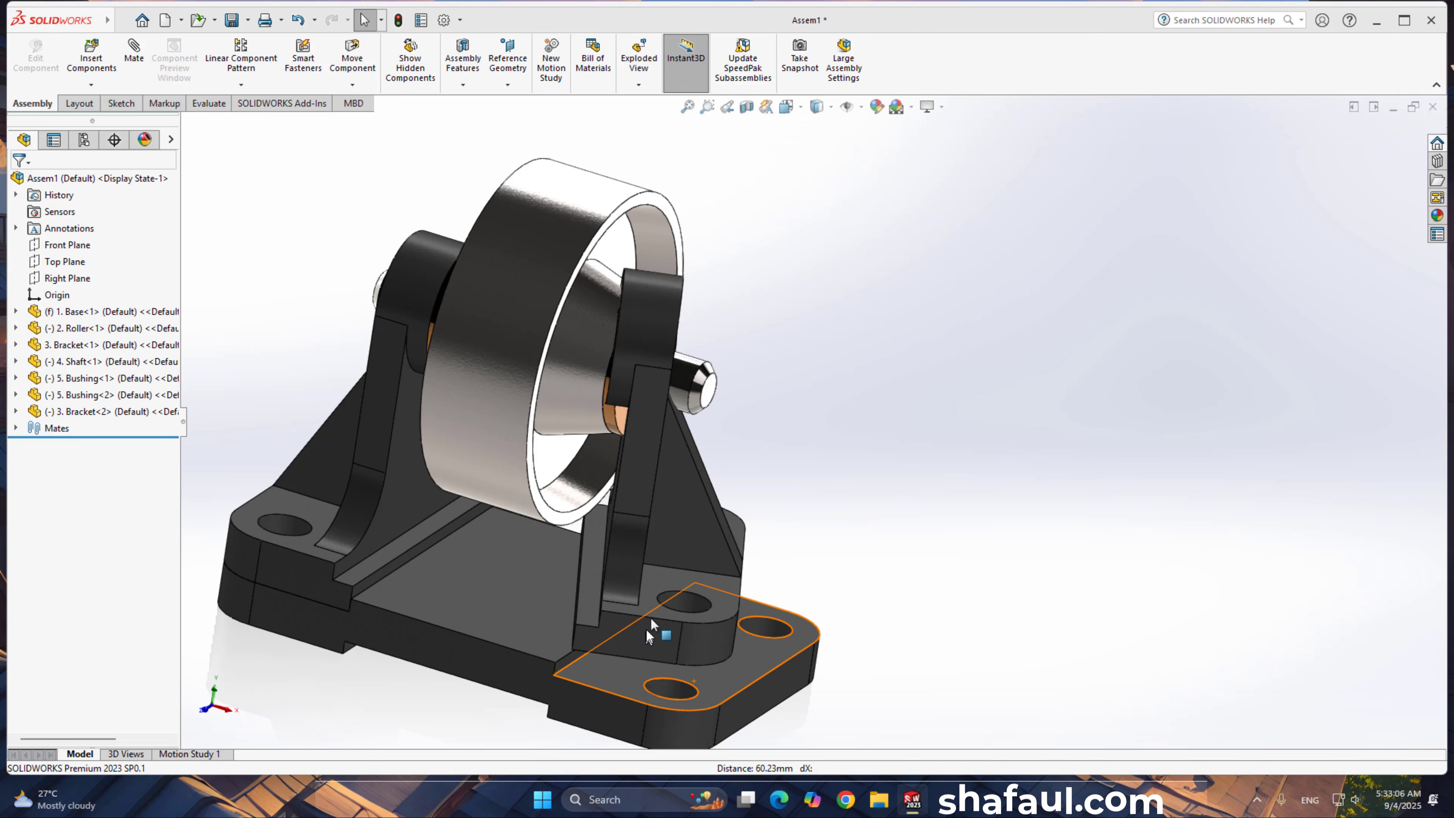
Step: Mate the second bracket's bottom face coincident with the top face of the base's free end
middle_click_drag(689, 500, 721, 460)
left_click(680, 547)
middle_click_drag(680, 547, 644, 598)
left_click(711, 677, "ctrl")
left_click(745, 661)
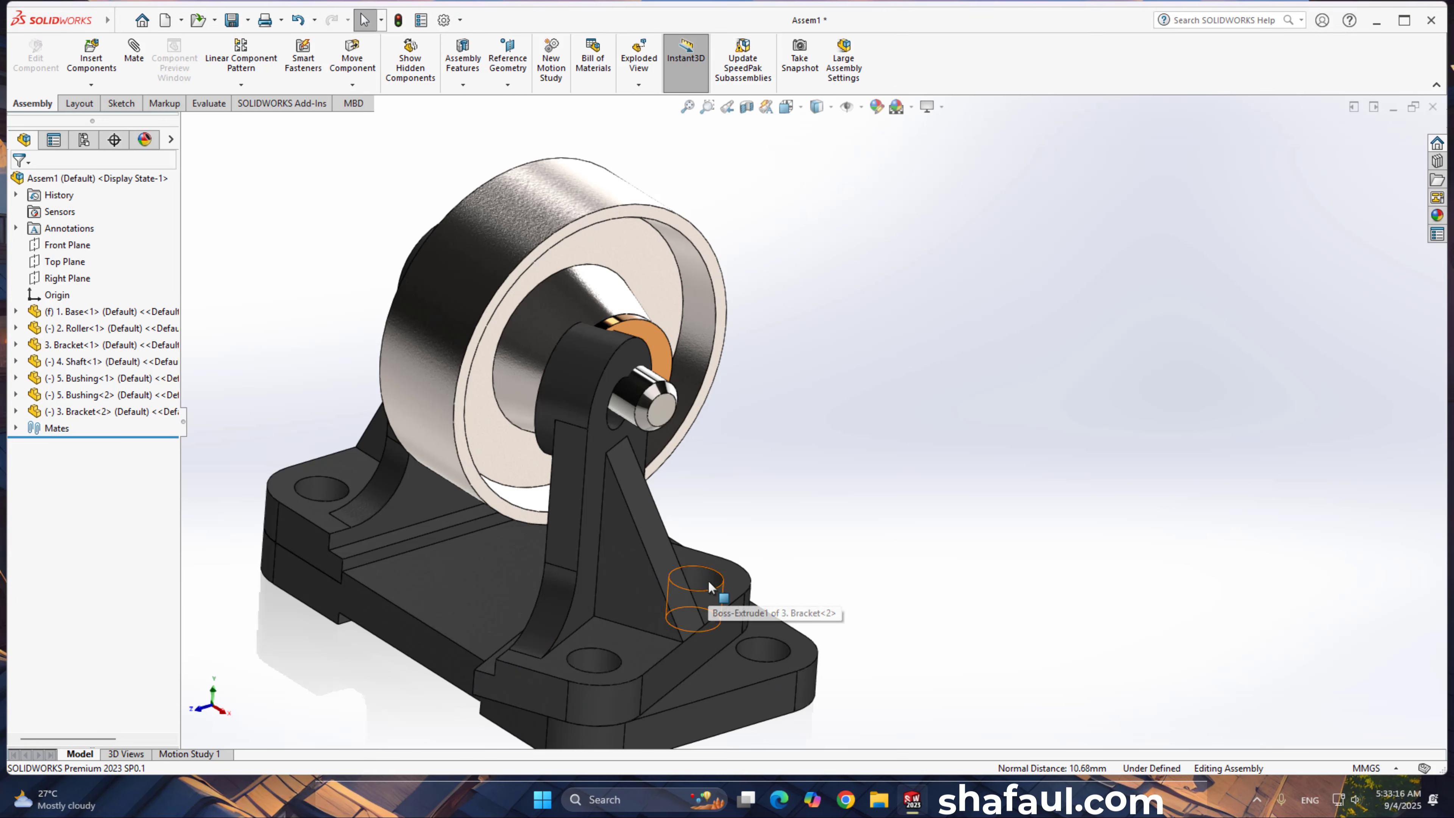
Step: Mate the second bracket's other mounting hole concentric with the remaining corner hole of the base
left_click(703, 579)
left_click(767, 662, "ctrl")
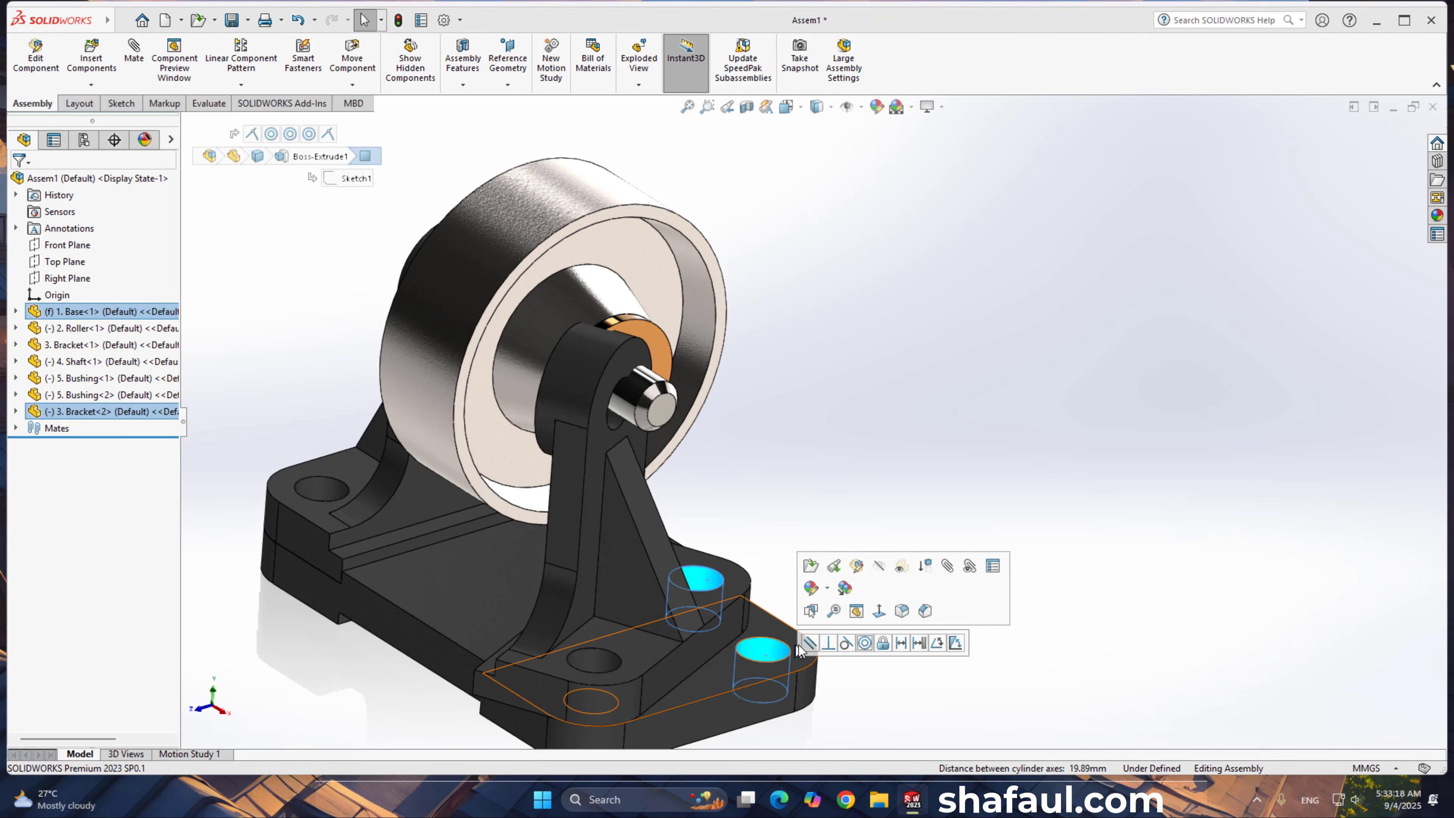
left_click(864, 643)
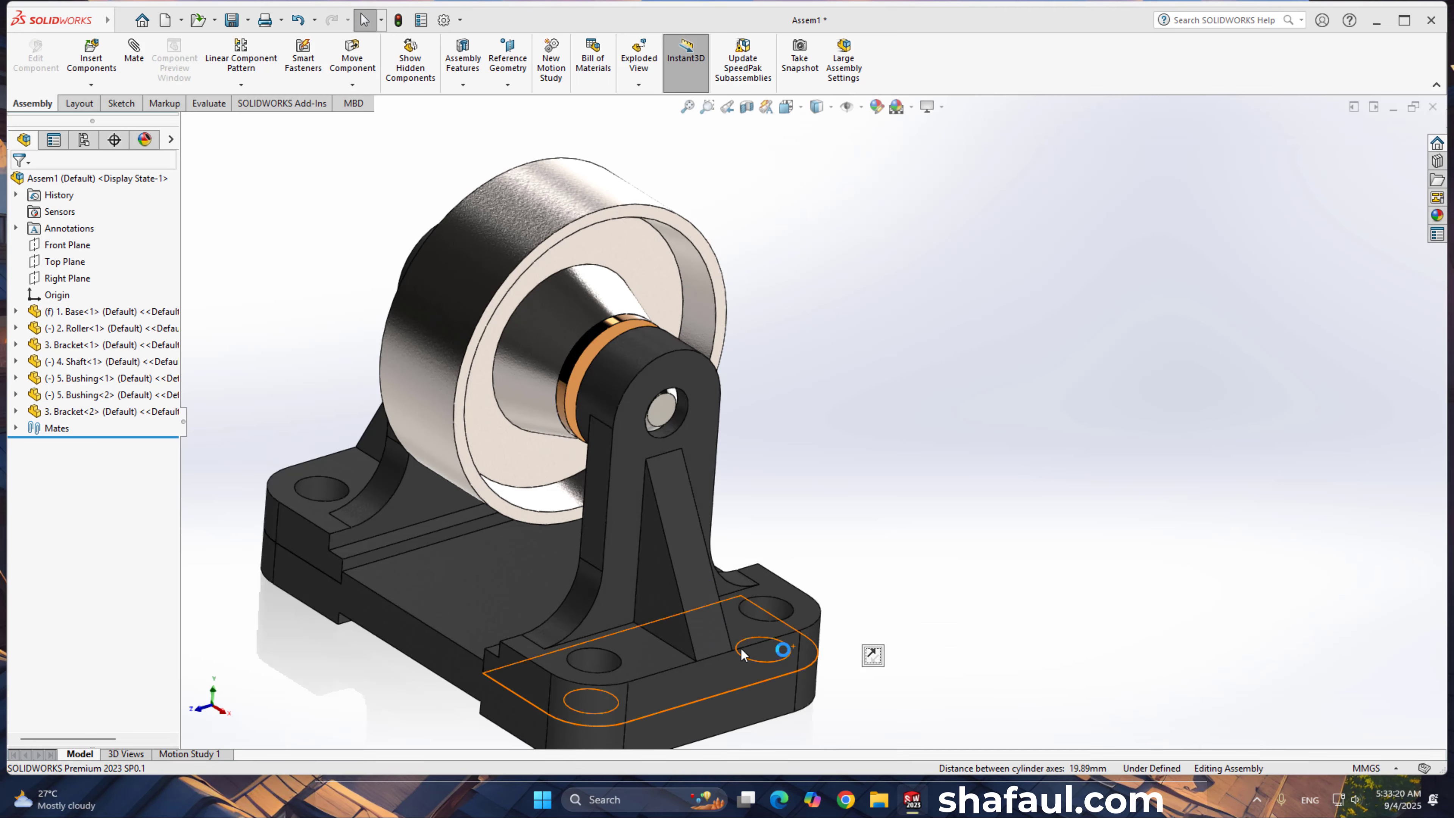
Step: Mate the shaft concentric with the upper hole of the second bracket
middle_click_drag(601, 630, 675, 488)
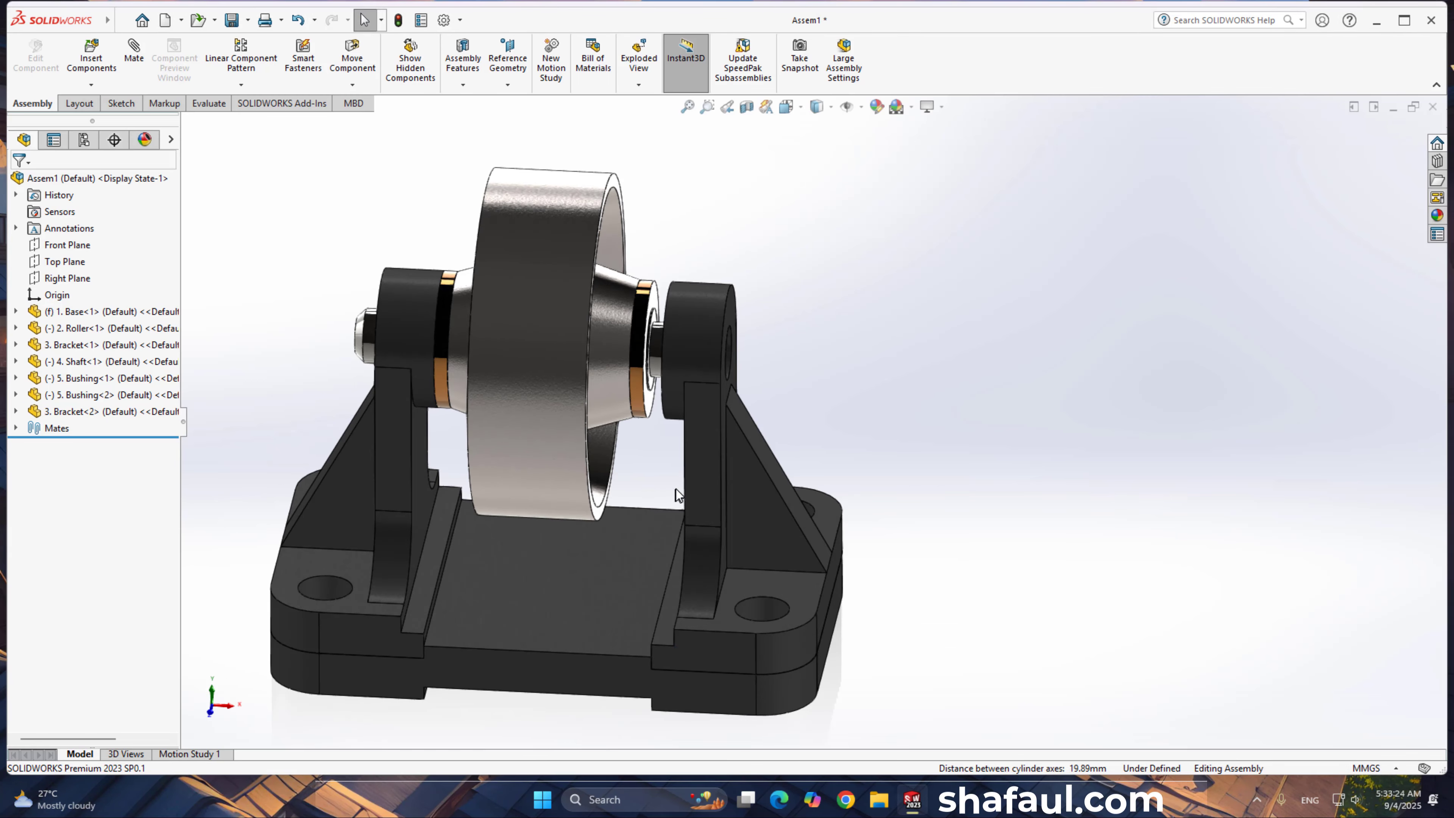
left_click(656, 342)
middle_click_drag(744, 378, 606, 401)
scroll(744, 355, "down", 2)
left_click(827, 364, "ctrl")
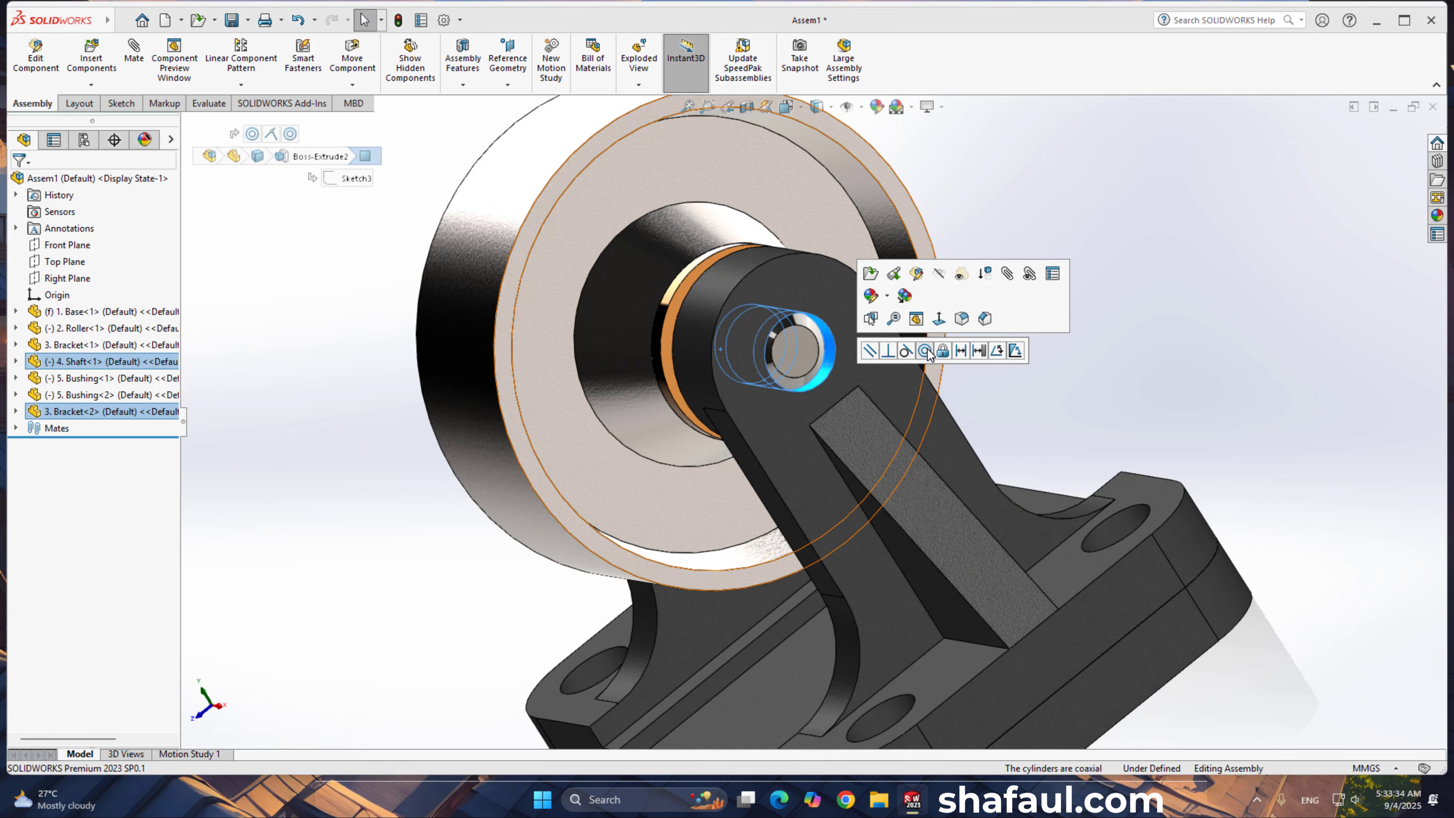
left_click(925, 351)
Step: Test the sliding movement of the shaft and roller set, and examine the gap between the bushing and the second bracket
middle_click_drag(745, 403, 859, 394)
mouse_move(215, 379)
left_mouse_down()
mouse_move(246, 381)
mouse_move(228, 388)
left_mouse_up()
left_click_drag(629, 348, 662, 350)
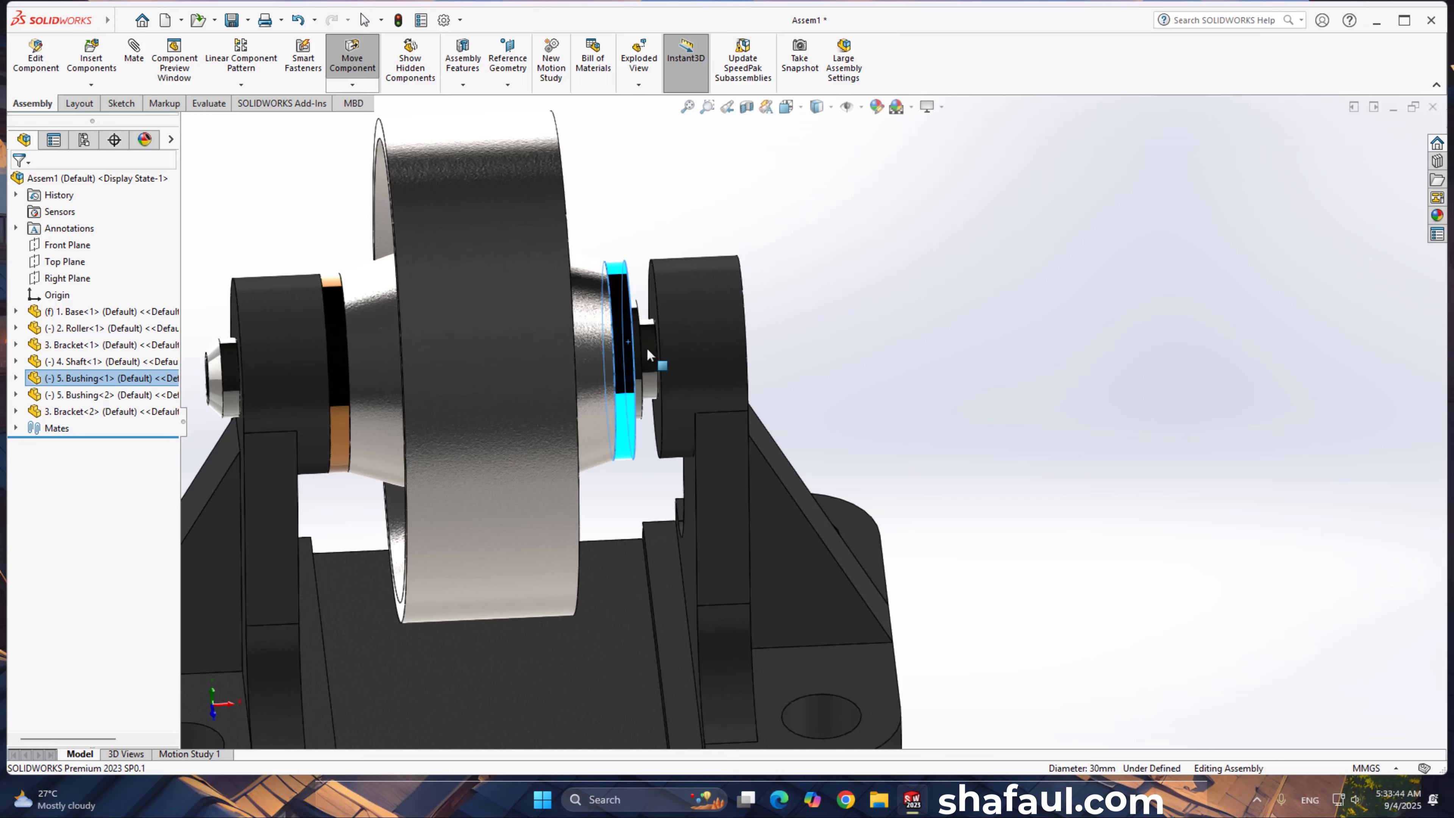
mouse_move(632, 421)
middle_mouse_down()
mouse_move(558, 416)
mouse_move(603, 411)
mouse_move(626, 437)
middle_mouse_up()
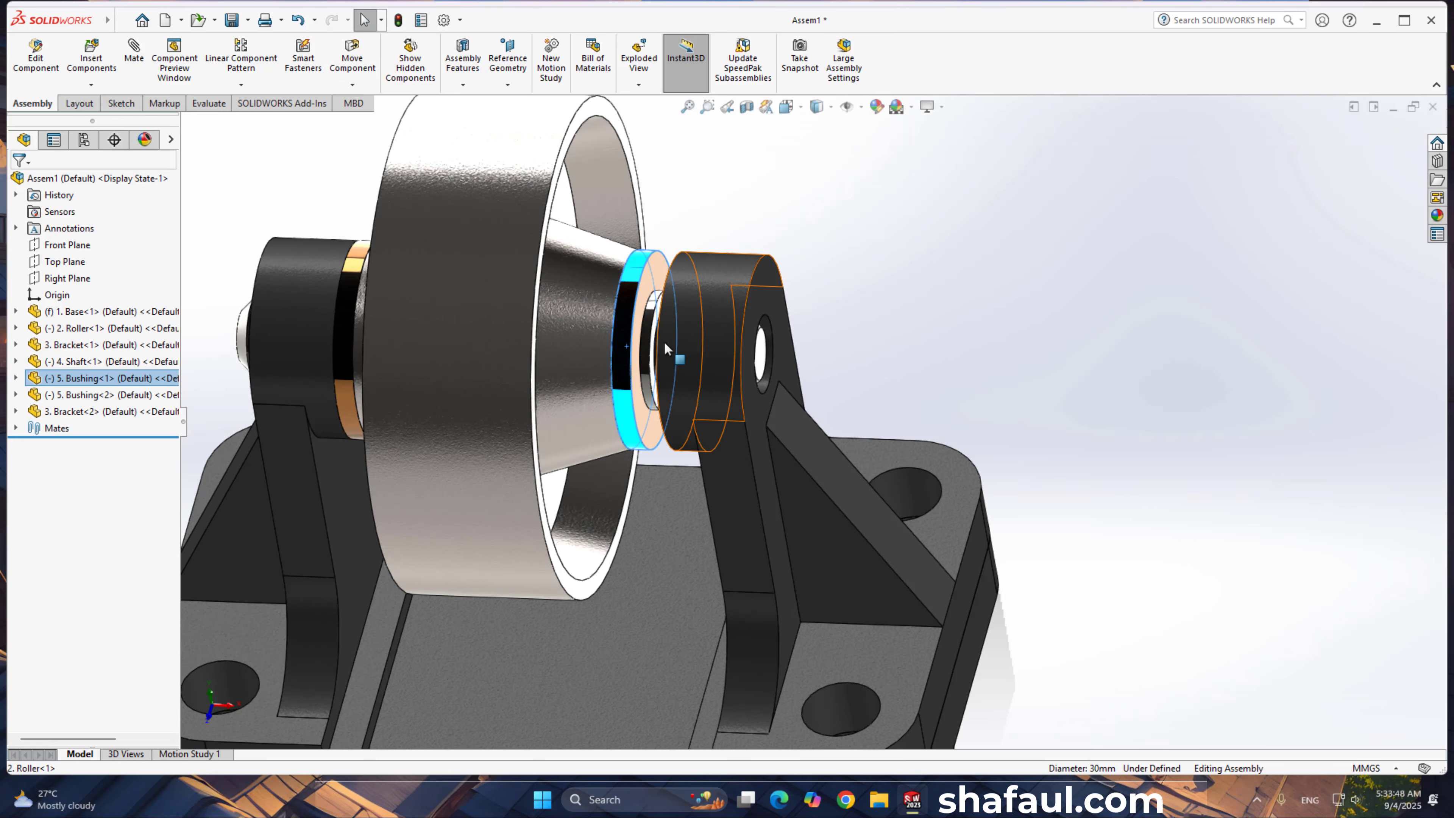
scroll(655, 350, "down", 3)
middle_click_drag(607, 383, 676, 347)
middle_click_drag(552, 371, 906, 354, "ctrl")
mouse_move(754, 419)
middle_mouse_down()
mouse_move(726, 423)
mouse_move(739, 418)
middle_mouse_up()
Step: Delete the coincident mate between the first bracket and its adjacent bushing, and test sliding the roller along the shaft
left_click(15, 427)
left_click(73, 595)
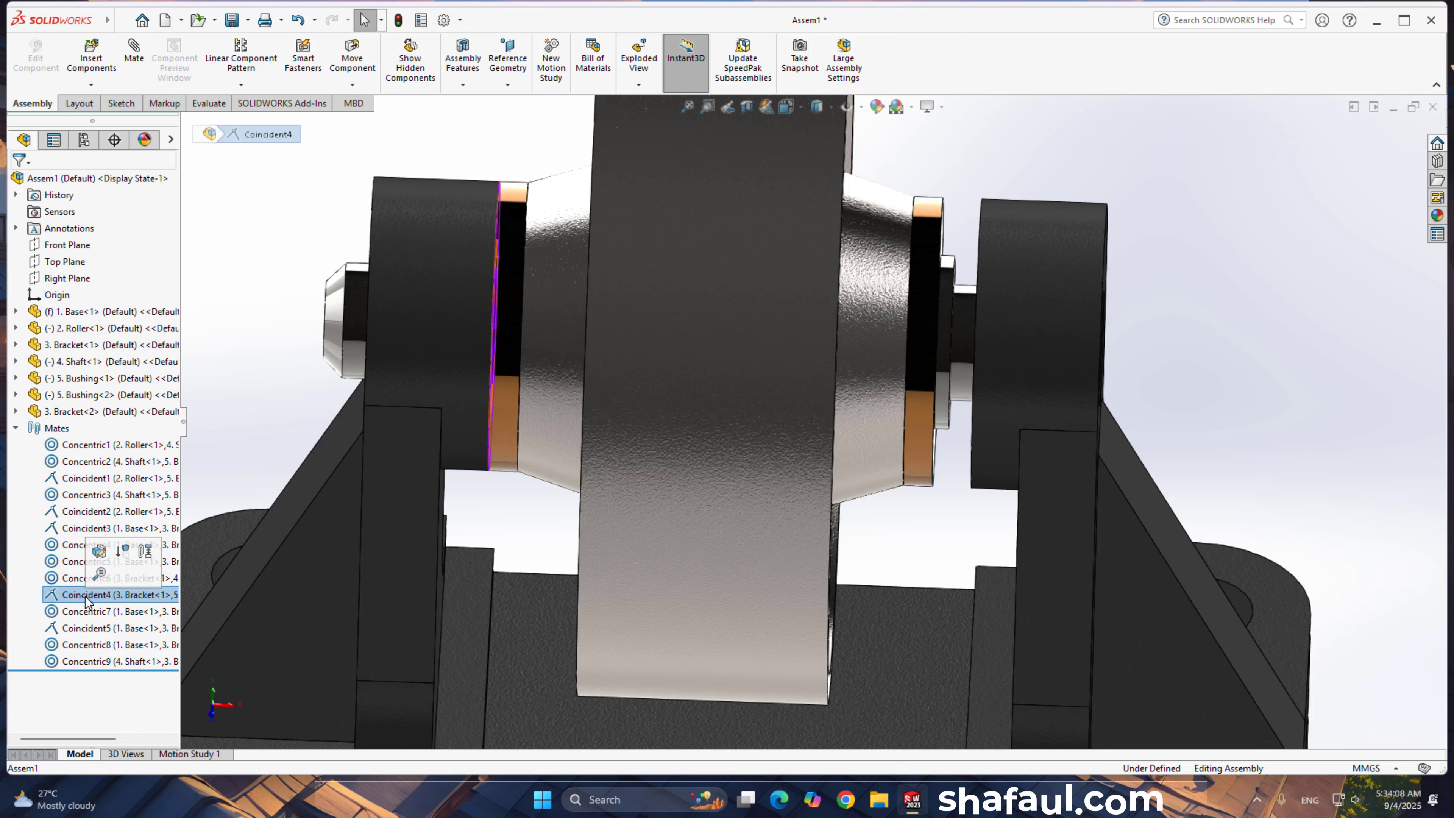
right_click(86, 594)
left_click(118, 583)
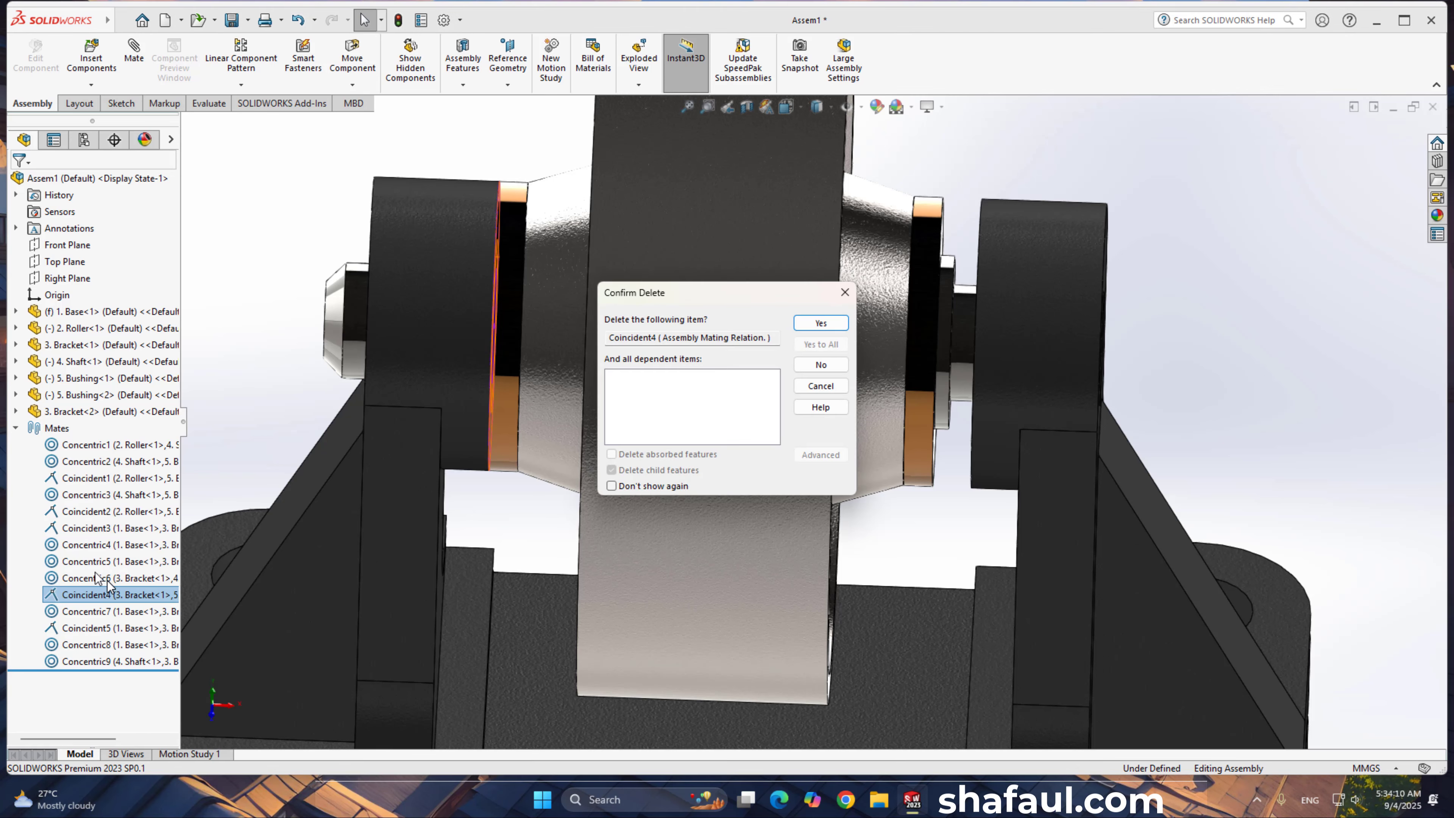
left_click(821, 323)
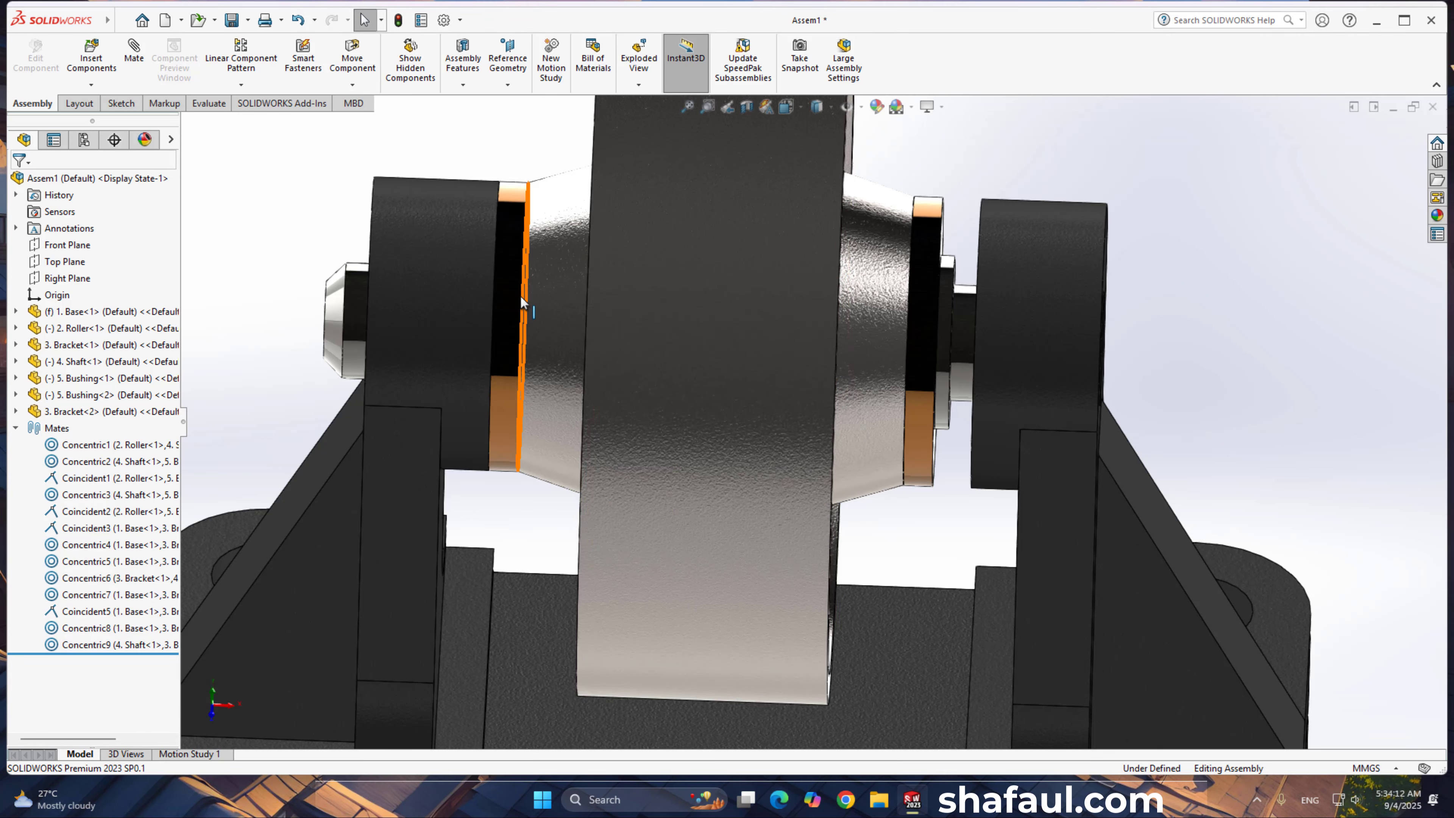
mouse_move(513, 285)
left_mouse_down()
mouse_move(550, 309)
mouse_move(613, 308)
mouse_move(525, 307)
left_mouse_up()
Step: Centre the shaft between the brackets with a Width mate using both shaft end faces and the outer faces of both brackets
middle_click_drag(426, 344, 452, 346)
left_click(258, 287)
middle_click_drag(744, 366, 487, 344)
scroll(1183, 442, "down", 3)
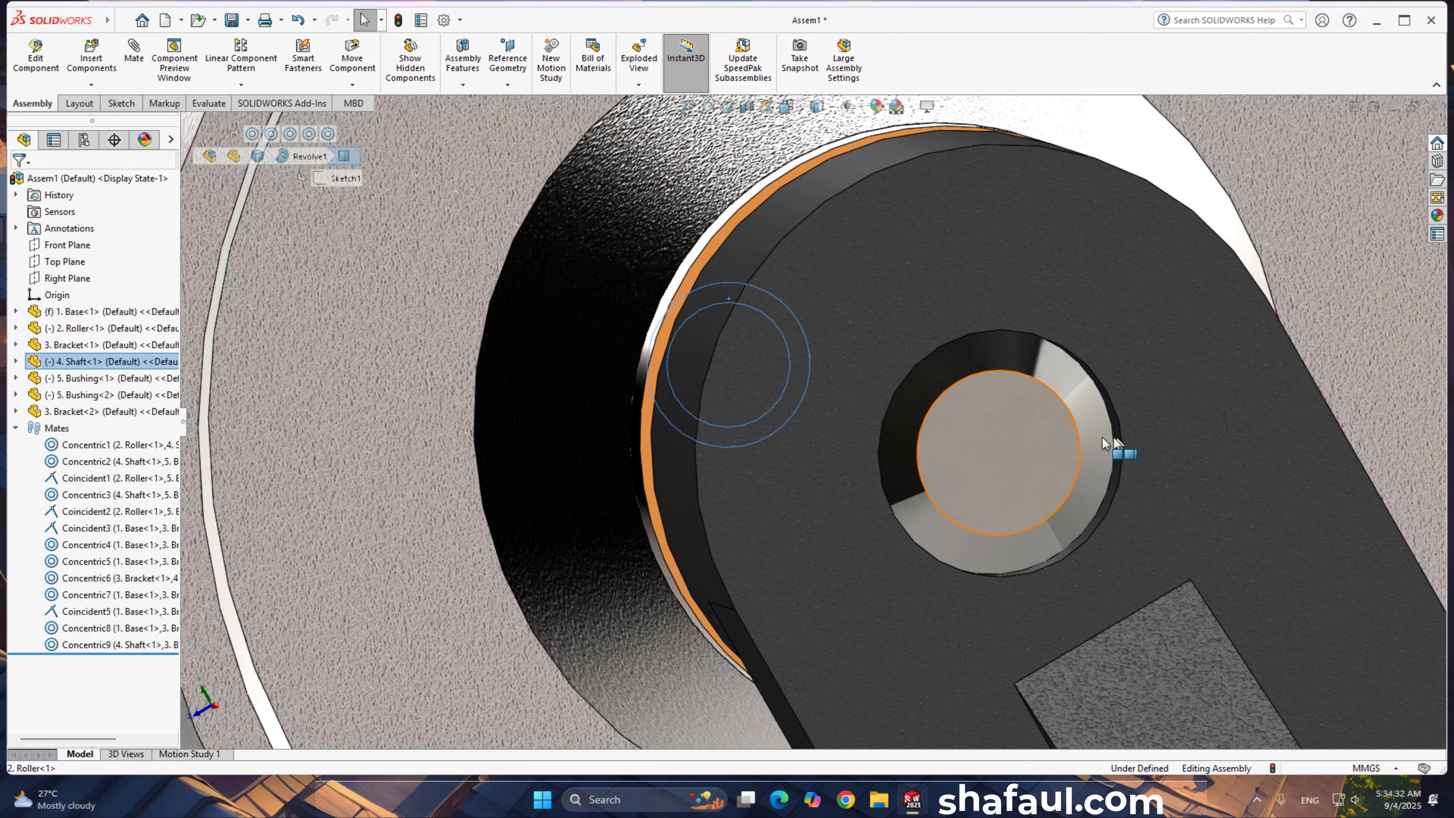
middle_click_drag(1081, 437, 1106, 421)
left_click(1044, 422)
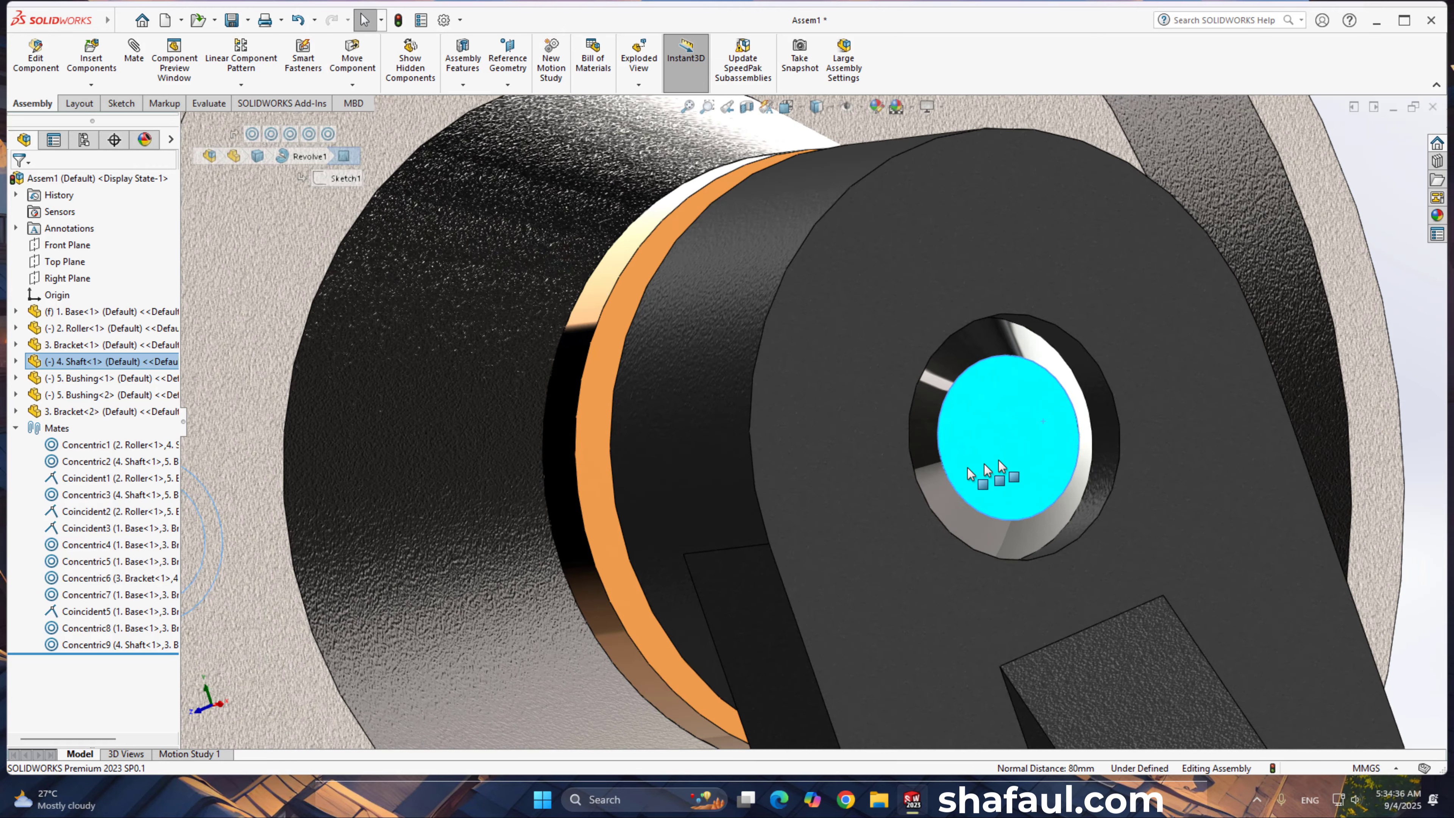
scroll(800, 481, "up", 3)
middle_click_drag(699, 479, 995, 393)
left_click(982, 386)
scroll(665, 494, "down", 2)
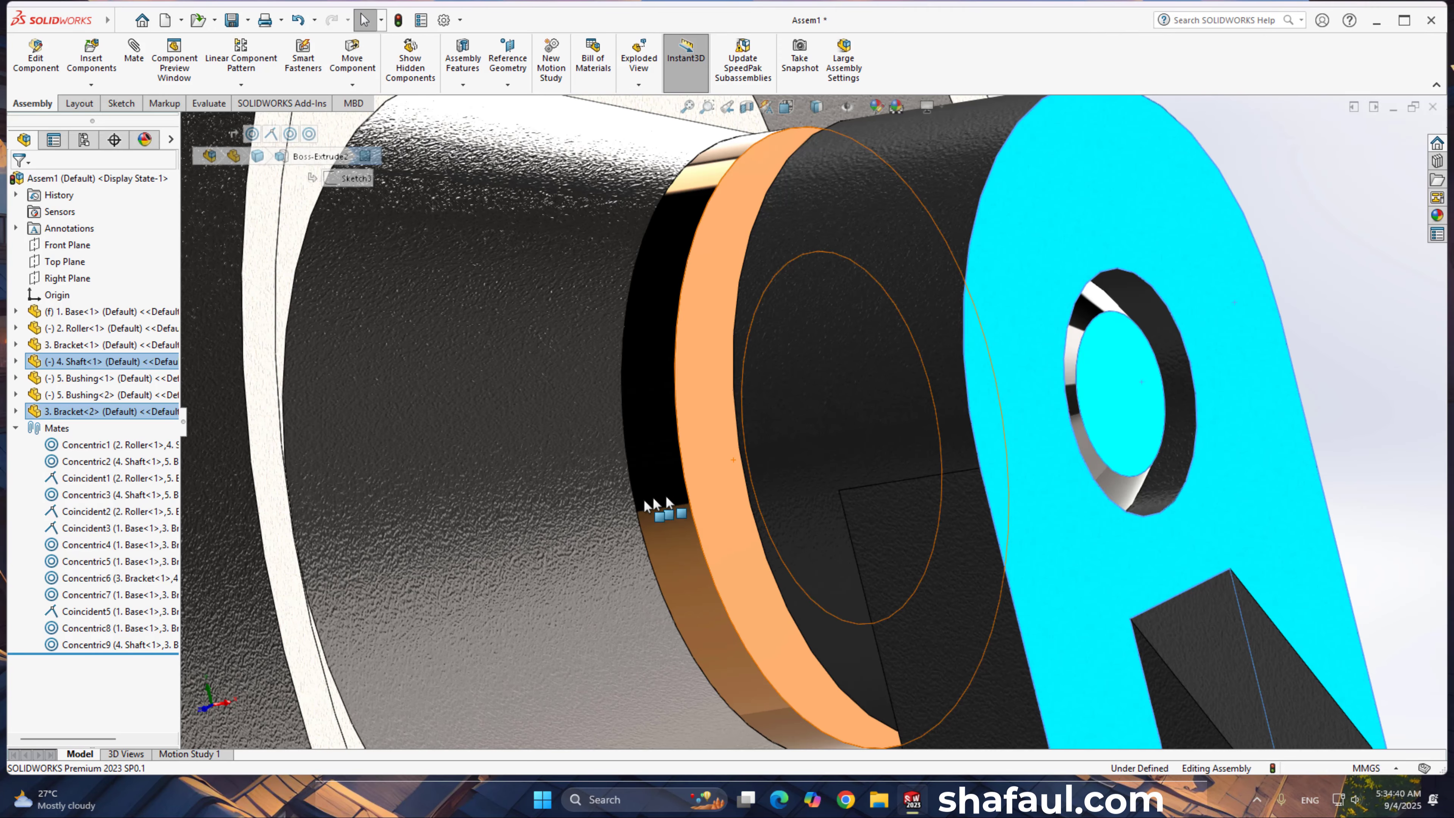
scroll(628, 499, "up", 5)
middle_click_drag(624, 496, 404, 461)
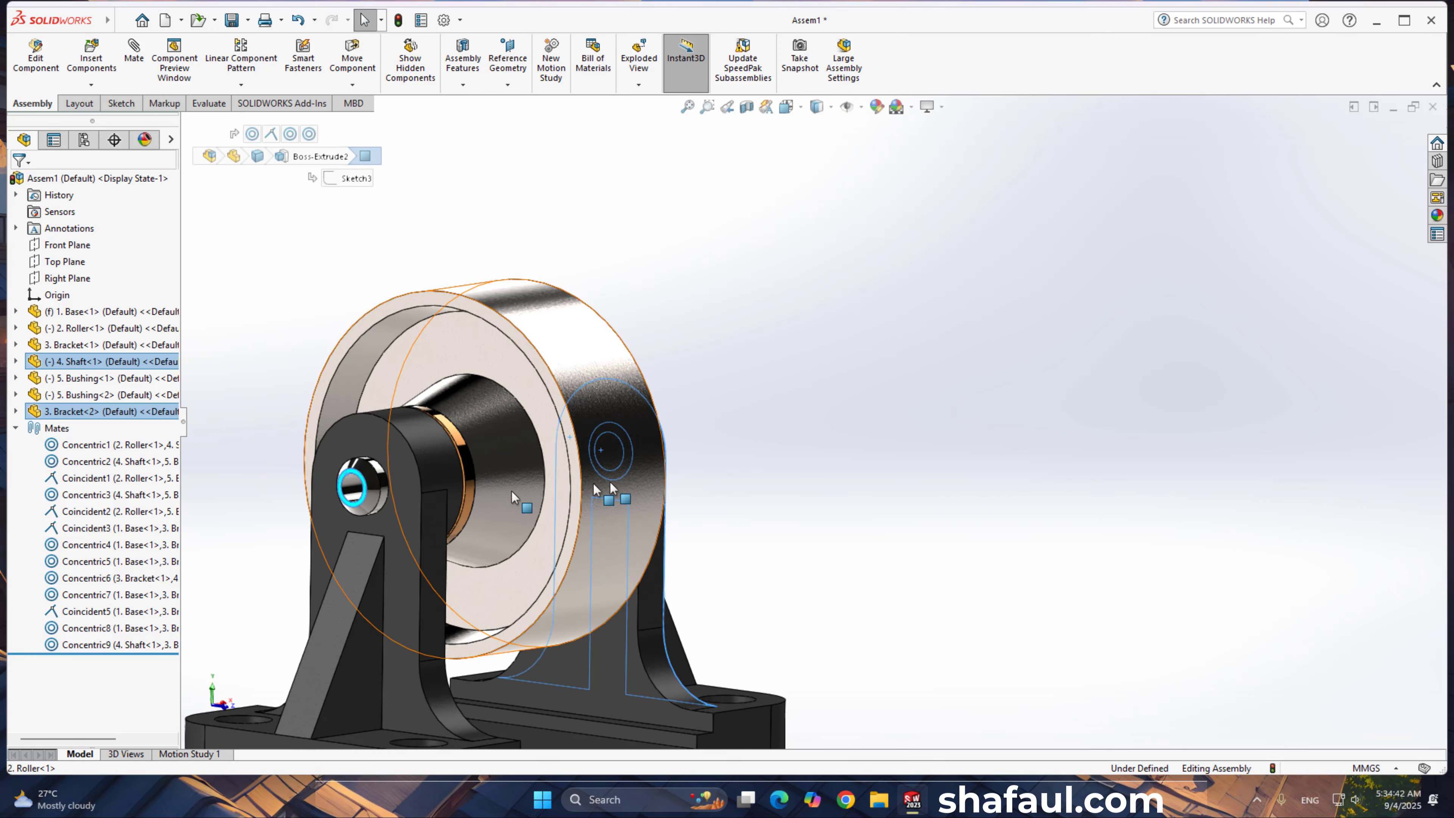
left_click(400, 457, "ctrl")
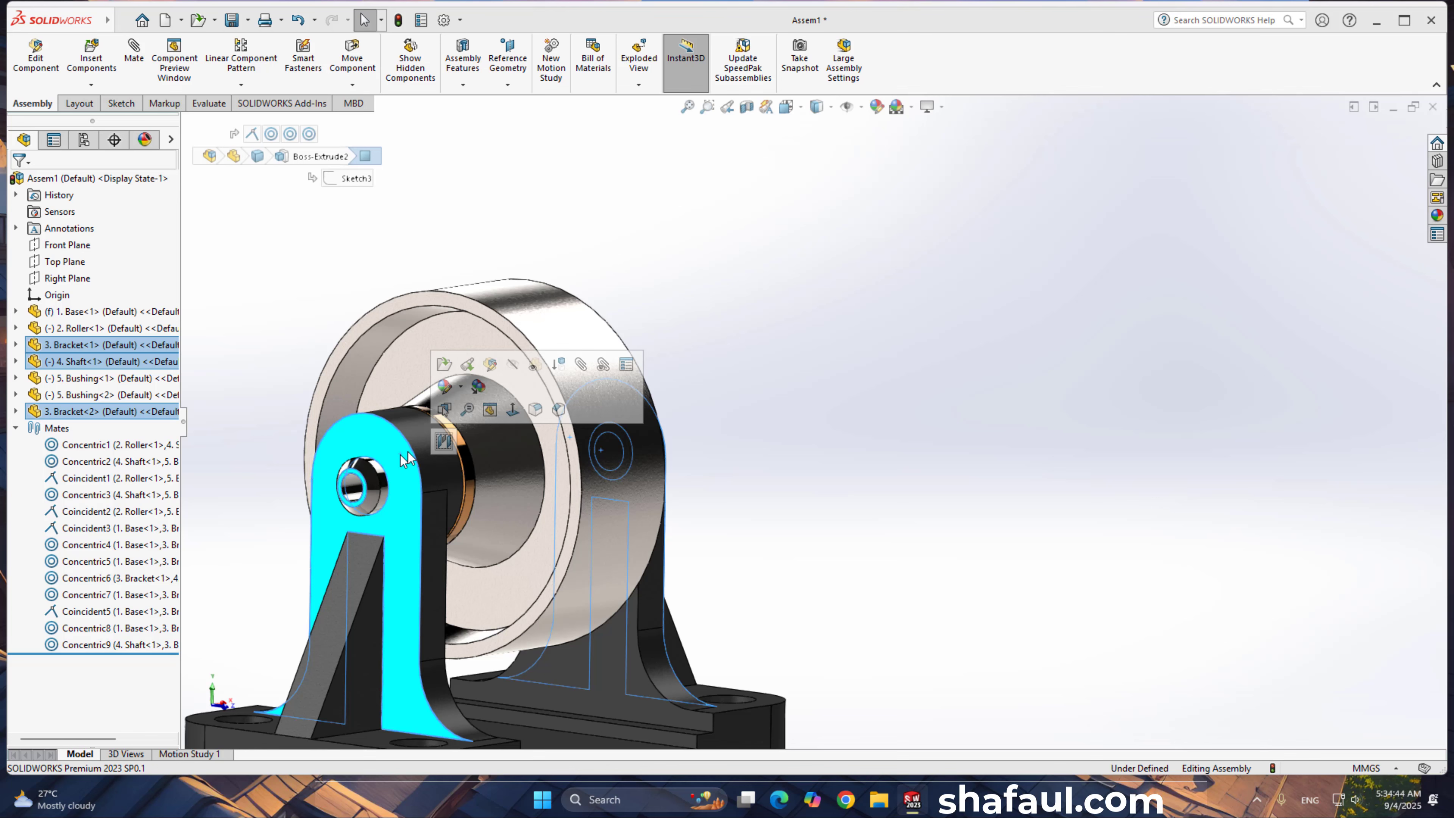
left_click(444, 441)
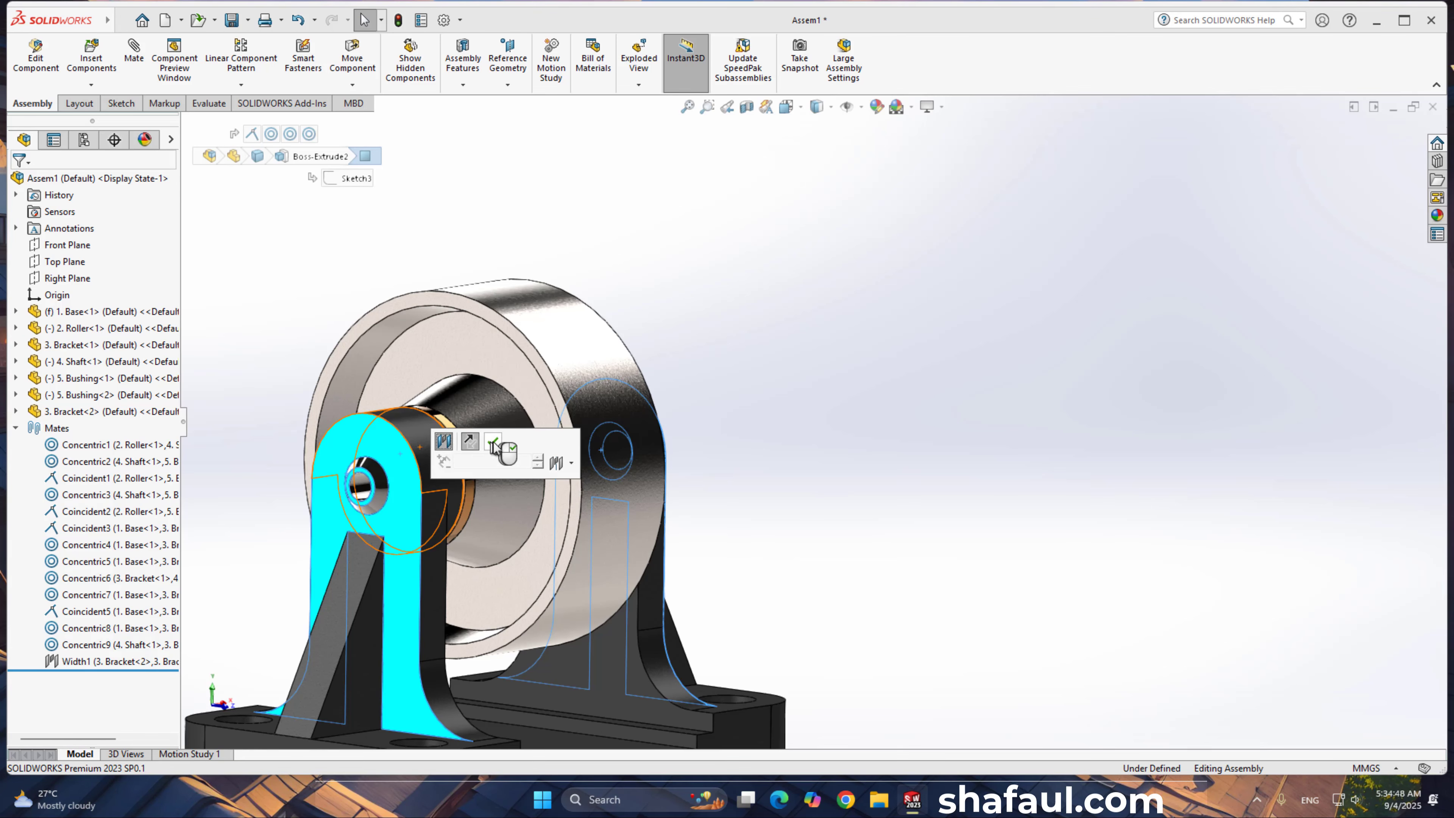
left_click(492, 441)
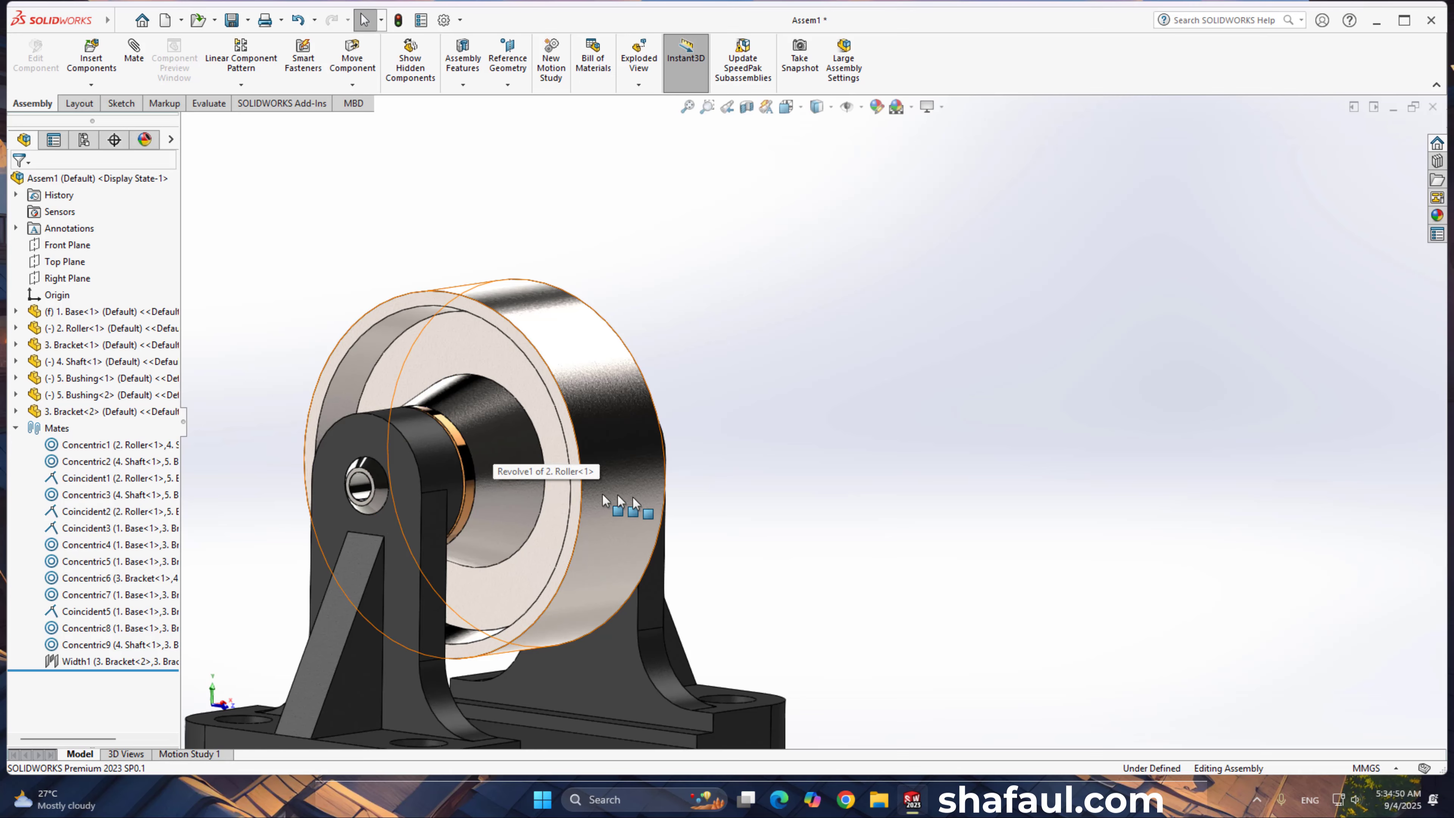
middle_click_drag(632, 496, 573, 567)
scroll(577, 482, "down", 5)
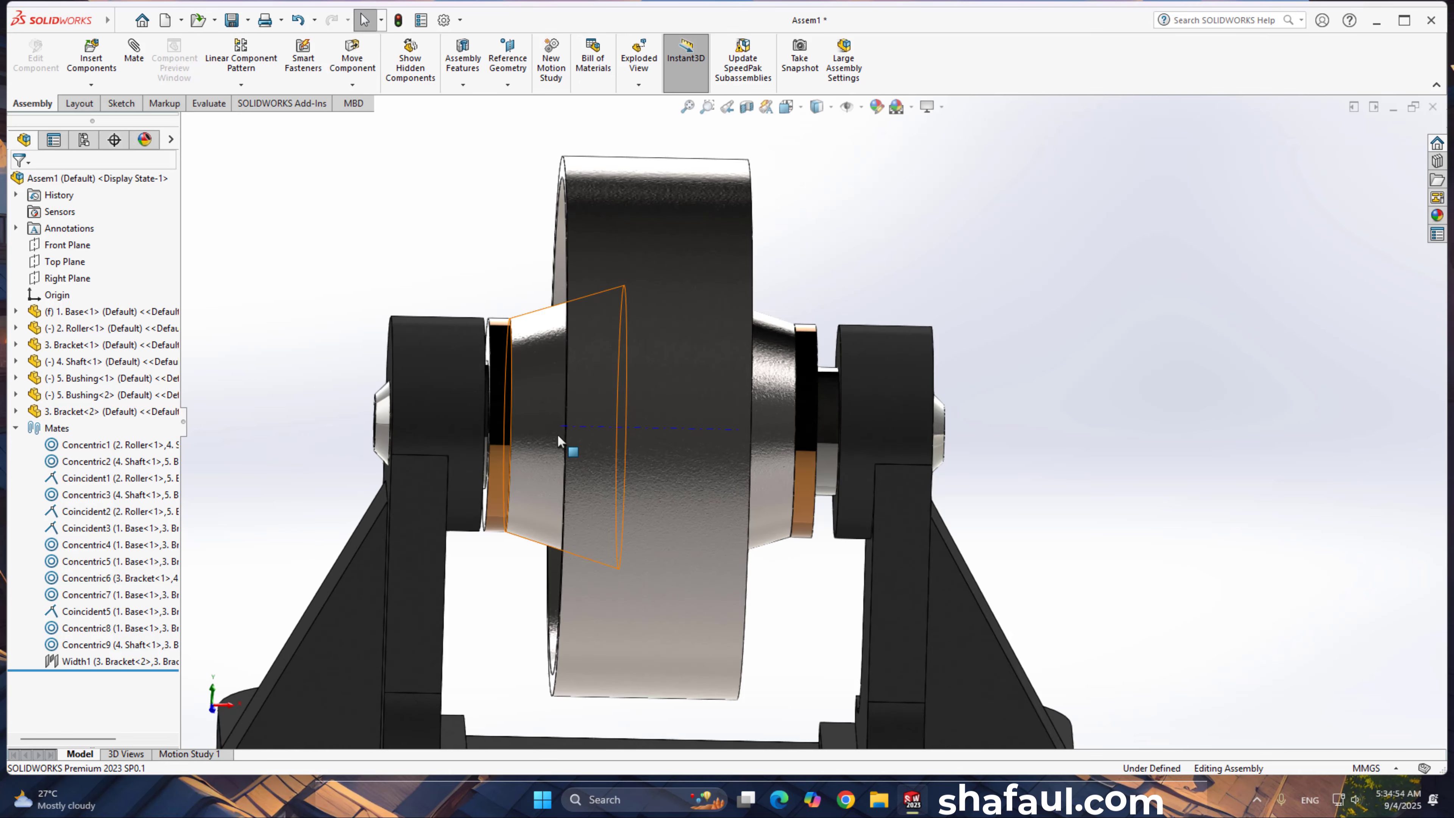
Step: Centre the roller between the brackets with a Width mate using both roller rim end faces and the outer faces of both brackets
middle_click_drag(557, 434, 584, 438)
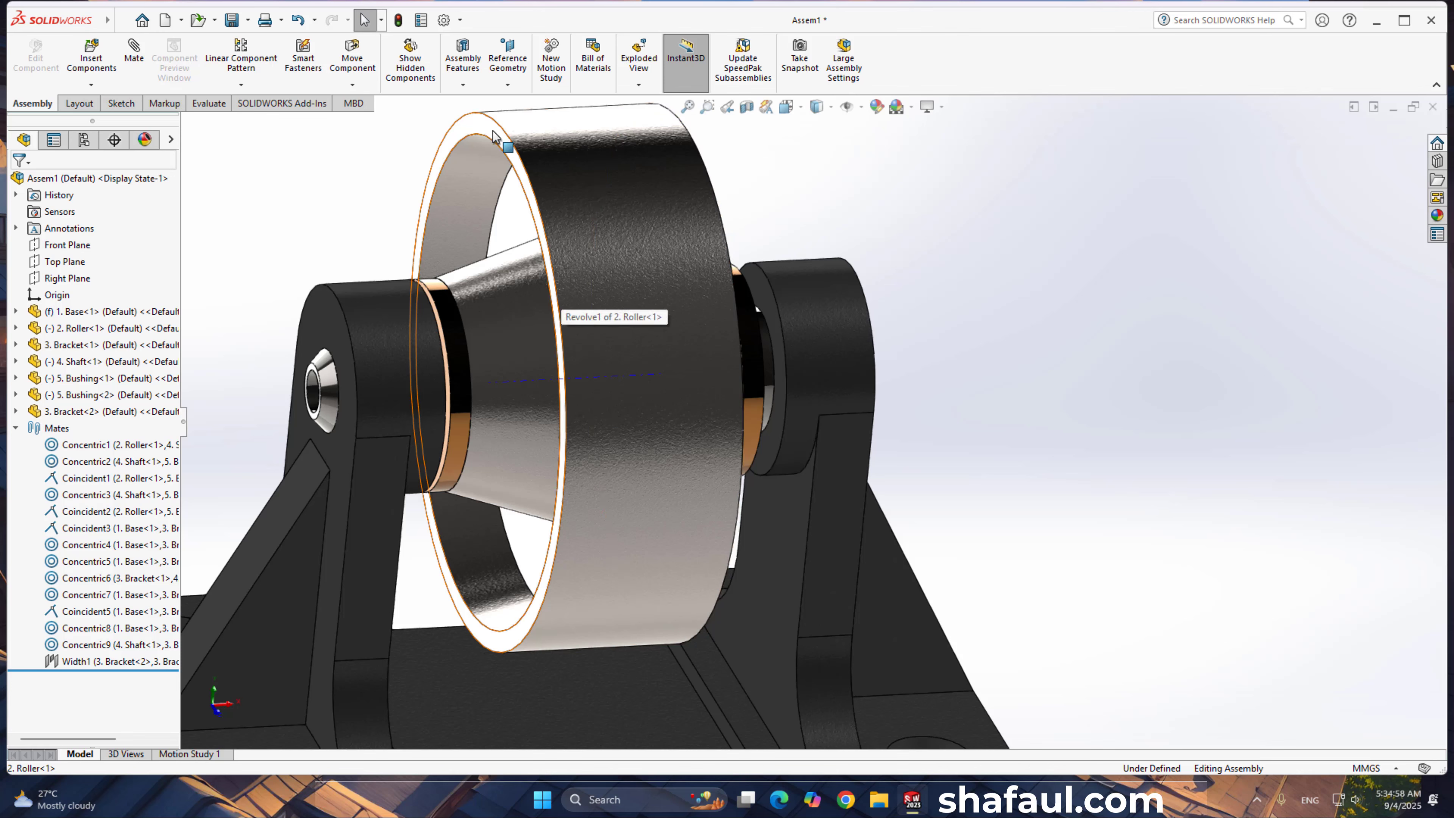
left_click(605, 364)
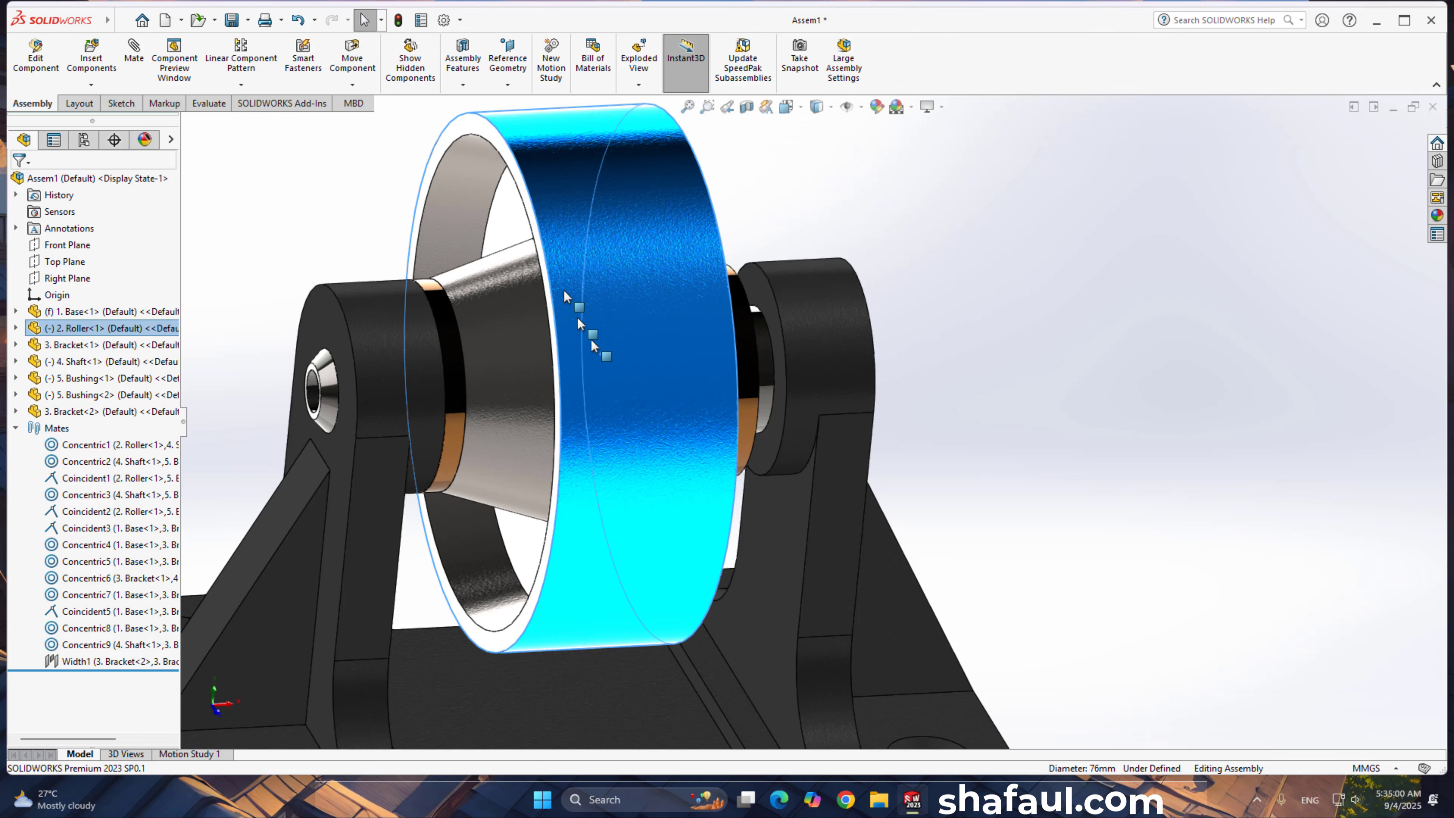
left_click(473, 126)
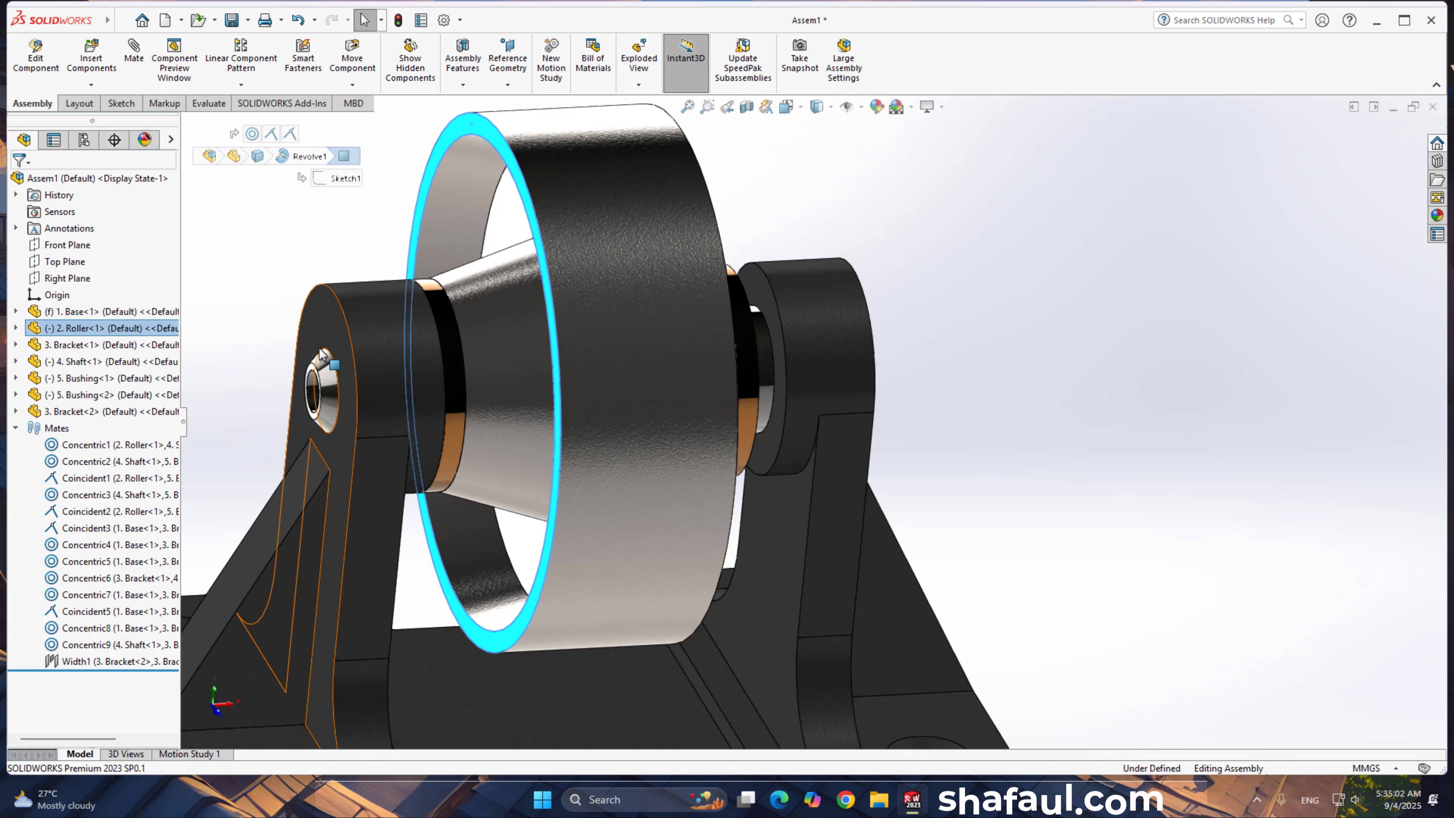
middle_click_drag(571, 350, 447, 347)
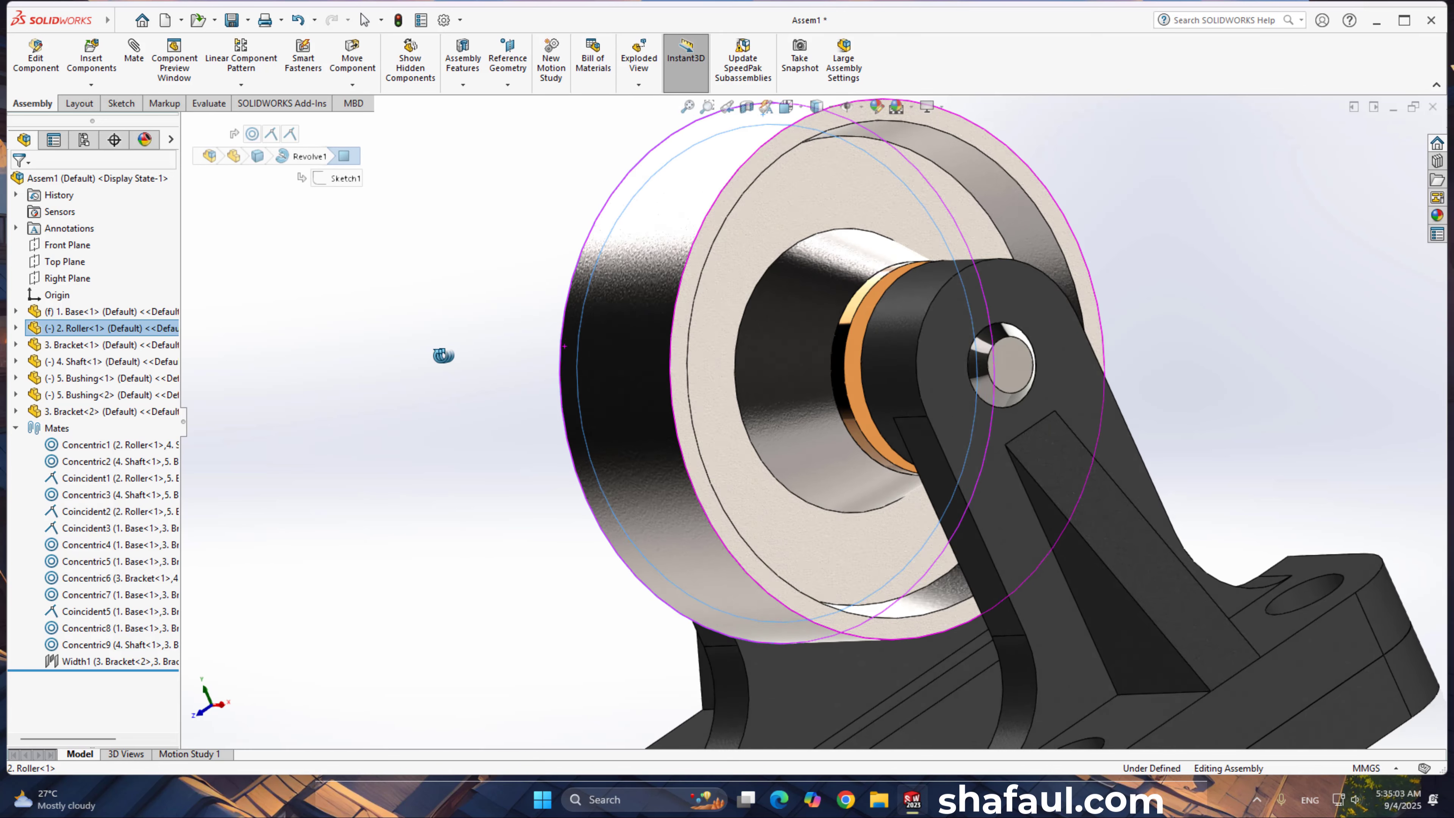
left_click(737, 184, "ctrl")
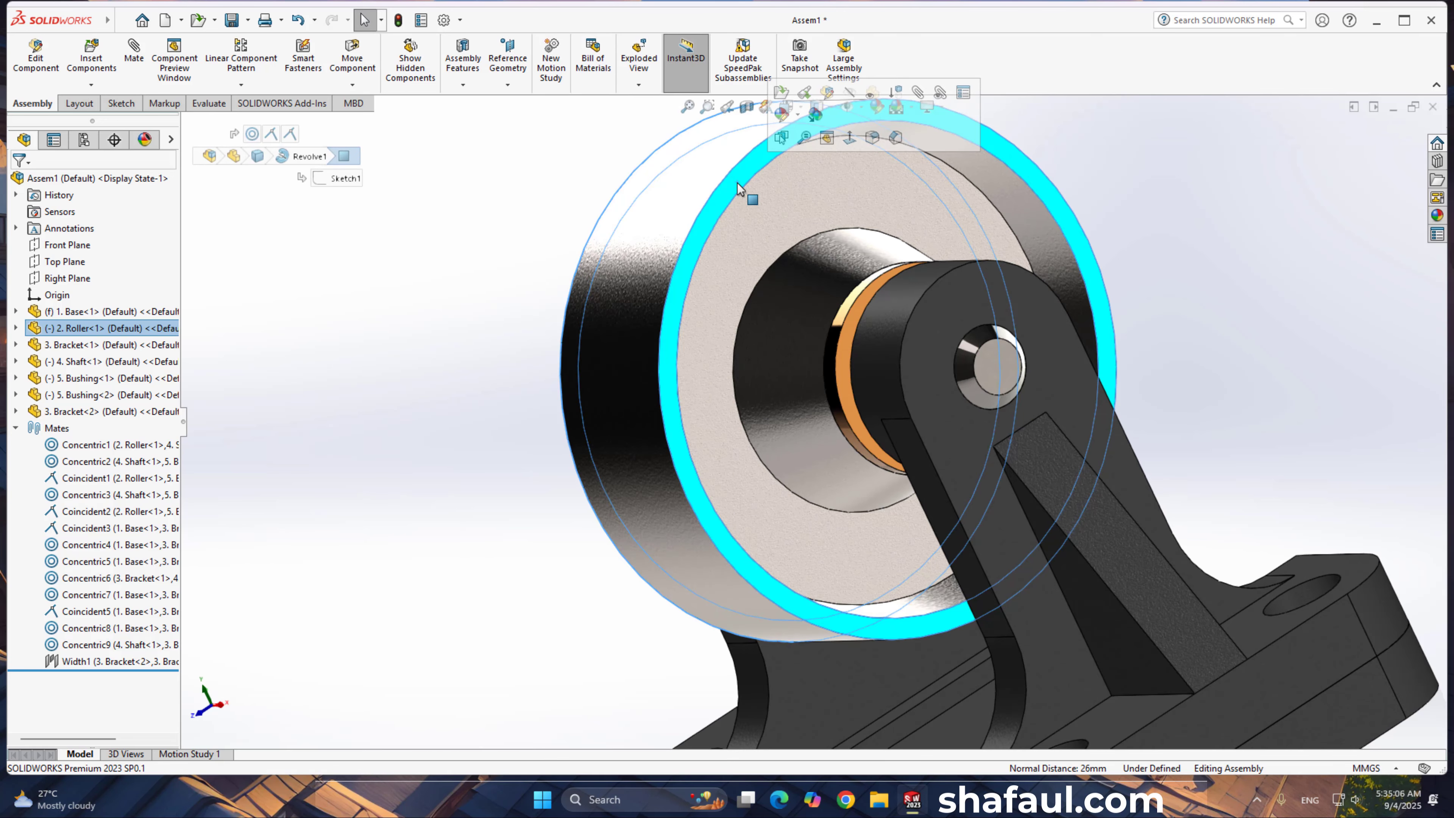
middle_click_drag(858, 309, 930, 313)
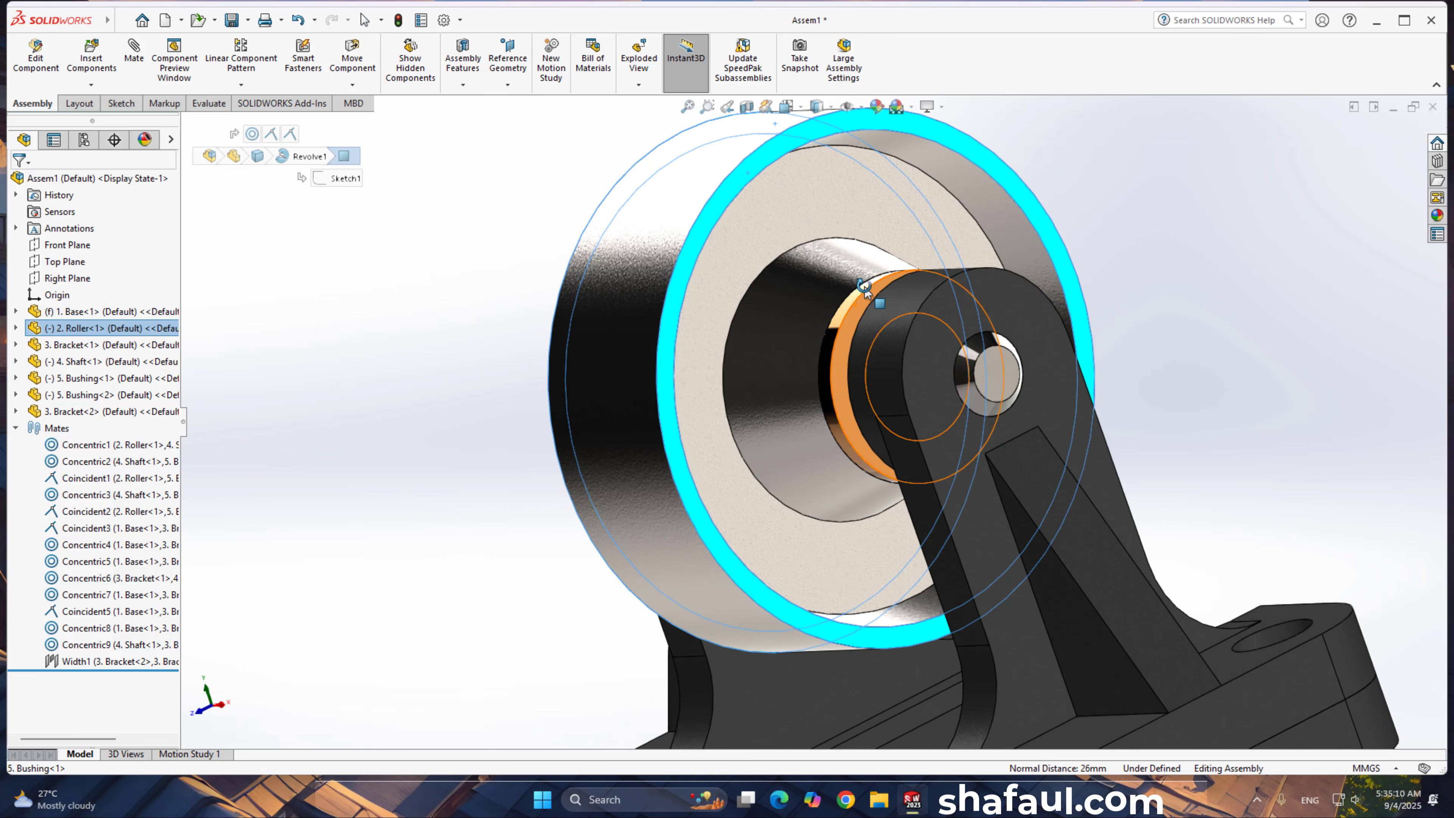
left_click(935, 321, "ctrl")
middle_click_drag(800, 370, 572, 349)
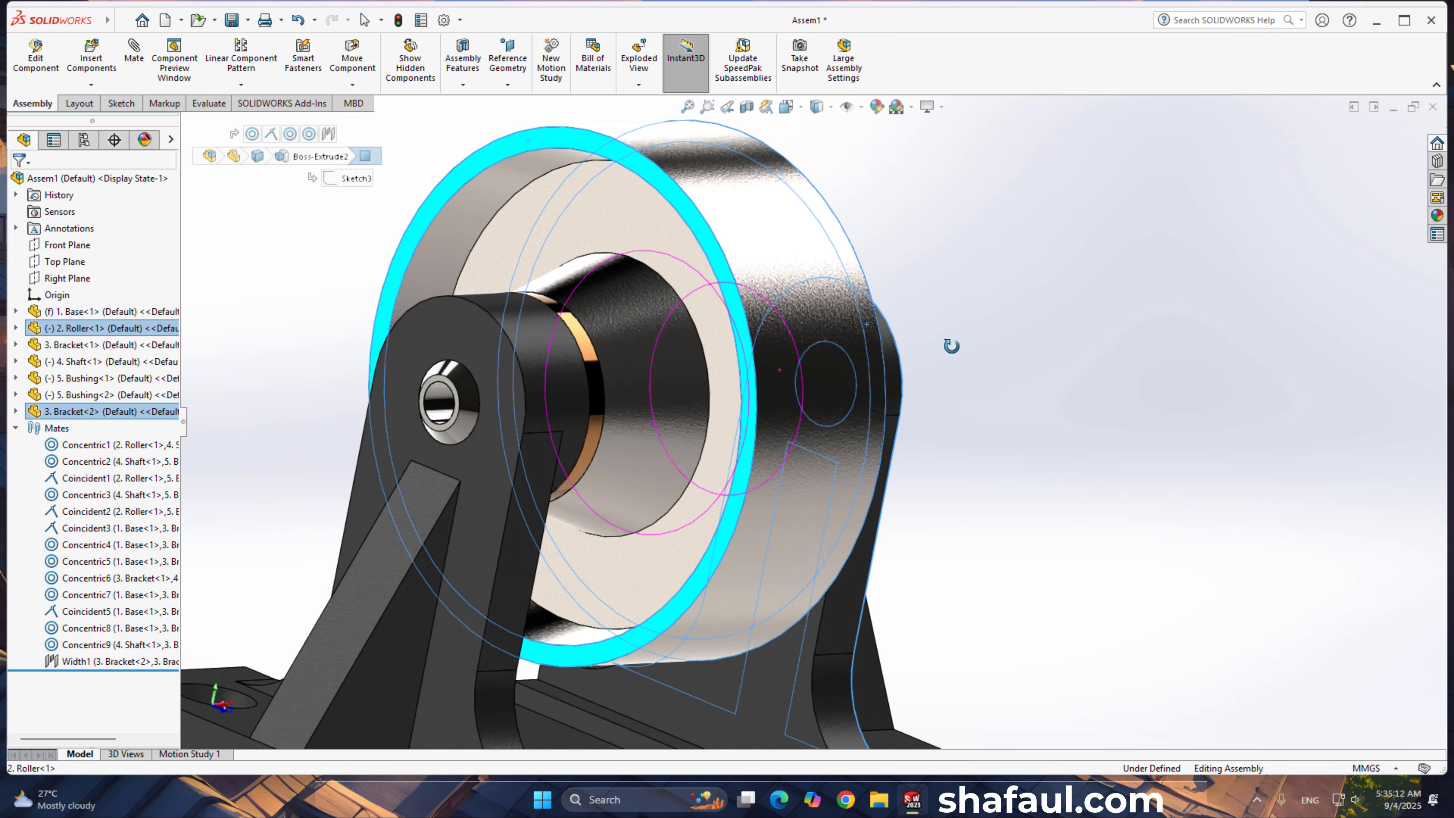
left_click(477, 339, "ctrl")
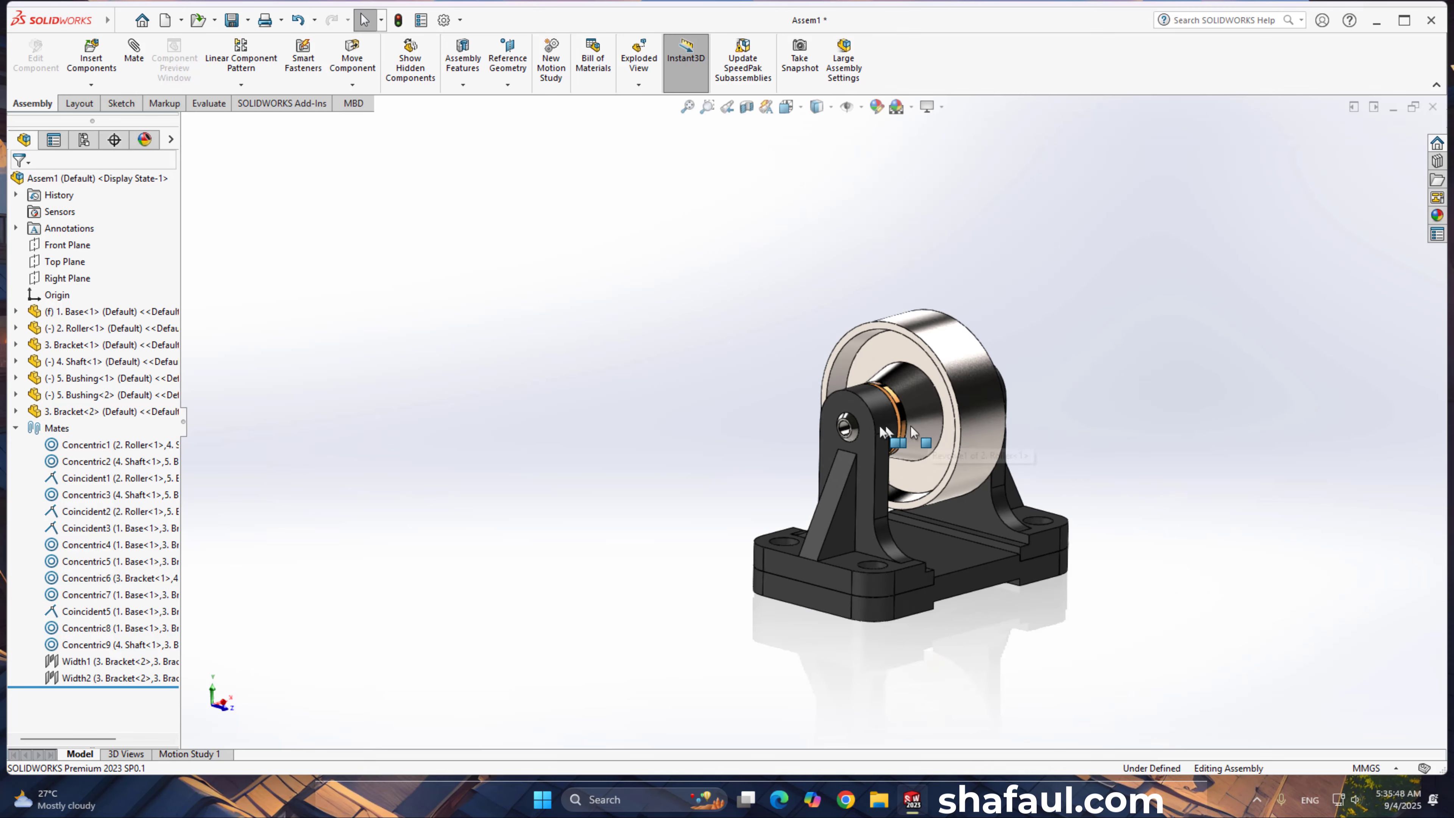
Step: Section the assembly on the Front Plane with a 35 mm offset and examine the fit of shaft, bushings and roller
middle_click_drag(812, 241, 837, 316)
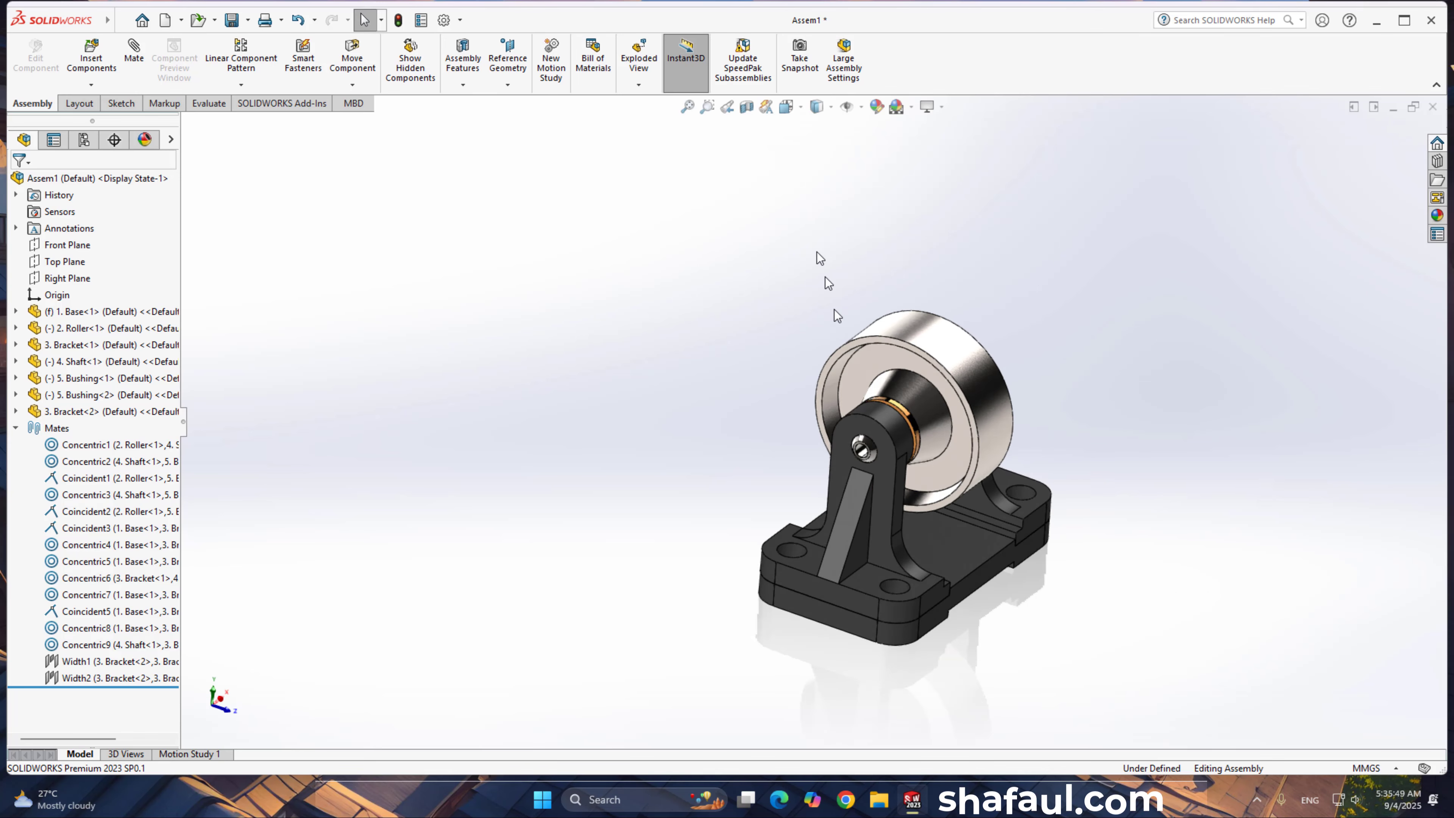
left_click(745, 108)
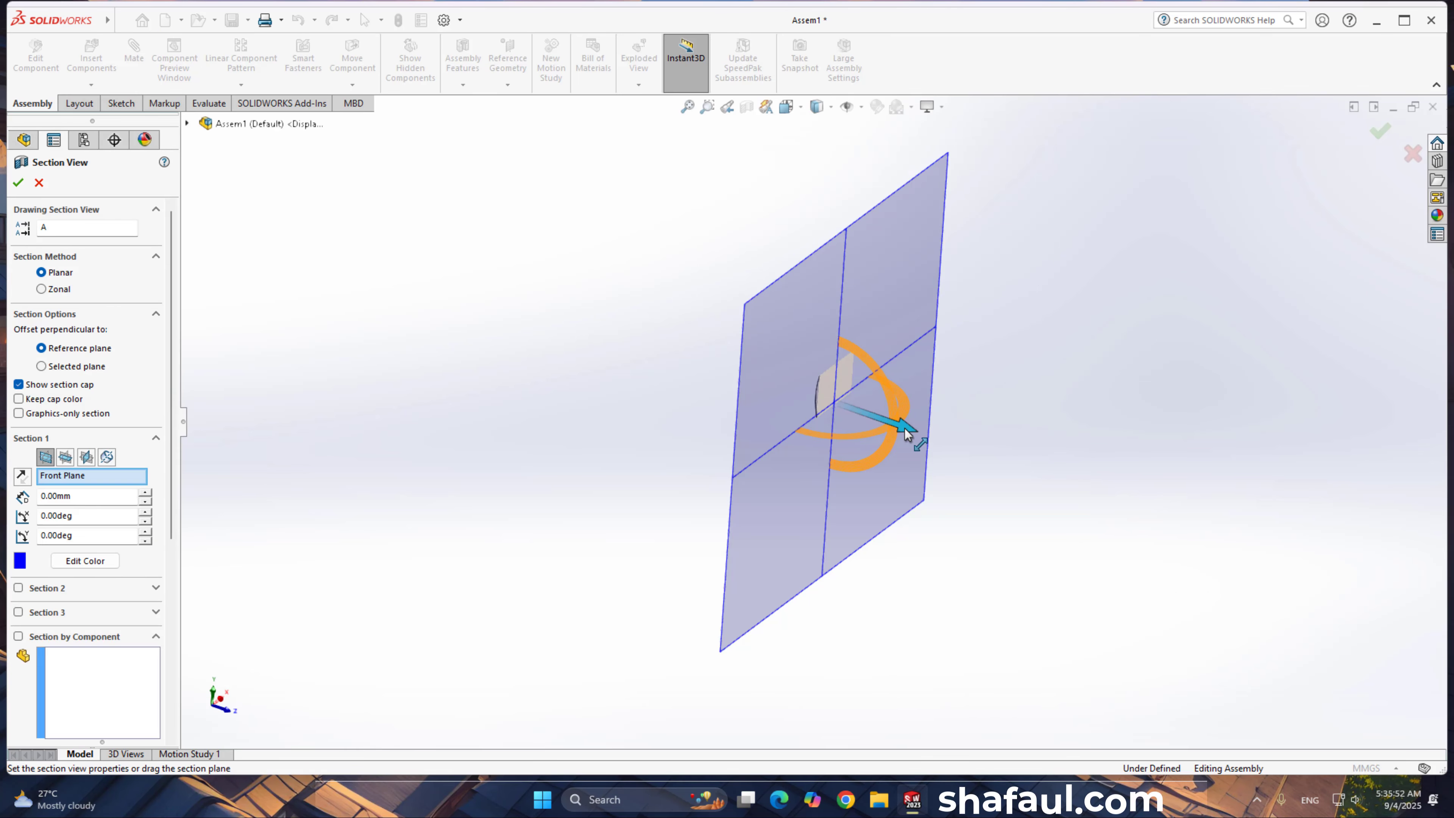
left_click_drag(905, 434, 979, 458)
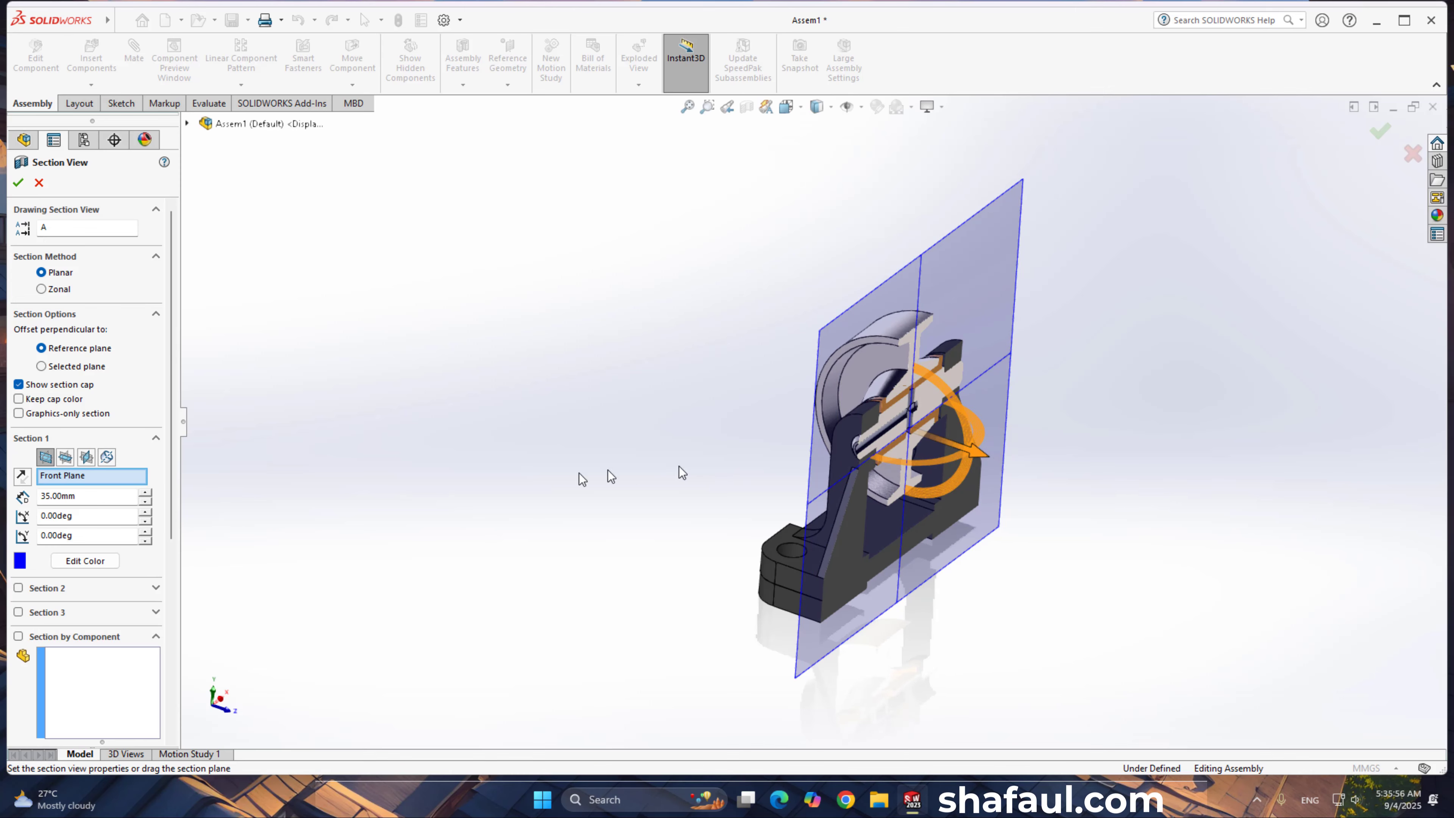
scroll(924, 474, "down", 5)
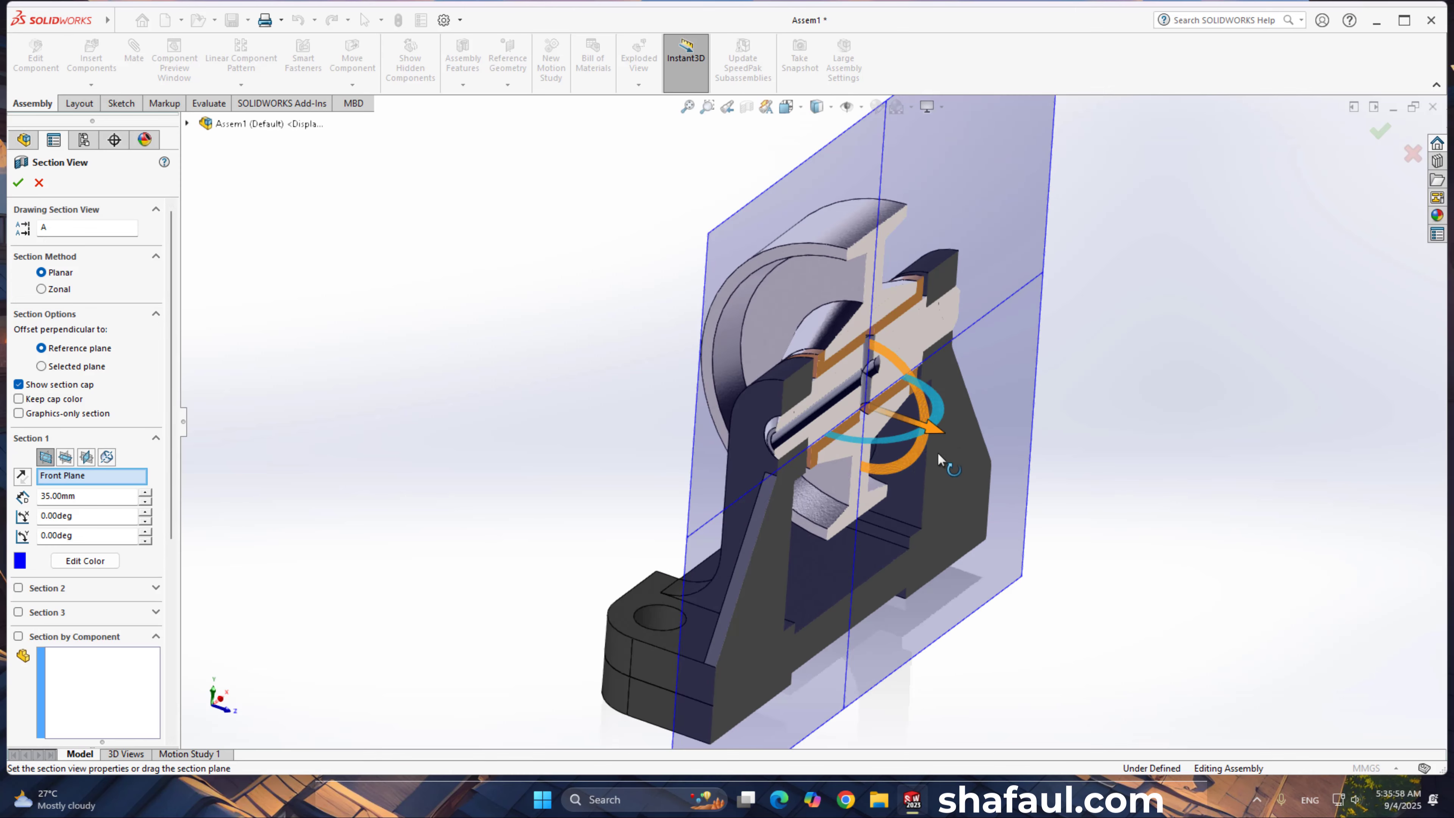
middle_click_drag(1189, 417, 1113, 393)
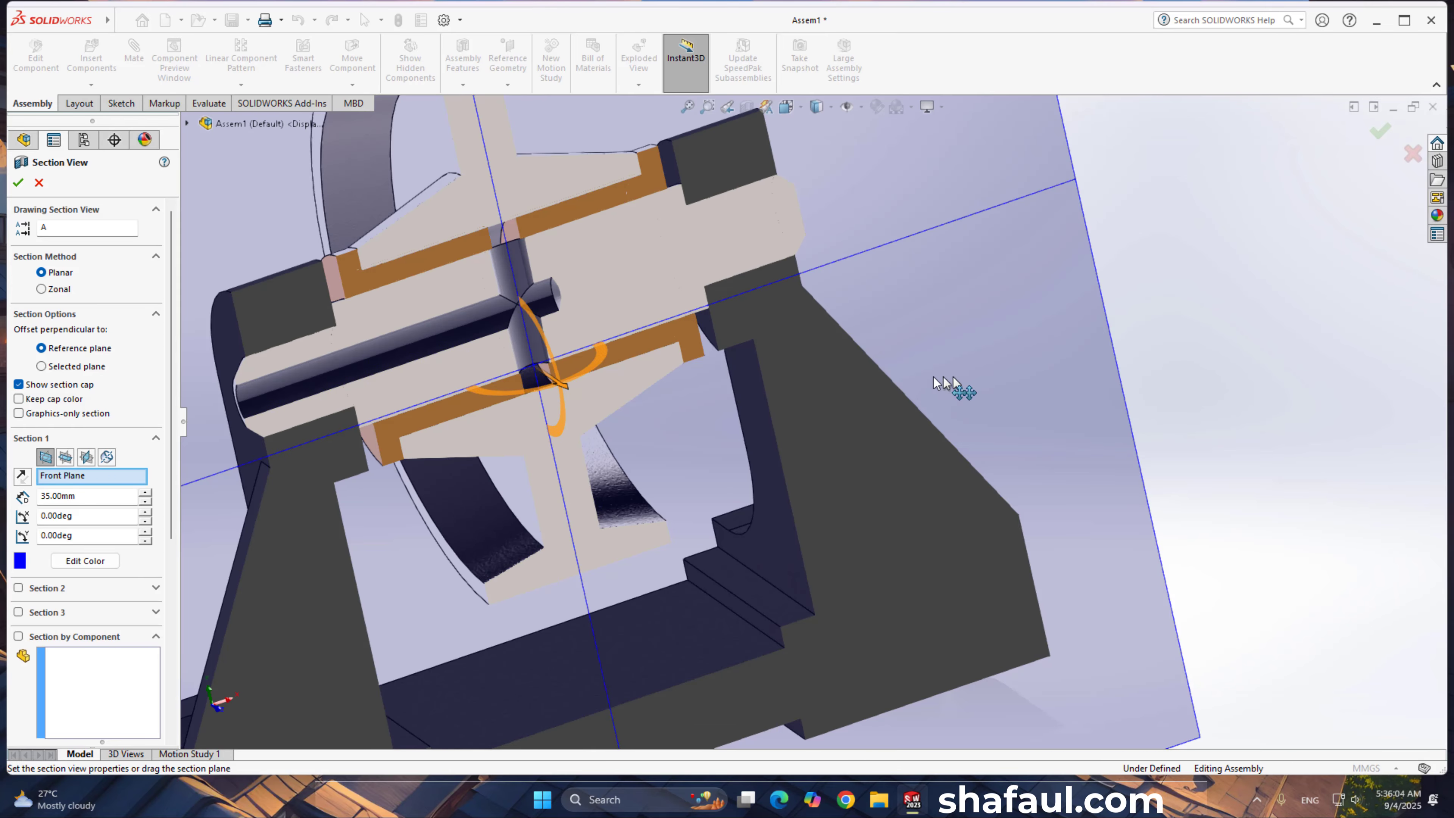
left_click(18, 182)
middle_click_drag(802, 298, 866, 277)
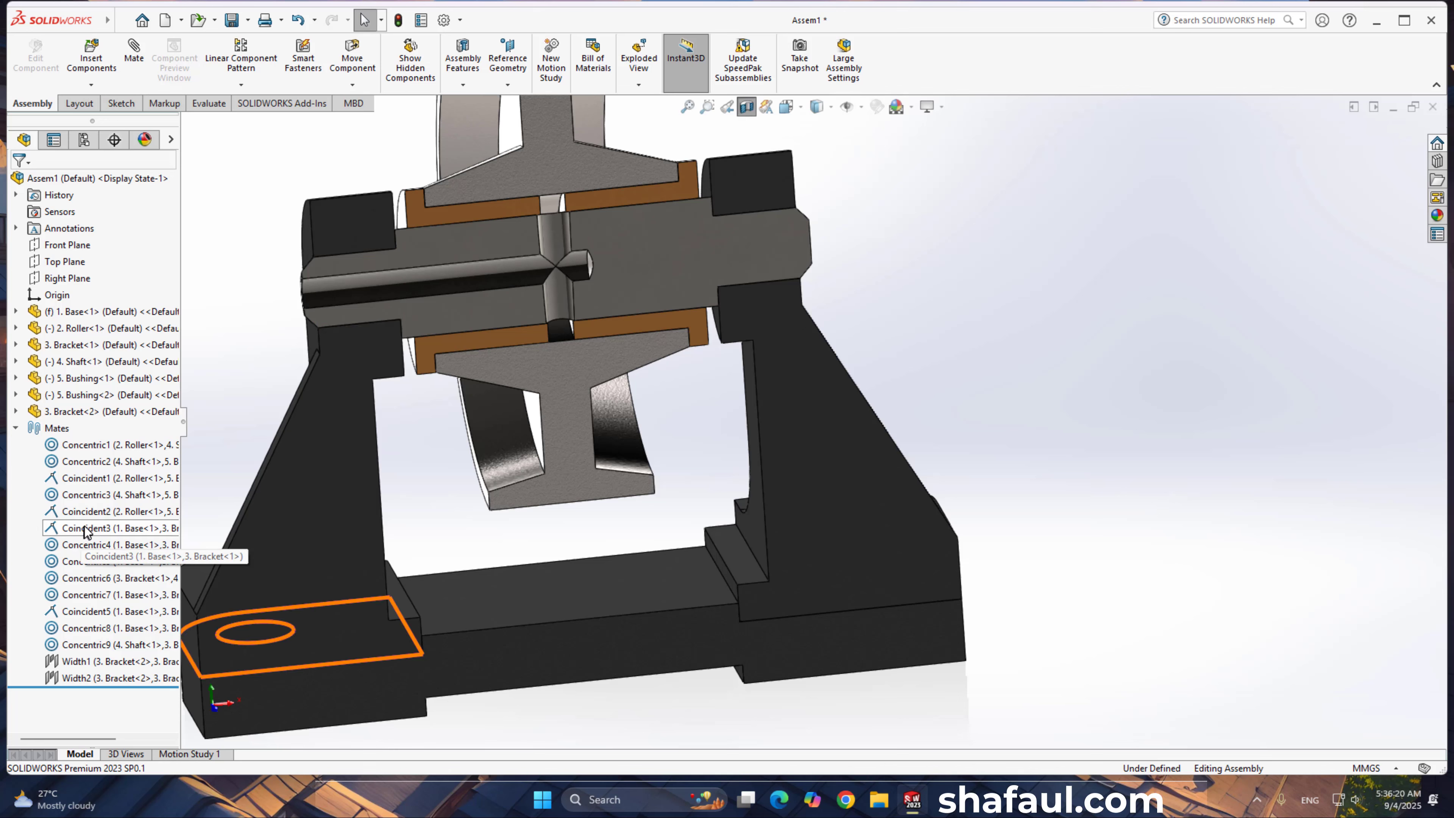
Step: Delete the two coincident mates that hold the bushings against the roller
left_click(97, 481)
right_click(97, 484)
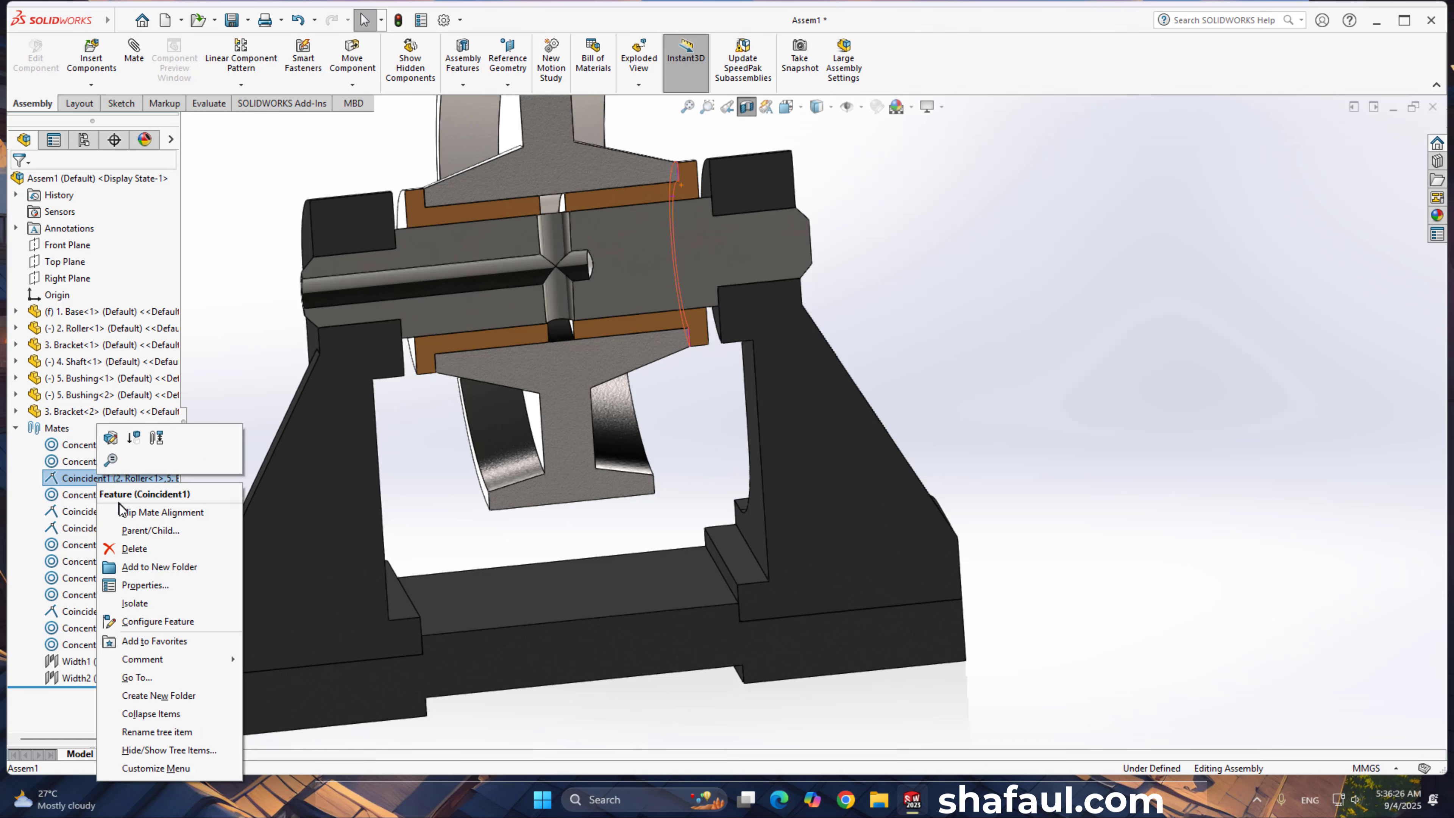
left_click(133, 549)
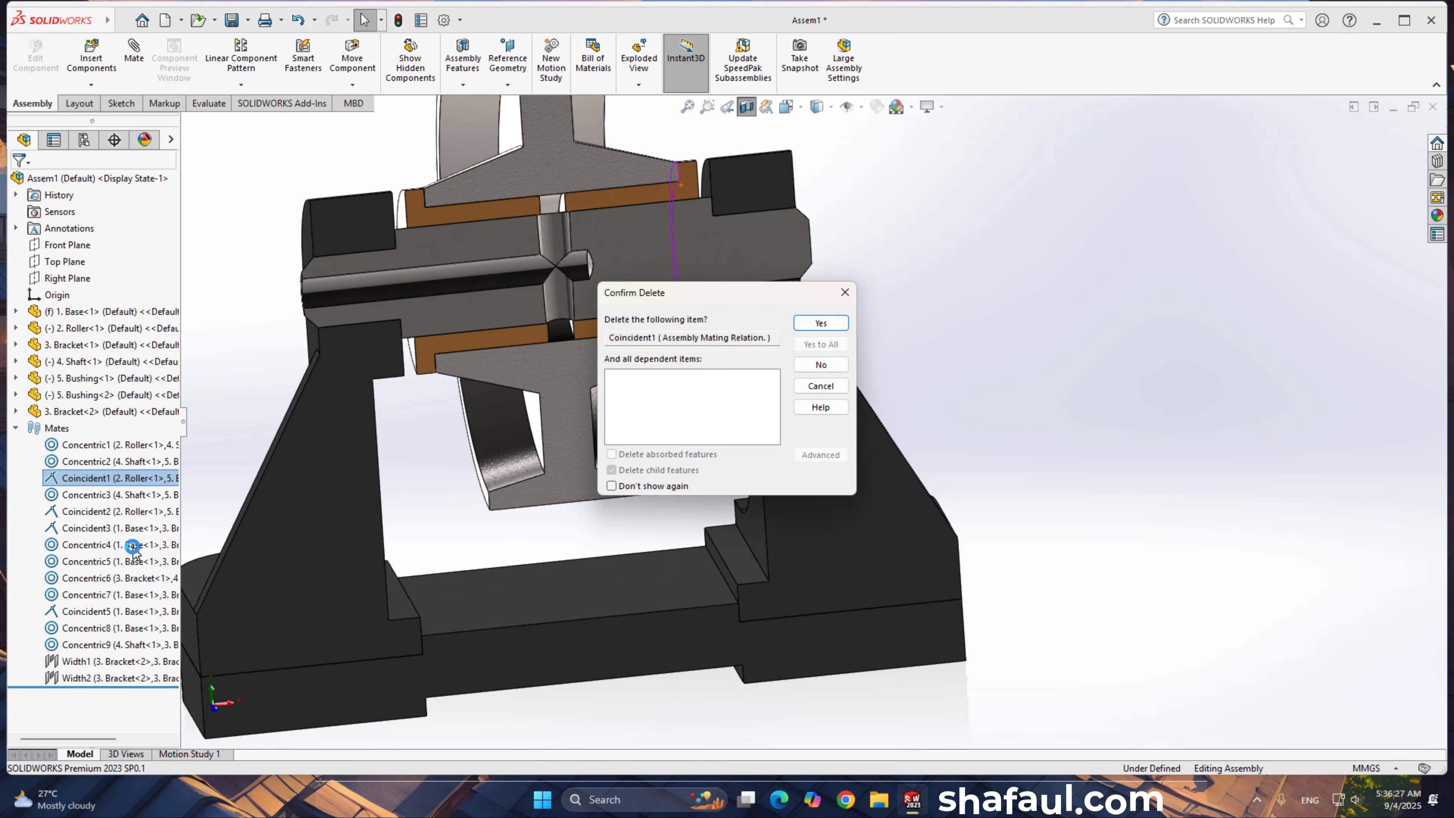
left_click(818, 325)
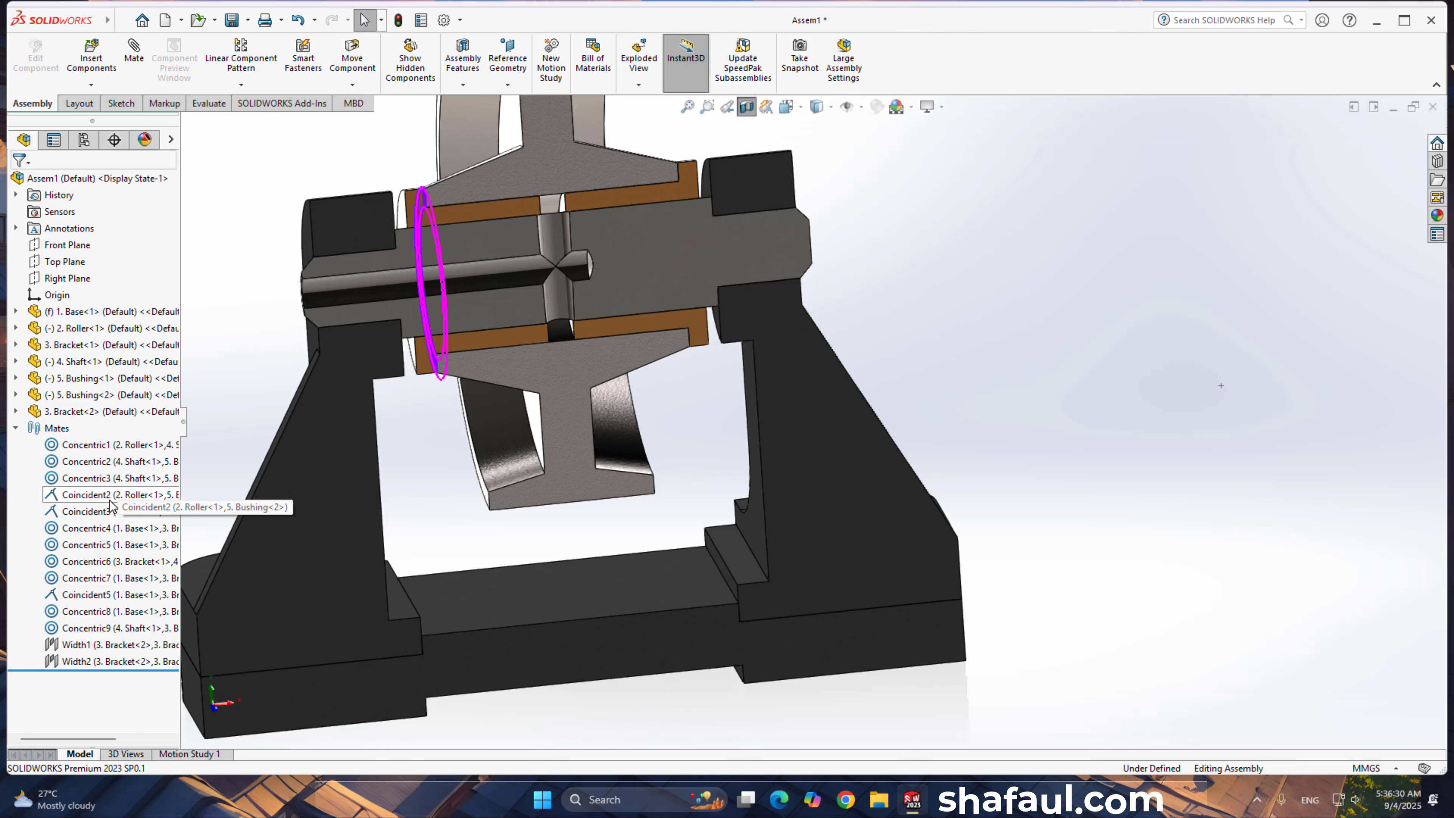
left_click(109, 495)
right_click(109, 495)
left_click(167, 565)
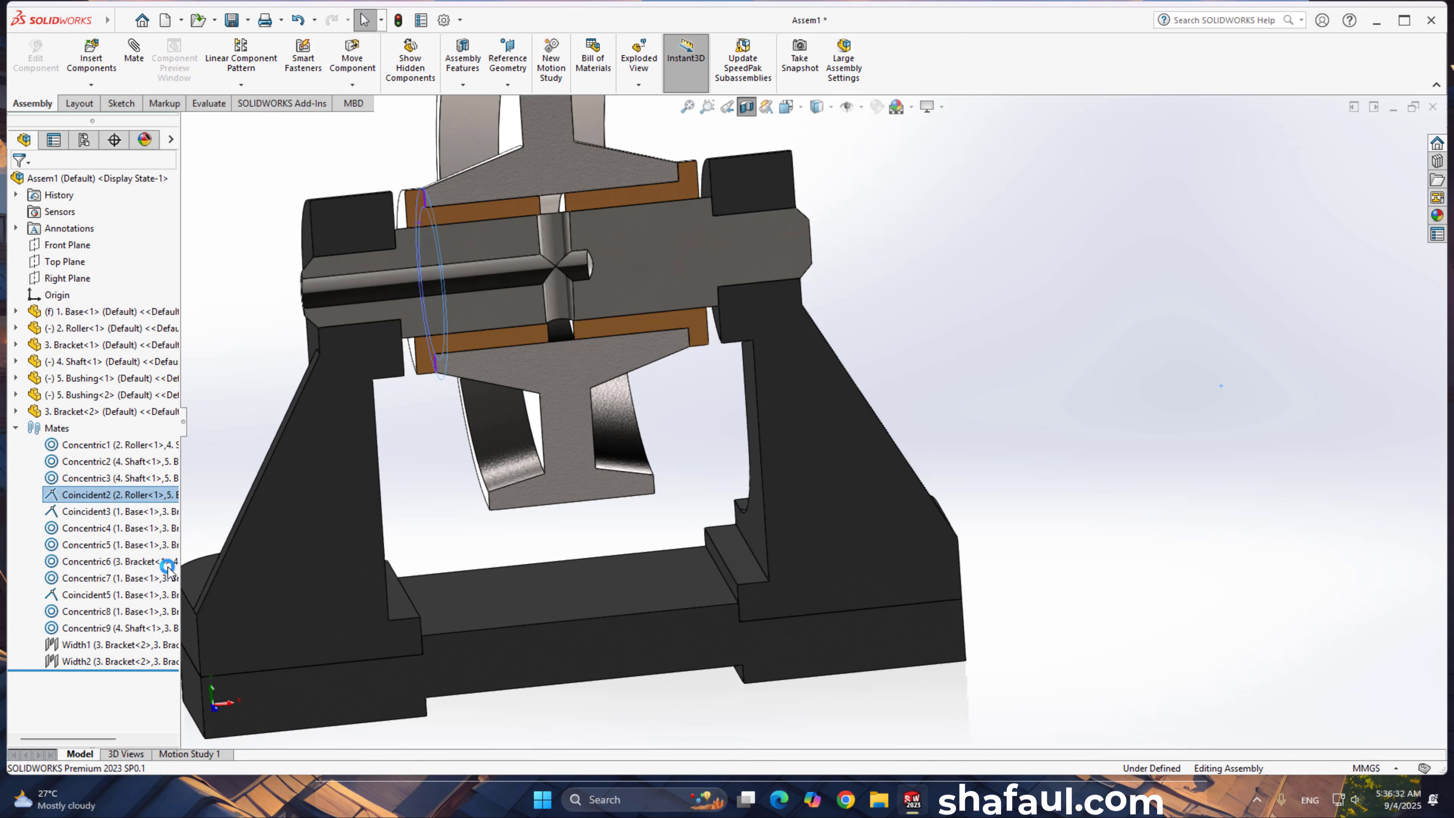
left_click(818, 325)
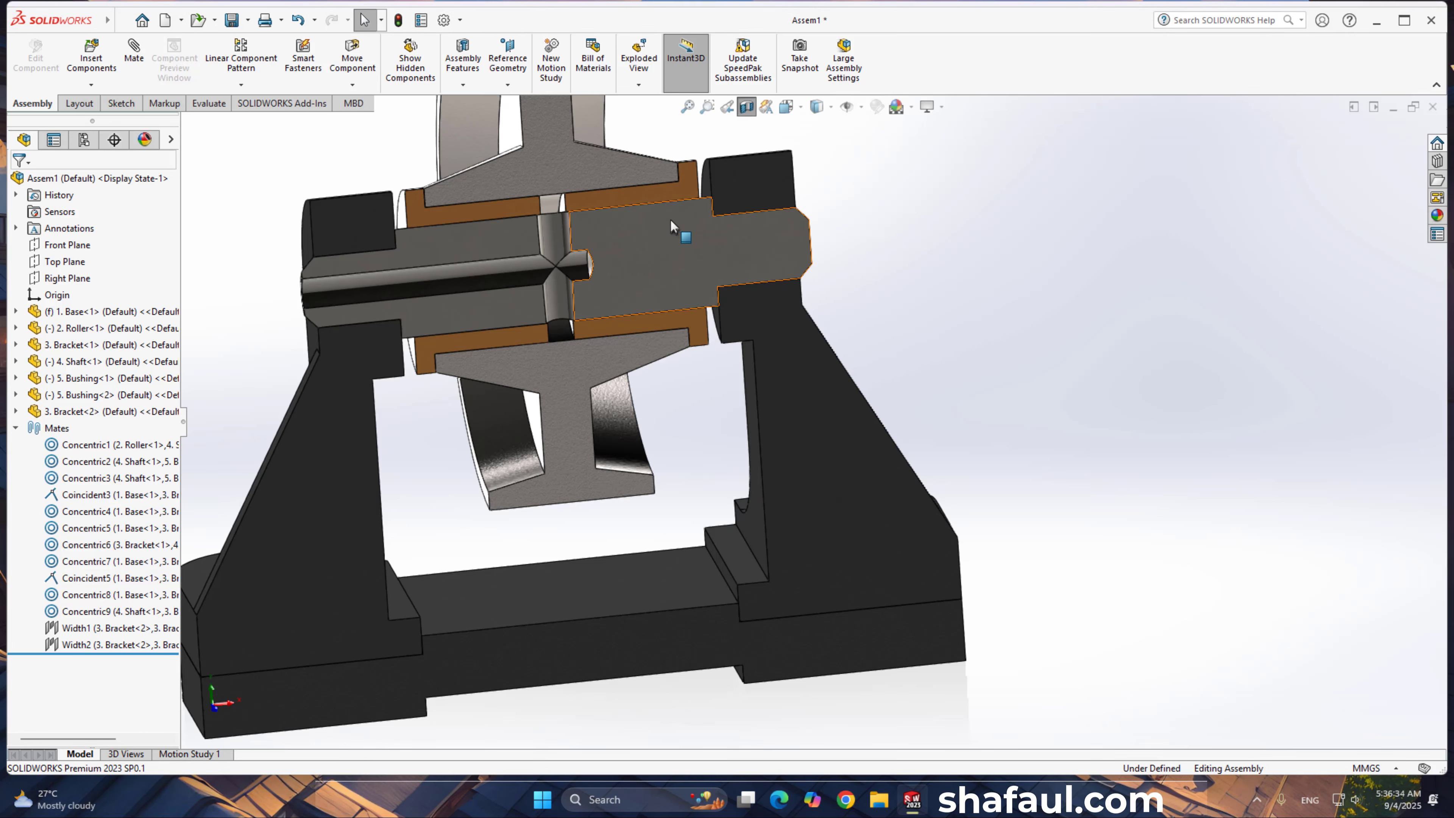
Step: Slide the bushing beside the second bracket along the shaft, away from the roller hub
left_click_drag(671, 189, 699, 181)
middle_click_drag(692, 186, 642, 376)
scroll(731, 312, "down", 6)
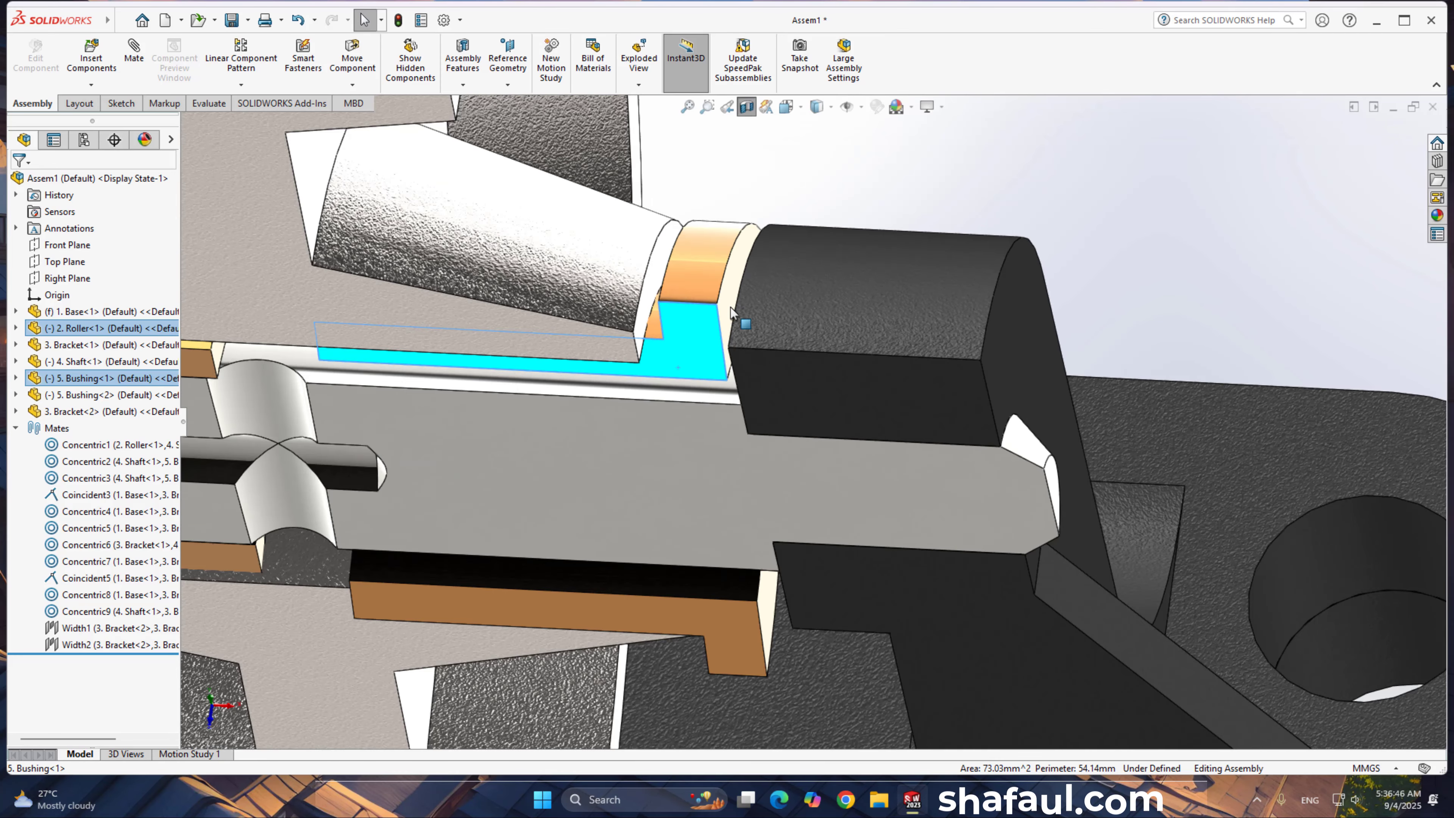
key("Escape")
left_click(734, 285)
mouse_move(734, 285)
middle_mouse_down()
mouse_move(680, 283)
mouse_move(748, 260)
middle_mouse_up()
left_click(693, 272, "ctrl")
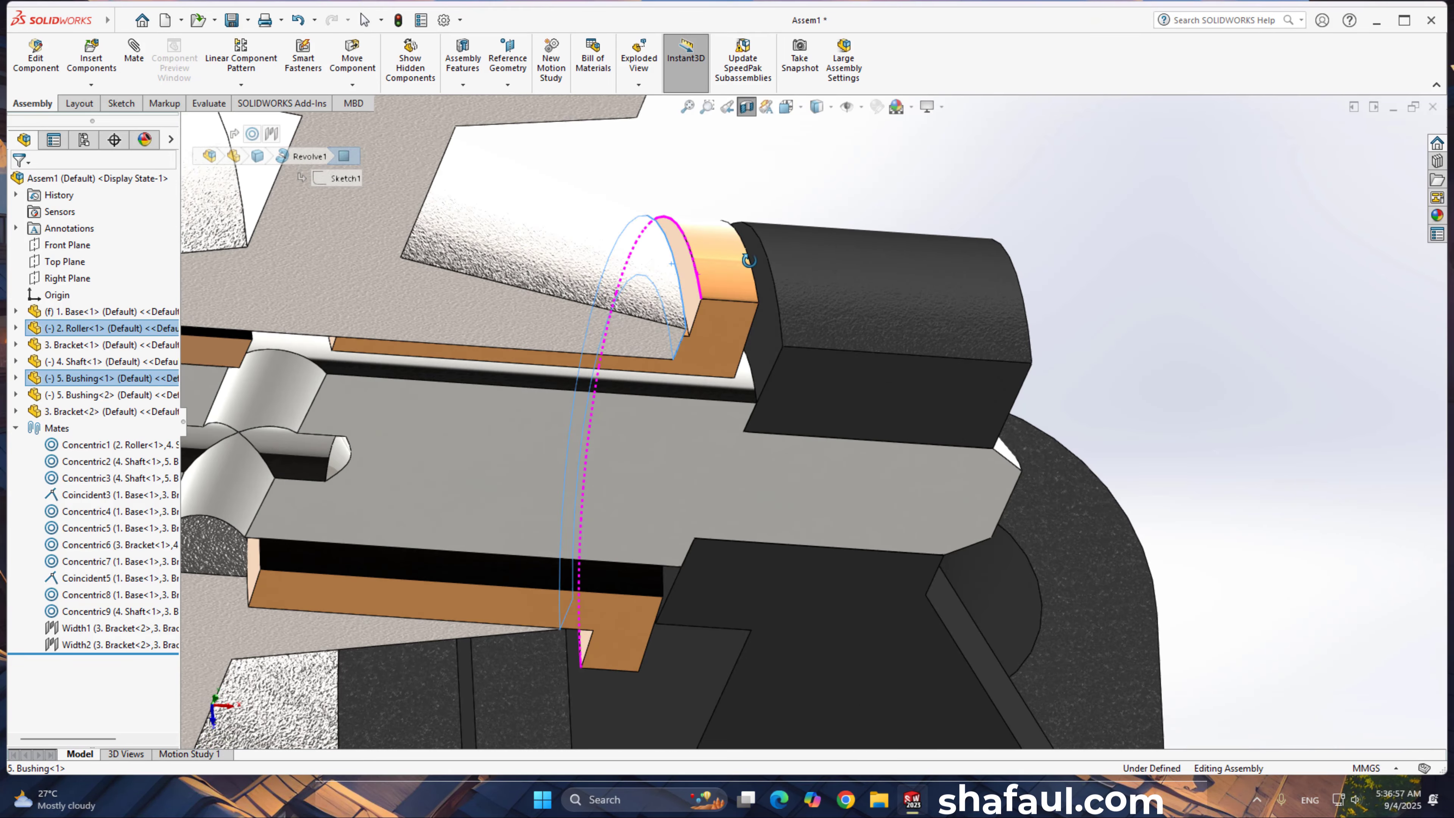
left_click(768, 286, "ctrl")
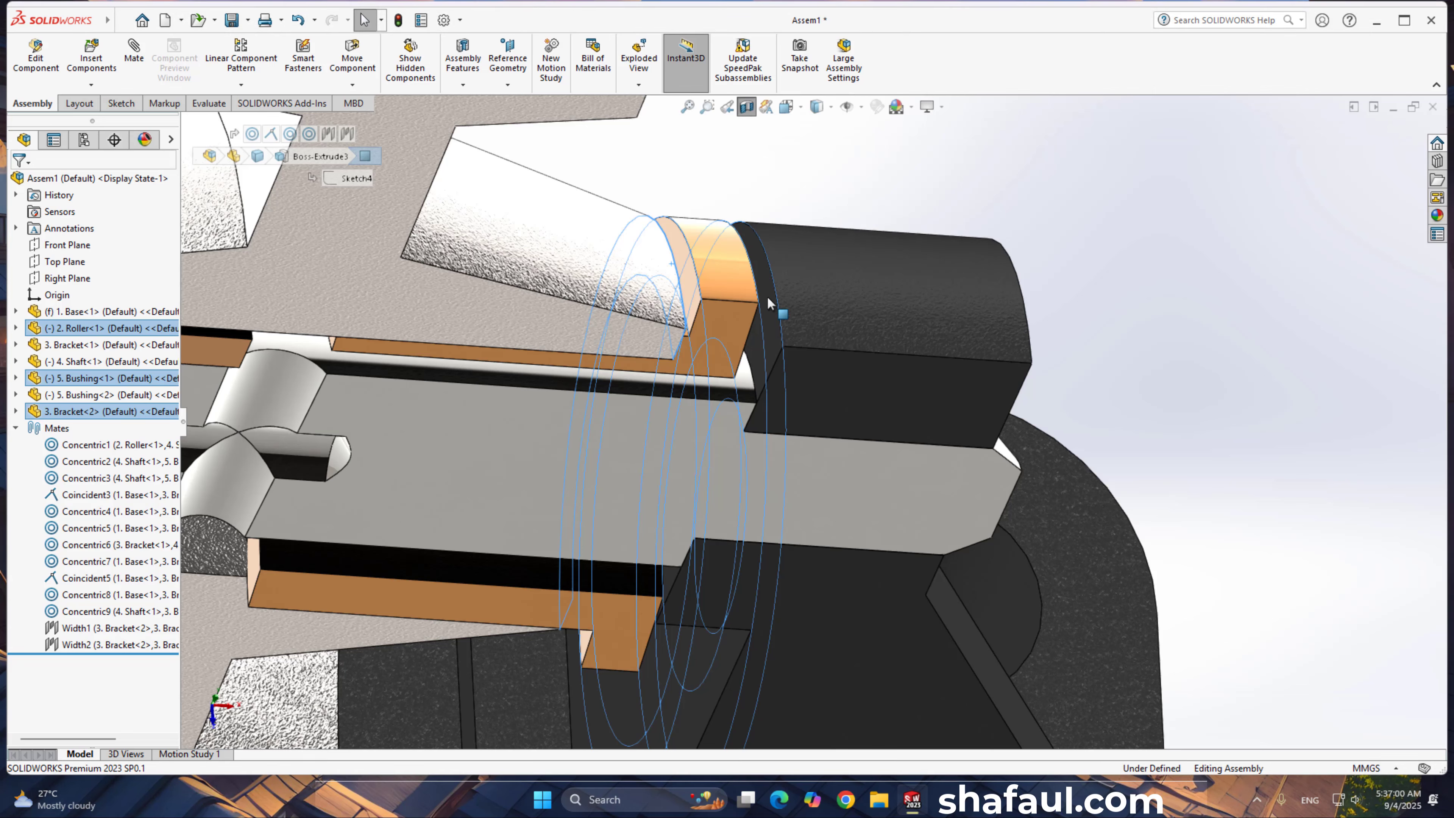
left_click(766, 296, "ctrl")
middle_click_drag(747, 262, 758, 262)
left_click(762, 259, "ctrl")
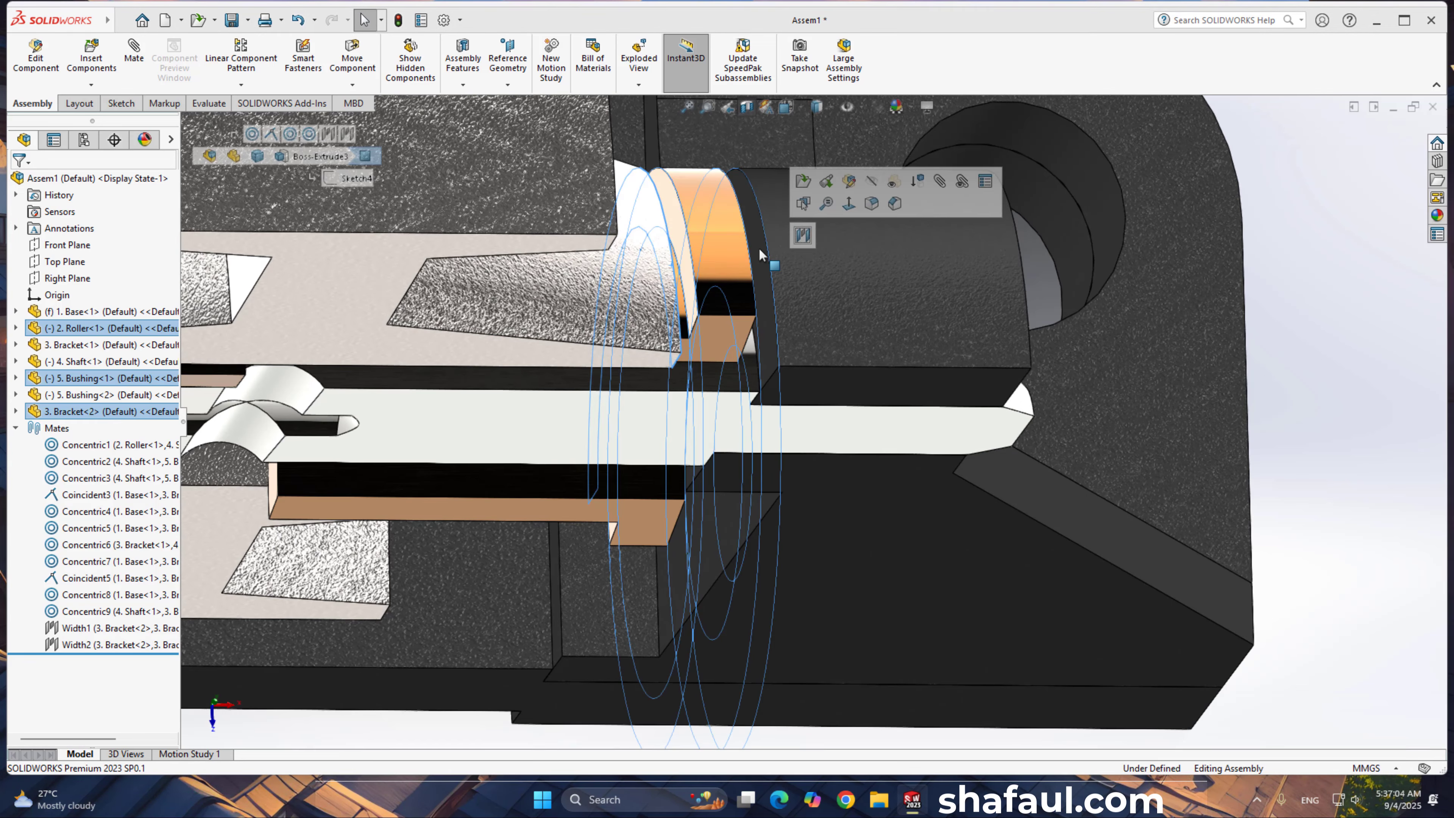
scroll(738, 338, "up", 5)
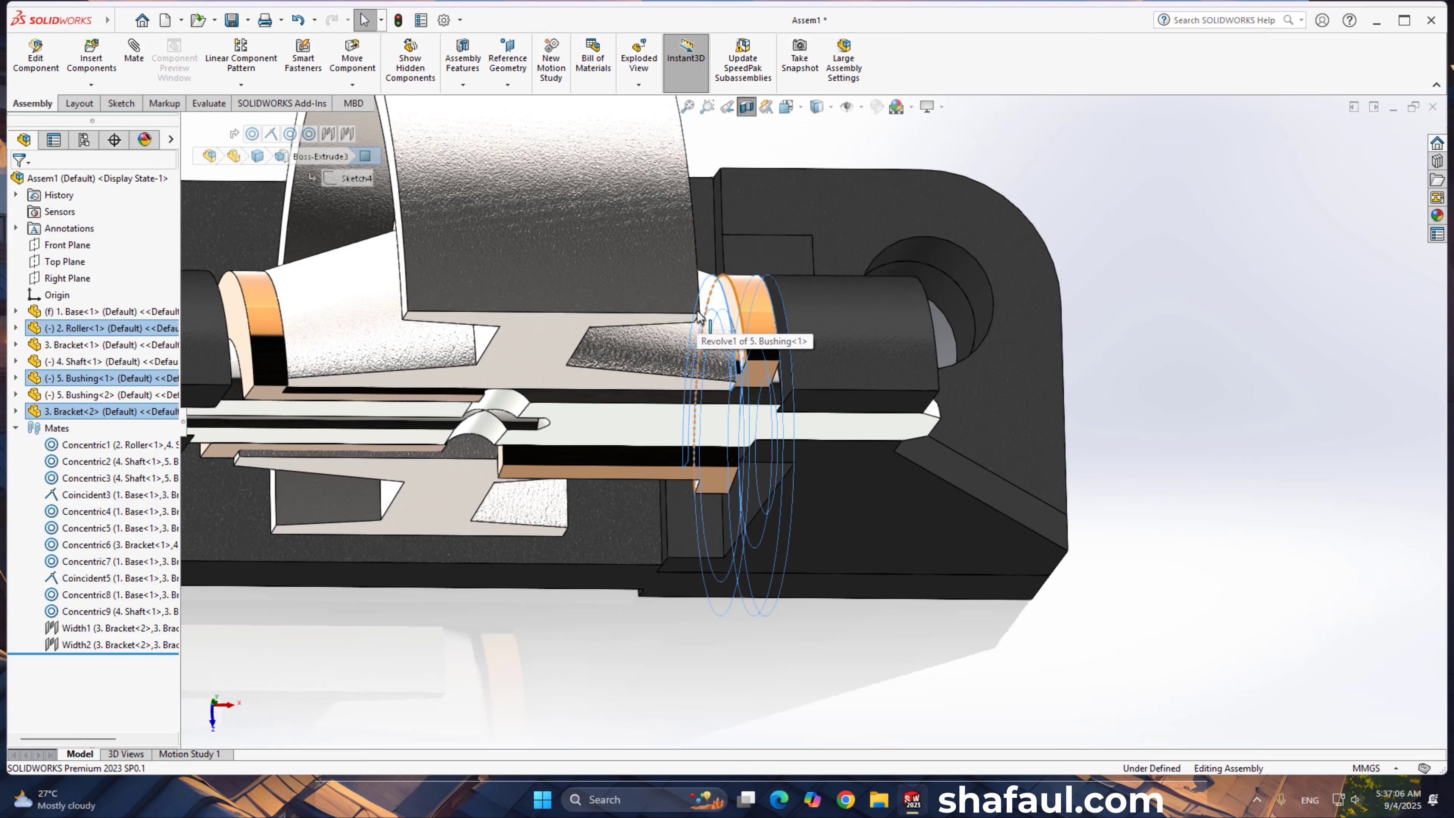
left_click(1151, 316)
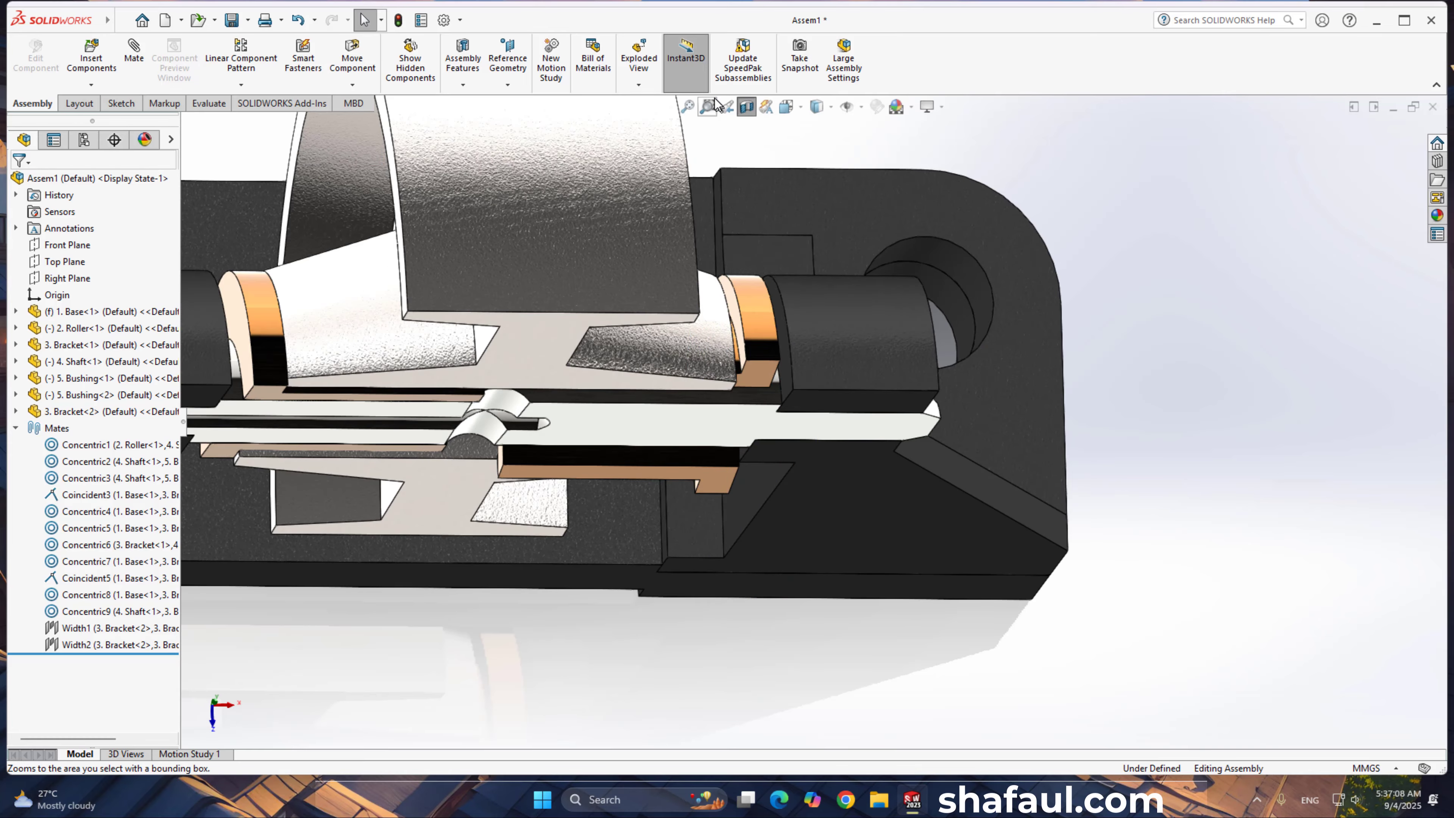
Step: Turn off the section view and centre the bushing flange between the roller hub face and the second bracket's inner face with a Width mate
left_click(746, 107)
scroll(749, 305, "down", 5)
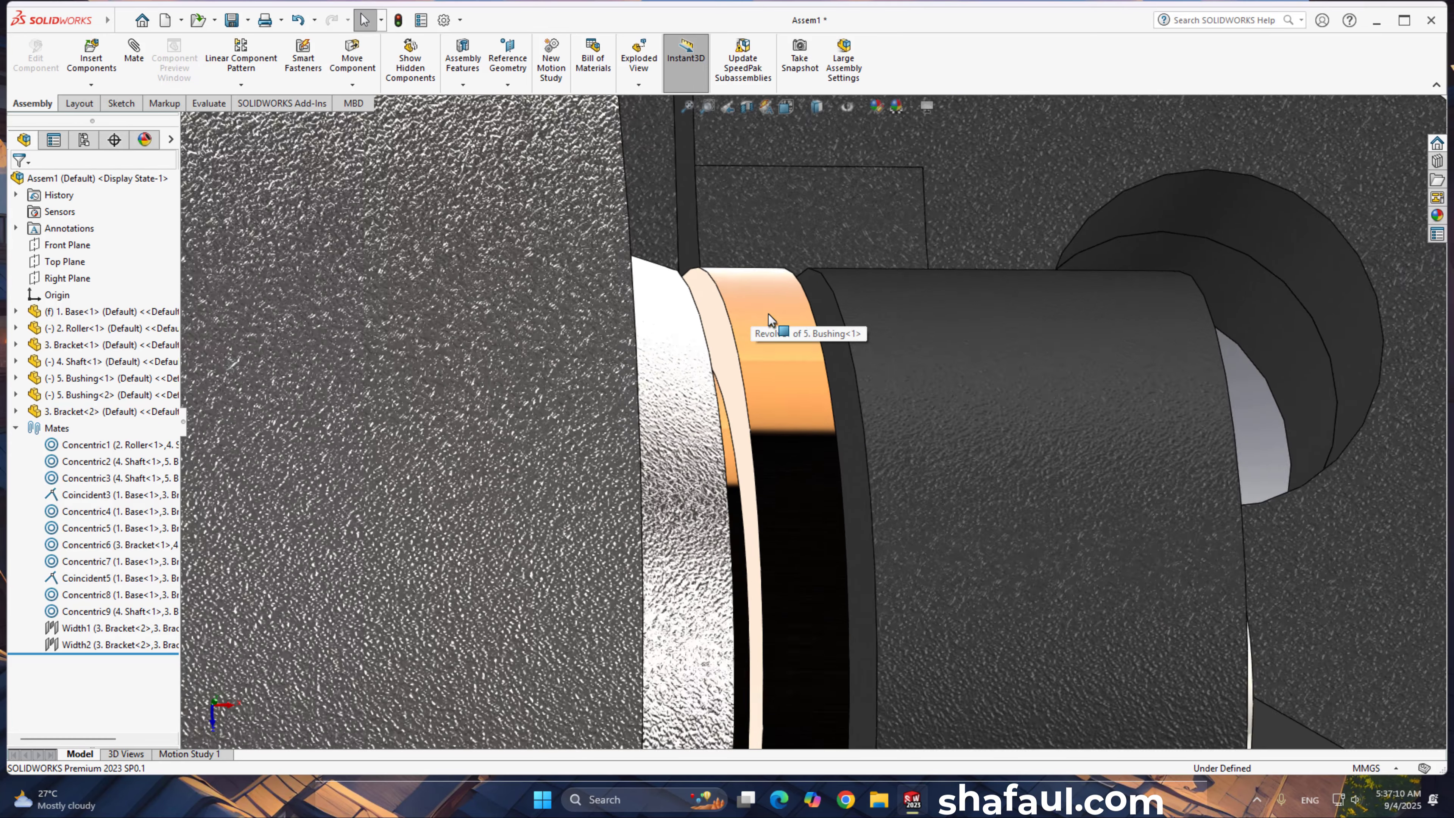
left_click(711, 330)
scroll(754, 366, "down", 5)
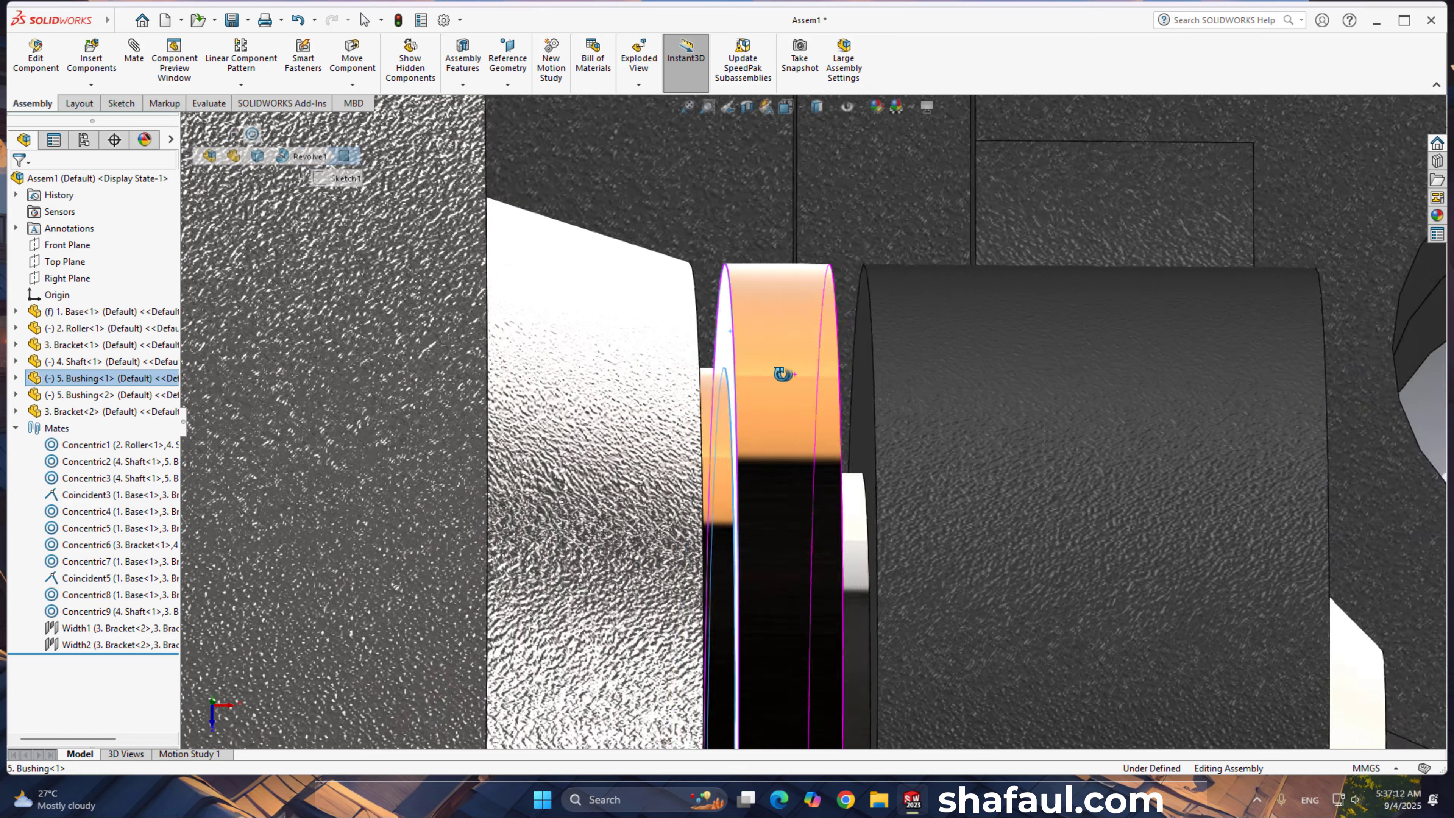
left_click(865, 336)
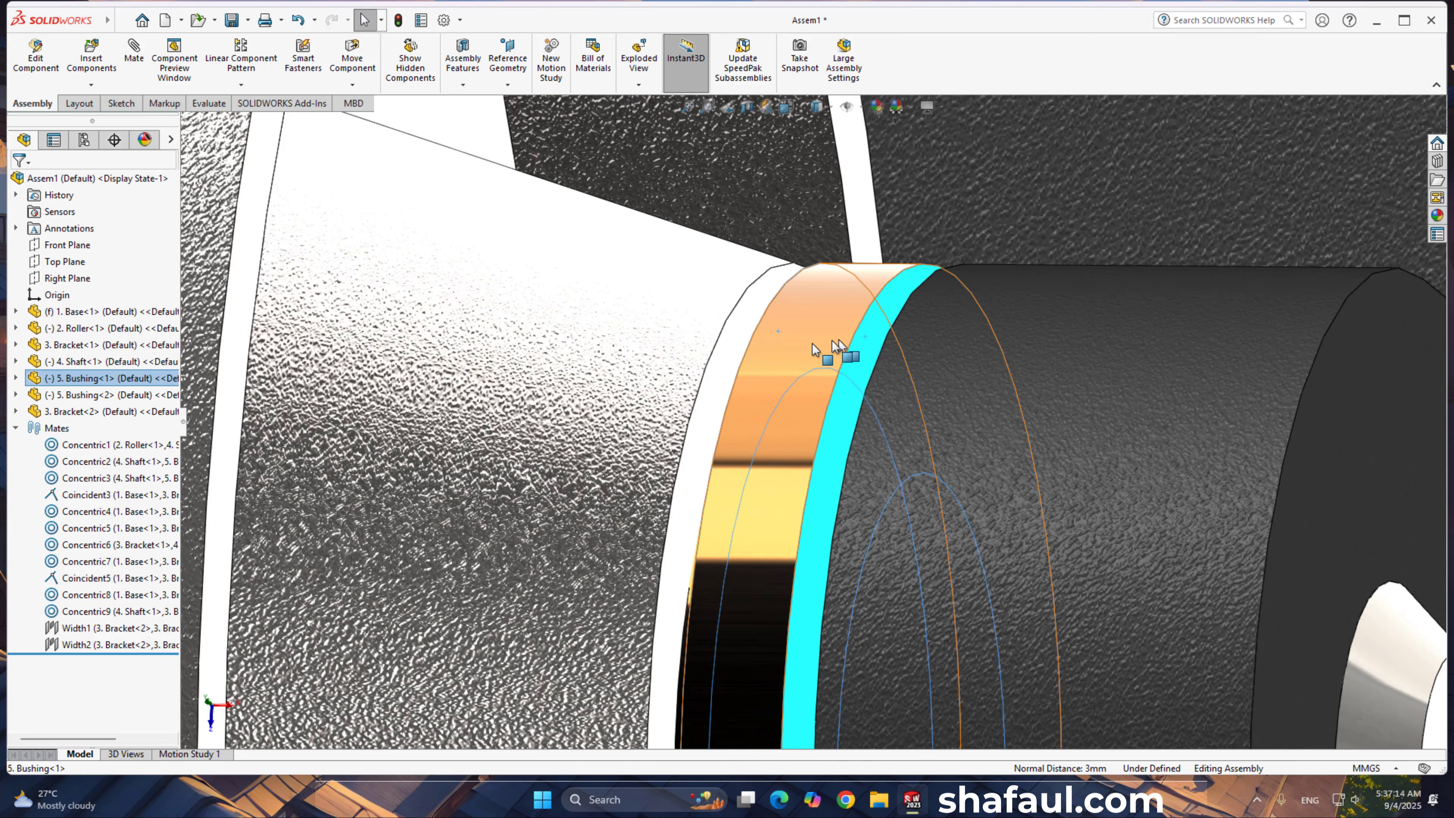
left_click(737, 347, "ctrl")
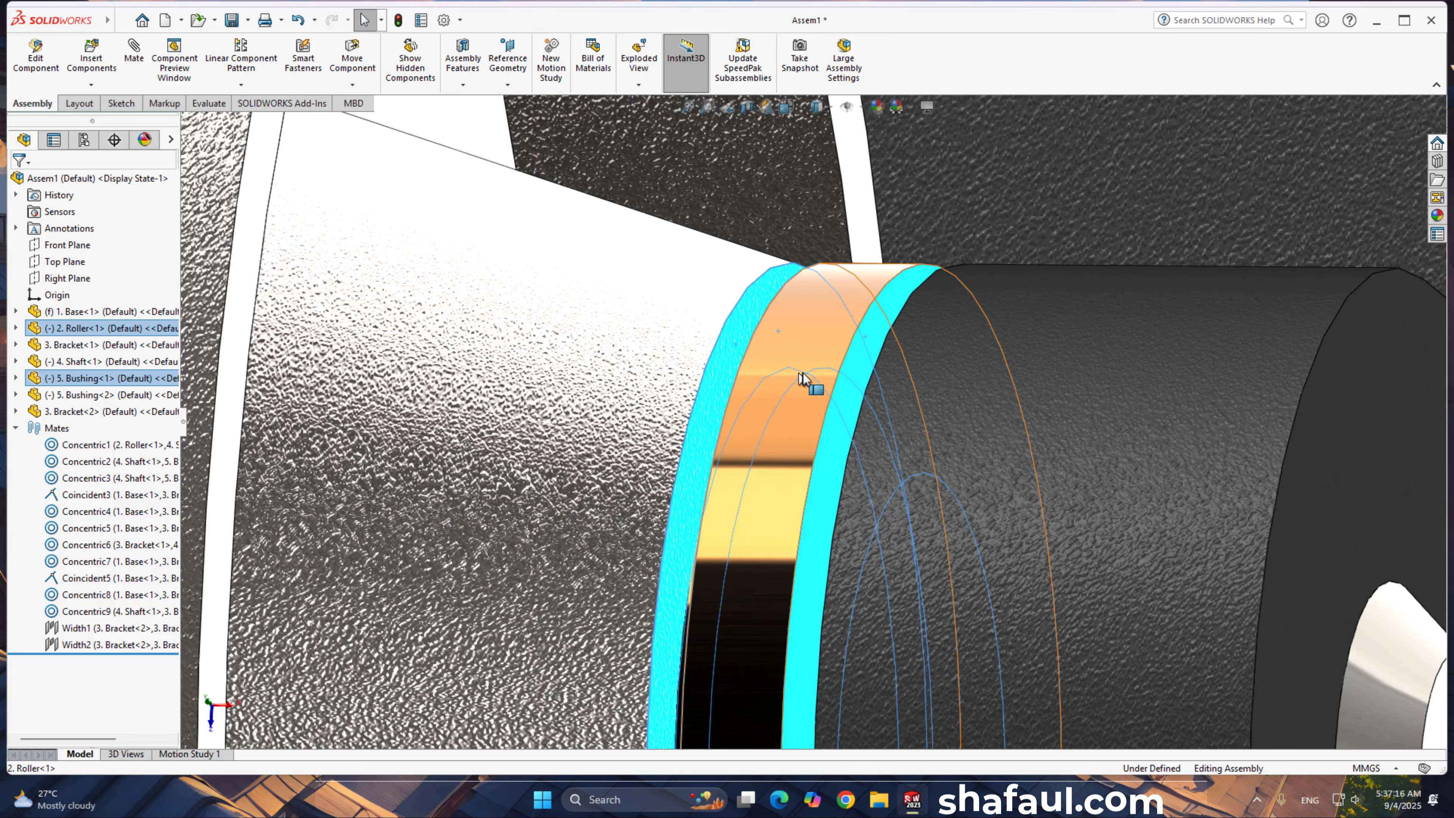
middle_click_drag(804, 376, 860, 350)
left_click(870, 379, "ctrl")
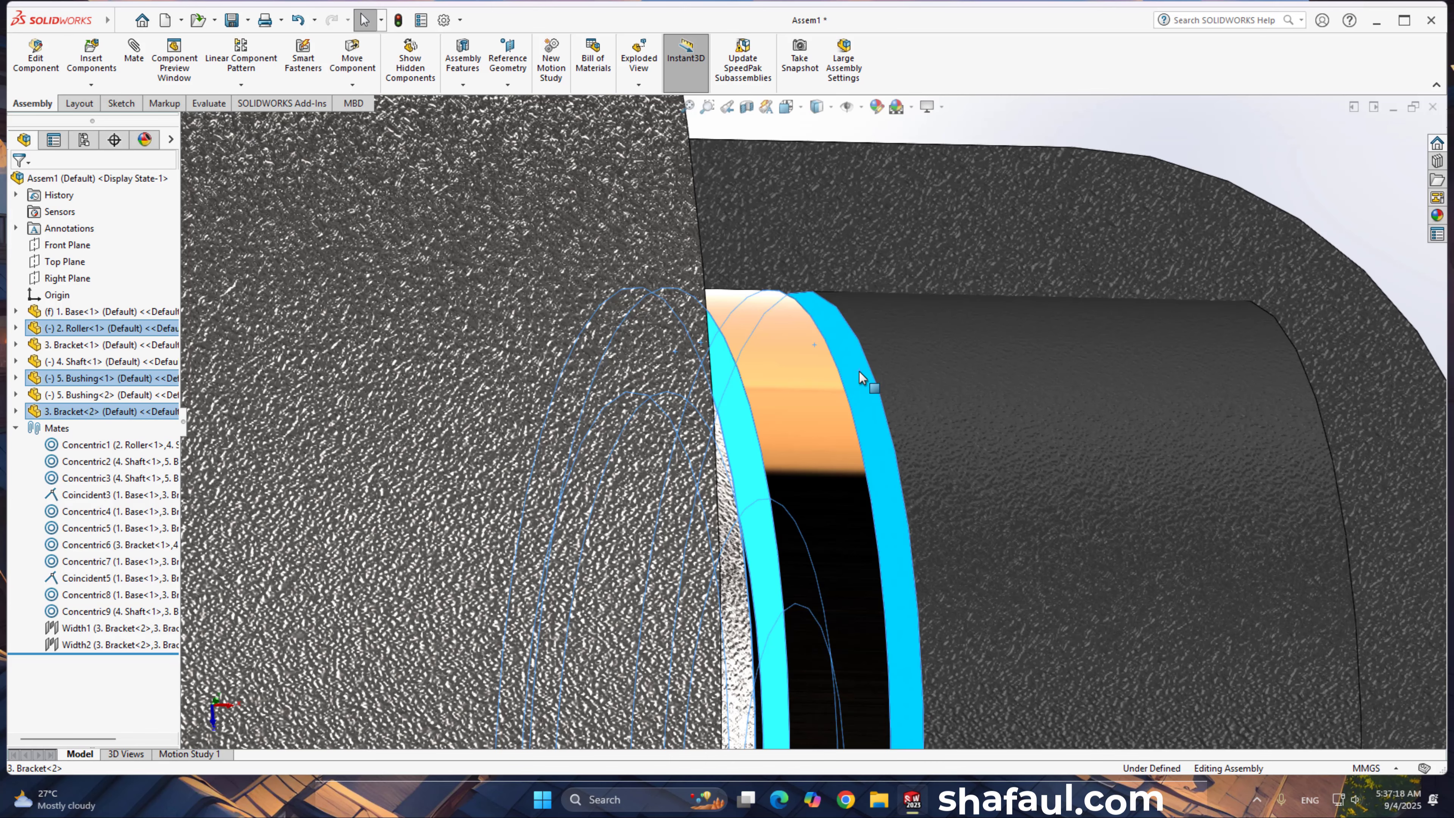
left_click(901, 359)
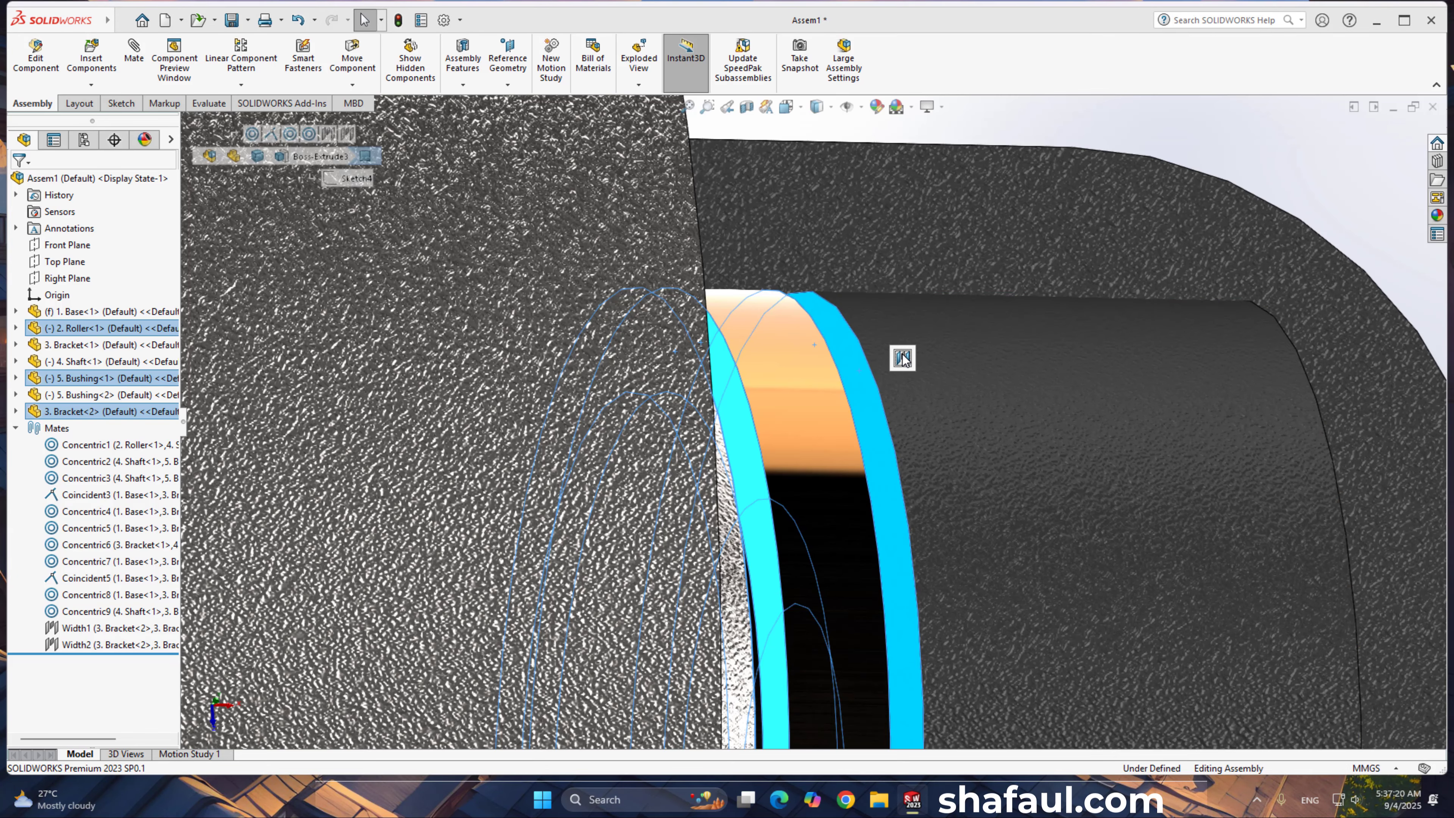
right_click(902, 359)
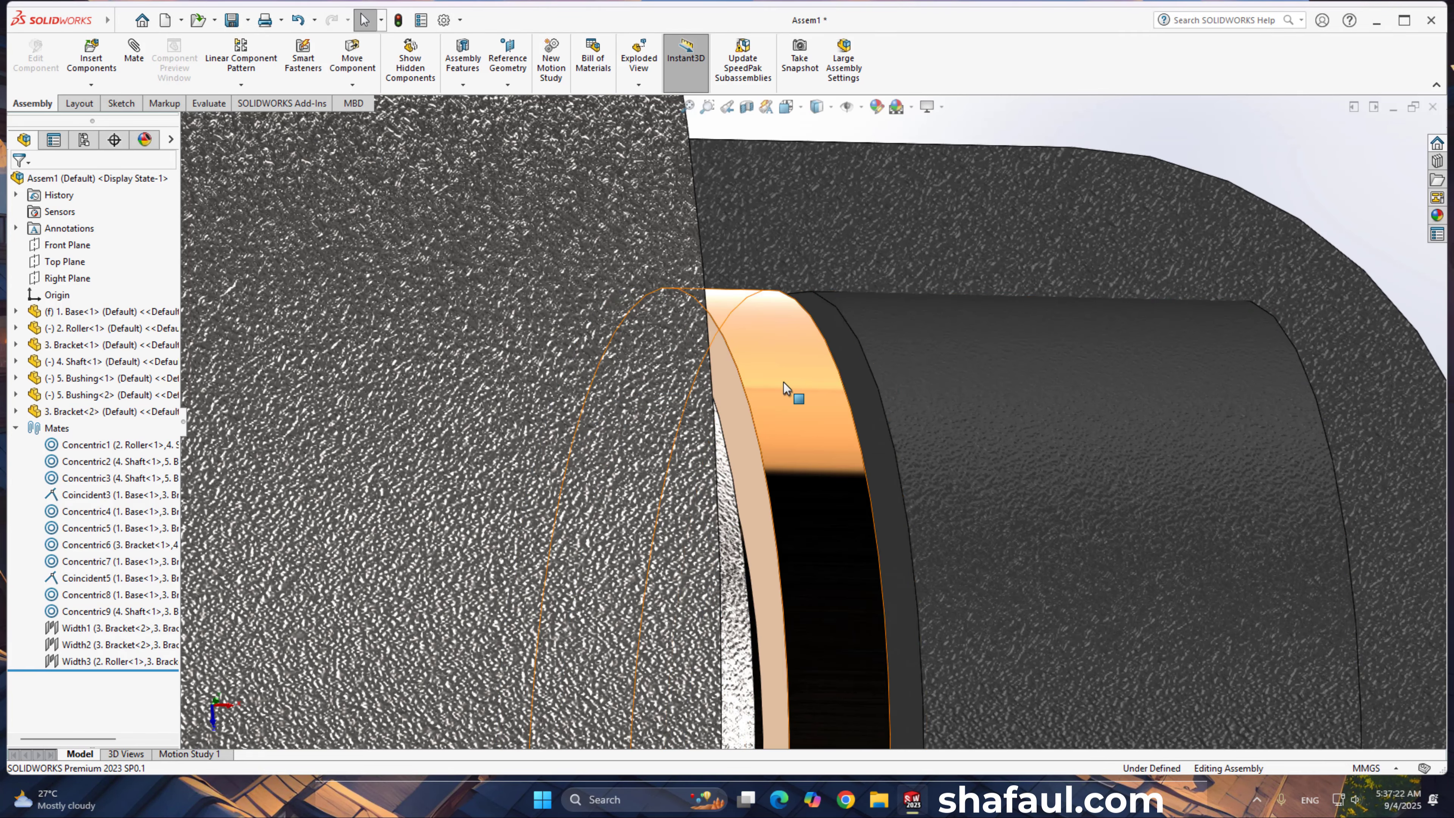
Step: Centre the bushing flange beside the first bracket between the bracket's inner face and the roller hub face with a Width mate
scroll(787, 393, "up", 6)
middle_click_drag(382, 429, 337, 440)
left_click_drag(324, 441, 311, 441)
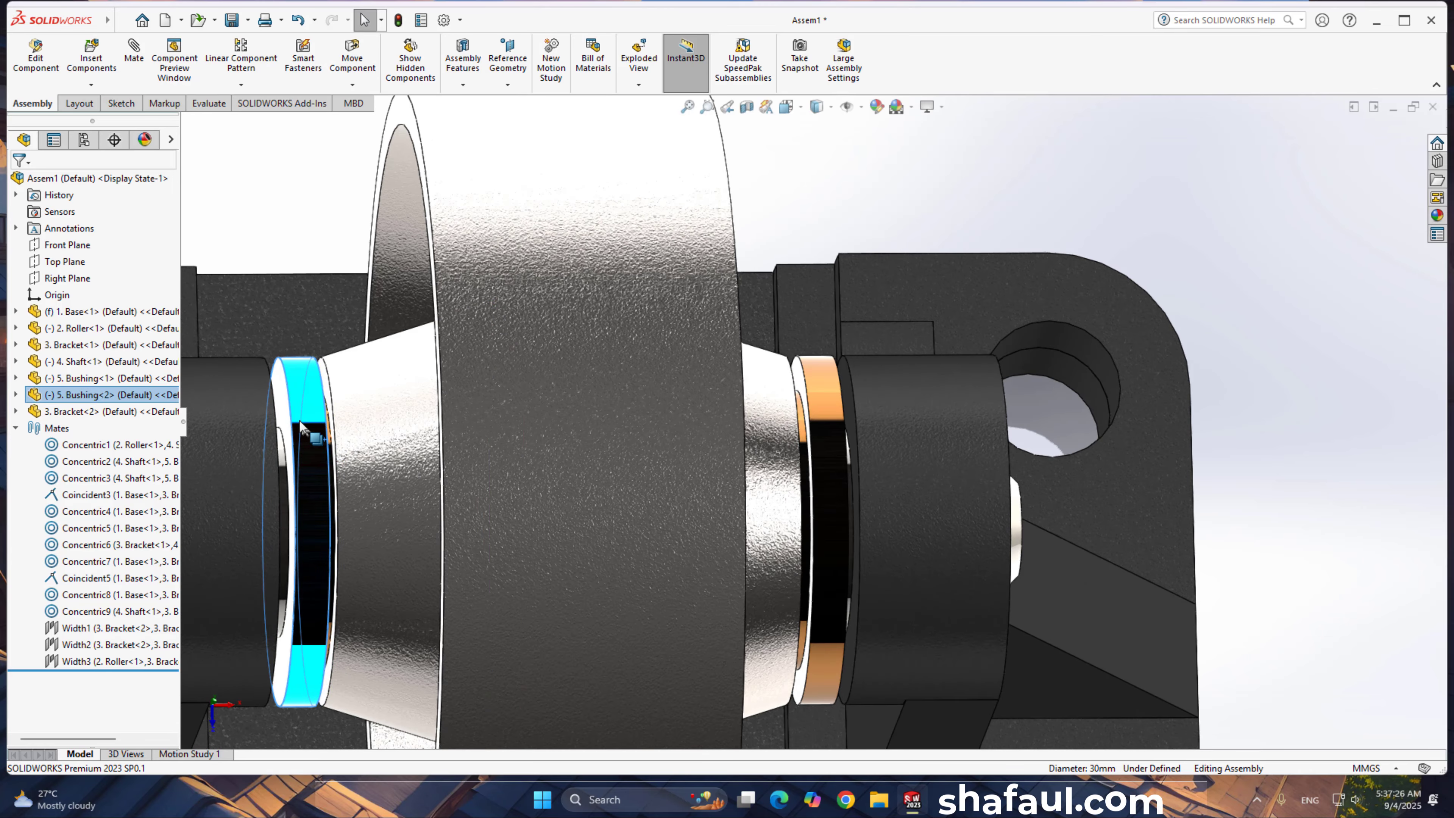
left_click(283, 394)
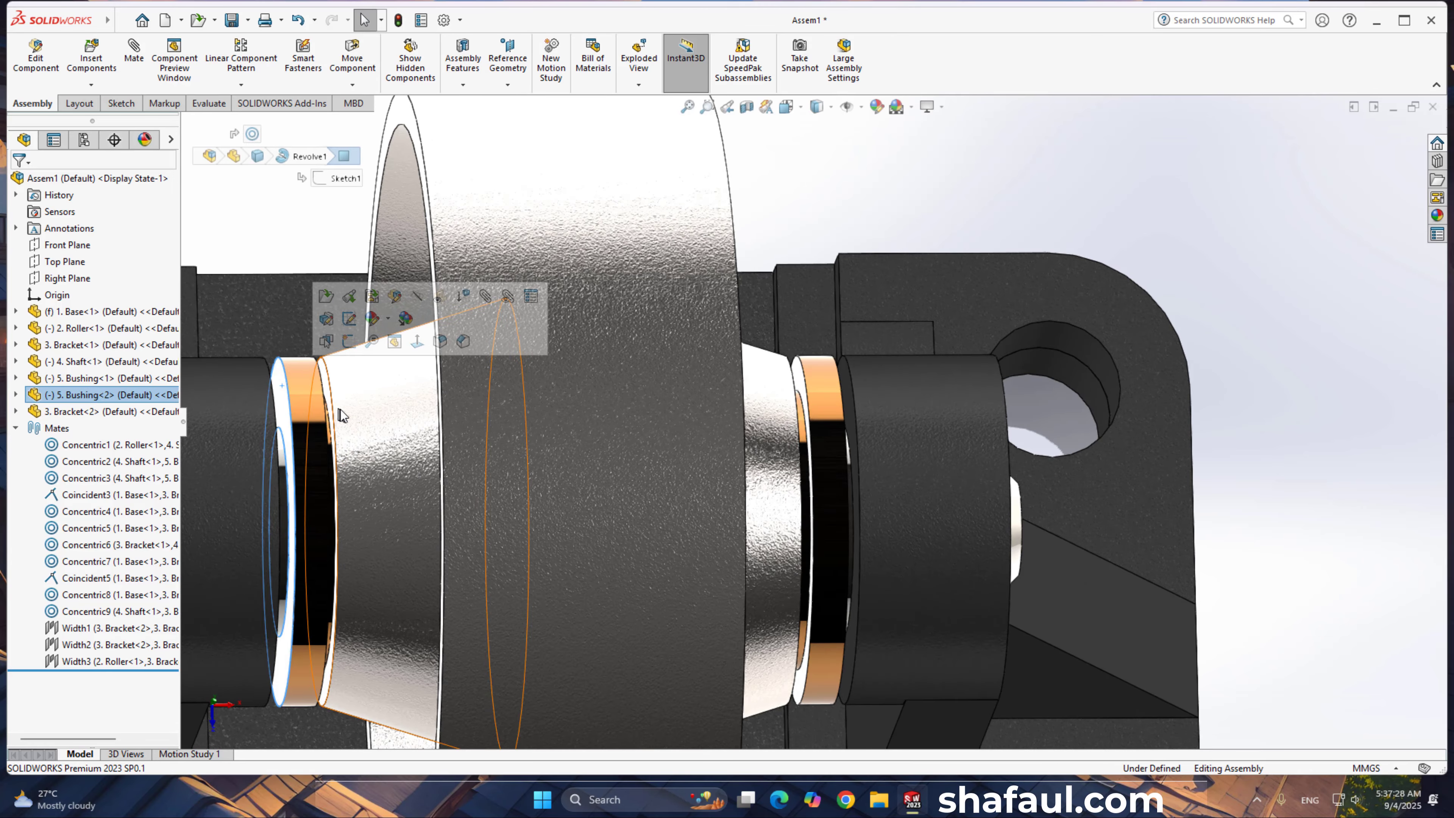
middle_click_drag(283, 394, 367, 412)
left_click(334, 392, "ctrl")
left_click(288, 385, "ctrl")
scroll(343, 395, "down", 4)
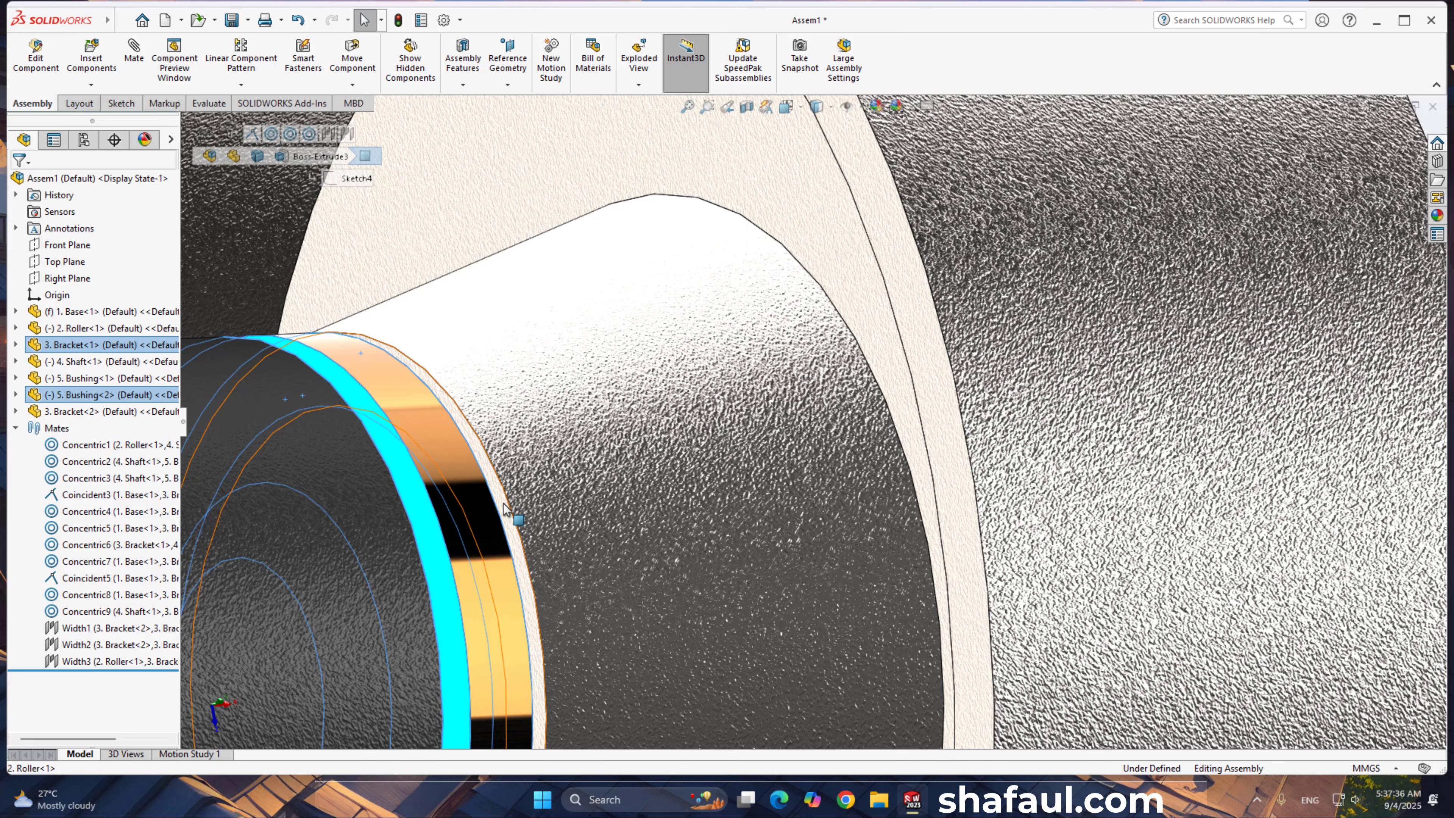
left_click(504, 508, "ctrl")
left_click(547, 489)
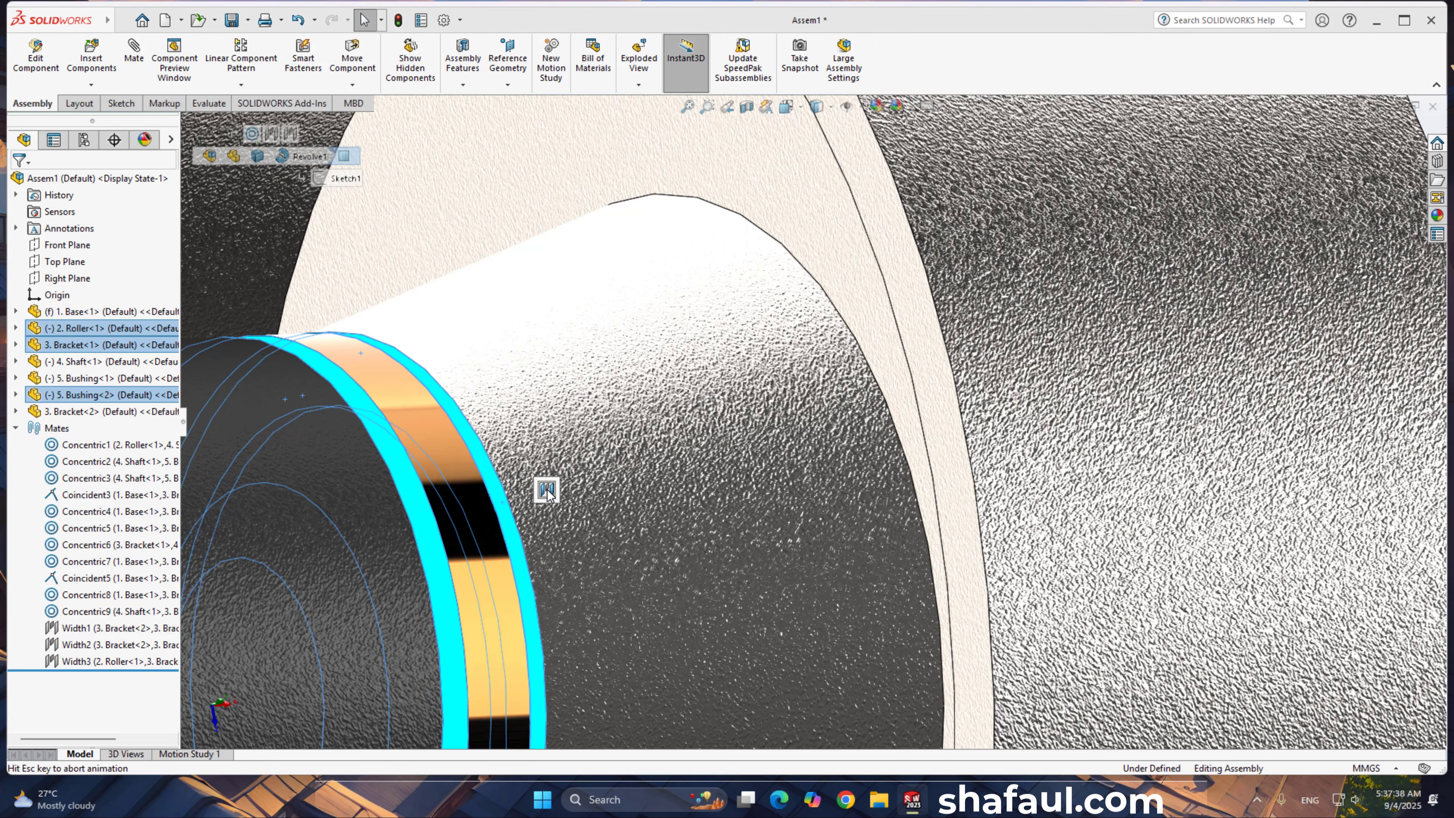
left_click(595, 487)
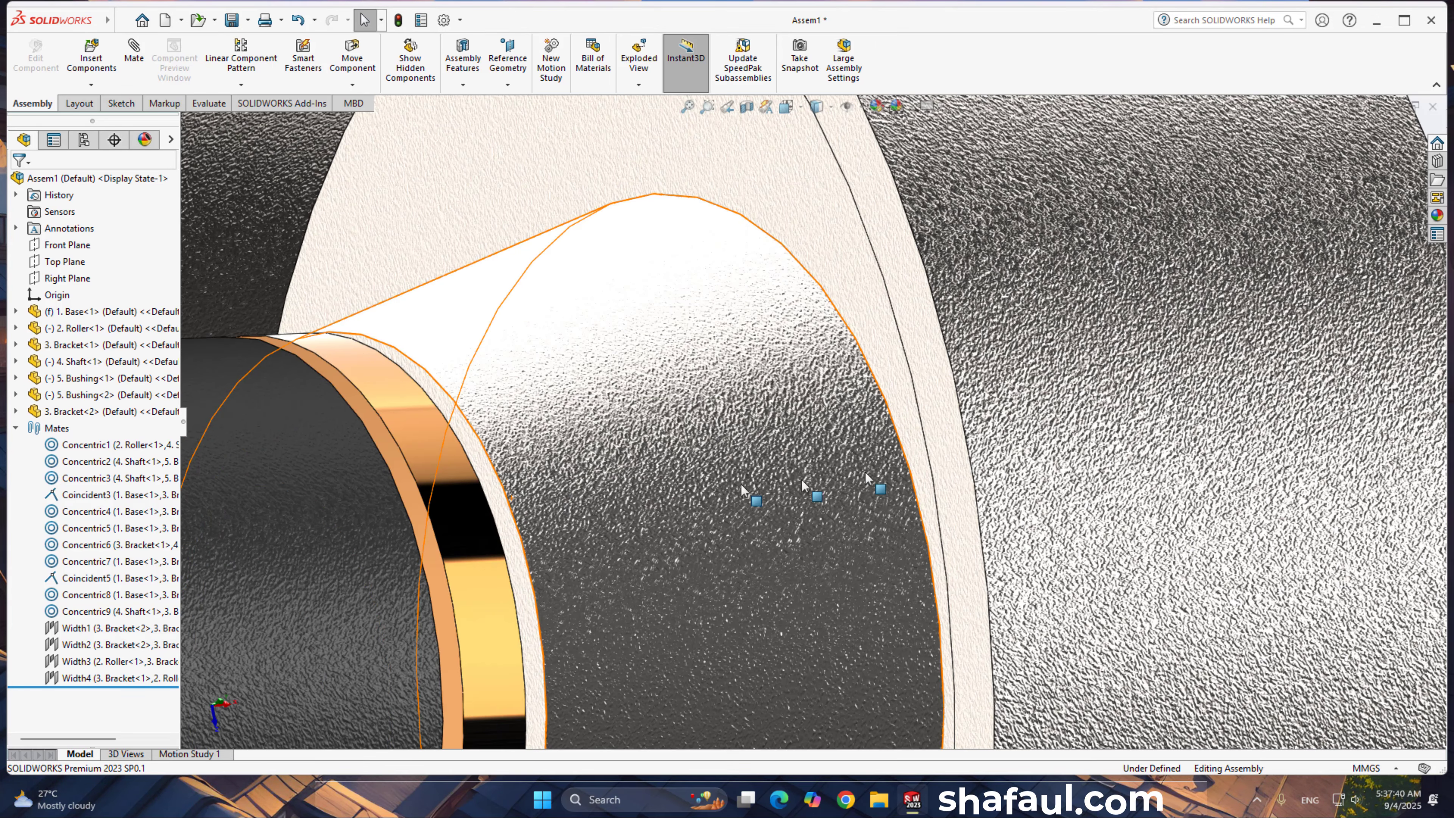
Step: Examine the roller and both bushings between the brackets from both sides of the assembly
scroll(972, 448, "up", 9)
middle_click_drag(833, 505, 752, 286)
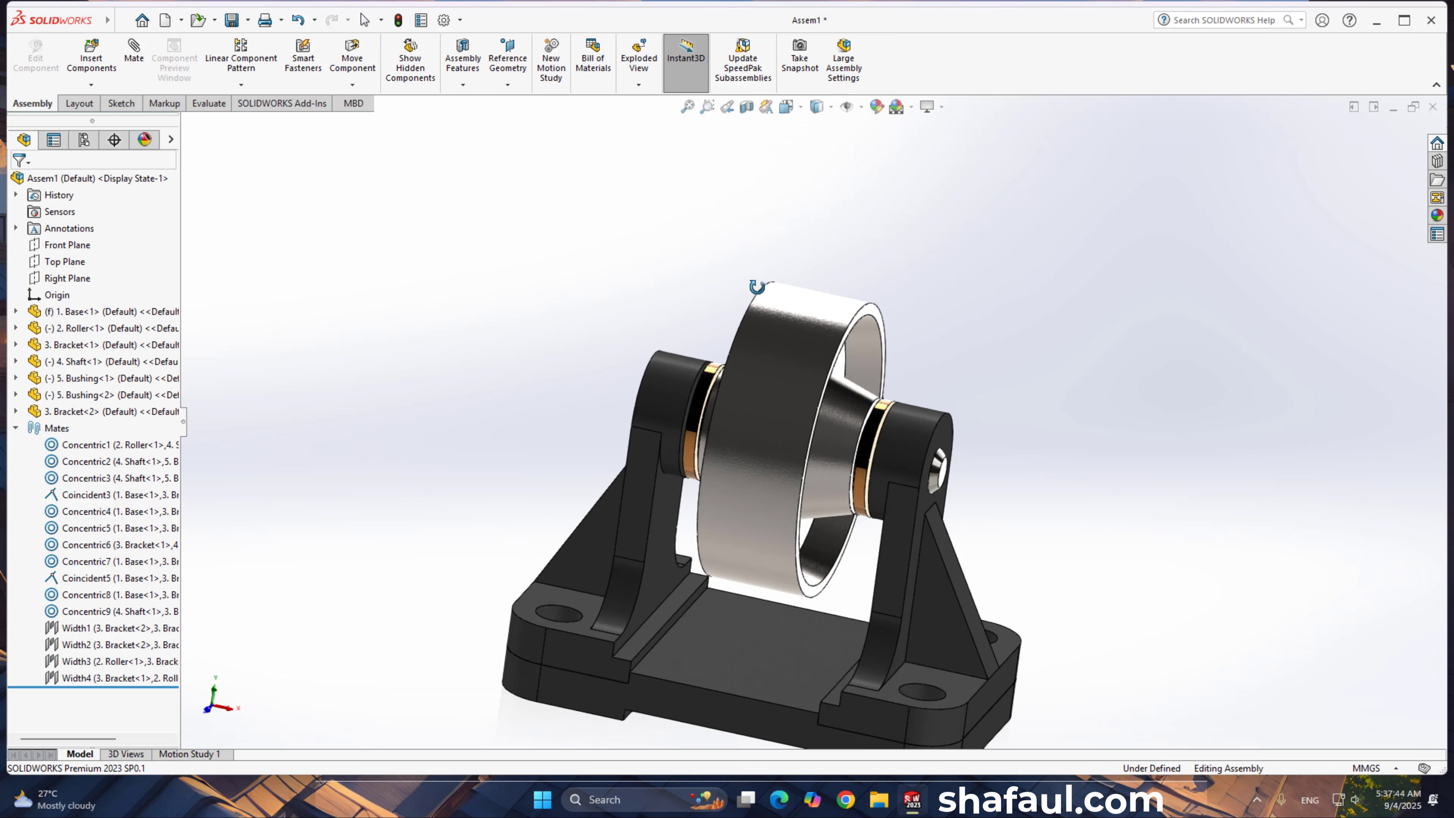
left_click(809, 326)
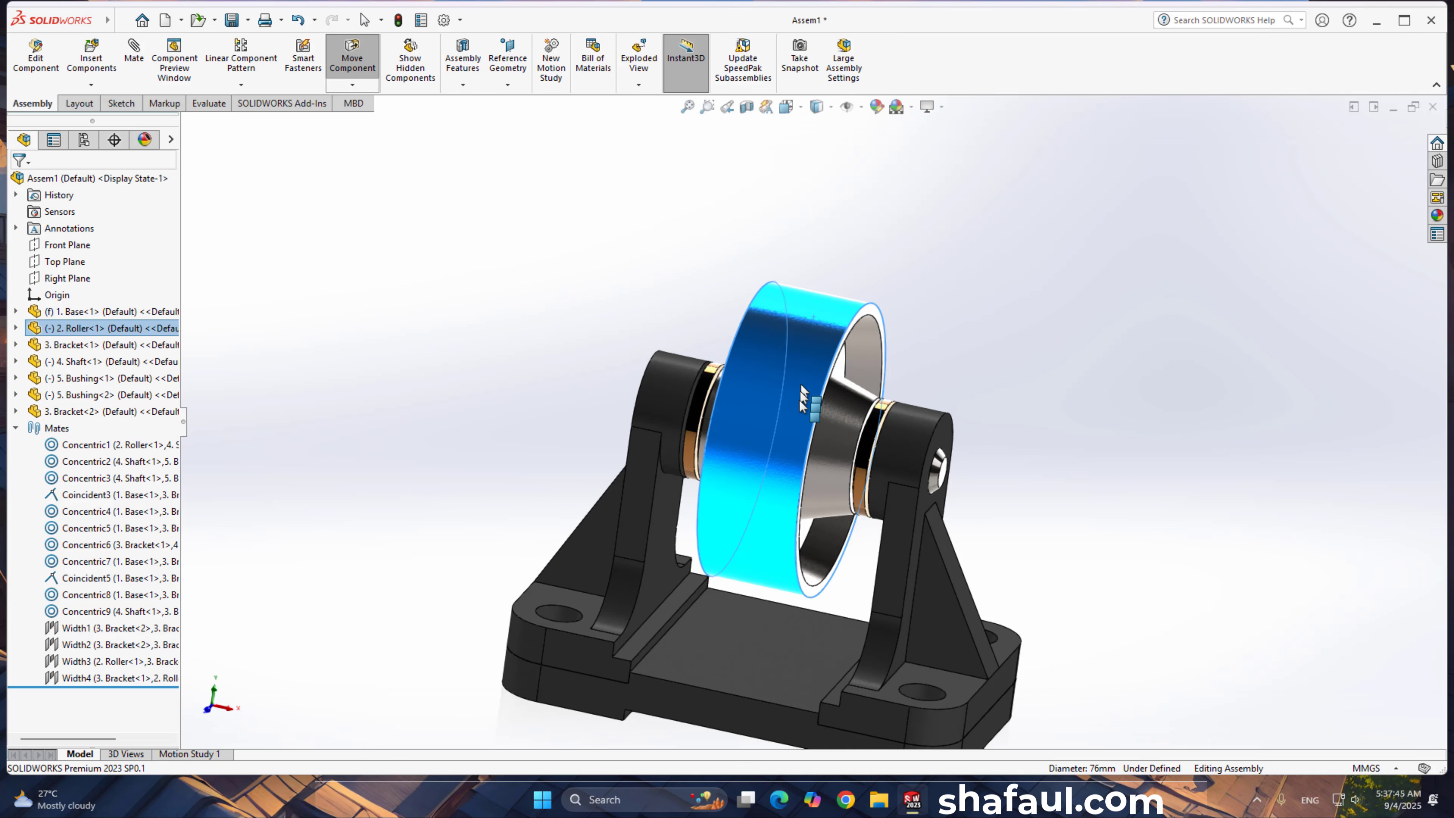
left_click(1065, 343)
scroll(805, 418, "up", 2)
scroll(802, 420, "down", 4)
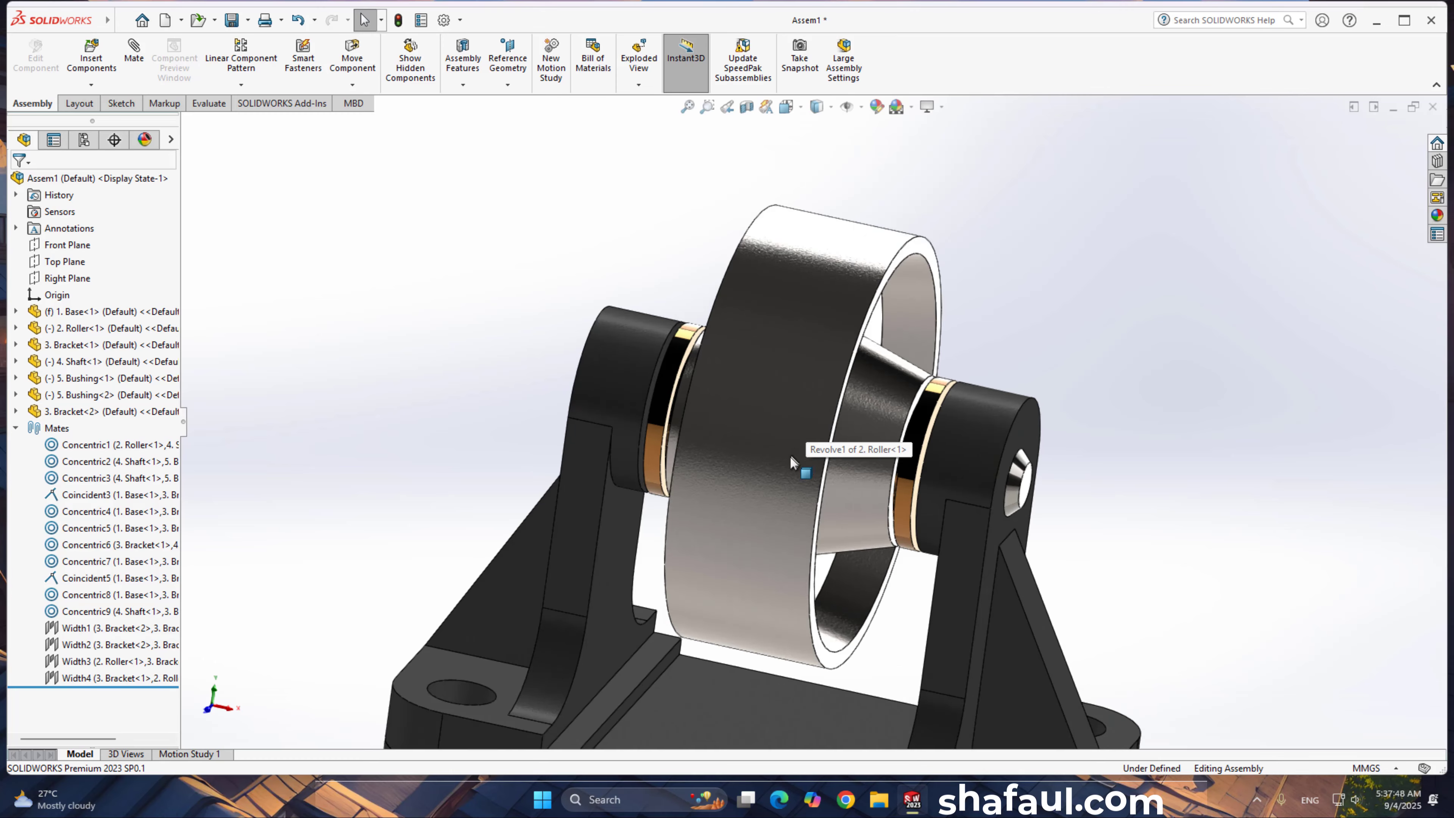
middle_click_drag(791, 457, 827, 587)
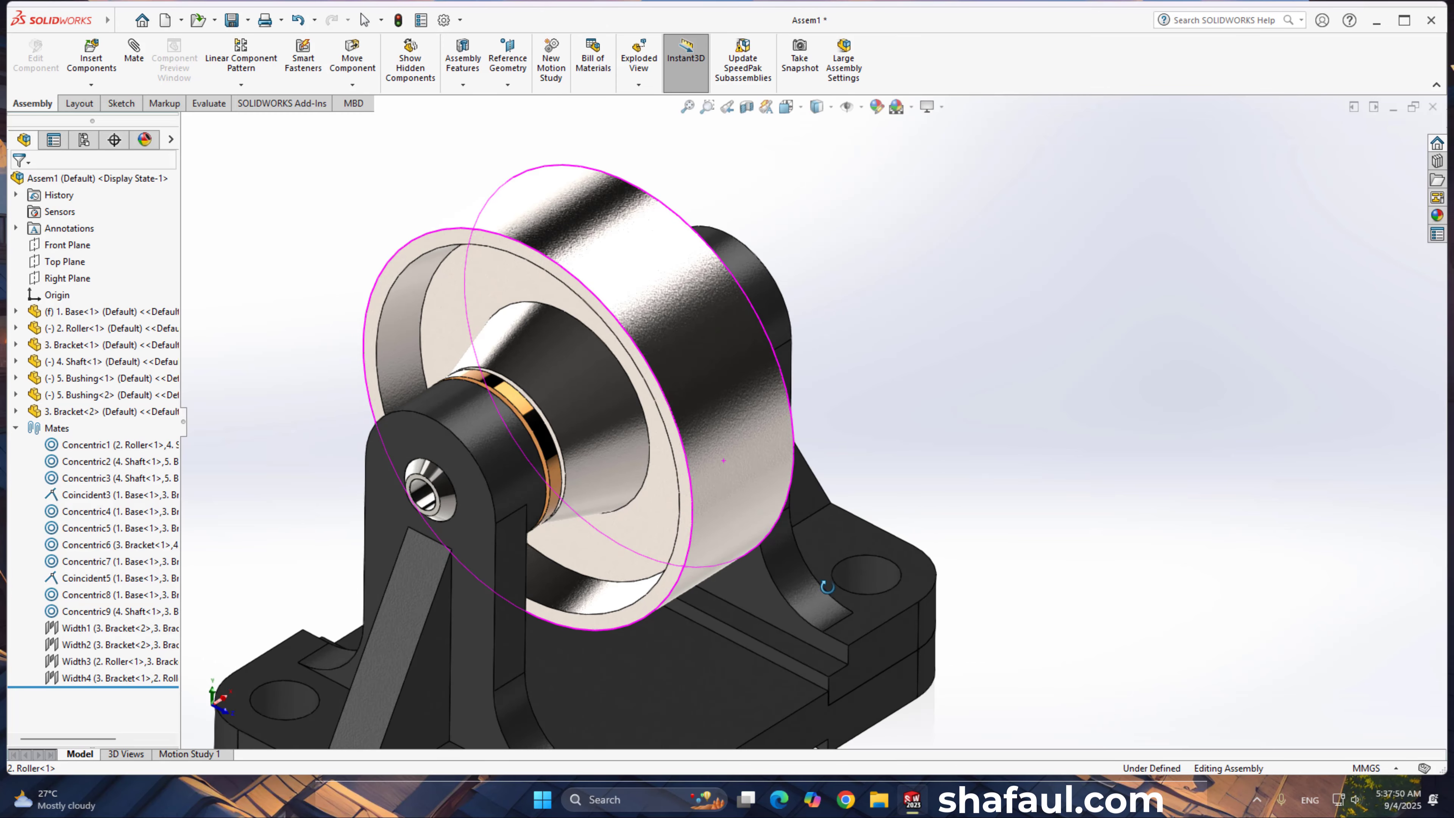
left_click(730, 395)
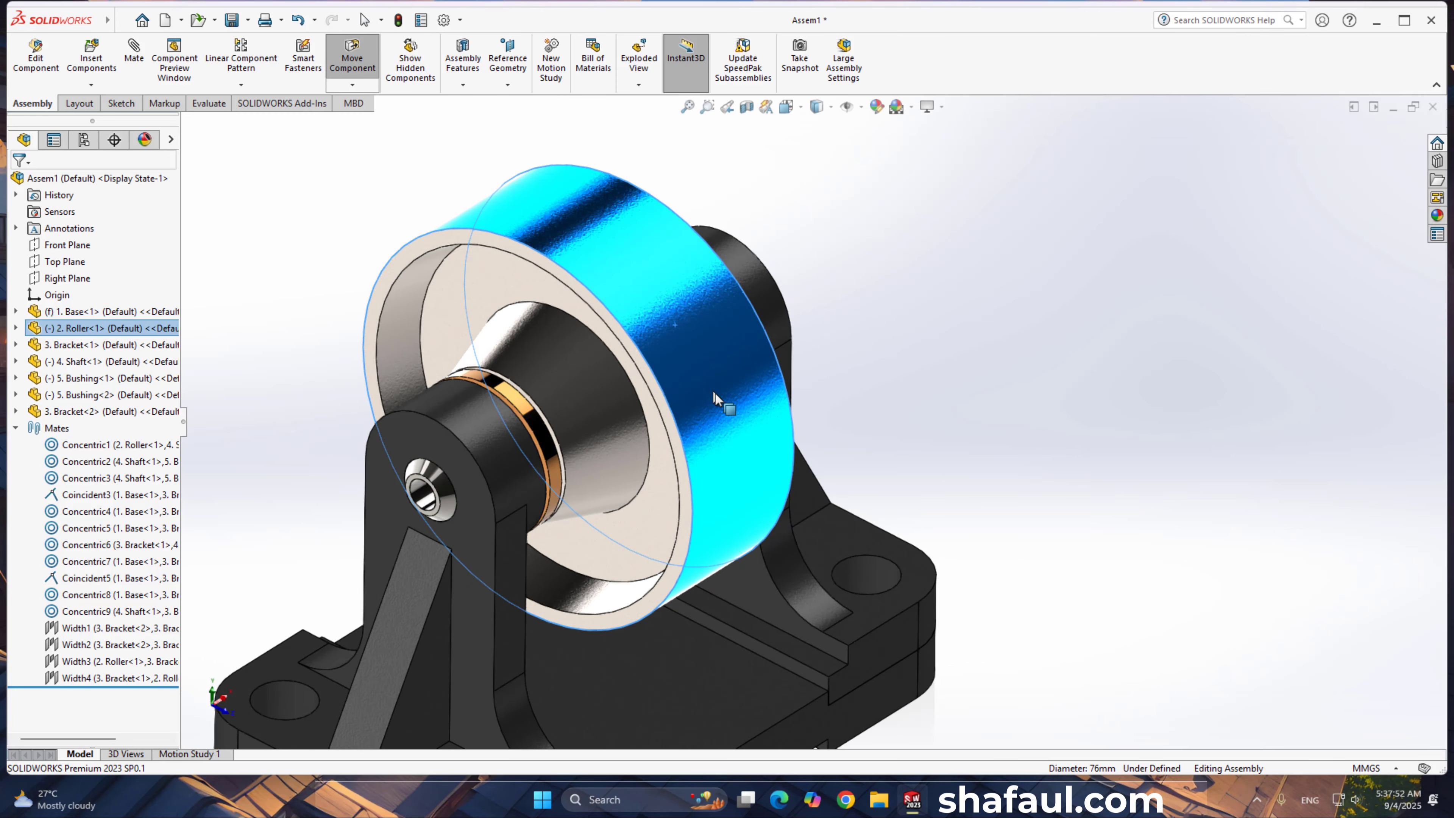
scroll(807, 446, "up", 4)
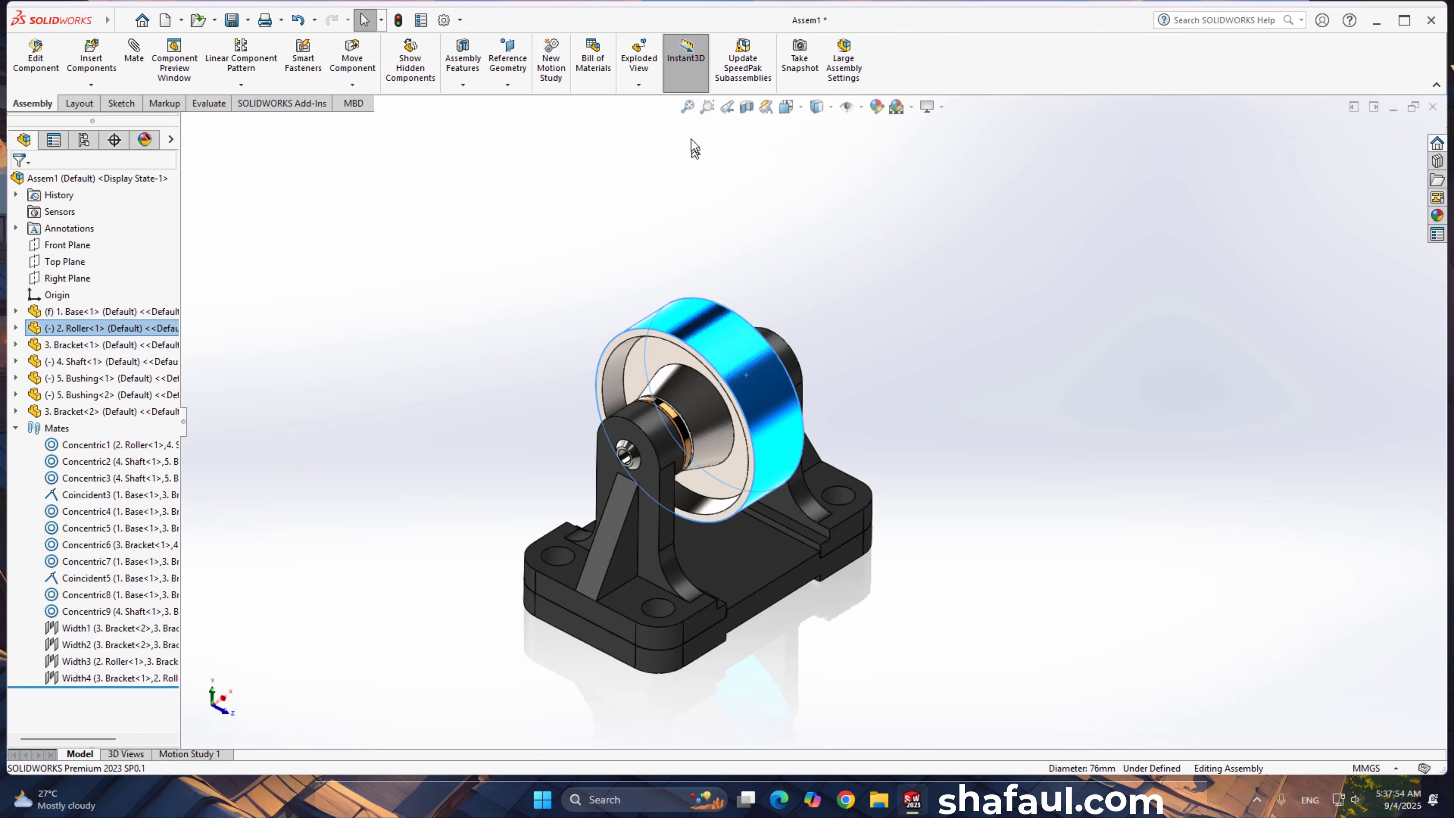
left_click(689, 109)
left_click(1086, 404)
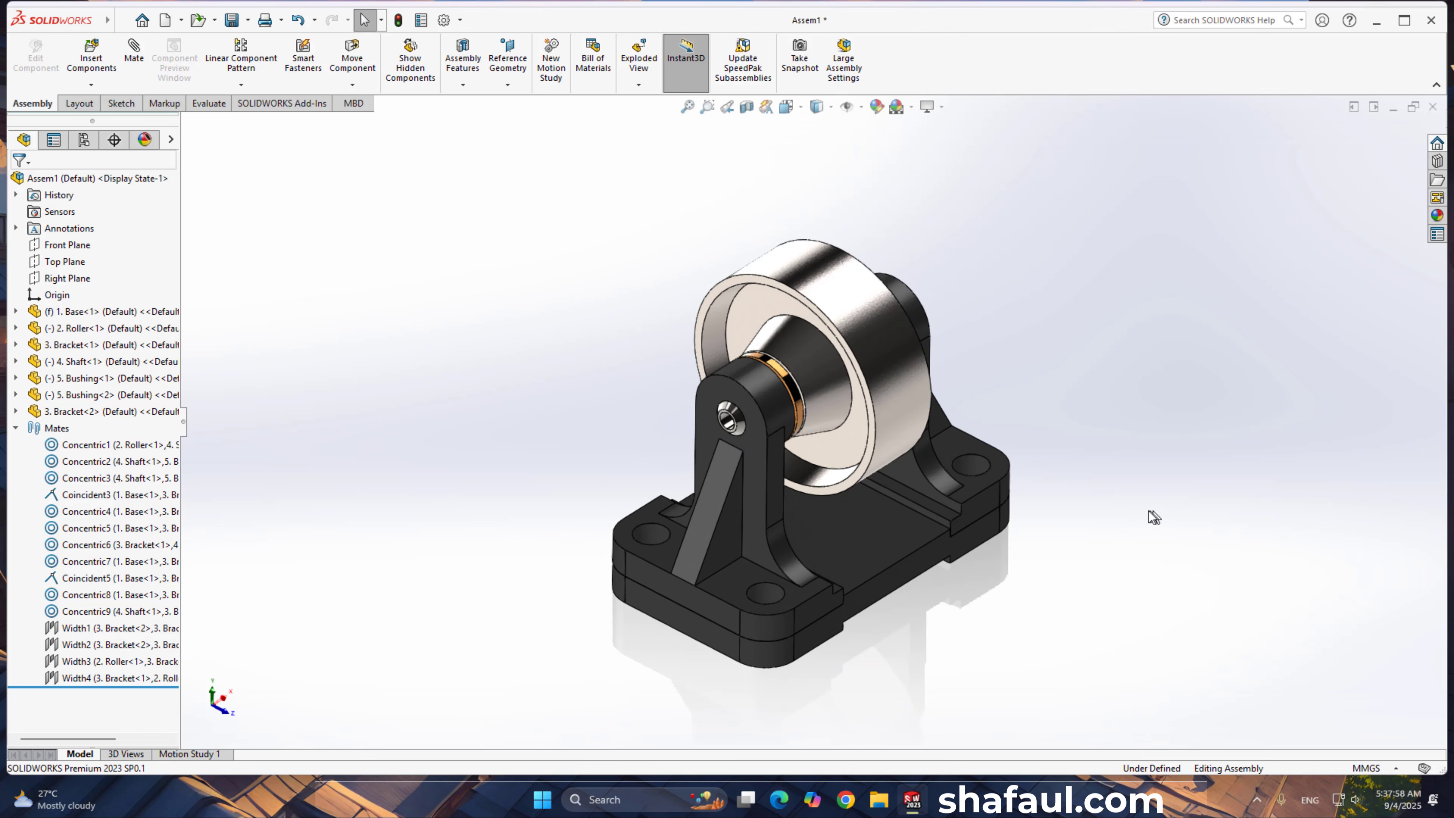
Step: Try to move the bushing beside the first bracket along its axes with the move triad
middle_click_drag(1153, 517, 968, 398, "ctrl")
right_click(600, 268)
left_click(652, 401)
middle_click_drag(403, 314, 343, 324)
scroll(538, 210, "down", 5)
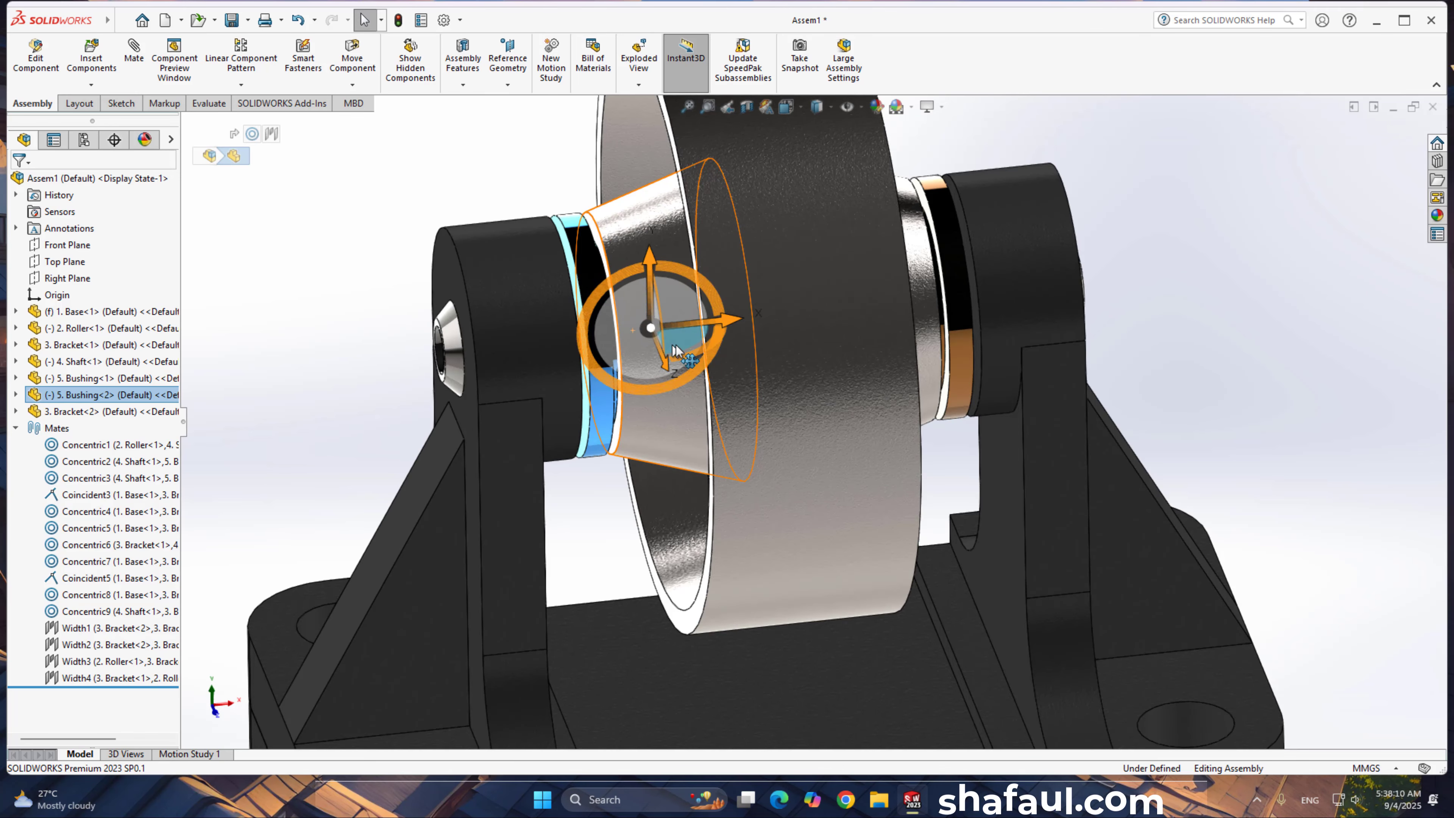
left_click_drag(733, 326, 767, 325)
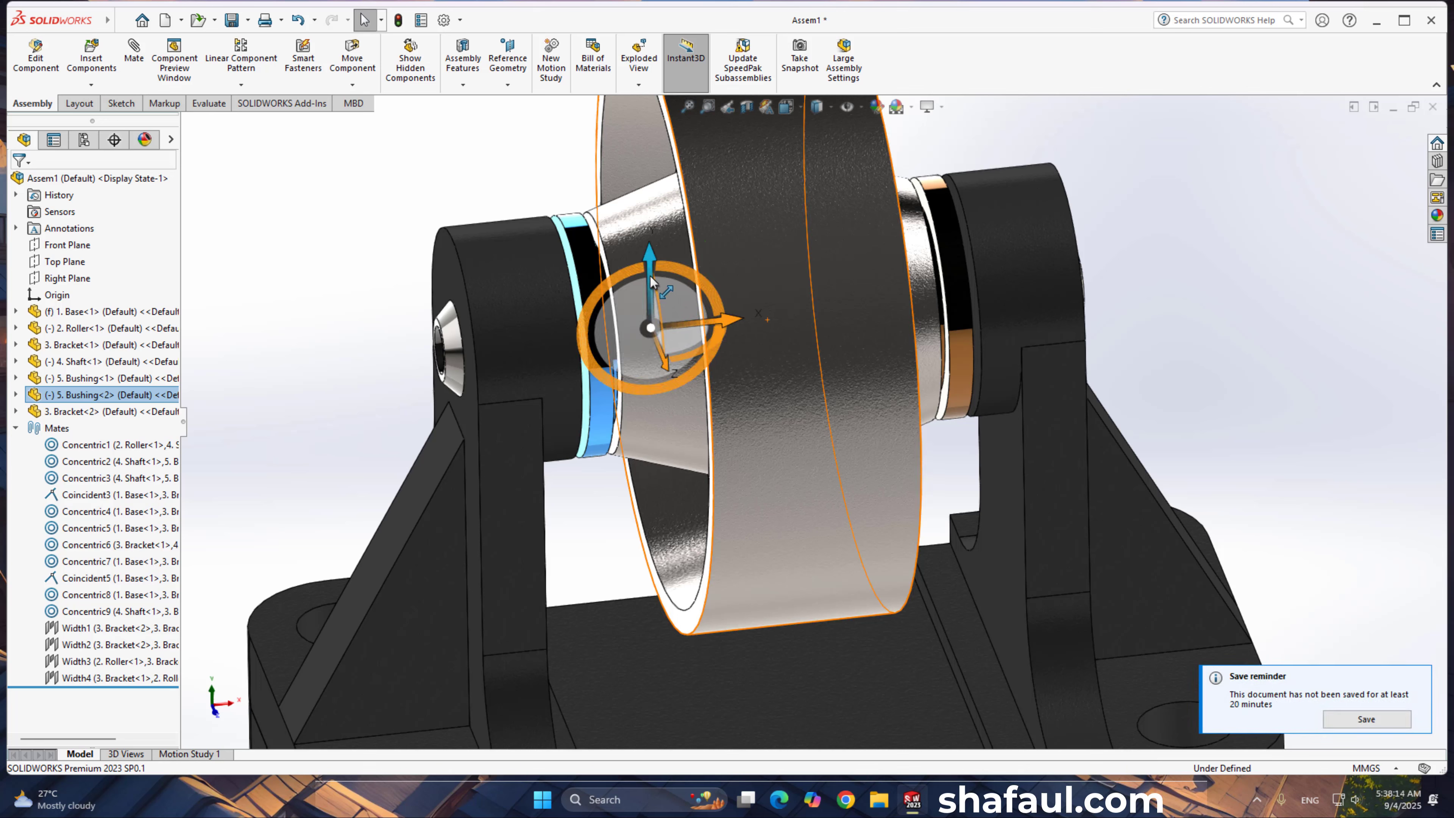
left_click_drag(651, 314, 548, 395)
left_click(345, 299)
left_click(316, 330)
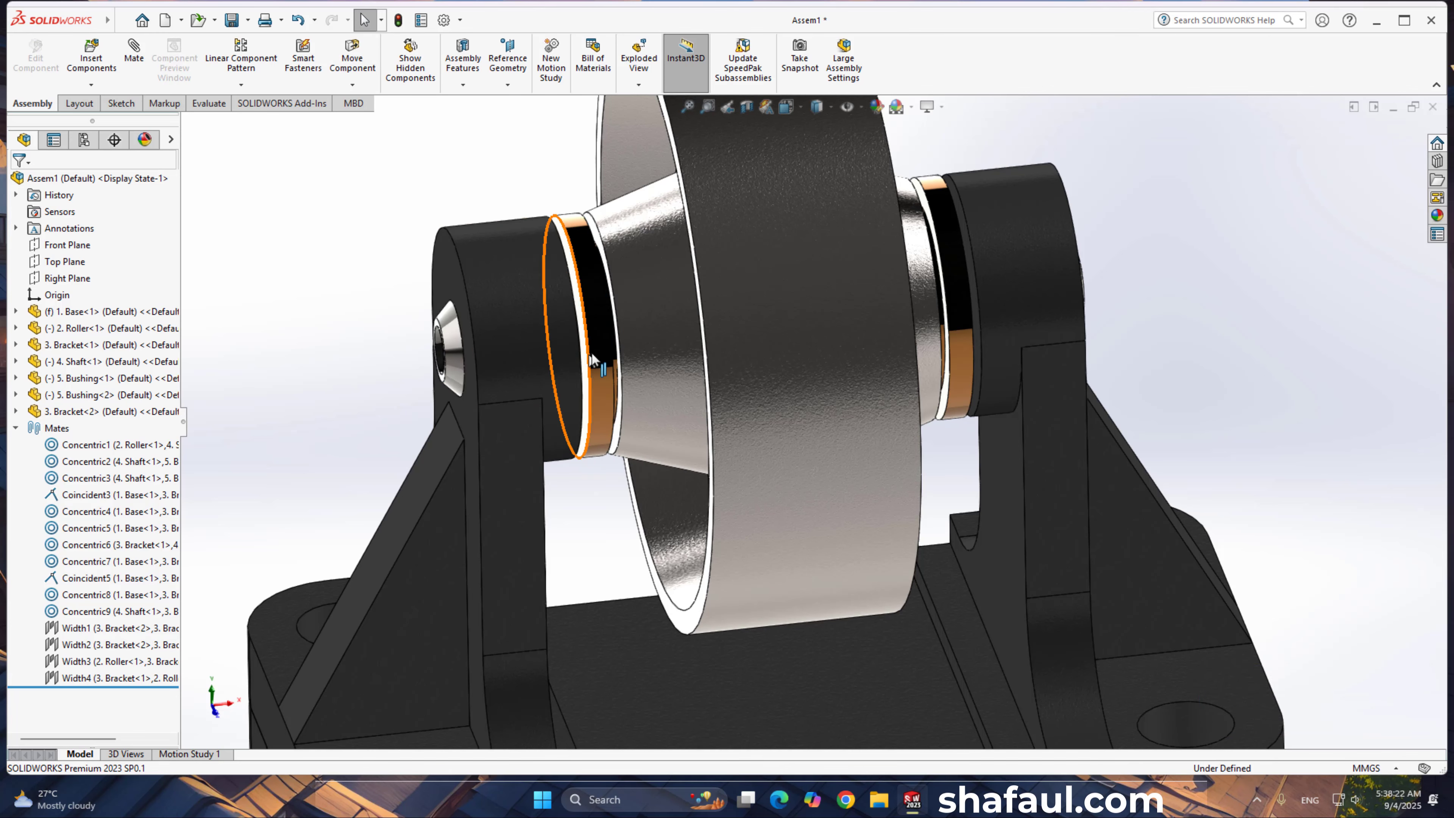
Step: Examine the complete assembly from an angled view and collapse the Mates folder
key("f")
scroll(672, 361, "down", 5)
scroll(783, 348, "up", 7)
middle_click_drag(935, 452, 965, 478)
middle_click_drag(1123, 504, 860, 367)
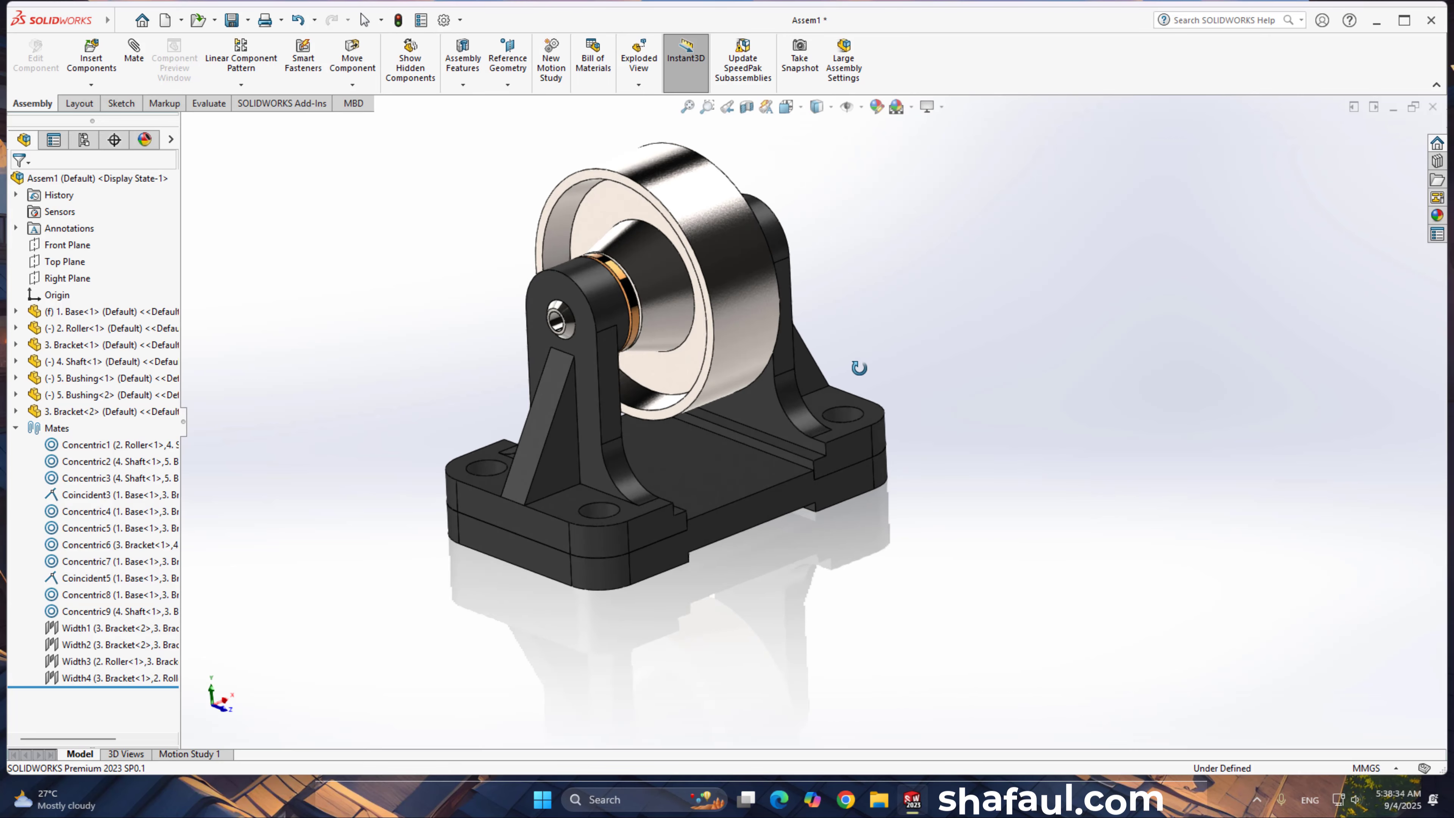
left_click(15, 429)
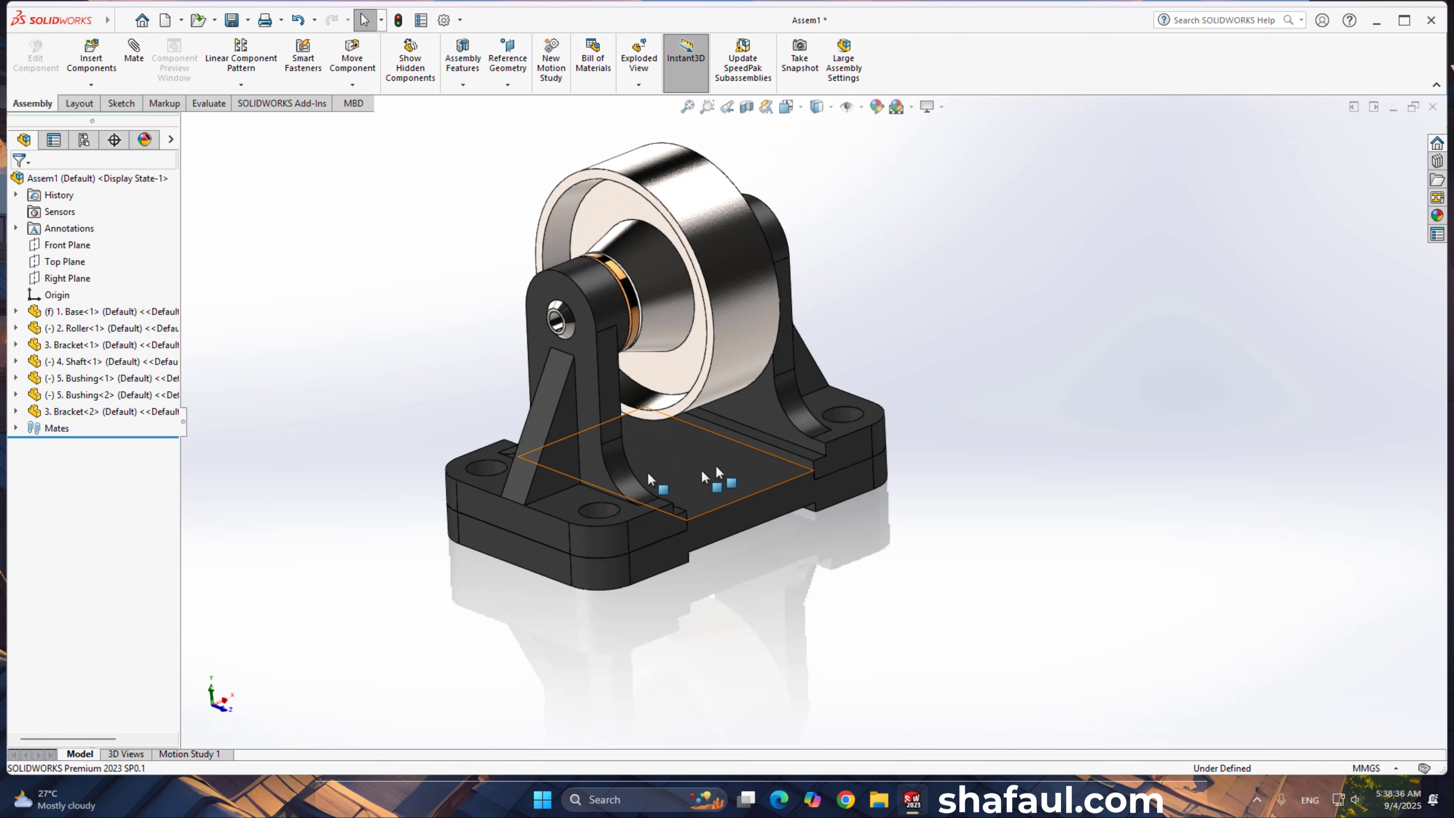
middle_click_drag(918, 351, 925, 341)
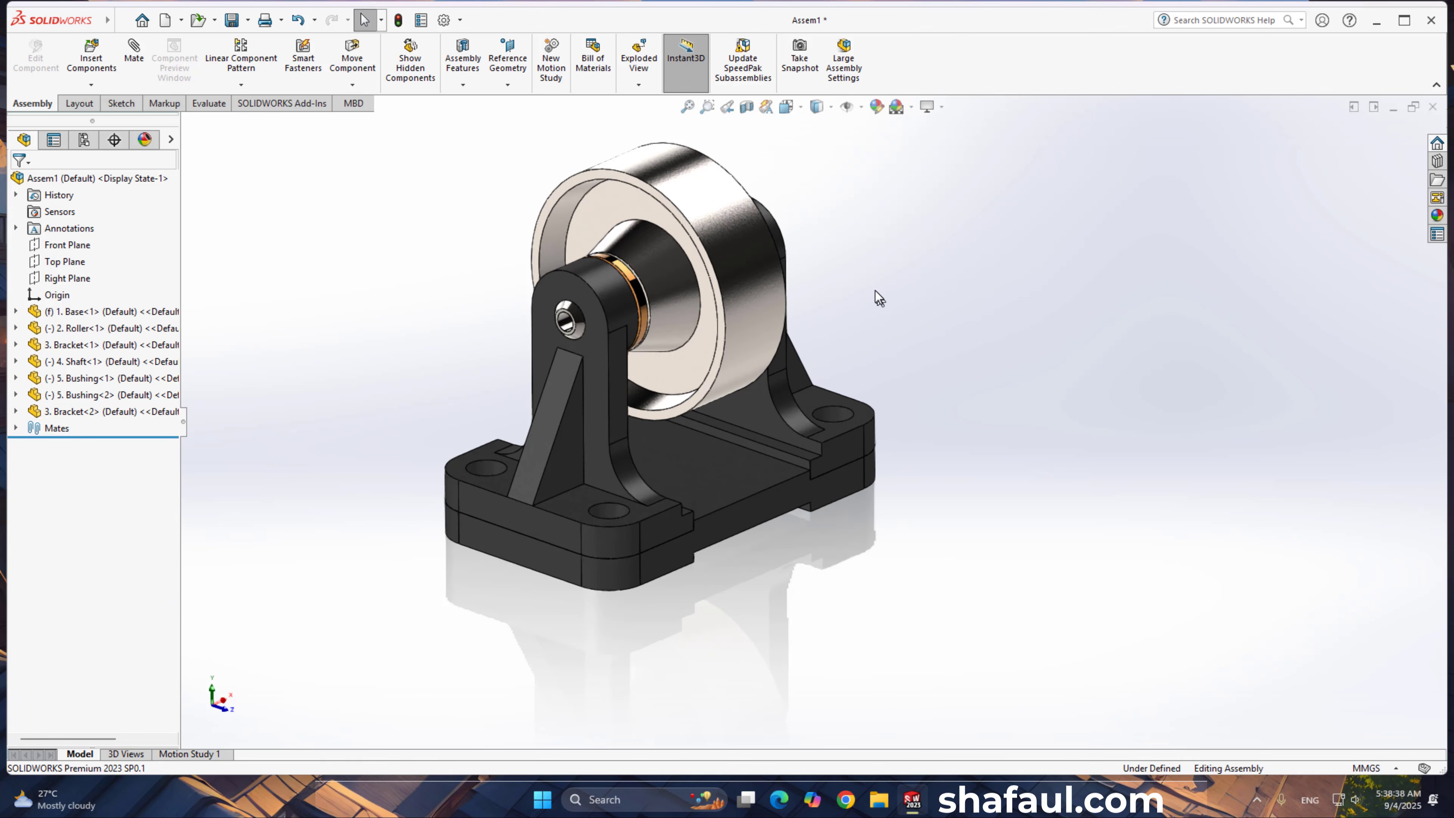
middle_click_drag(875, 290, 889, 299)
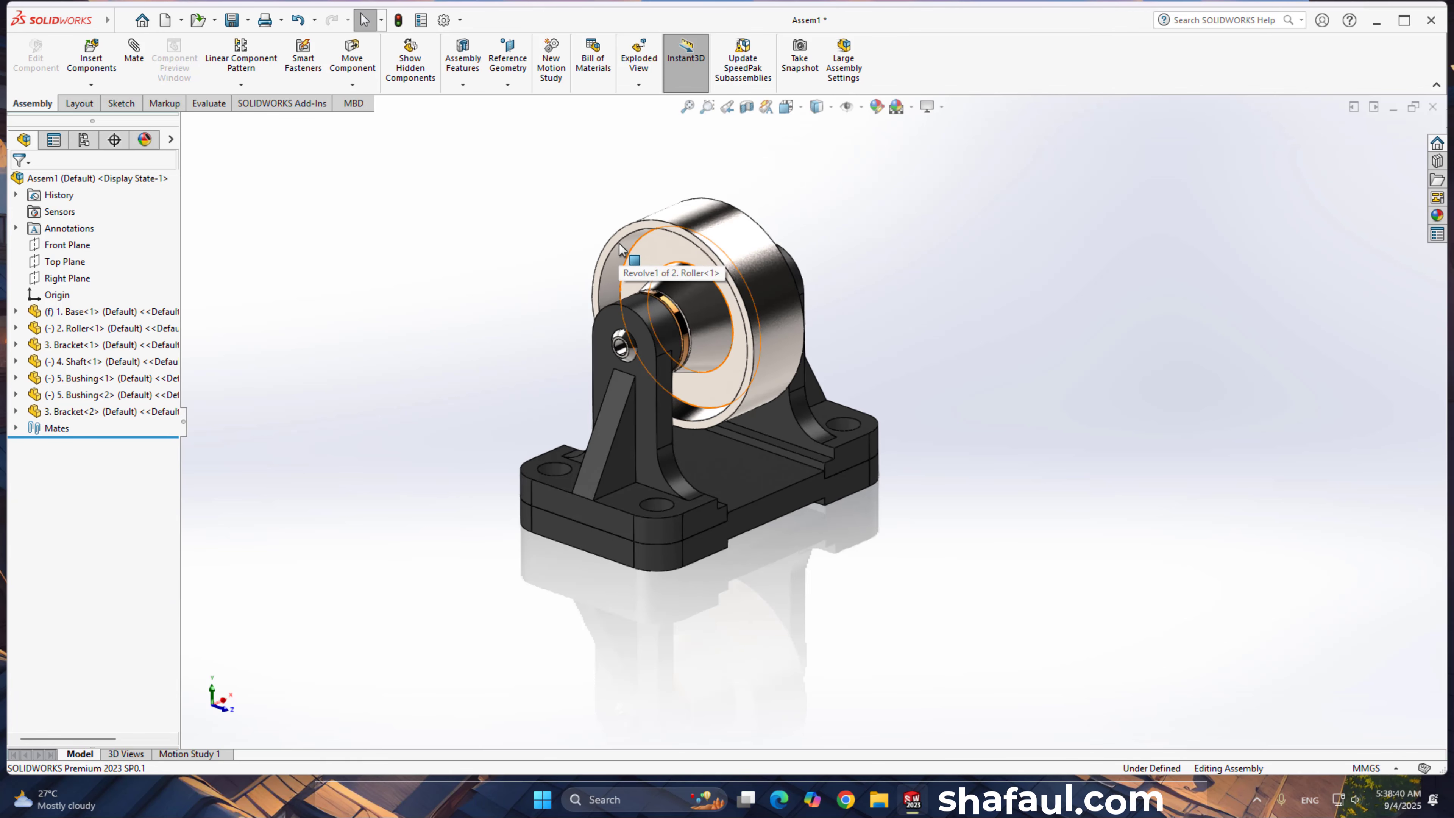
scroll(621, 248, "down", 3)
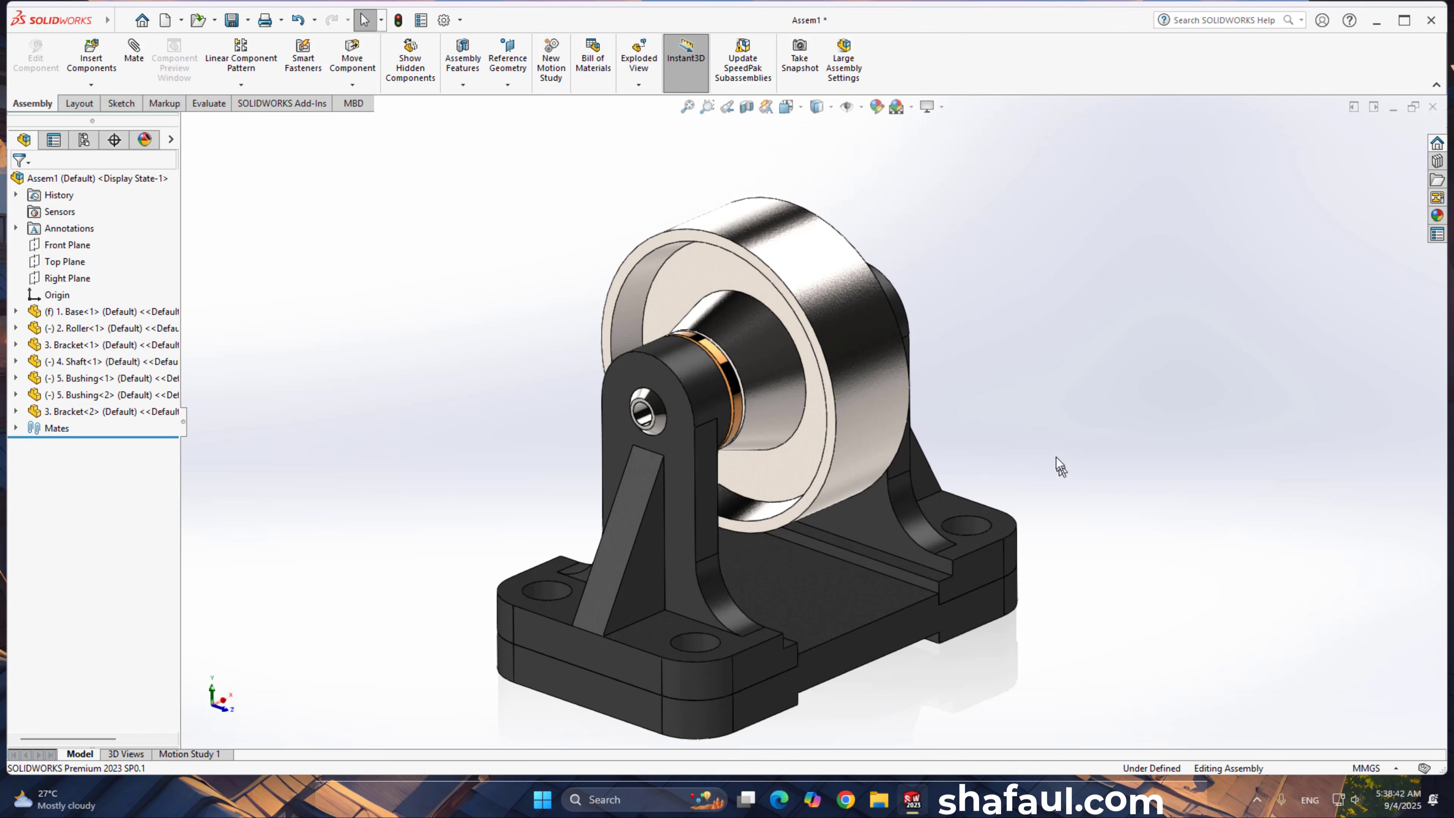
middle_click_drag(1059, 467, 801, 392, "ctrl")
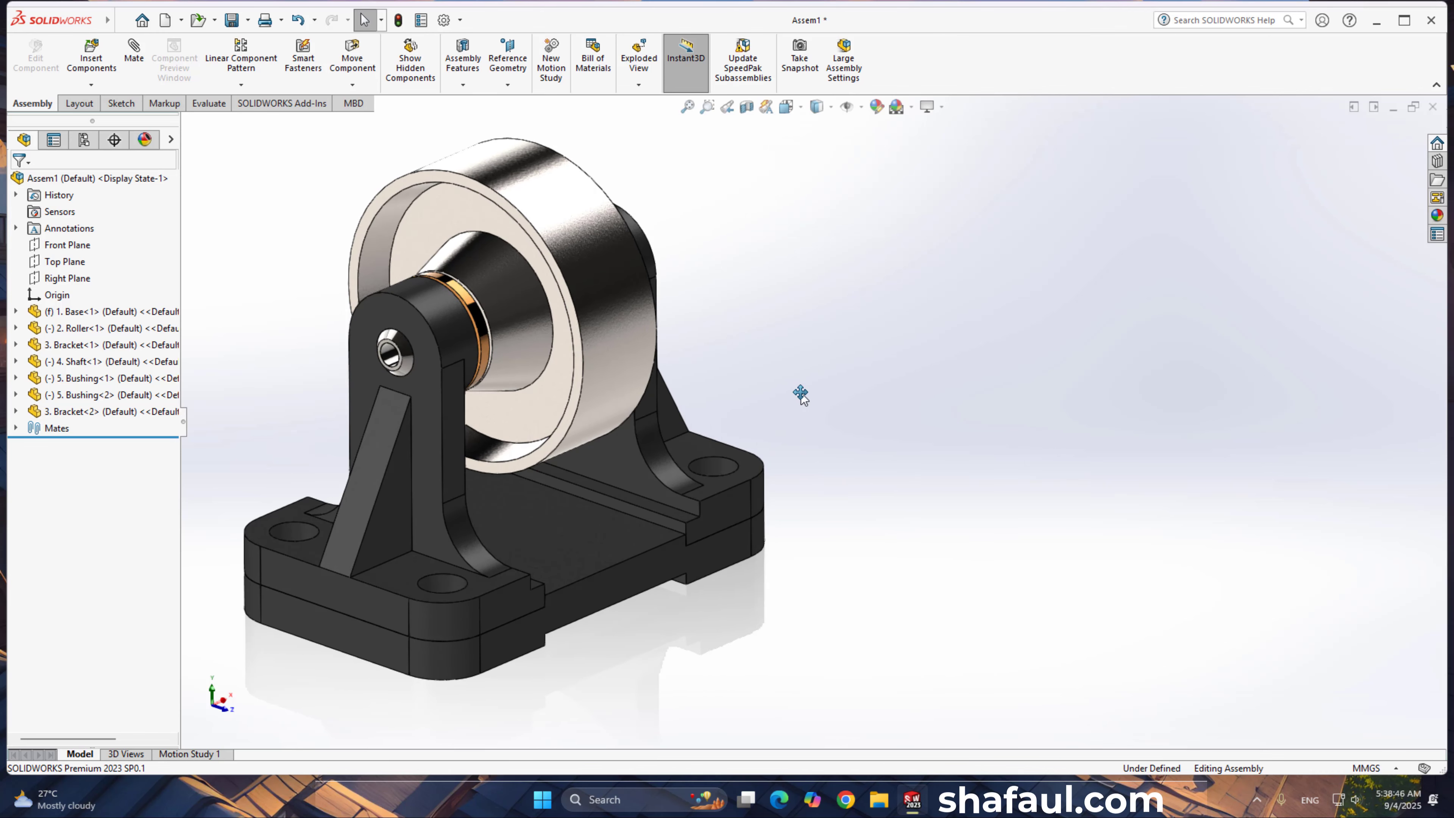
Step: Load the PhotoView 360 add-in and show its render tools
left_click(282, 103)
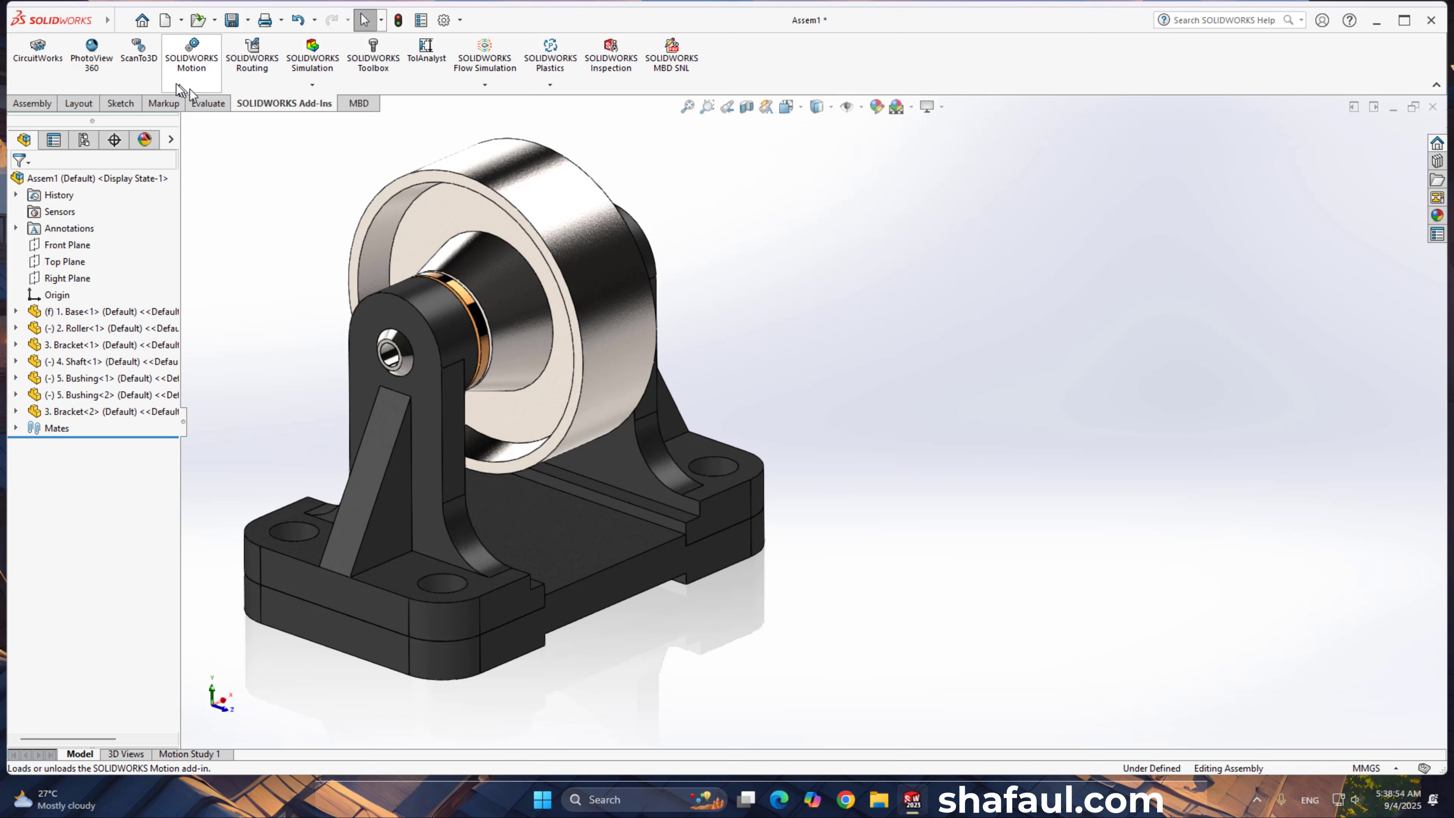
left_click(90, 62)
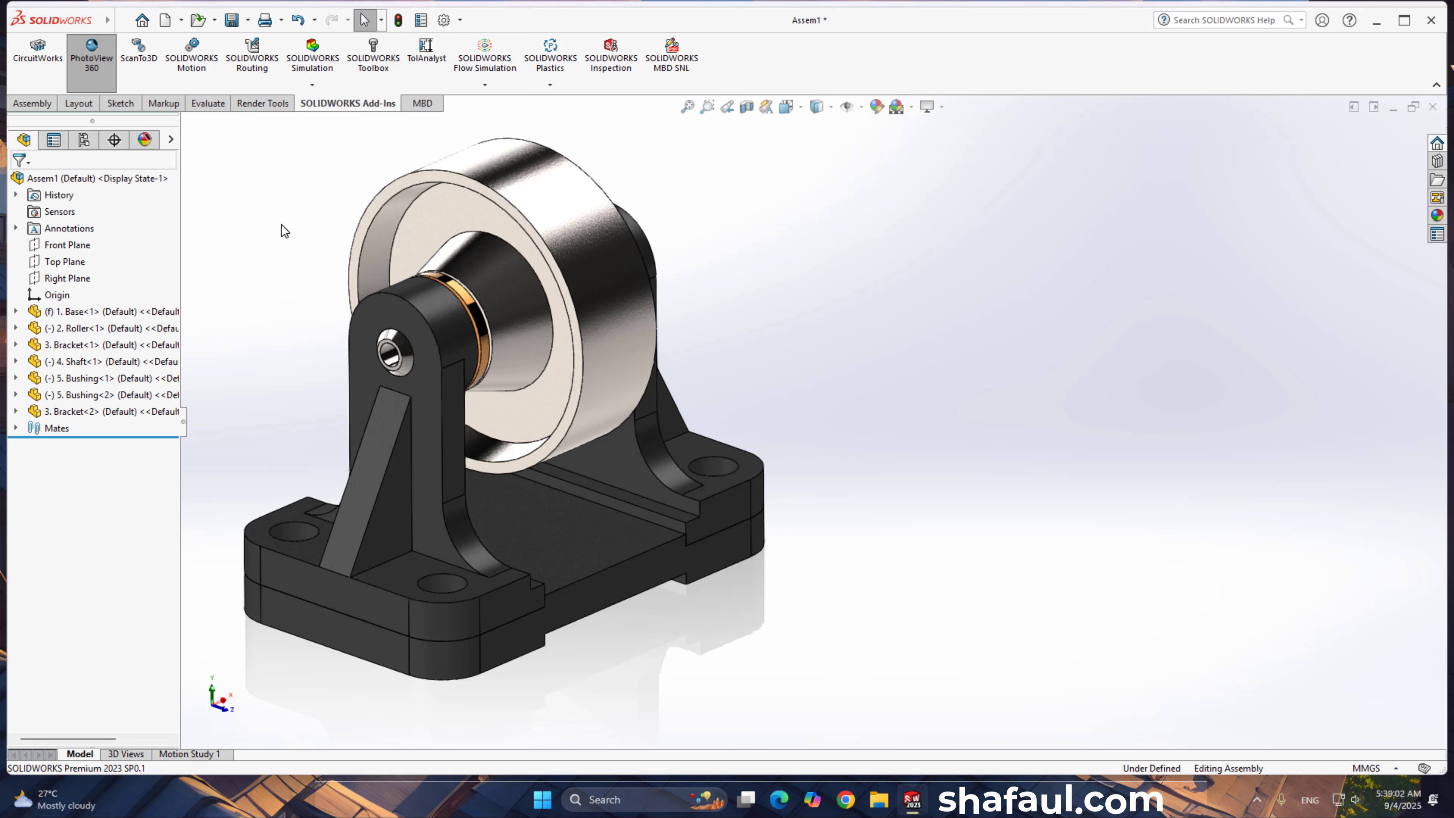
left_click(258, 103)
Step: Save the assembly as Belt Roller Support in the Belt rooler Assem folder
key("ctrl+s")
type("B")
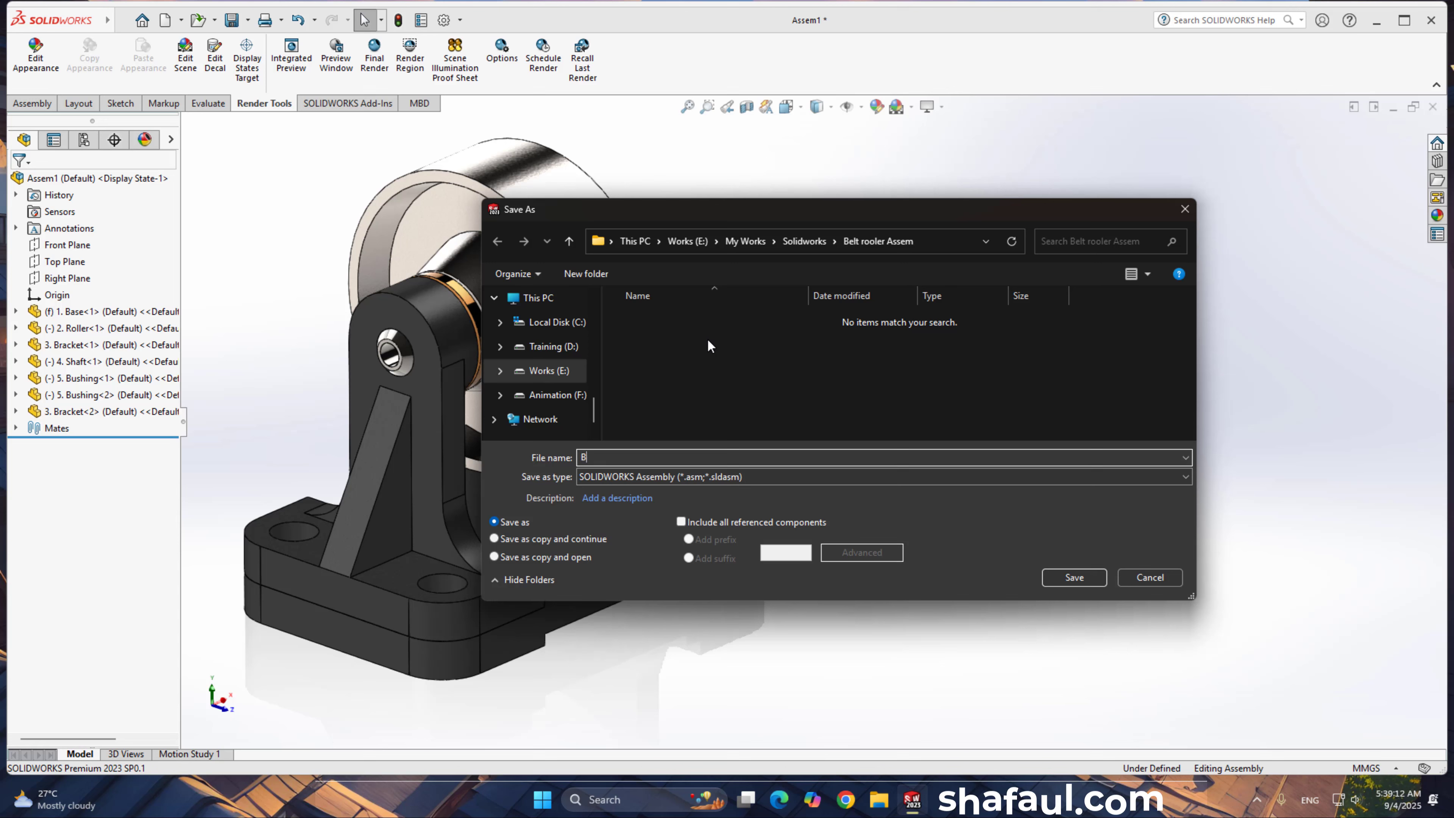
type("elt ")
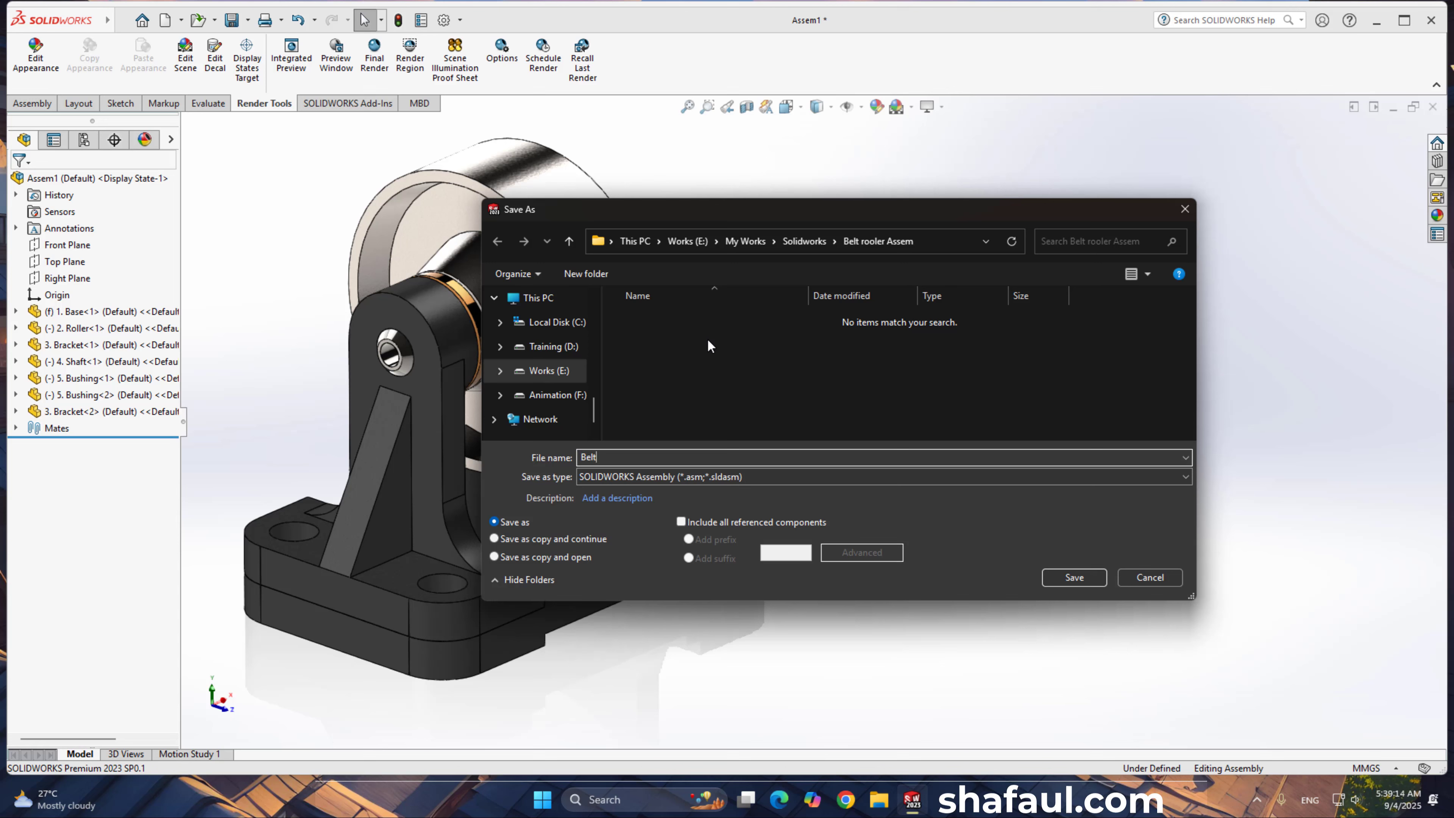
type("Roller Support")
key("Return")
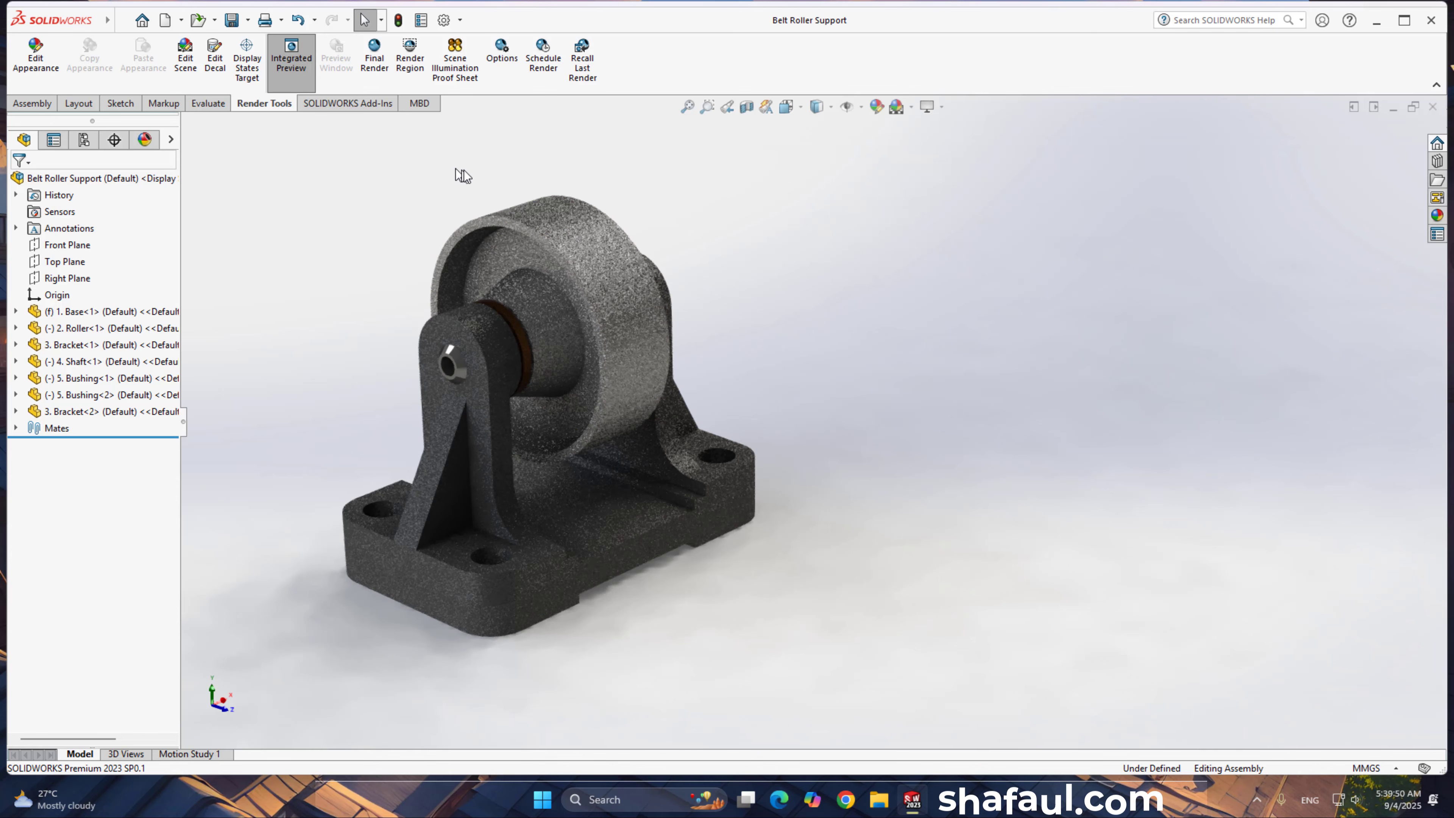
Step: Run a final render of the assembly and inspect the rendered image at different magnifications
left_click(382, 60)
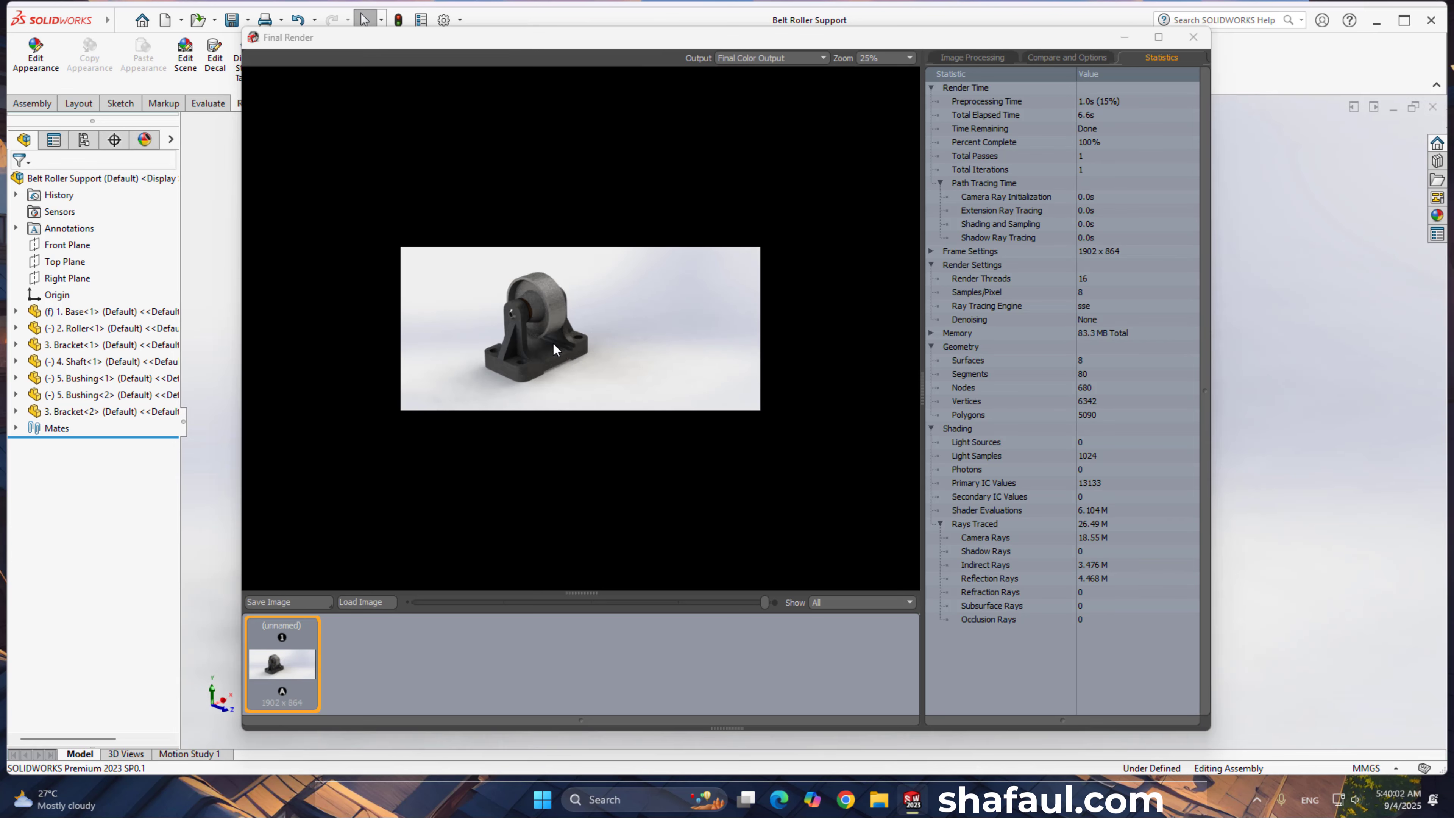
scroll(552, 342, "down", 2)
scroll(552, 342, "up", 4)
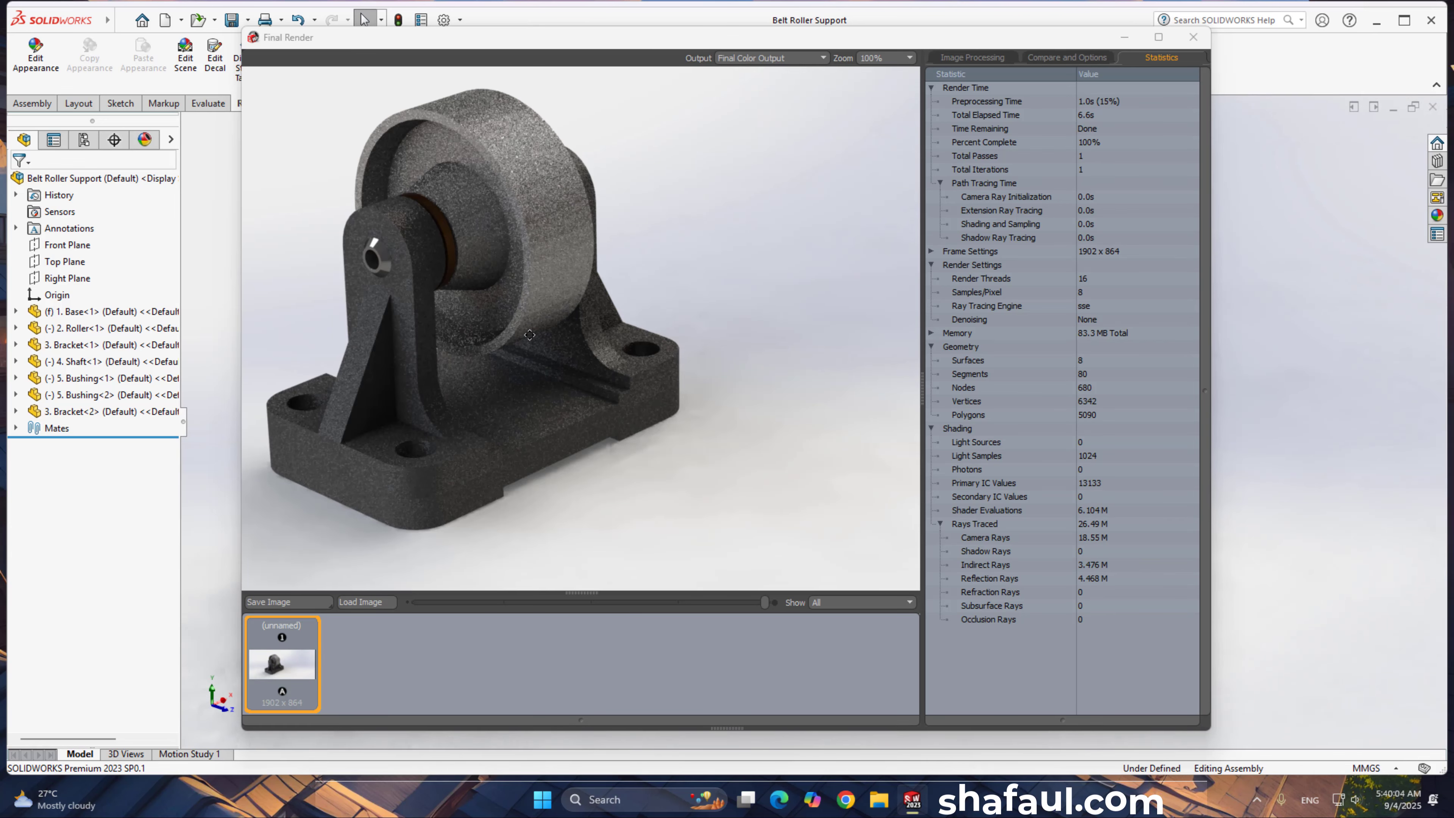
scroll(531, 333, "down", 1)
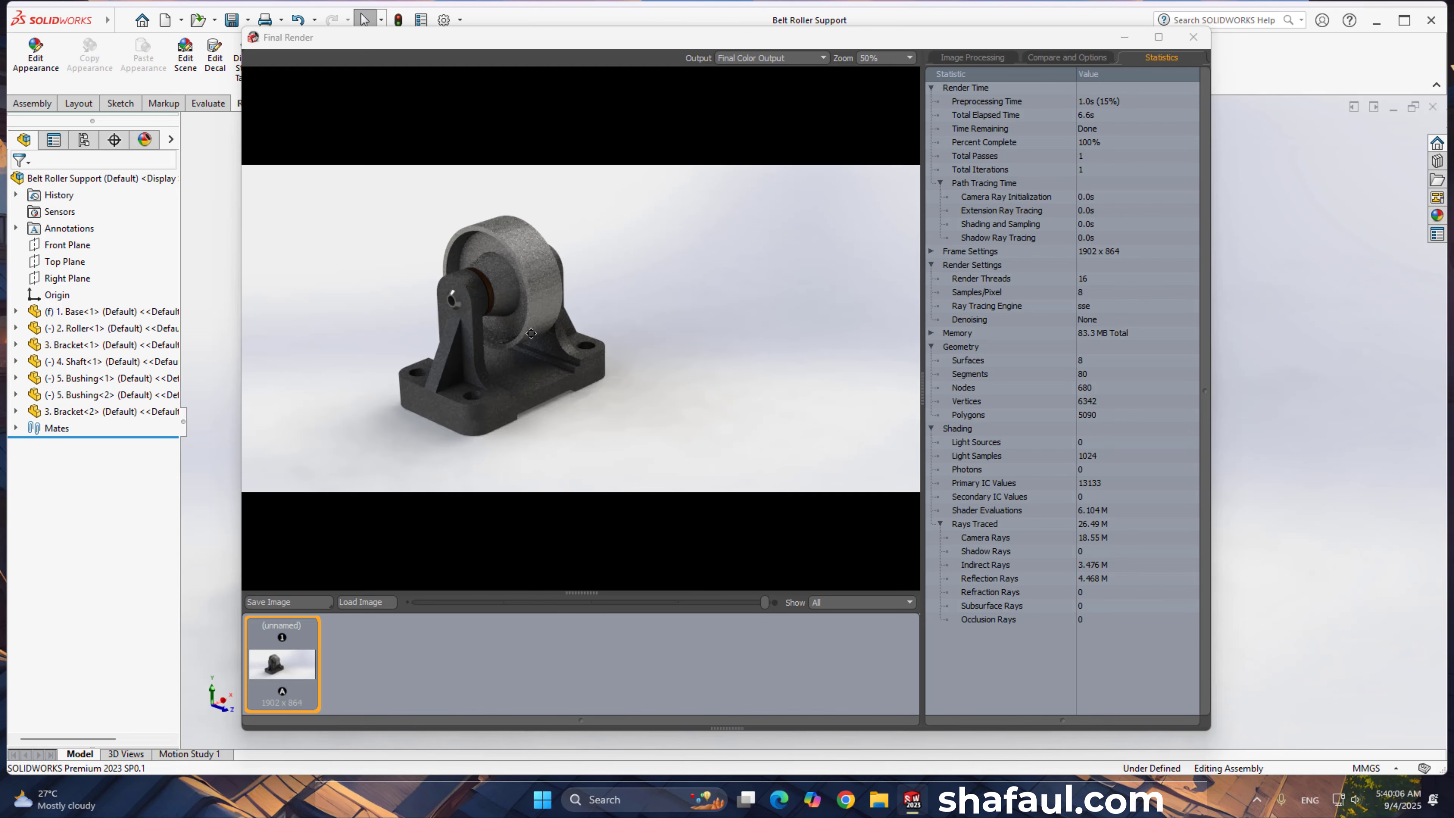
Step: Save the rendered image in Downloads as the JPEG file Belt Roller Assembly and turn off the integrated preview
mouse_move(315, 627)
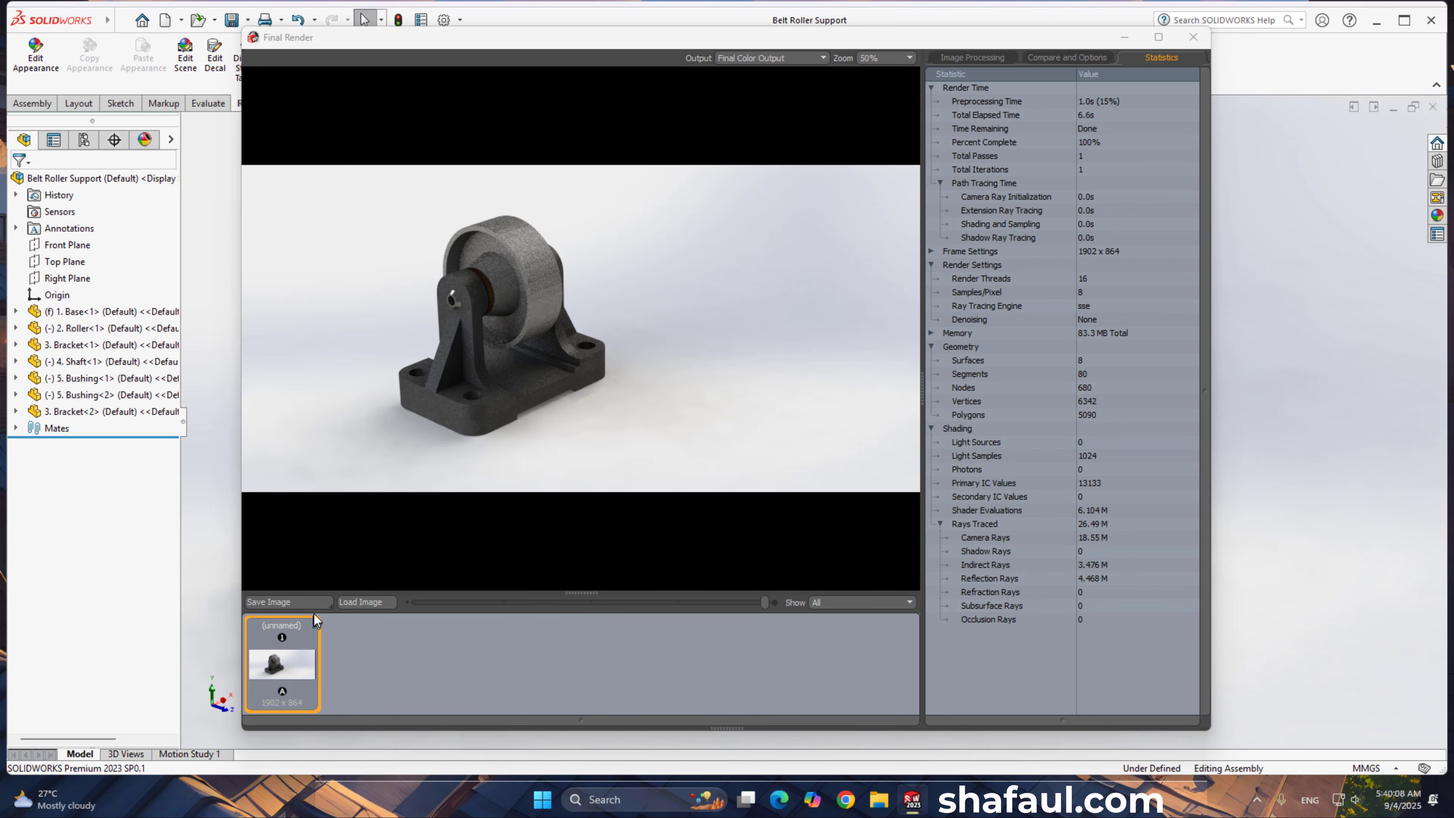
left_click(300, 601)
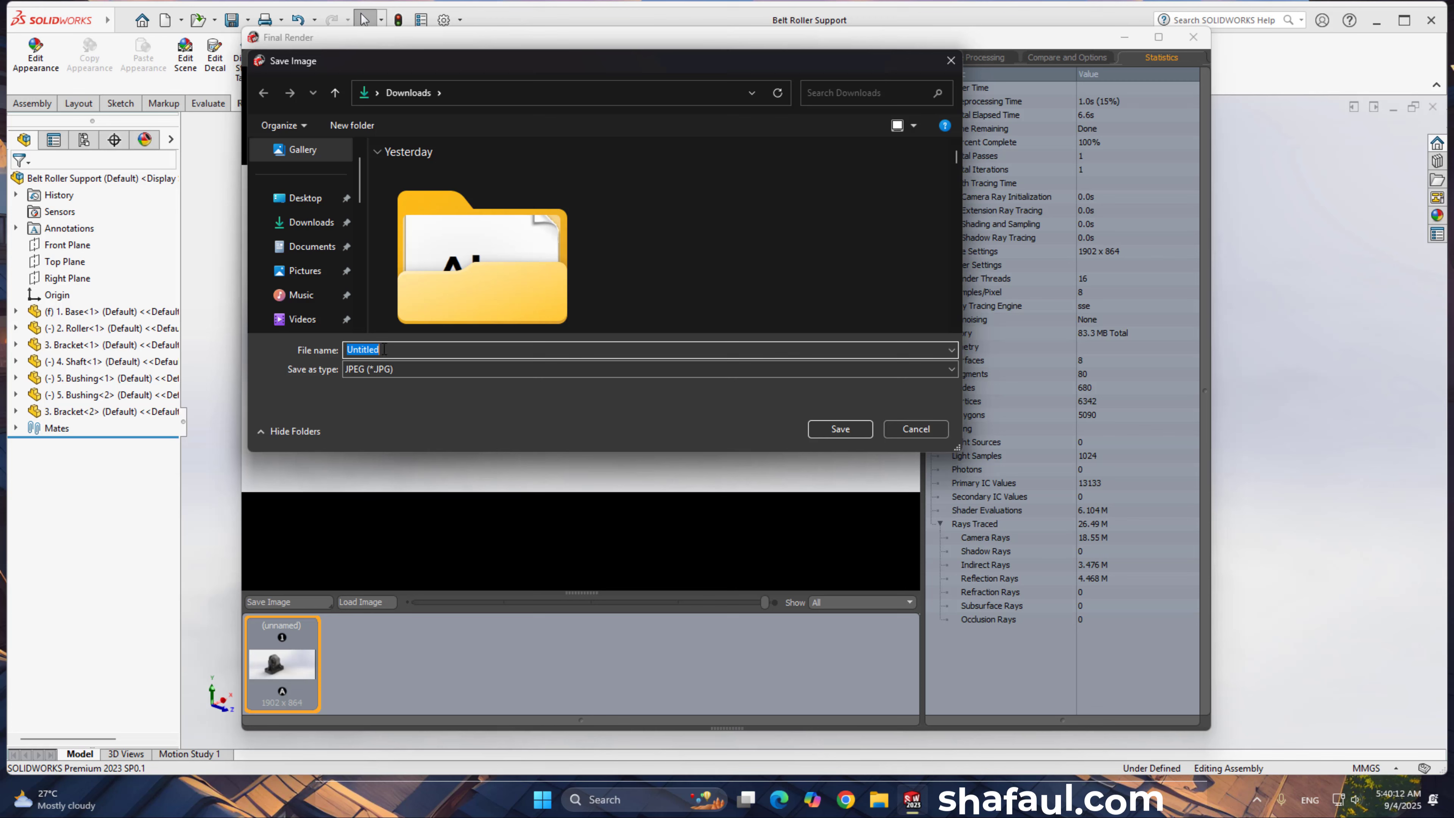
type("Be")
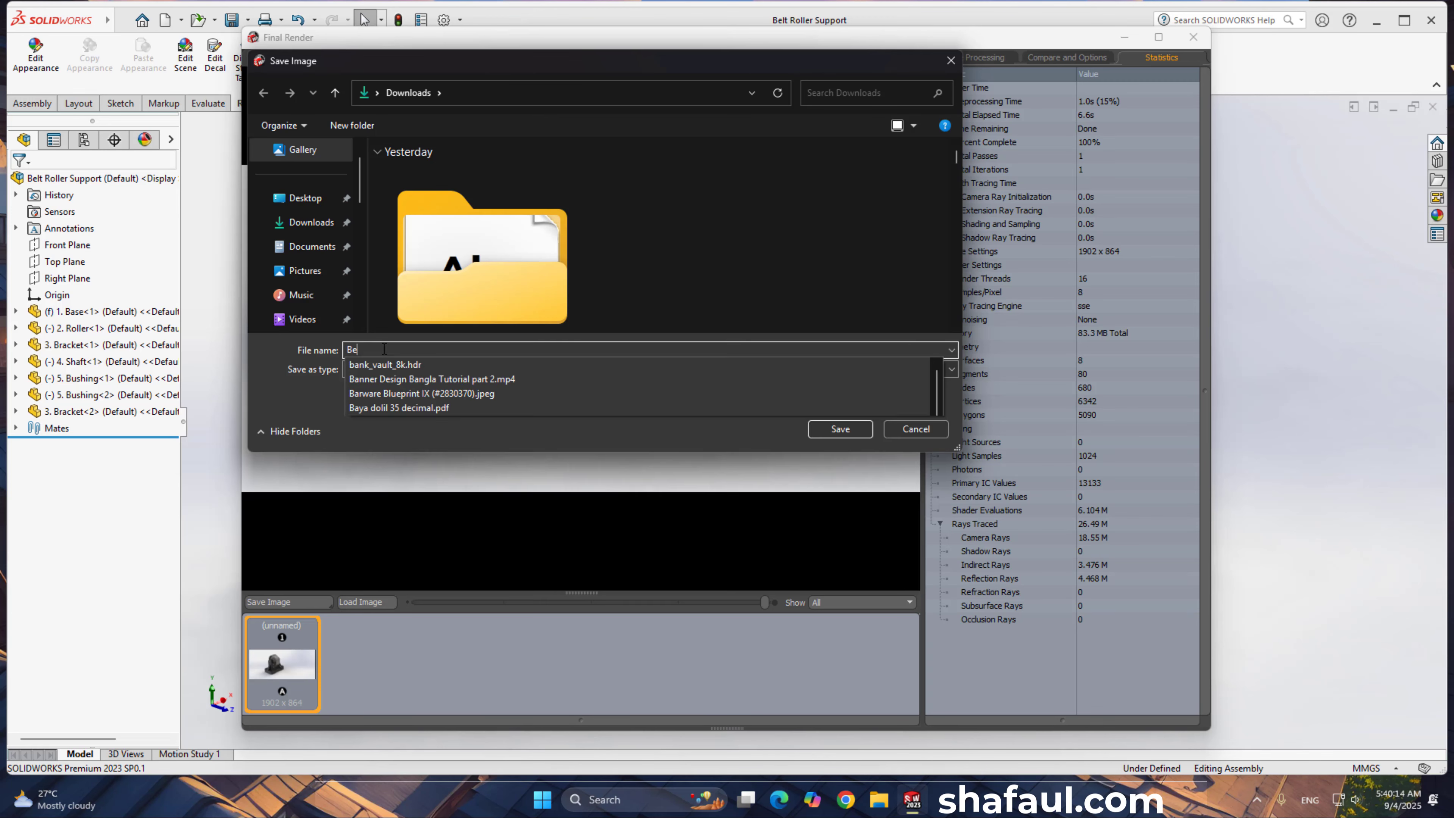
type("lt Rol")
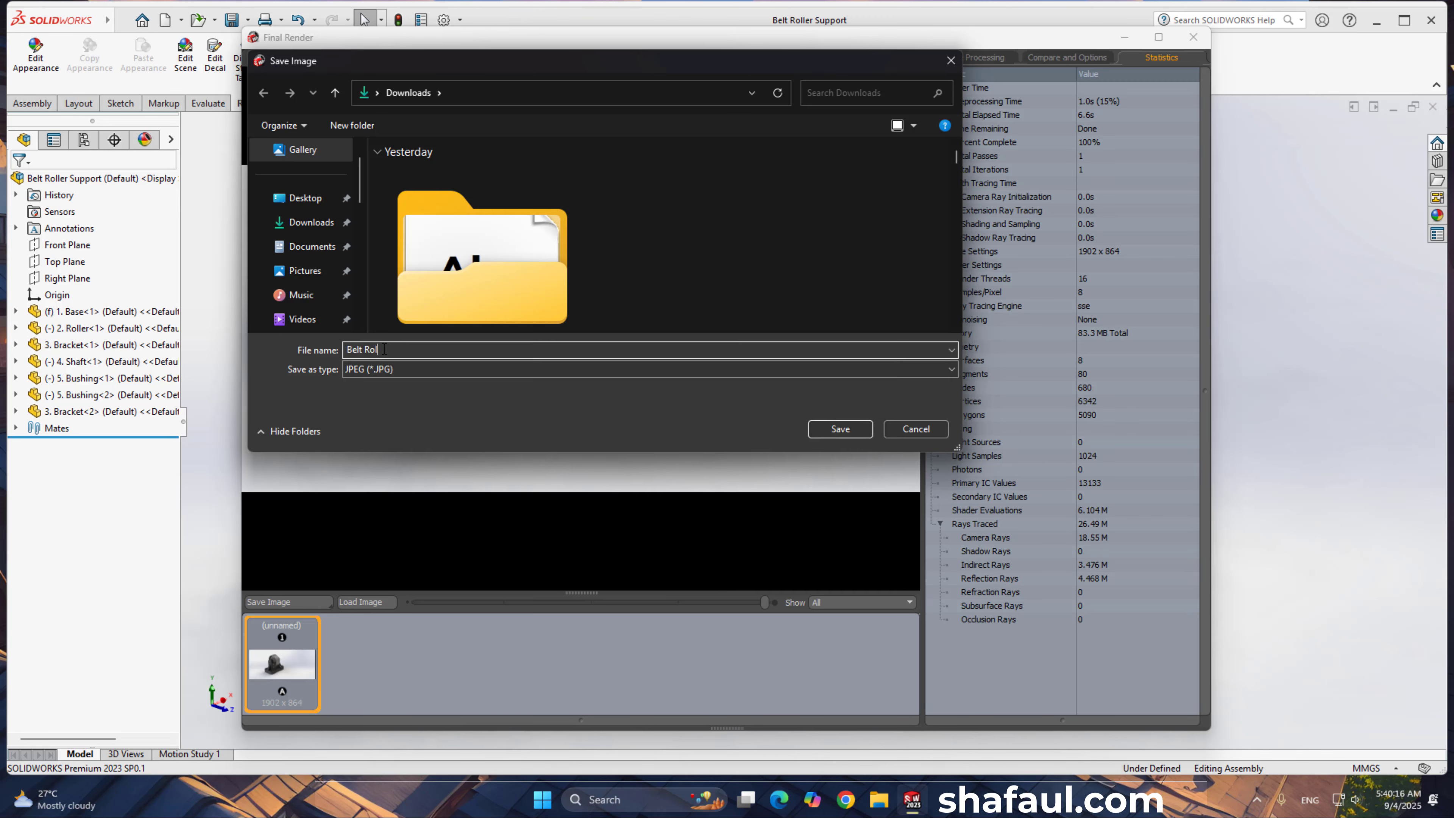
type("ler Assembly")
left_click(840, 429)
left_click(1192, 37)
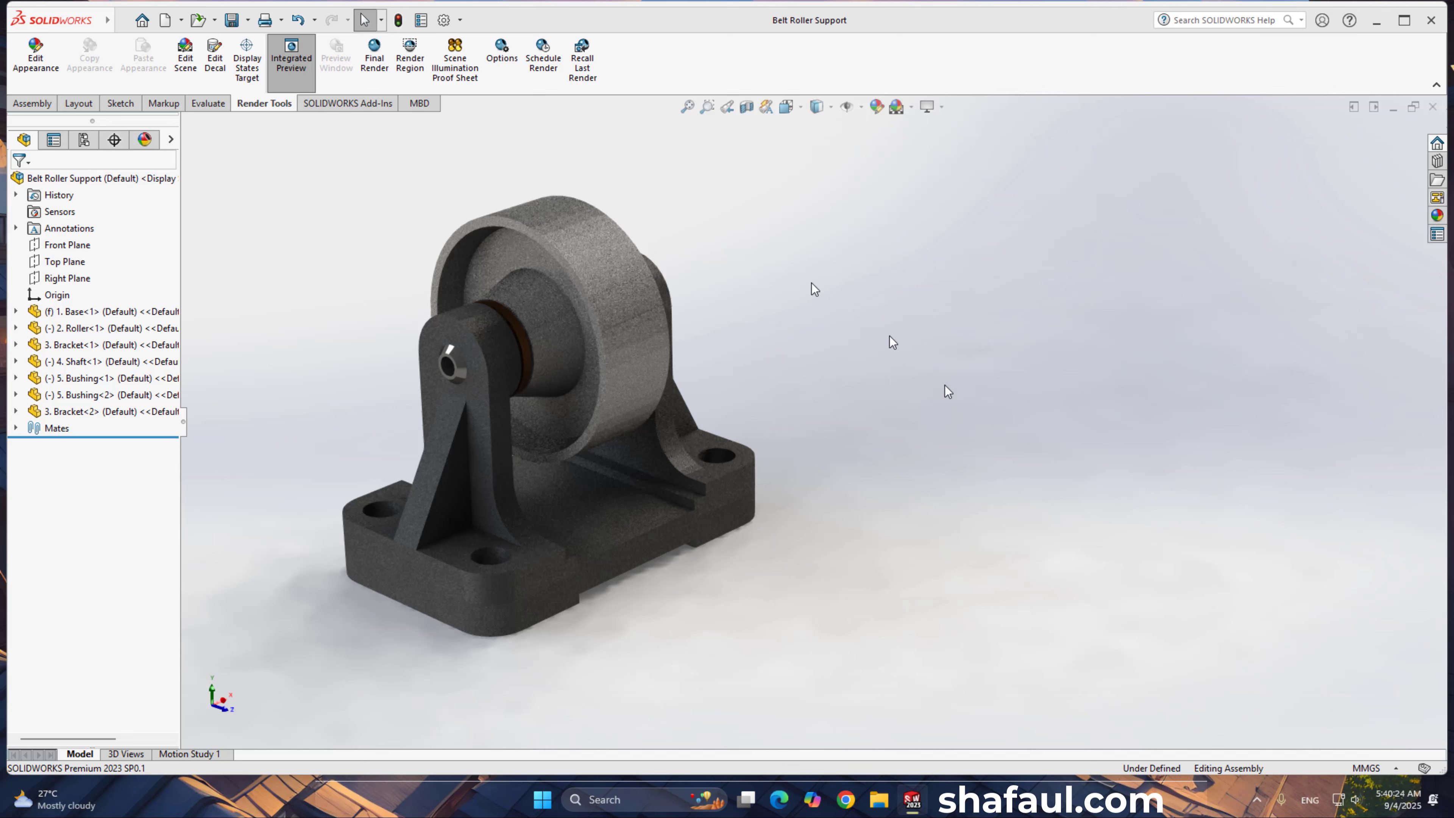
left_click(305, 71)
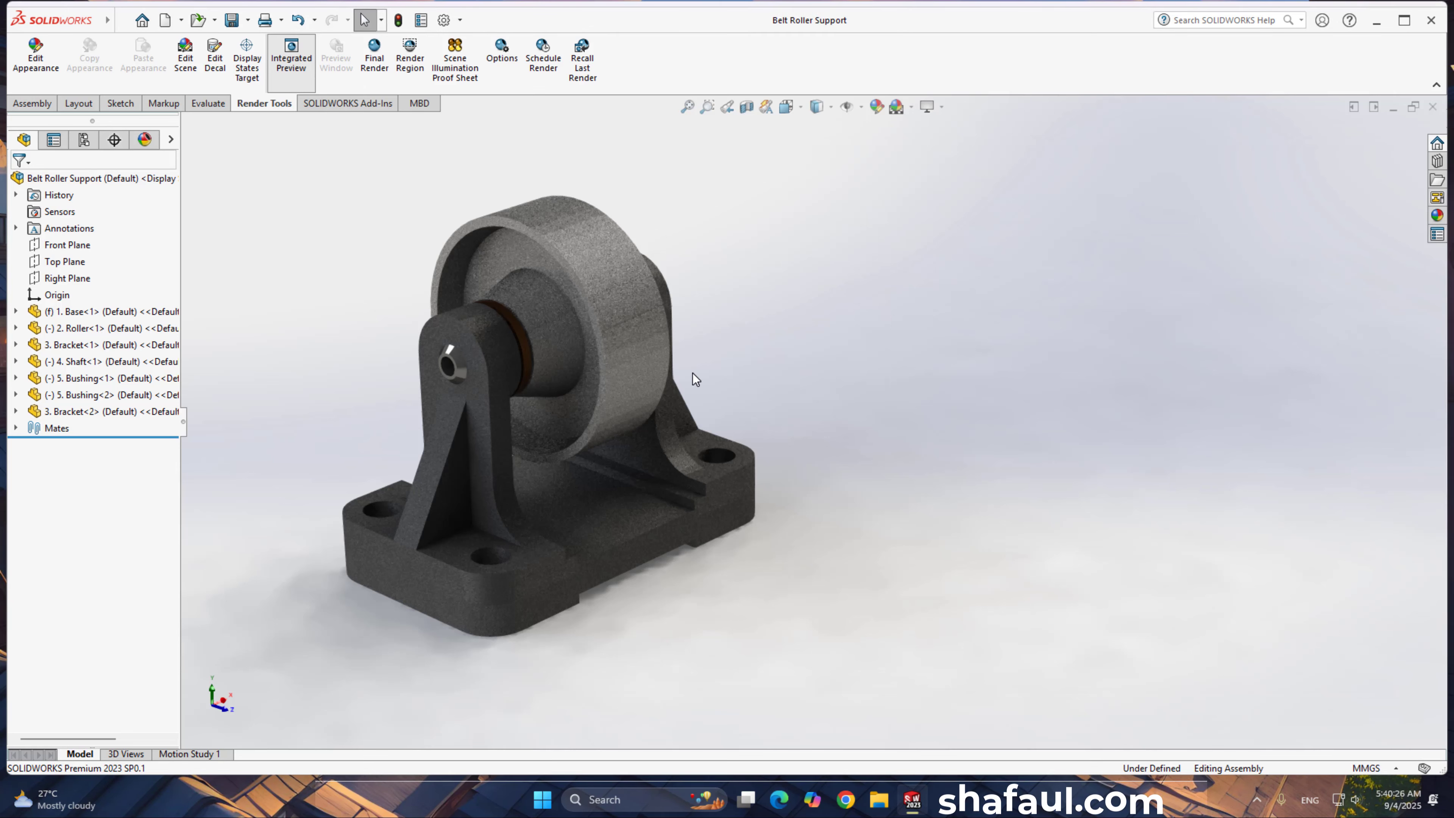